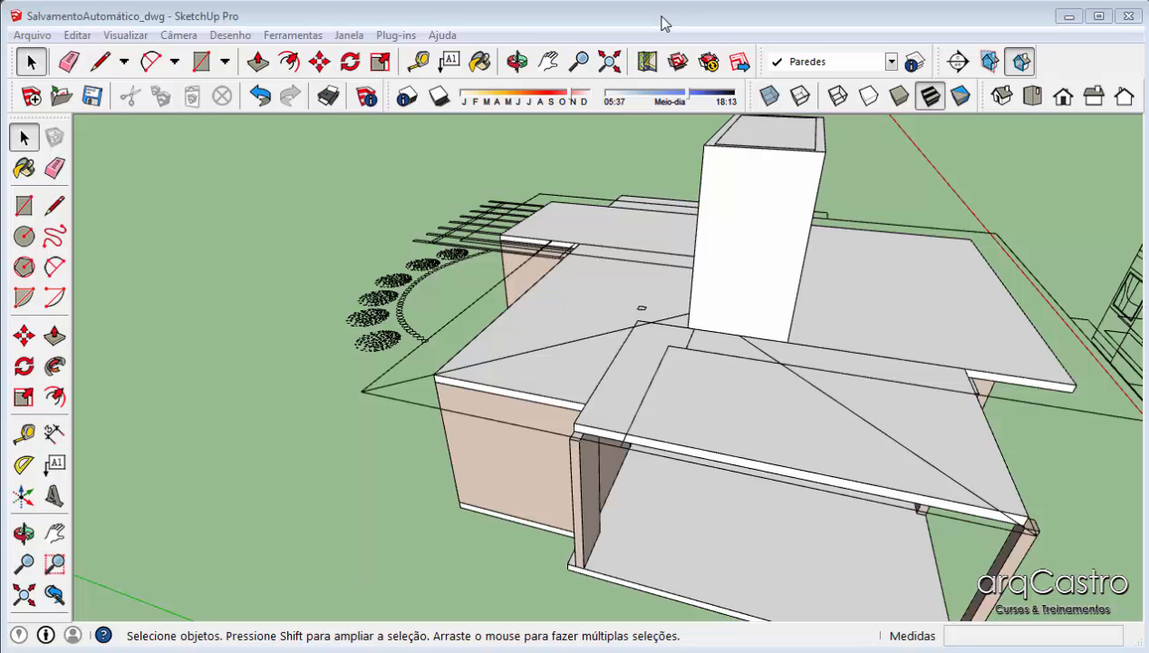
# Examine the house's roof slabs and the overlaid roof plan linework from several sides, selecting the linework to check its extent
pyautogui.moveTo(384, 311); pyautogui.dragTo(505, 336, button='middle')
pyautogui.moveTo(799, 385); pyautogui.dragTo(551, 318, button='middle')
pyautogui.scroll(5, 713, 374)
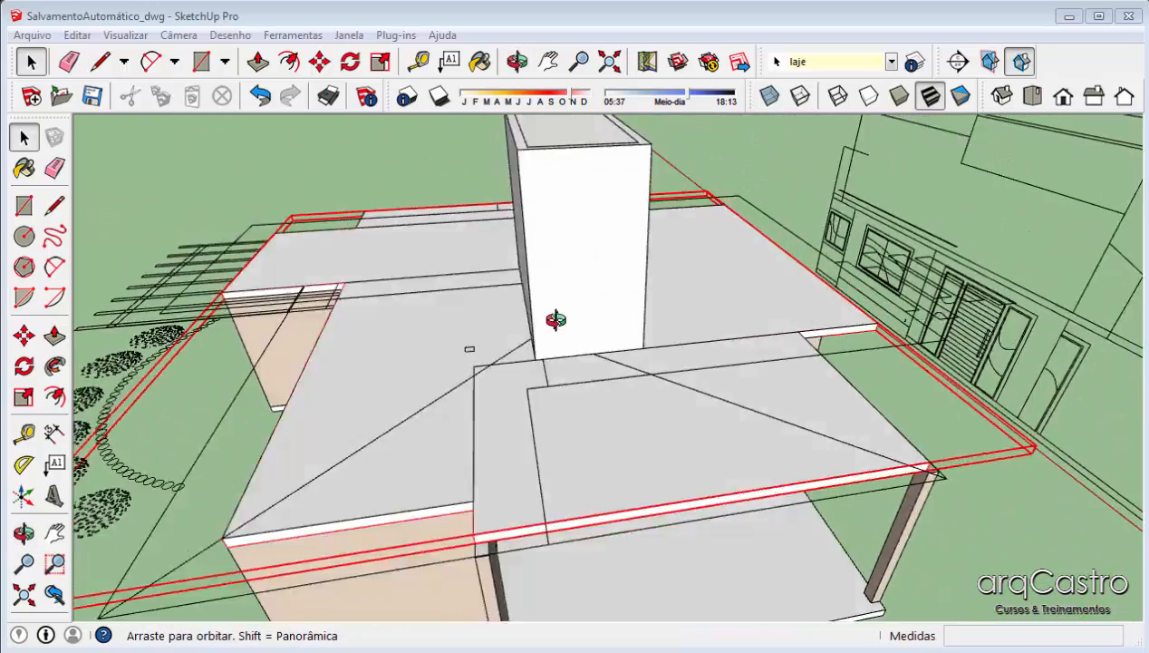
pyautogui.scroll(-5, 543, 311)
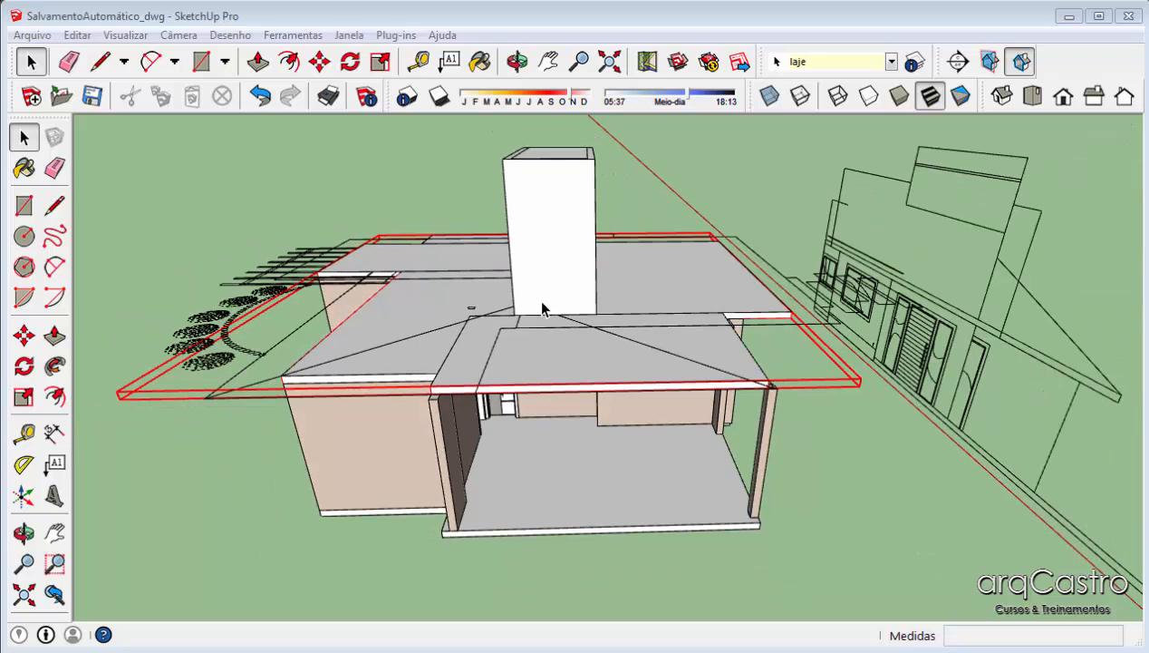
pyautogui.moveTo(436, 325); pyautogui.dragTo(624, 351, button='middle')
pyautogui.moveTo(333, 299); pyautogui.dragTo(775, 256, button='middle')
pyautogui.scroll(-3, 816, 363)
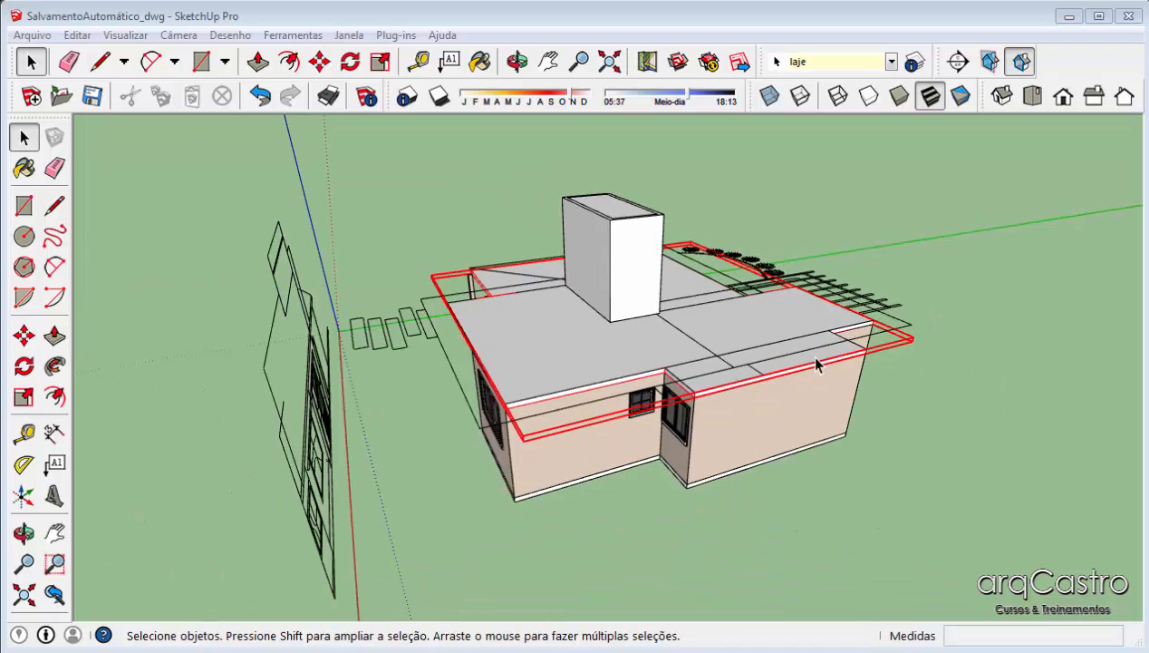
pyautogui.click(463, 396)
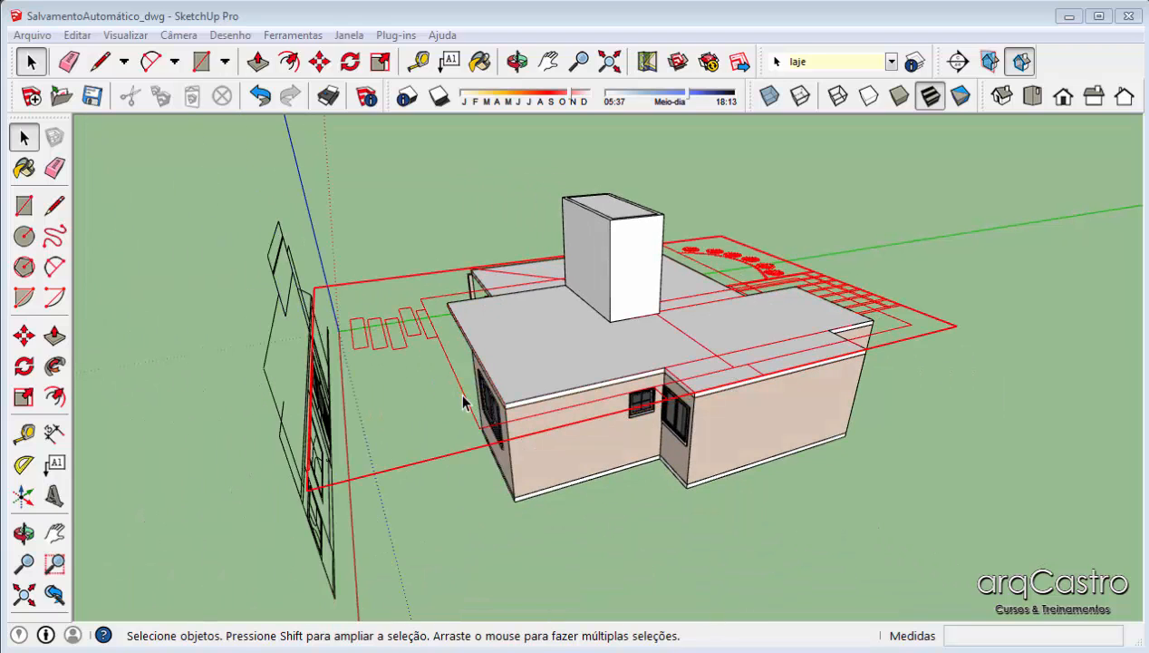
pyautogui.scroll(2, 460, 345)
pyautogui.moveTo(279, 349); pyautogui.dragTo(1077, 310, button='middle')
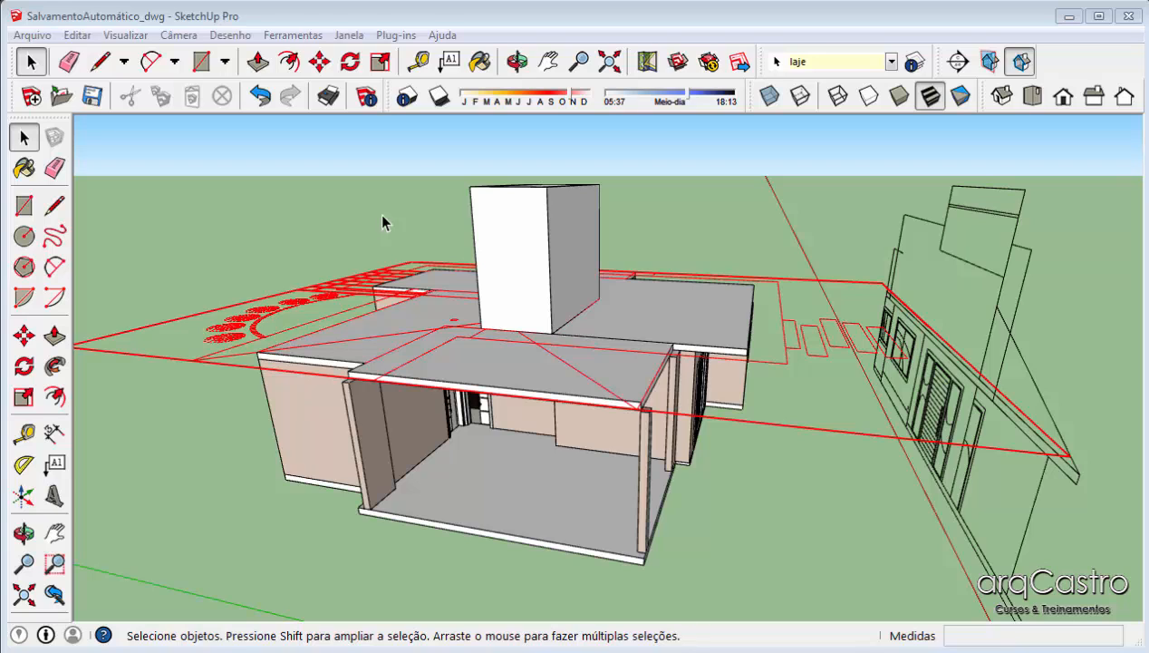
pyautogui.moveTo(591, 285); pyautogui.dragTo(766, 359, button='middle')
pyautogui.scroll(3, 823, 349)
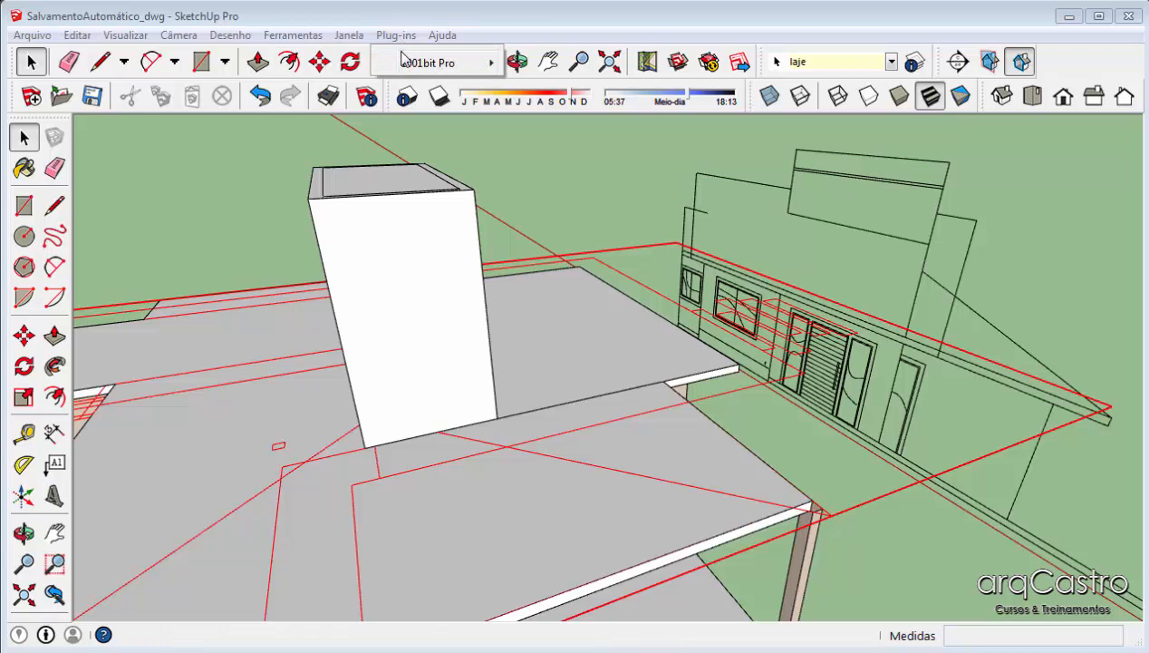
# Examine the tower block on the roof and the nearby facade drawing from several sides, then clear the selection
pyautogui.click(407, 18)
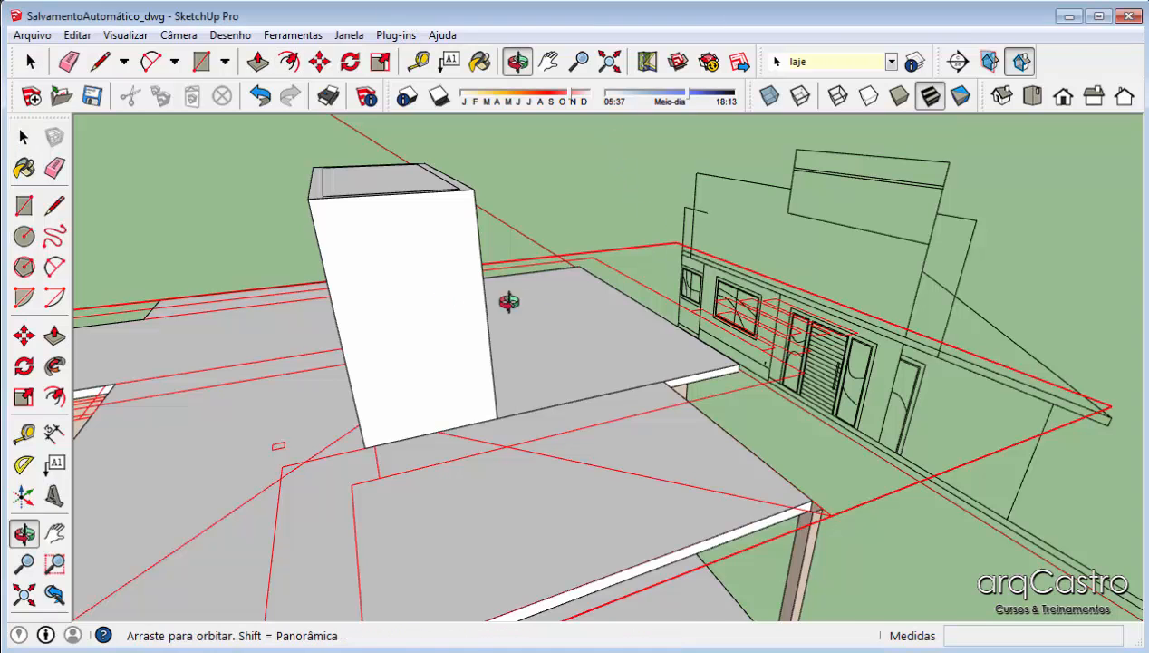
pyautogui.moveTo(505, 298)
pyautogui.mouseDown(button='middle')
pyautogui.moveTo(546, 287)
pyautogui.moveTo(472, 264)
pyautogui.moveTo(483, 247)
pyautogui.moveTo(499, 283)
pyautogui.mouseUp(button='middle')
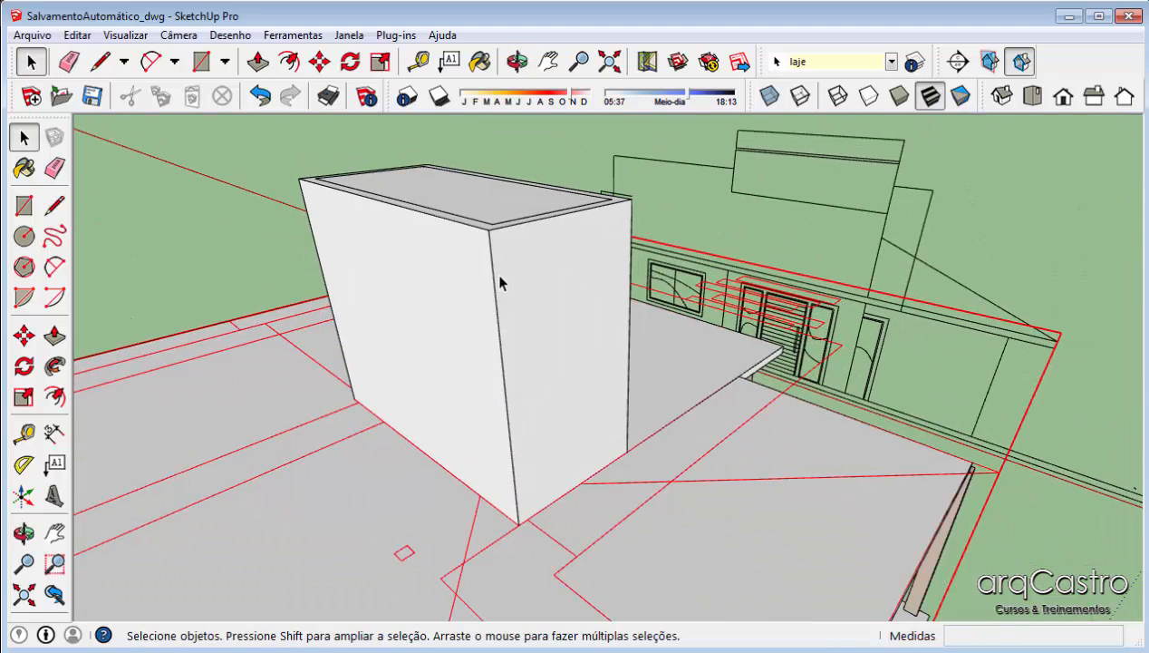
pyautogui.scroll(-3, 499, 283)
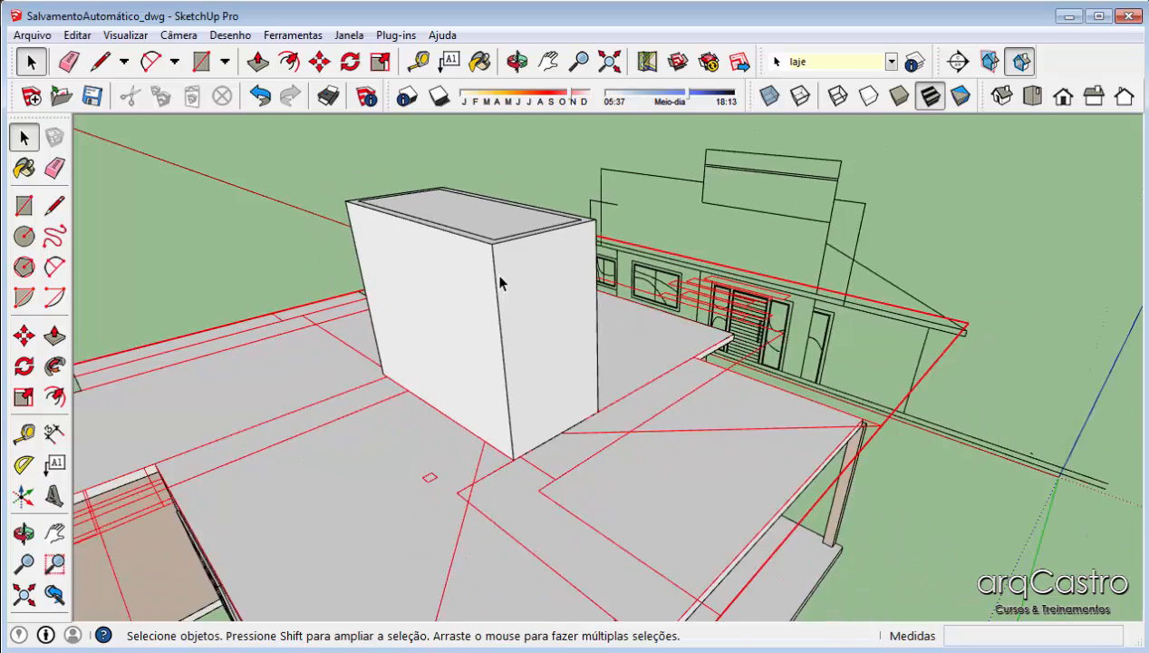
pyautogui.scroll(3, 499, 283)
pyautogui.scroll(1, 499, 282)
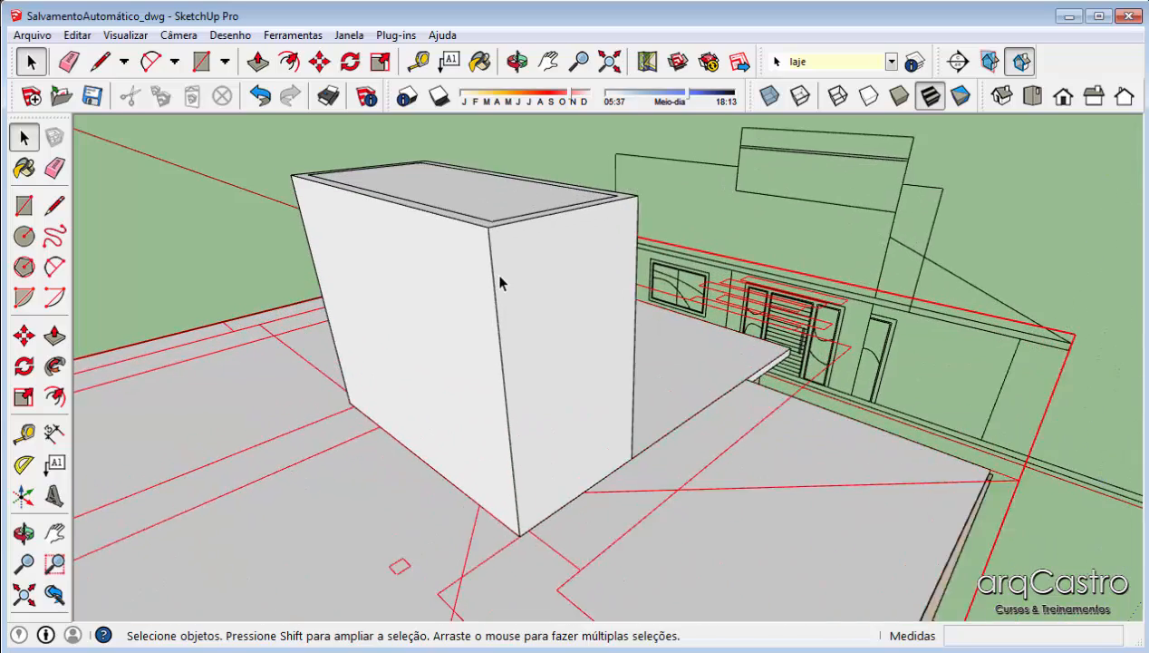
pyautogui.moveTo(498, 285); pyautogui.dragTo(405, 339, button='middle')
pyautogui.scroll(-3, 404, 339)
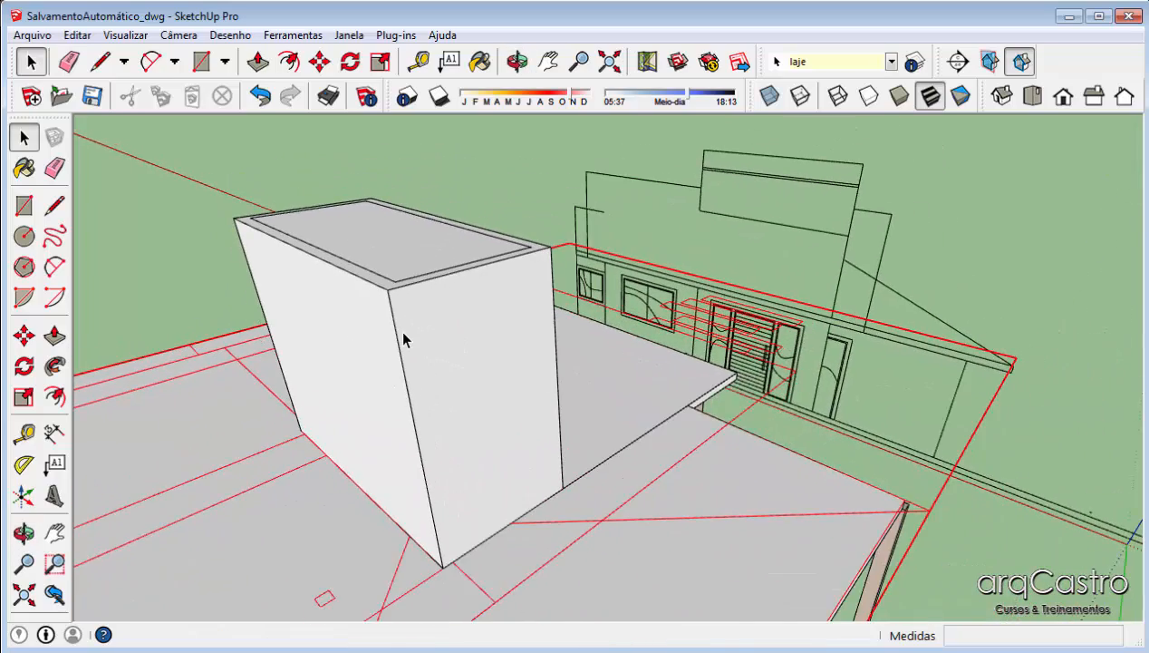
pyautogui.scroll(-2, 404, 339)
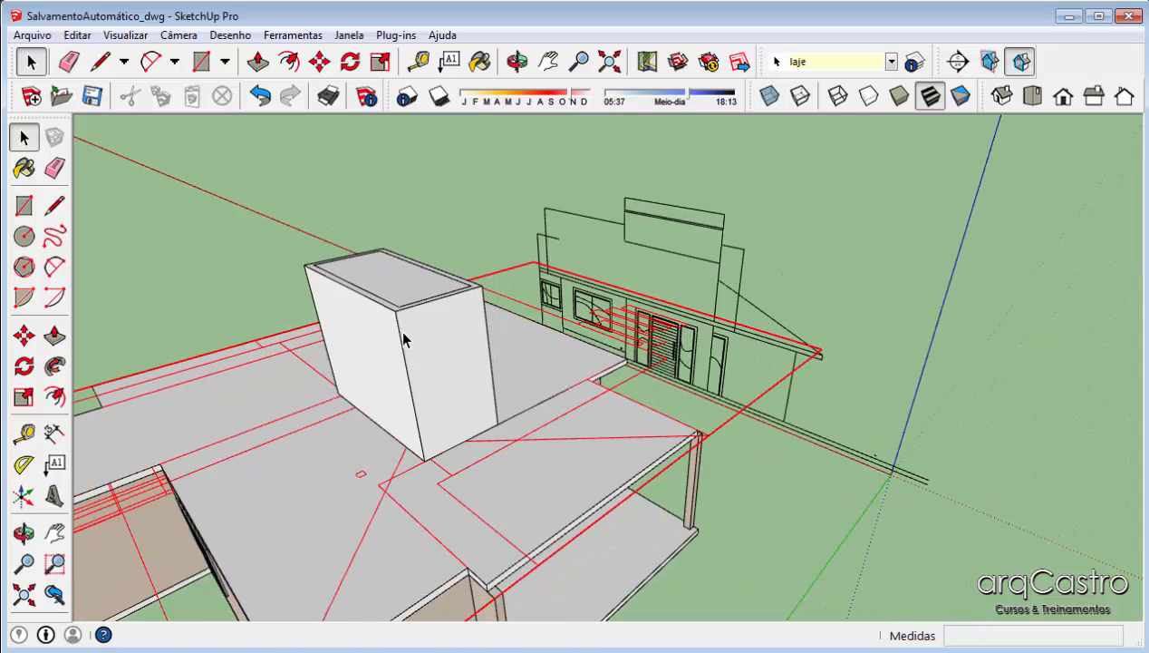
pyautogui.moveTo(318, 479); pyautogui.dragTo(884, 490, button='middle')
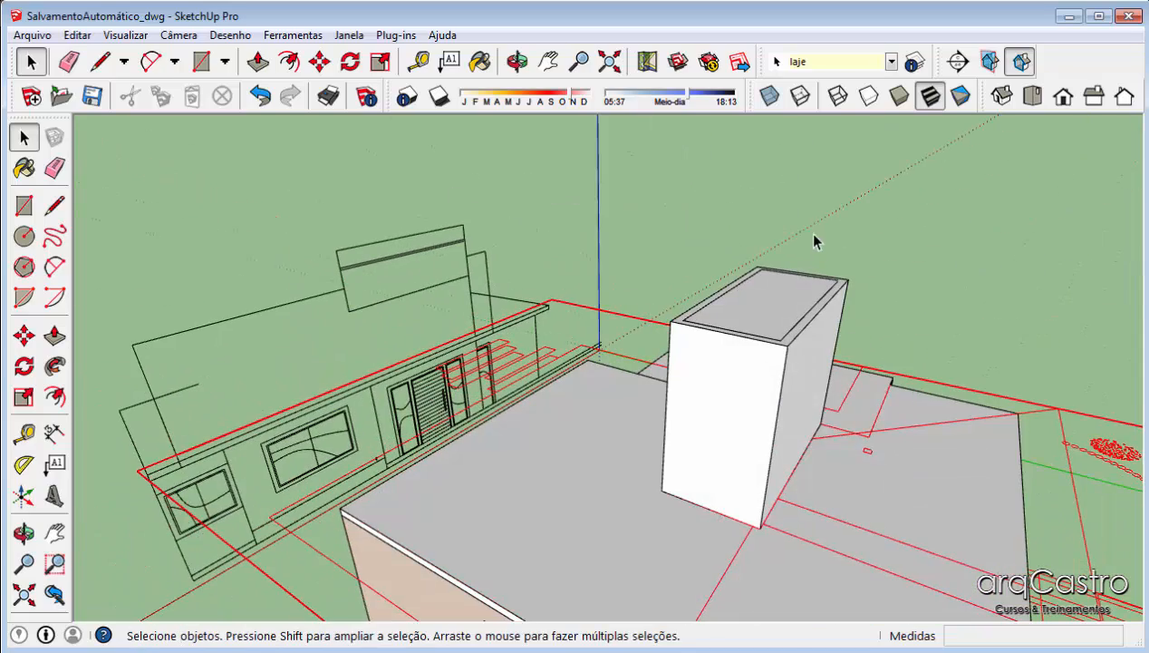
pyautogui.click(812, 236)
pyautogui.moveTo(438, 417); pyautogui.dragTo(573, 453, button='middle')
pyautogui.scroll(-2, 582, 341)
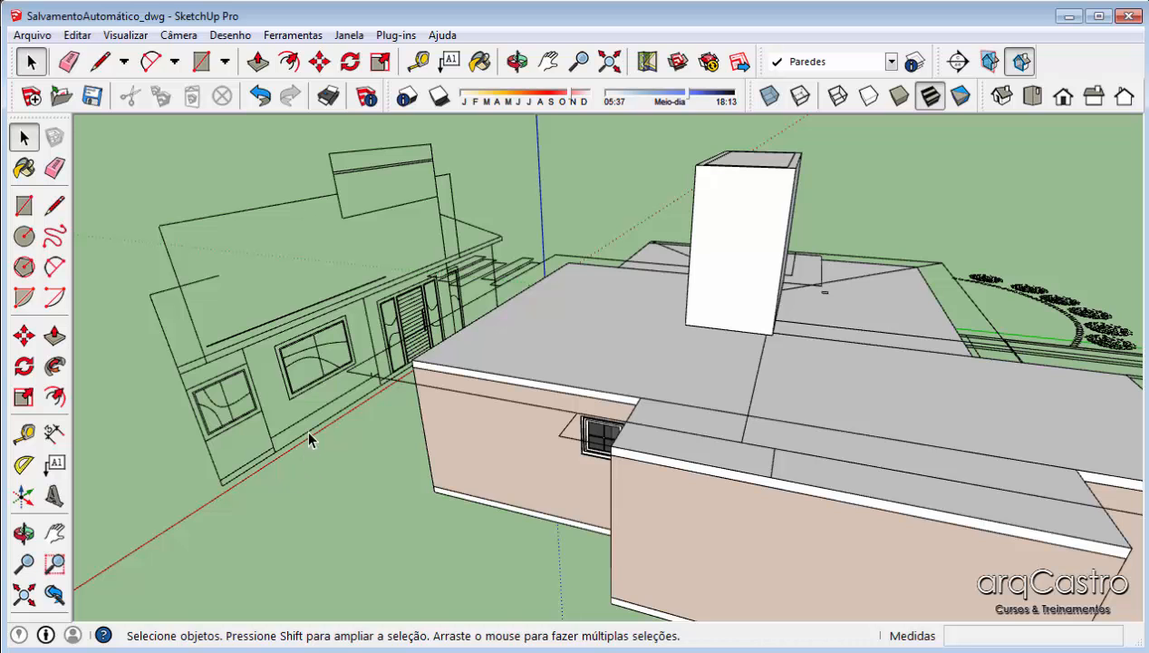
pyautogui.moveTo(342, 363); pyautogui.dragTo(686, 356, button='middle')
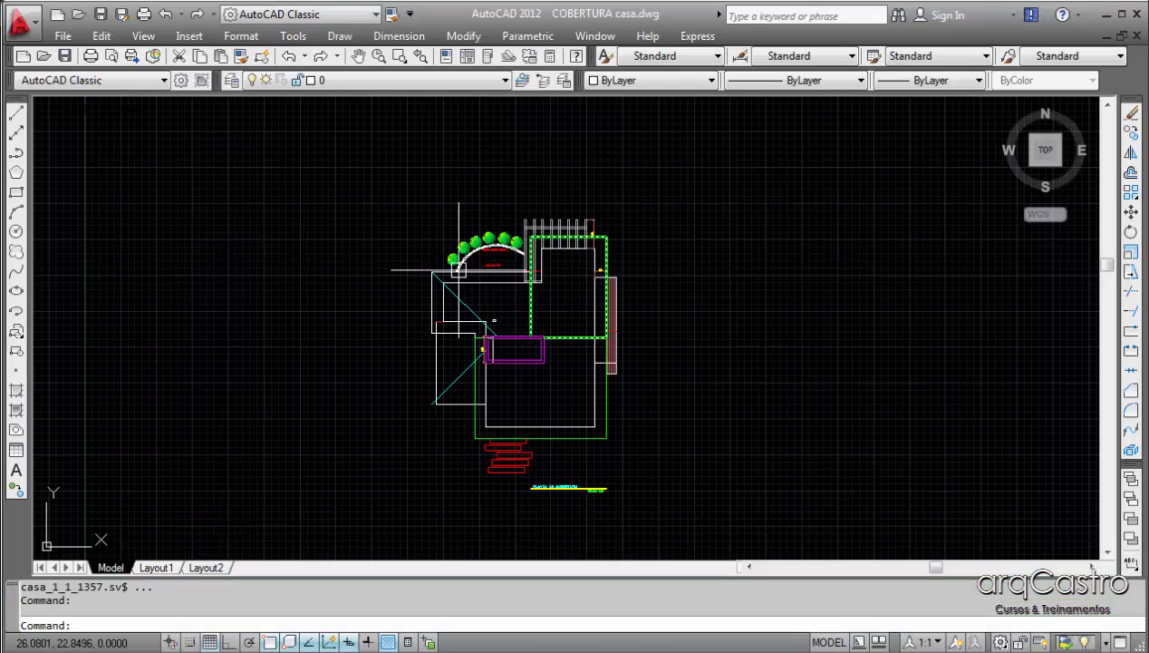
# Switch to the COBERTURA casa.dwg roof plan in AutoCAD and examine the magenta double rectangle
pyautogui.scroll(3, 576, 420)
pyautogui.moveTo(543, 400)
pyautogui.mouseDown(button='middle')
pyautogui.moveTo(603, 405)
pyautogui.moveTo(653, 456)
pyautogui.mouseUp(button='middle')
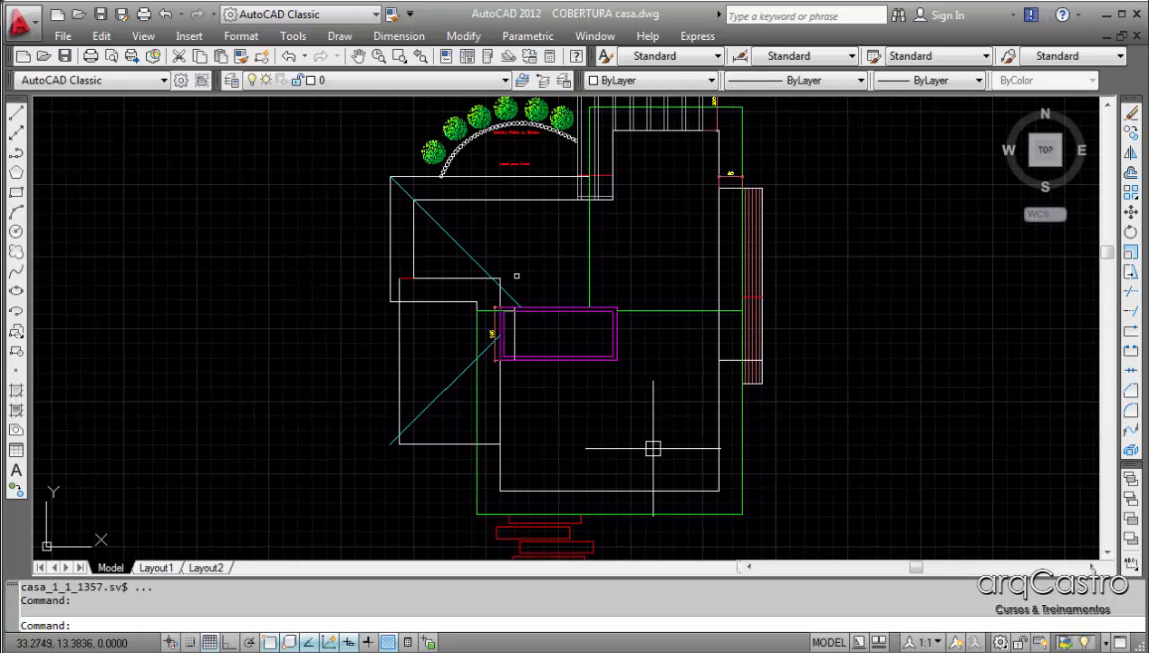
pyautogui.scroll(5, 489, 328)
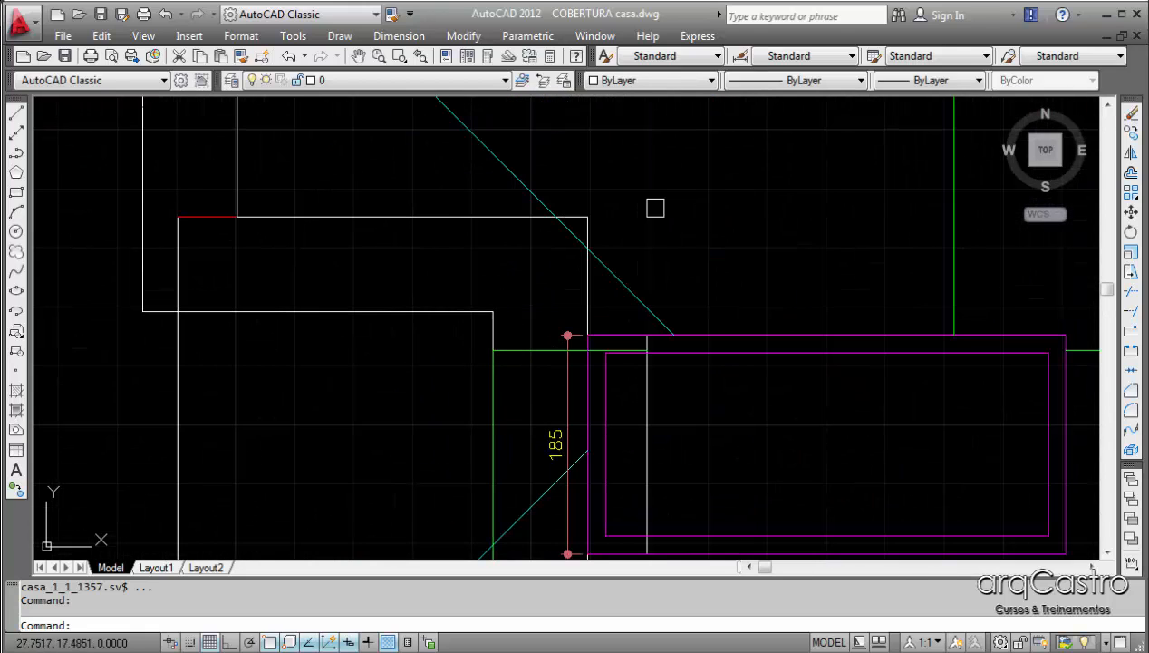
pyautogui.click(556, 444)
pyautogui.click(555, 444)
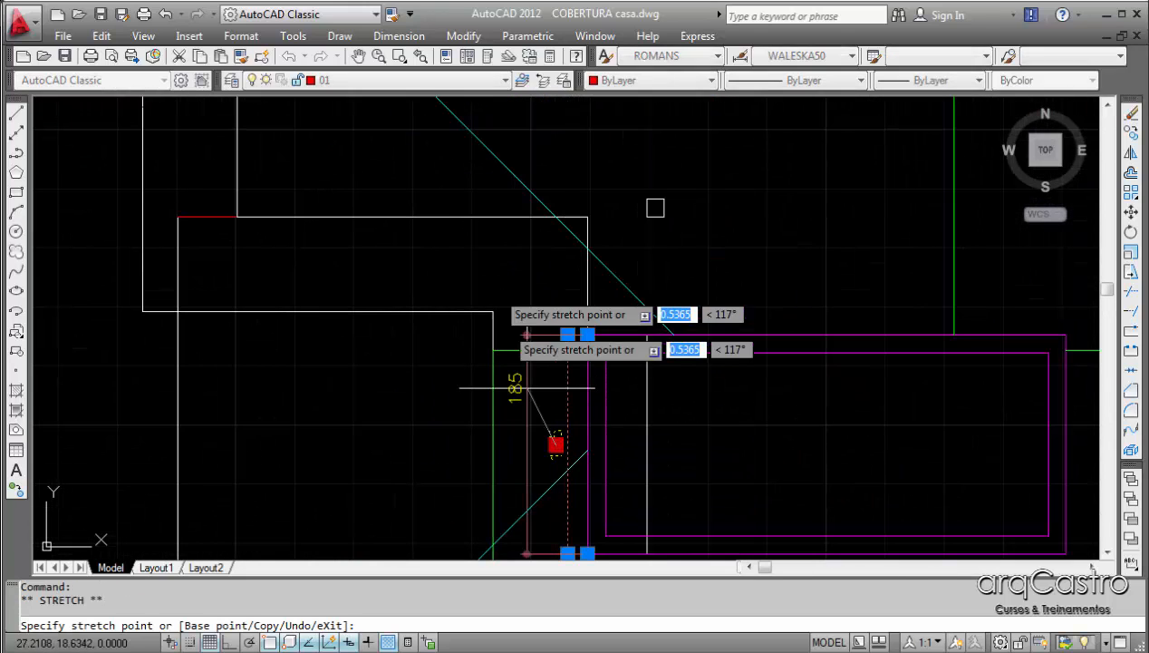
pyautogui.press('Escape')
pyautogui.press('Escape')
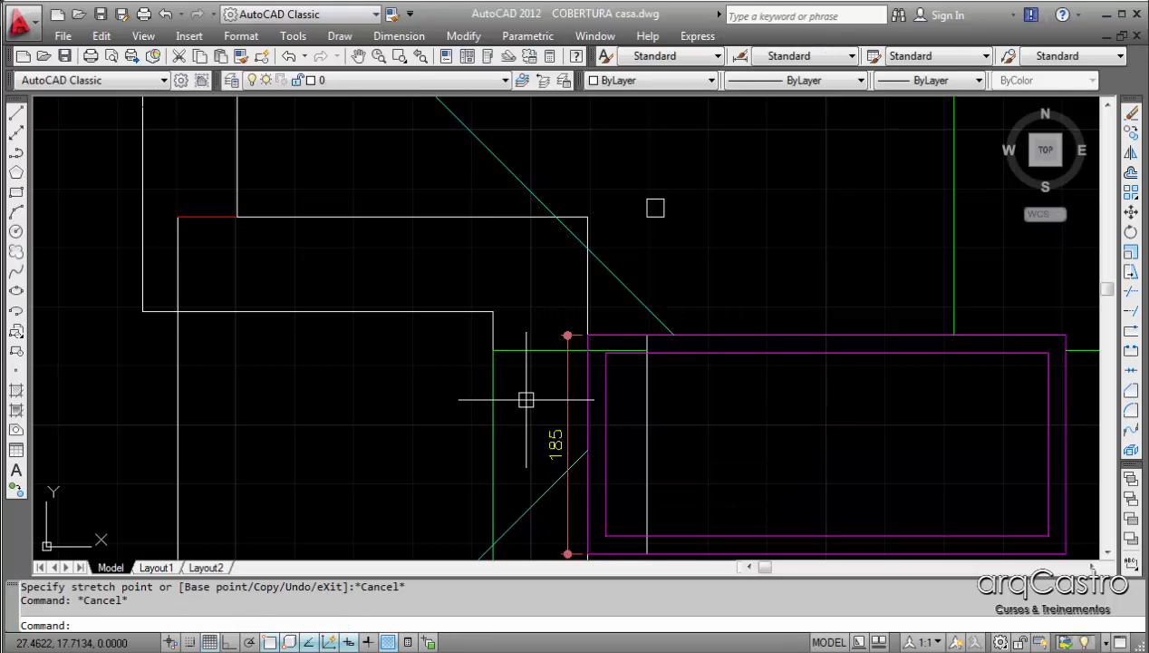
# Erase the vertical dimension beside the west edge of the magenta double rectangle
pyautogui.click(565, 423)
pyautogui.press('Delete')
pyautogui.scroll(-6, 562, 390)
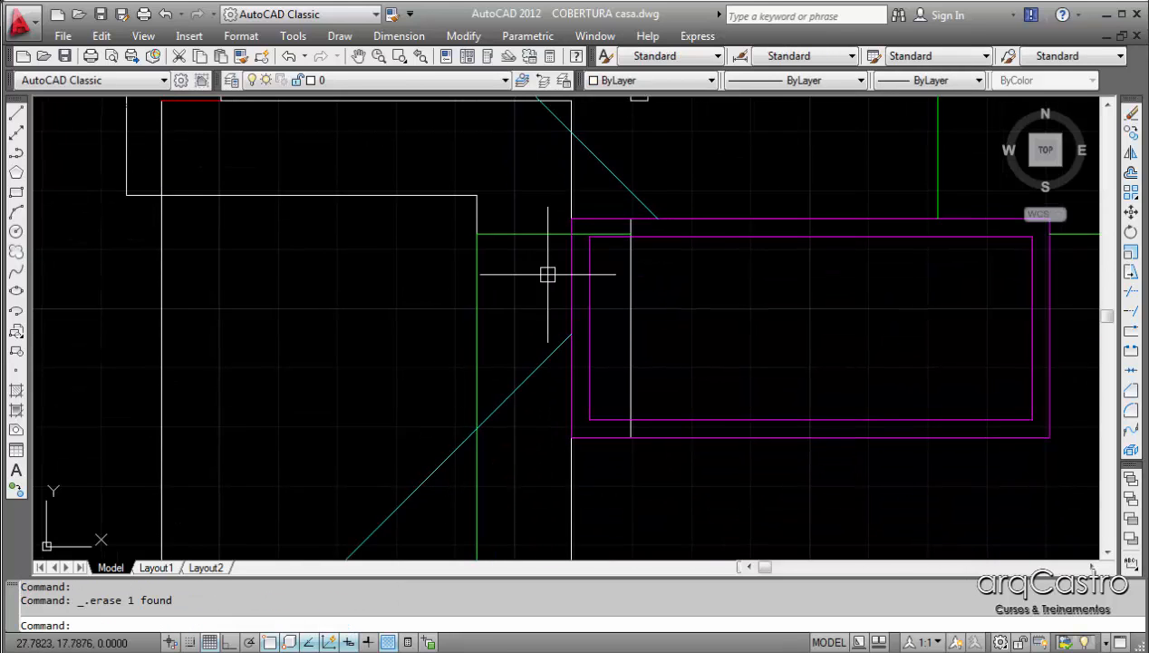
pyautogui.moveTo(538, 221); pyautogui.dragTo(530, 293, button='middle')
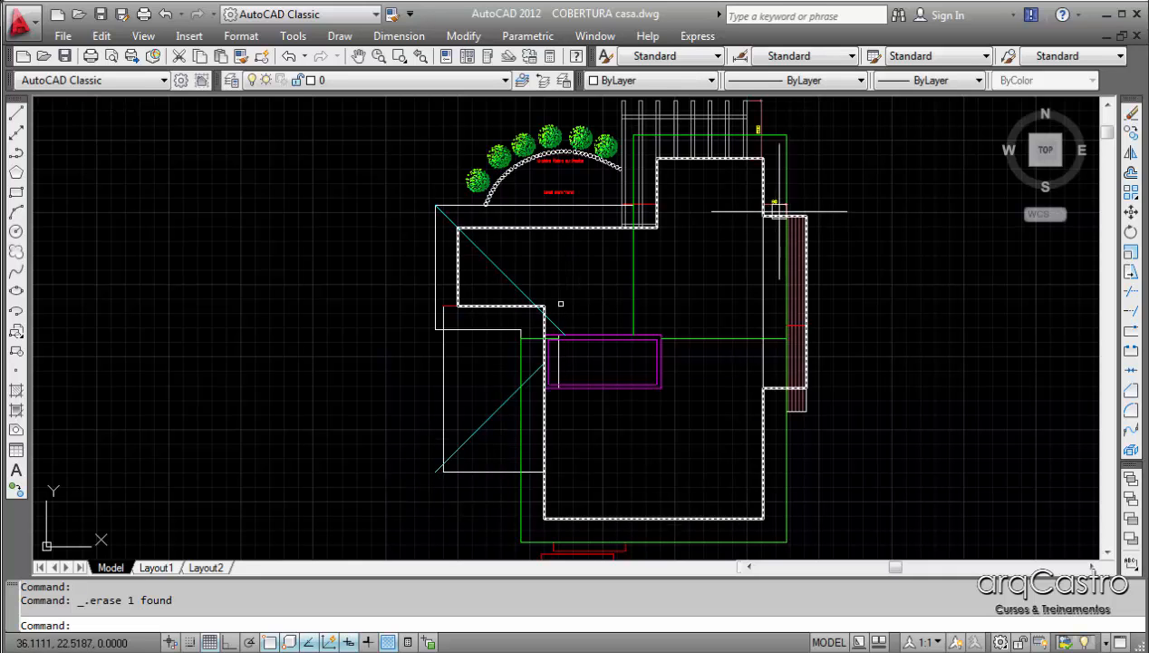
# Erase the small dimension just above the striped strip on the plan's east side
pyautogui.scroll(6, 776, 201)
pyautogui.scroll(3, 780, 205)
pyautogui.click(720, 247)
pyautogui.click(673, 180)
pyautogui.press('Delete')
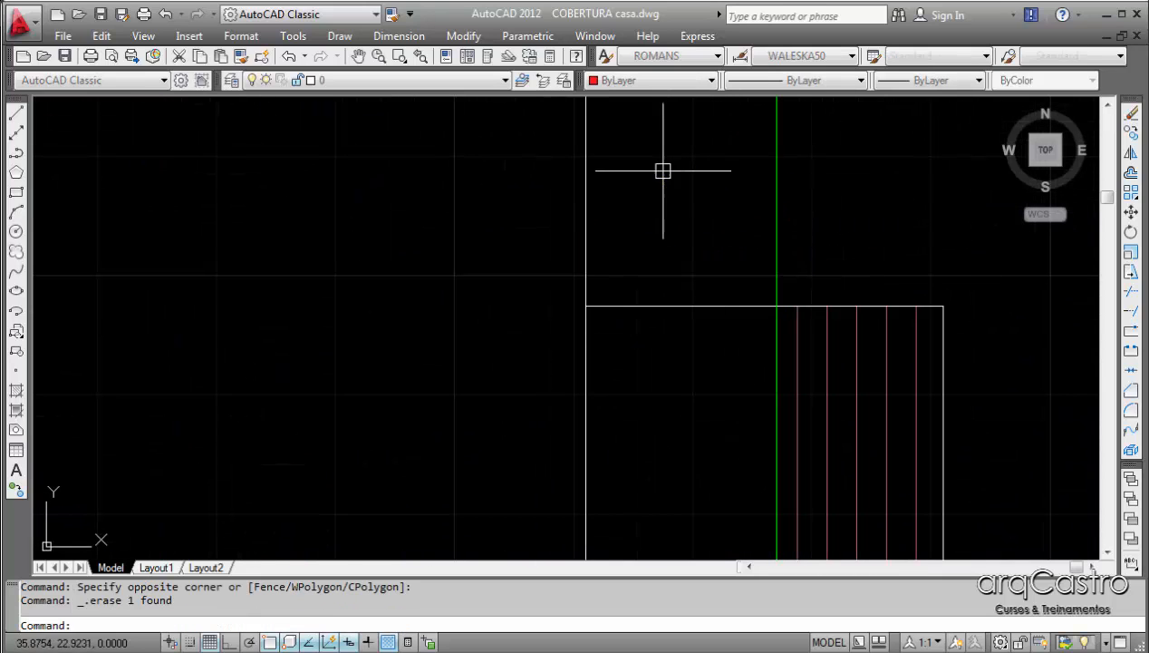
# Erase the vertical dimension at the east end of the pergola slats
pyautogui.scroll(-7, 682, 271)
pyautogui.scroll(6, 683, 271)
pyautogui.click(826, 243)
pyautogui.click(665, 205)
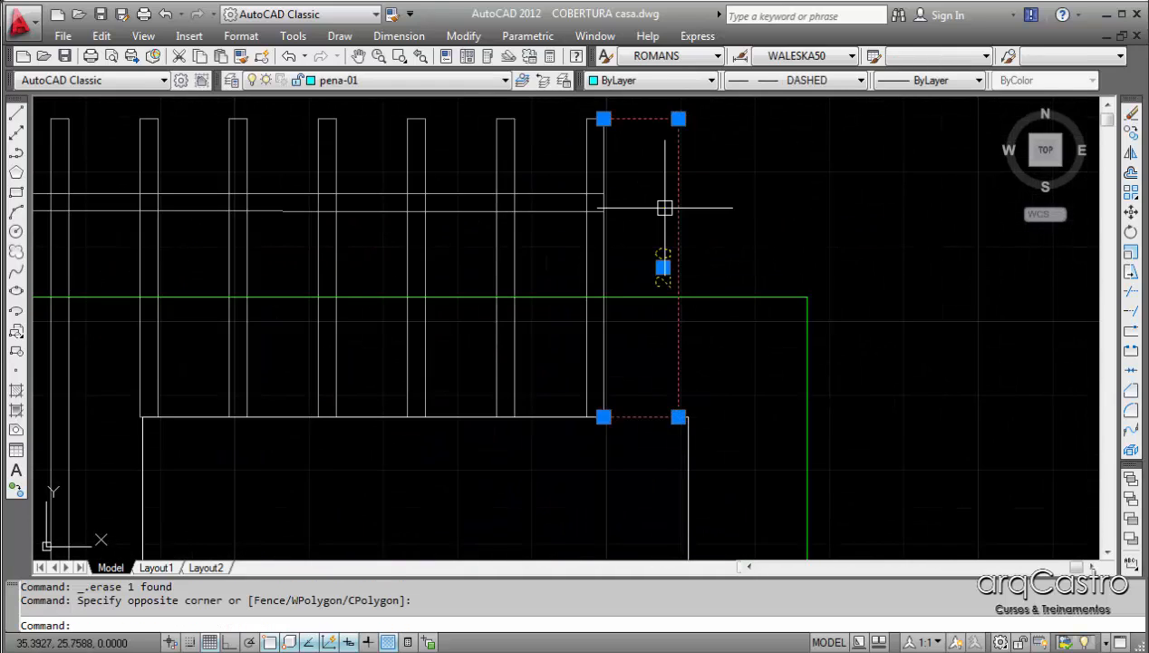
pyautogui.press('Delete')
pyautogui.scroll(-8, 665, 208)
# Erase all sides of the small square just north of the magenta double rectangle
pyautogui.moveTo(659, 310); pyautogui.dragTo(681, 254, button='middle')
pyautogui.moveTo(596, 415); pyautogui.dragTo(598, 377, button='middle')
pyautogui.scroll(6, 526, 256)
pyautogui.scroll(-4, 526, 257)
pyautogui.scroll(5, 531, 290)
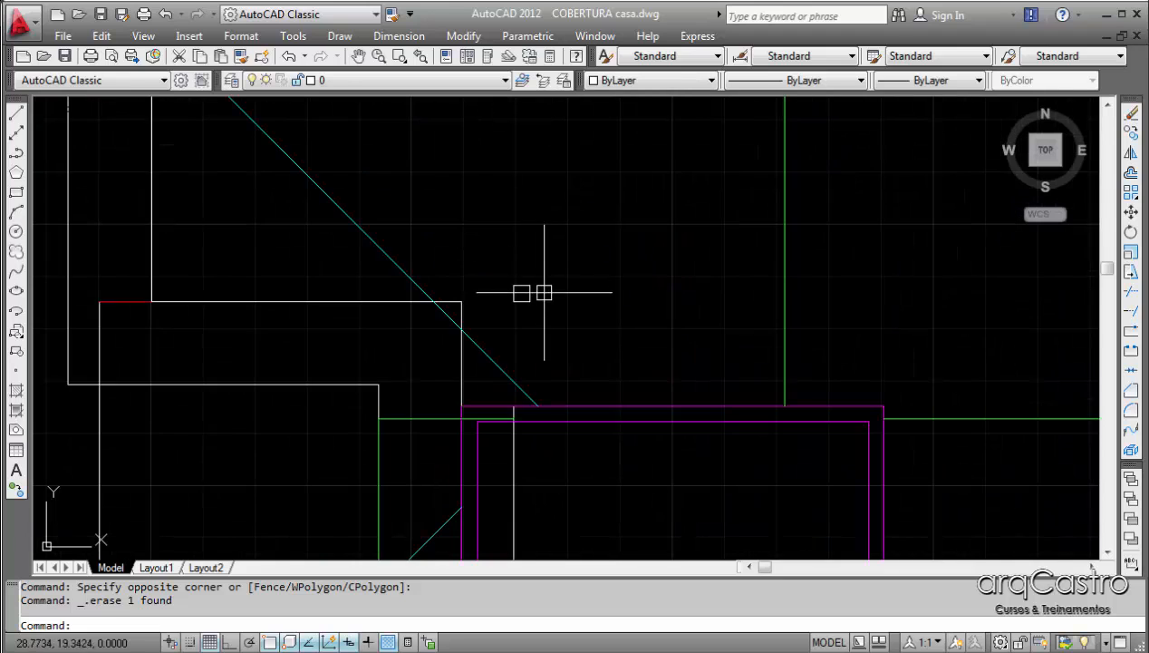
pyautogui.click(544, 292)
pyautogui.click(517, 239)
pyautogui.press('Delete')
pyautogui.click(548, 303)
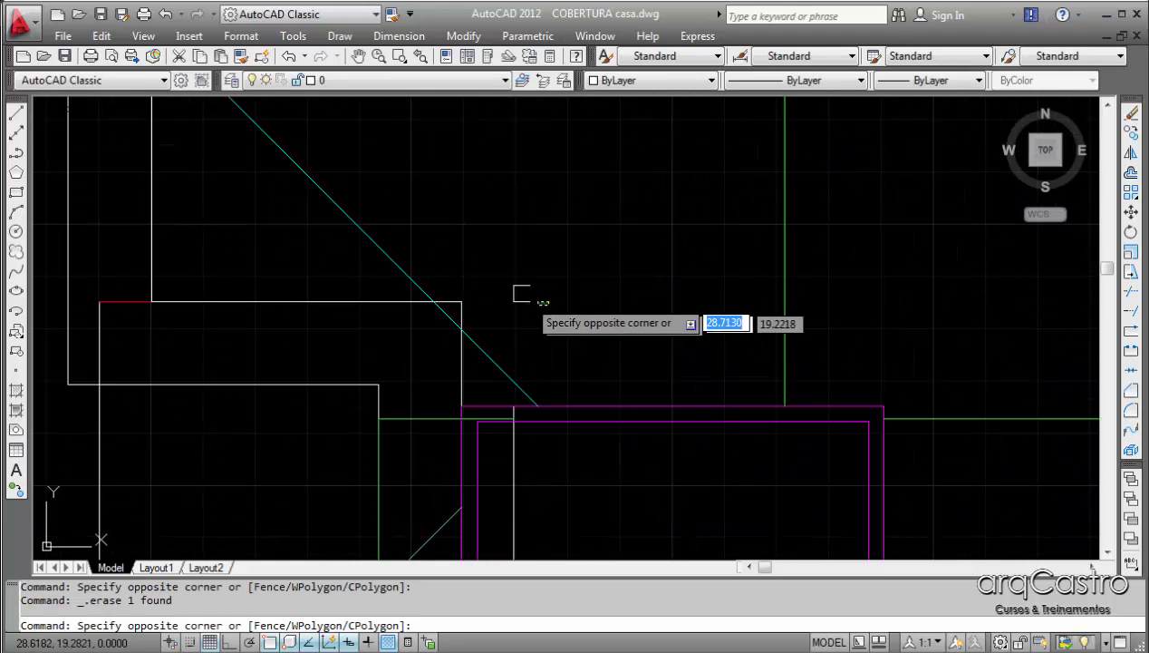
pyautogui.click(511, 223)
pyautogui.press('Delete')
# Erase the vertical white projection line that crosses the west part of the magenta double rectangle
pyautogui.scroll(-5, 510, 220)
pyautogui.scroll(5, 590, 243)
pyautogui.moveTo(590, 244)
pyautogui.mouseDown(button='middle')
pyautogui.moveTo(603, 300)
pyautogui.moveTo(693, 251)
pyautogui.mouseUp(button='middle')
pyautogui.scroll(-6, 601, 293)
pyautogui.scroll(5, 604, 277)
pyautogui.scroll(6, 580, 285)
pyautogui.click(448, 321)
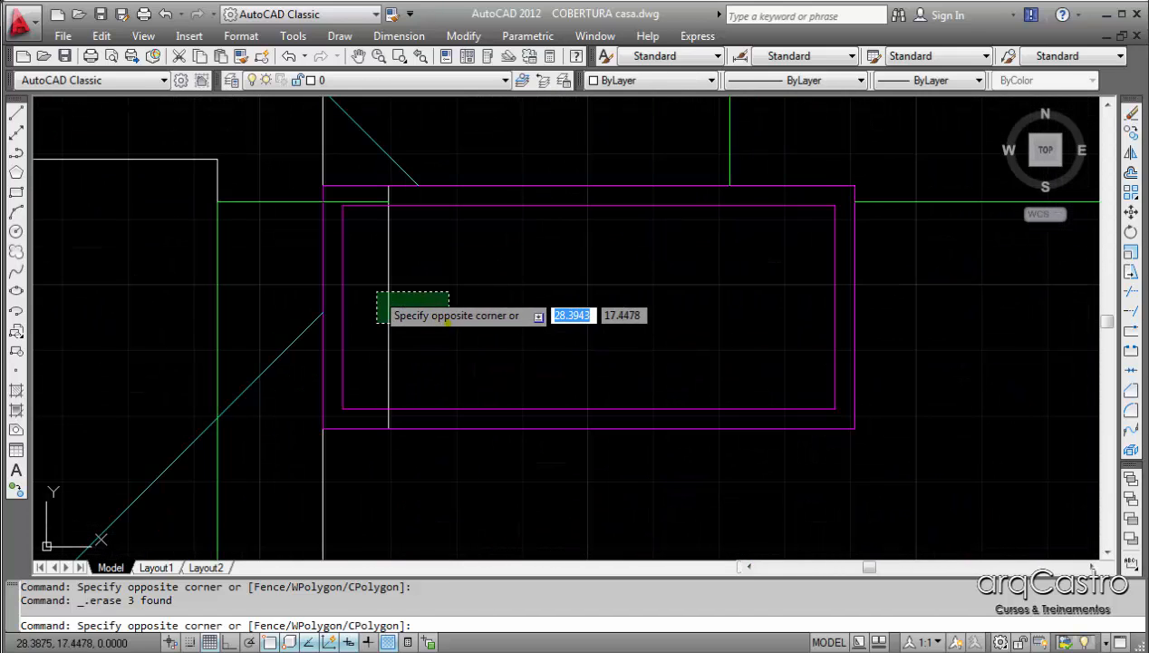
pyautogui.click(377, 294)
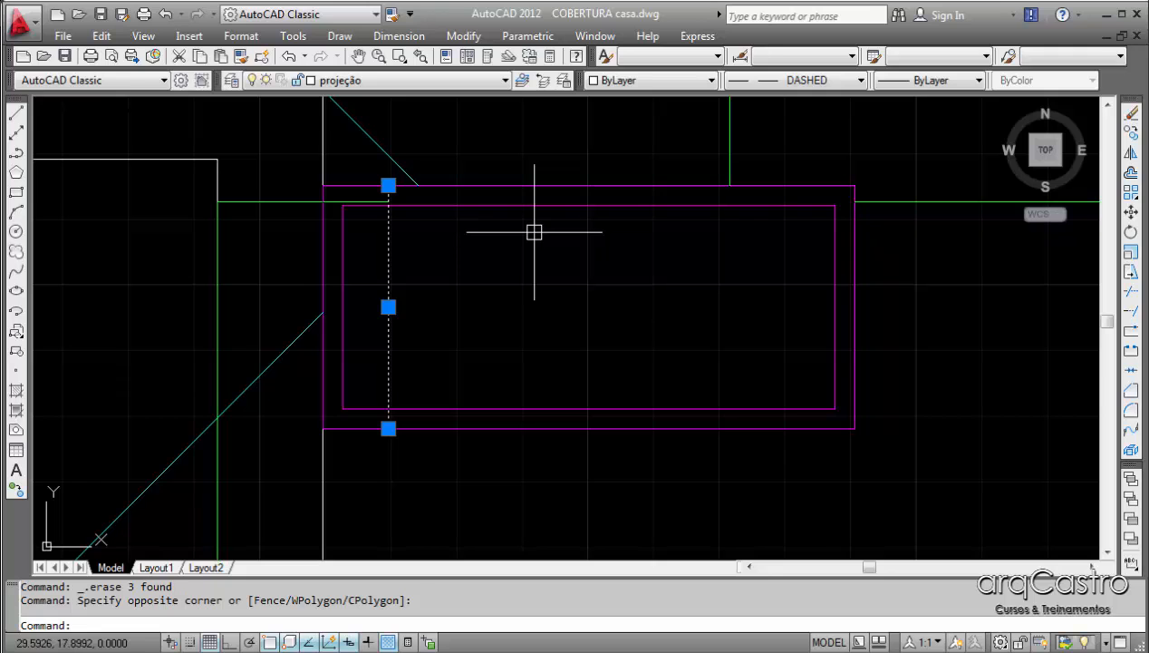
pyautogui.press('Delete')
pyautogui.scroll(-4, 534, 233)
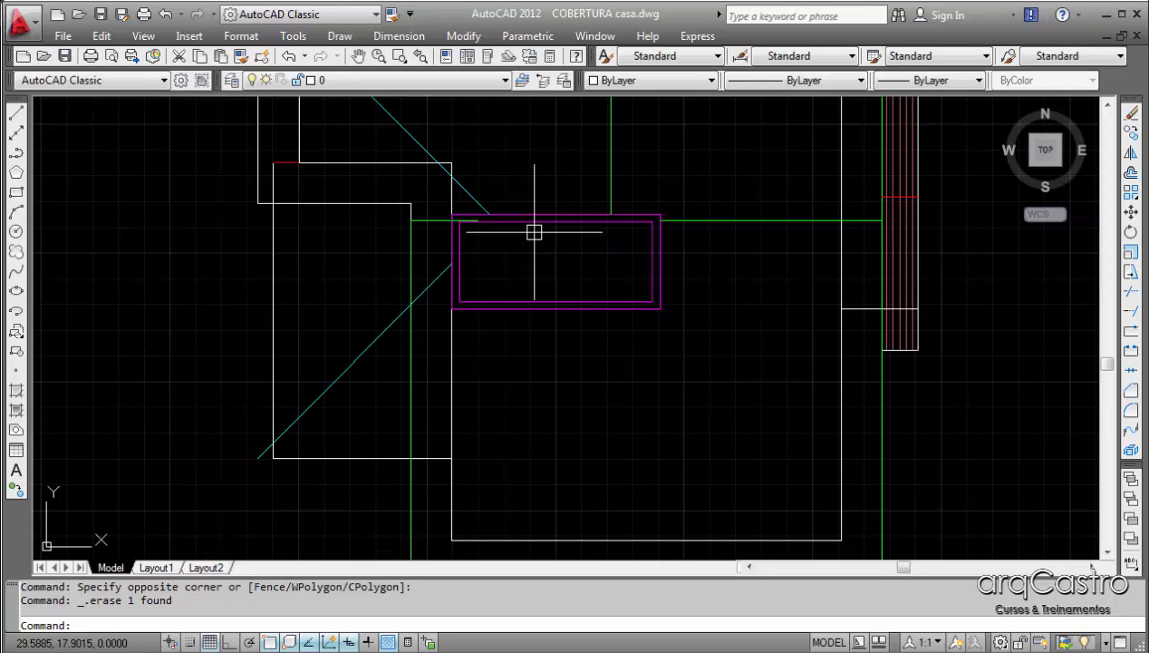
pyautogui.scroll(-3, 533, 232)
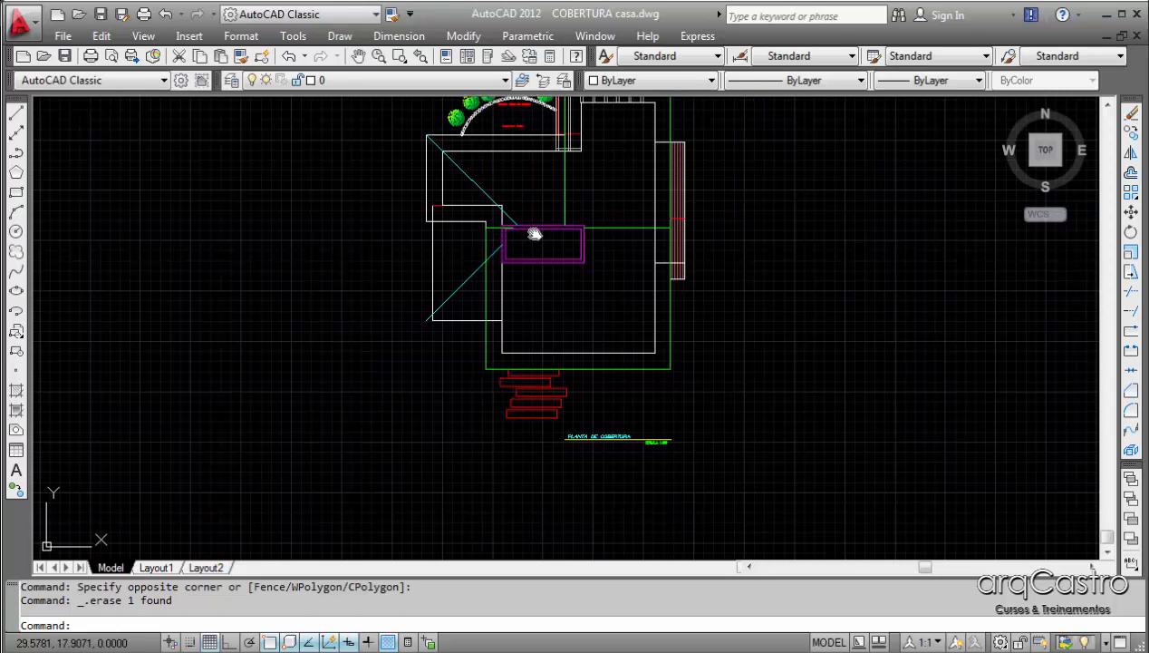
pyautogui.moveTo(534, 233); pyautogui.dragTo(546, 279, button='middle')
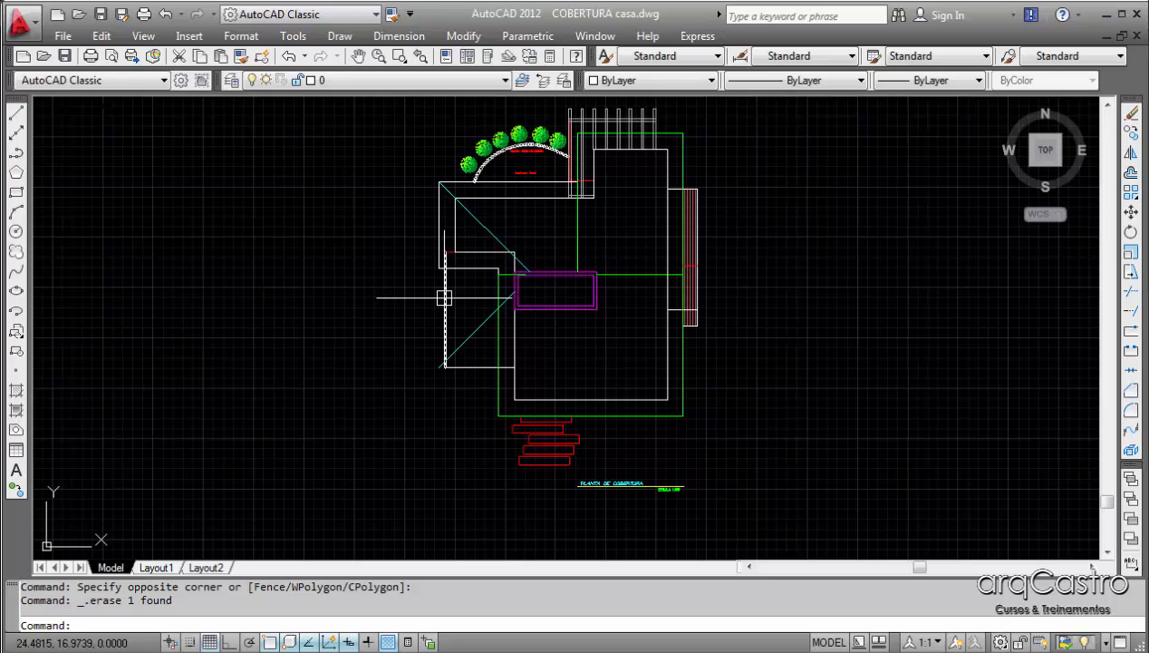
# Switch back to the SalvamentoAutomático_dwg model in SketchUp and examine the roof slabs and tower from several sides
pyautogui.scroll(3, 556, 246)
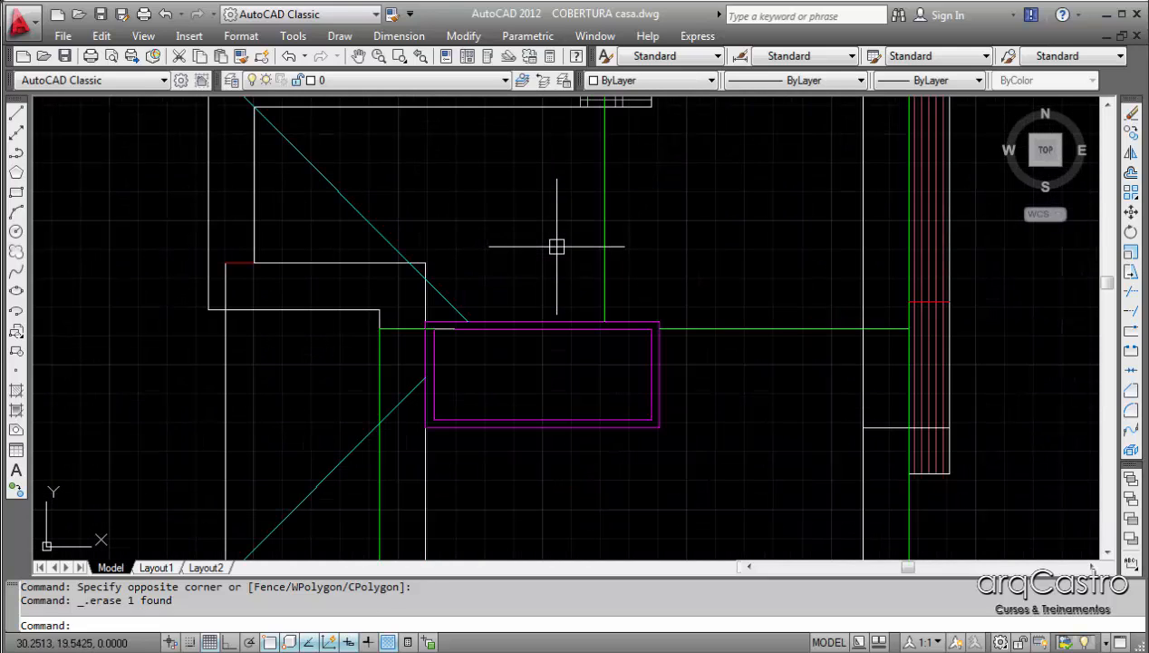
pyautogui.click(374, 651)
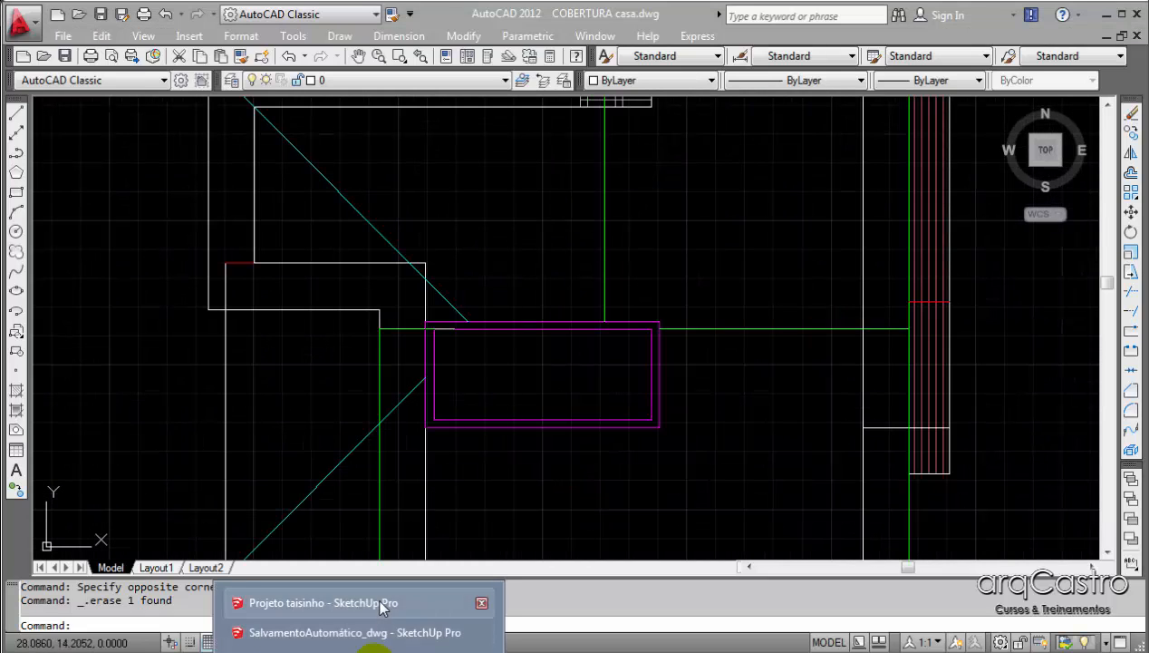
pyautogui.click(382, 631)
pyautogui.moveTo(510, 367)
pyautogui.mouseDown(button='middle')
pyautogui.moveTo(634, 389)
pyautogui.moveTo(648, 370)
pyautogui.moveTo(691, 376)
pyautogui.moveTo(707, 326)
pyautogui.mouseUp(button='middle')
pyautogui.scroll(-3, 646, 372)
pyautogui.scroll(3, 712, 312)
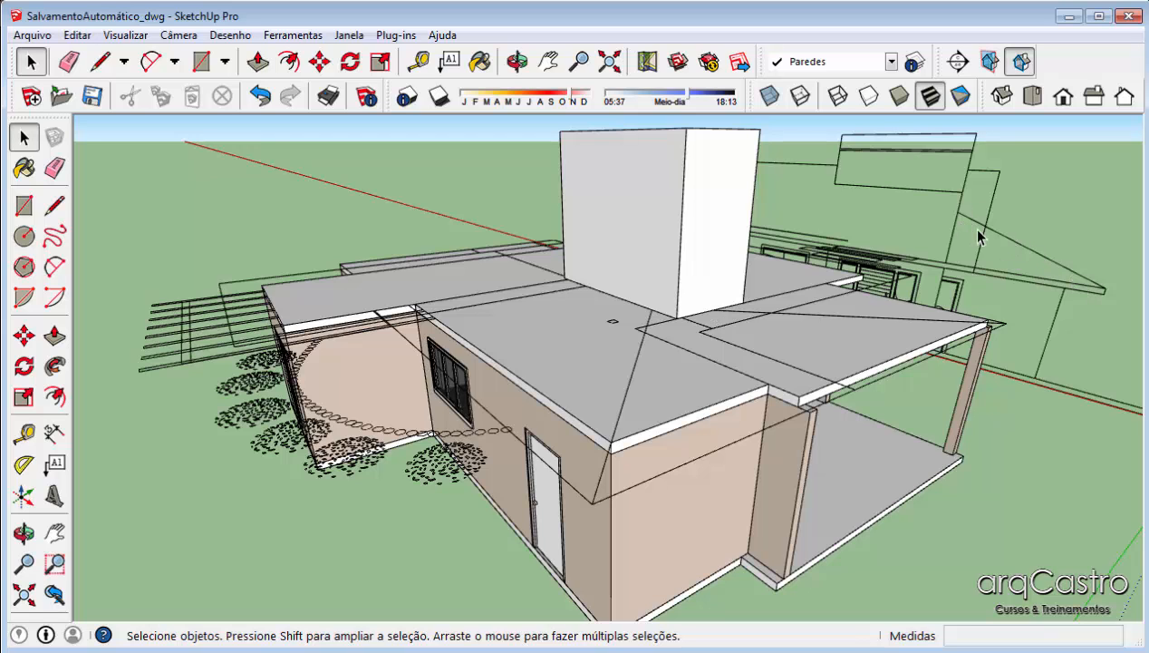
pyautogui.moveTo(952, 221); pyautogui.dragTo(623, 397, button='middle')
pyautogui.scroll(-2, 614, 390)
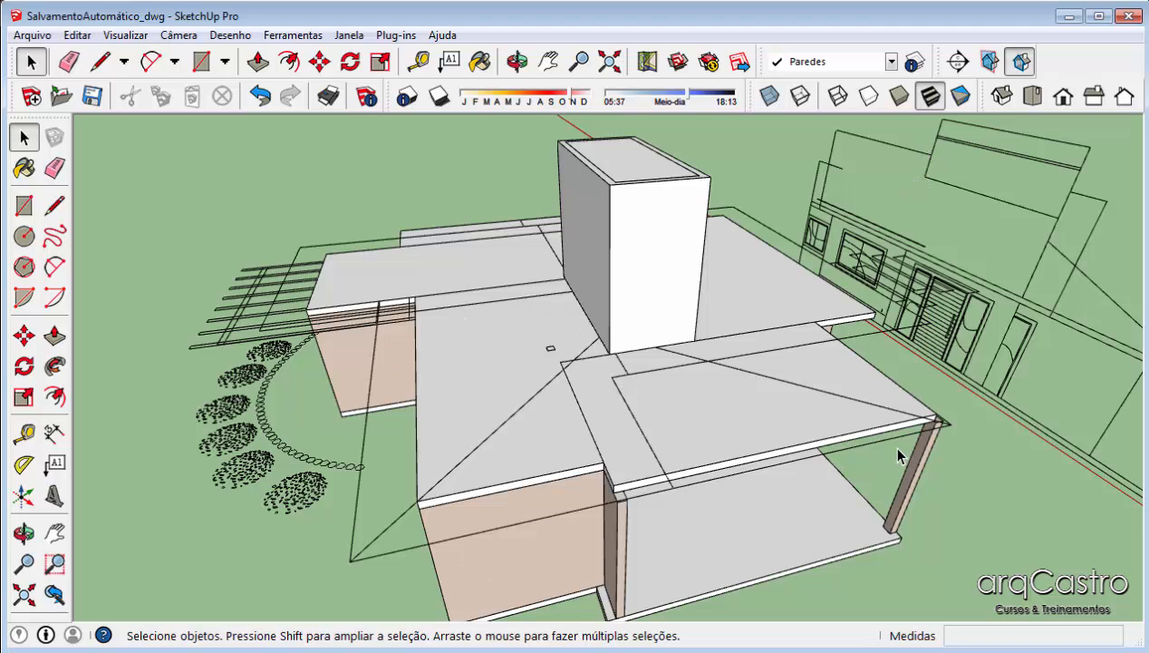
pyautogui.moveTo(893, 448); pyautogui.dragTo(641, 445, button='middle')
pyautogui.scroll(1, 642, 445)
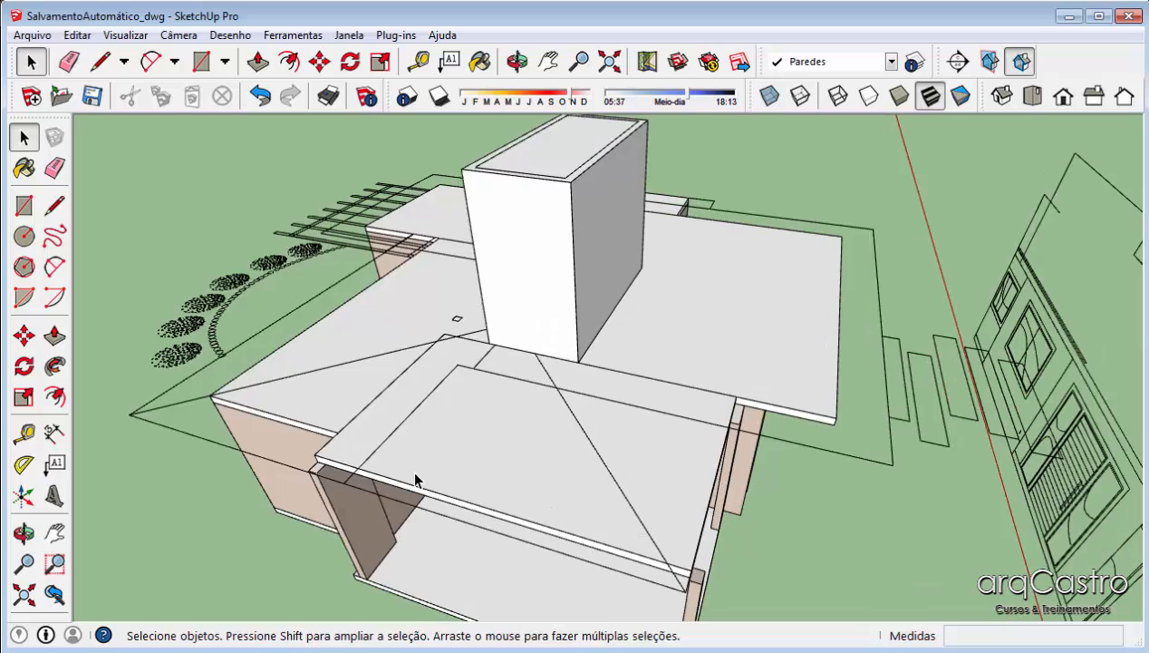
# Examine the slabs around the tower in the SketchUp model and compare them with the COBERTURA casa.dwg roof plan in AutoCAD
pyautogui.moveTo(576, 322); pyautogui.dragTo(801, 308, button='middle')
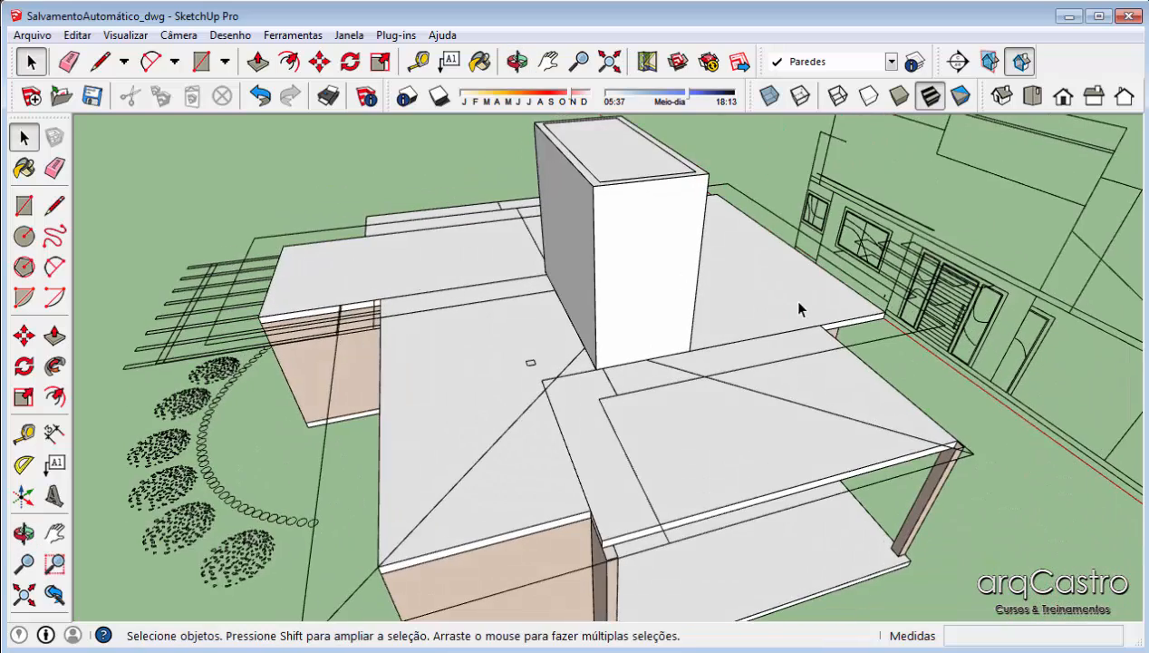
pyautogui.scroll(1, 666, 251)
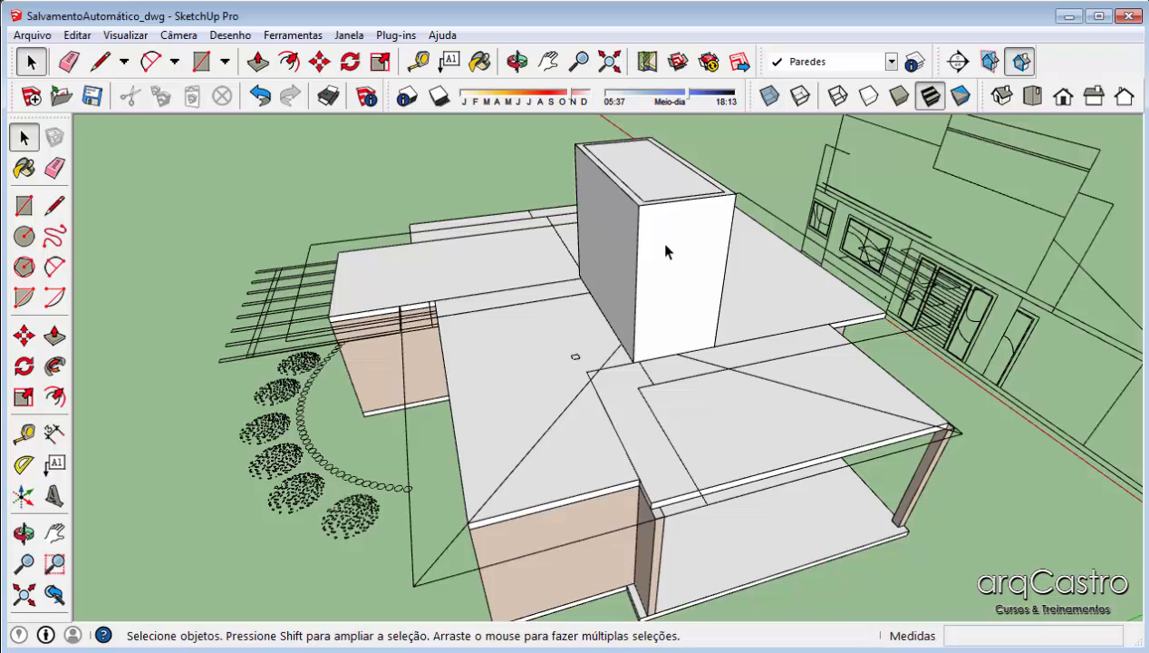
pyautogui.scroll(-1, 666, 251)
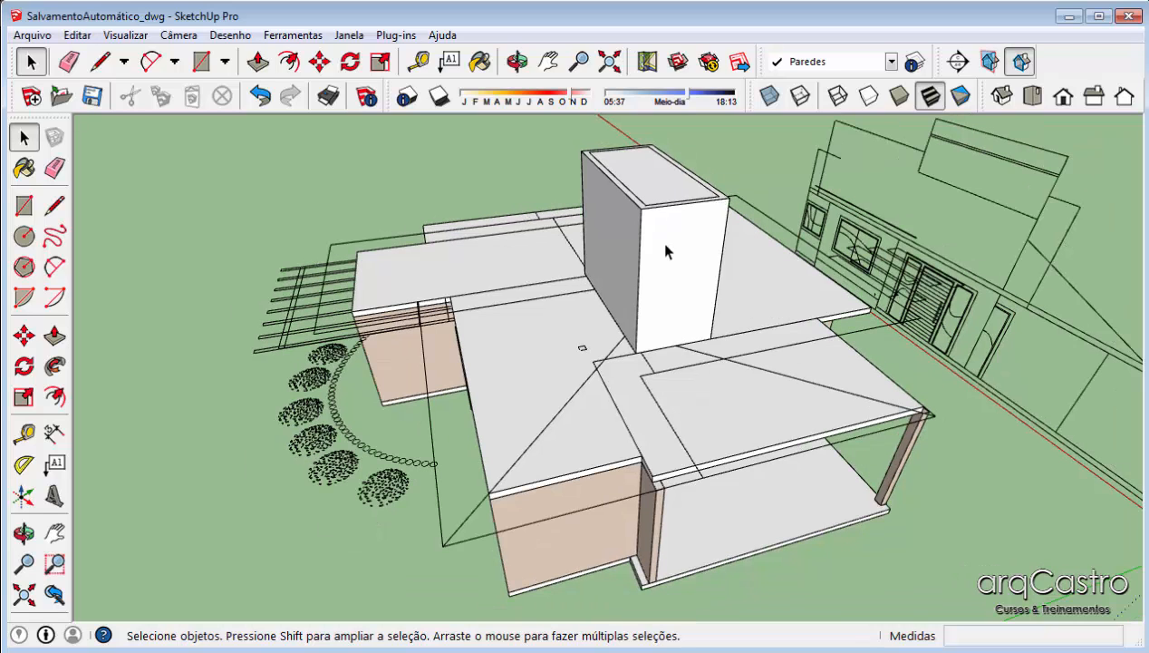
pyautogui.moveTo(666, 251)
pyautogui.mouseDown(button='middle')
pyautogui.moveTo(661, 409)
pyautogui.moveTo(476, 325)
pyautogui.moveTo(631, 312)
pyautogui.moveTo(611, 332)
pyautogui.moveTo(662, 257)
pyautogui.moveTo(596, 249)
pyautogui.moveTo(612, 252)
pyautogui.mouseUp(button='middle')
pyautogui.scroll(-3, 452, 416)
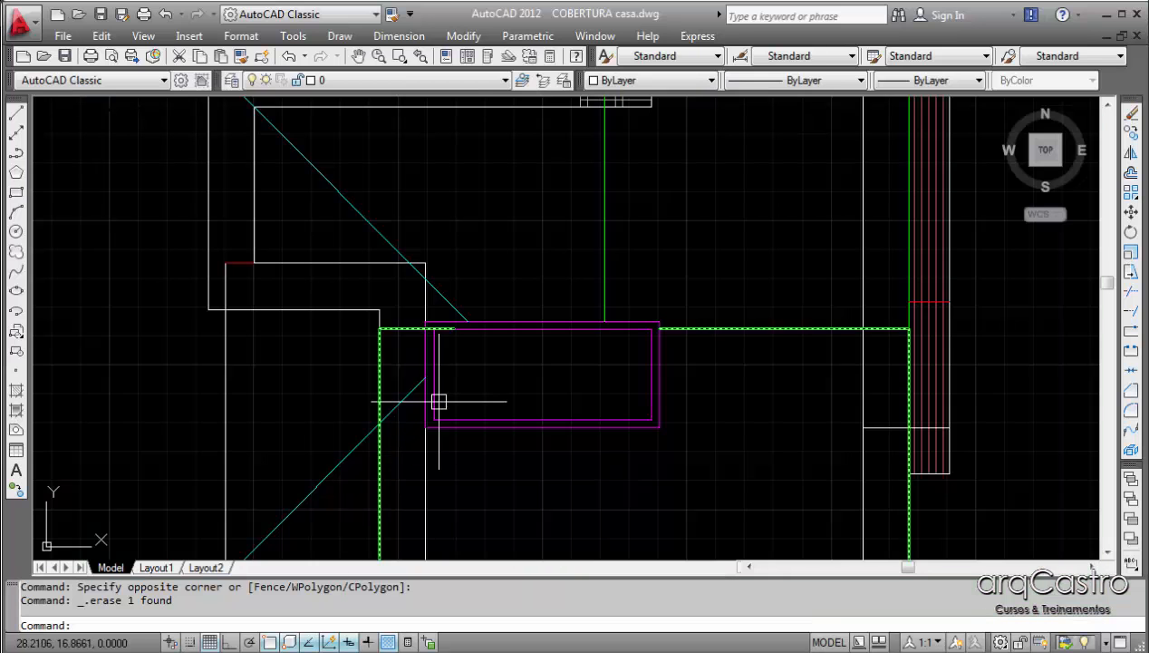
pyautogui.scroll(-3, 546, 318)
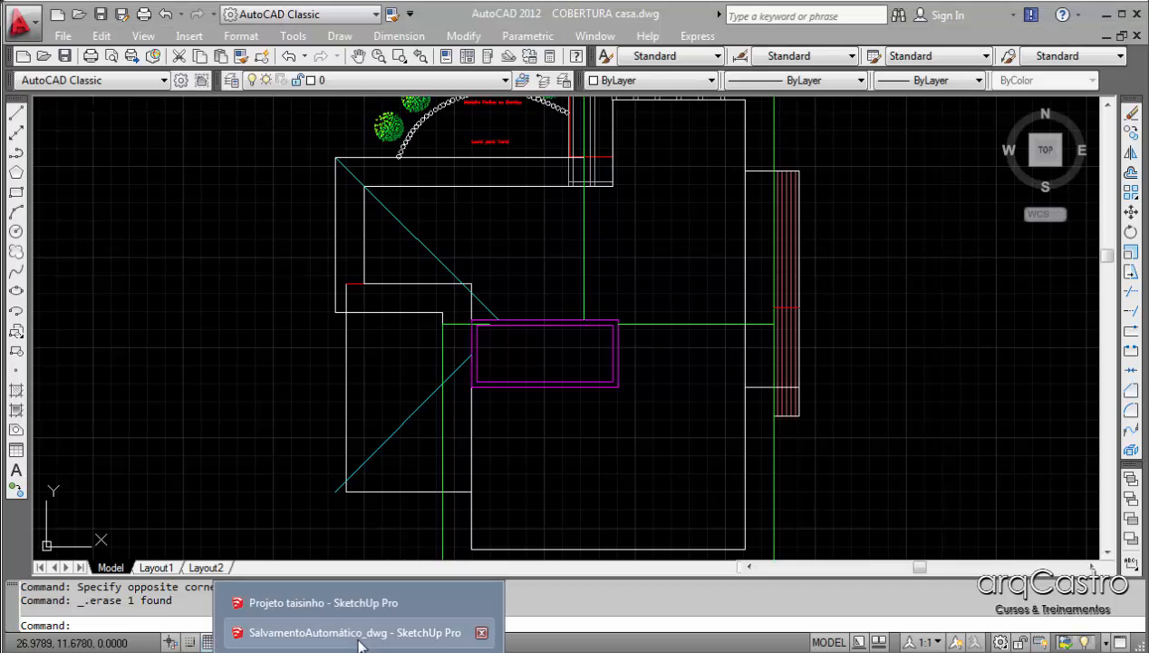
# Switch back to the SalvamentoAutomático_dwg model in SketchUp and examine the house beside the standing façade elevation drawing
pyautogui.click(358, 634)
pyautogui.moveTo(481, 355); pyautogui.dragTo(489, 217, button='middle')
pyautogui.scroll(-2, 490, 222)
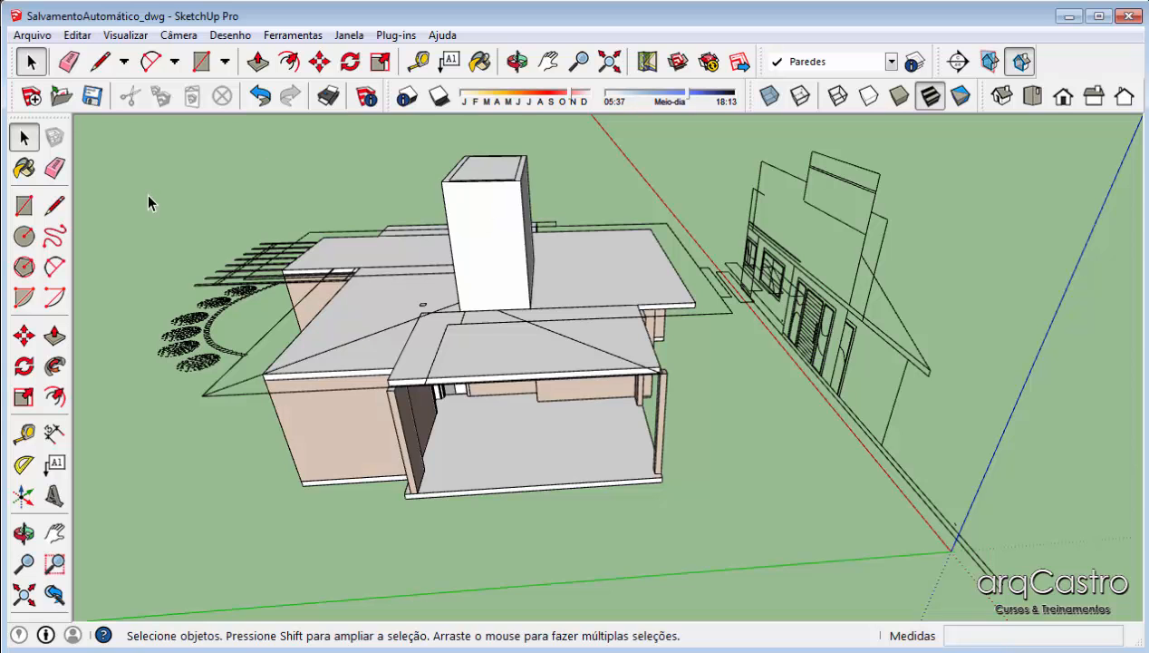
pyautogui.moveTo(390, 341); pyautogui.dragTo(652, 302, button='middle')
pyautogui.scroll(2, 660, 302)
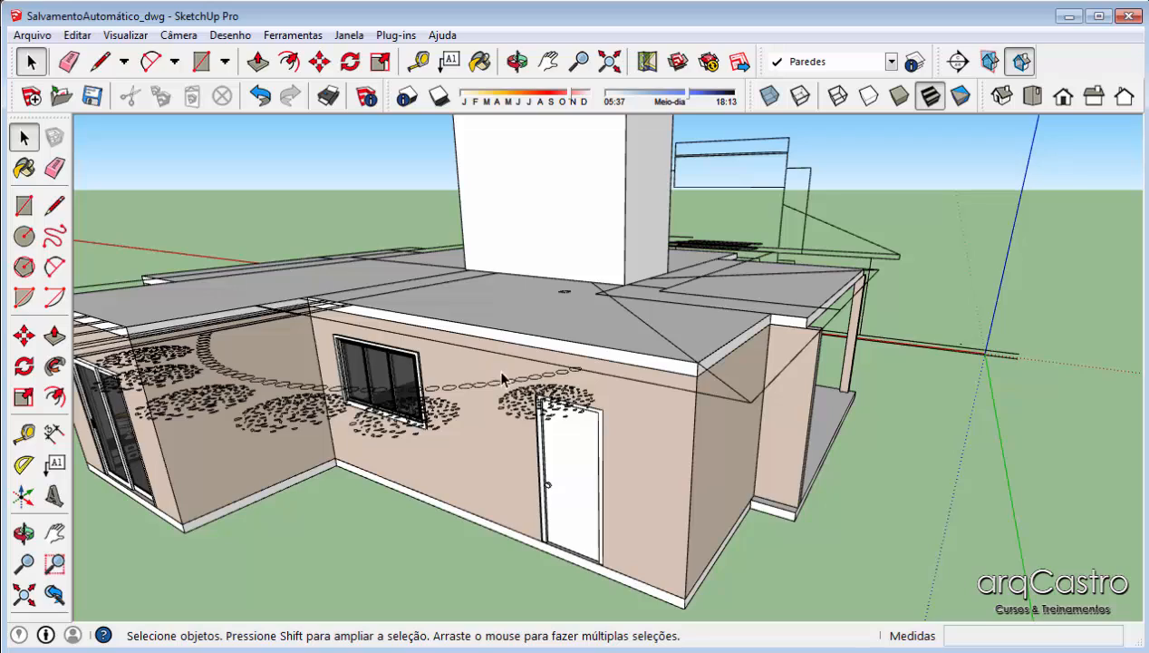
pyautogui.keyDown('shift'); pyautogui.moveTo(801, 324); pyautogui.dragTo(625, 576, button='middle'); pyautogui.keyUp('shift')
pyautogui.scroll(3, 697, 352)
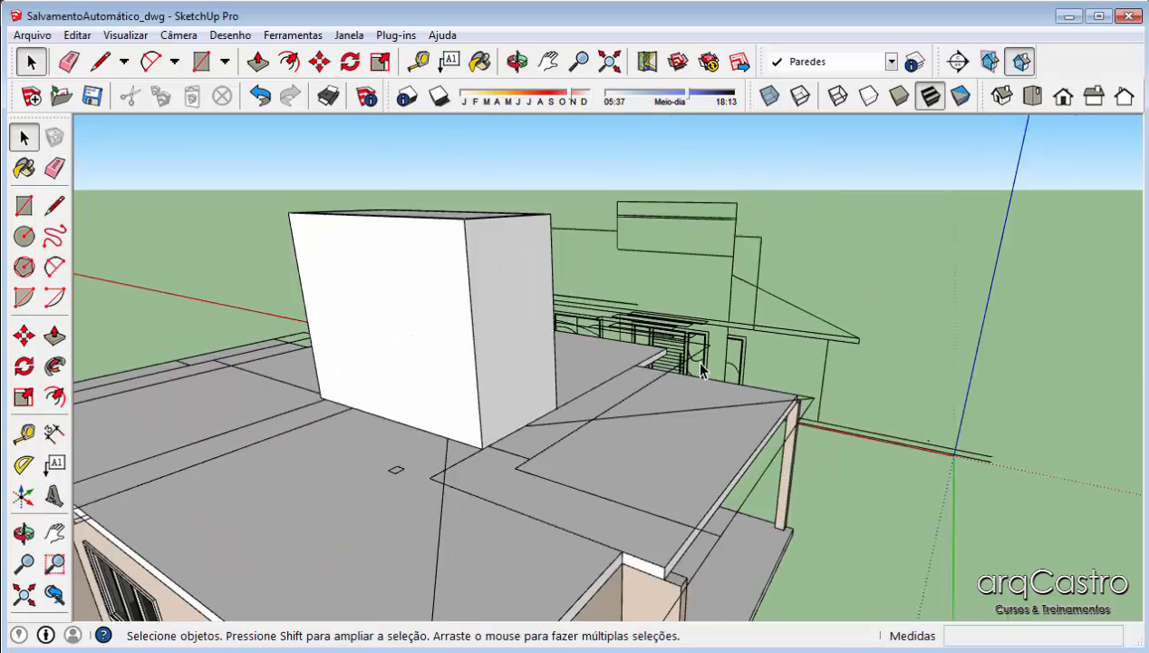
pyautogui.moveTo(696, 352); pyautogui.dragTo(580, 159, button='middle')
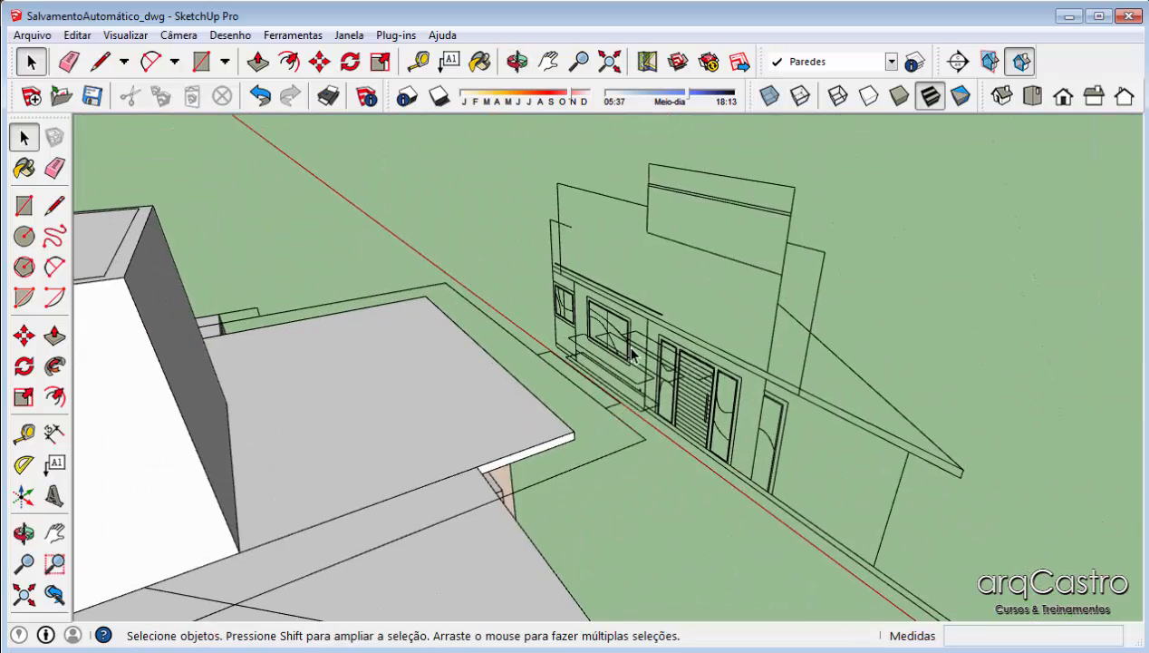
pyautogui.scroll(2, 583, 154)
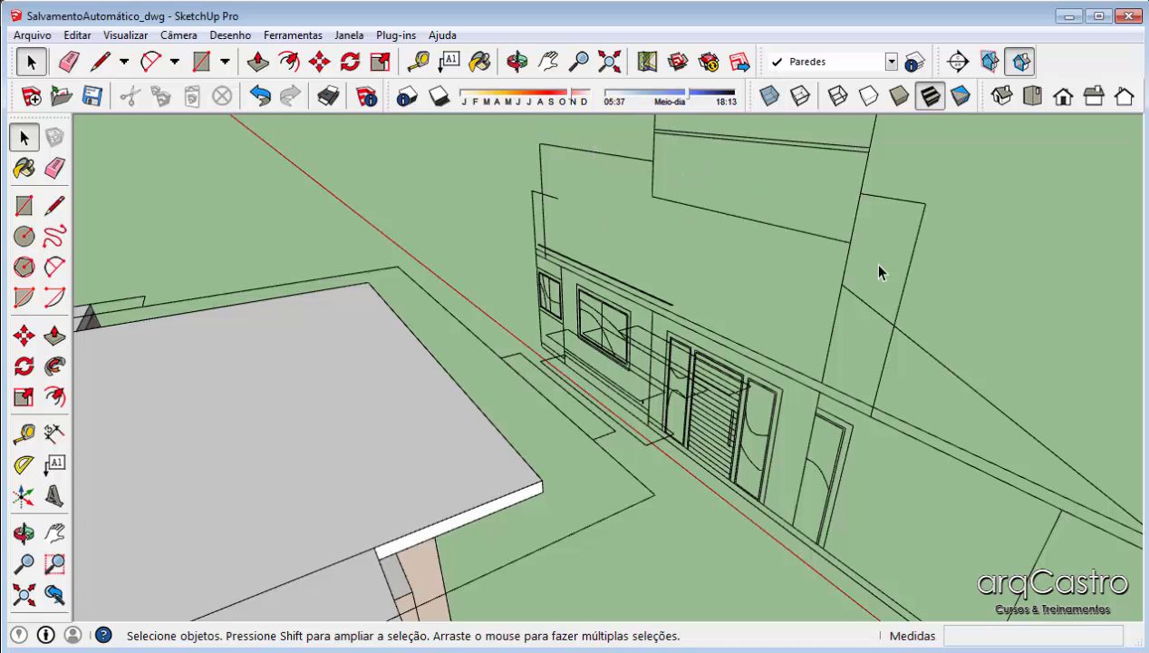
pyautogui.moveTo(816, 259); pyautogui.dragTo(156, 305, button='middle')
pyautogui.moveTo(683, 356); pyautogui.dragTo(505, 423, button='middle')
pyautogui.scroll(3, 408, 508)
# Select the roof plan drawing and the façade elevation in turn to examine how they align with the house, and clear the selection
pyautogui.click(475, 493)
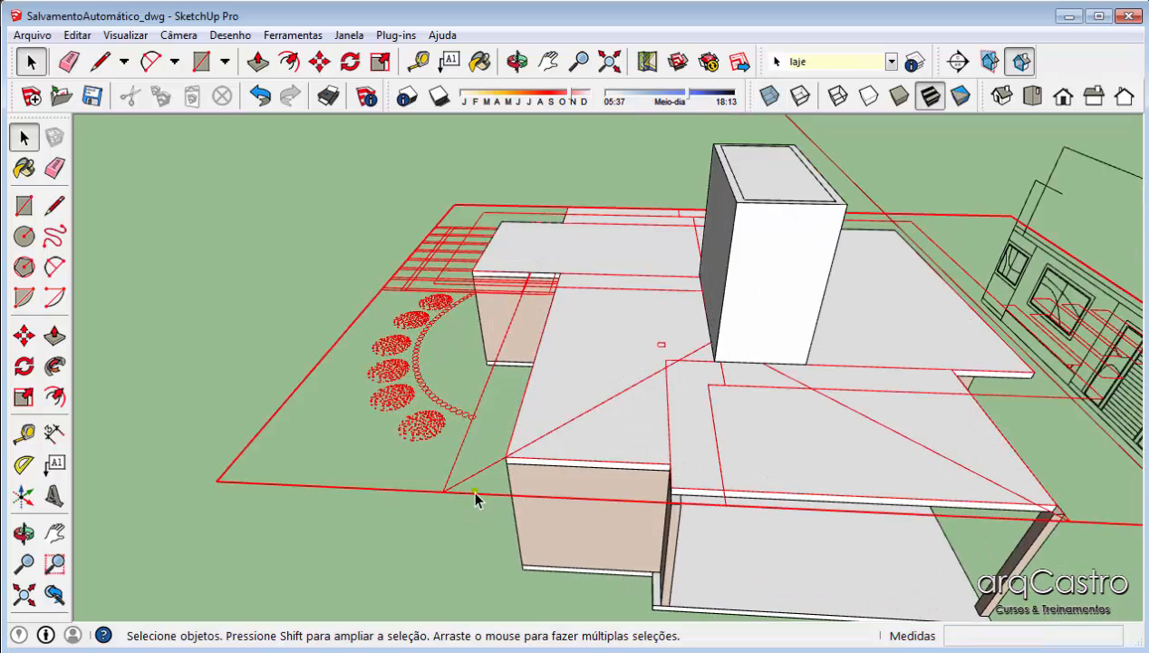
pyautogui.moveTo(475, 493); pyautogui.dragTo(723, 398, button='middle')
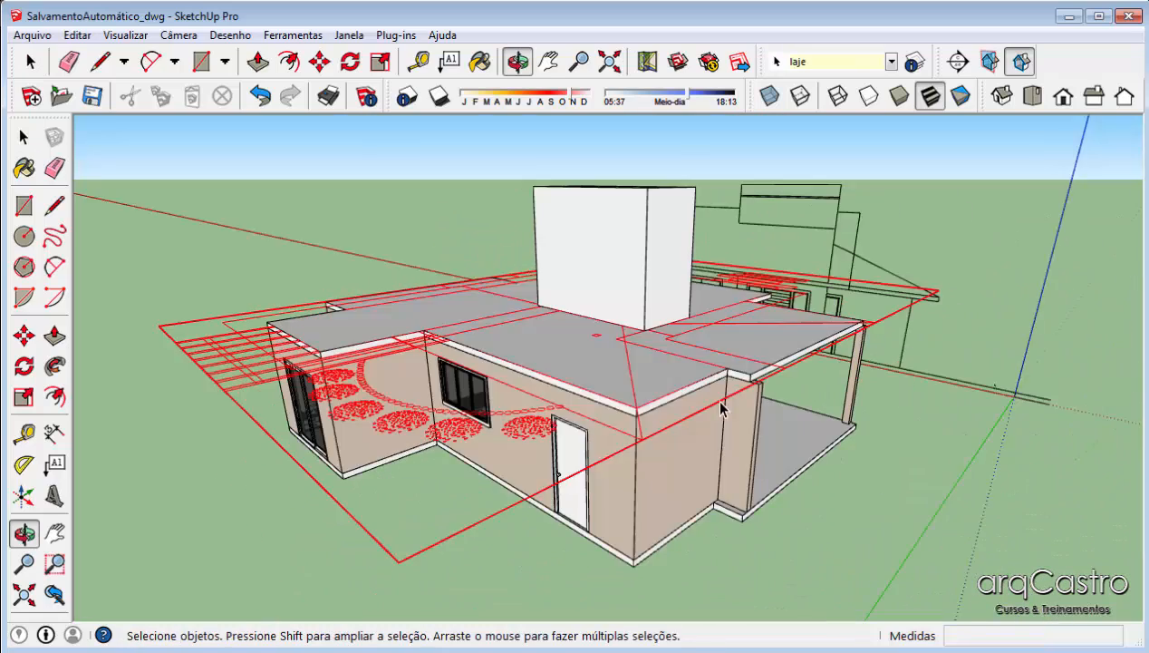
pyautogui.moveTo(877, 326); pyautogui.dragTo(372, 408, button='middle')
pyautogui.moveTo(835, 295); pyautogui.dragTo(395, 169, button='middle')
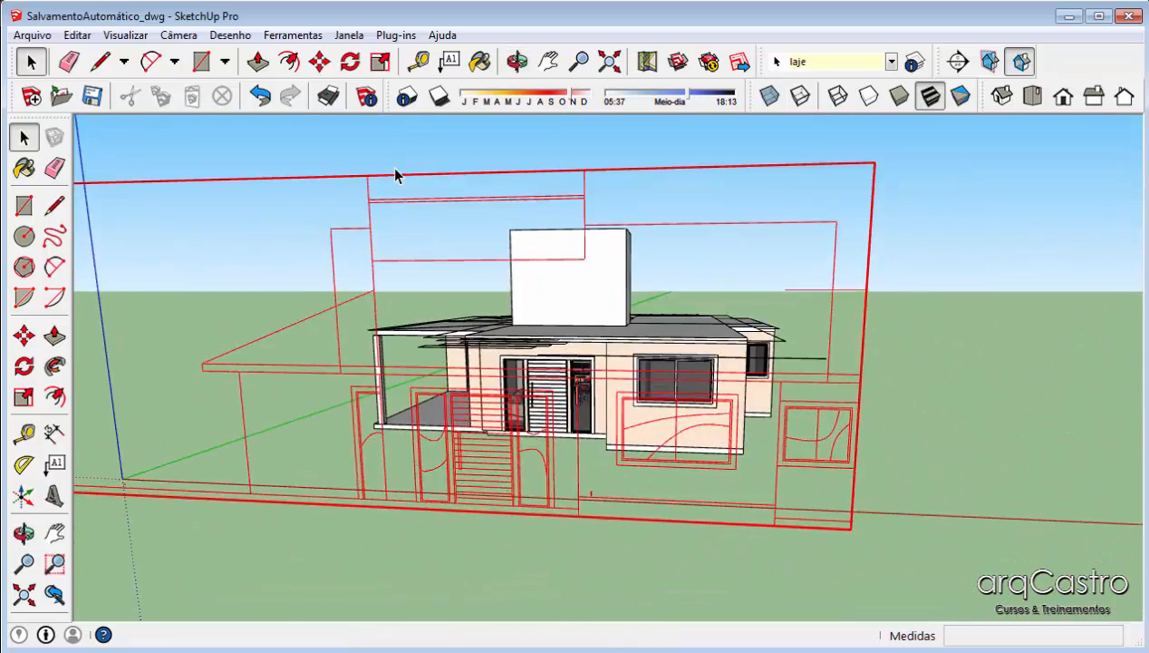
pyautogui.scroll(-1, 395, 169)
pyautogui.moveTo(399, 277); pyautogui.dragTo(579, 214, button='middle')
pyautogui.moveTo(473, 199); pyautogui.dragTo(516, 472, button='middle')
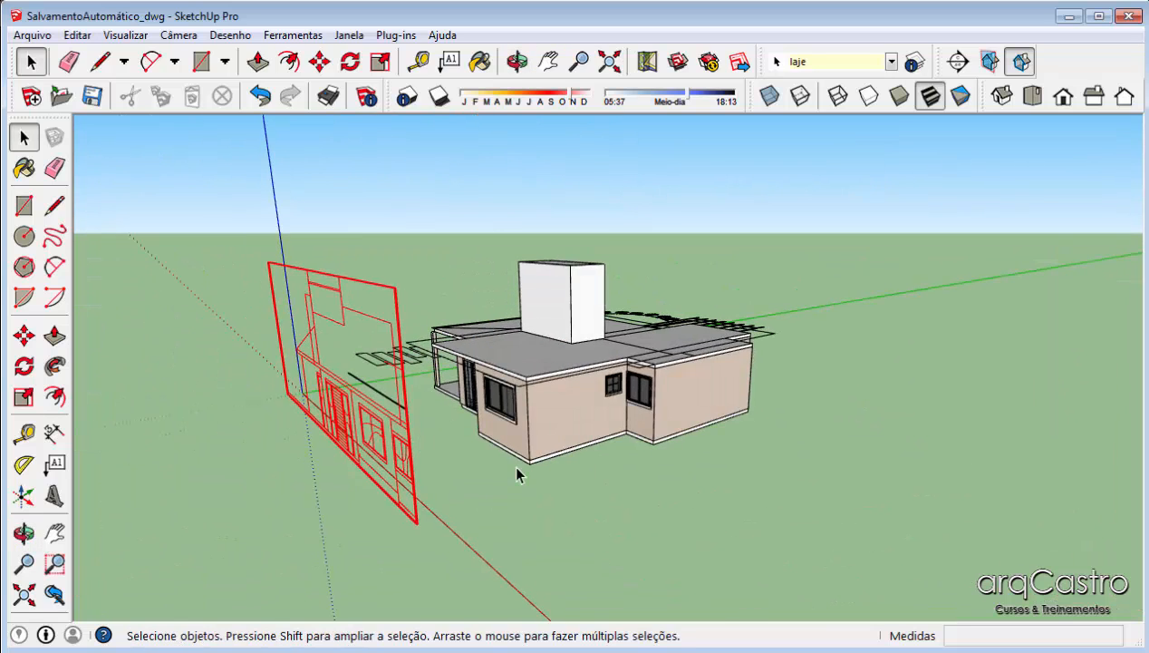
pyautogui.moveTo(715, 392); pyautogui.dragTo(716, 444, button='middle')
pyautogui.moveTo(888, 307)
pyautogui.mouseDown(button='middle')
pyautogui.moveTo(513, 441)
pyautogui.moveTo(369, 457)
pyautogui.moveTo(379, 385)
pyautogui.moveTo(299, 526)
pyautogui.moveTo(200, 378)
pyautogui.mouseUp(button='middle')
pyautogui.moveTo(336, 359); pyautogui.dragTo(226, 364, button='middle')
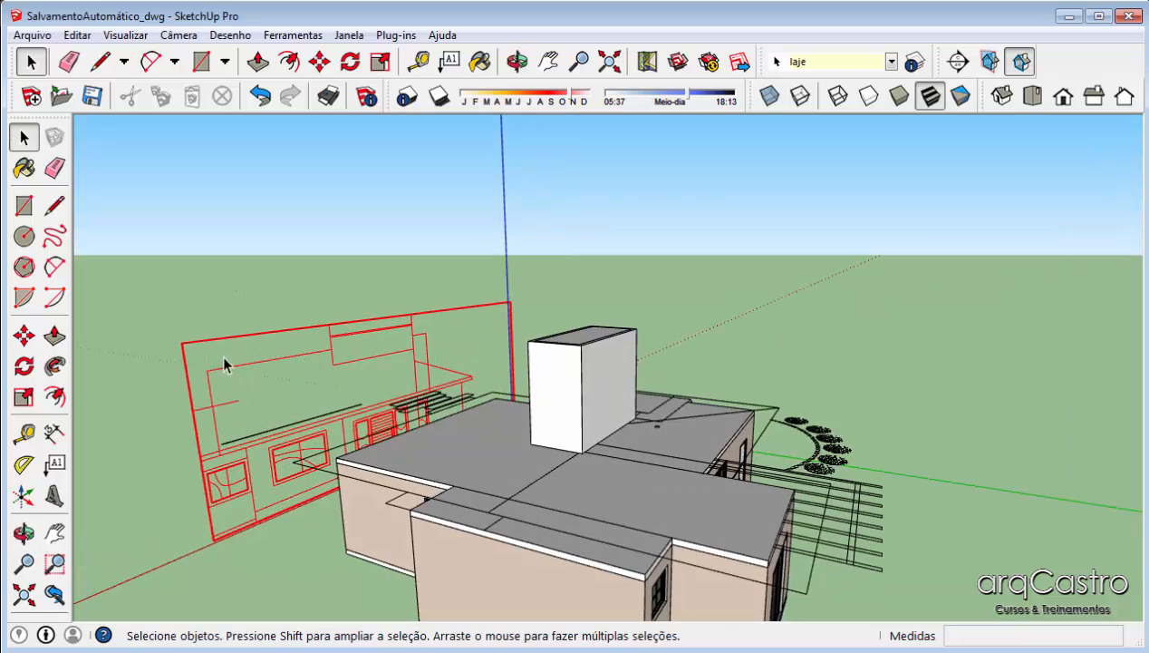
pyautogui.moveTo(743, 417)
pyautogui.mouseDown(button='middle')
pyautogui.moveTo(841, 365)
pyautogui.moveTo(930, 360)
pyautogui.mouseUp(button='middle')
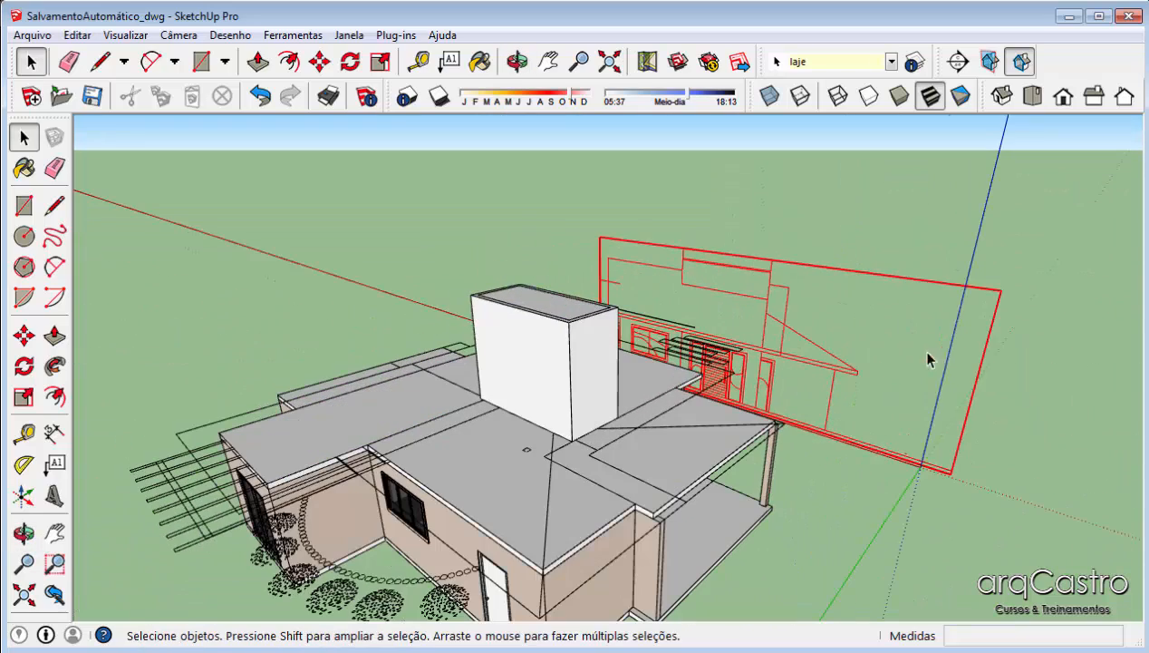
pyautogui.click(1032, 310)
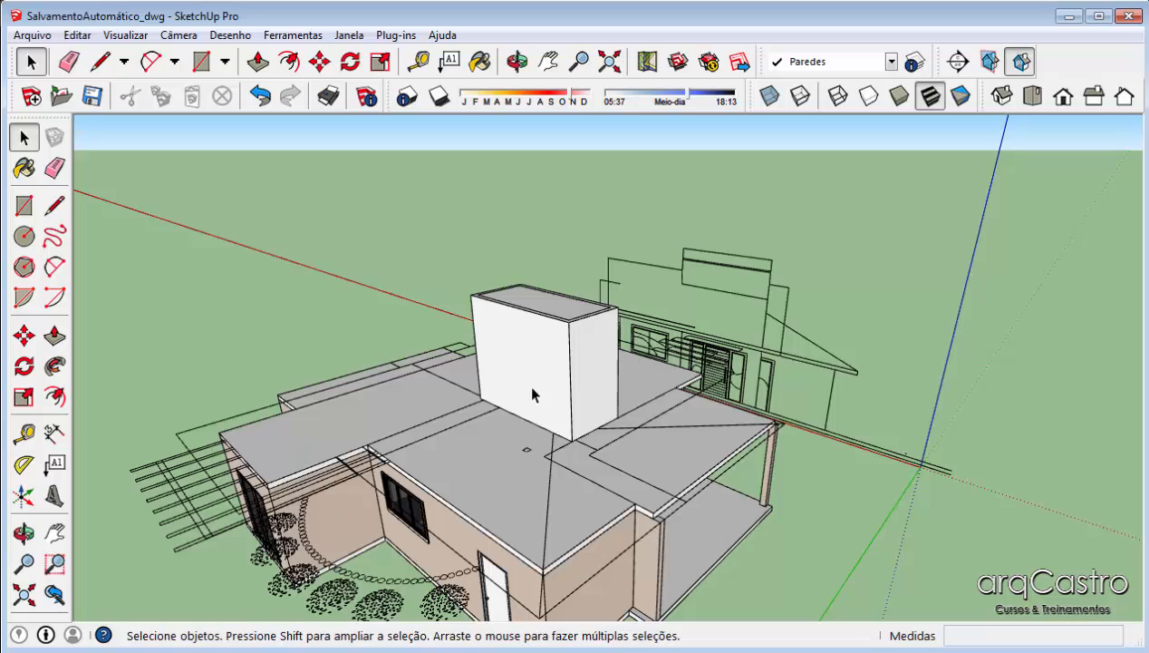
# Draw a projection line from the outer upper corner of the façade elevation's roof outline, parallel to the green axis, past the house
pyautogui.moveTo(533, 394)
pyautogui.mouseDown(button='middle')
pyautogui.moveTo(883, 418)
pyautogui.moveTo(475, 424)
pyautogui.moveTo(580, 433)
pyautogui.moveTo(751, 416)
pyautogui.moveTo(762, 370)
pyautogui.moveTo(875, 363)
pyautogui.moveTo(731, 410)
pyautogui.moveTo(695, 333)
pyautogui.moveTo(707, 356)
pyautogui.mouseUp(button='middle')
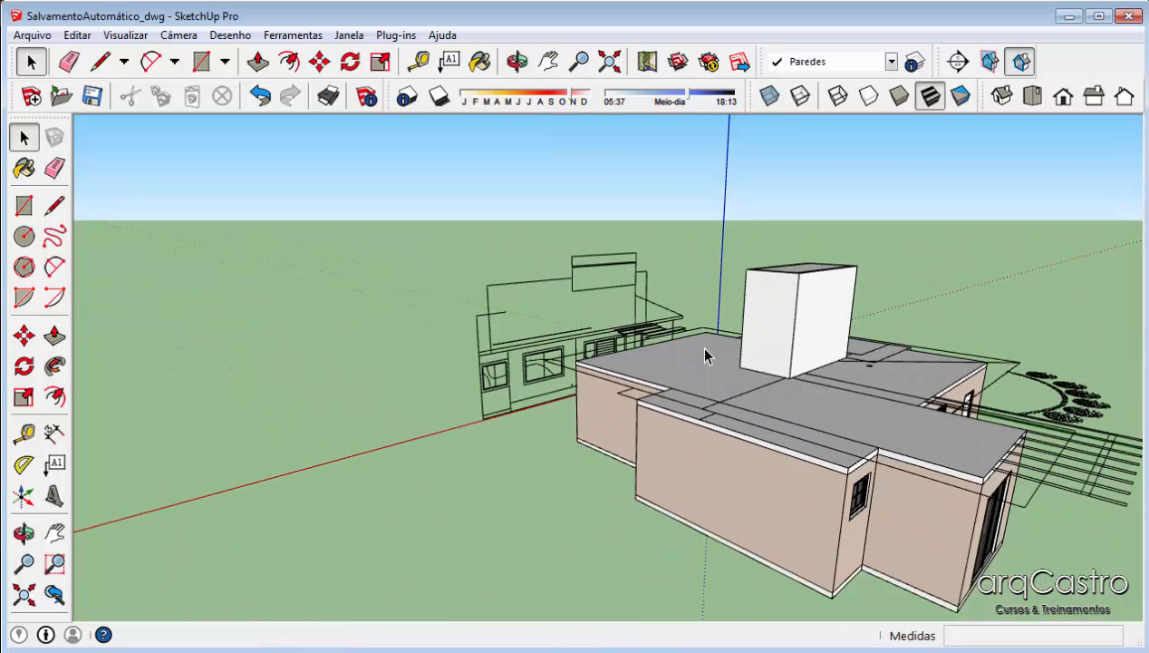
pyautogui.press('l')
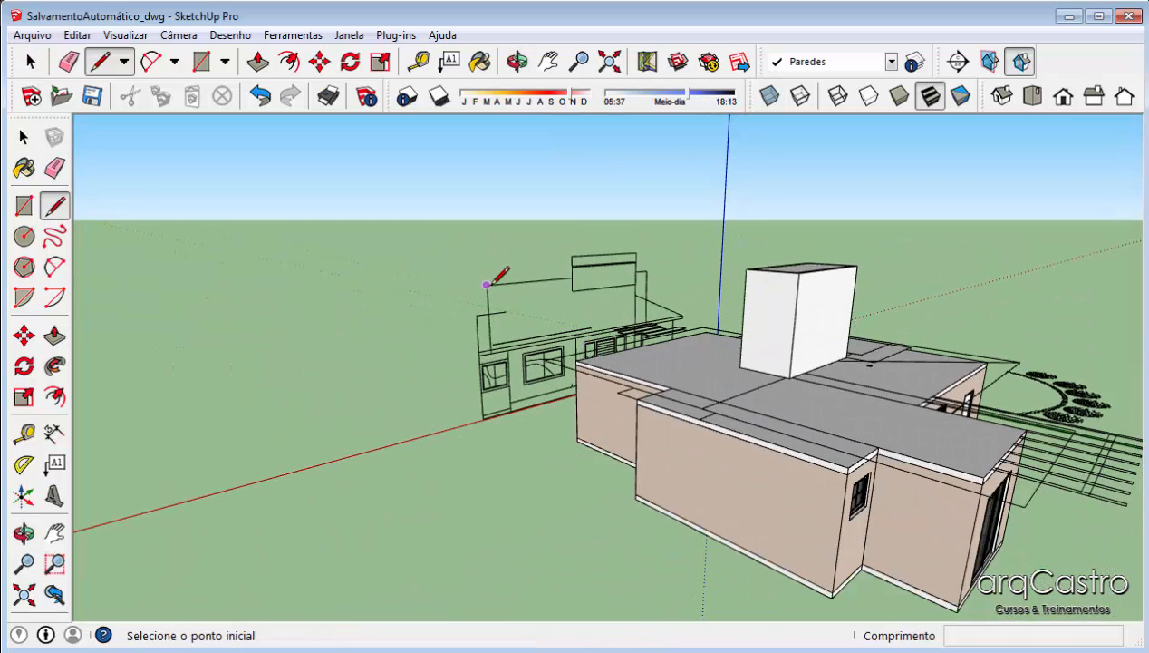
pyautogui.click(486, 284)
pyautogui.moveTo(490, 283); pyautogui.dragTo(827, 246, button='middle')
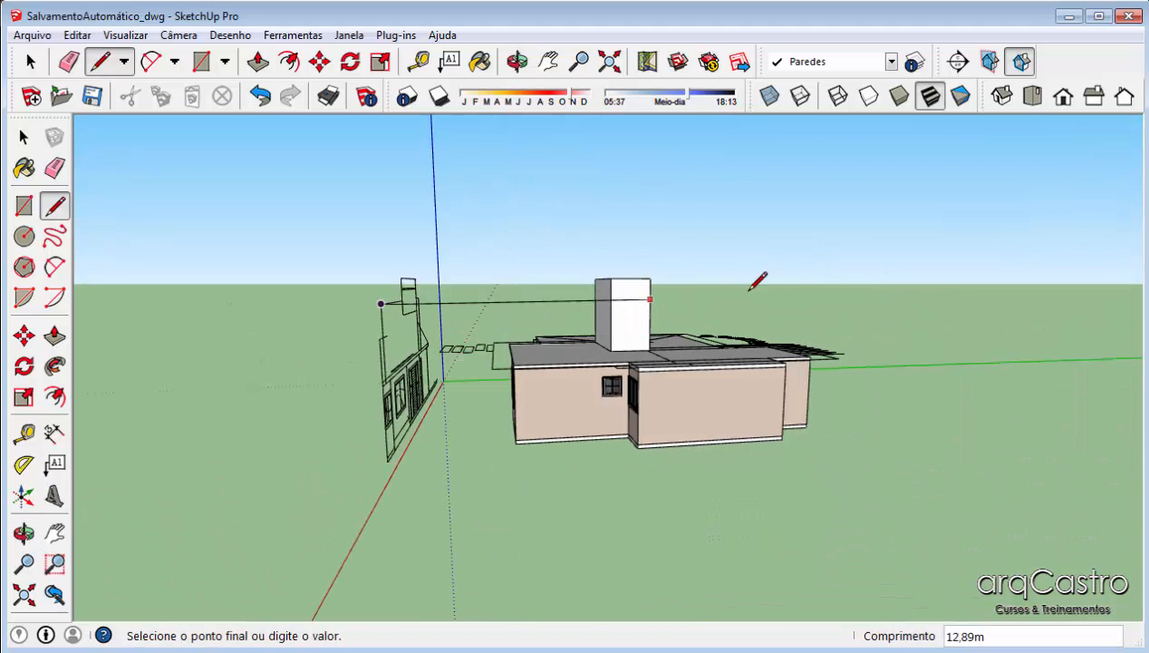
pyautogui.press('space')
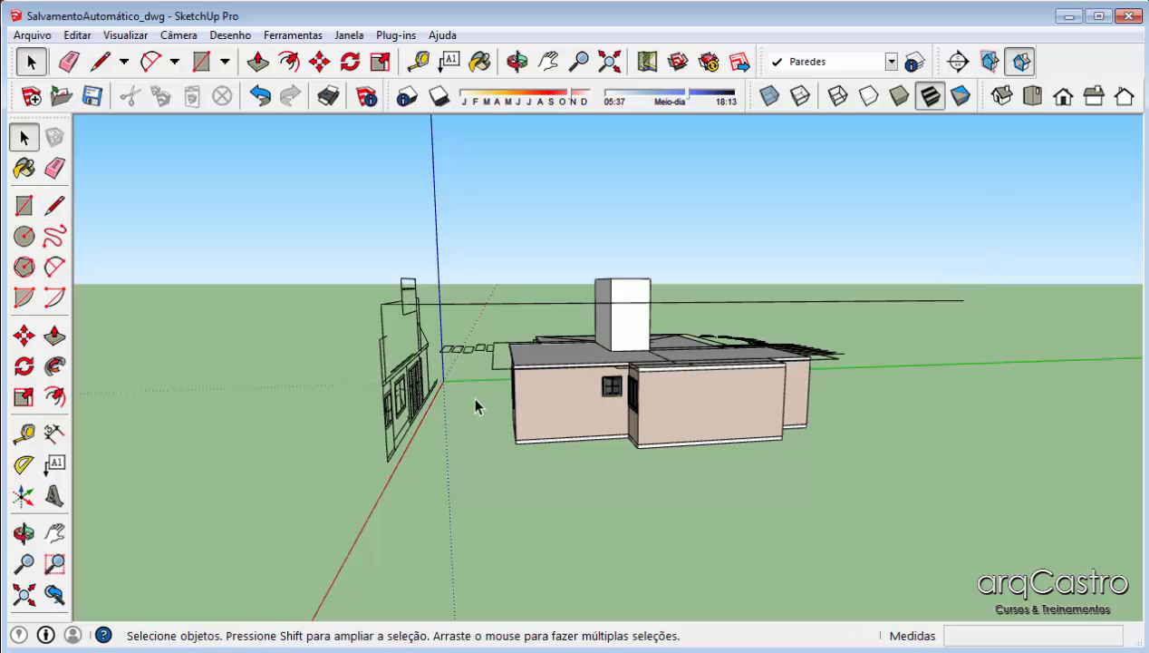
# Draw a vertical line about 3 m high from the roof plan's endpoint on the small side slab, up past the projection line
pyautogui.moveTo(475, 403); pyautogui.dragTo(352, 386, button='middle')
pyautogui.scroll(2, 457, 332)
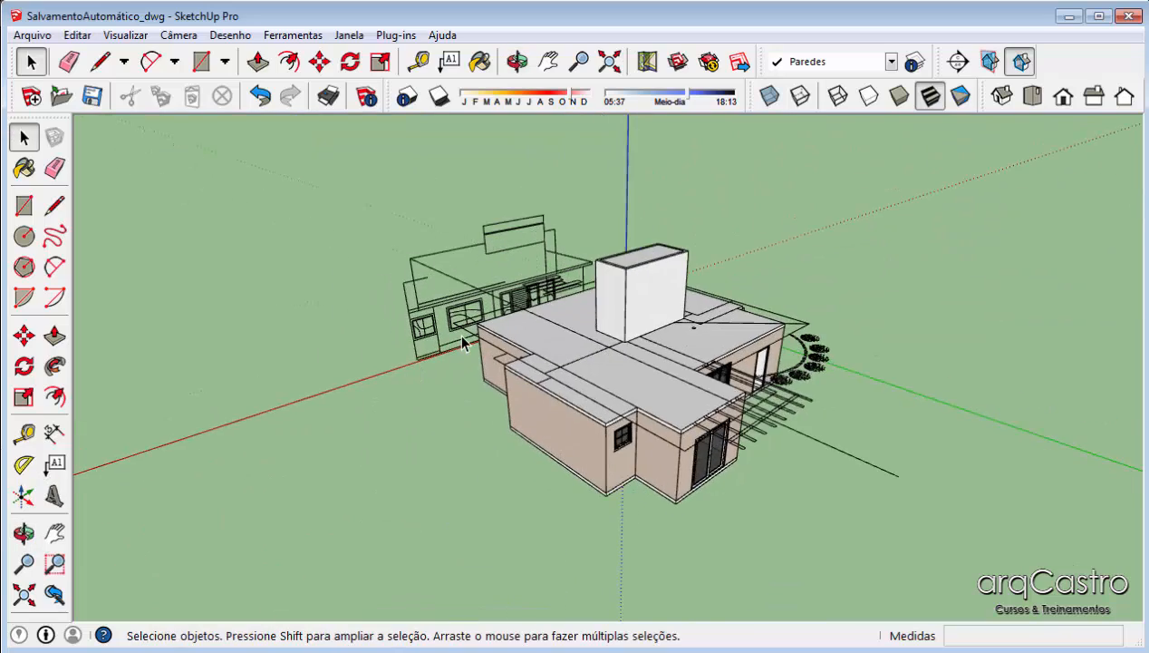
pyautogui.scroll(6, 612, 337)
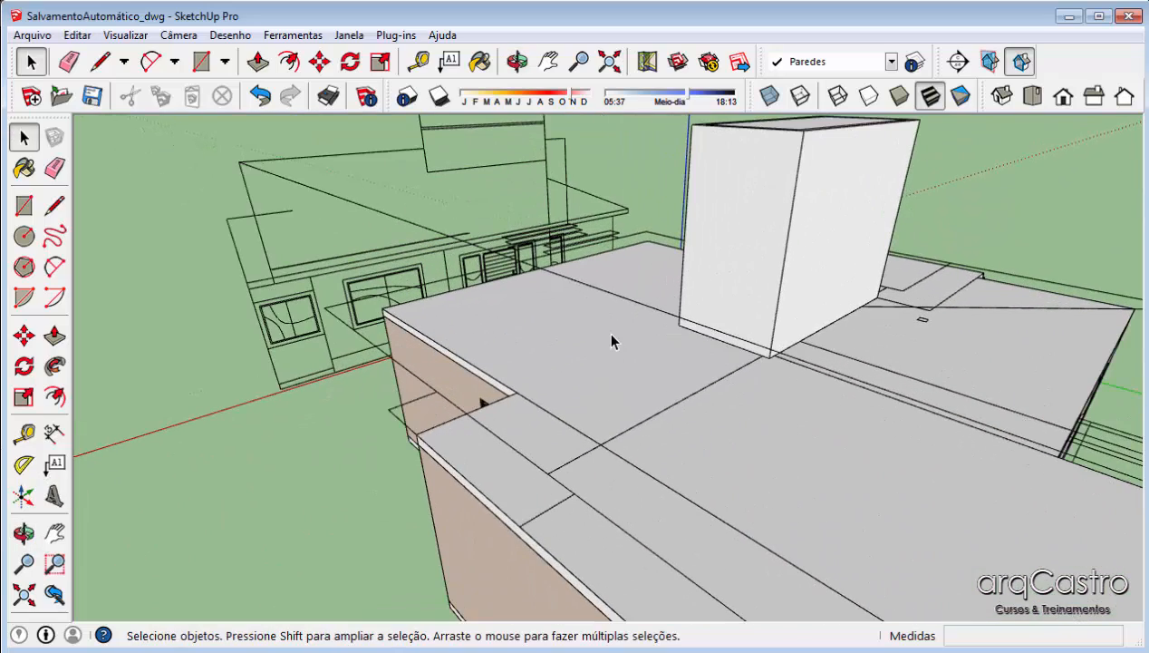
pyautogui.press('l')
pyautogui.moveTo(615, 368)
pyautogui.mouseDown(button='middle')
pyautogui.moveTo(575, 425)
pyautogui.moveTo(465, 367)
pyautogui.moveTo(533, 372)
pyautogui.moveTo(505, 390)
pyautogui.mouseUp(button='middle')
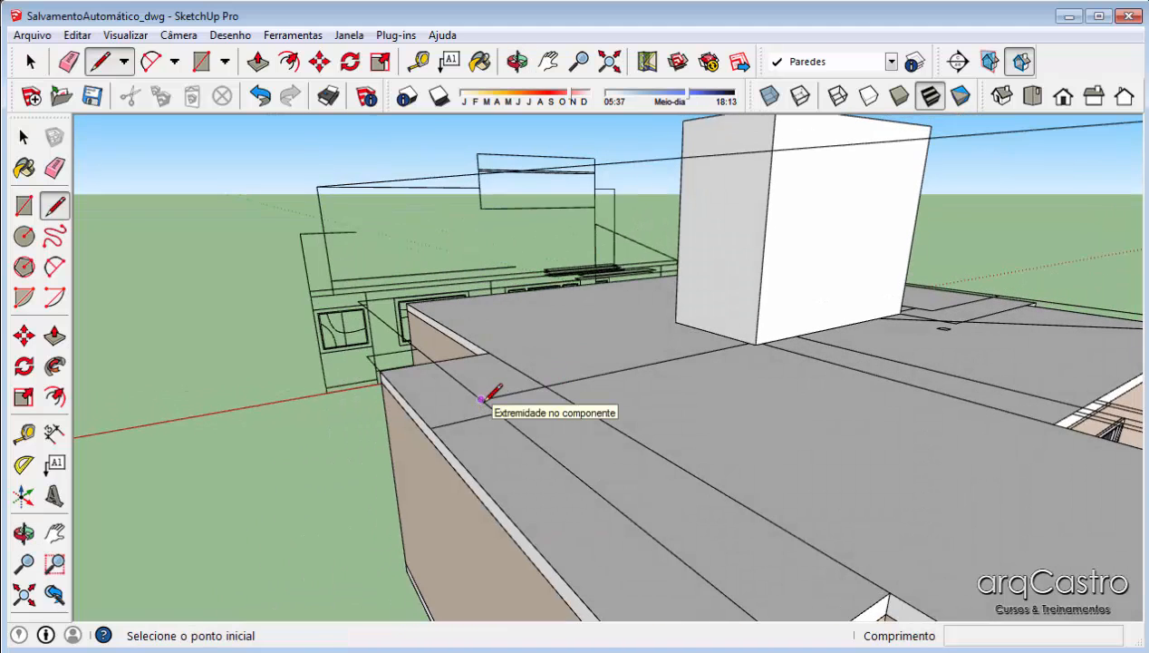
pyautogui.click(481, 399)
pyautogui.scroll(-2, 482, 399)
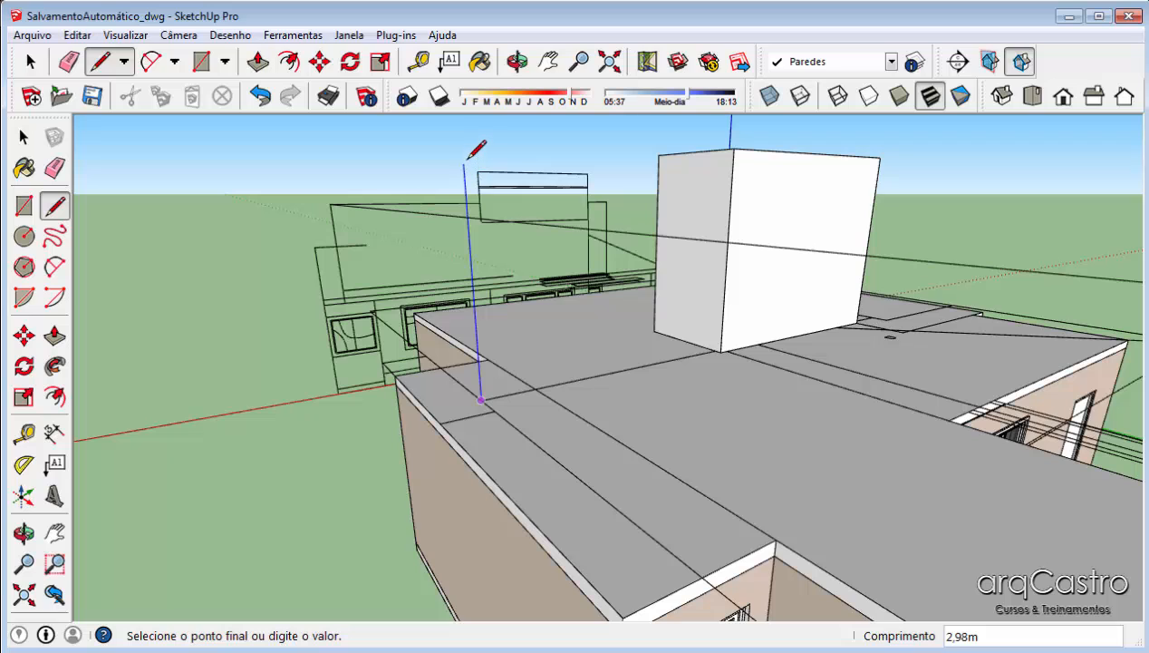
pyautogui.press('space')
# Draw a second projection line from where the elevation's roof outline meets its raised block, over the house and beyond the tower
pyautogui.moveTo(424, 281); pyautogui.dragTo(265, 262, button='middle')
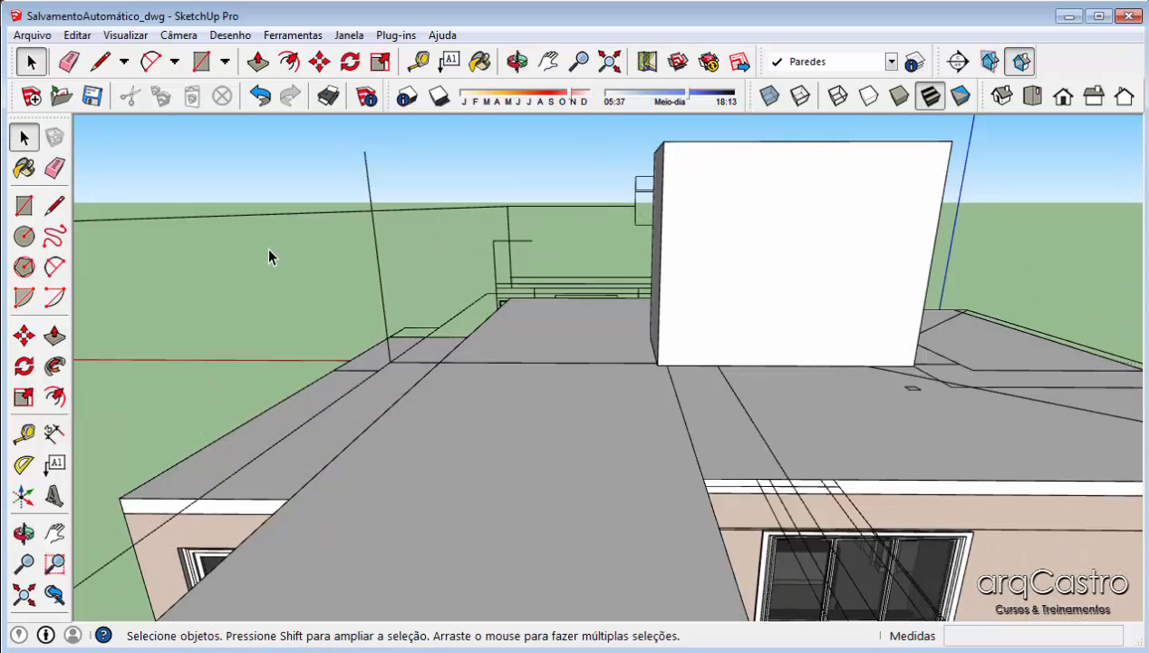
pyautogui.press('l')
pyautogui.moveTo(403, 305)
pyautogui.mouseDown(button='middle')
pyautogui.moveTo(562, 367)
pyautogui.moveTo(731, 400)
pyautogui.moveTo(739, 413)
pyautogui.moveTo(618, 334)
pyautogui.mouseUp(button='middle')
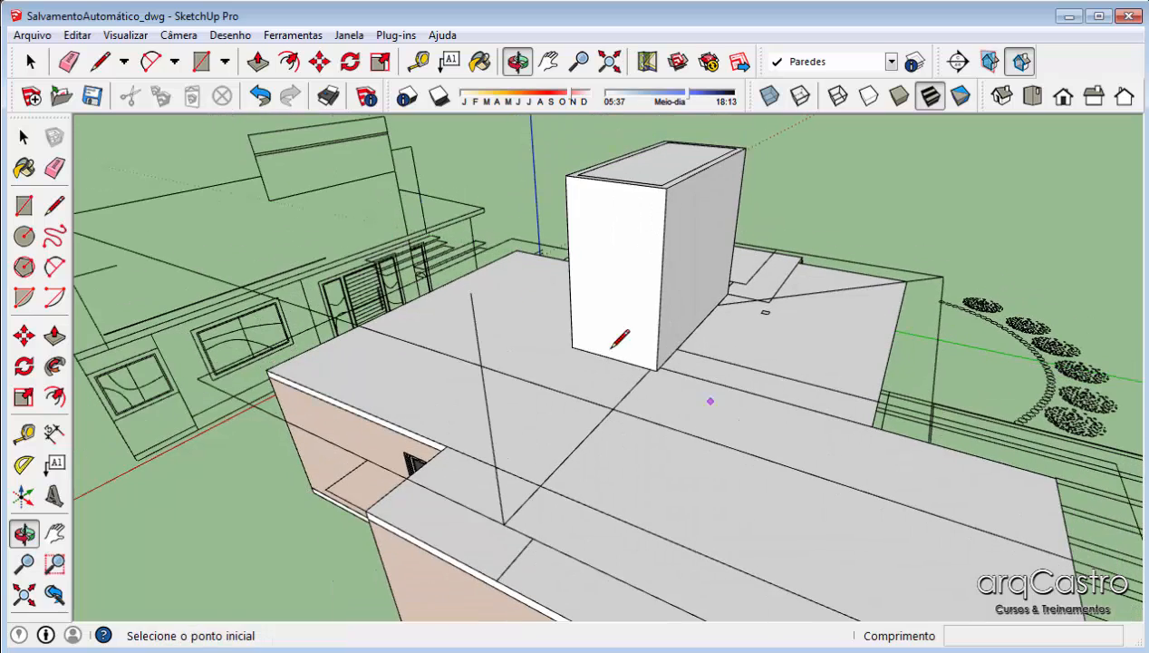
pyautogui.click(262, 175)
pyautogui.moveTo(269, 167); pyautogui.dragTo(299, 169, button='middle')
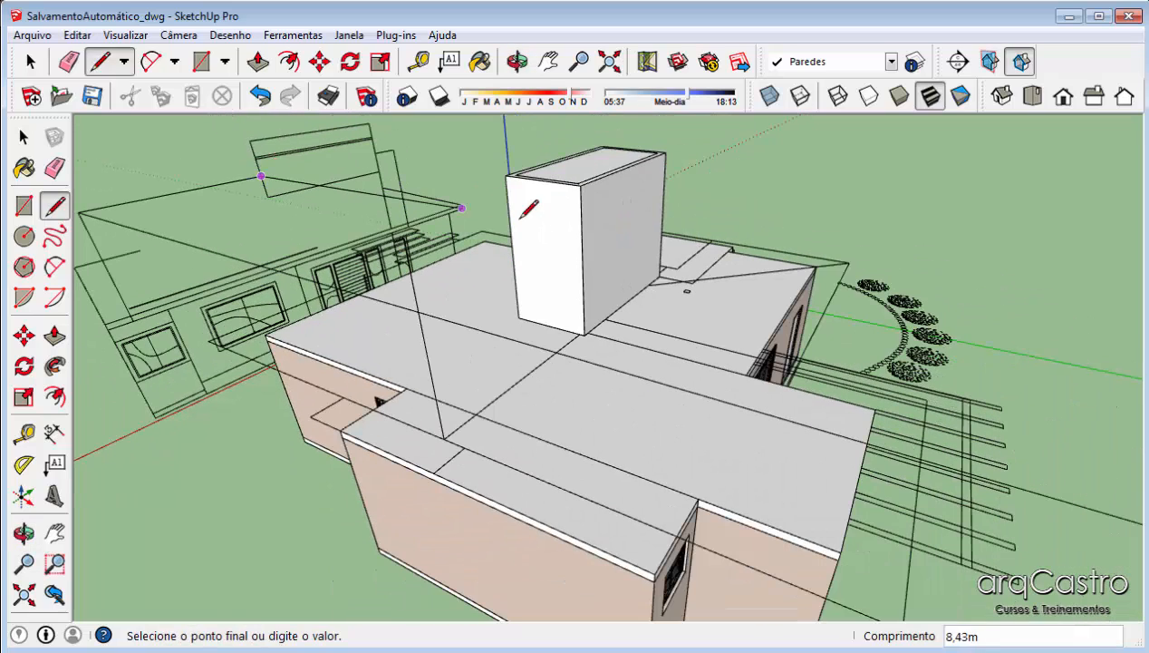
pyautogui.moveTo(728, 255)
pyautogui.mouseDown(button='middle')
pyautogui.moveTo(828, 232)
pyautogui.moveTo(862, 195)
pyautogui.mouseUp(button='middle')
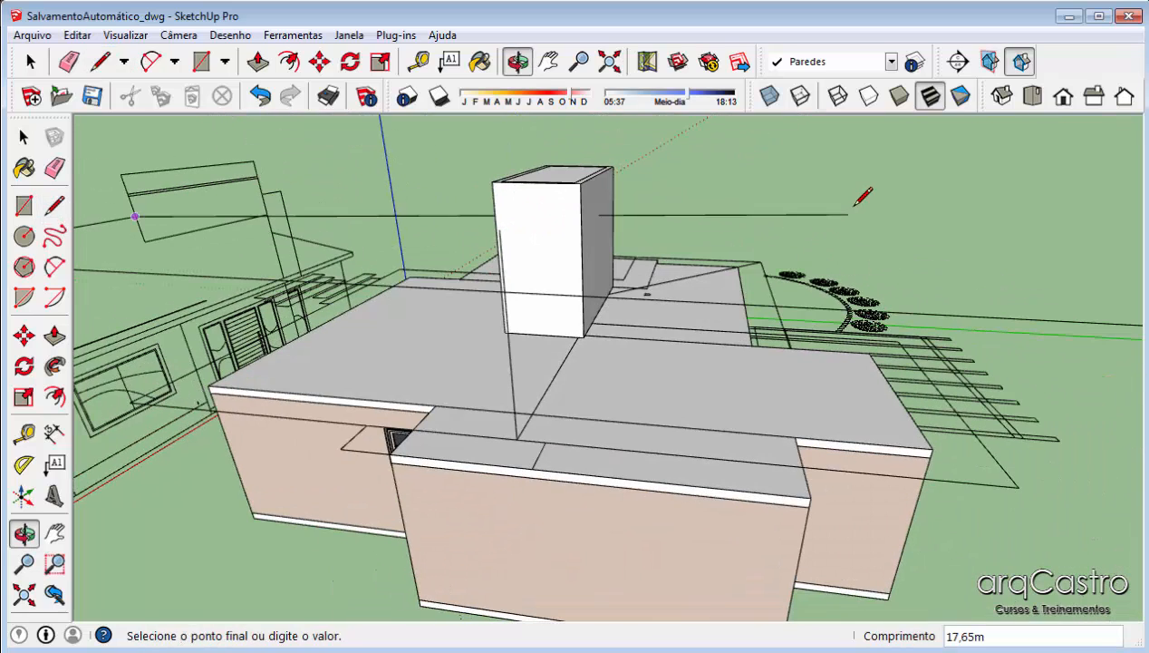
pyautogui.click(948, 242)
pyautogui.press('space')
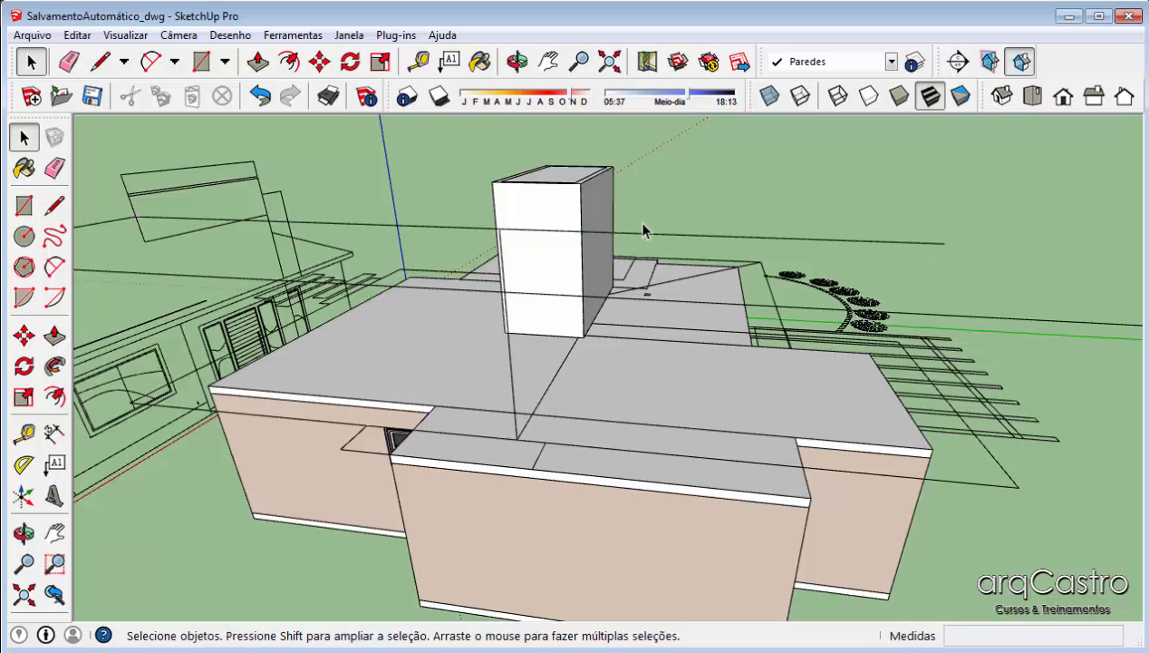
# Draw a line along the red axis from the vertical line to the second projection line, and continue it down to the tower's base corner
pyautogui.moveTo(643, 228); pyautogui.dragTo(128, 278, button='middle')
pyautogui.press('l')
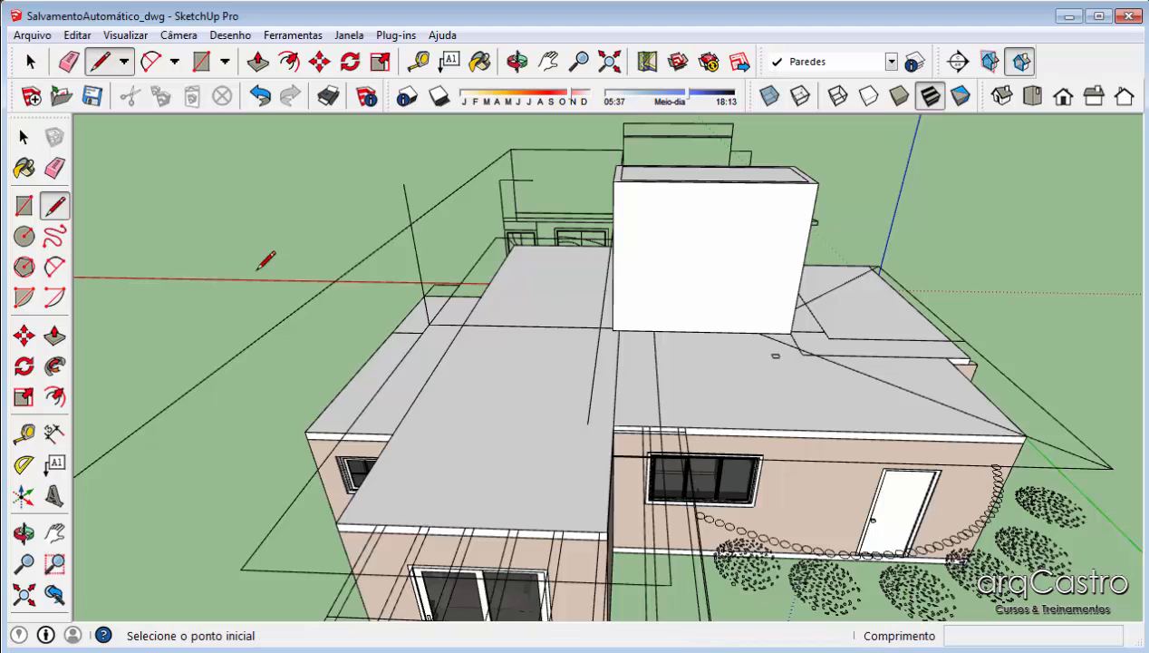
pyautogui.click(411, 222)
pyautogui.moveTo(410, 222); pyautogui.dragTo(618, 218, button='middle')
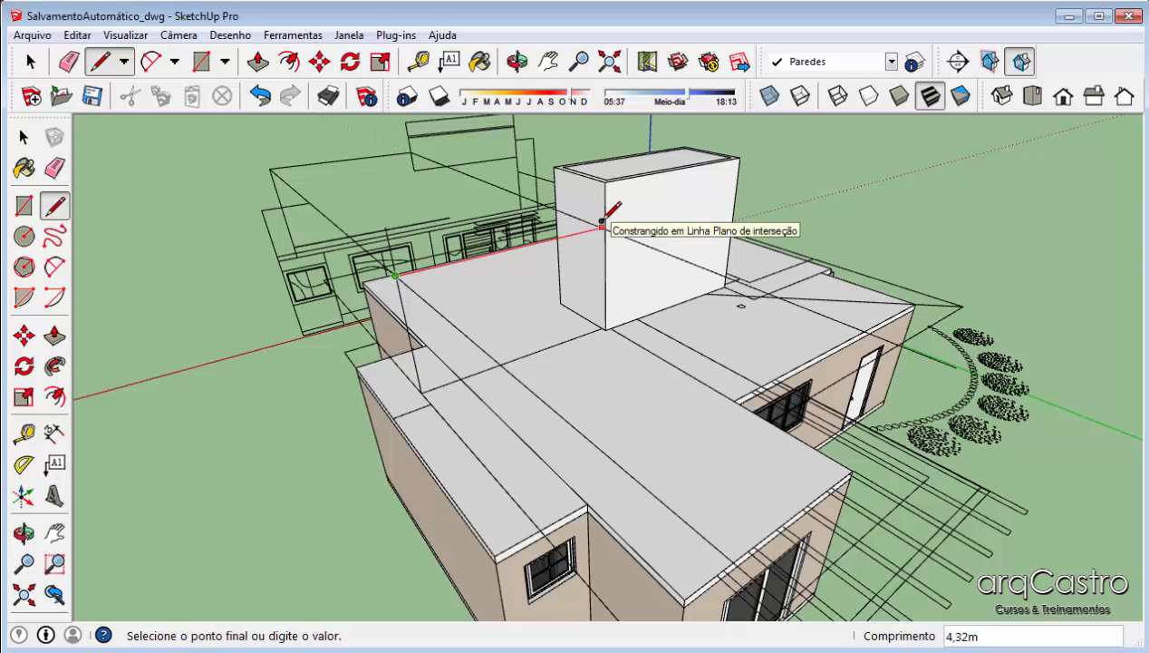
pyautogui.scroll(4, 603, 243)
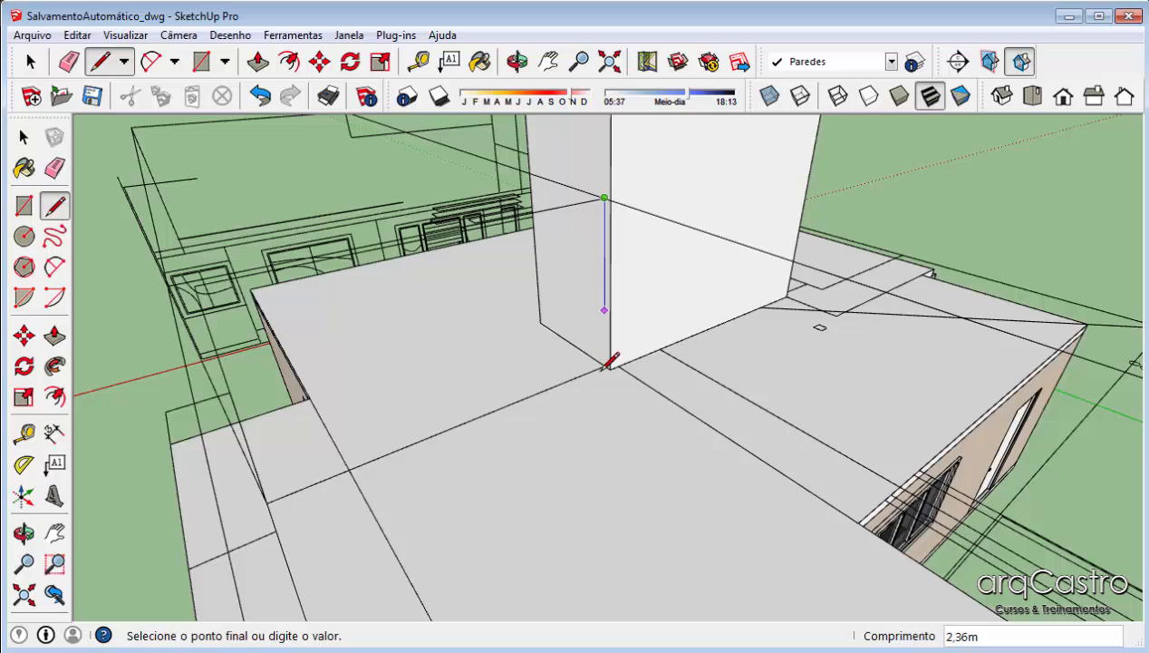
pyautogui.press('space')
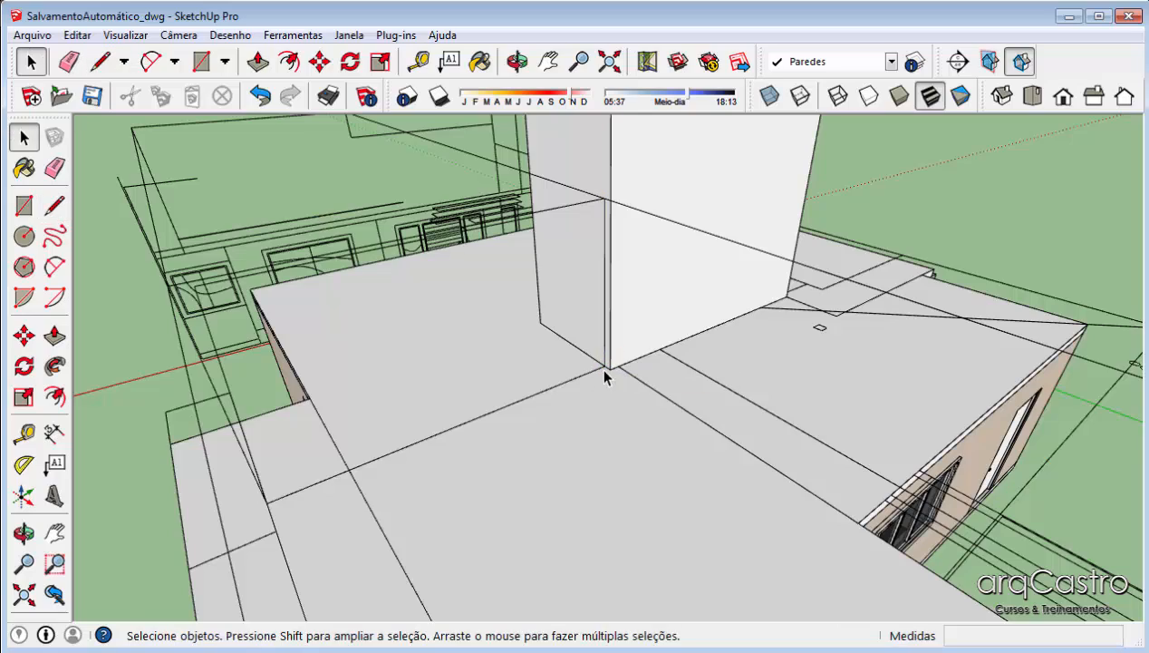
# Erase the leftover line ends that overshoot the outline of the upright wall beside the tower
pyautogui.moveTo(607, 374); pyautogui.dragTo(1033, 426, button='middle')
pyautogui.moveTo(1108, 579); pyautogui.dragTo(854, 561, button='middle')
pyautogui.press('e')
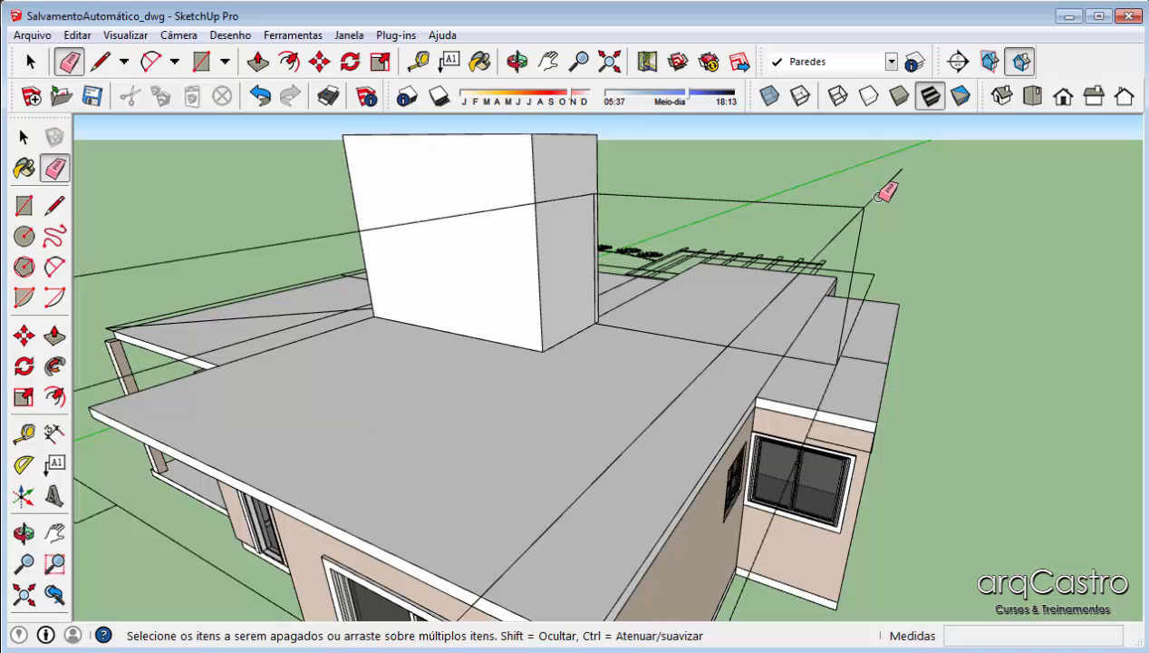
pyautogui.moveTo(741, 290)
pyautogui.mouseDown(button='middle')
pyautogui.moveTo(402, 339)
pyautogui.moveTo(364, 310)
pyautogui.mouseUp(button='middle')
pyautogui.press('space')
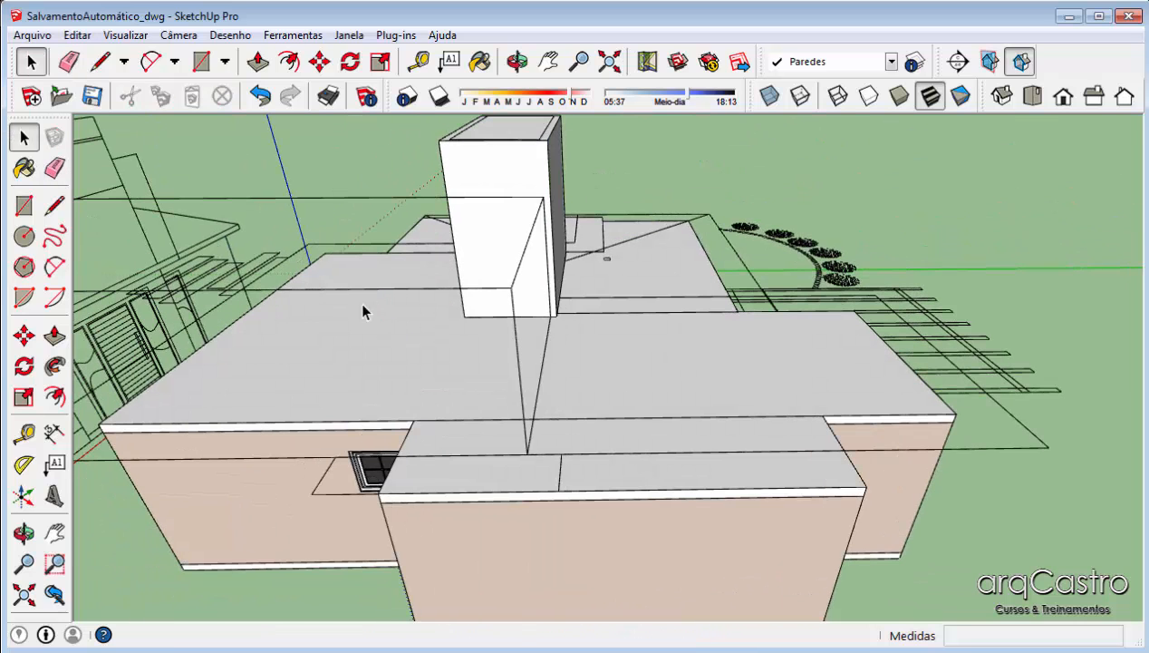
# Draw a line from the tower's base corner to the foot of the vertical line, closing the upright wall face
pyautogui.click(396, 292)
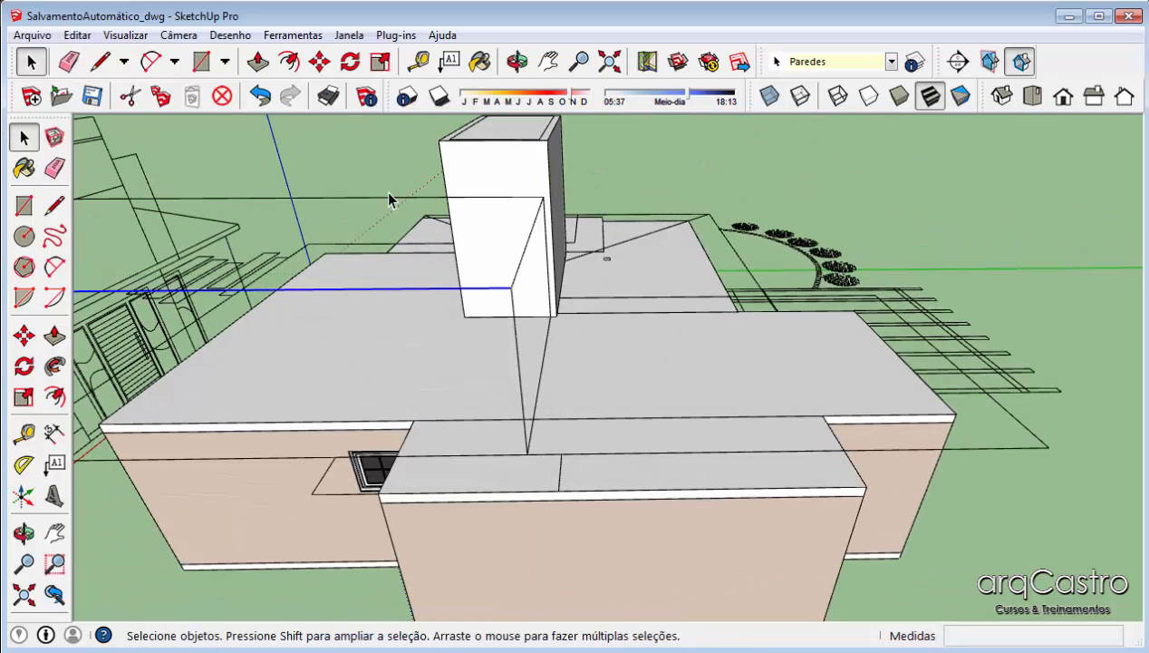
pyautogui.moveTo(402, 203); pyautogui.dragTo(563, 201, button='middle')
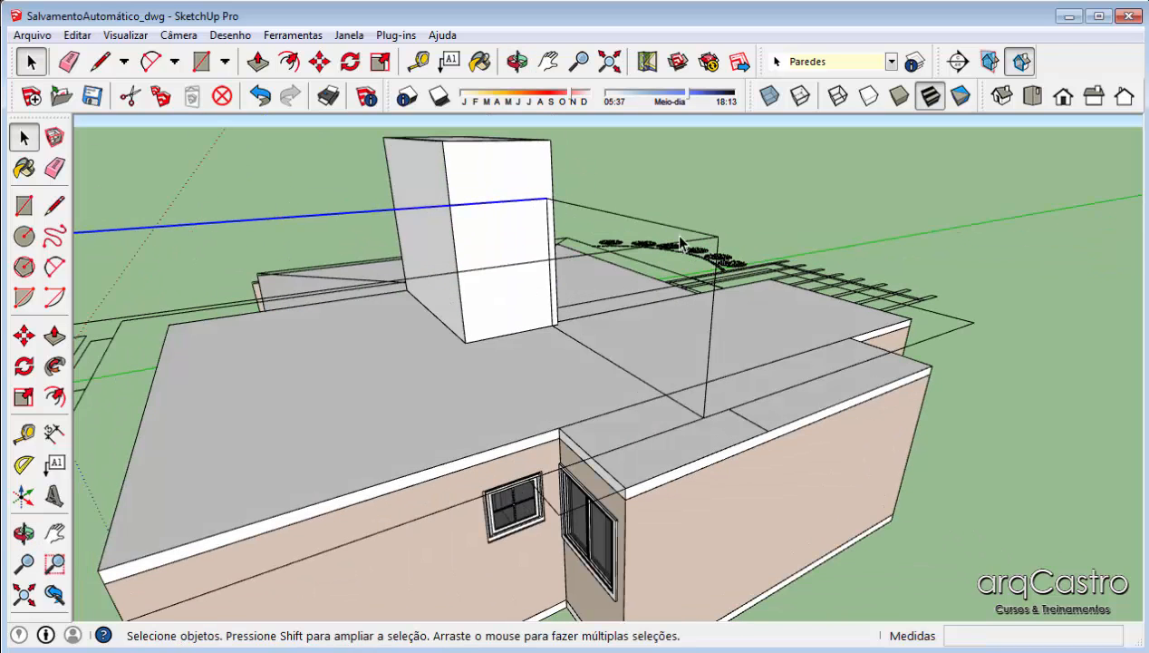
pyautogui.press('l')
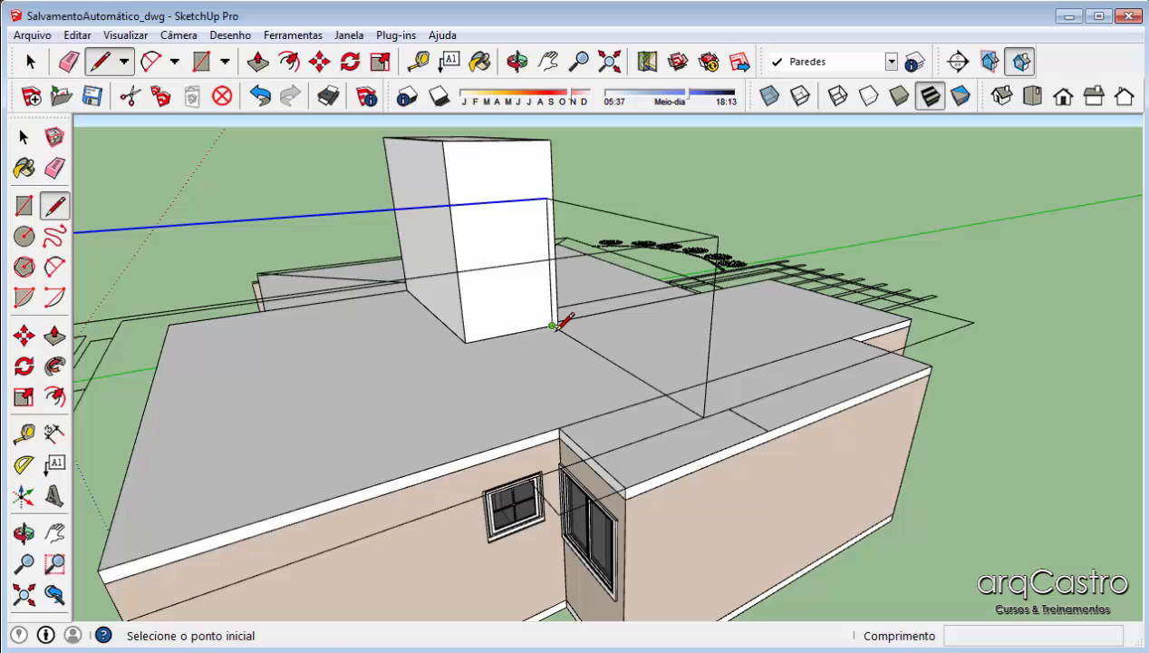
pyautogui.click(552, 327)
pyautogui.click(703, 416)
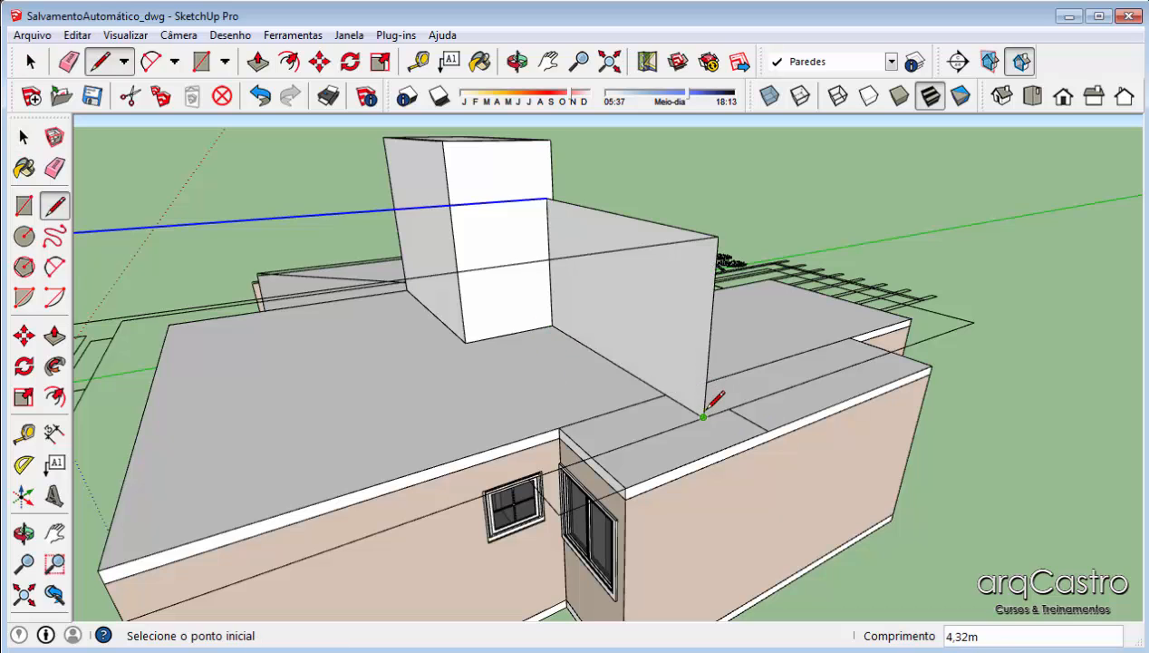
# Erase both projection lines running from the façade elevation to the new upright wall
pyautogui.moveTo(713, 392)
pyautogui.mouseDown(button='middle')
pyautogui.moveTo(326, 389)
pyautogui.moveTo(466, 446)
pyautogui.moveTo(431, 444)
pyautogui.moveTo(417, 426)
pyautogui.mouseUp(button='middle')
pyautogui.press('e')
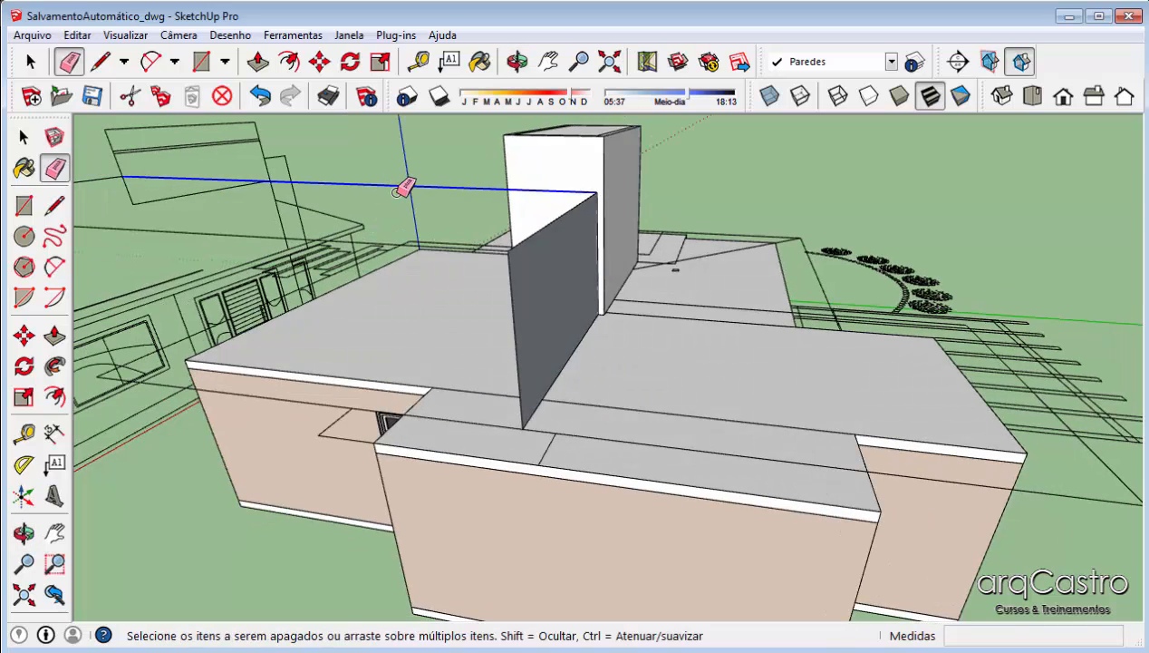
pyautogui.moveTo(402, 191); pyautogui.dragTo(422, 151, button='middle')
pyautogui.click(421, 207)
pyautogui.moveTo(422, 206)
pyautogui.mouseDown(button='middle')
pyautogui.moveTo(443, 215)
pyautogui.moveTo(521, 321)
pyautogui.moveTo(775, 359)
pyautogui.moveTo(805, 335)
pyautogui.moveTo(297, 249)
pyautogui.moveTo(138, 263)
pyautogui.moveTo(281, 272)
pyautogui.mouseUp(button='middle')
pyautogui.press('space')
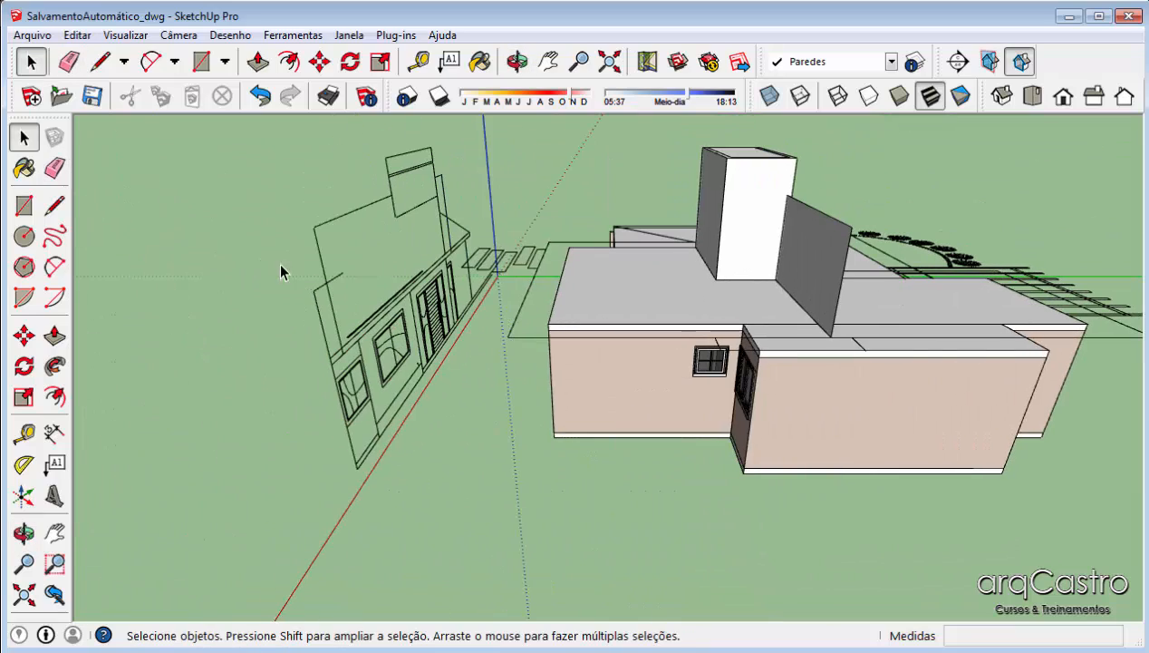
# Switch to AutoCAD and examine the roof plan around the tower, the roof outline and the diagonal hip lines
pyautogui.moveTo(849, 234); pyautogui.dragTo(732, 360, button='middle')
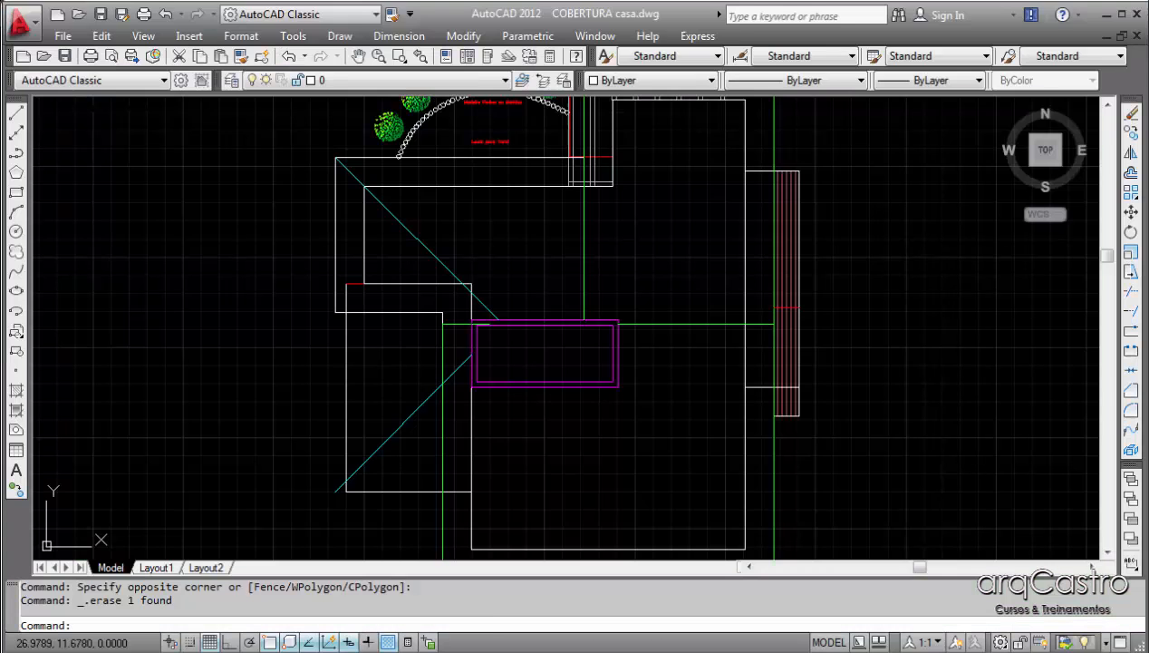
pyautogui.scroll(-3, 585, 263)
pyautogui.scroll(4, 598, 298)
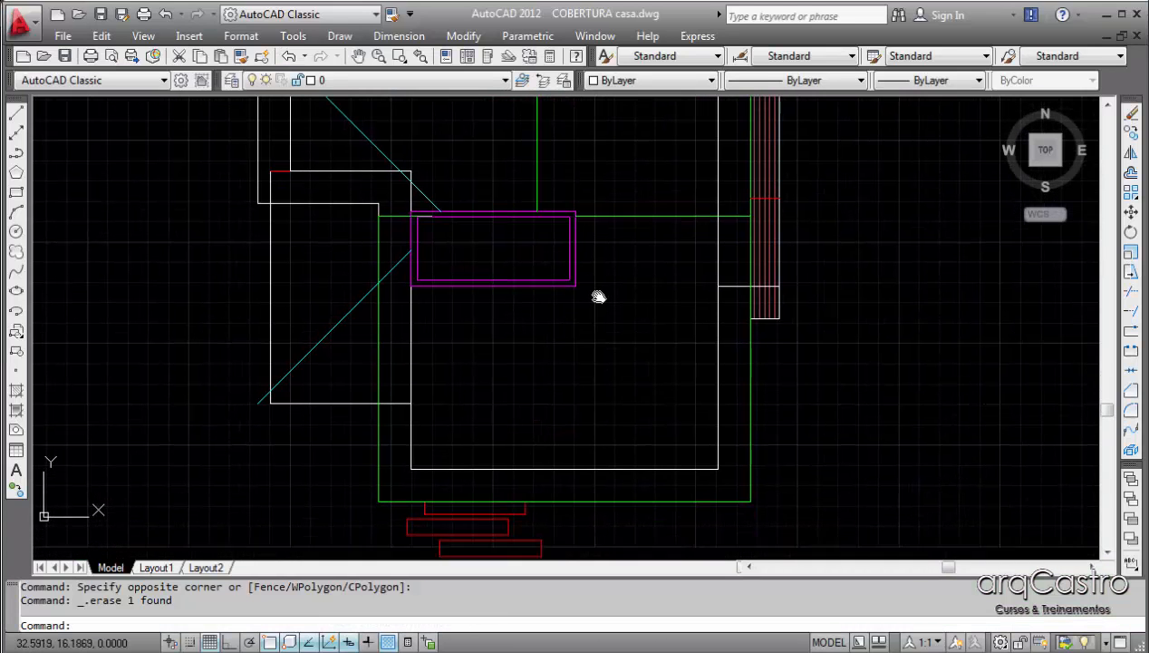
pyautogui.moveTo(598, 297); pyautogui.dragTo(600, 274, button='middle')
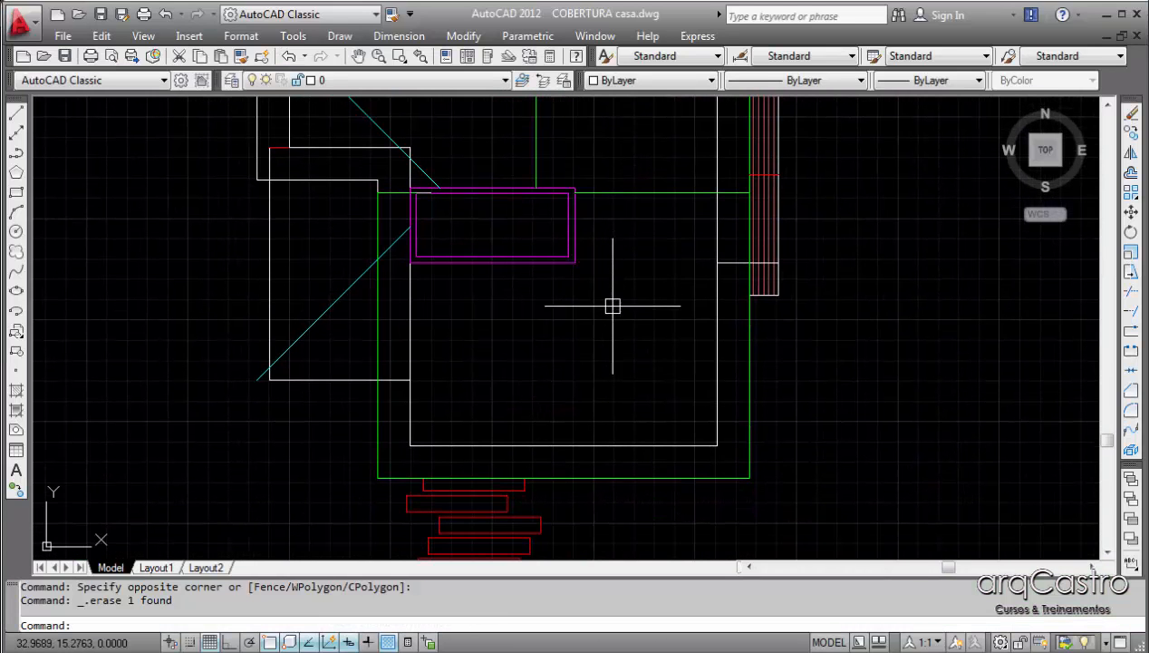
pyautogui.scroll(-4, 617, 395)
pyautogui.scroll(3, 612, 310)
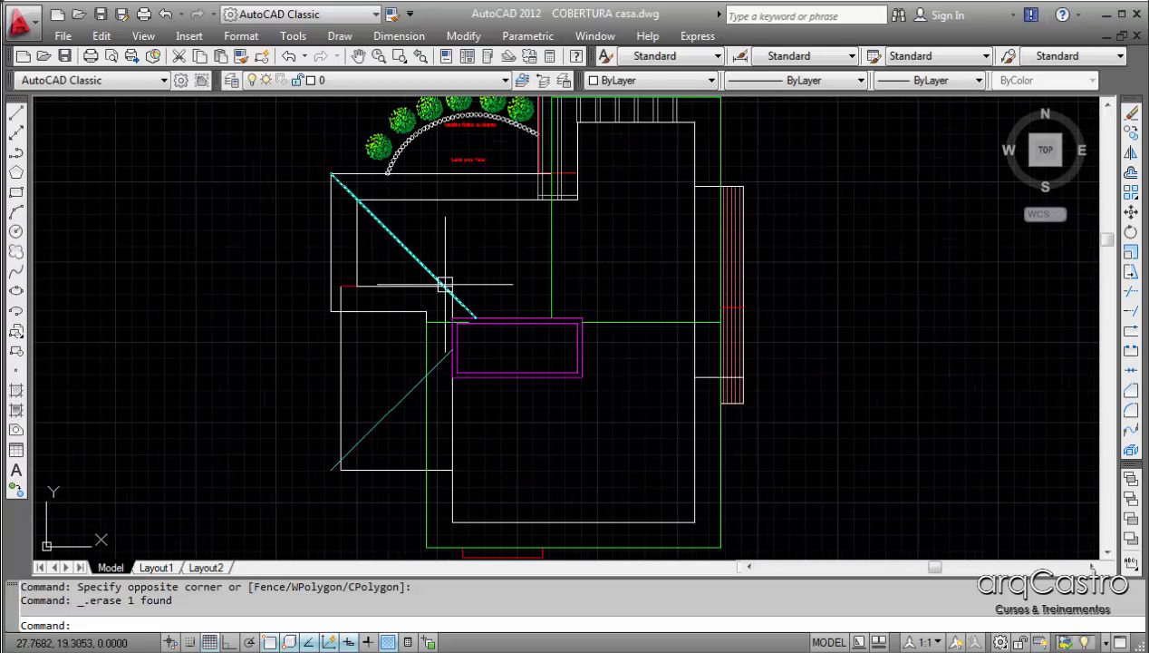
pyautogui.scroll(-4, 409, 292)
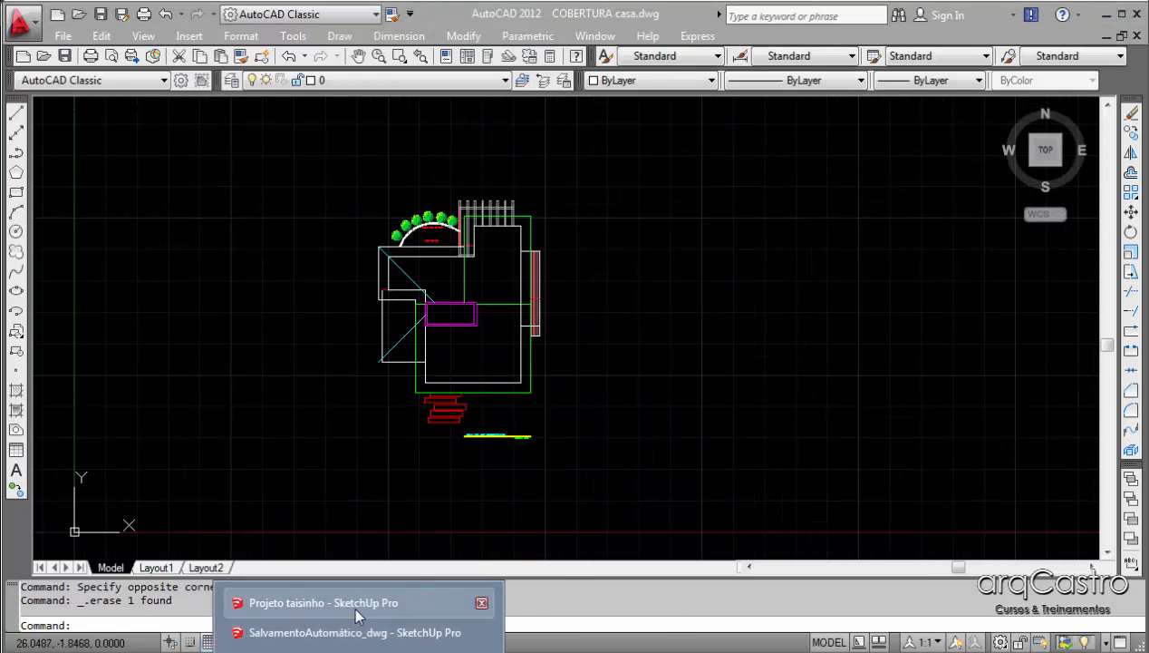
# Compare the finished roof in the Projeto taisinho SketchUp model with the façade elevation in the SalvamentoAutomático_dwg model
pyautogui.click(359, 602)
pyautogui.click(363, 627)
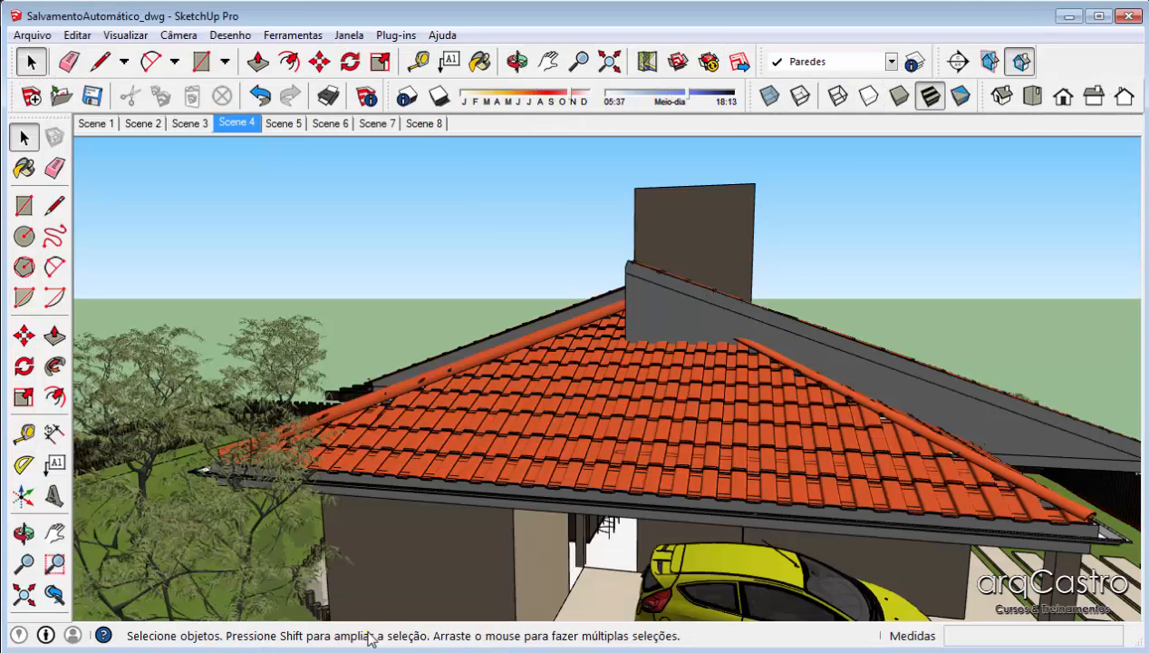
pyautogui.moveTo(425, 322)
pyautogui.mouseDown(button='middle')
pyautogui.moveTo(372, 306)
pyautogui.moveTo(355, 231)
pyautogui.mouseUp(button='middle')
pyautogui.scroll(8, 355, 230)
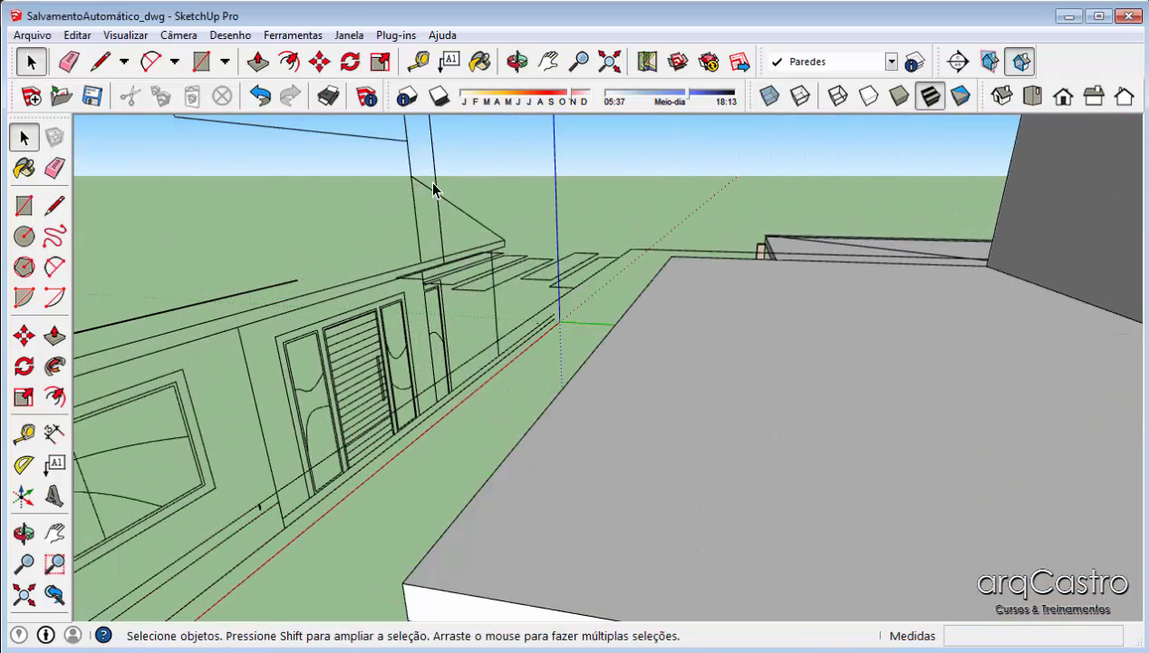
pyautogui.moveTo(408, 245); pyautogui.dragTo(441, 282, button='middle')
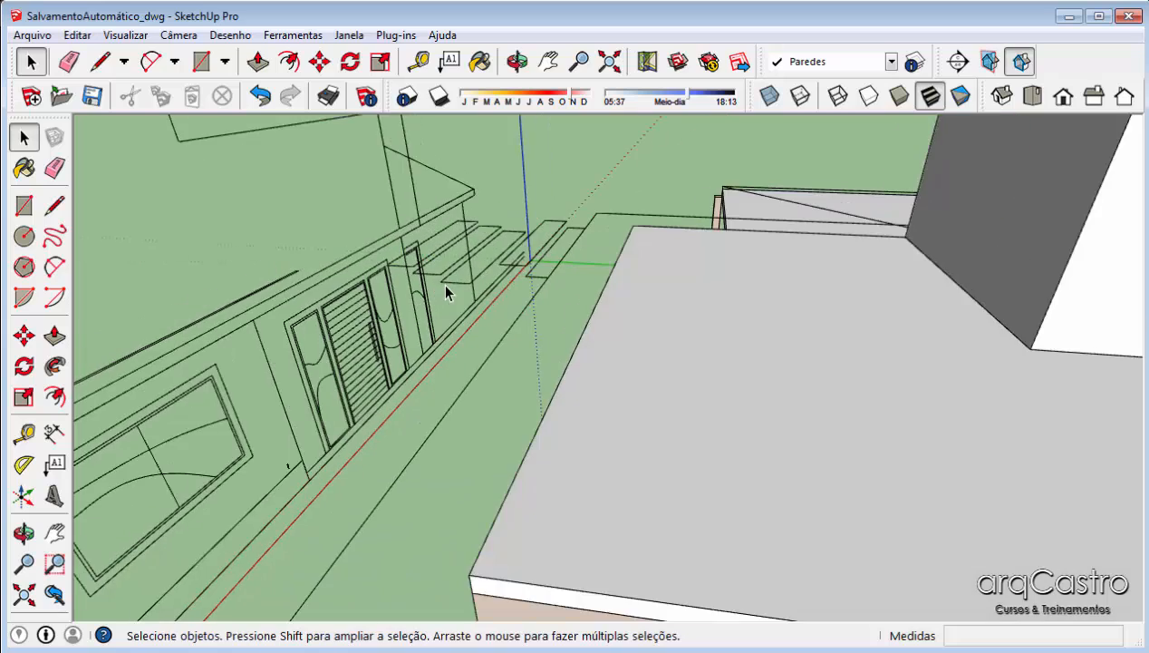
pyautogui.scroll(-5, 441, 282)
# Recheck the roof outline beside the tower in the AutoCAD plan and return to the SketchUp house model
pyautogui.click(328, 649)
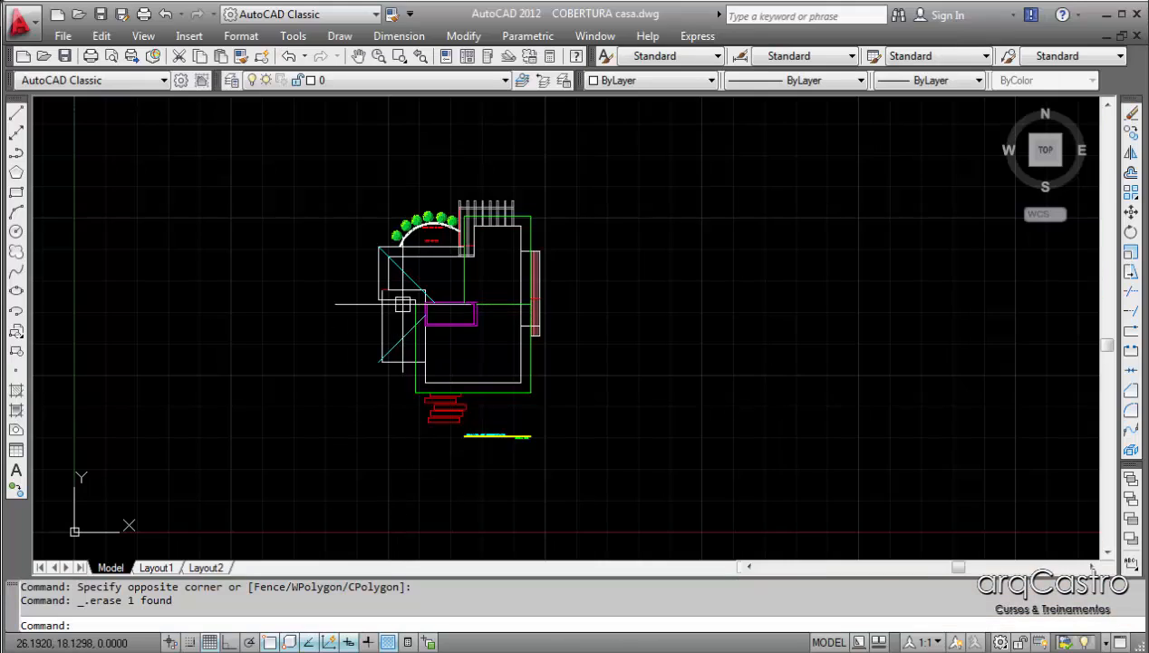
pyautogui.scroll(5, 399, 299)
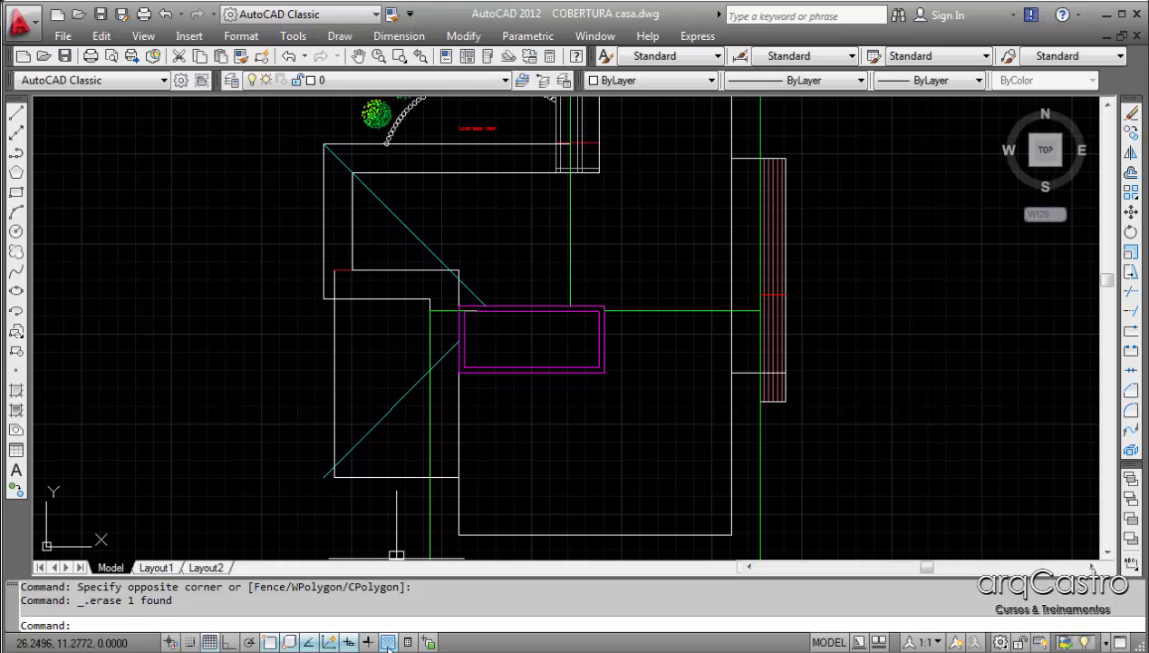
pyautogui.click(381, 649)
pyautogui.click(363, 621)
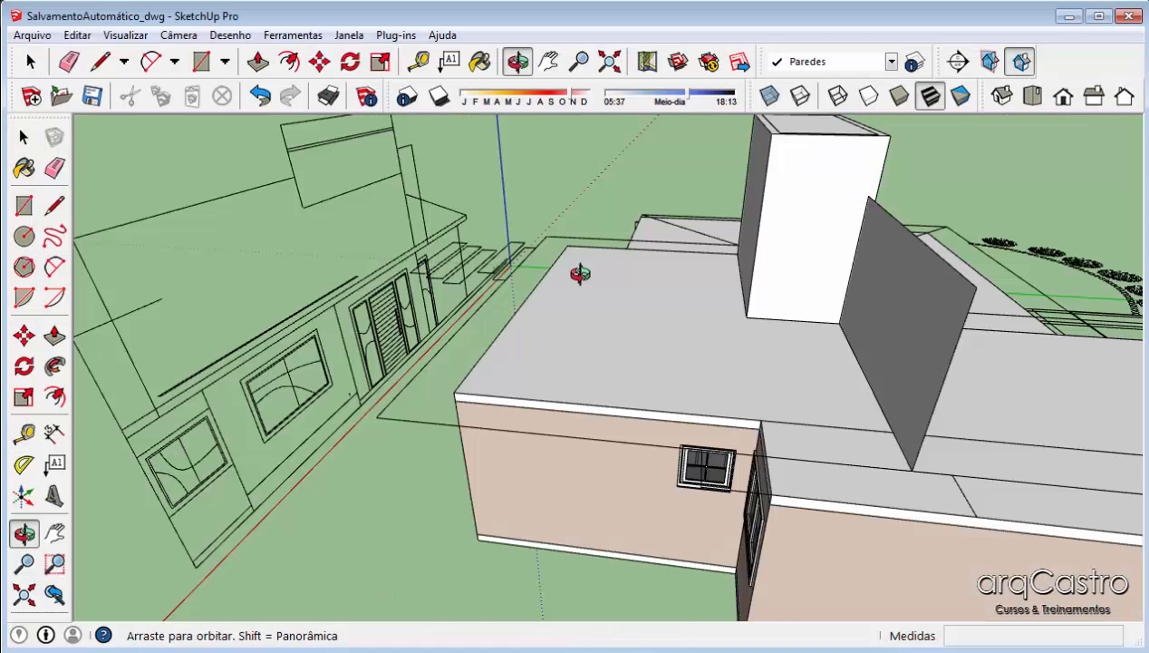
# Draw a triangular gable from the upright wall's outer edge down to the roof plan's front outer corner
pyautogui.moveTo(580, 274); pyautogui.dragTo(712, 299)
pyautogui.press('space')
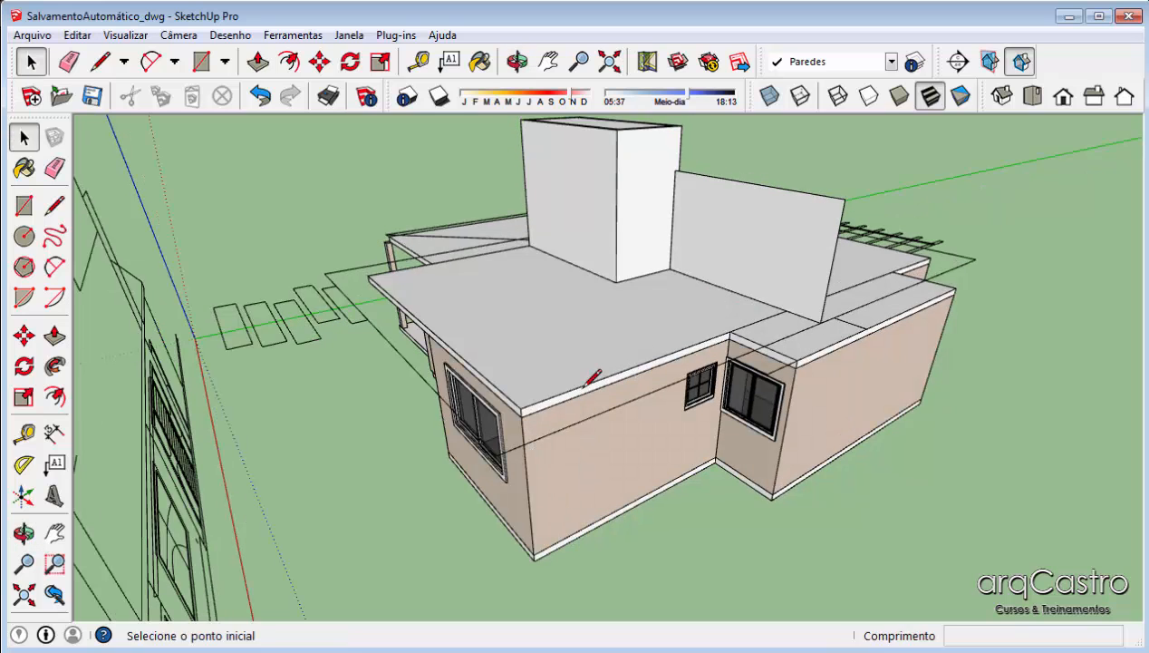
pyautogui.moveTo(585, 386); pyautogui.dragTo(747, 500, button='middle')
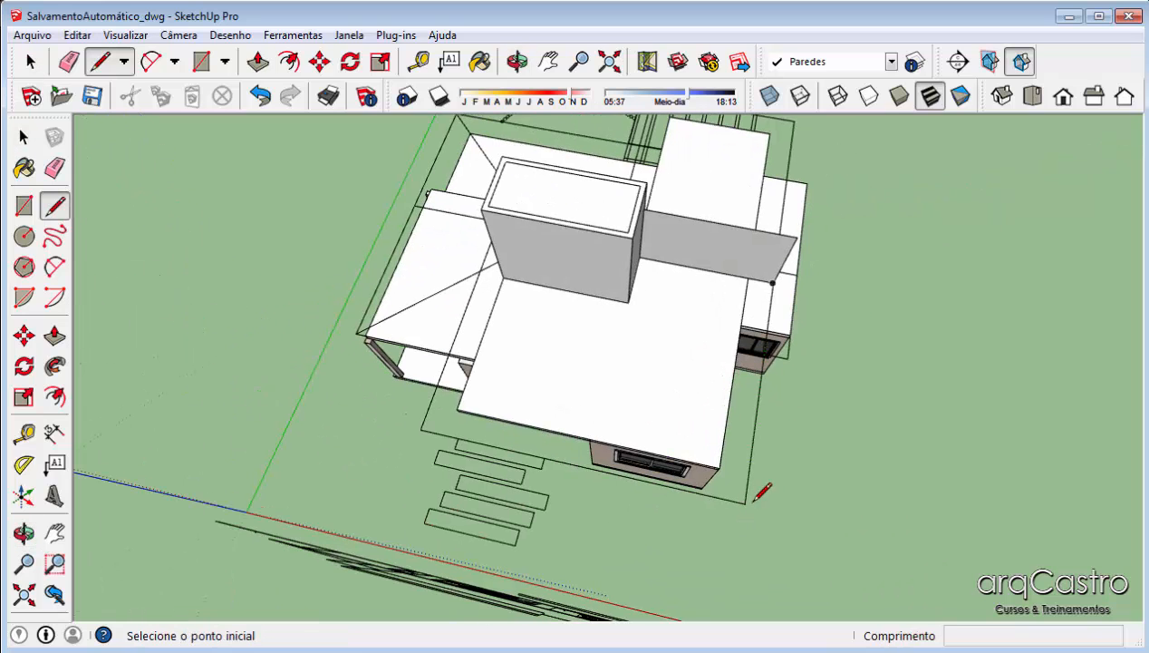
pyautogui.click(745, 503)
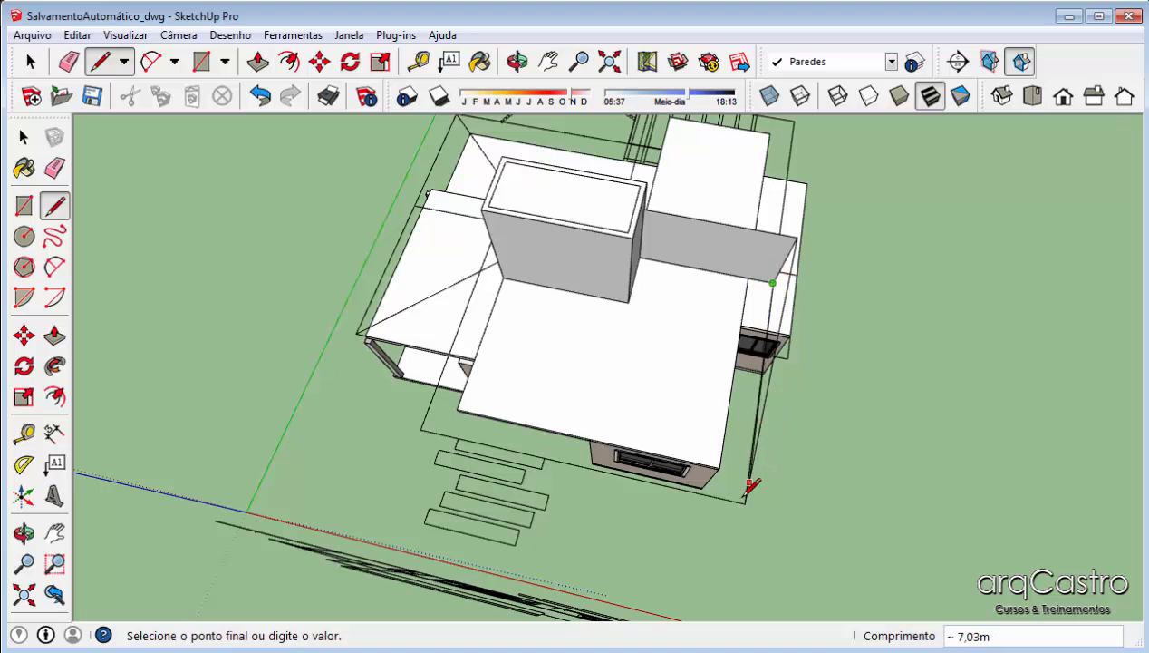
pyautogui.moveTo(745, 500); pyautogui.dragTo(490, 204, button='middle')
pyautogui.press('space')
pyautogui.scroll(4, 575, 218)
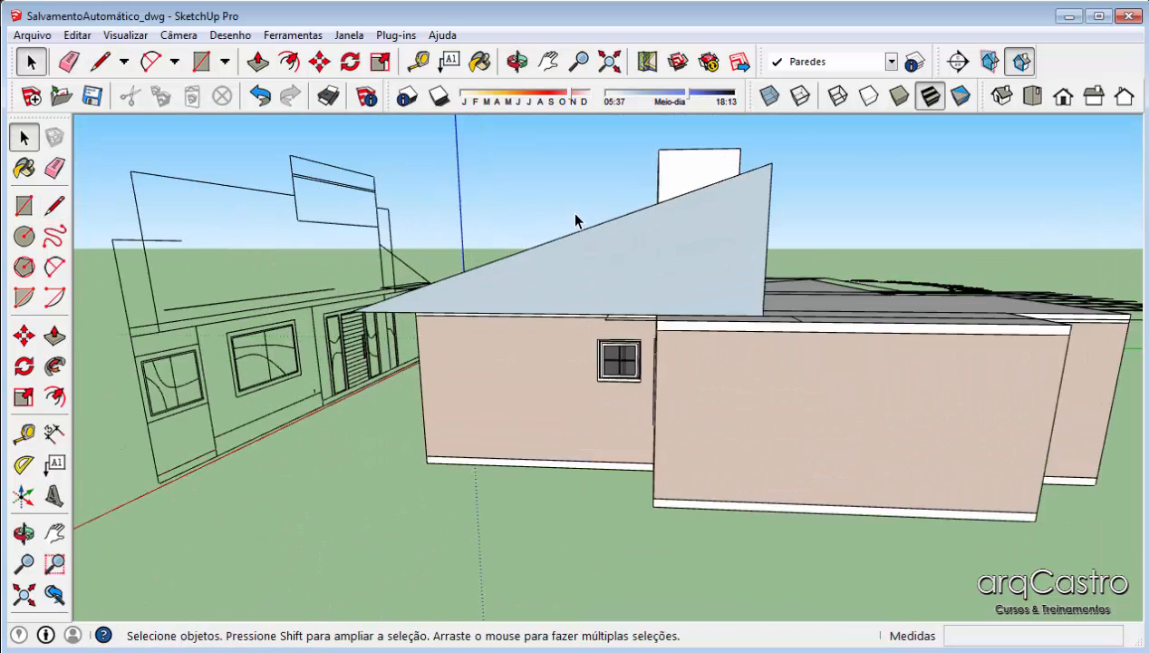
# Draw a second triangular gable from the tower's base corner along the green axis to the front roof outline, and up to the wall's inner top corner
pyautogui.moveTo(577, 218)
pyautogui.mouseDown(button='middle')
pyautogui.moveTo(801, 325)
pyautogui.moveTo(1102, 356)
pyautogui.mouseUp(button='middle')
pyautogui.moveTo(716, 272); pyautogui.dragTo(883, 300, button='middle')
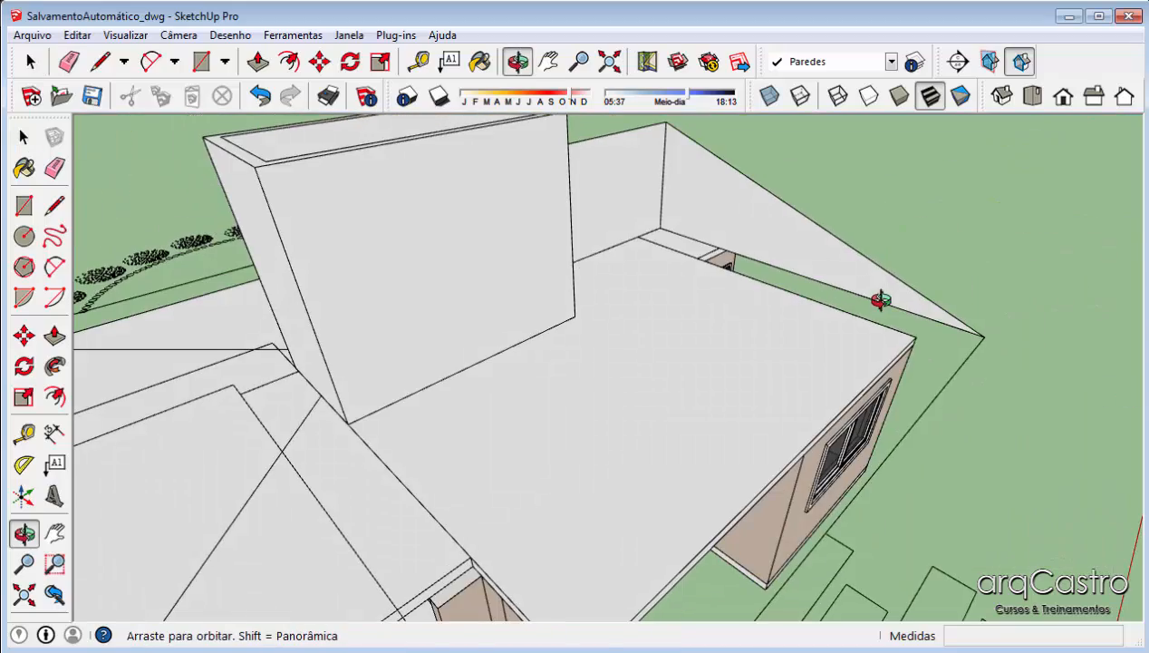
pyautogui.moveTo(778, 320); pyautogui.dragTo(961, 371, button='middle')
pyautogui.moveTo(961, 372)
pyautogui.keyDown('shift'); pyautogui.mouseDown(button='middle')
pyautogui.moveTo(831, 322)
pyautogui.moveTo(777, 197)
pyautogui.moveTo(710, 321)
pyautogui.moveTo(618, 347)
pyautogui.moveTo(367, 367)
pyautogui.moveTo(249, 399)
pyautogui.mouseUp(button='middle'); pyautogui.keyUp('shift')
pyautogui.press('l')
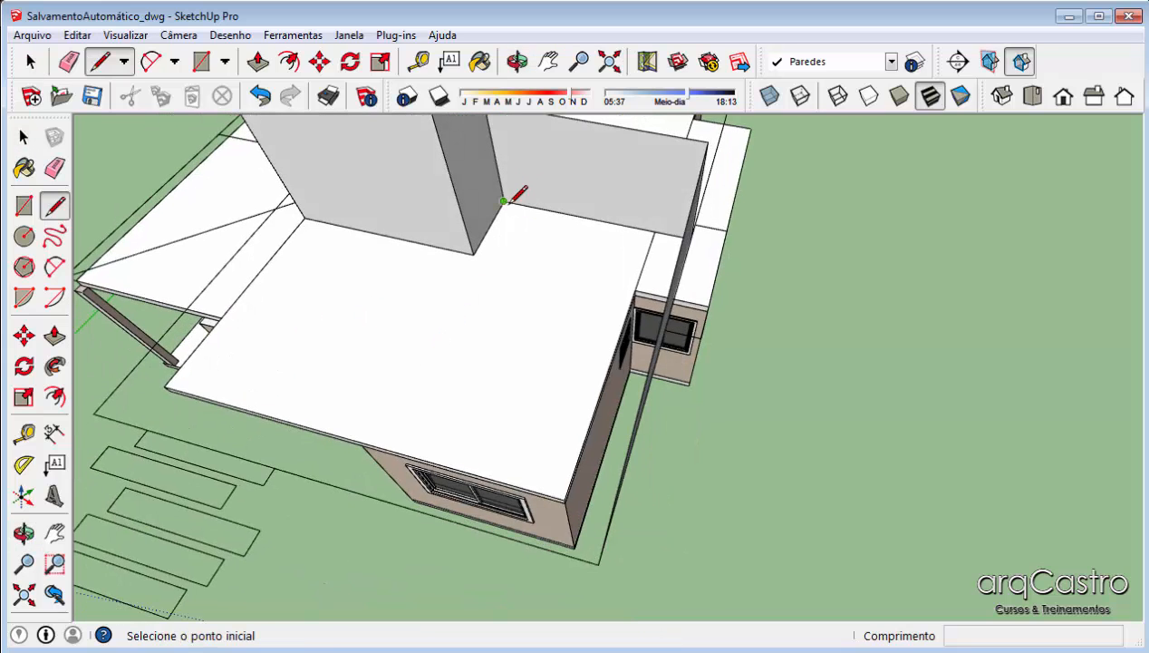
pyautogui.click(505, 201)
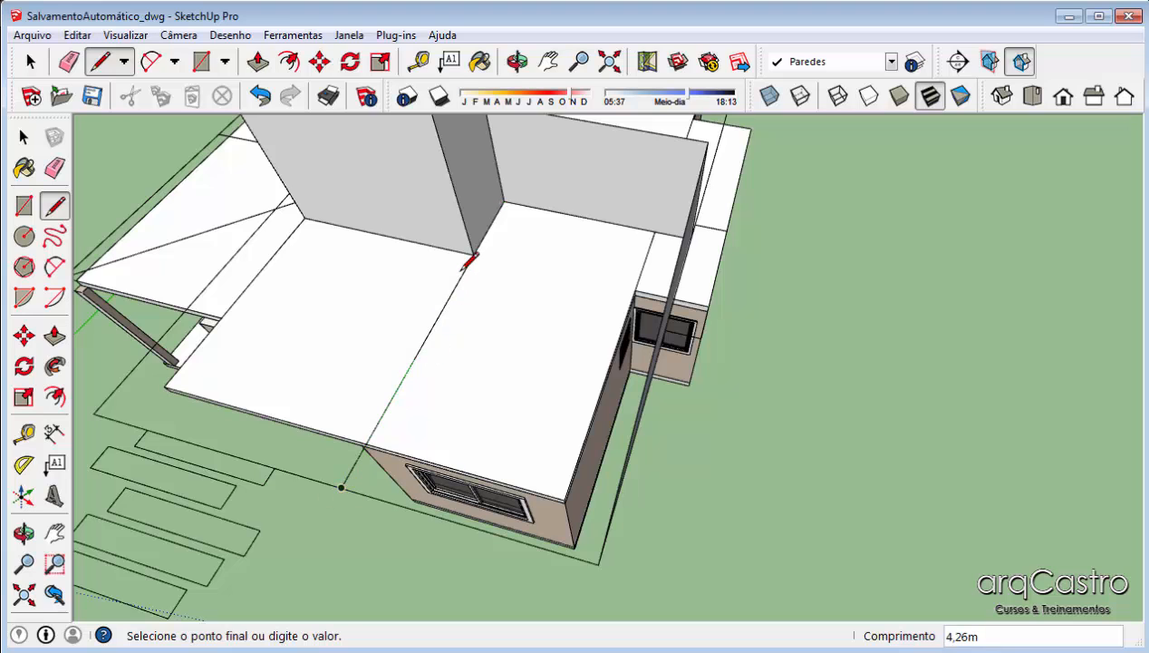
pyautogui.moveTo(470, 261); pyautogui.dragTo(513, 250, button='middle')
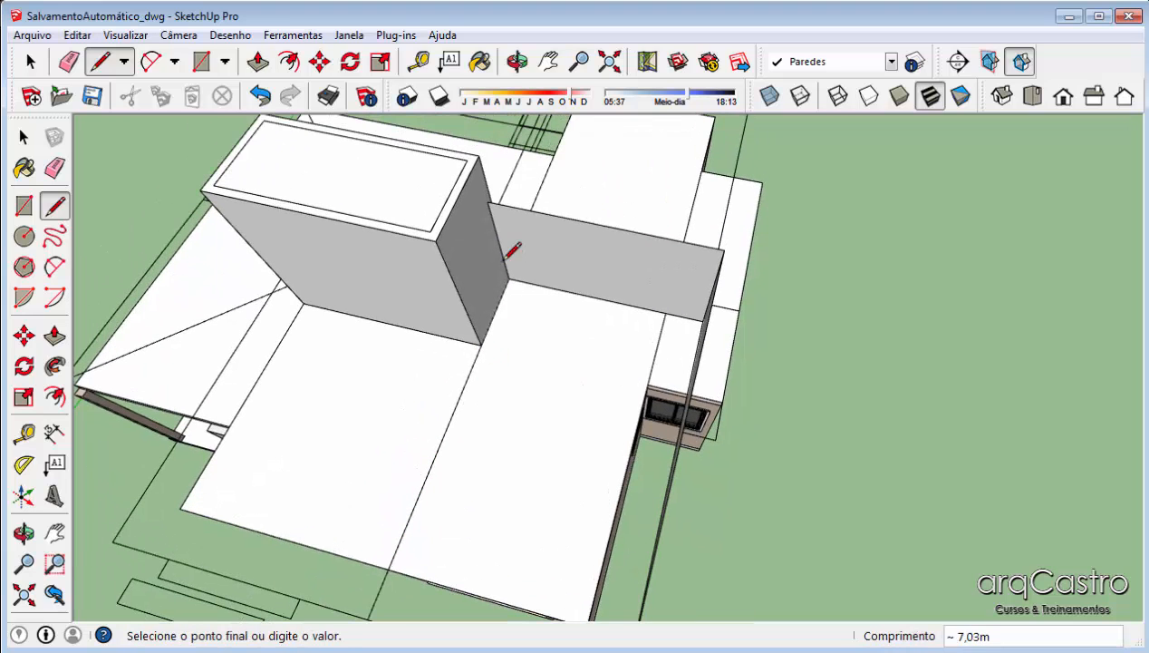
pyautogui.click(487, 199)
# Draw the eave line between the lower tips of both gables along the roof outline to fill the sloped roof face
pyautogui.moveTo(494, 388); pyautogui.dragTo(710, 388, button='middle')
pyautogui.moveTo(760, 329); pyautogui.dragTo(766, 335, button='middle')
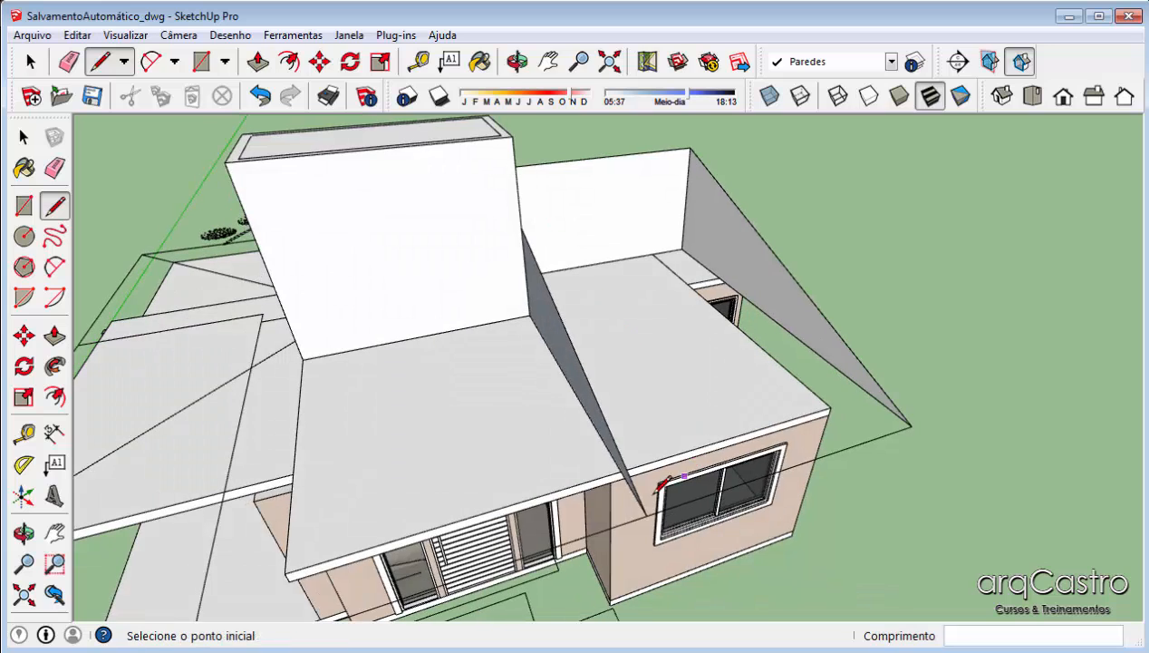
pyautogui.click(646, 514)
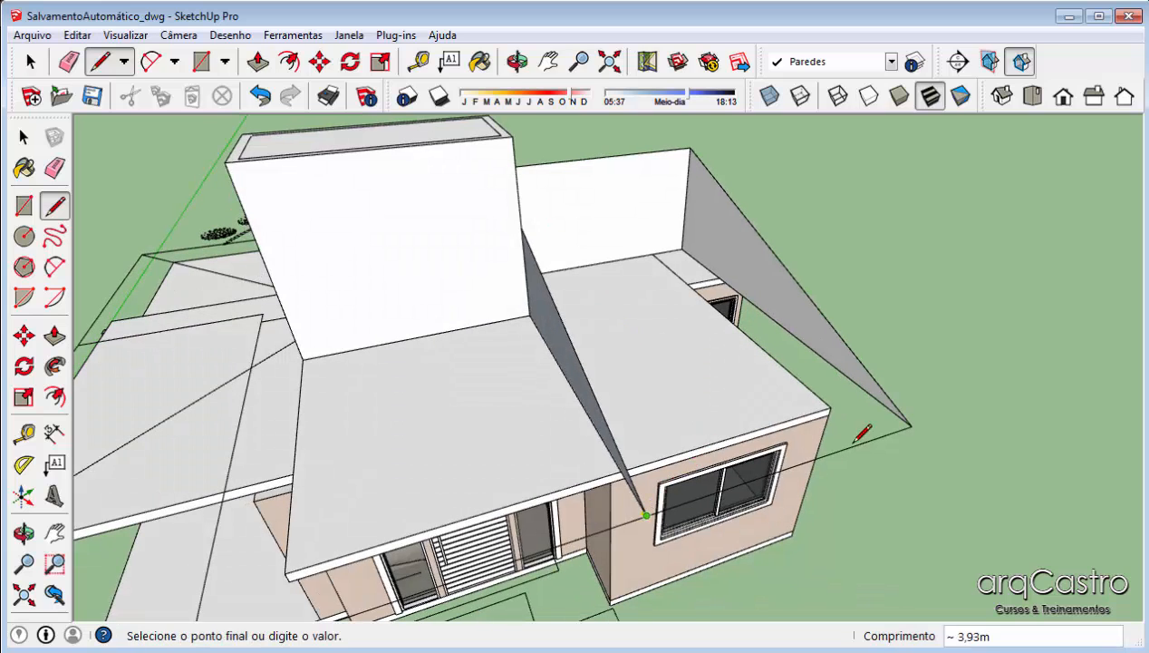
pyautogui.click(911, 425)
# Draw a 4.05 m horizontal line across the tower's face from the inner gable's top corner to the opposite vertical edge
pyautogui.moveTo(399, 449)
pyautogui.mouseDown(button='middle')
pyautogui.moveTo(203, 416)
pyautogui.moveTo(378, 448)
pyautogui.moveTo(841, 414)
pyautogui.mouseUp(button='middle')
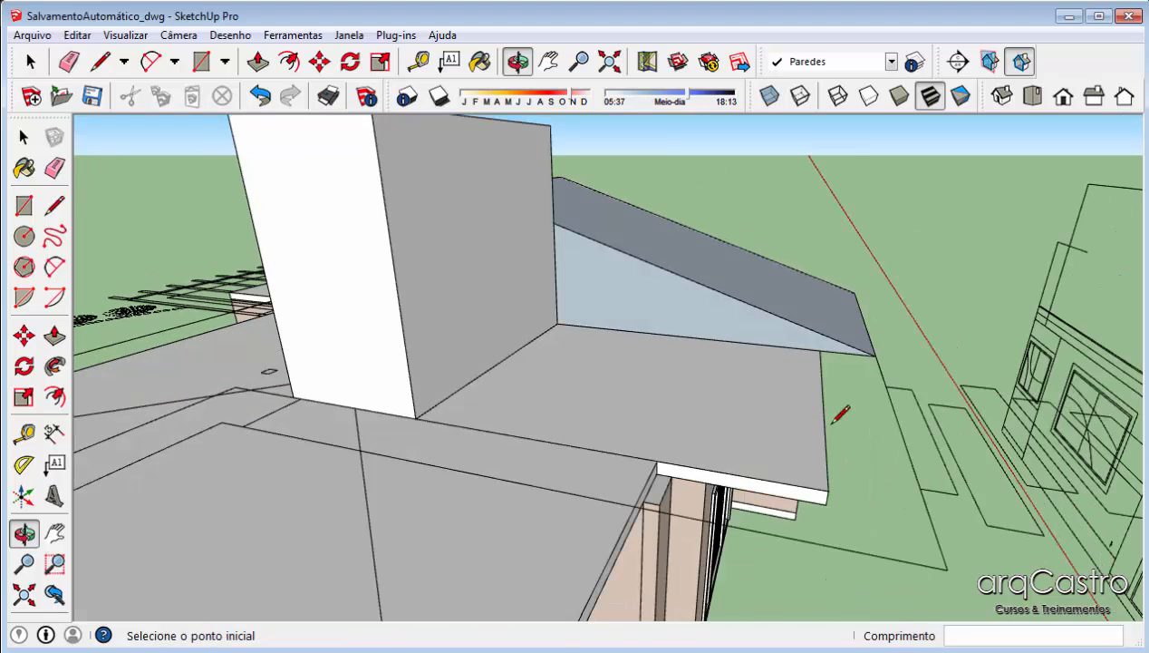
pyautogui.click(555, 221)
pyautogui.moveTo(560, 225); pyautogui.dragTo(456, 251, button='middle')
pyautogui.click(432, 258)
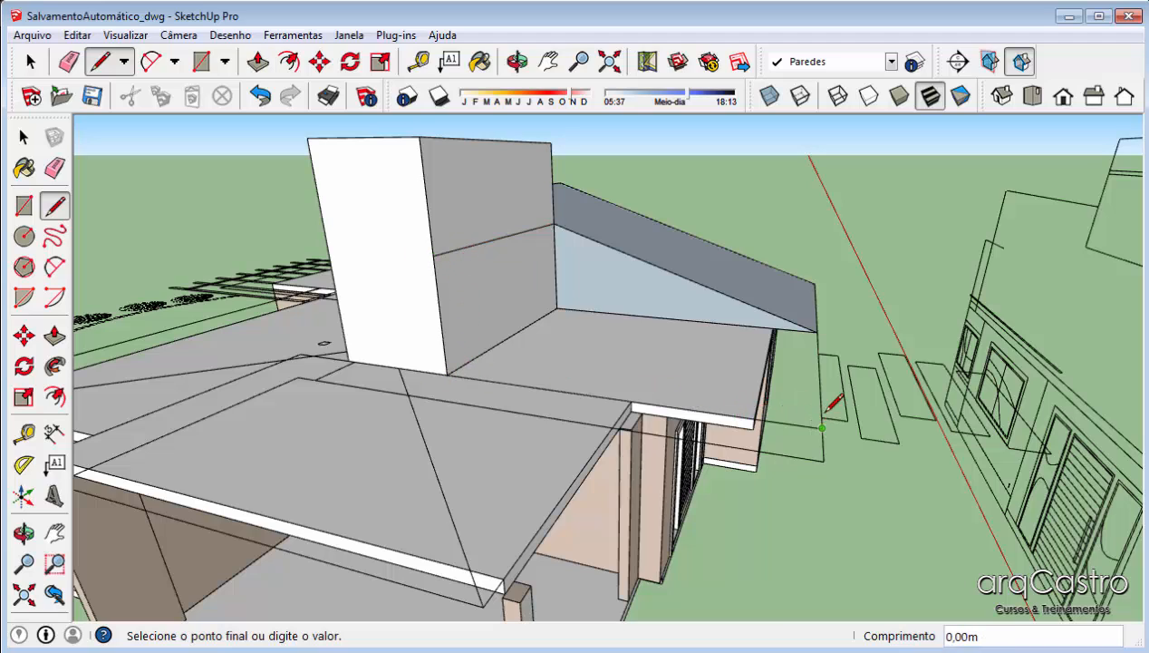
pyautogui.click(555, 224)
pyautogui.click(555, 223)
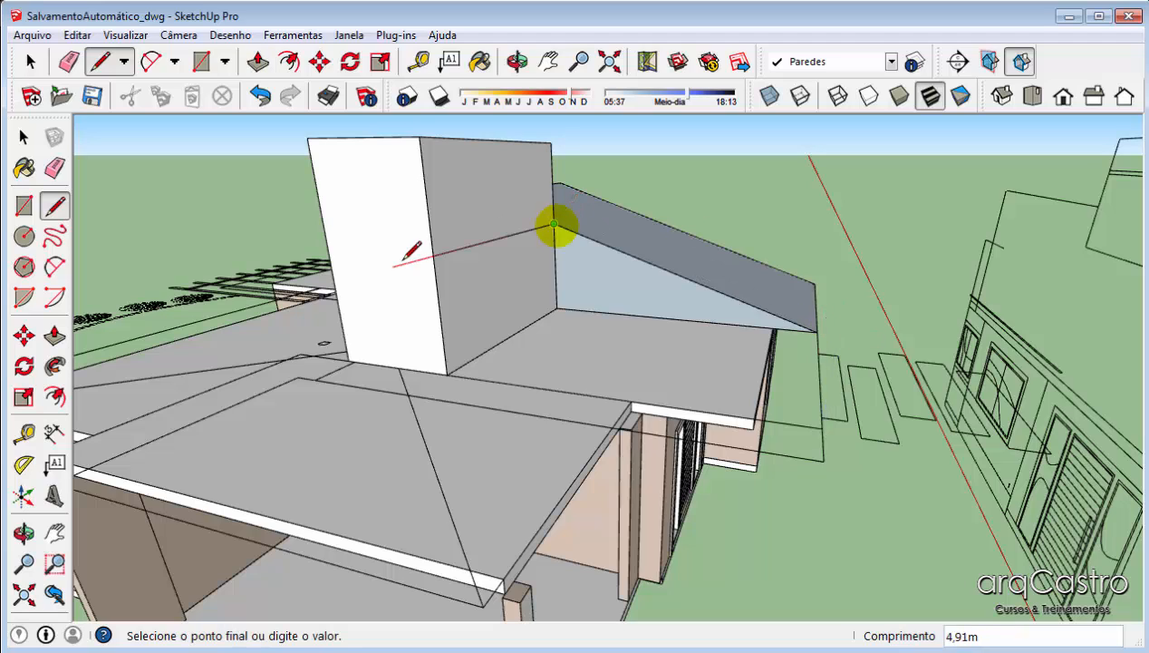
pyautogui.click(436, 252)
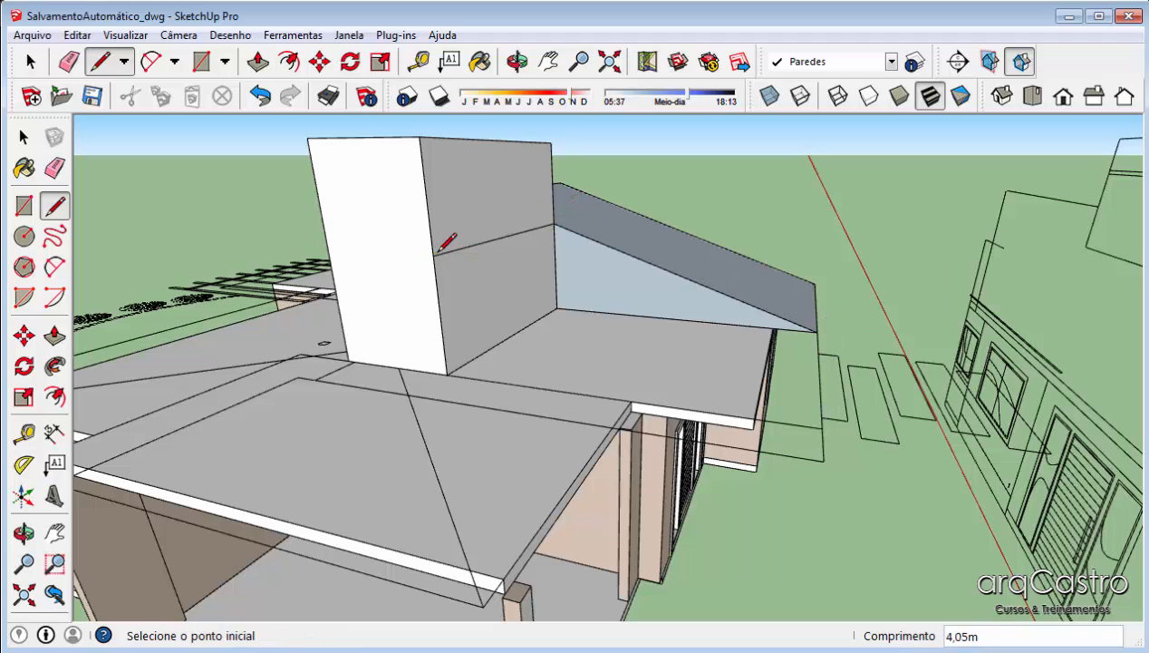
pyautogui.click(447, 374)
# Draw a 1.78 m vertical line down the tower's edge from the inner gable's top corner to the tower's base
pyautogui.moveTo(519, 314); pyautogui.dragTo(420, 377, button='middle')
pyautogui.press('space')
pyautogui.scroll(2, 535, 238)
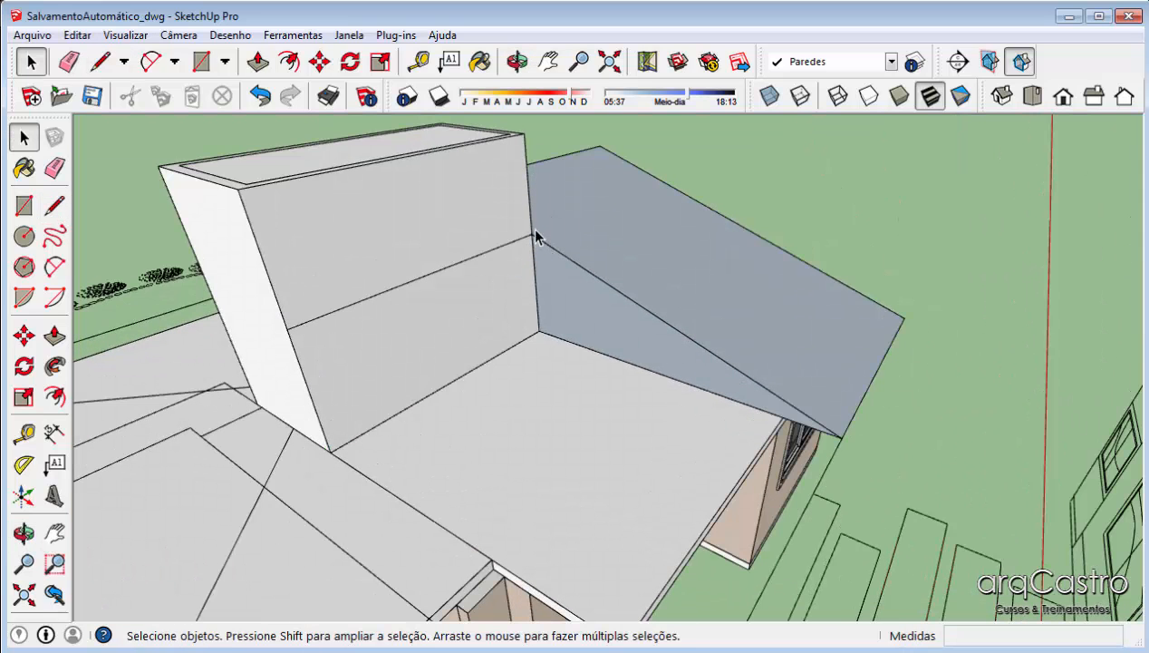
pyautogui.press('l')
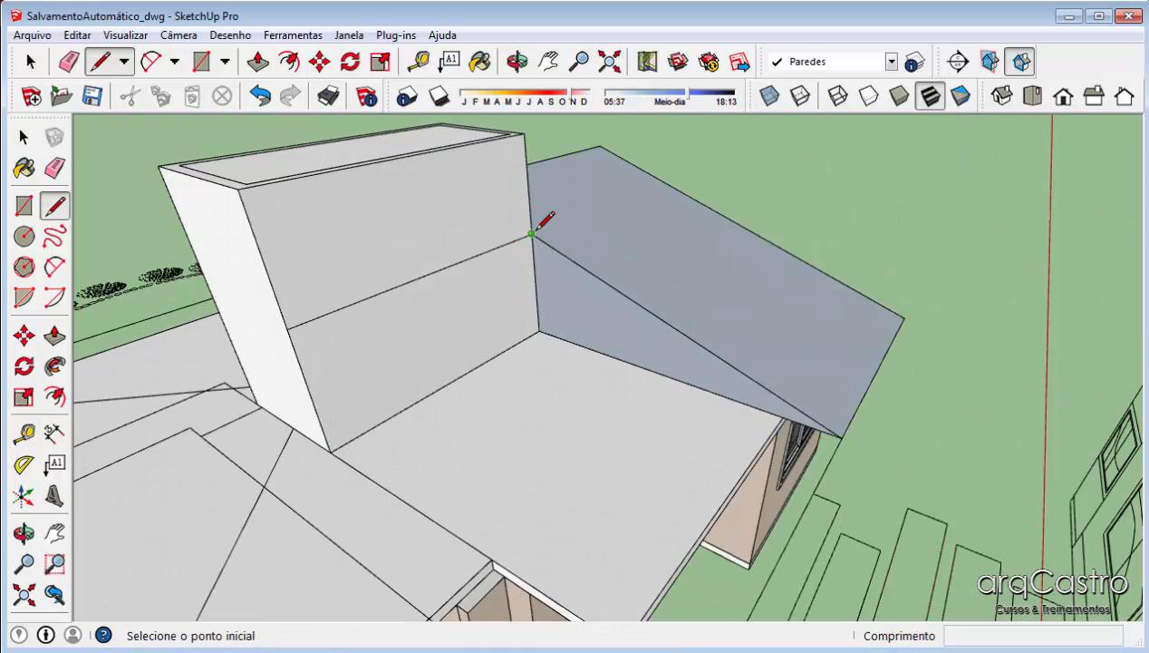
pyautogui.click(532, 233)
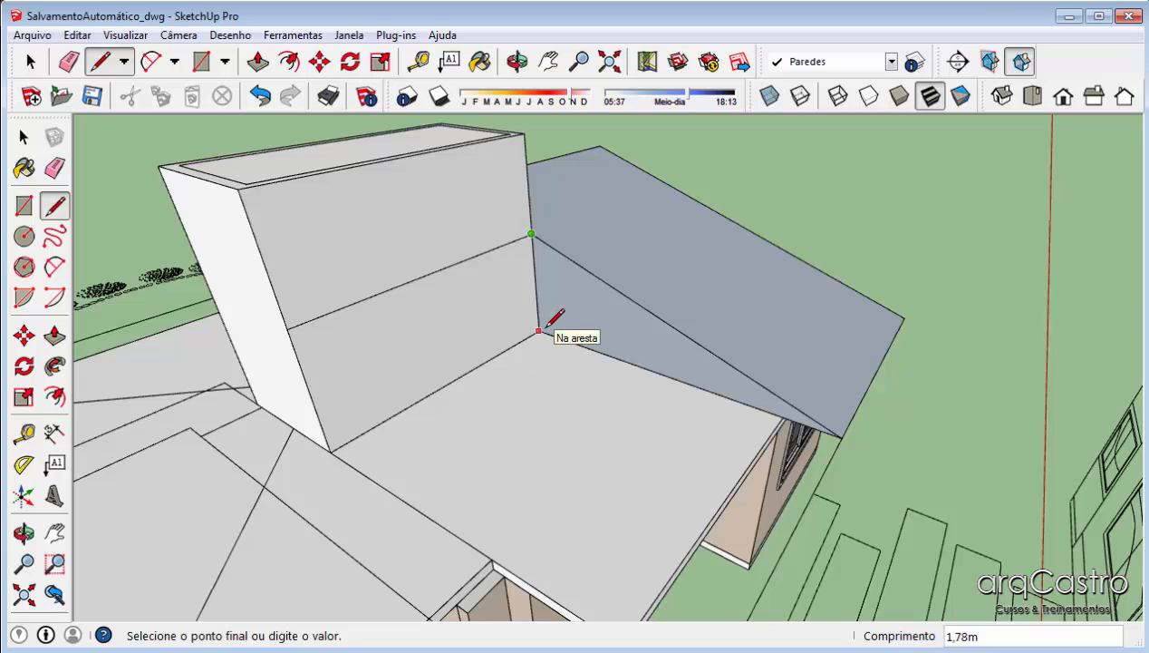
pyautogui.click(538, 331)
# Extrude the inner triangular gable face along the tower to the opposite end of the horizontal line on the tower's face
pyautogui.scroll(-2, 543, 326)
pyautogui.press('p')
pyautogui.click(541, 284)
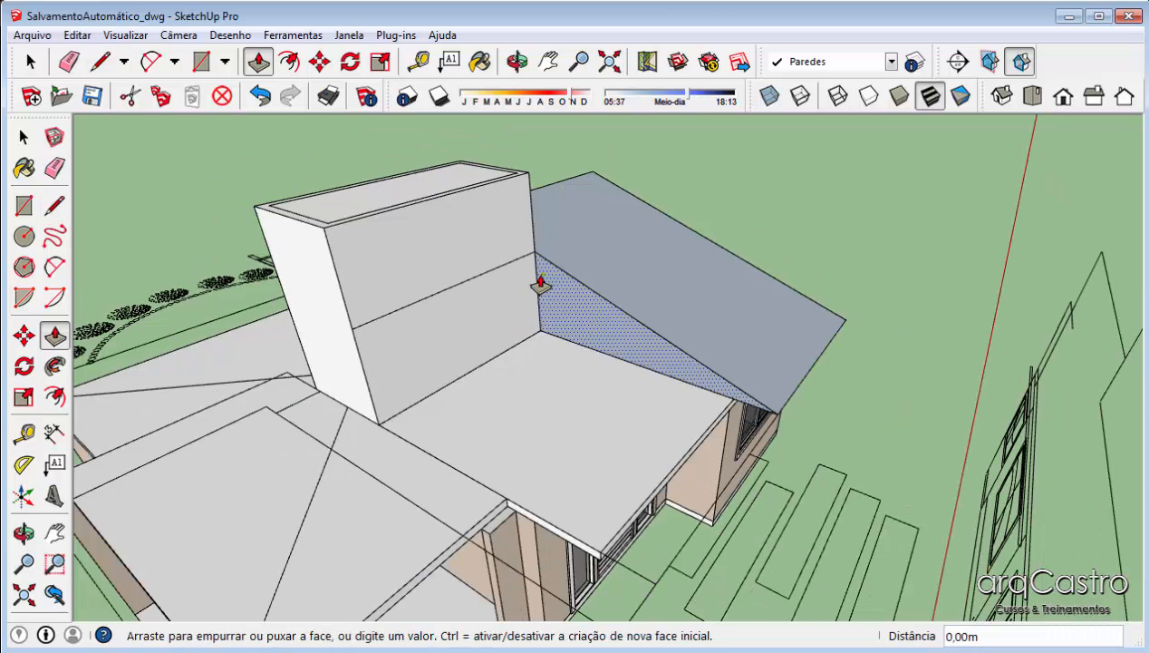
pyautogui.click(353, 331)
pyautogui.scroll(-3, 361, 340)
pyautogui.press('space')
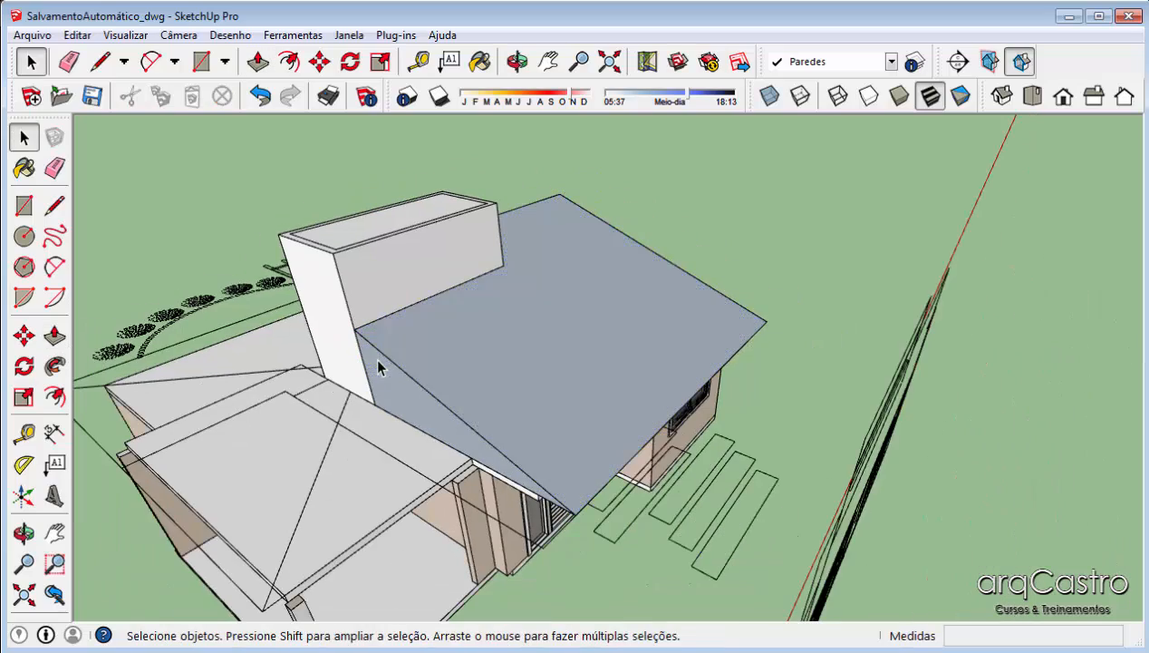
# Switch to the AutoCAD roof plan, examine the green roof outline around the magenta tower, and return to the SketchUp house model
pyautogui.moveTo(373, 356); pyautogui.dragTo(251, 475, button='middle')
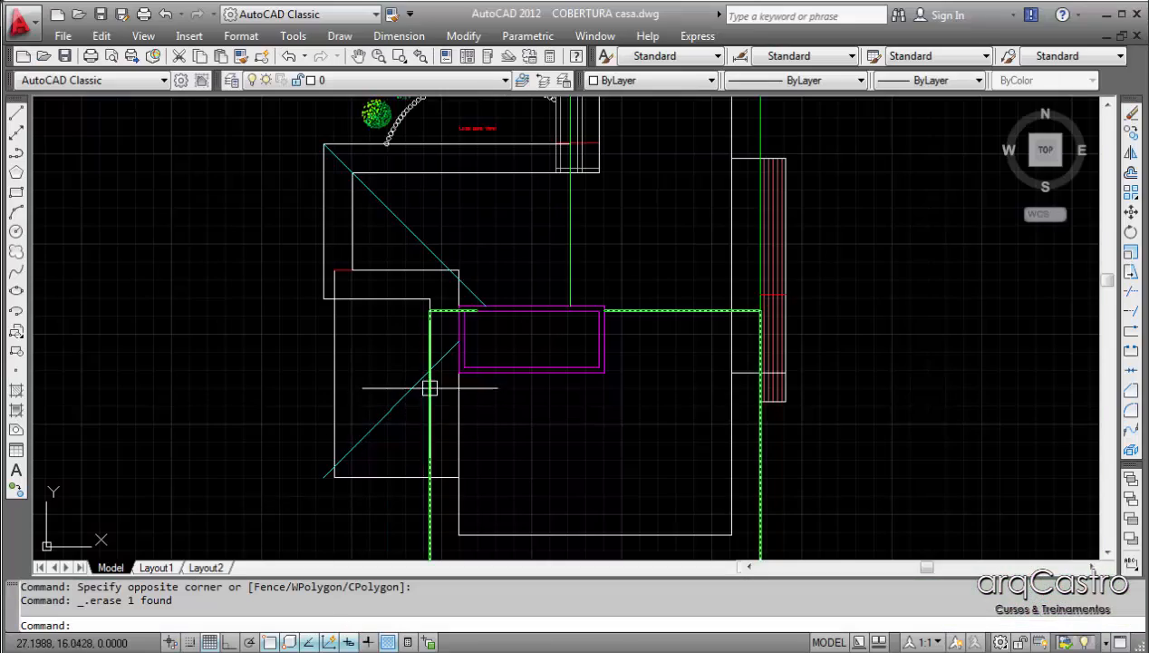
pyautogui.scroll(6, 442, 313)
pyautogui.scroll(-4, 444, 222)
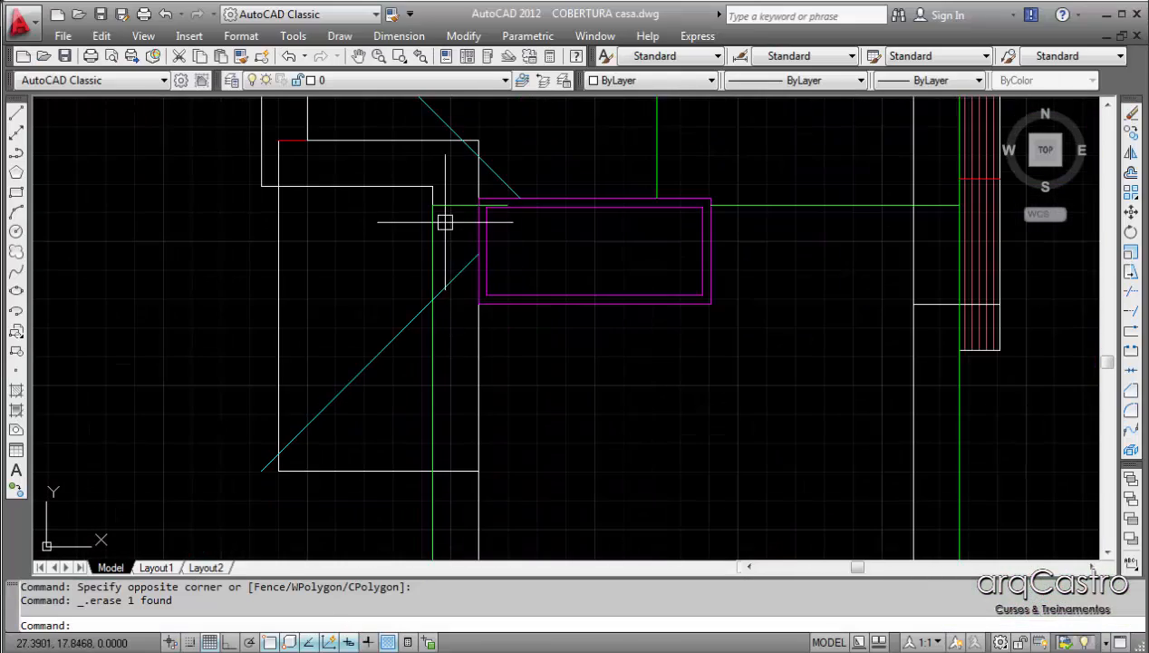
pyautogui.moveTo(455, 338); pyautogui.dragTo(452, 264, button='middle')
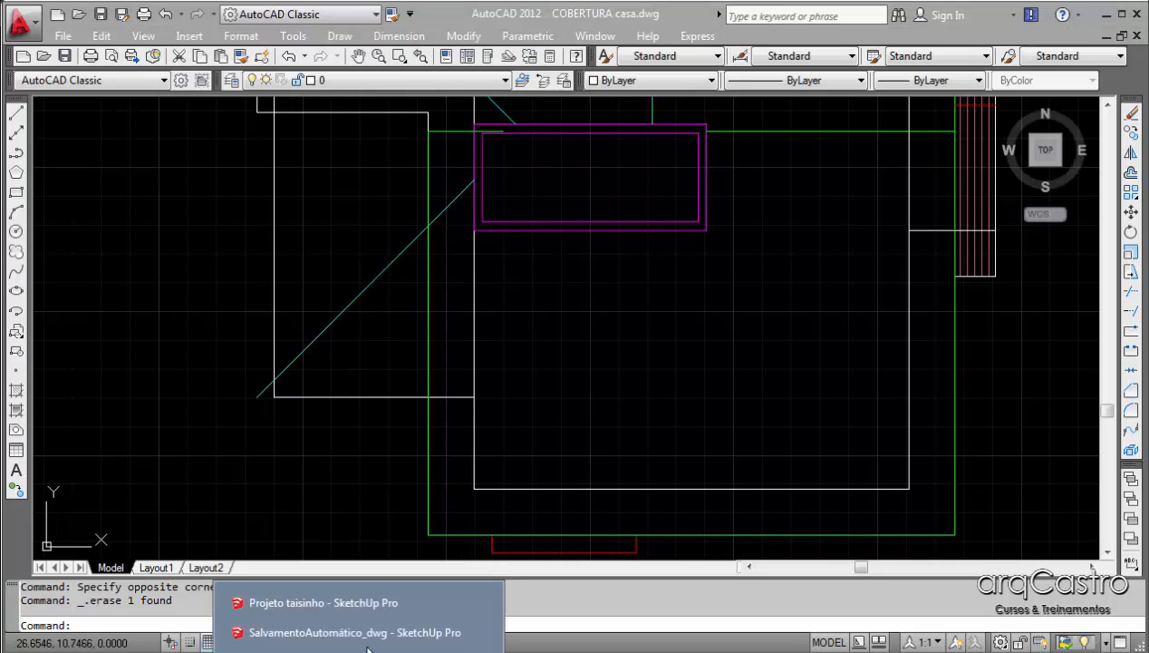
pyautogui.click(371, 633)
# Extrude the triangular gable face 0.80 m outward past the tower wall to the roof outline
pyautogui.moveTo(662, 319)
pyautogui.mouseDown(button='middle')
pyautogui.moveTo(673, 283)
pyautogui.moveTo(644, 411)
pyautogui.moveTo(445, 317)
pyautogui.moveTo(625, 441)
pyautogui.moveTo(606, 429)
pyautogui.mouseUp(button='middle')
pyautogui.scroll(2, 673, 284)
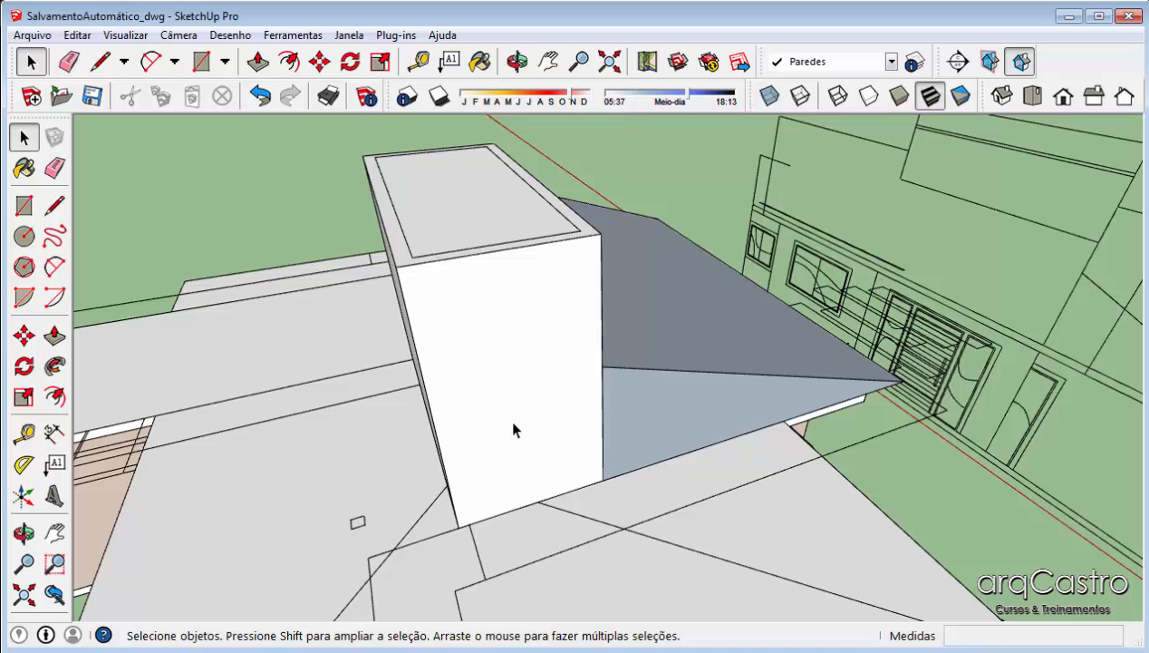
pyautogui.press('p')
pyautogui.moveTo(628, 424); pyautogui.dragTo(594, 533)
pyautogui.moveTo(457, 523); pyautogui.dragTo(559, 451, button='middle')
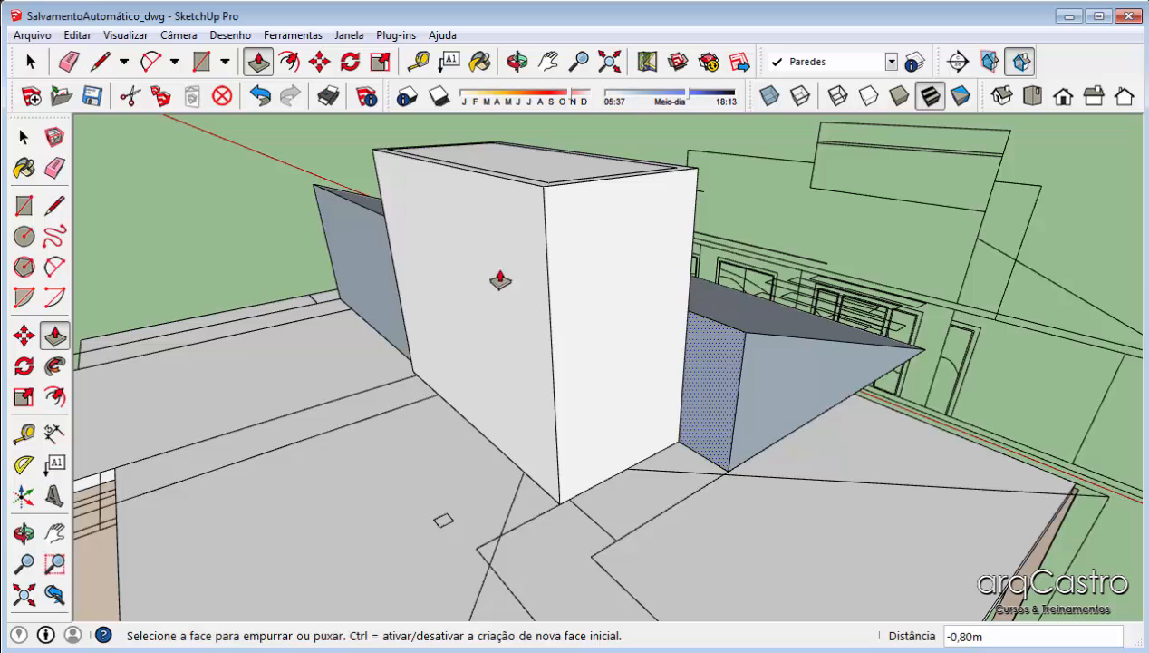
# Draw a 4.05 m horizontal line across the tower's back face from the gable wall's edge to the opposite vertical edge
pyautogui.press('l')
pyautogui.click(381, 215)
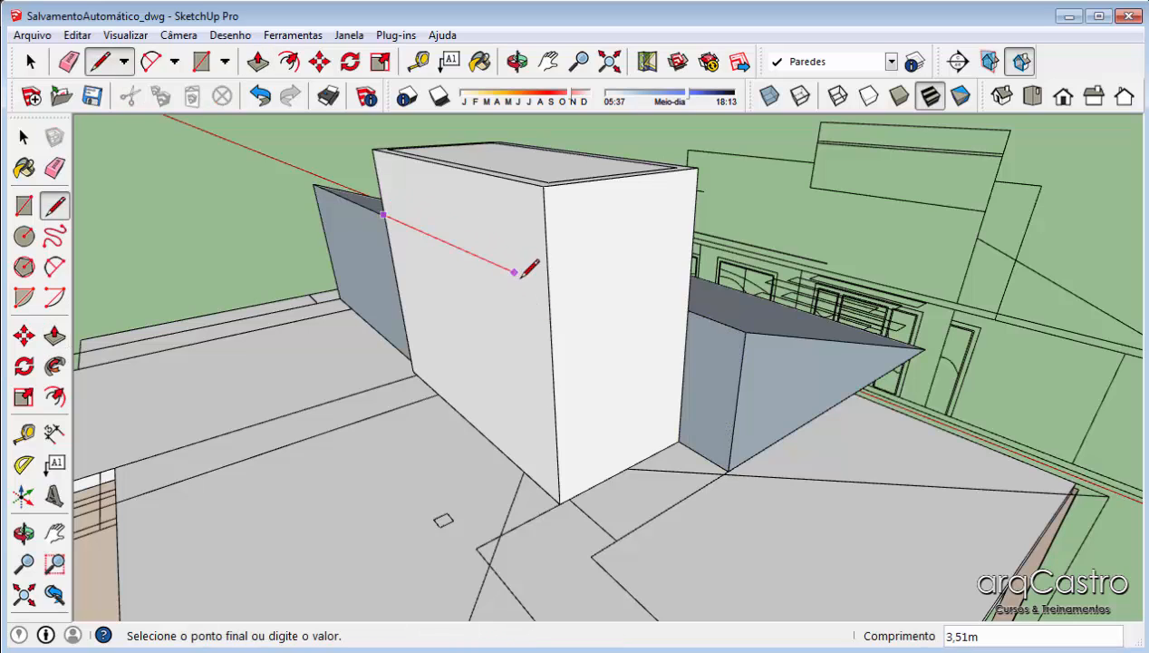
pyautogui.click(549, 287)
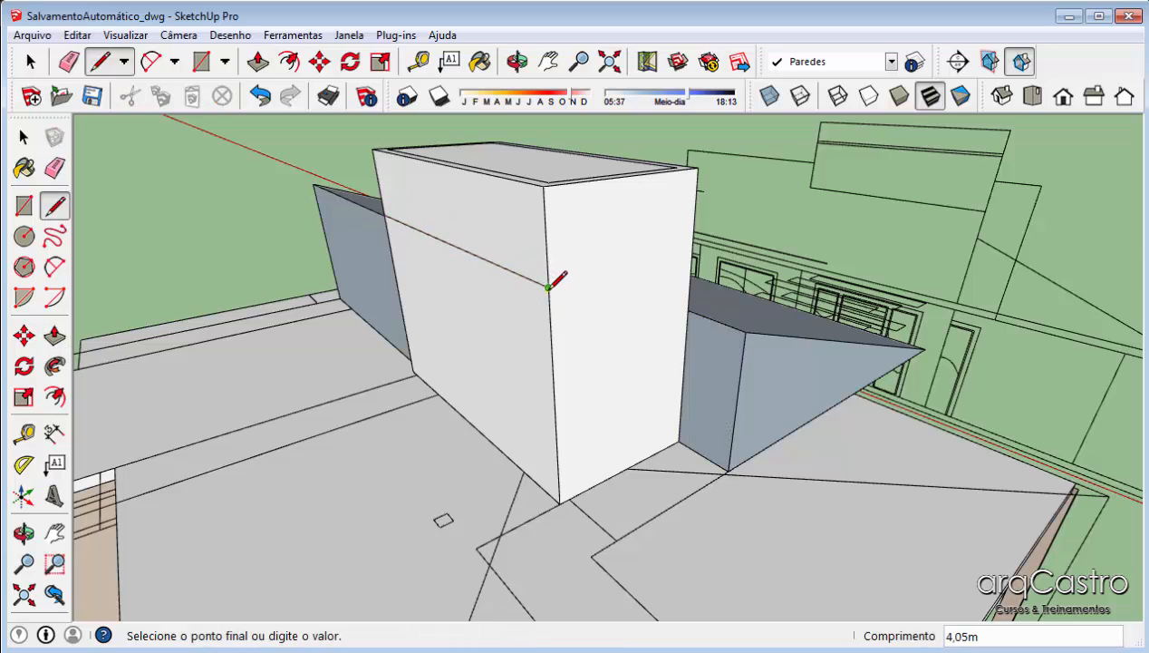
pyautogui.press('space')
# Push the triangular gable face back 0.75 m until it is flush with the tower's side wall
pyautogui.press('p')
pyautogui.click(758, 367)
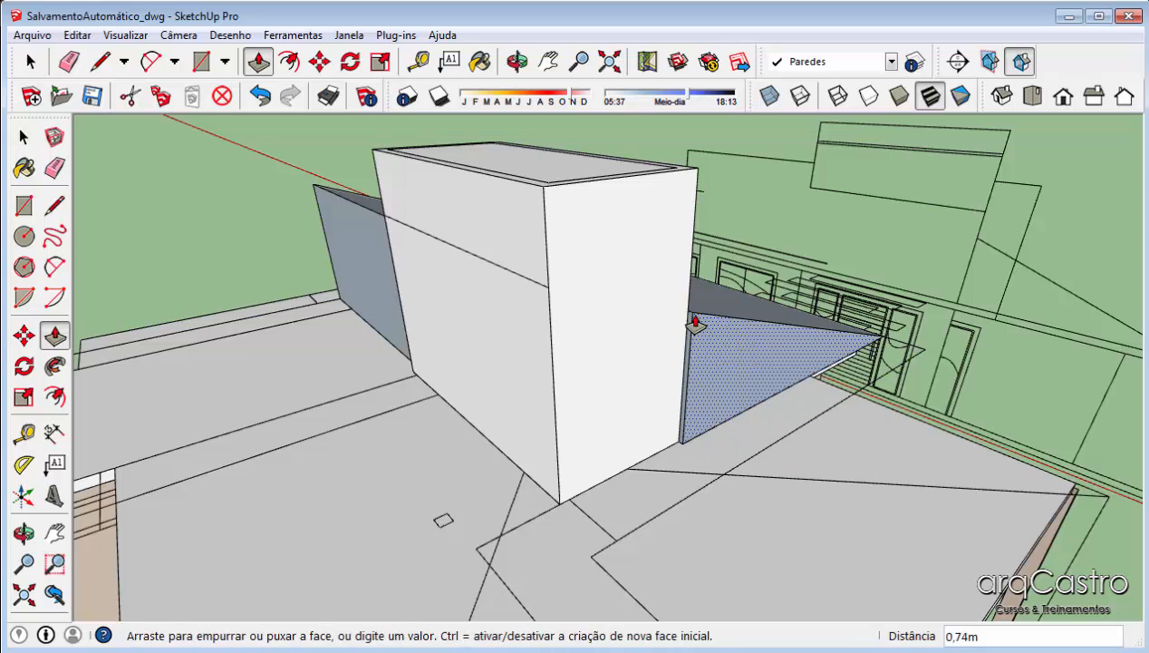
pyautogui.click(682, 310)
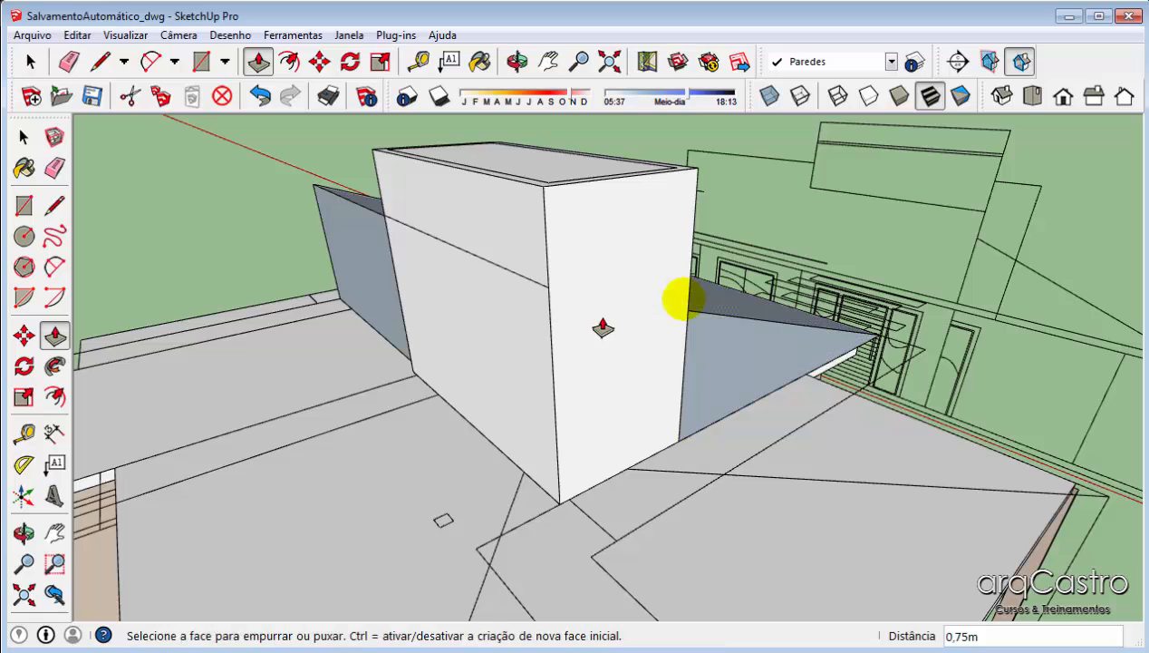
# Draw a line across the tower's side face from the end of the back-face line to the gable's top corner
pyautogui.press('l')
pyautogui.click(549, 287)
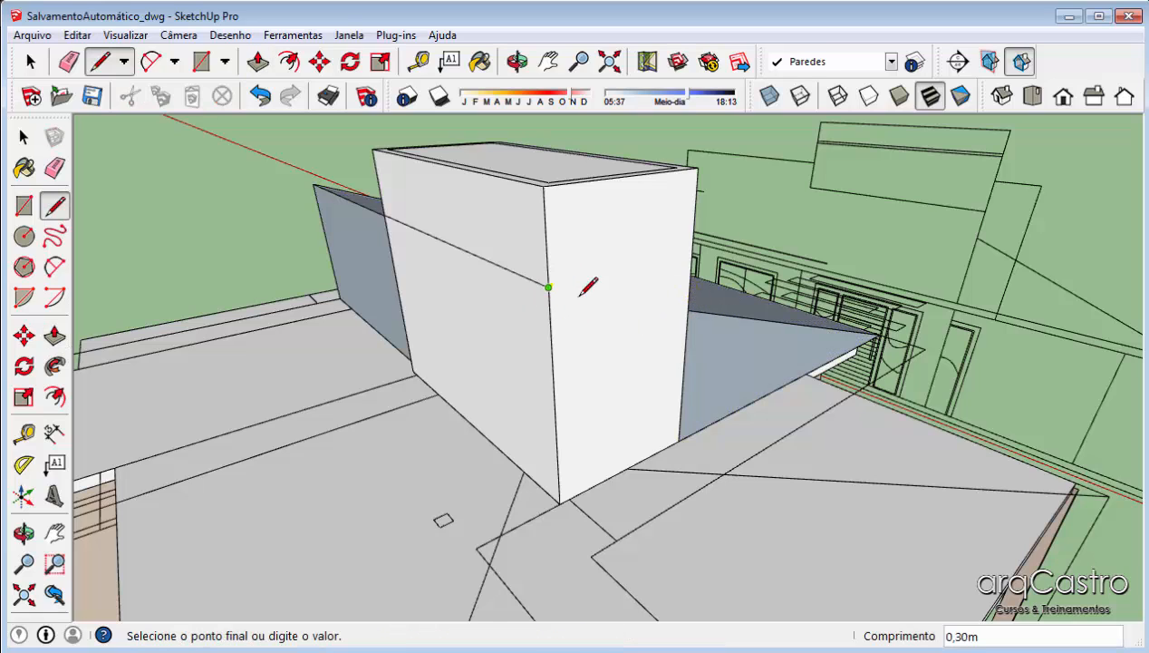
pyautogui.click(689, 310)
pyautogui.moveTo(689, 310)
pyautogui.mouseDown(button='middle')
pyautogui.moveTo(582, 333)
pyautogui.moveTo(451, 313)
pyautogui.moveTo(598, 317)
pyautogui.mouseUp(button='middle')
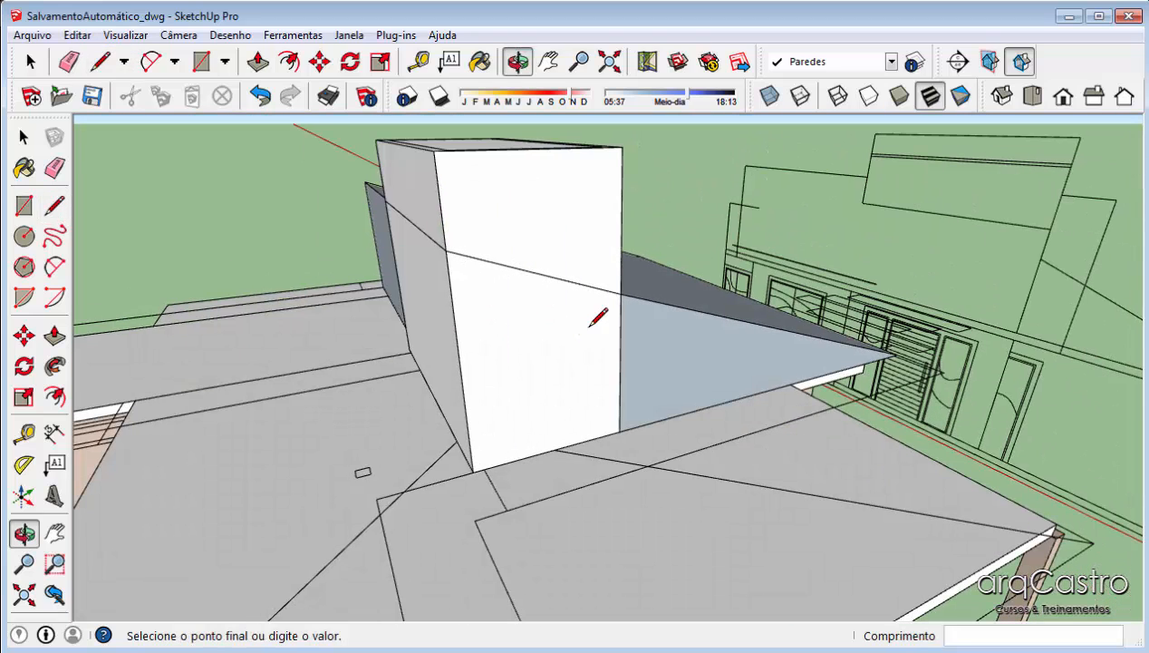
pyautogui.press('space')
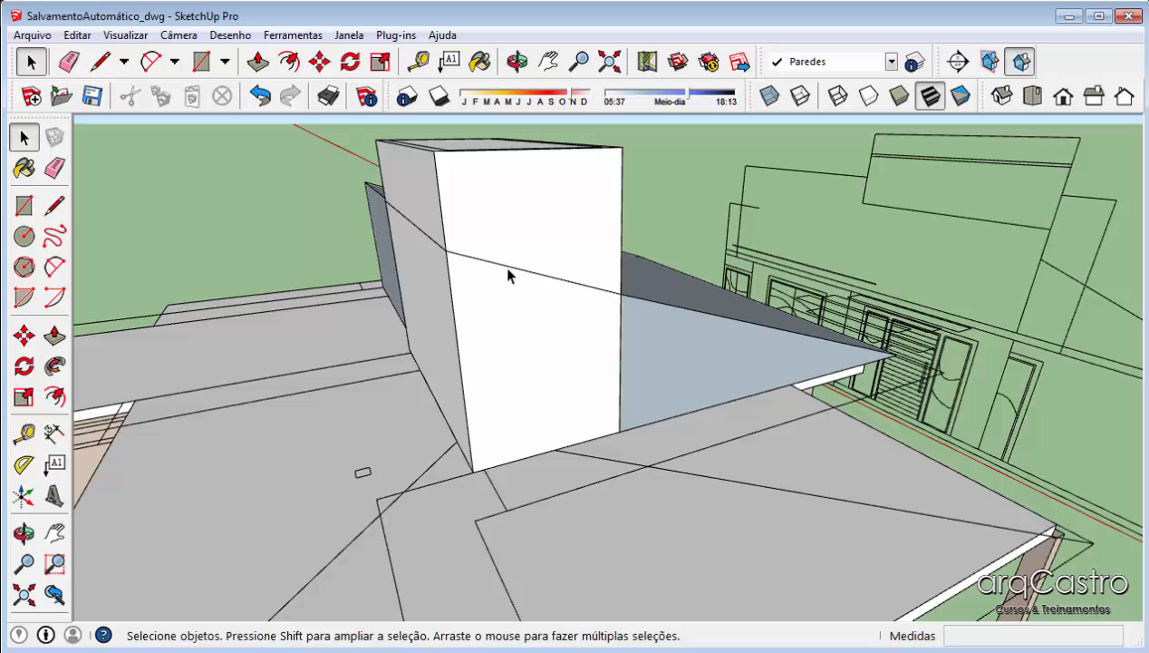
# Extrude the triangular gable face 0.80 m outward from the tower's side to the roof outline
pyautogui.moveTo(656, 310); pyautogui.dragTo(654, 334, button='middle')
pyautogui.press('p')
pyautogui.click(654, 333)
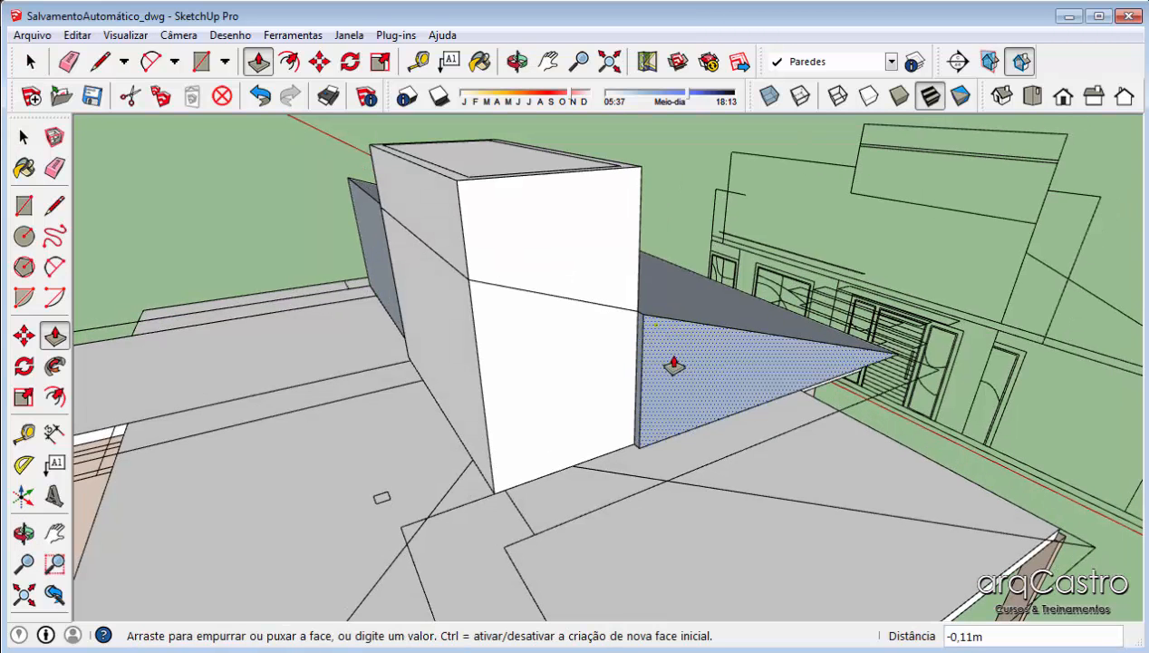
pyautogui.click(661, 479)
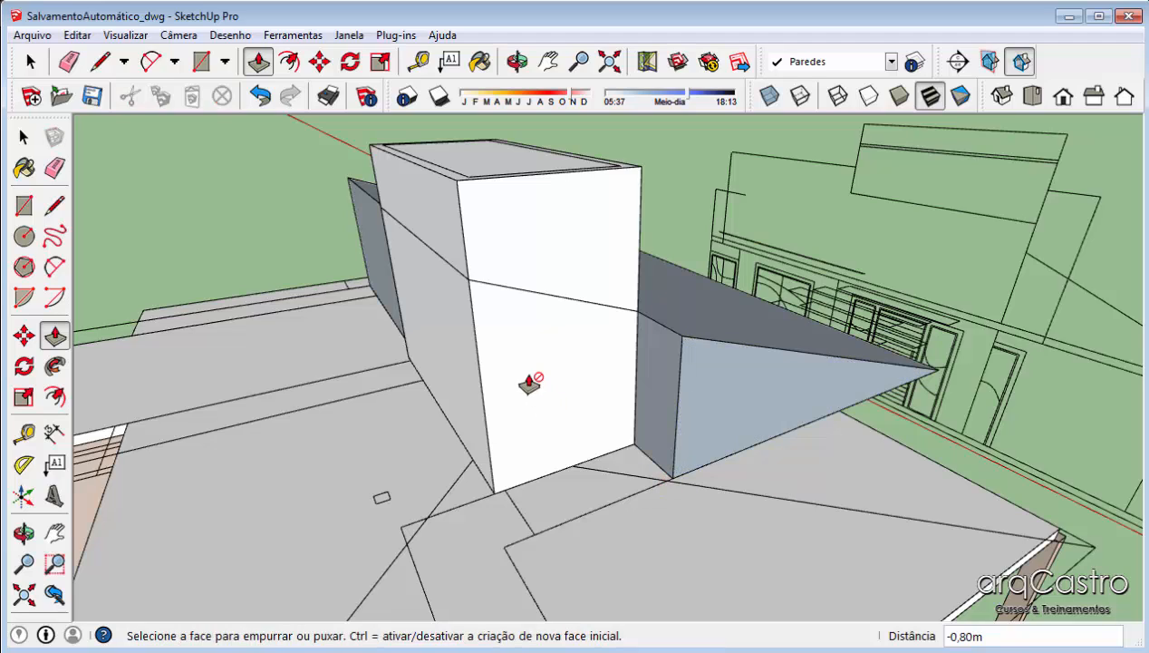
# Try a 2.96 m vertical line from the roof outline corner near the tower and a line from the tower's base corner, and erase them
pyautogui.press('l')
pyautogui.click(534, 534)
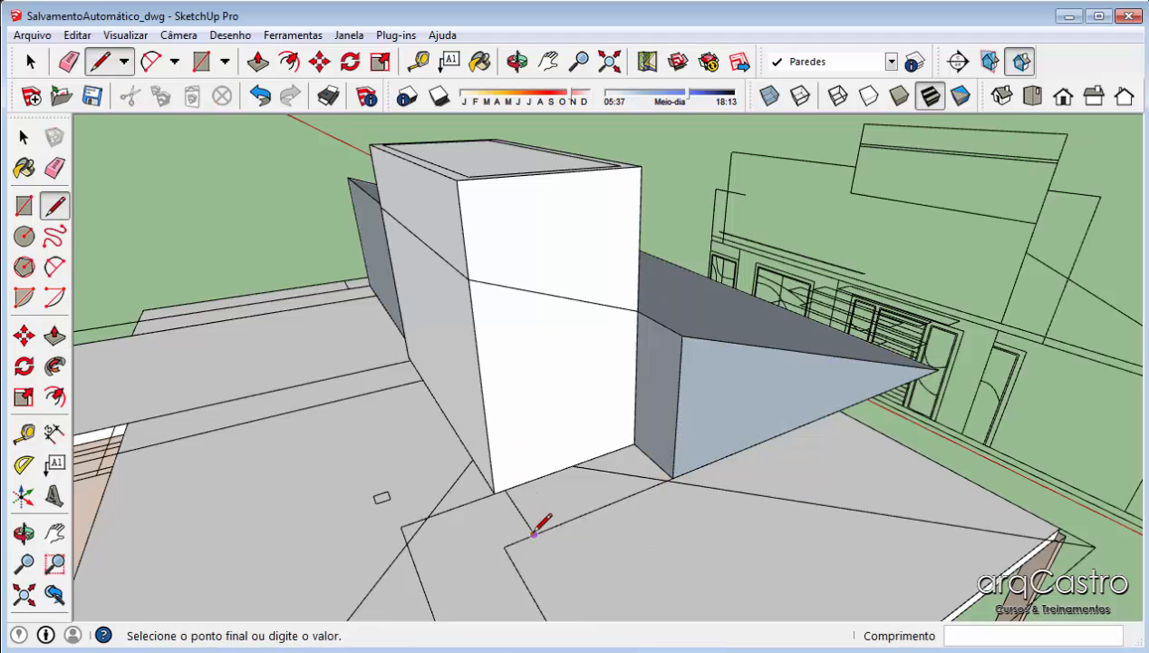
pyautogui.click(512, 241)
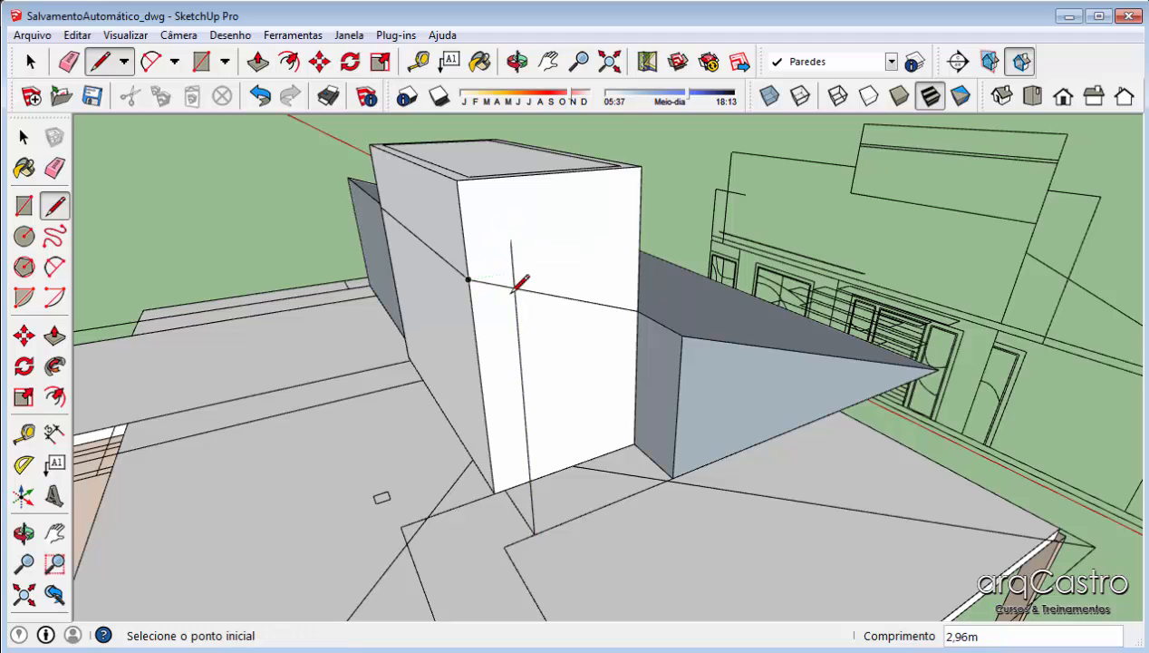
pyautogui.click(494, 492)
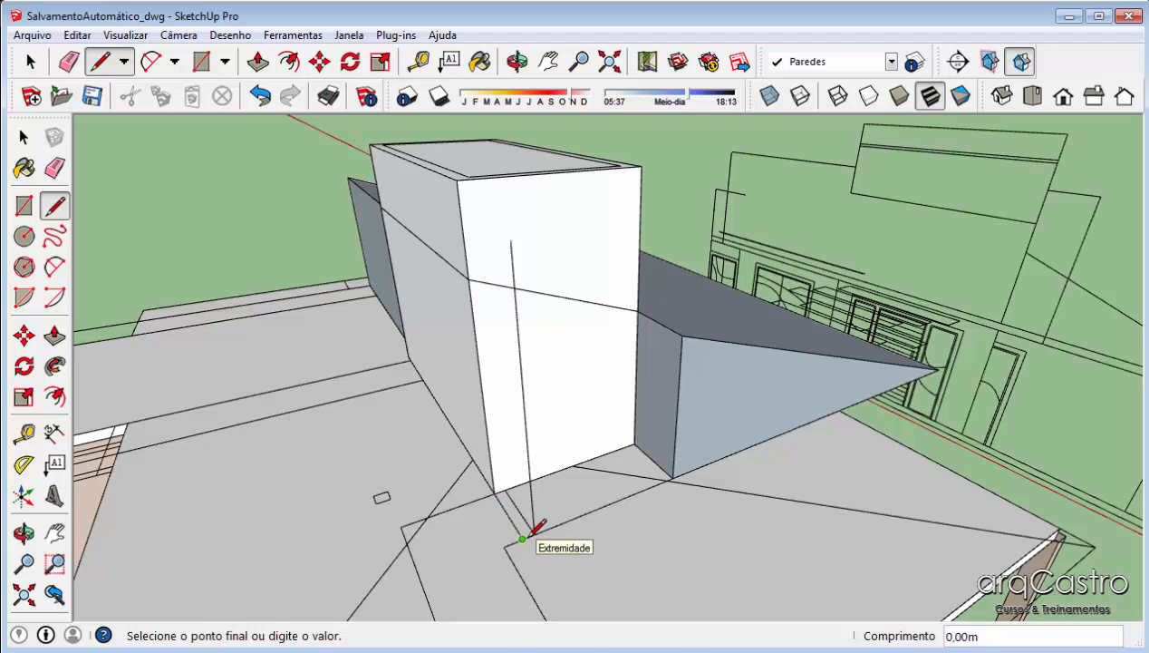
pyautogui.press('e')
pyautogui.moveTo(531, 501); pyautogui.dragTo(523, 514)
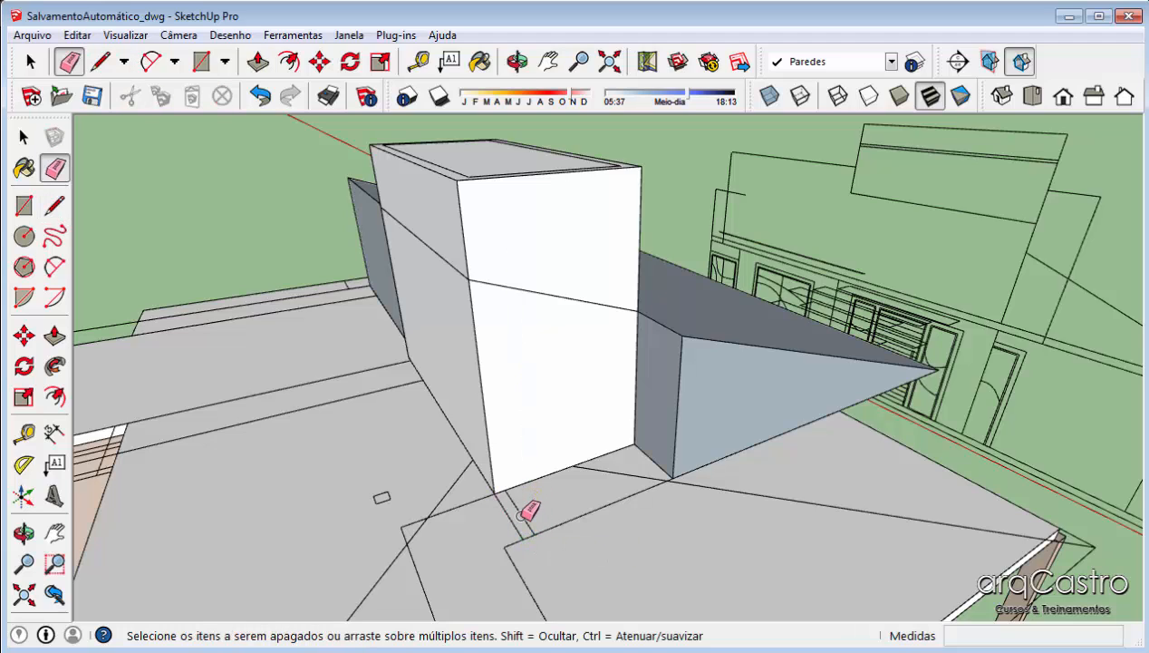
pyautogui.press('l')
pyautogui.click(495, 493)
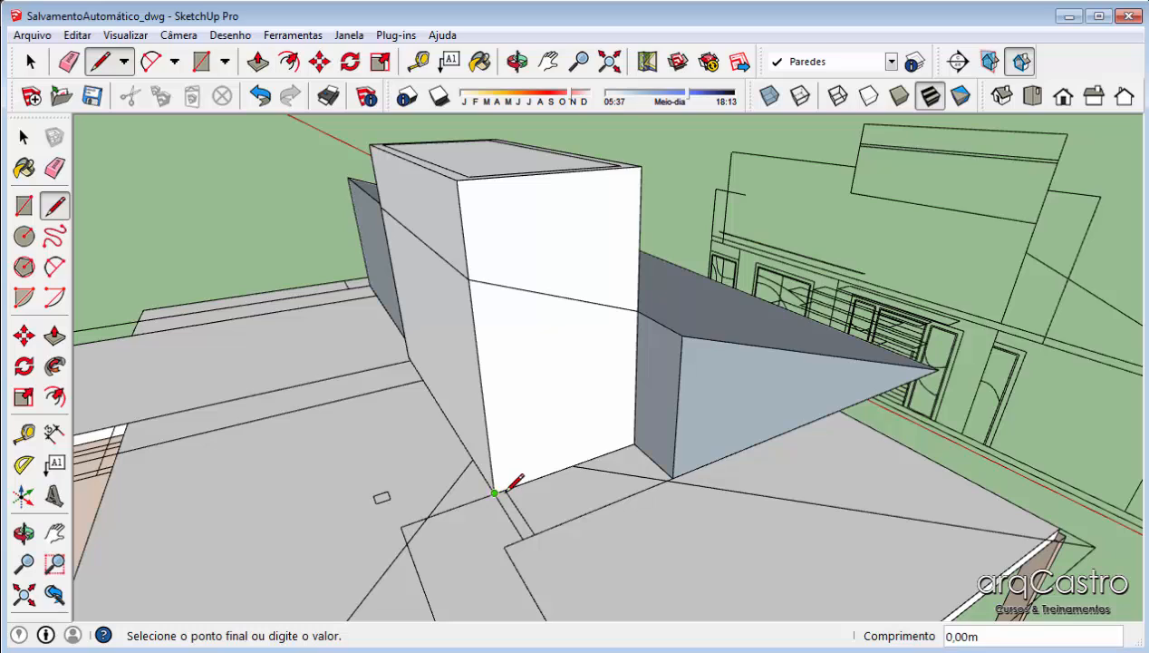
pyautogui.press('Escape')
pyautogui.hotkey('ctrl', 'z')
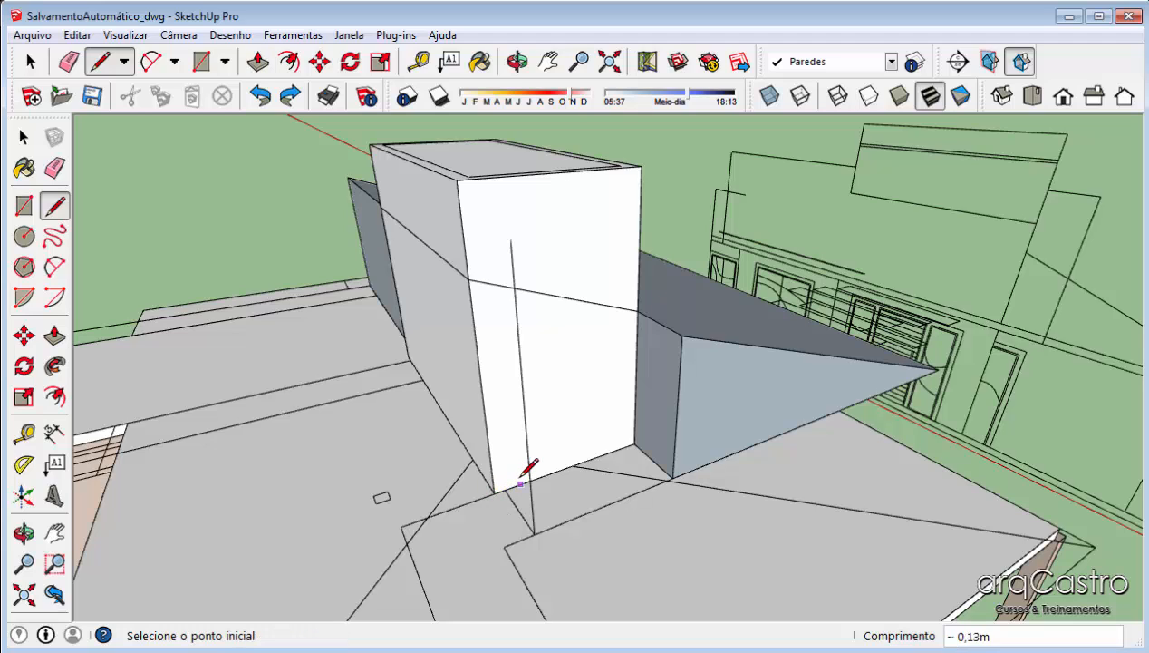
pyautogui.press('e')
pyautogui.moveTo(525, 415); pyautogui.dragTo(523, 453)
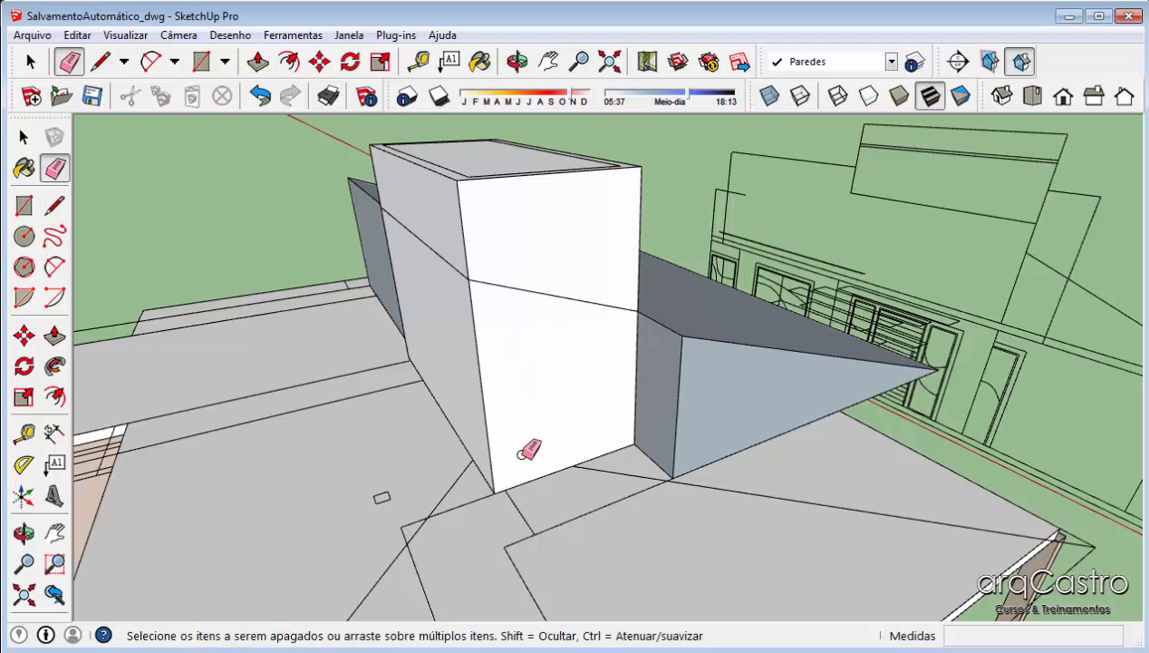
# Draw a vertical line about 2.40 m high on the tower's side face, from the outline intersection at its base to the line across the face
pyautogui.press('l')
pyautogui.click(505, 488)
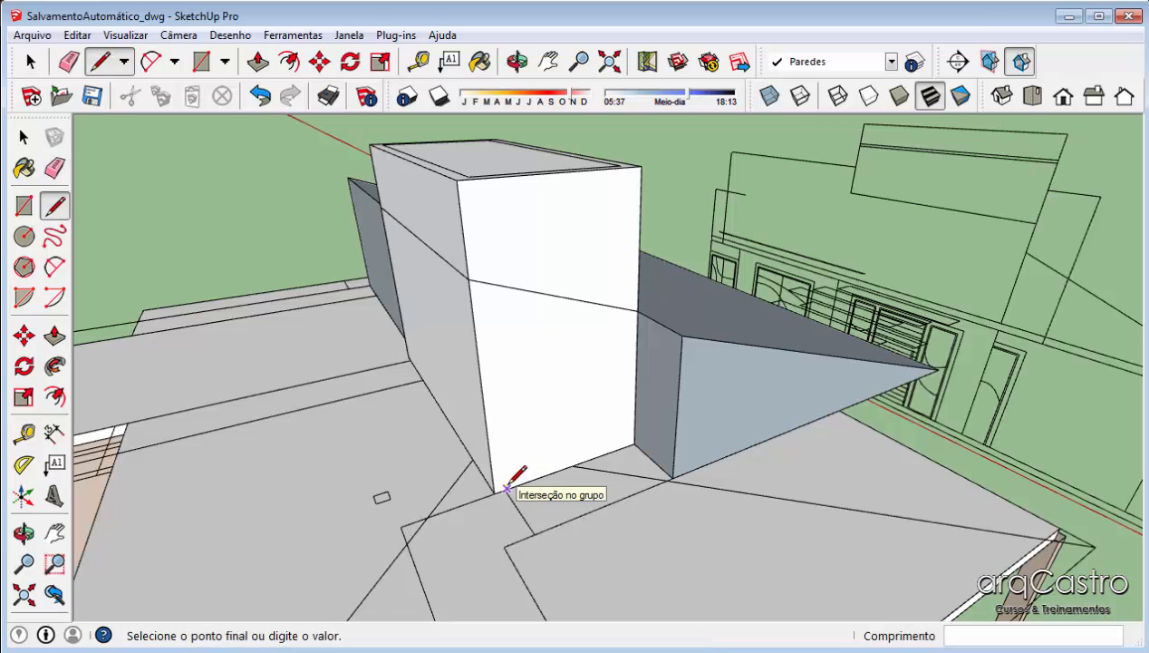
pyautogui.press('Escape')
pyautogui.scroll(5, 507, 485)
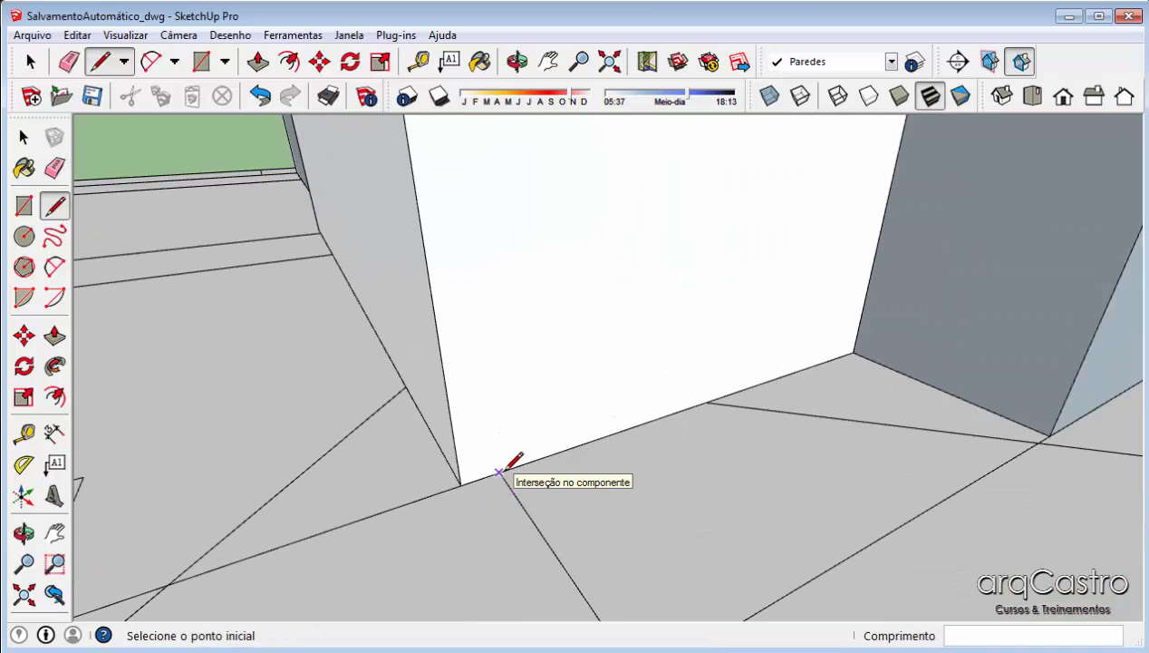
pyautogui.click(498, 473)
pyautogui.moveTo(496, 472)
pyautogui.mouseDown(button='middle')
pyautogui.moveTo(503, 393)
pyautogui.moveTo(495, 411)
pyautogui.moveTo(509, 482)
pyautogui.mouseUp(button='middle')
pyautogui.scroll(-1, 508, 485)
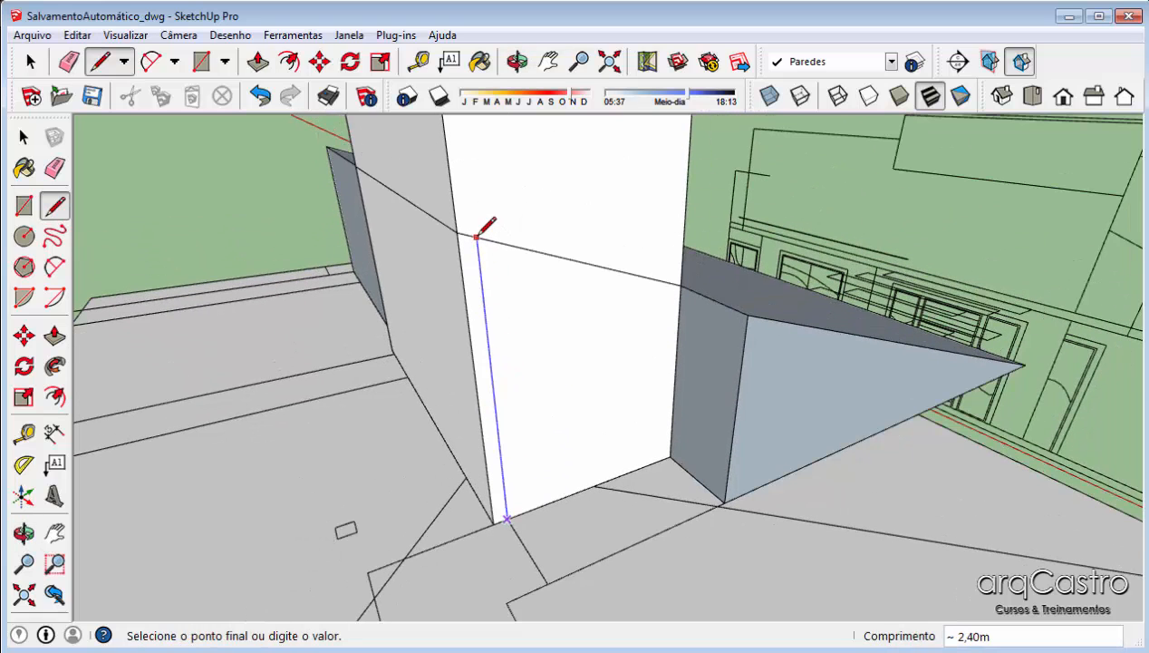
pyautogui.click(476, 237)
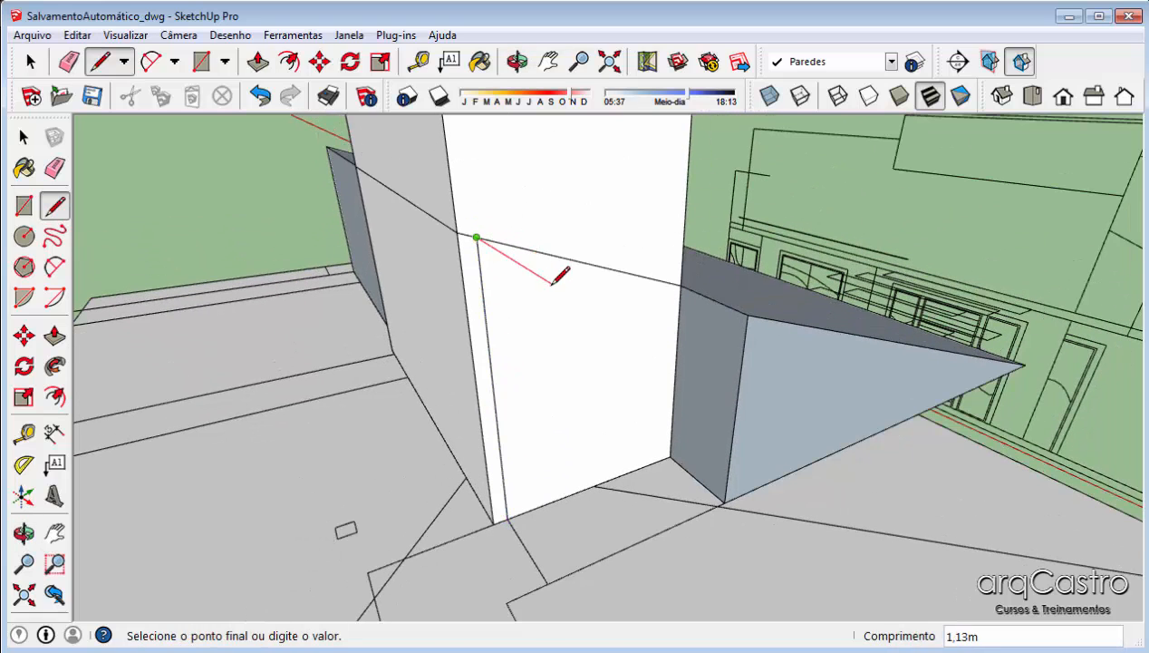
pyautogui.press('space')
# Draw a vertical line up from the roof outline corner and join its top to the tower's narrow strip with a 0.80 m line
pyautogui.scroll(-1, 556, 494)
pyautogui.press('l')
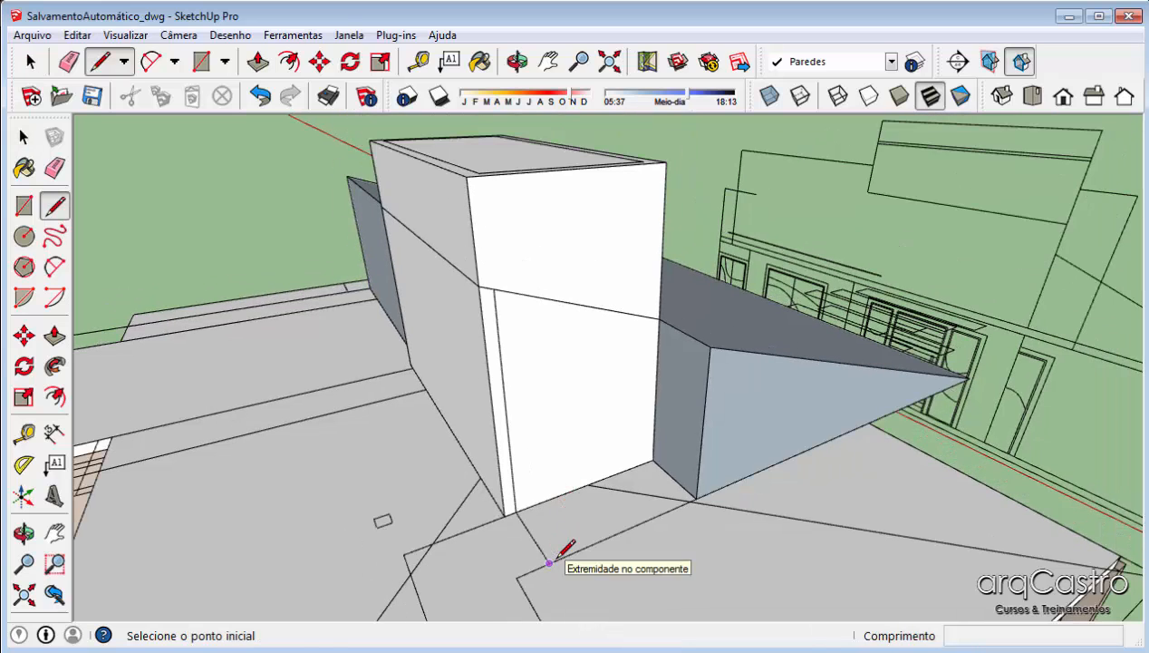
pyautogui.click(549, 562)
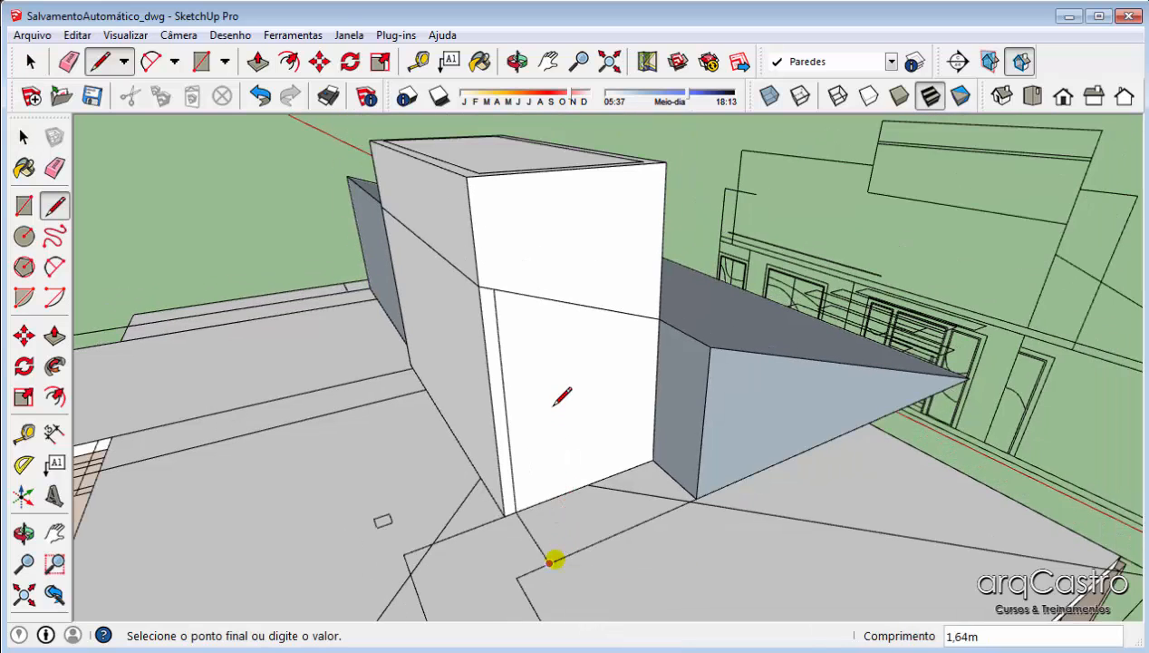
pyautogui.click(552, 299)
pyautogui.click(494, 289)
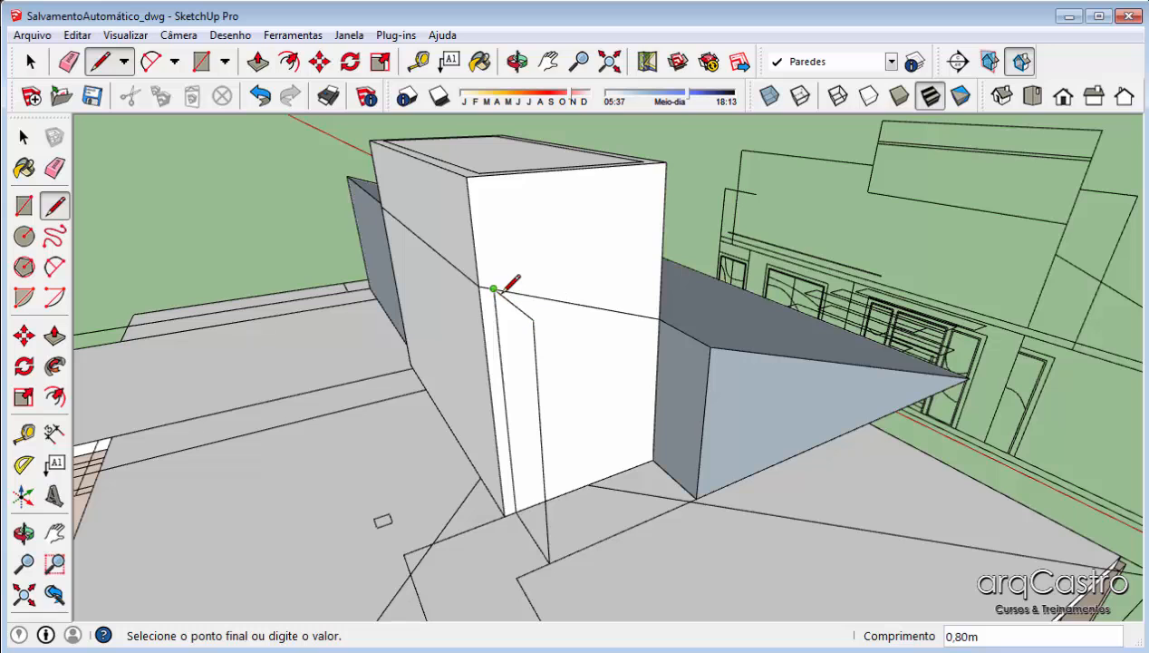
# Draw the roof edge from the extruded gable's top corner to the new vertical line's top to fill the roof strip beside the tower
pyautogui.click(711, 347)
pyautogui.click(534, 320)
pyautogui.moveTo(626, 379); pyautogui.dragTo(513, 355, button='middle')
pyautogui.press('space')
pyautogui.scroll(5, 598, 300)
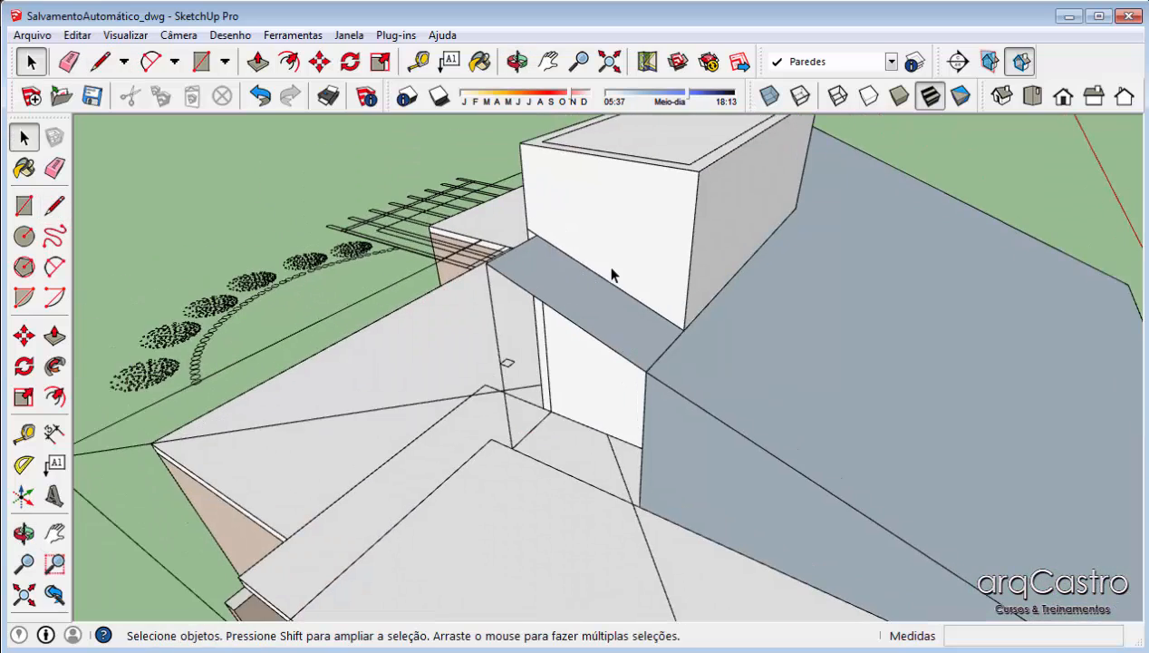
pyautogui.moveTo(587, 323); pyautogui.dragTo(706, 300, button='middle')
pyautogui.scroll(2, 705, 290)
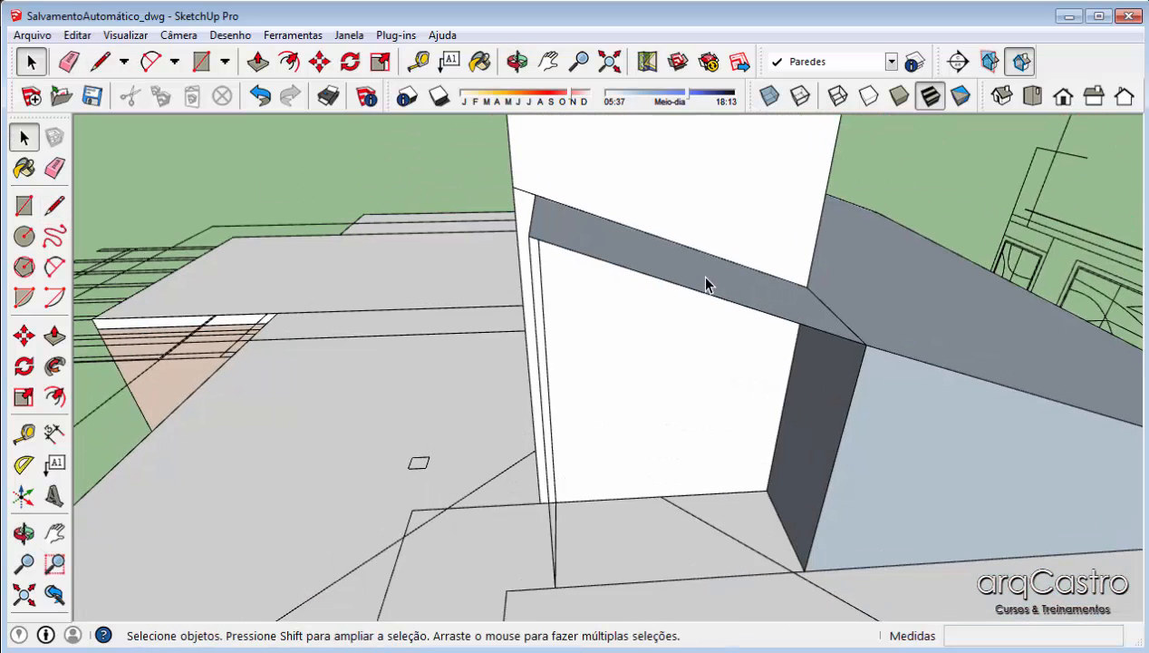
# Inspect the roof strip and the sloped roof face beside the tower to check whether they form one continuous surface
pyautogui.click(706, 279)
pyautogui.click(929, 362)
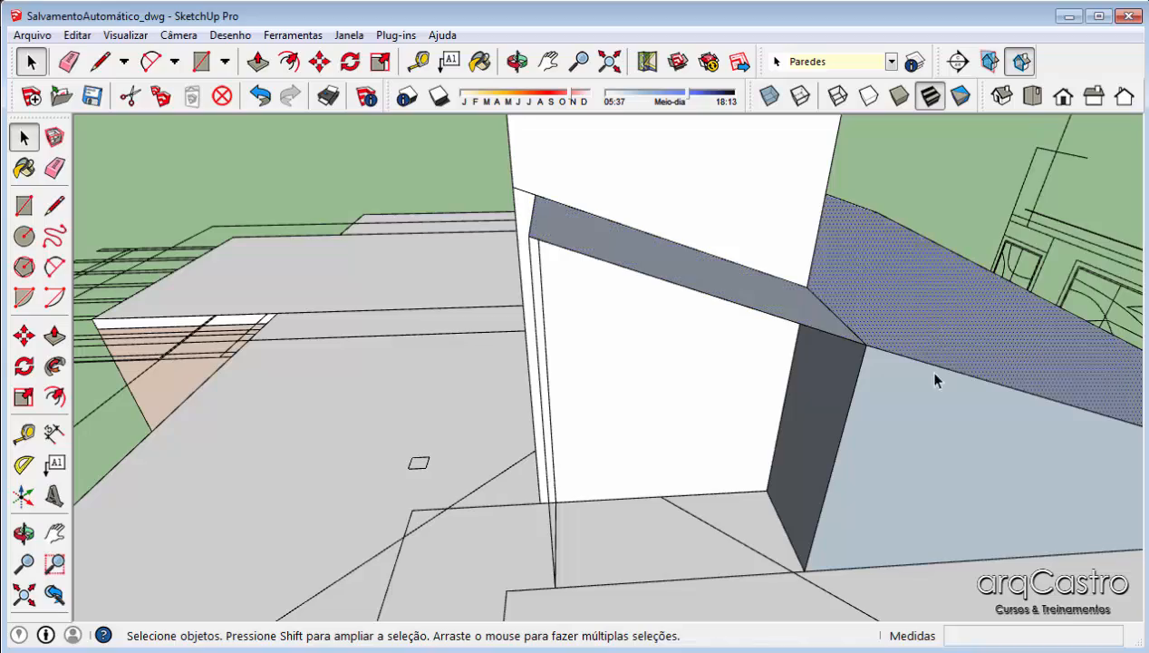
pyautogui.moveTo(924, 368); pyautogui.dragTo(499, 270, button='middle')
pyautogui.click(500, 259)
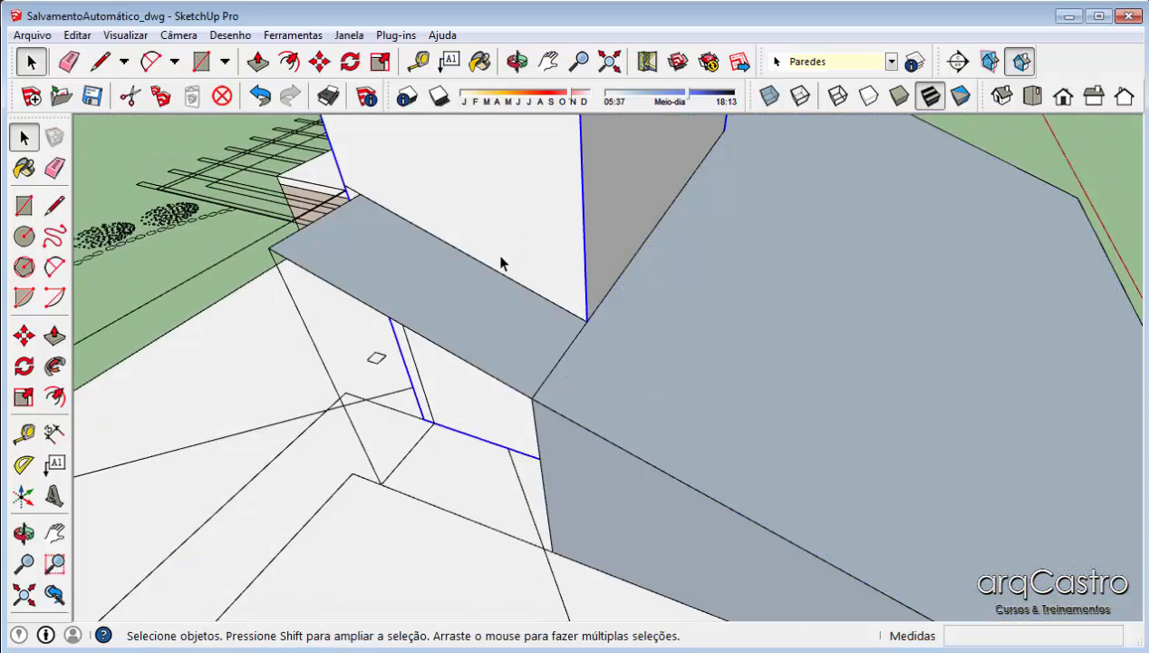
pyautogui.scroll(2, 503, 263)
pyautogui.click(339, 249)
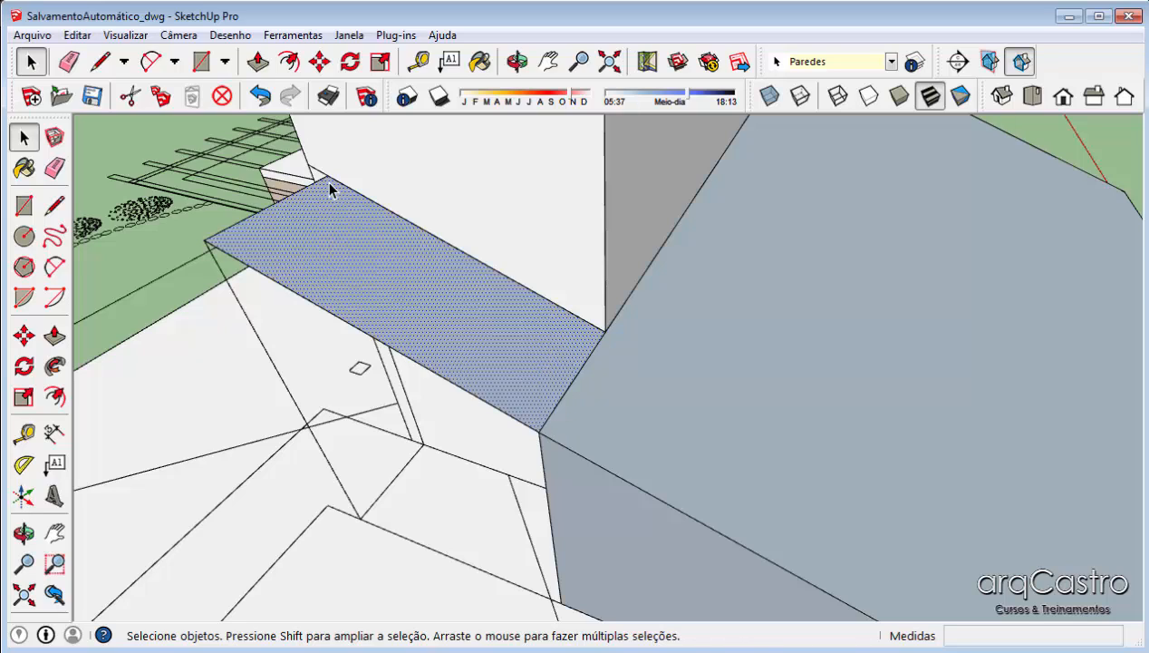
pyautogui.click(653, 451)
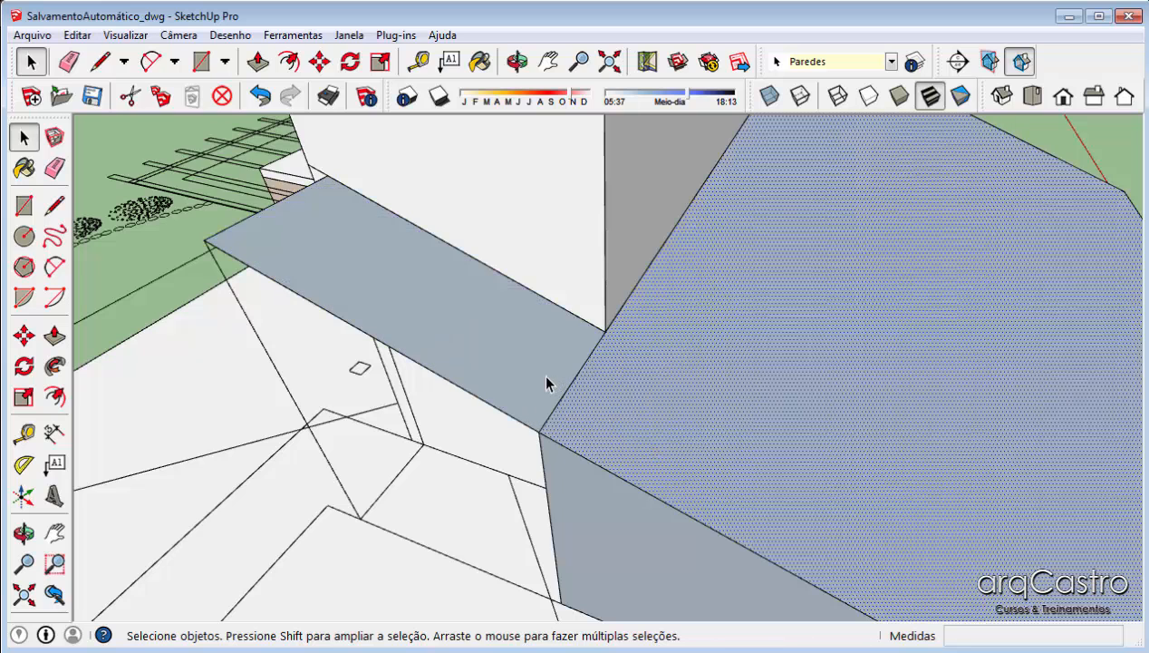
pyautogui.moveTo(545, 383); pyautogui.dragTo(611, 336, button='middle')
# Try erasing the edge shared by the roof strip and the sloped roof face, and undo the erasure
pyautogui.press('e')
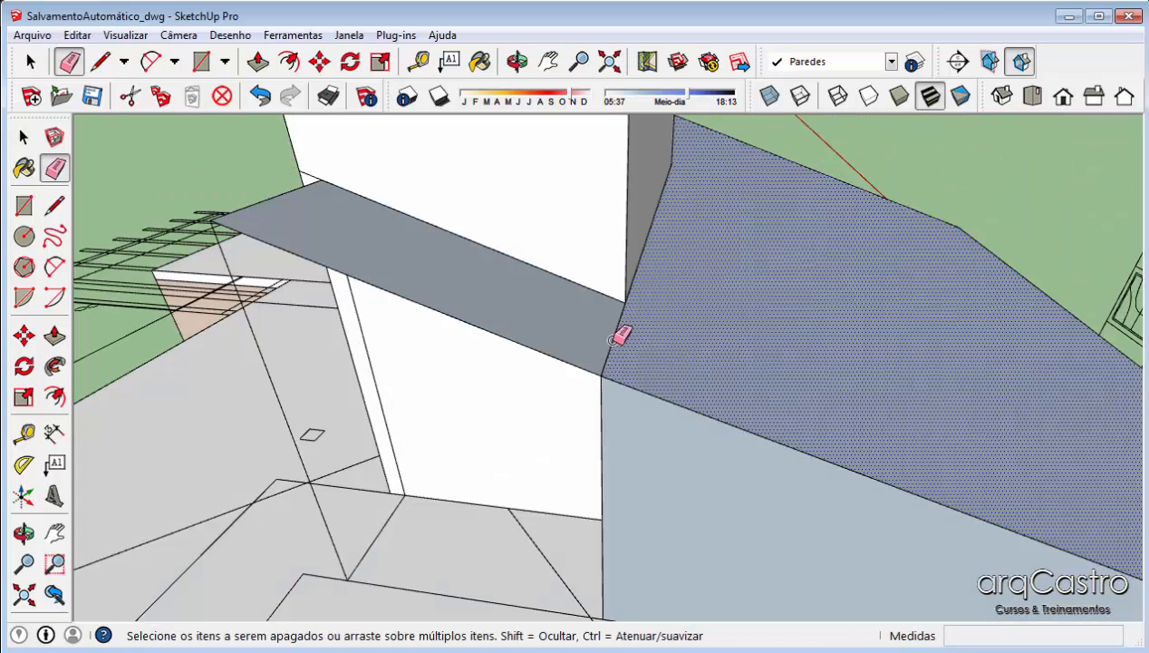
pyautogui.click(617, 326)
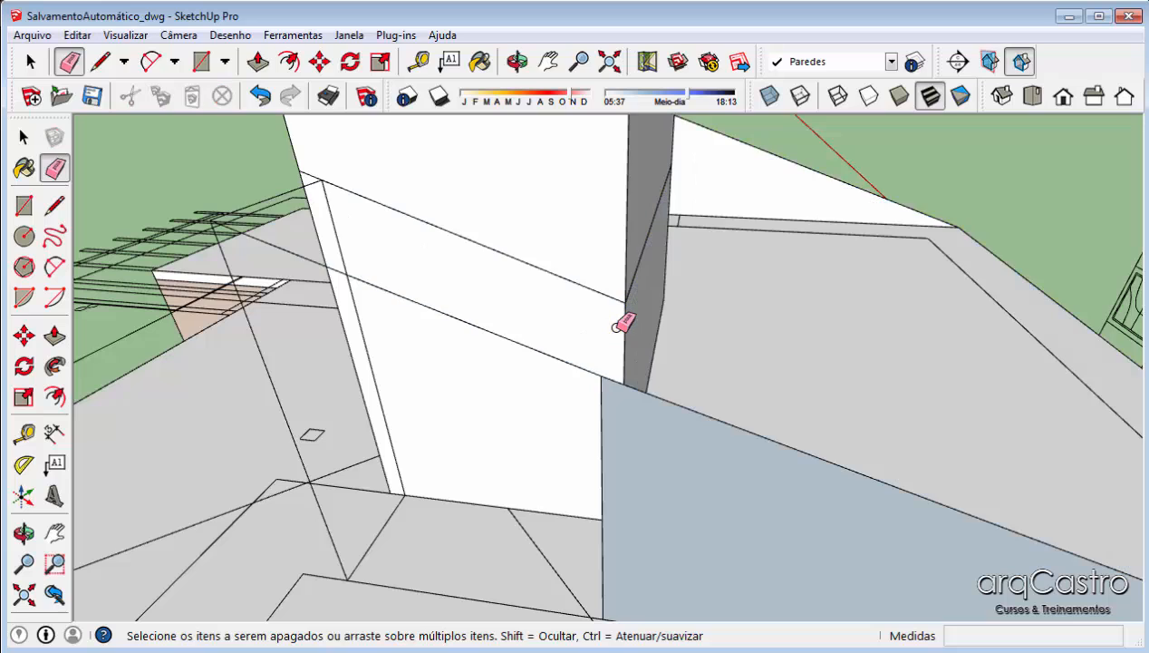
pyautogui.moveTo(603, 361); pyautogui.dragTo(797, 385, button='middle')
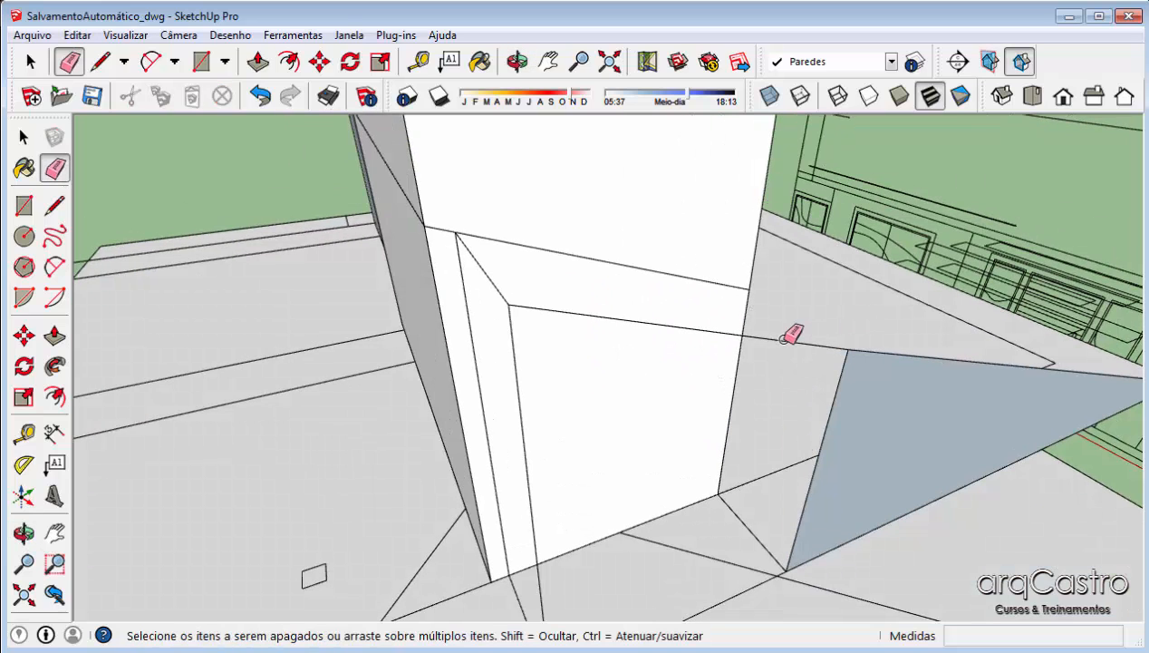
pyautogui.hotkey('ctrl', 'z')
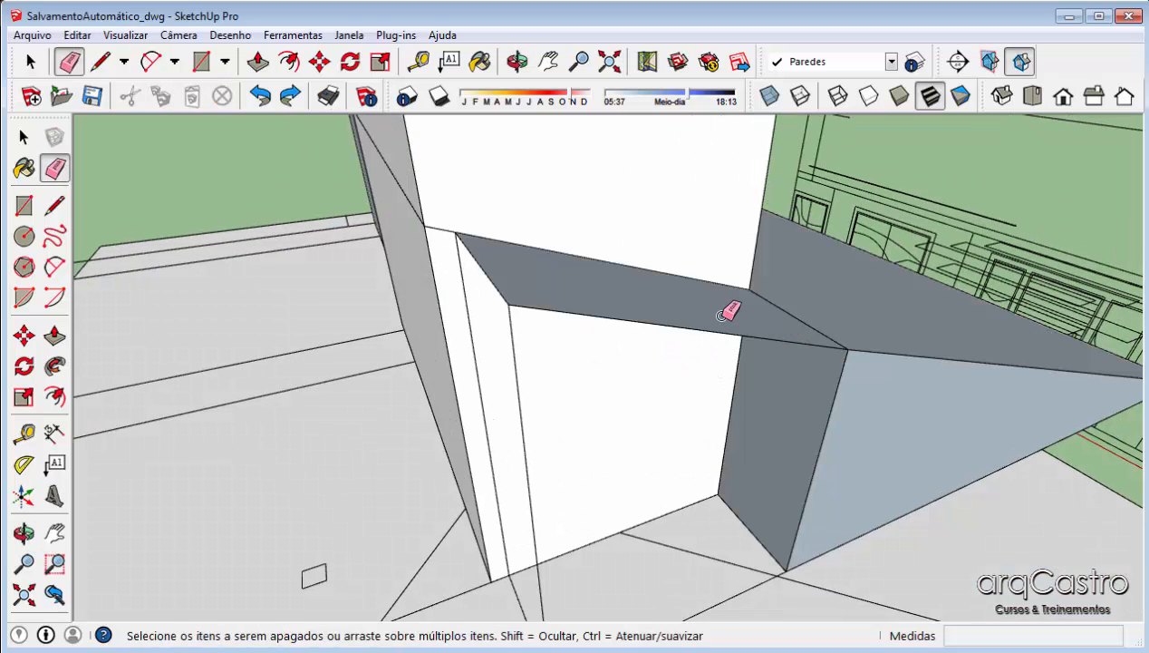
# Undo the roof strip's outer edge and remove the remaining construction lines on and beside the tower's side face
pyautogui.hotkey('ctrl', 'y')
pyautogui.hotkey('ctrl', 'y')
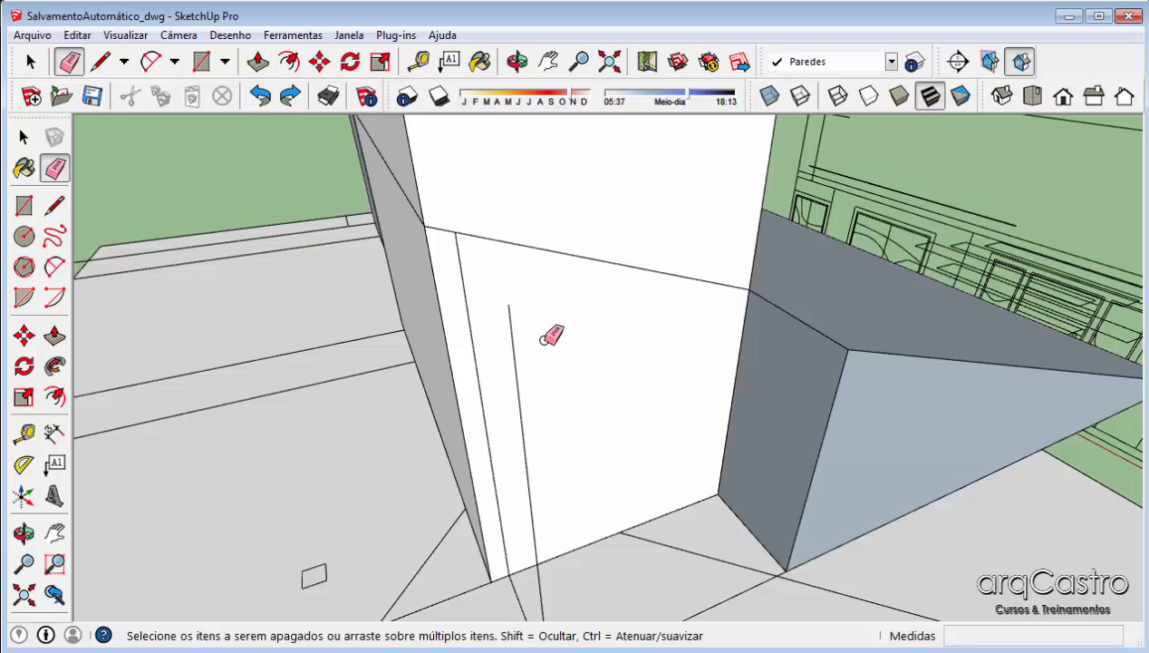
pyautogui.hotkey('ctrl', 'y')
pyautogui.moveTo(505, 279)
pyautogui.mouseDown()
pyautogui.moveTo(487, 231)
pyautogui.moveTo(446, 223)
pyautogui.moveTo(467, 254)
pyautogui.mouseUp()
pyautogui.scroll(-1, 466, 254)
# Push the gable's triangular face back 0.78 m until it is flush with the tower's side face
pyautogui.press('space')
pyautogui.press('p')
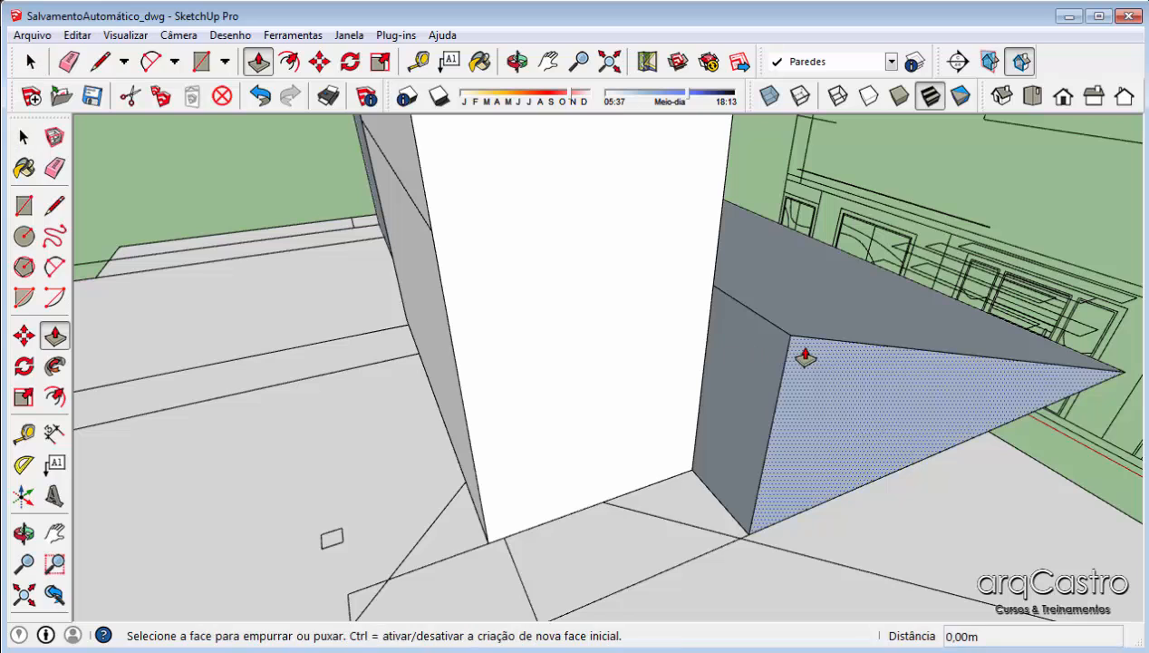
pyautogui.click(787, 357)
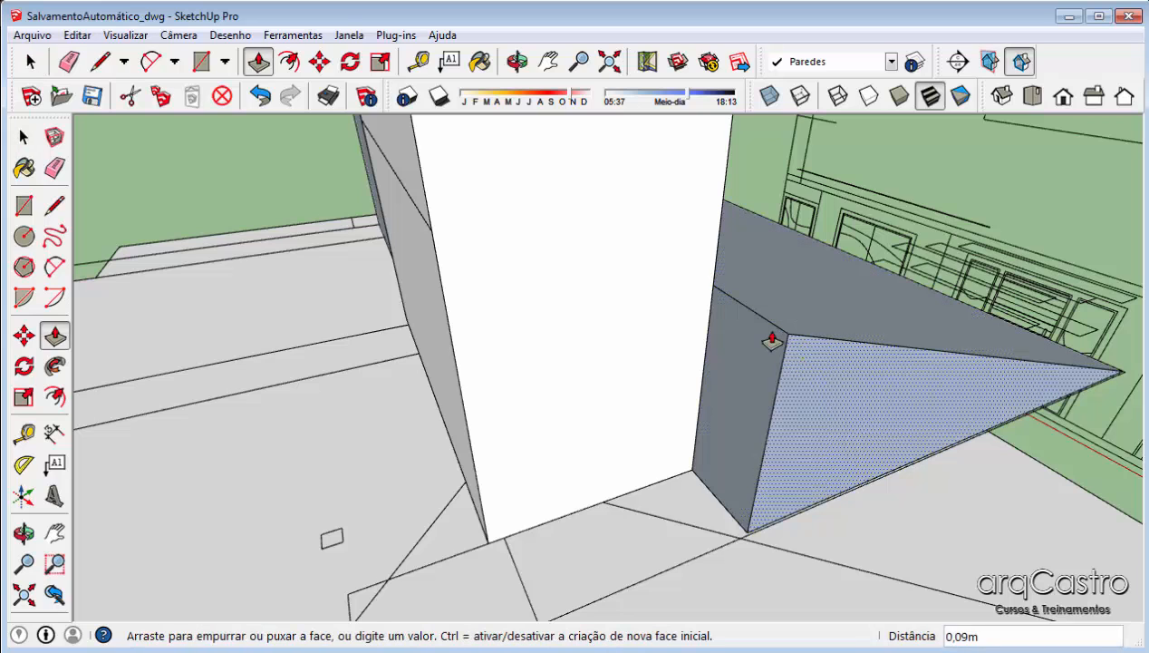
pyautogui.click(717, 272)
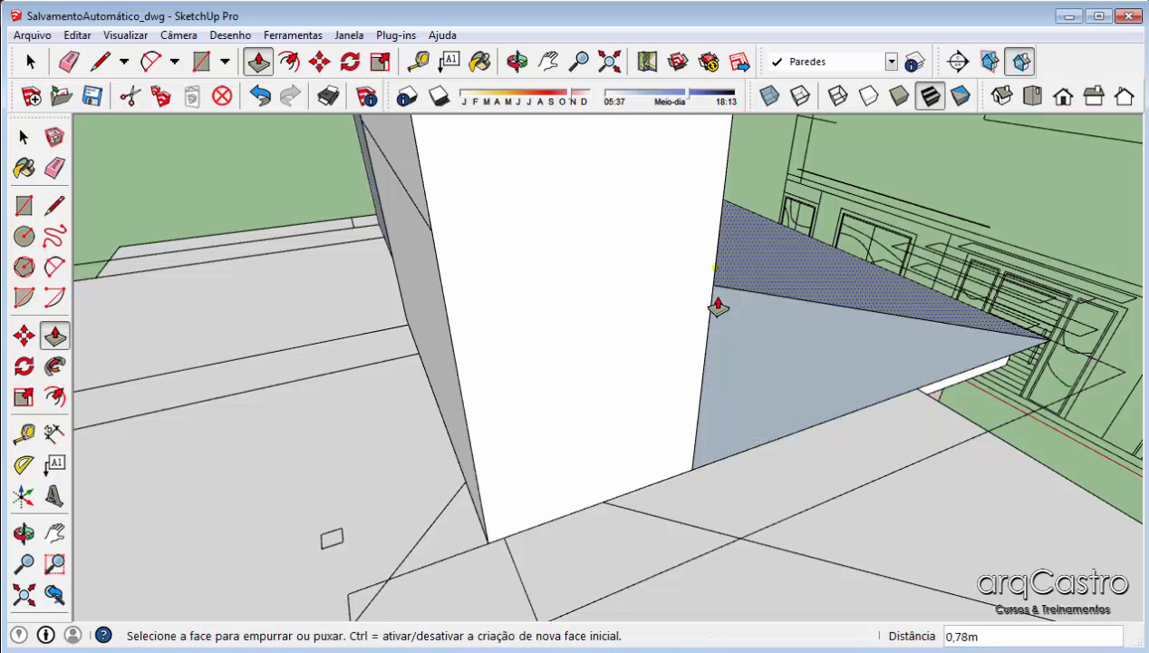
# Draw a line about 1.95 m long across the tower's side face, continuing the gable's slope from its top corner to the far edge
pyautogui.moveTo(717, 306); pyautogui.dragTo(547, 375, button='middle')
pyautogui.press('space')
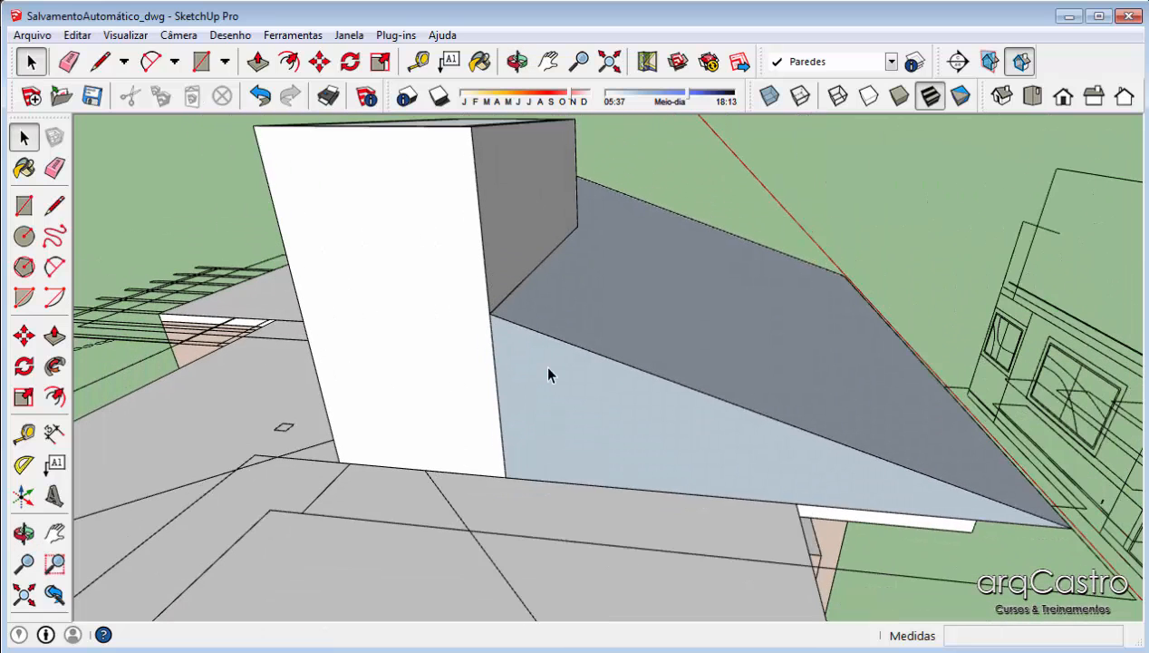
pyautogui.press('l')
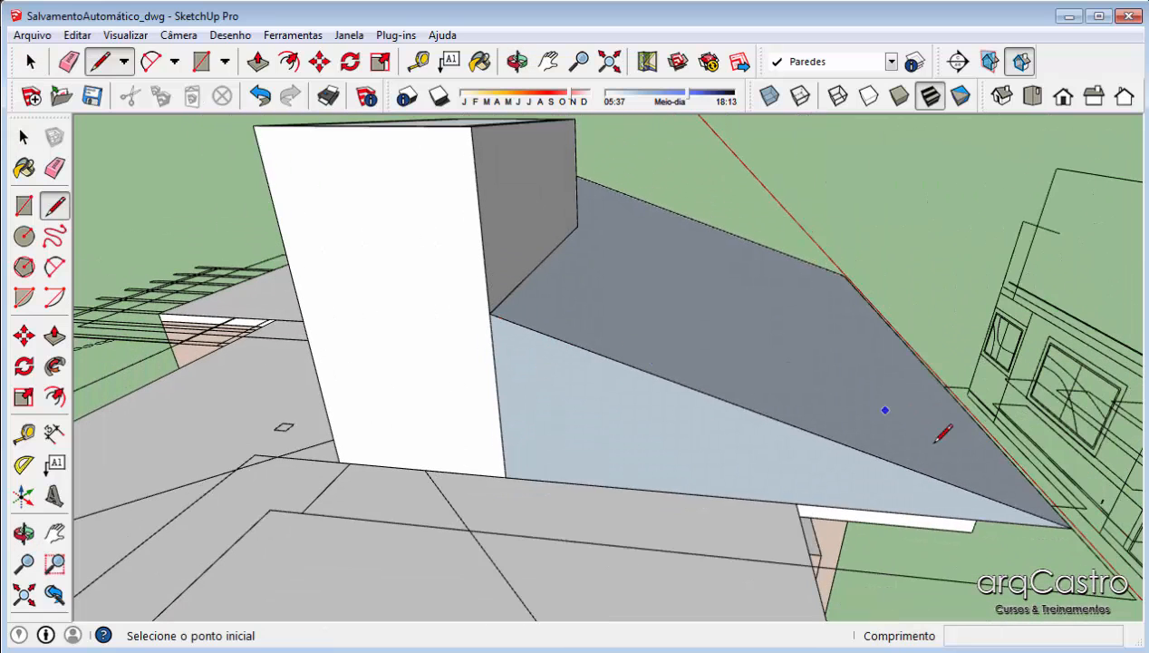
pyautogui.click(490, 313)
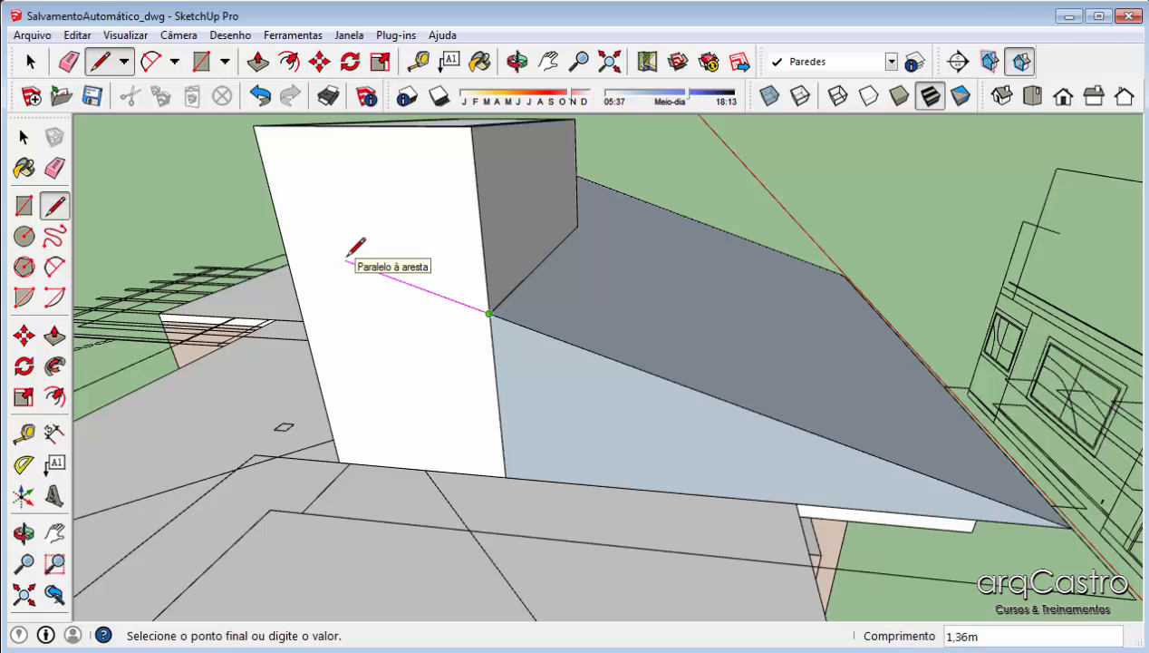
pyautogui.scroll(5, 356, 246)
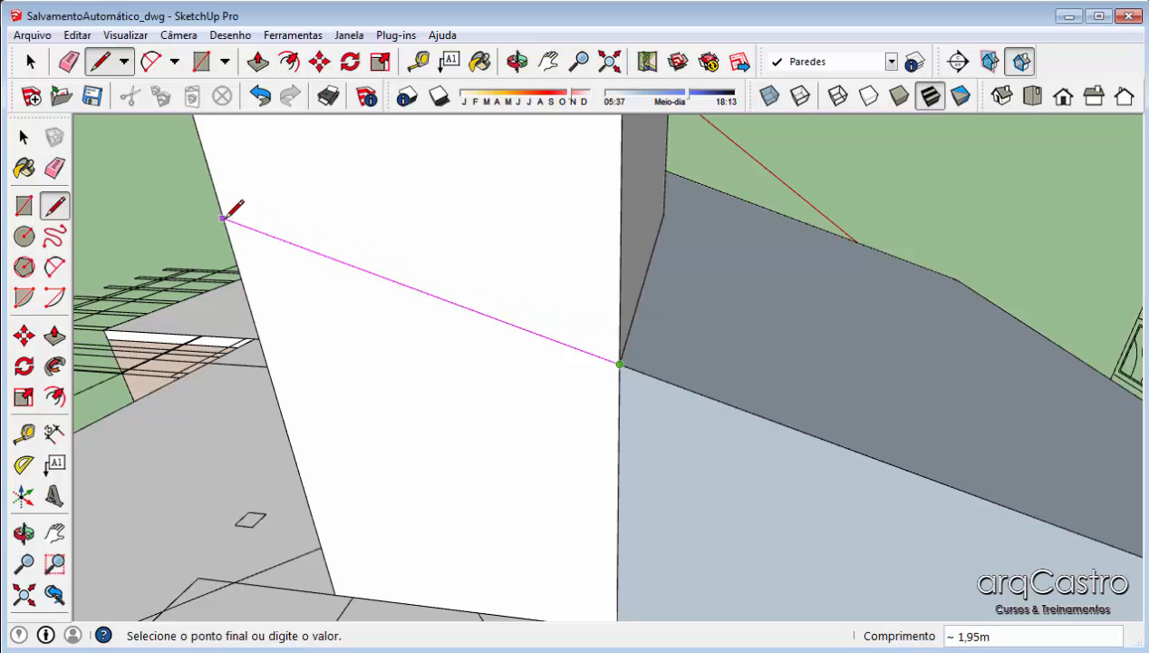
pyautogui.moveTo(234, 223)
pyautogui.mouseDown(button='middle')
pyautogui.moveTo(512, 263)
pyautogui.moveTo(506, 284)
pyautogui.moveTo(647, 379)
pyautogui.moveTo(580, 309)
pyautogui.mouseUp(button='middle')
pyautogui.press('space')
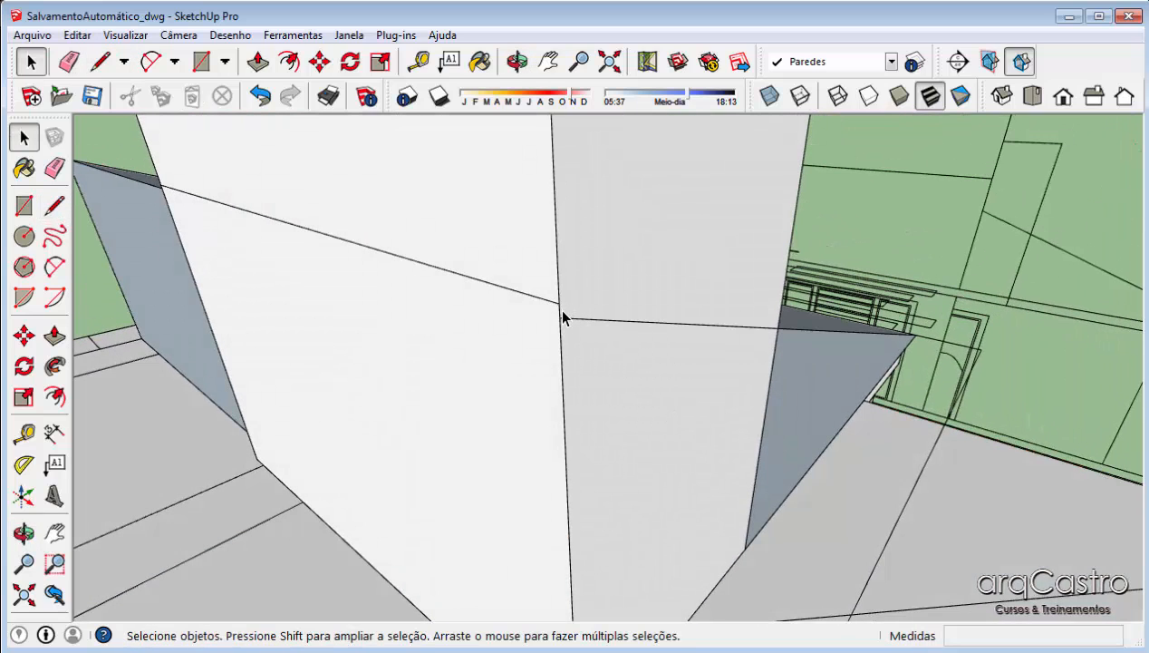
# Erase the leftover sloped line on the tower's adjoining face
pyautogui.press('e')
pyautogui.moveTo(497, 284); pyautogui.dragTo(497, 288)
pyautogui.press('space')
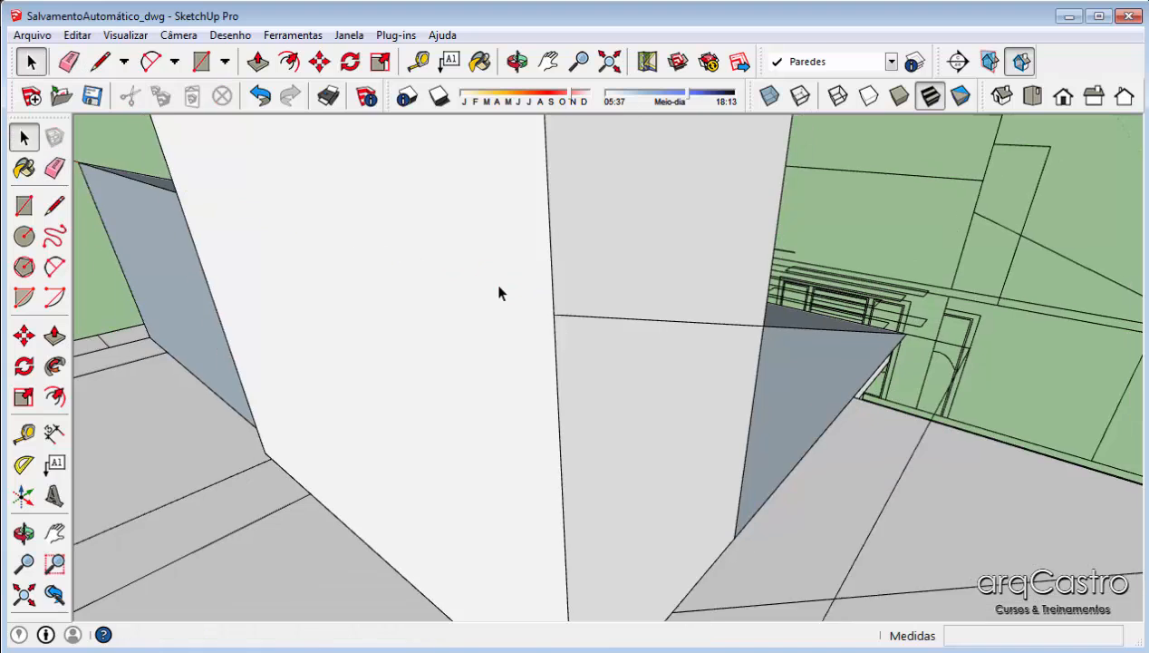
# Draw a vertical line about 2.36 m high on the tower's side face, from the outline intersection at its base to the sloped line
pyautogui.scroll(-5, 497, 290)
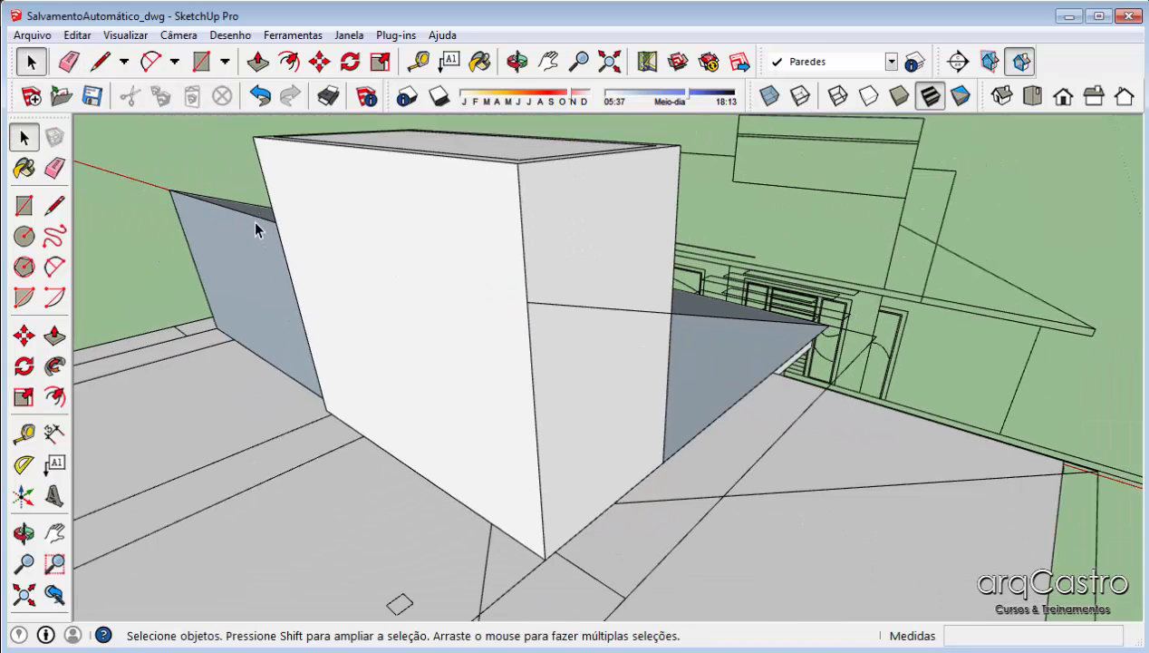
pyautogui.moveTo(544, 287); pyautogui.dragTo(555, 263, button='middle')
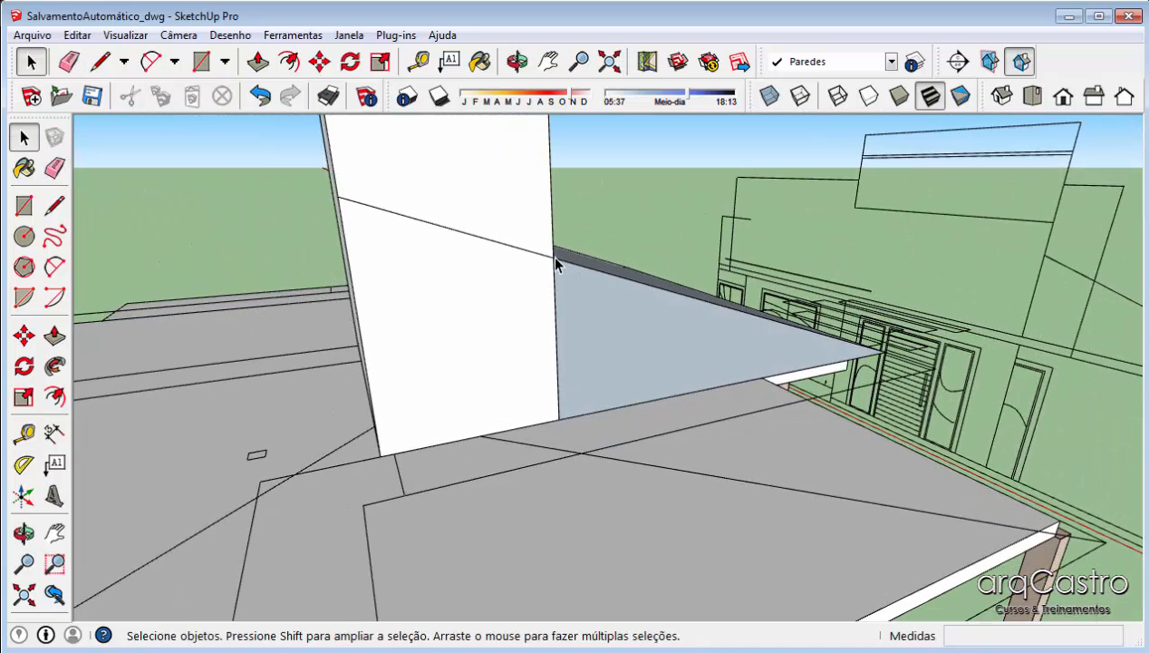
pyautogui.press('l')
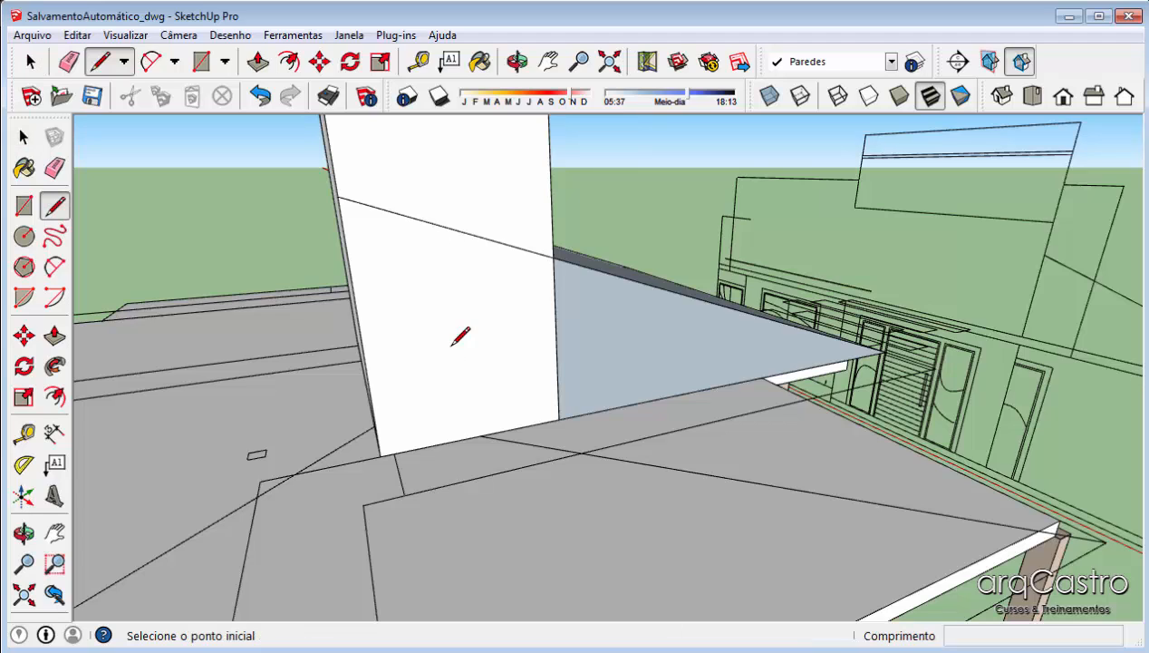
pyautogui.click(393, 451)
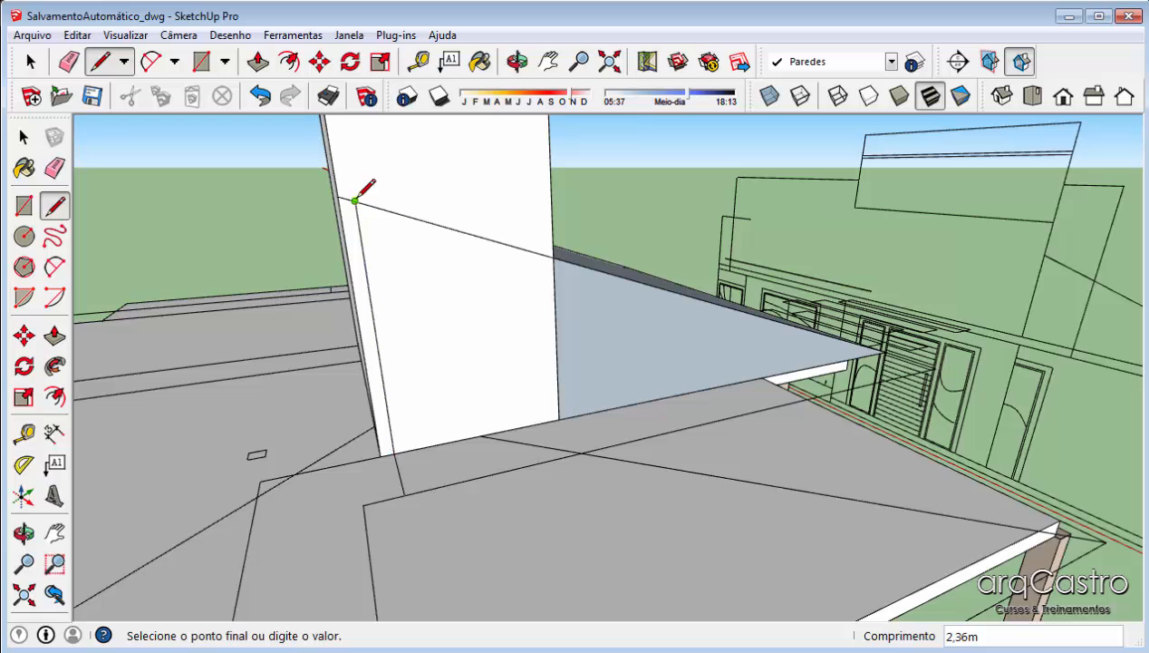
pyautogui.moveTo(453, 458); pyautogui.dragTo(569, 487, button='middle')
pyautogui.press('space')
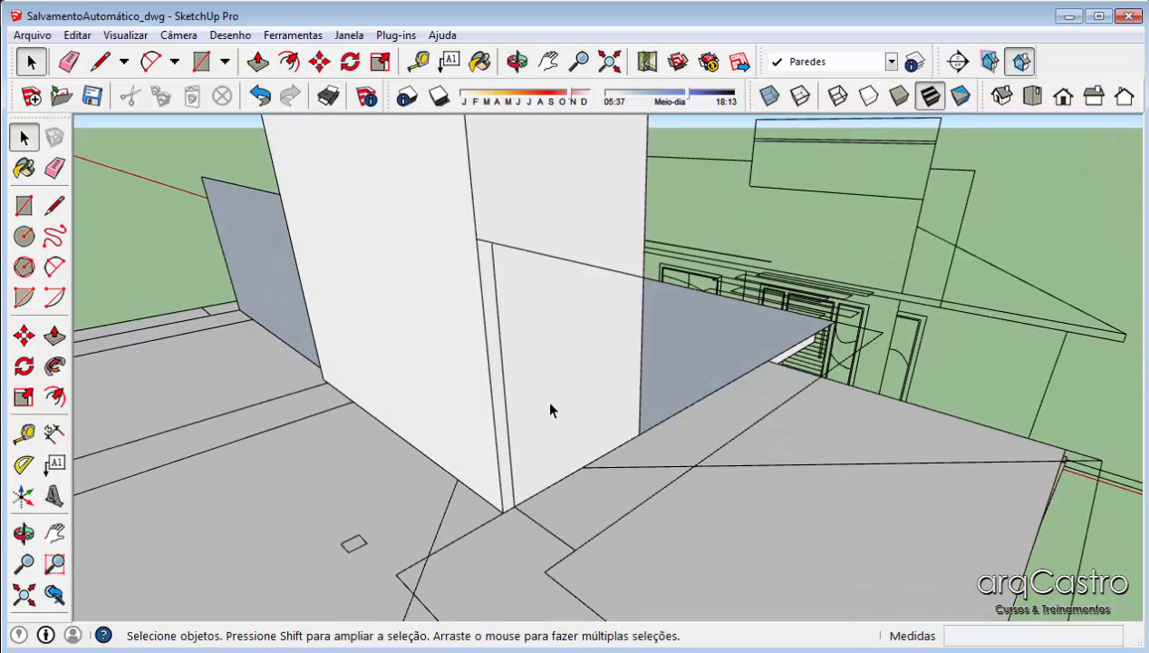
# Draw a vertical line up from the roof outline corner and join its top to the tower's vertical line with a 0.80 m line
pyautogui.press('l')
pyautogui.click(575, 550)
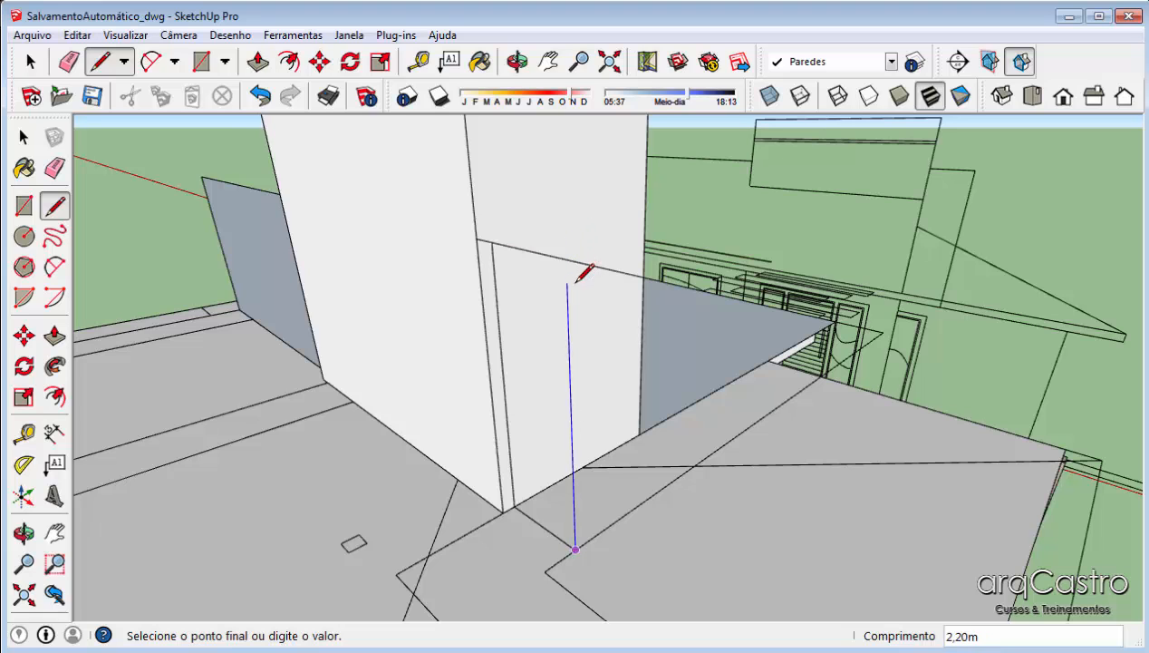
pyautogui.moveTo(570, 271); pyautogui.dragTo(535, 299, button='middle')
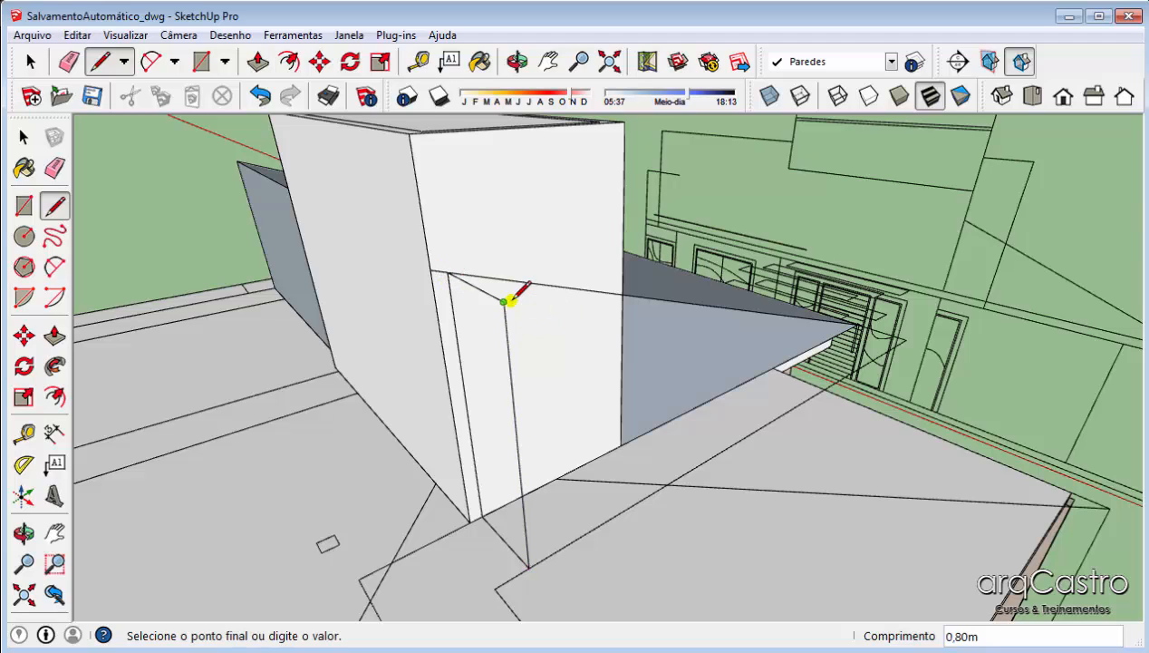
pyautogui.press('space')
# Extrude the gable's triangular face outward from the tower to the roof outline
pyautogui.press('p')
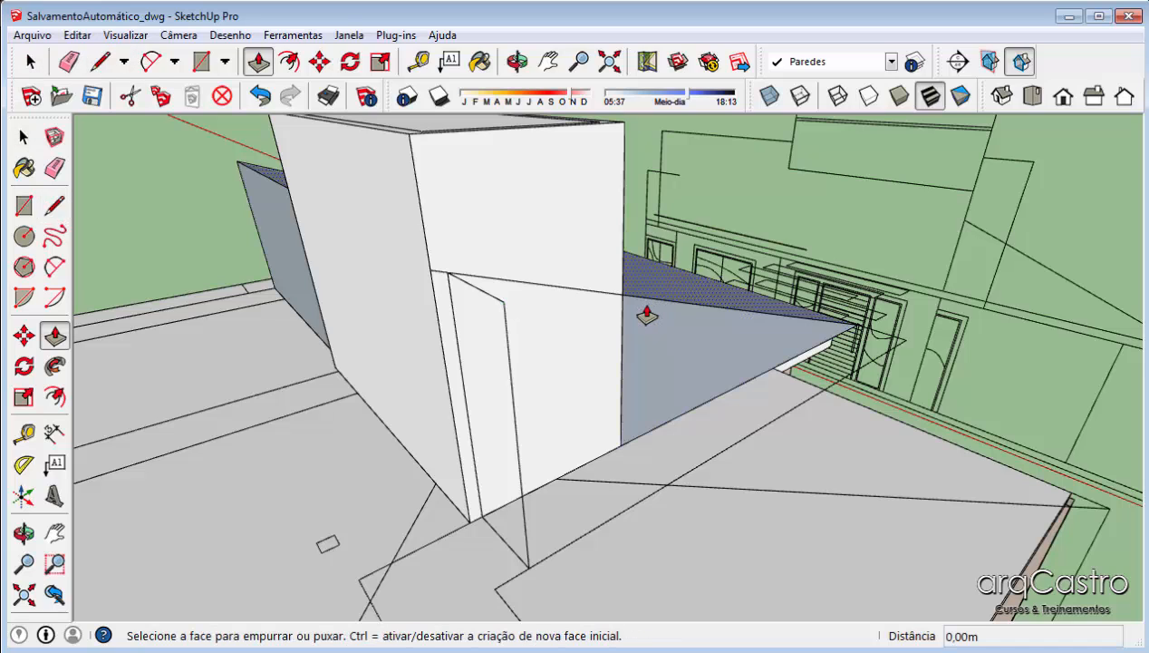
pyautogui.click(647, 315)
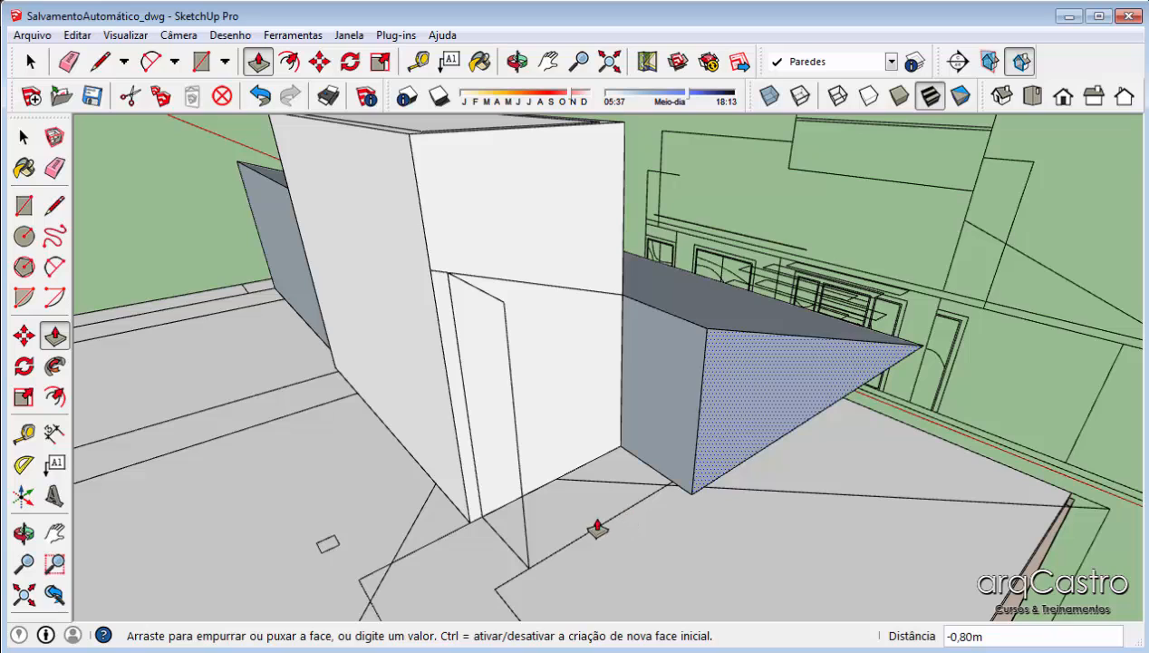
pyautogui.press('Escape')
pyautogui.click(662, 414)
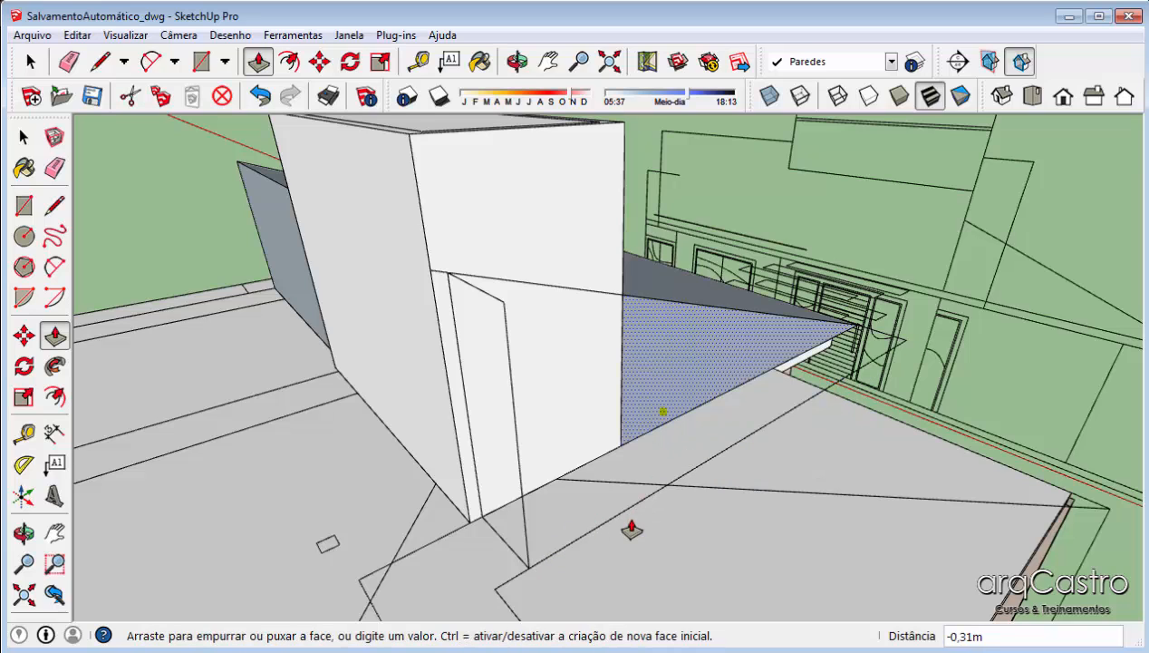
pyautogui.press('Escape')
pyautogui.click(631, 419)
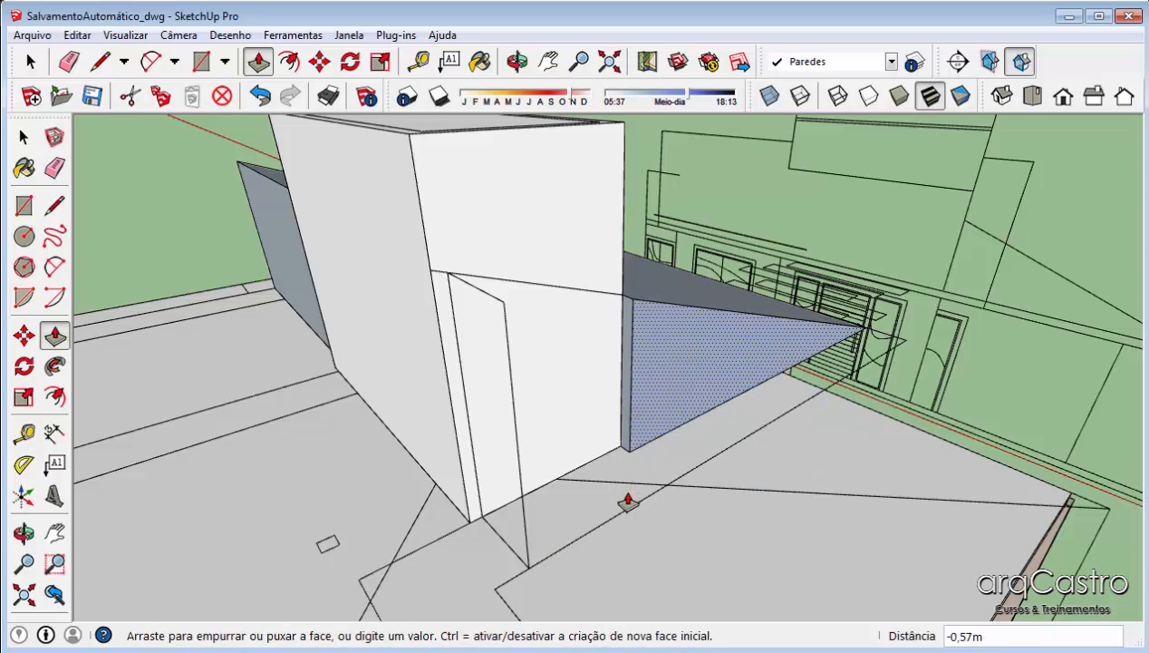
pyautogui.click(640, 473)
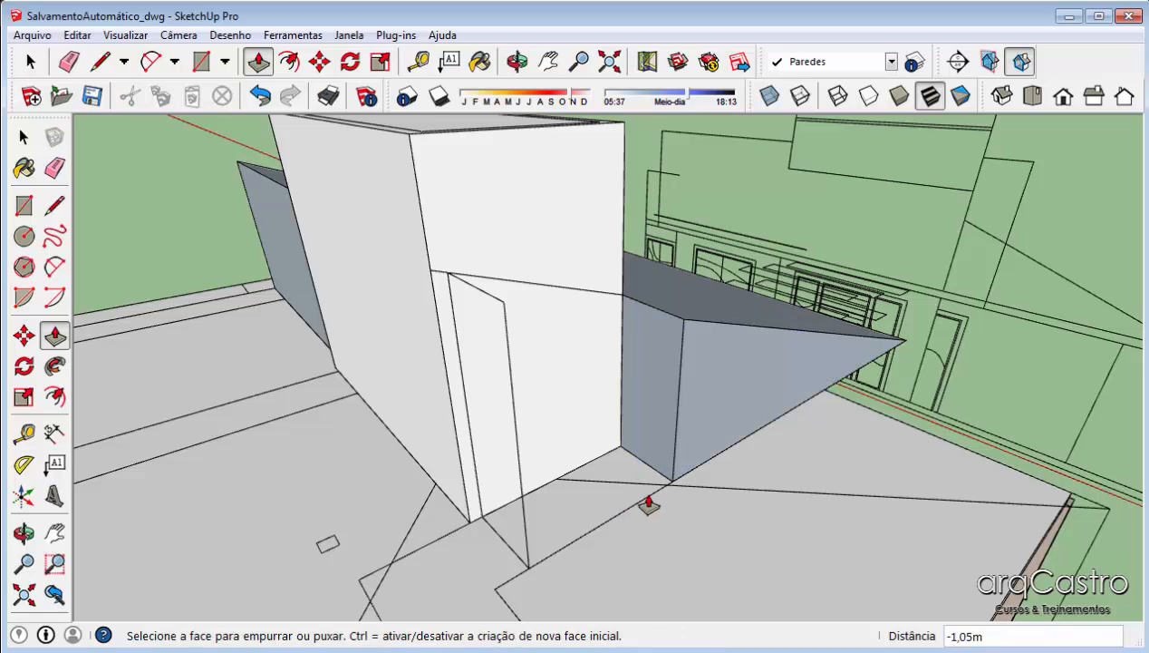
# Draw the roof edge from the free-standing vertical line's top to the extruded gable's top corner, closing the strip beside the tower
pyautogui.press('l')
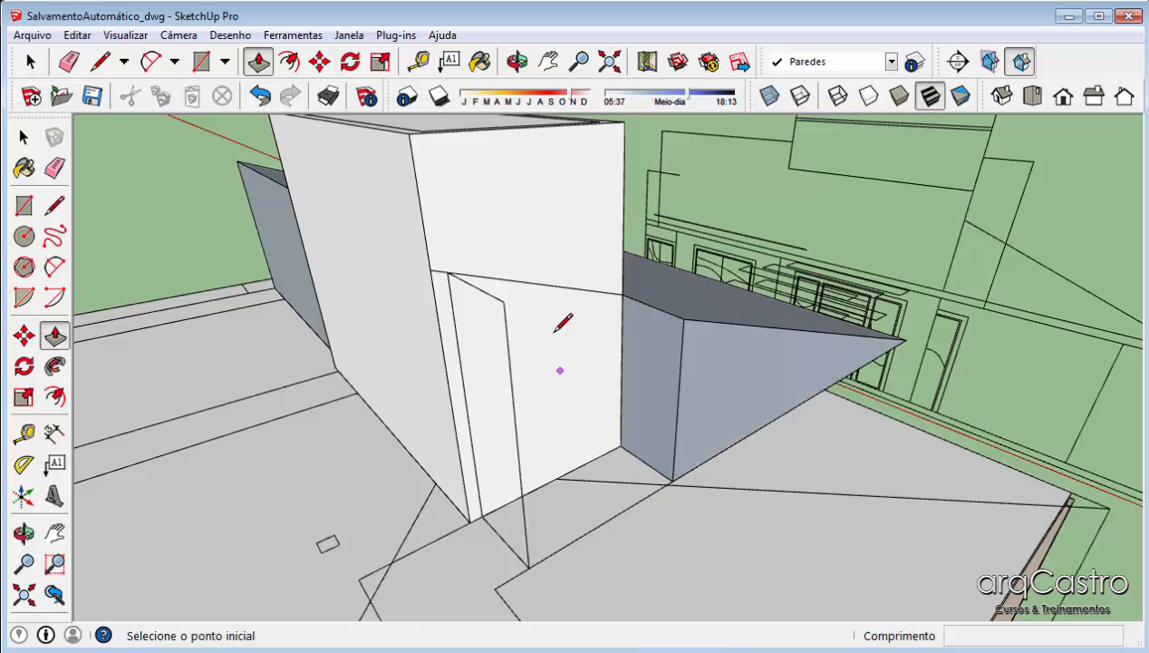
pyautogui.click(504, 301)
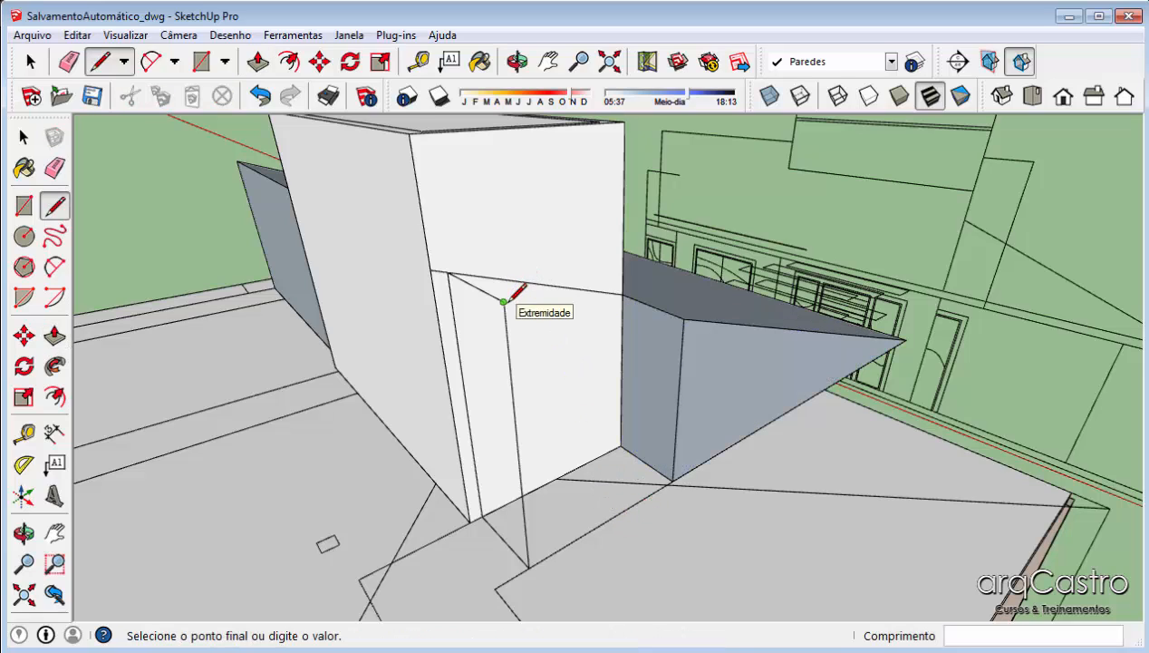
pyautogui.click(684, 318)
pyautogui.press('space')
# Erase the edge between the roof strip and the sloped roof to merge them, and select the combined face to check it
pyautogui.moveTo(662, 366)
pyautogui.mouseDown(button='middle')
pyautogui.moveTo(459, 395)
pyautogui.moveTo(444, 371)
pyautogui.moveTo(541, 390)
pyautogui.mouseUp(button='middle')
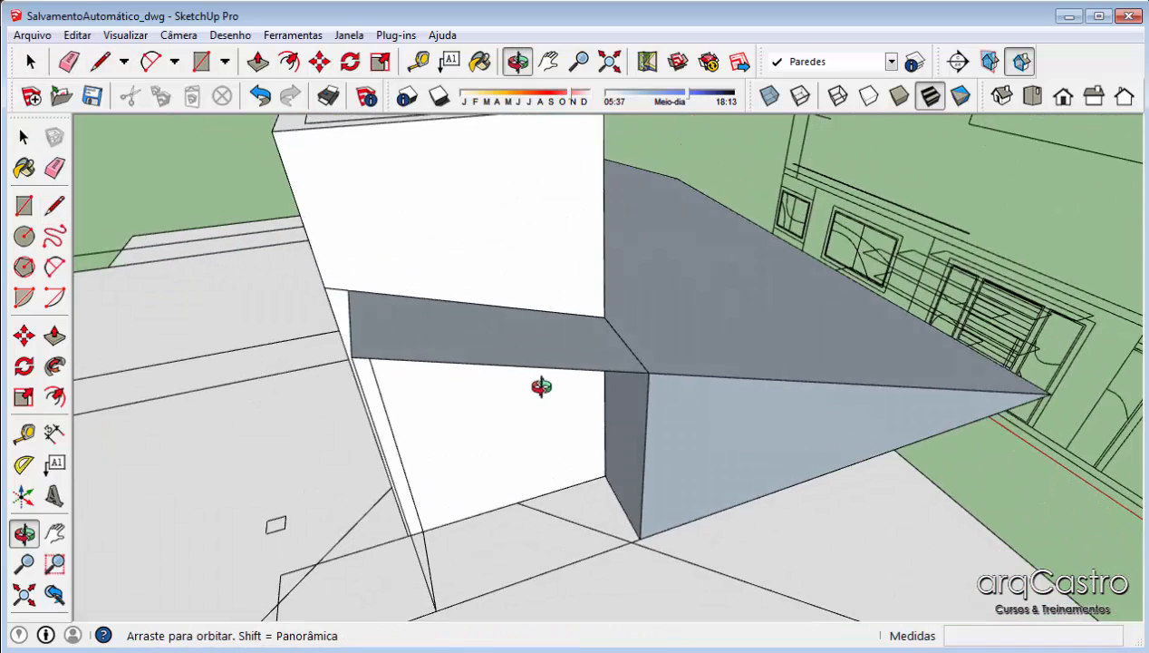
pyautogui.scroll(3, 654, 303)
pyautogui.press('e')
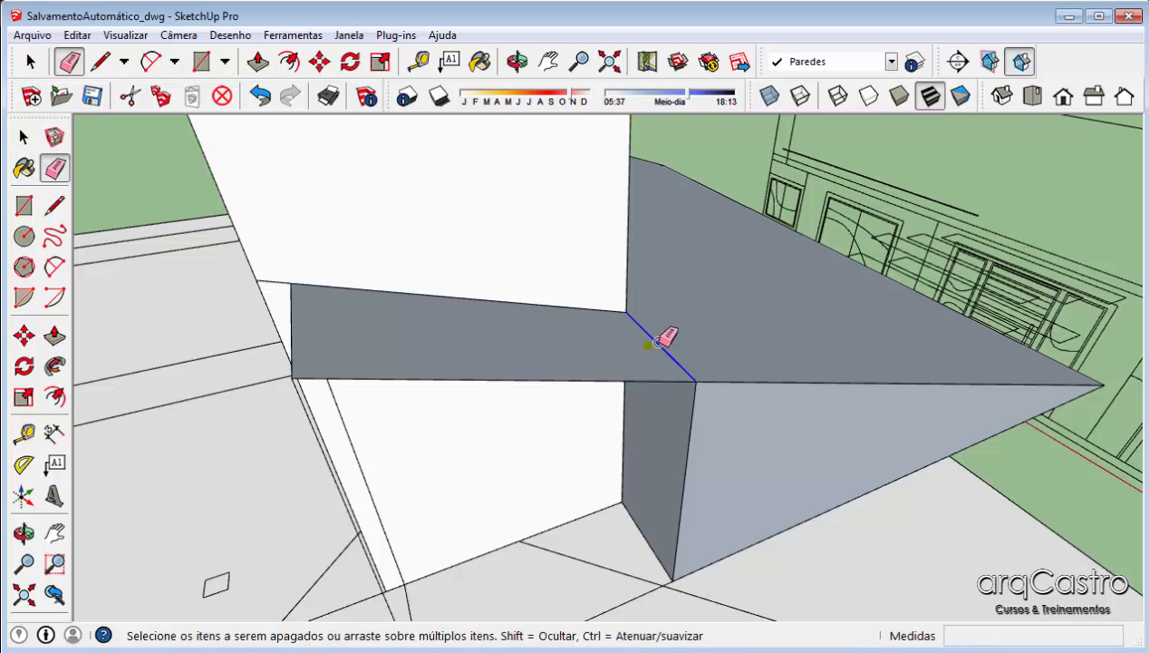
pyautogui.click(666, 337)
pyautogui.moveTo(662, 334)
pyautogui.mouseDown(button='middle')
pyautogui.moveTo(838, 461)
pyautogui.moveTo(308, 441)
pyautogui.mouseUp(button='middle')
pyautogui.press('space')
pyautogui.click(524, 272)
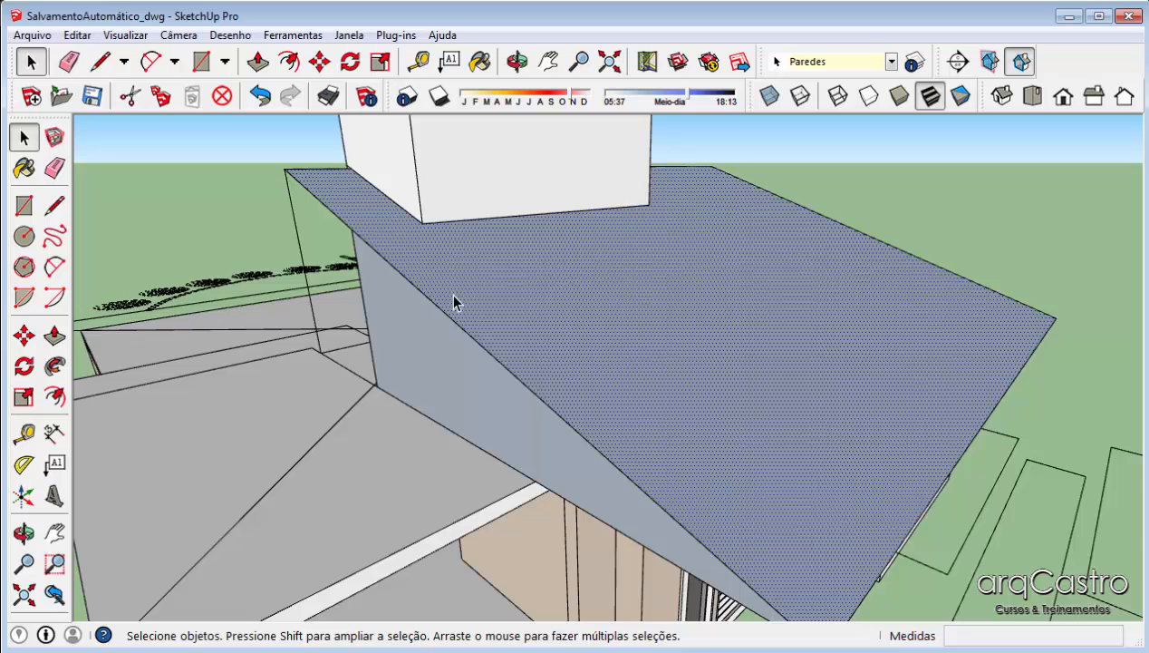
# Undo the erasure of the edge between the roof strip and the sloped roof, and erase that edge again
pyautogui.moveTo(453, 302); pyautogui.dragTo(798, 357, button='middle')
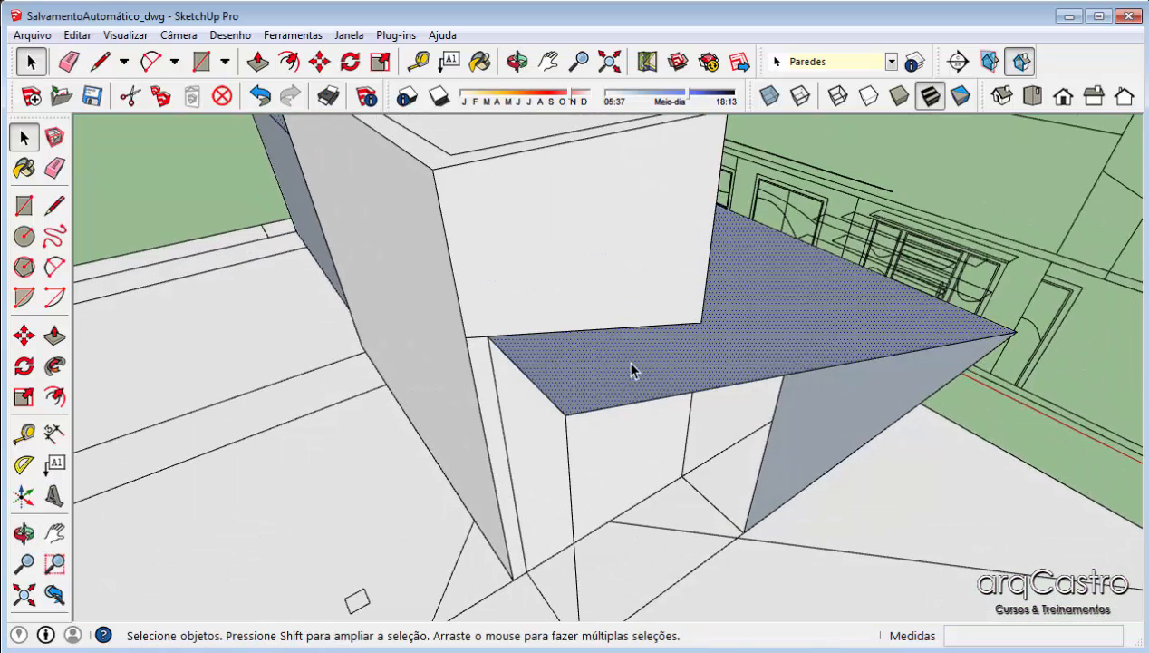
pyautogui.hotkey('ctrl', 'z')
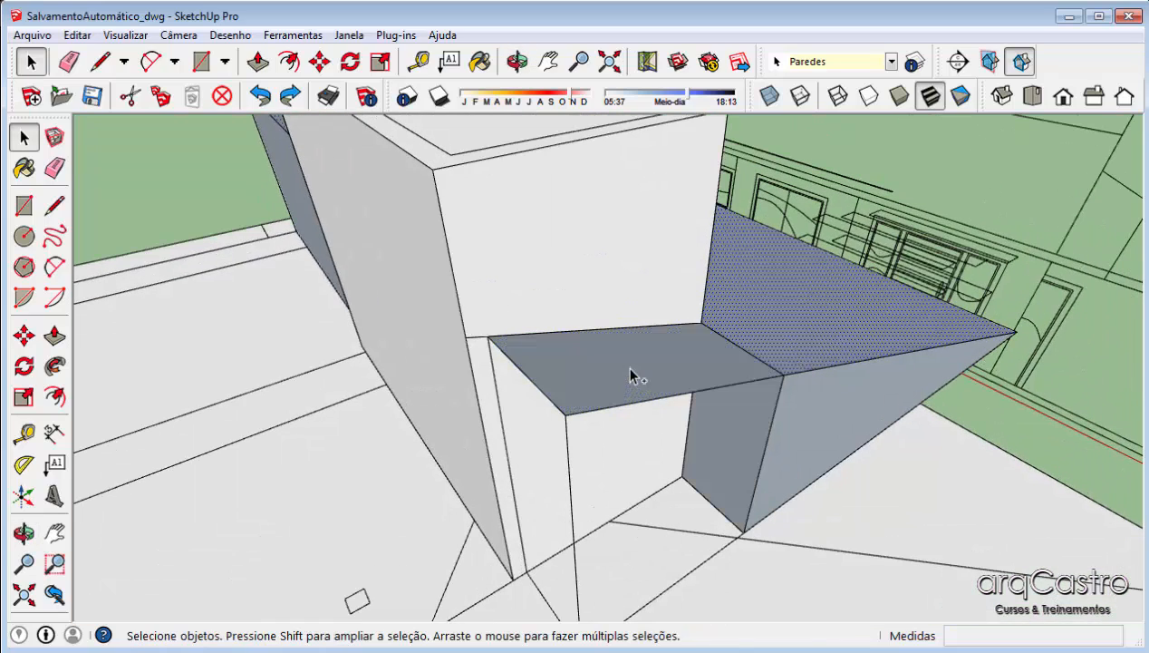
pyautogui.moveTo(642, 357)
pyautogui.mouseDown(button='middle')
pyautogui.moveTo(588, 339)
pyautogui.moveTo(827, 341)
pyautogui.mouseUp(button='middle')
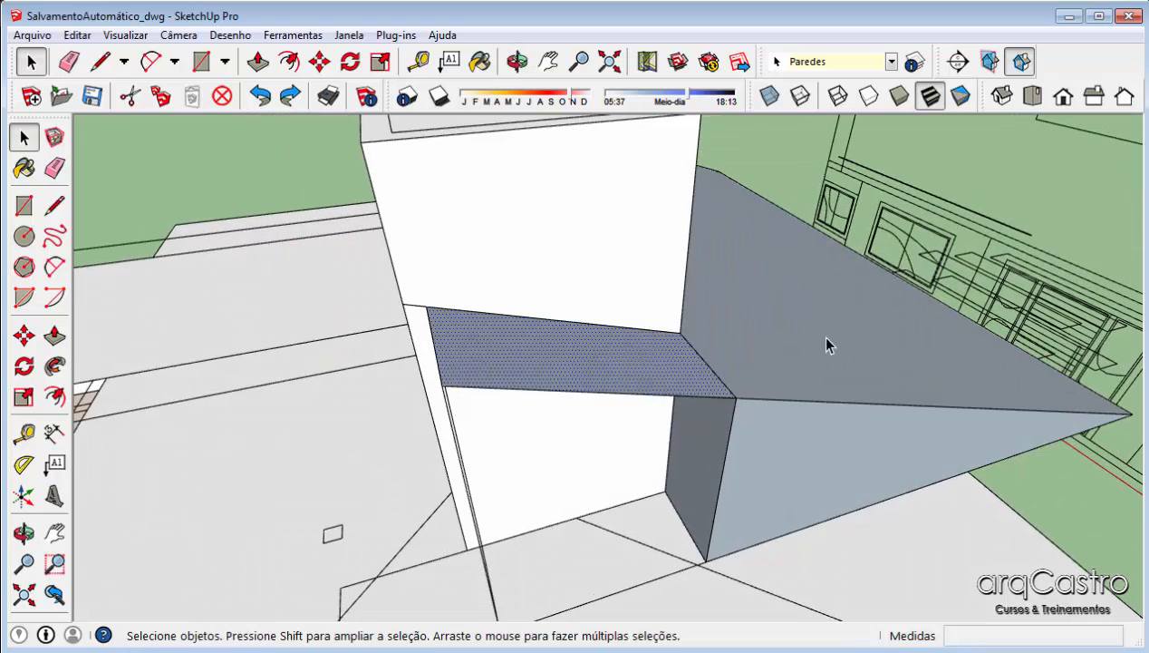
pyautogui.click(827, 342)
pyautogui.press('e')
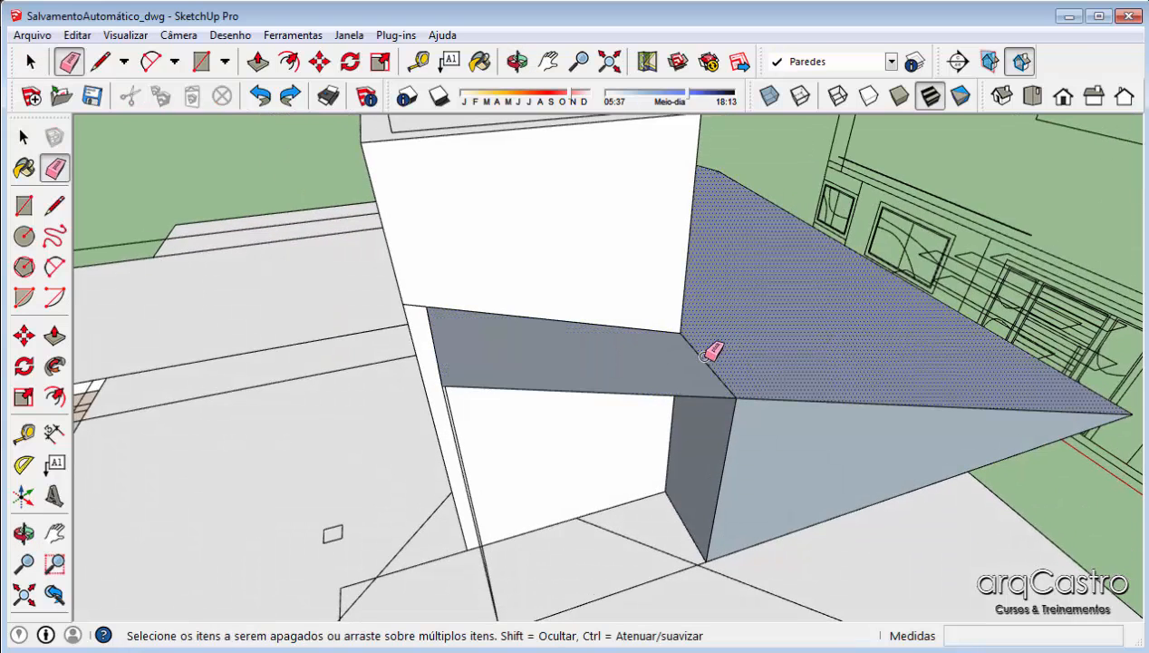
pyautogui.click(712, 355)
pyautogui.moveTo(700, 359)
pyautogui.mouseDown(button='middle')
pyautogui.moveTo(764, 442)
pyautogui.moveTo(833, 444)
pyautogui.mouseUp(button='middle')
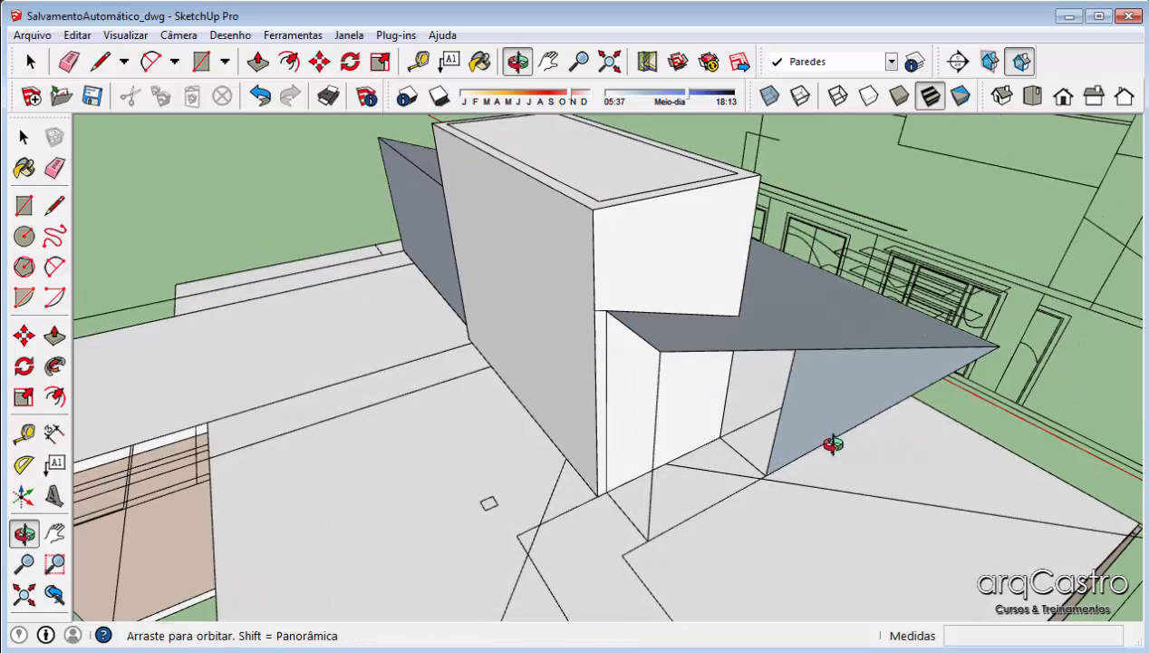
# Erase the free-standing vertical line and the gable's inner vertical edge beneath the sloped roof
pyautogui.press('space')
pyautogui.press('e')
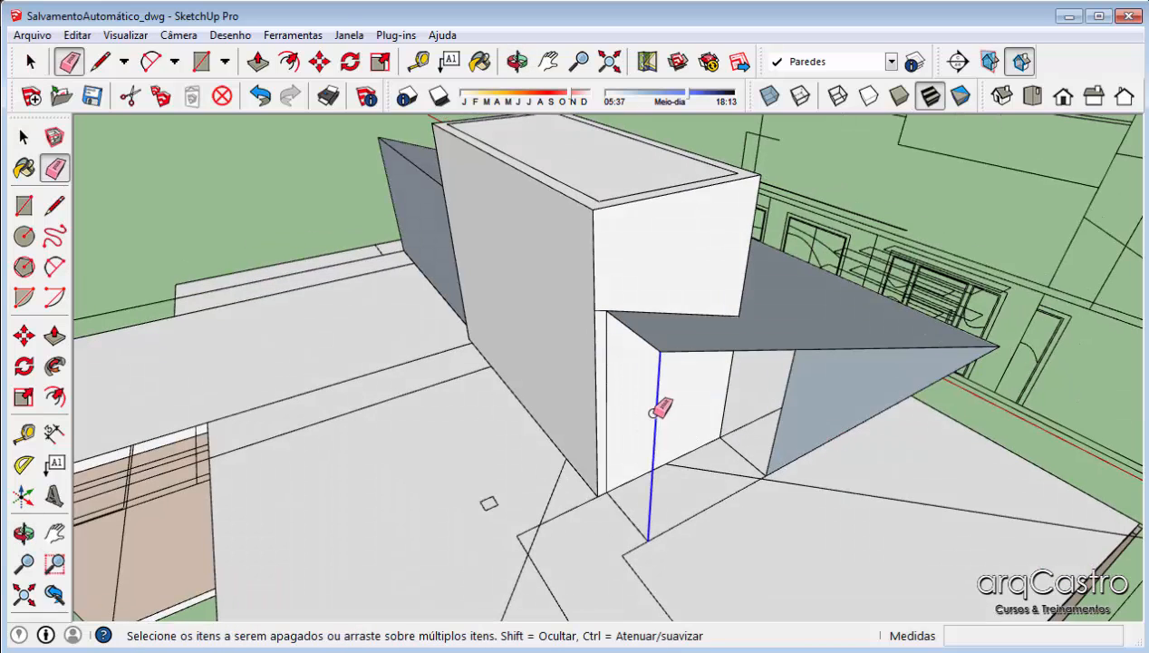
pyautogui.click(655, 410)
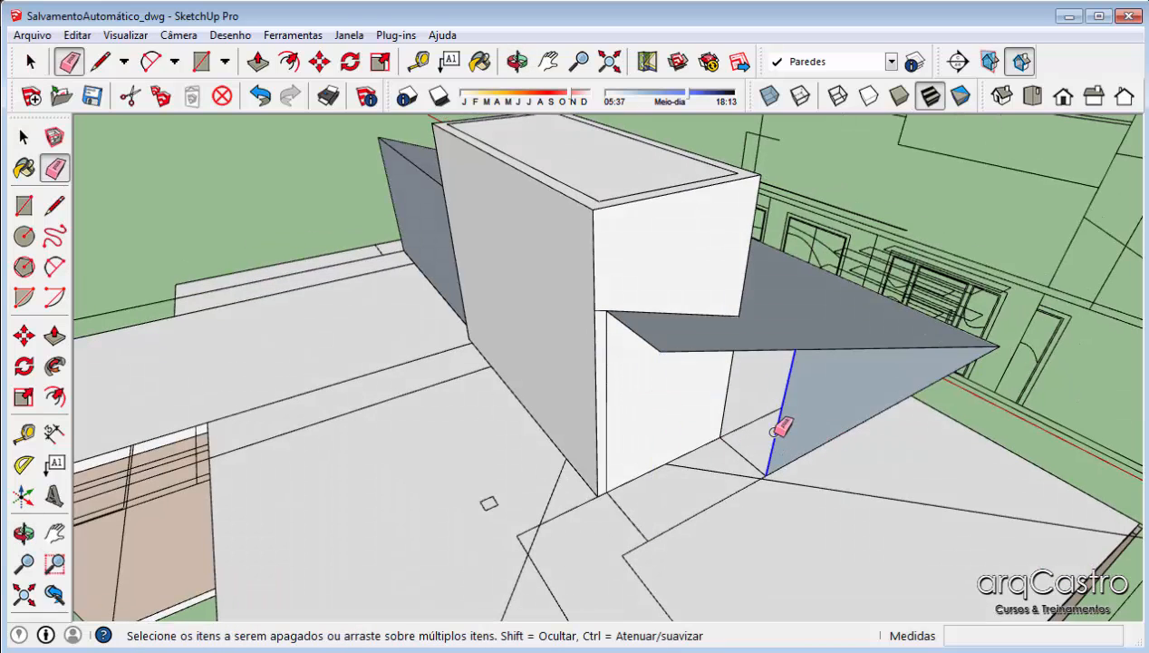
pyautogui.click(782, 429)
pyautogui.moveTo(782, 429)
pyautogui.mouseDown(button='middle')
pyautogui.moveTo(772, 436)
pyautogui.moveTo(713, 372)
pyautogui.moveTo(954, 402)
pyautogui.mouseUp(button='middle')
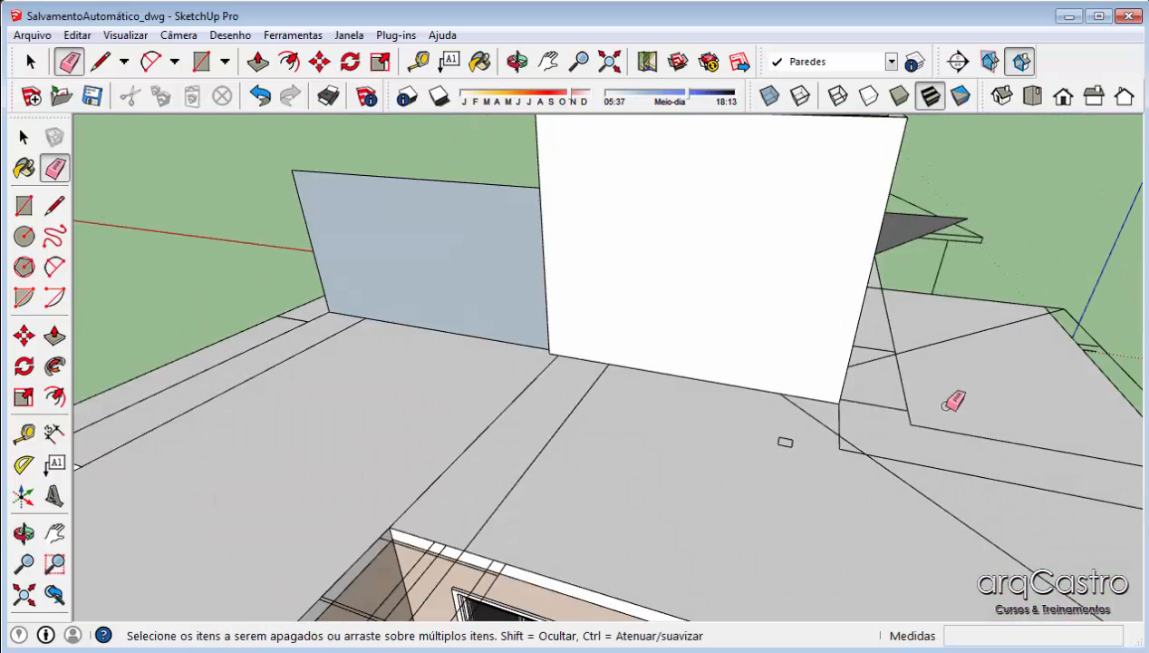
# Delete the extruded gable's remaining wall faces beneath the sloped roof and erase their leftover edges
pyautogui.moveTo(798, 349); pyautogui.dragTo(966, 394, button='middle')
pyautogui.press('space')
pyautogui.click(498, 306)
pyautogui.press('Delete')
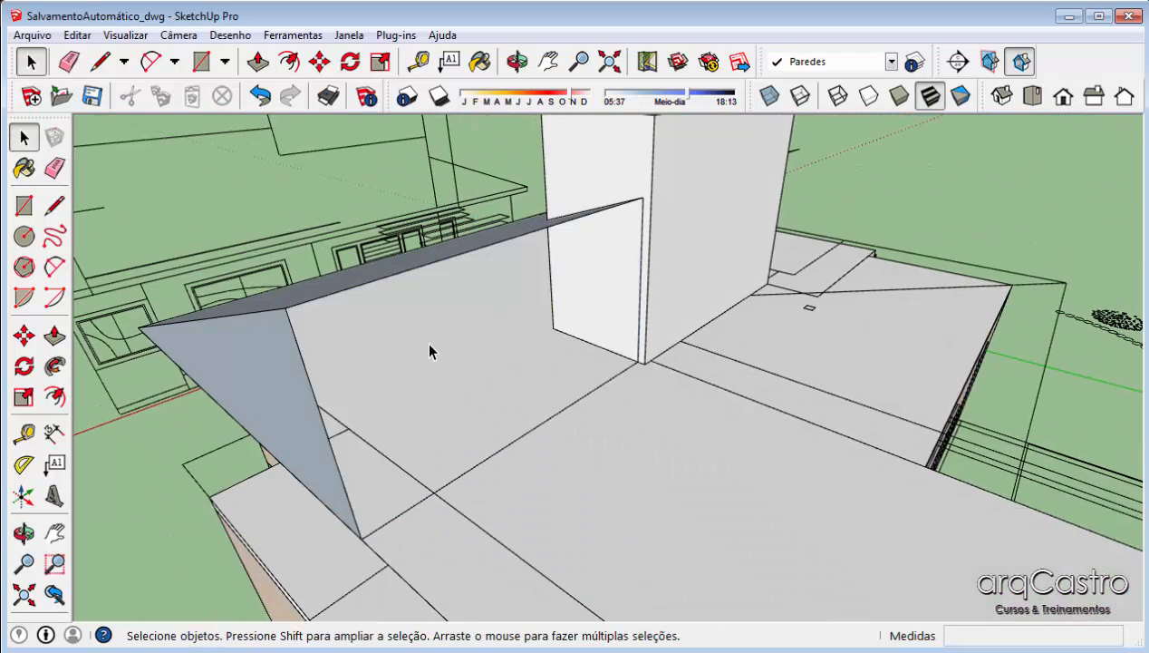
pyautogui.click(262, 430)
pyautogui.press('Delete')
pyautogui.press('e')
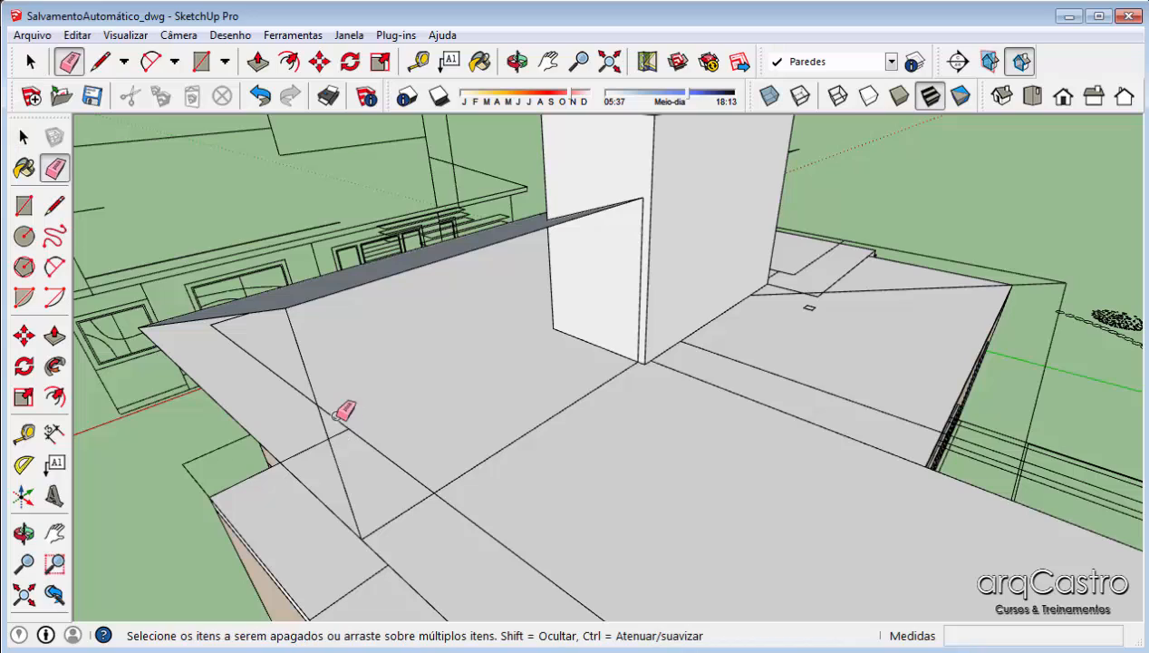
pyautogui.click(322, 393)
pyautogui.click(513, 449)
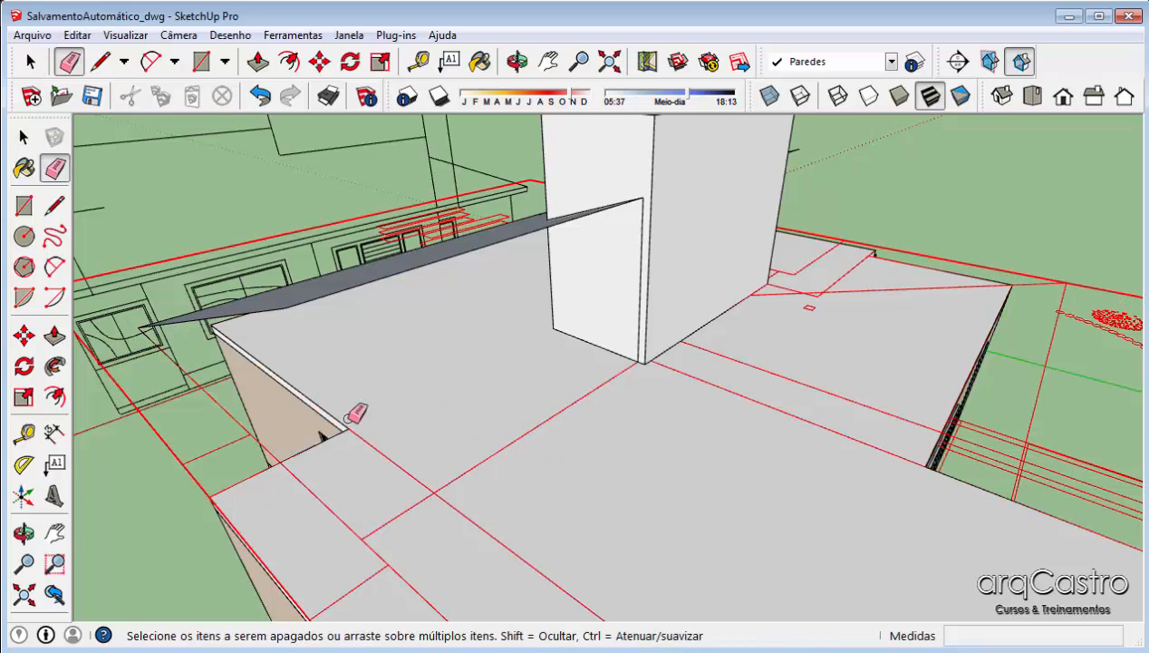
# Reverse the sloped roof face so its front side points outward
pyautogui.moveTo(354, 410)
pyautogui.mouseDown(button='middle')
pyautogui.moveTo(650, 449)
pyautogui.moveTo(1011, 534)
pyautogui.moveTo(716, 360)
pyautogui.mouseUp(button='middle')
pyautogui.press('space')
pyautogui.click(590, 411)
pyautogui.moveTo(590, 411)
pyautogui.mouseDown(button='middle')
pyautogui.moveTo(862, 398)
pyautogui.moveTo(813, 359)
pyautogui.mouseUp(button='middle')
pyautogui.click(812, 358)
pyautogui.rightClick(811, 352)
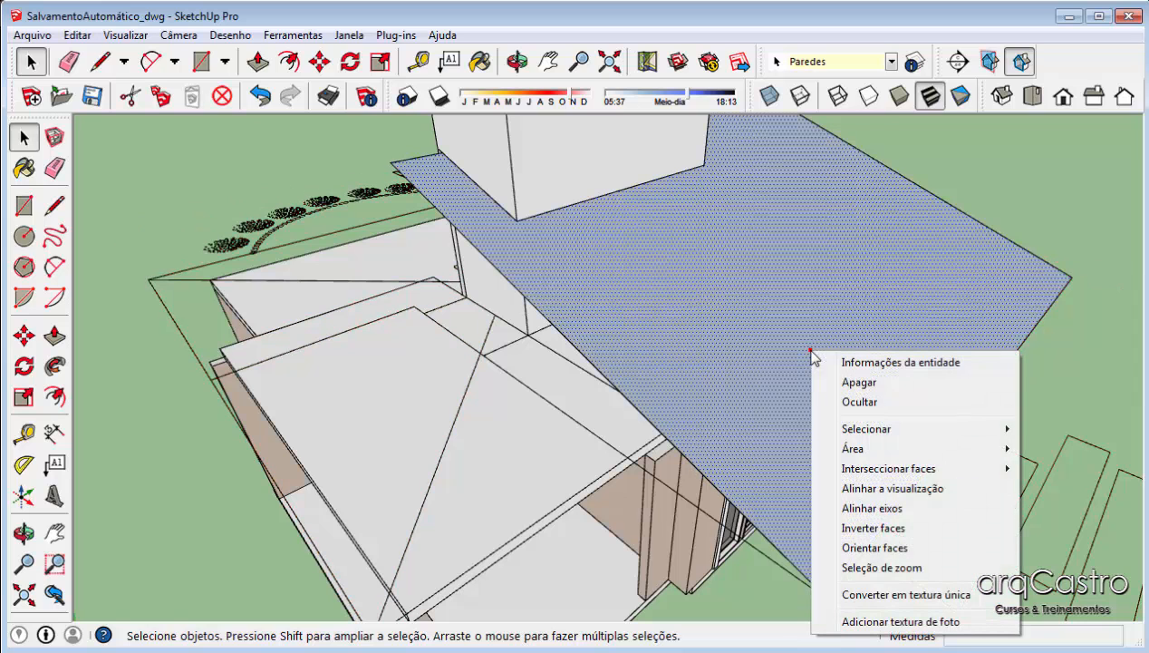
pyautogui.click(863, 529)
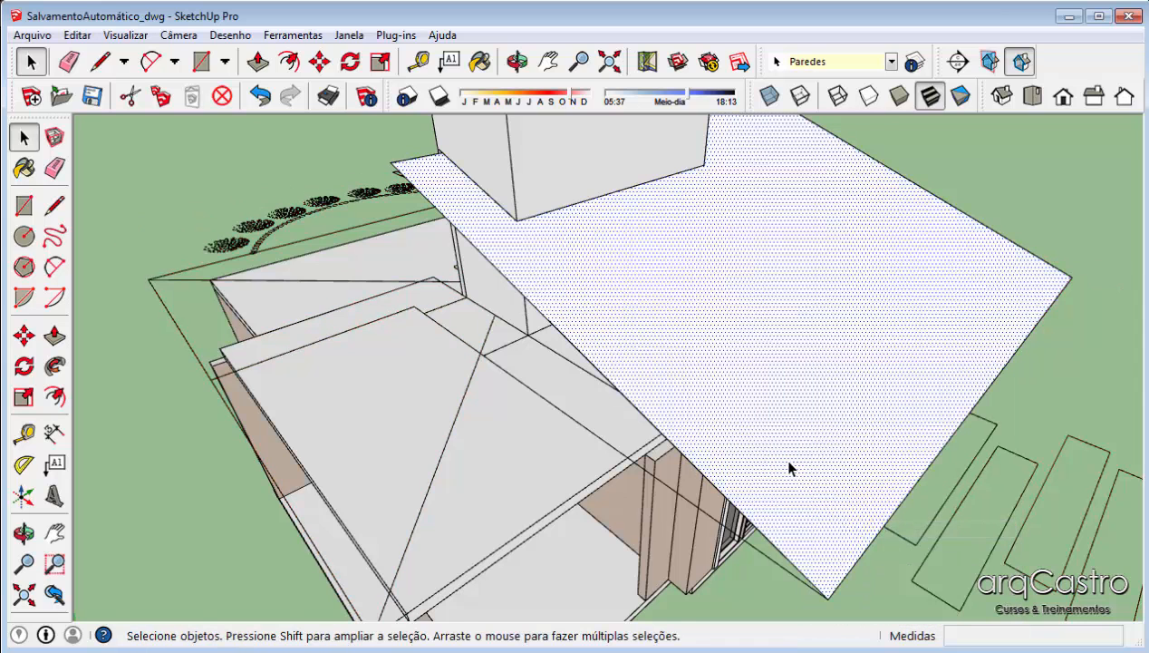
# Erase the leftover edge segments on the slab beneath the sloped roof
pyautogui.press('e')
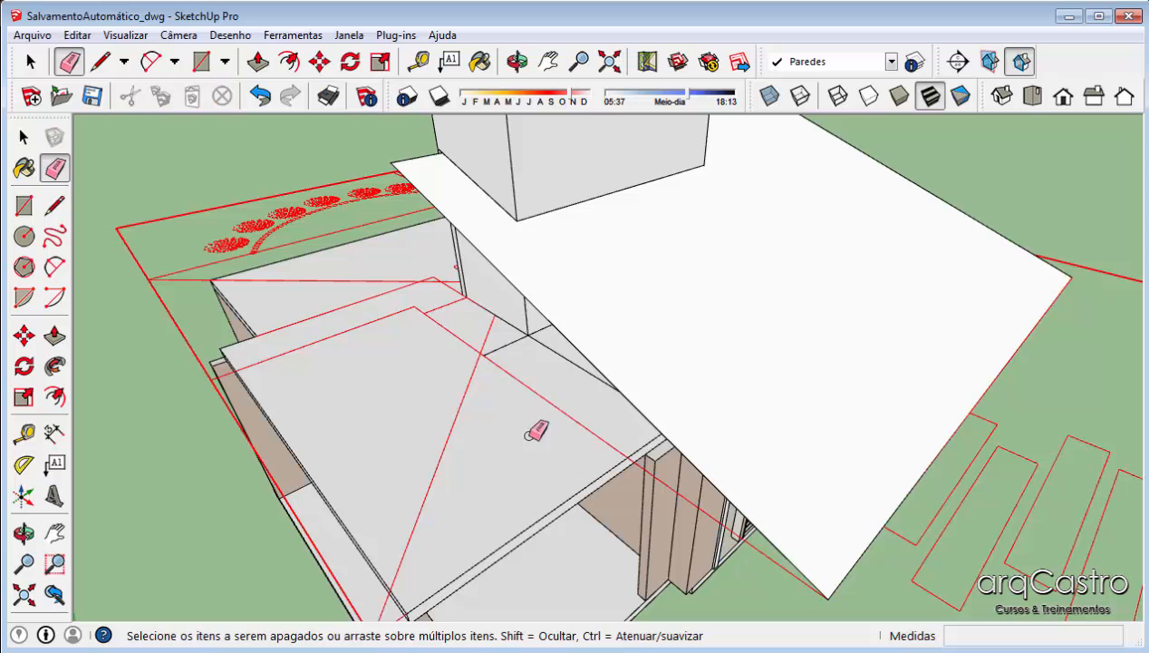
pyautogui.moveTo(517, 355); pyautogui.dragTo(498, 344)
pyautogui.moveTo(555, 366); pyautogui.dragTo(553, 359)
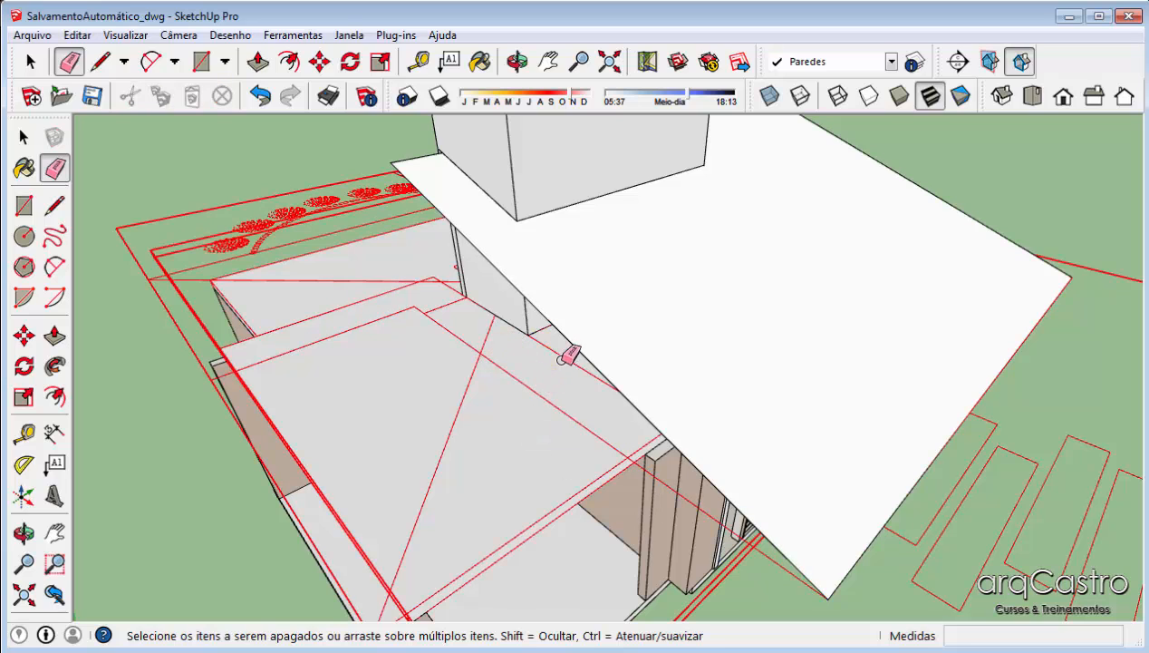
pyautogui.moveTo(658, 391); pyautogui.dragTo(649, 489, button='middle')
# Make a group from the sloped roof face and its bounding edges
pyautogui.press('space')
pyautogui.click(669, 346)
pyautogui.click(668, 352)
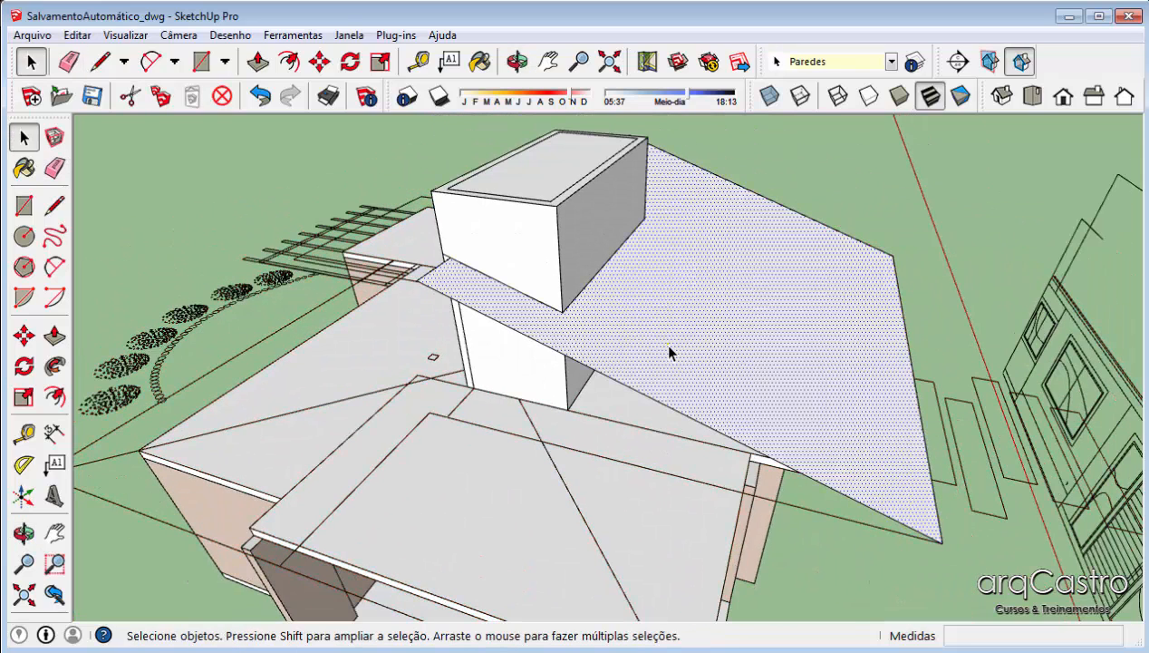
pyautogui.rightClick(669, 352)
pyautogui.click(775, 502)
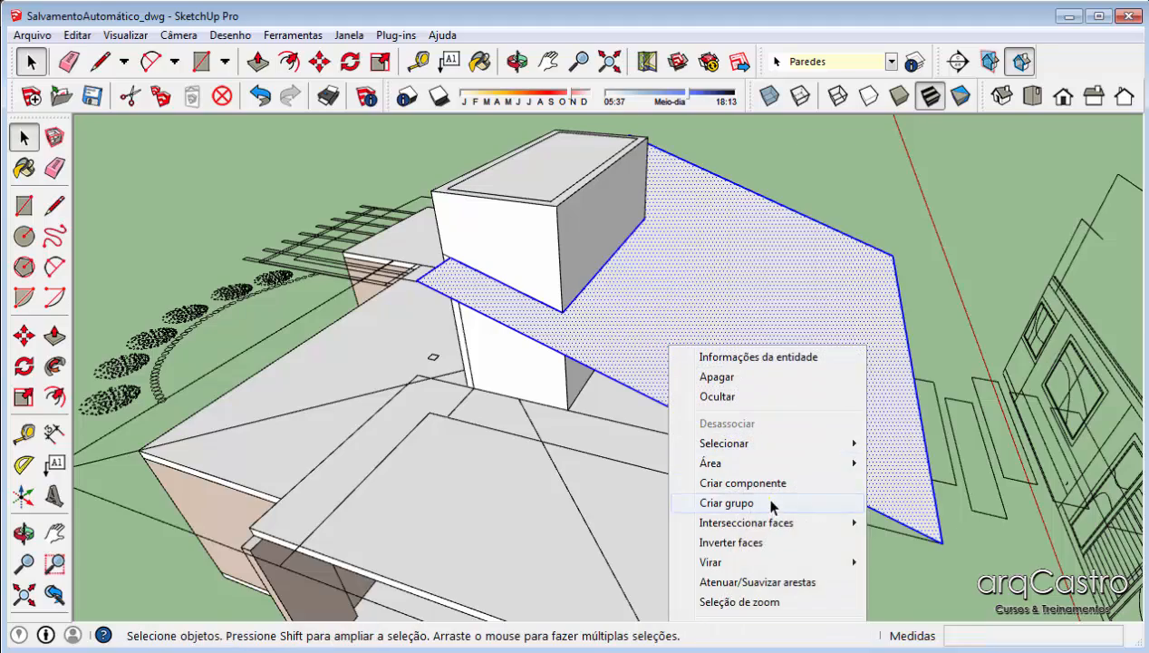
pyautogui.moveTo(775, 502); pyautogui.dragTo(651, 350, button='middle')
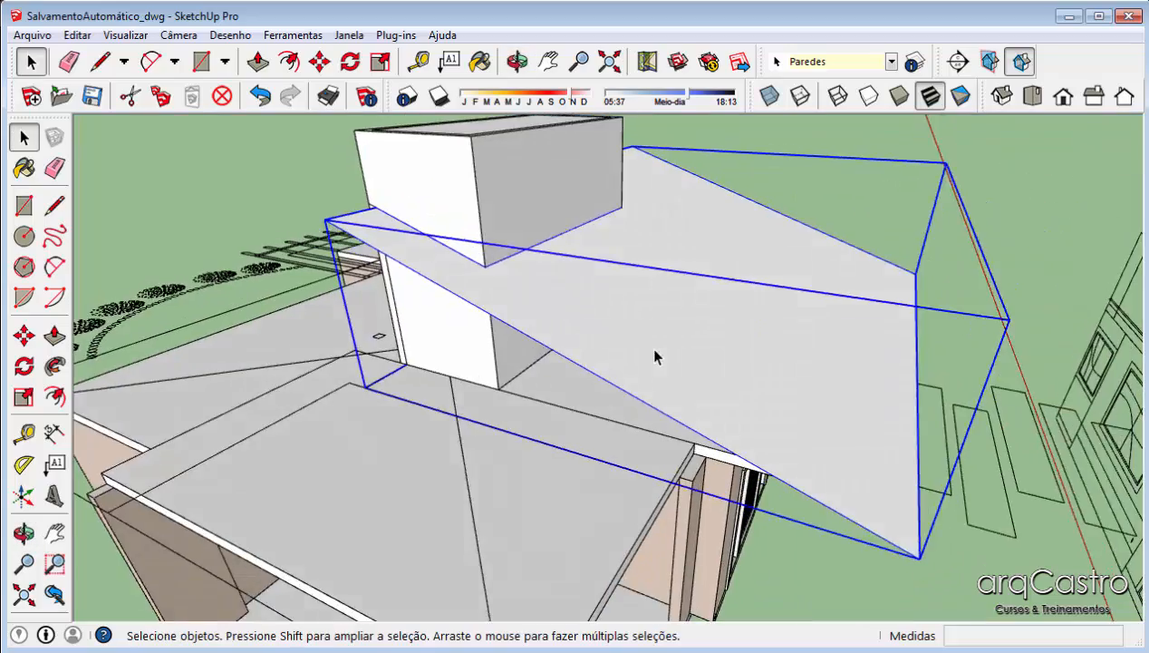
pyautogui.scroll(-2, 652, 349)
pyautogui.click(789, 170)
# Draw the opposite gable triangle with a vertical line from the roof outline to the ridge corner and a sloped line to the outline's far corner
pyautogui.moveTo(789, 170); pyautogui.dragTo(480, 339, button='middle')
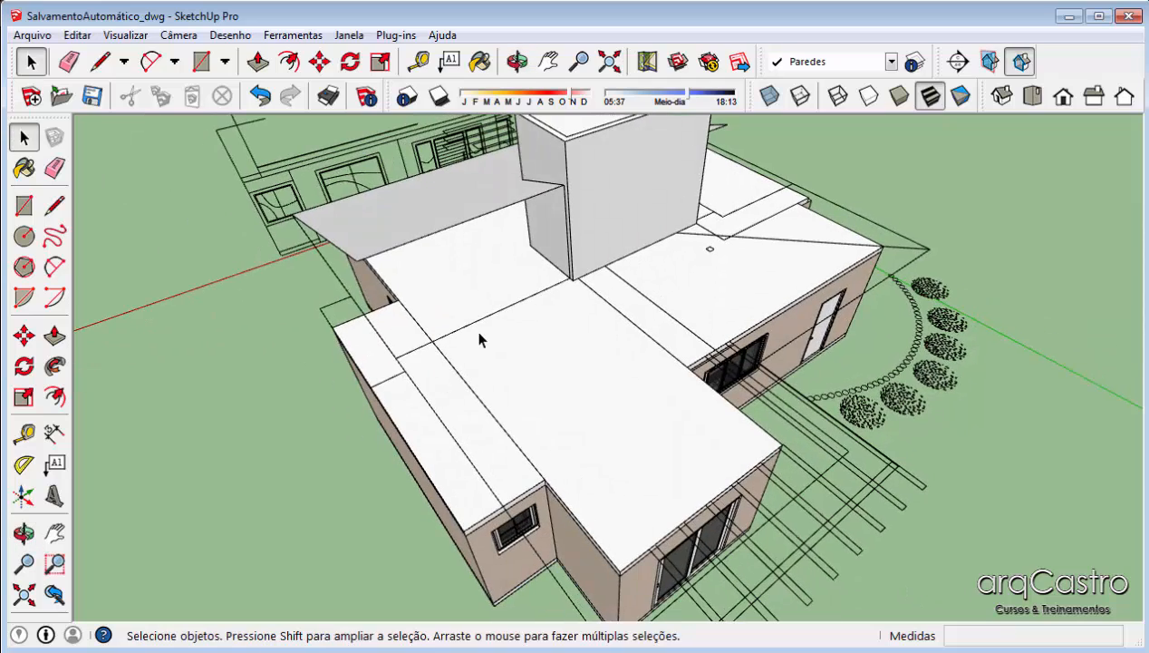
pyautogui.moveTo(543, 470); pyautogui.dragTo(534, 390, button='middle')
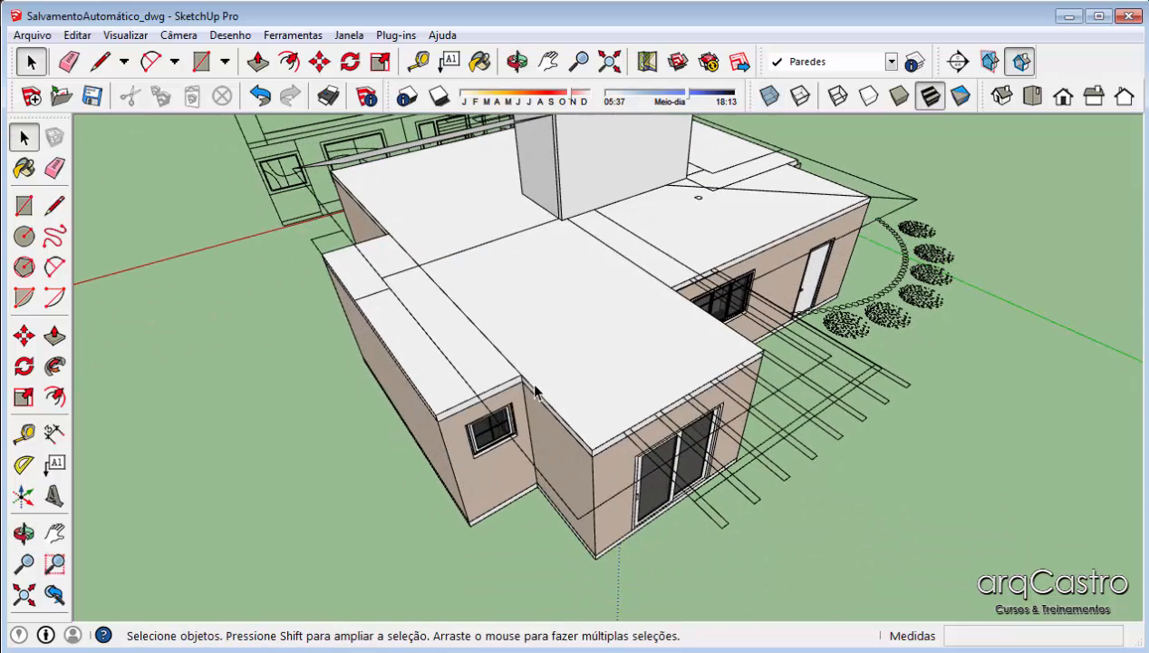
pyautogui.moveTo(832, 361); pyautogui.dragTo(641, 380, button='middle')
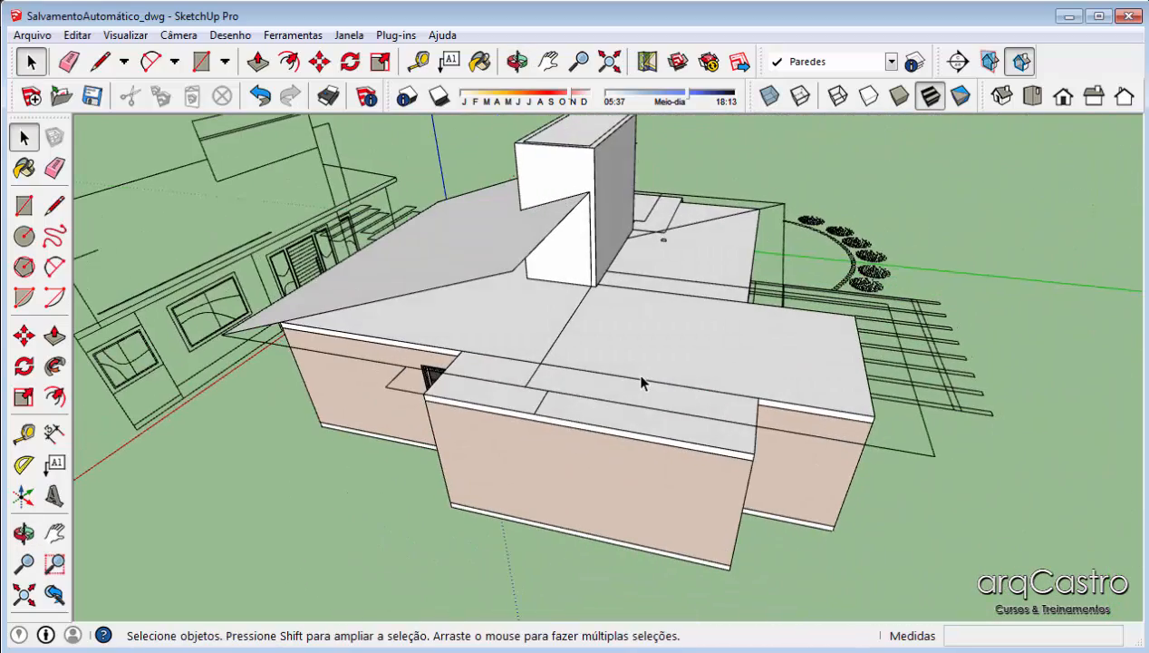
pyautogui.press('l')
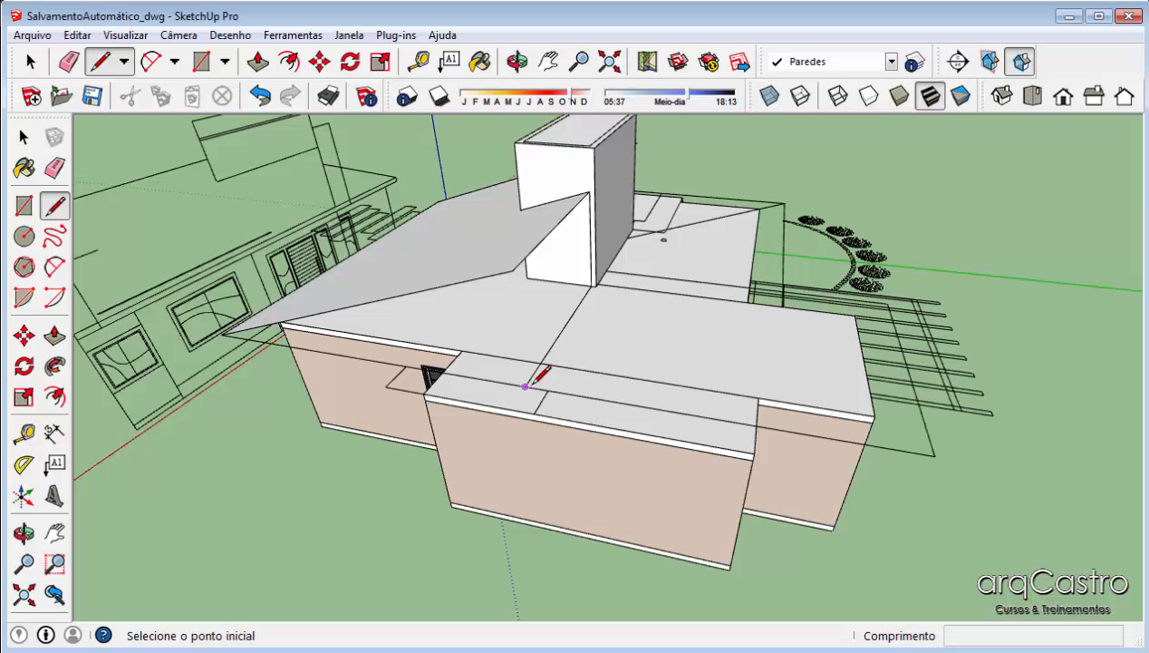
pyautogui.click(525, 386)
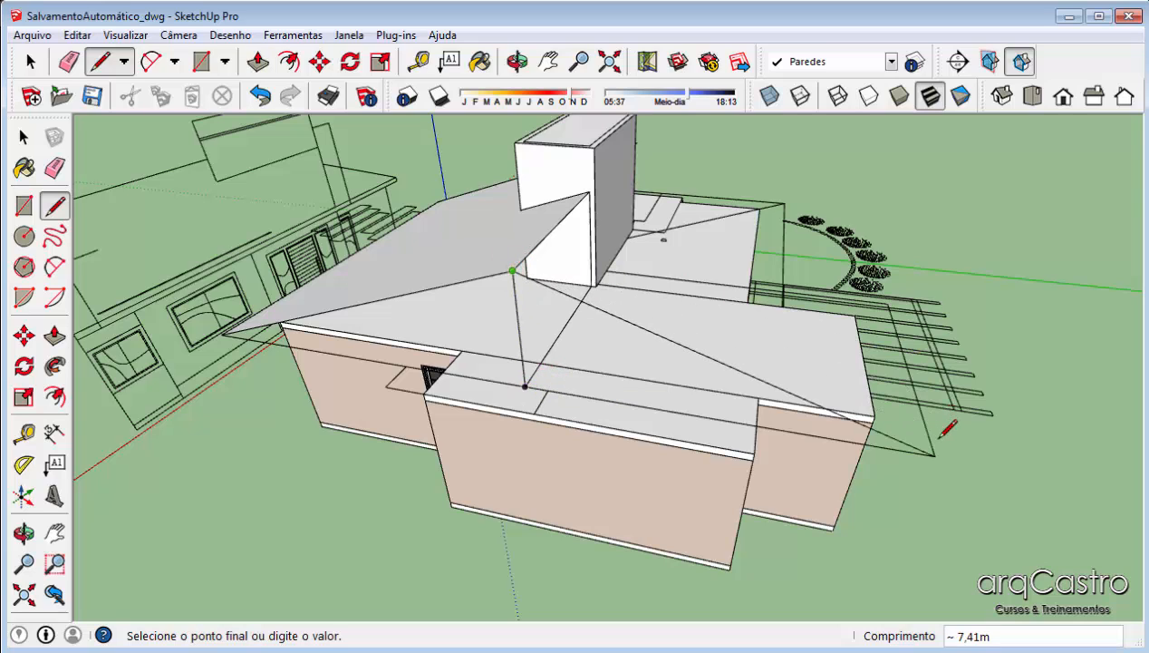
pyautogui.click(540, 365)
# Extrude the new gable triangle about 5.27 m past the tower to the opposite edge of the roof outline
pyautogui.moveTo(659, 390); pyautogui.dragTo(118, 418, button='middle')
pyautogui.moveTo(580, 326); pyautogui.dragTo(693, 313, button='middle')
pyautogui.moveTo(779, 235); pyautogui.dragTo(691, 239, button='middle')
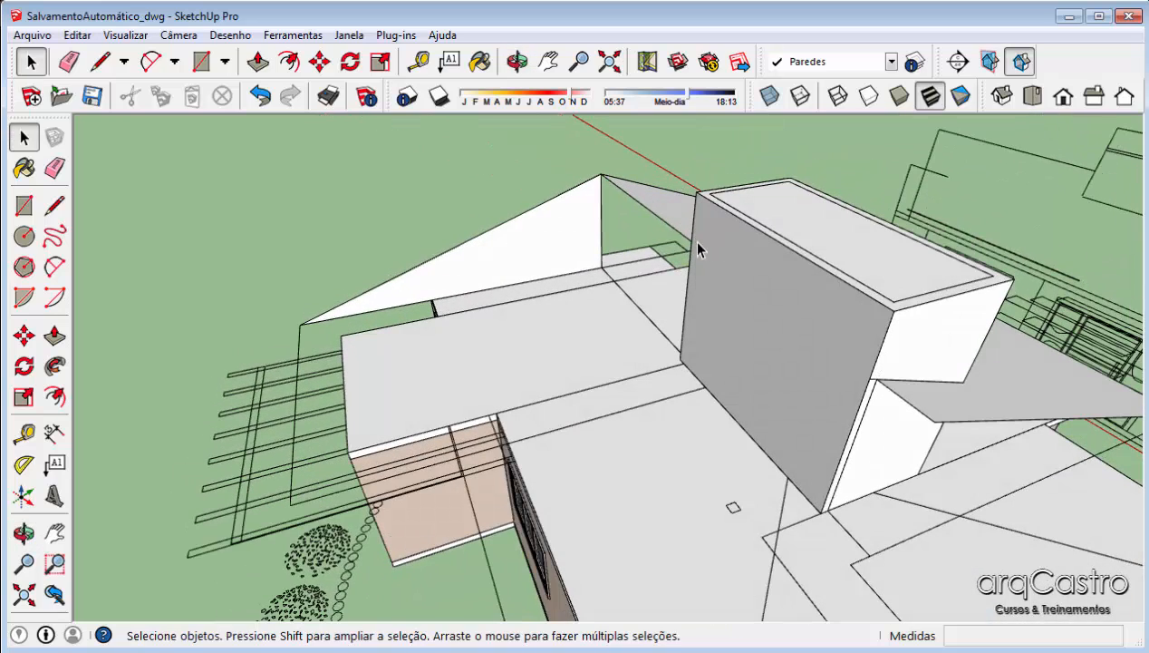
pyautogui.press('p')
pyautogui.moveTo(587, 258); pyautogui.dragTo(575, 434)
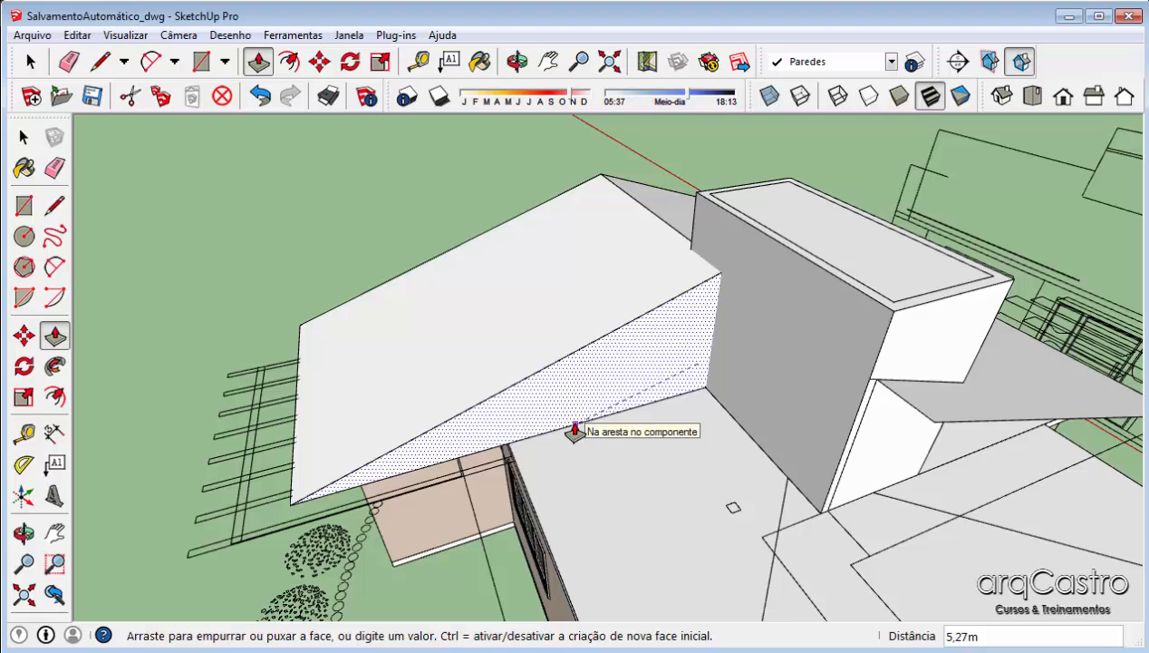
pyautogui.click(575, 425)
# Delete the triangular wall faces of the second gable's extrusion, keeping its sloped roof face
pyautogui.press('space')
pyautogui.moveTo(708, 391)
pyautogui.mouseDown(button='middle')
pyautogui.moveTo(979, 340)
pyautogui.moveTo(555, 281)
pyautogui.moveTo(673, 277)
pyautogui.moveTo(673, 261)
pyautogui.mouseUp(button='middle')
pyautogui.scroll(1, 649, 293)
pyautogui.click(648, 293)
pyautogui.press('Delete')
pyautogui.press('Delete')
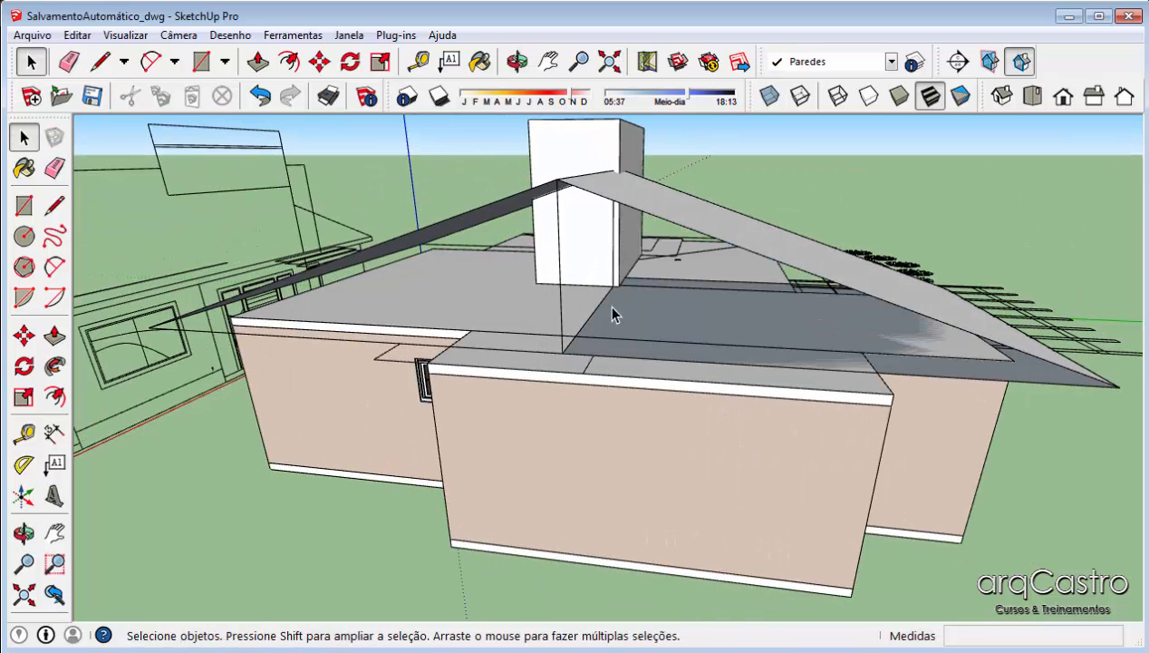
# Erase the leftover vertical line at the ridge end and delete the extrusion's bottom face
pyautogui.press('e')
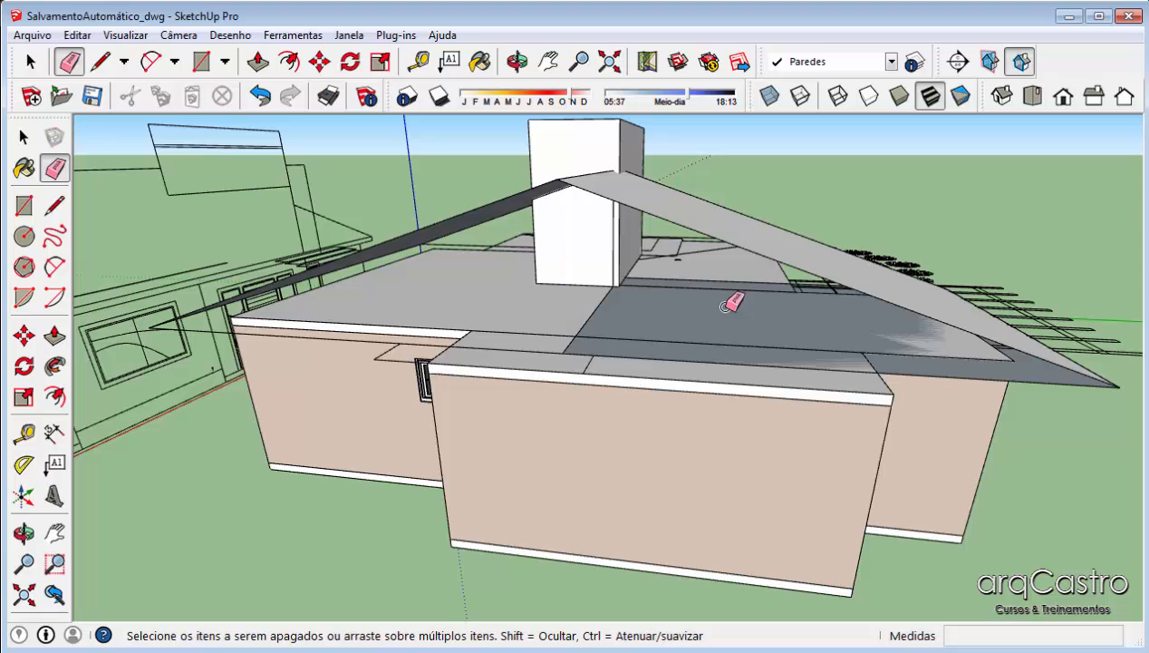
pyautogui.moveTo(731, 304)
pyautogui.mouseDown(button='middle')
pyautogui.moveTo(828, 306)
pyautogui.moveTo(741, 265)
pyautogui.moveTo(707, 328)
pyautogui.mouseUp(button='middle')
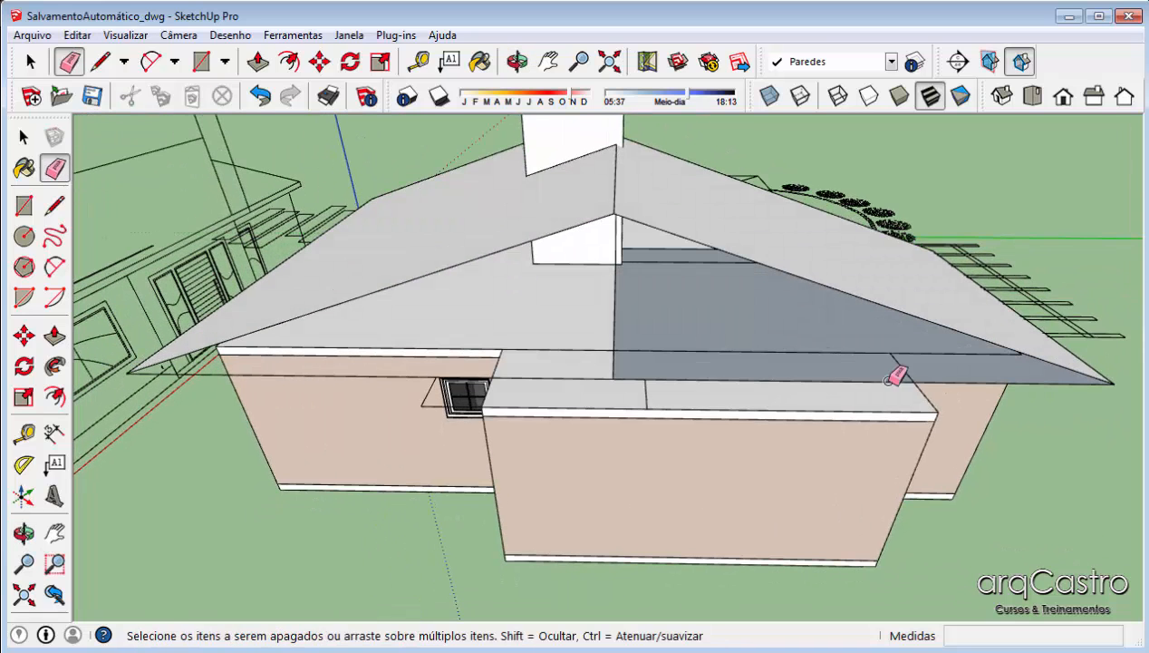
pyautogui.press('space')
pyautogui.click(946, 372)
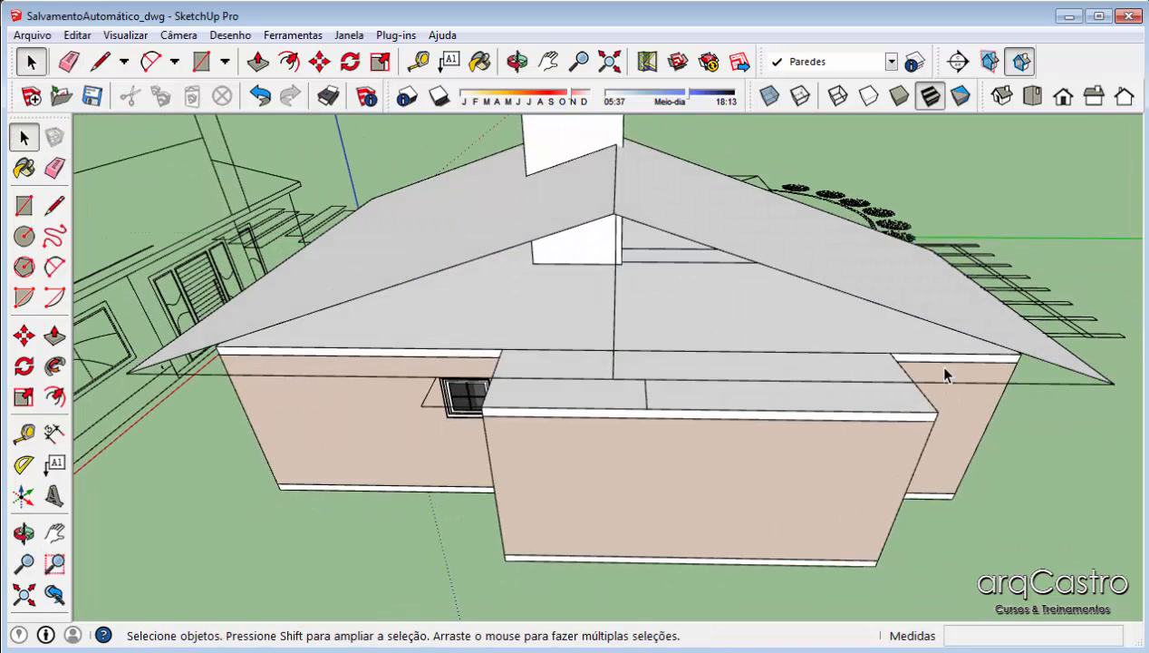
# Make a group from the second sloped roof face and its bounding edges
pyautogui.moveTo(935, 363); pyautogui.dragTo(747, 331, button='middle')
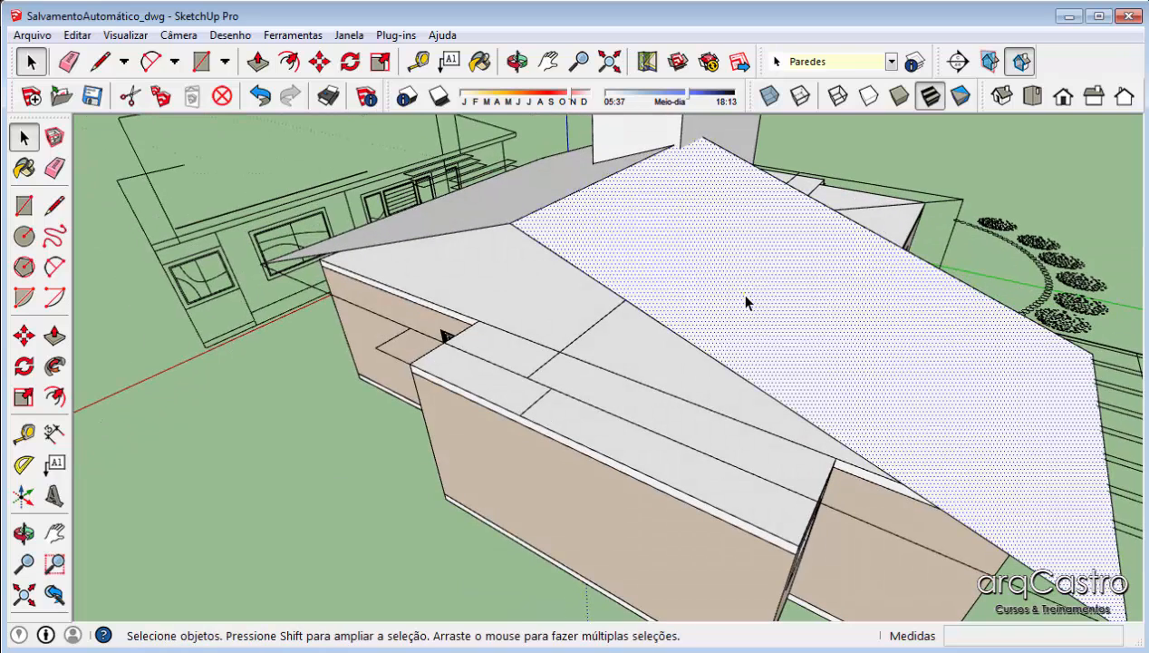
pyautogui.doubleClick(747, 299)
pyautogui.rightClick(747, 297)
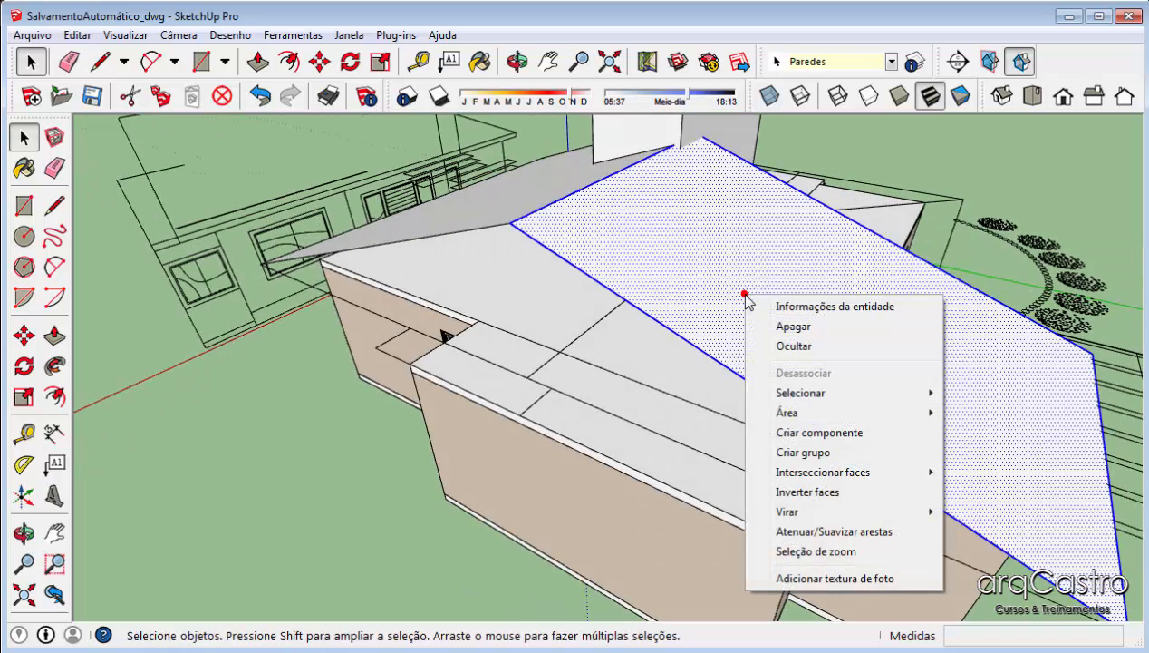
pyautogui.click(814, 453)
pyautogui.scroll(-5, 819, 357)
pyautogui.click(905, 191)
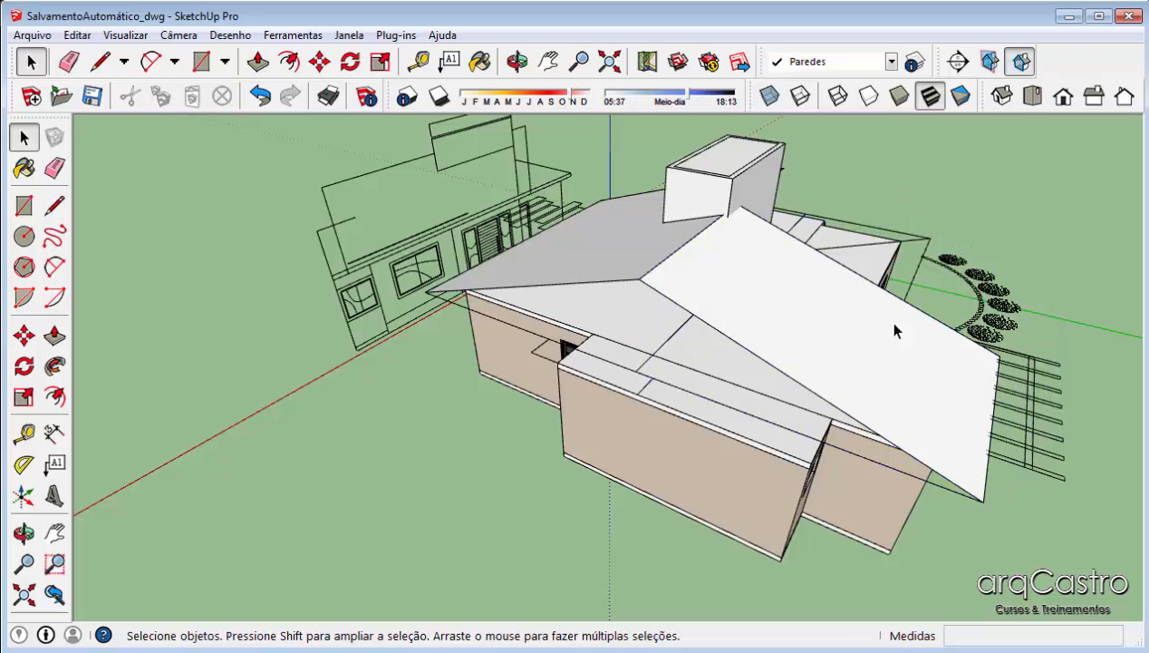
# Erase the leftover vertical line and short horizontal edge on the tower wall next to the first roof slope
pyautogui.moveTo(894, 331); pyautogui.dragTo(801, 359, button='middle')
pyautogui.scroll(3, 638, 364)
pyautogui.press('e')
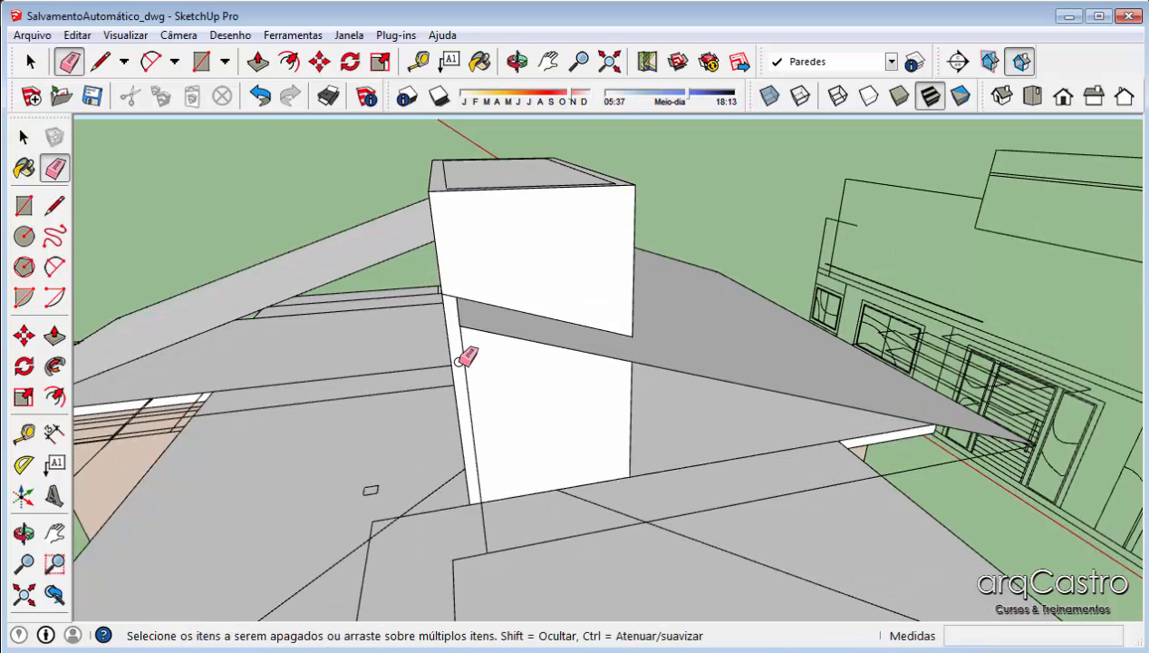
pyautogui.moveTo(470, 328); pyautogui.dragTo(646, 341, button='middle')
pyautogui.scroll(6, 646, 329)
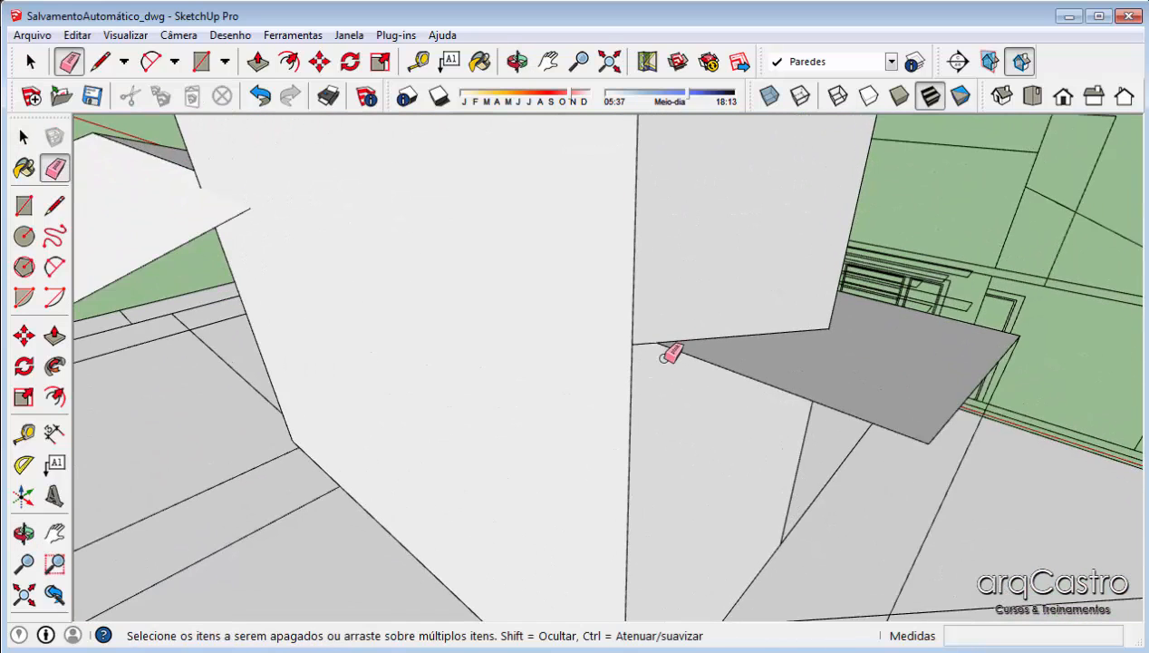
pyautogui.scroll(-3, 636, 346)
pyautogui.press('space')
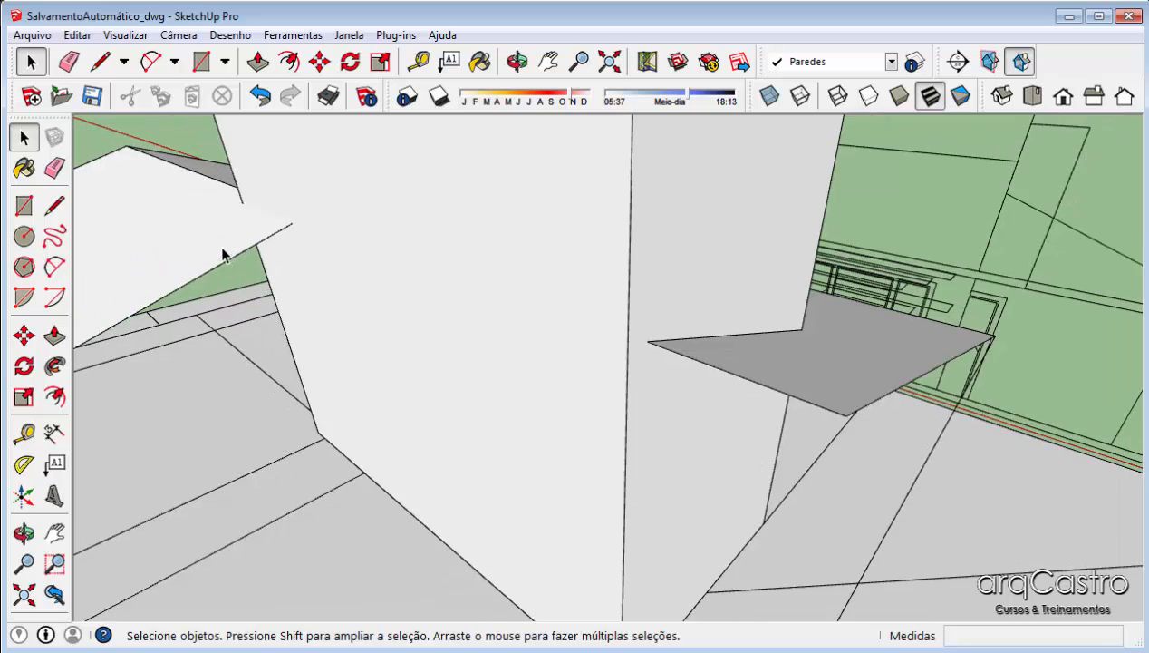
pyautogui.click(221, 245)
pyautogui.scroll(-3, 695, 311)
pyautogui.scroll(-5, 698, 326)
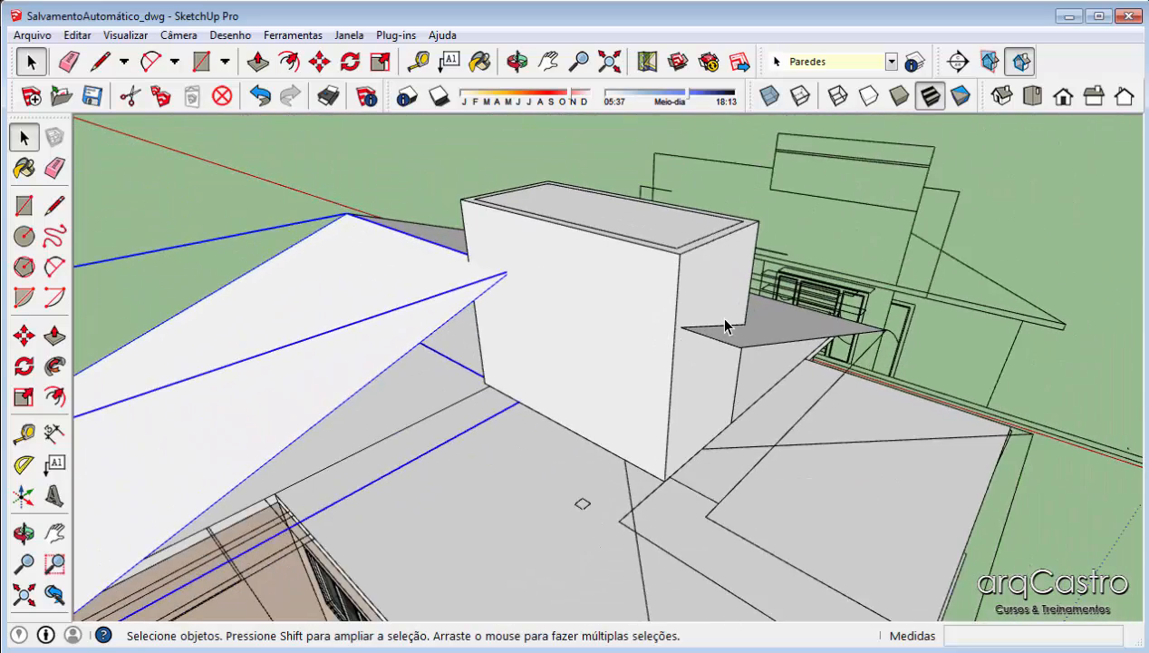
pyautogui.click(1029, 310)
# Draw a long reference line from the gable apex in the elevation drawing across the tower to beyond the far side of the house
pyautogui.moveTo(1029, 310); pyautogui.dragTo(722, 355, button='middle')
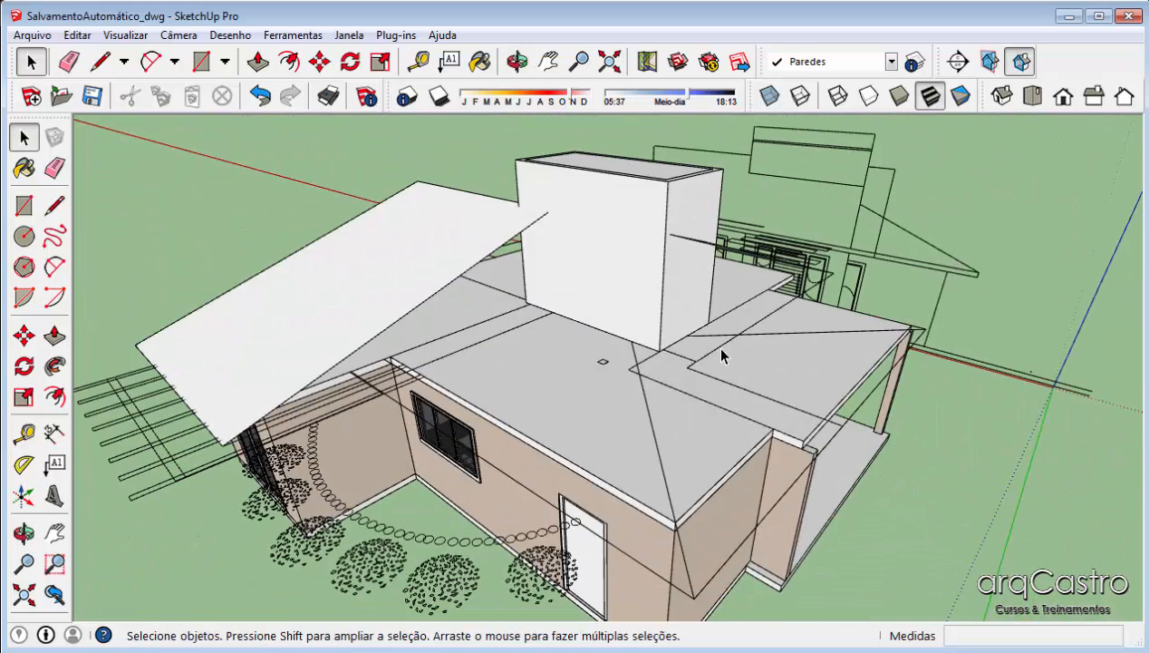
pyautogui.scroll(-1, 639, 353)
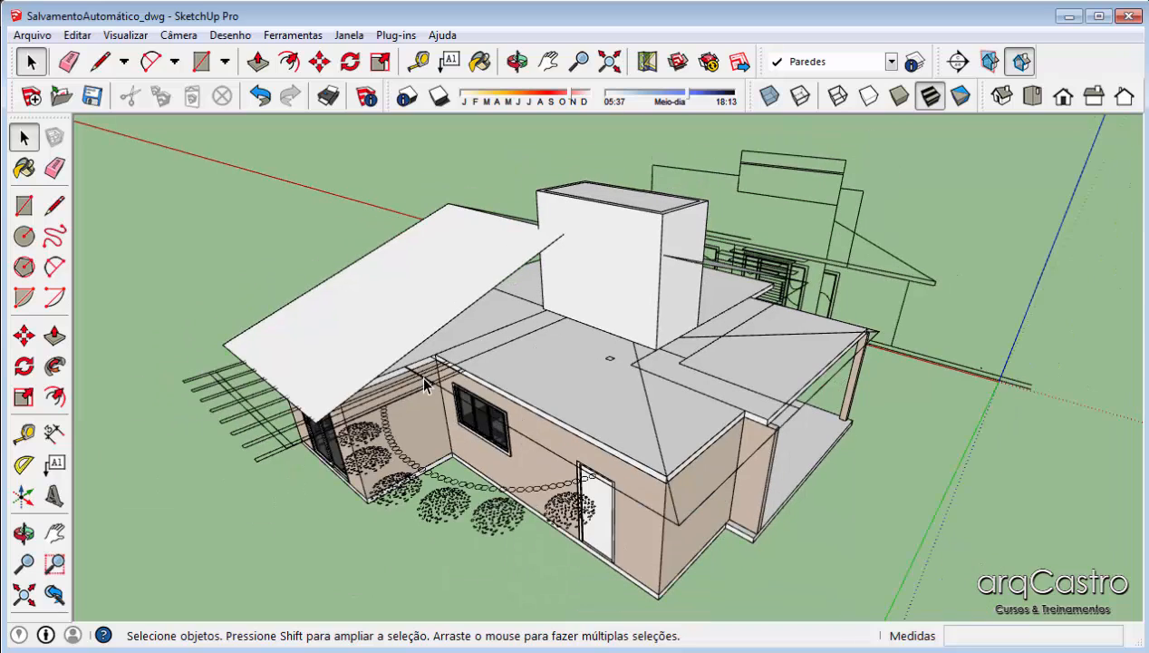
pyautogui.moveTo(877, 345); pyautogui.dragTo(721, 377, button='middle')
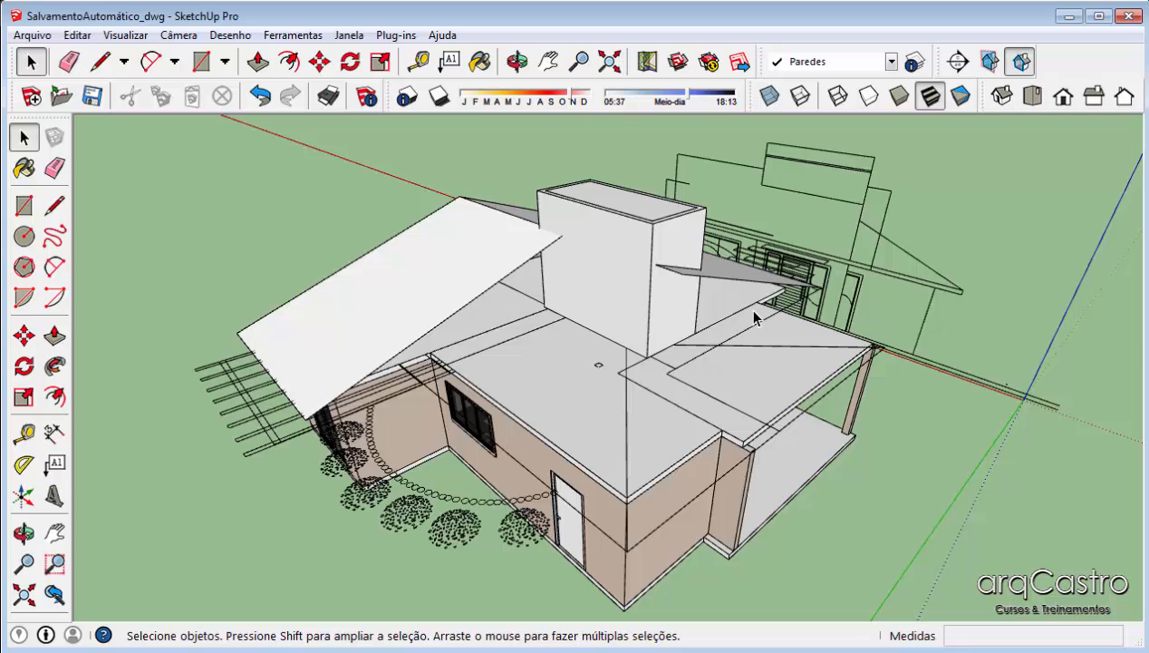
pyautogui.press('l')
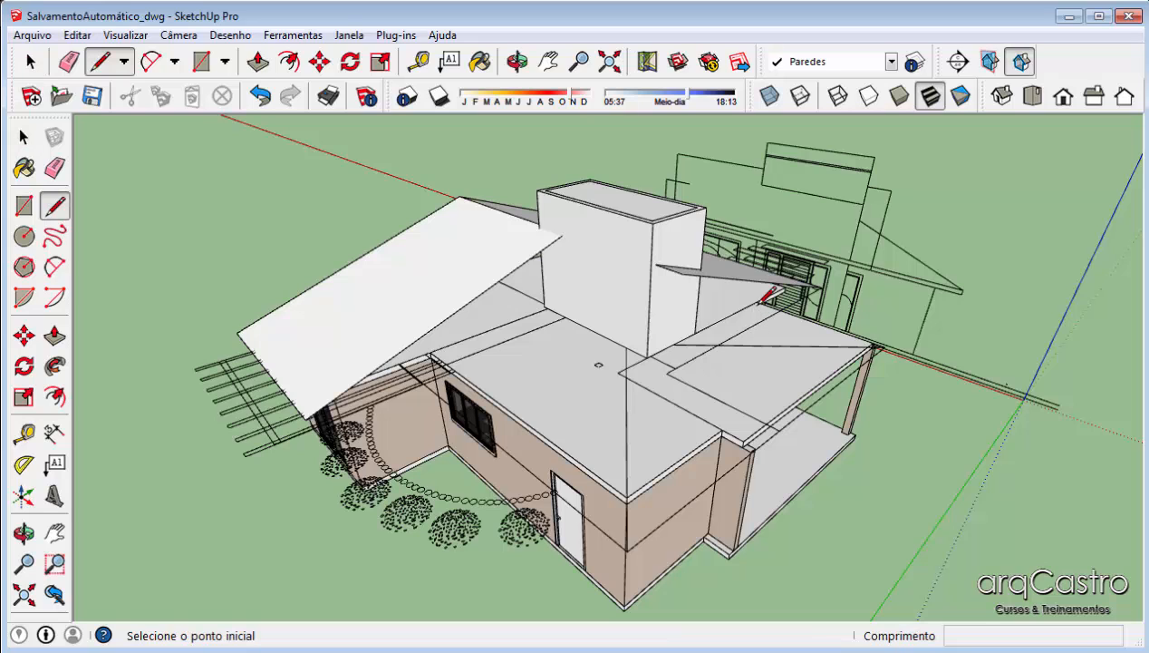
pyautogui.click(861, 219)
pyautogui.scroll(-2, 860, 220)
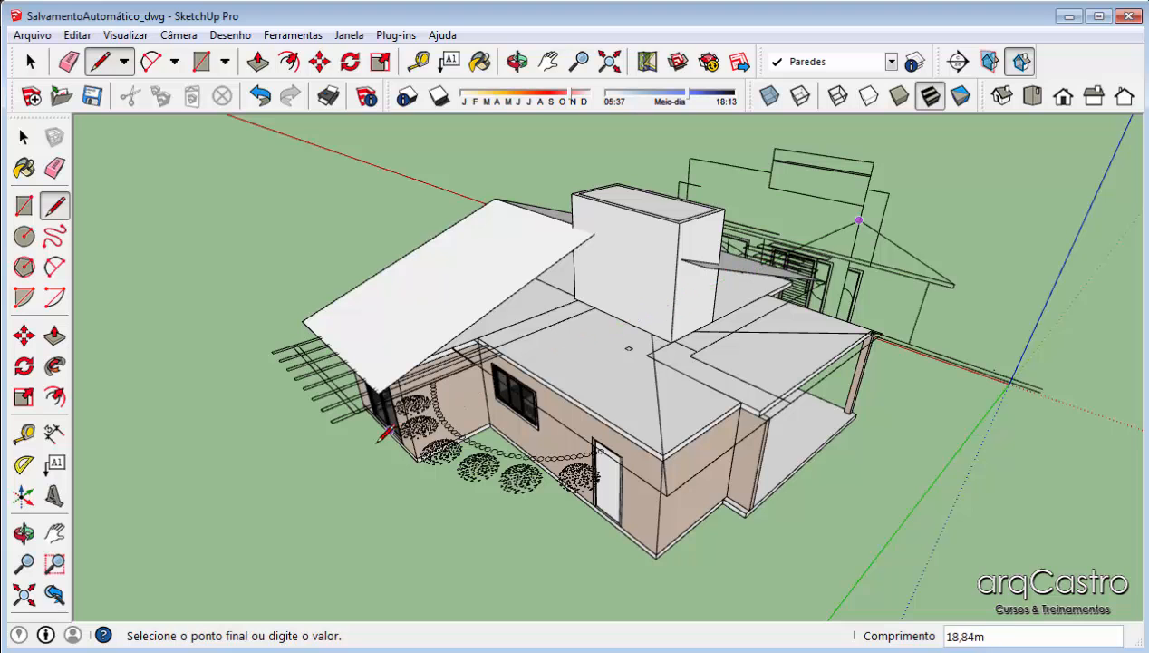
pyautogui.click(211, 508)
pyautogui.press('space')
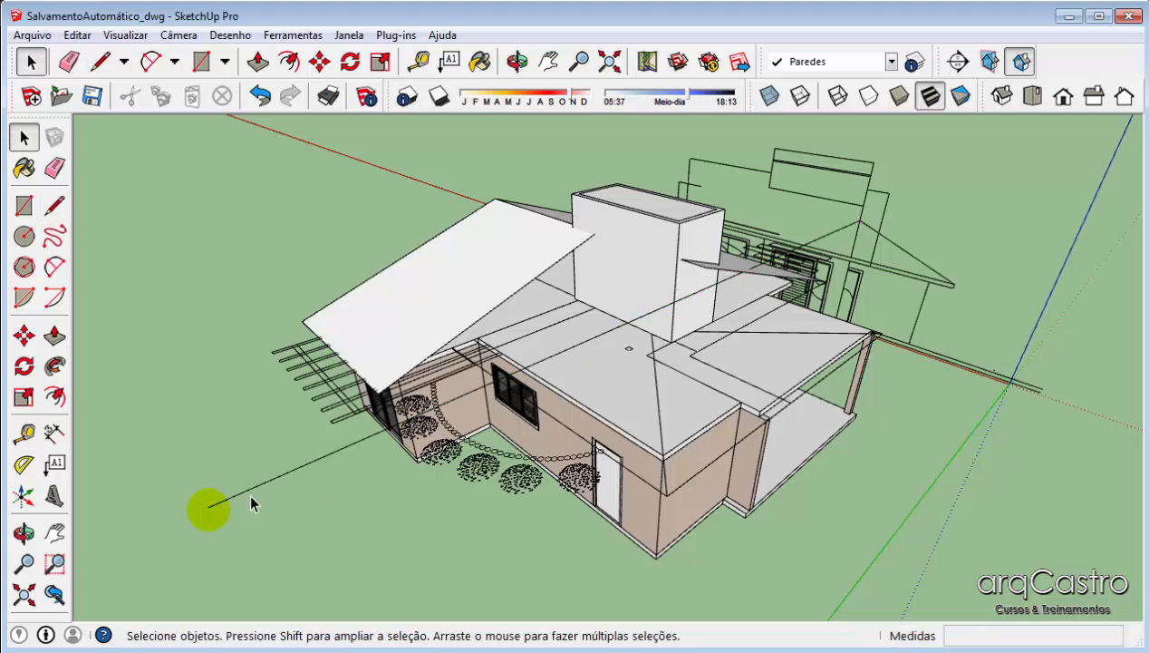
# Draw a vertical line about 1.21 m up the tower from the porch hip line's end and a sloped line about 5.33 m to the eave corner
pyautogui.scroll(4, 685, 323)
pyautogui.moveTo(667, 255); pyautogui.dragTo(642, 308, button='middle')
pyautogui.scroll(-1, 725, 355)
pyautogui.moveTo(726, 355)
pyautogui.mouseDown(button='middle')
pyautogui.moveTo(631, 325)
pyautogui.moveTo(662, 333)
pyautogui.moveTo(645, 309)
pyautogui.mouseUp(button='middle')
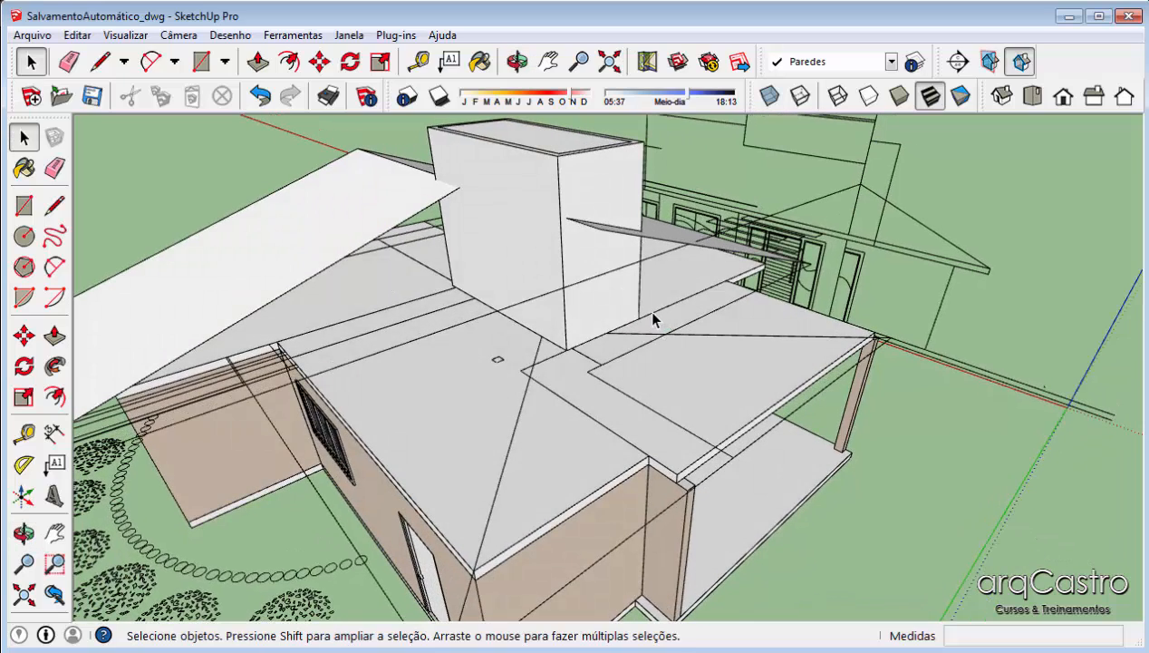
pyautogui.scroll(4, 645, 310)
pyautogui.press('l')
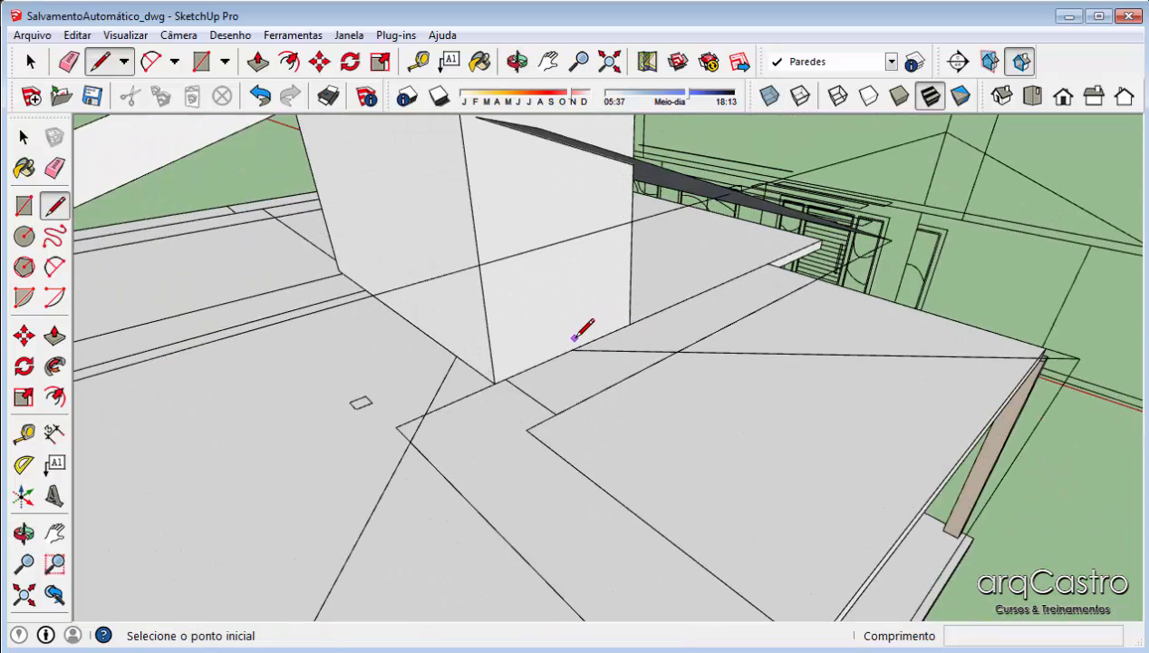
pyautogui.click(571, 349)
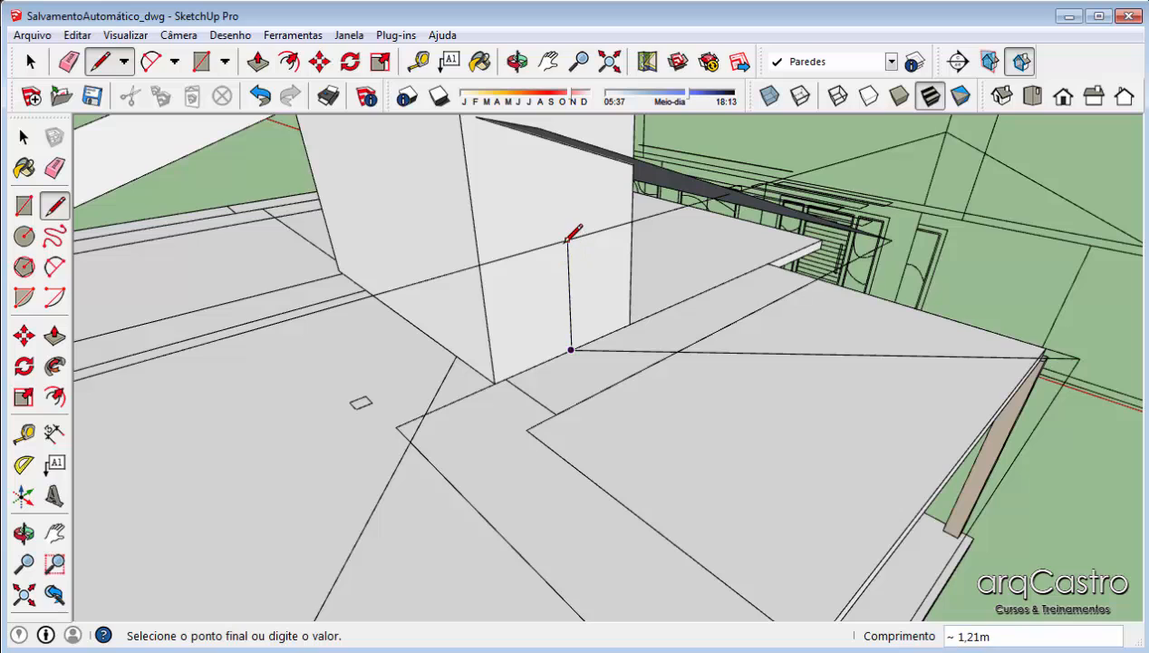
pyautogui.scroll(-1, 577, 234)
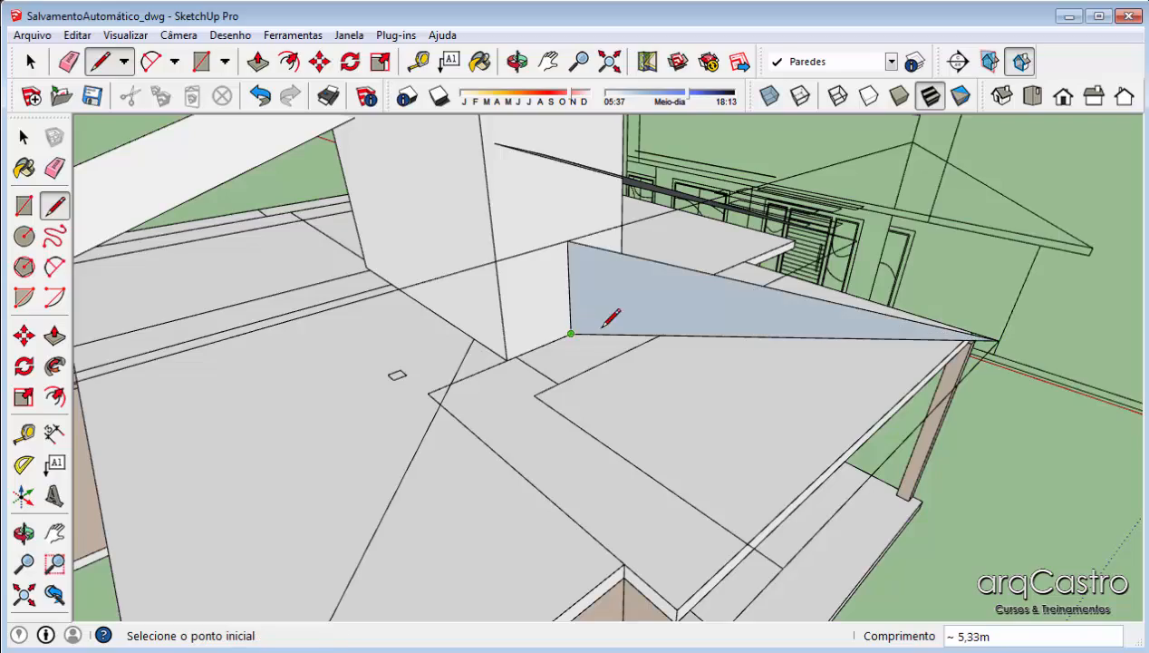
# Draw a sloped edge from the porch slab's corner near the wall to the apex on the tower and close the porch's sloped roof face
pyautogui.moveTo(571, 333); pyautogui.dragTo(241, 343, button='middle')
pyautogui.moveTo(481, 411)
pyautogui.mouseDown()
pyautogui.moveTo(521, 413)
pyautogui.moveTo(433, 434)
pyautogui.moveTo(171, 396)
pyautogui.moveTo(84, 403)
pyautogui.moveTo(145, 381)
pyautogui.mouseUp()
pyautogui.press('l')
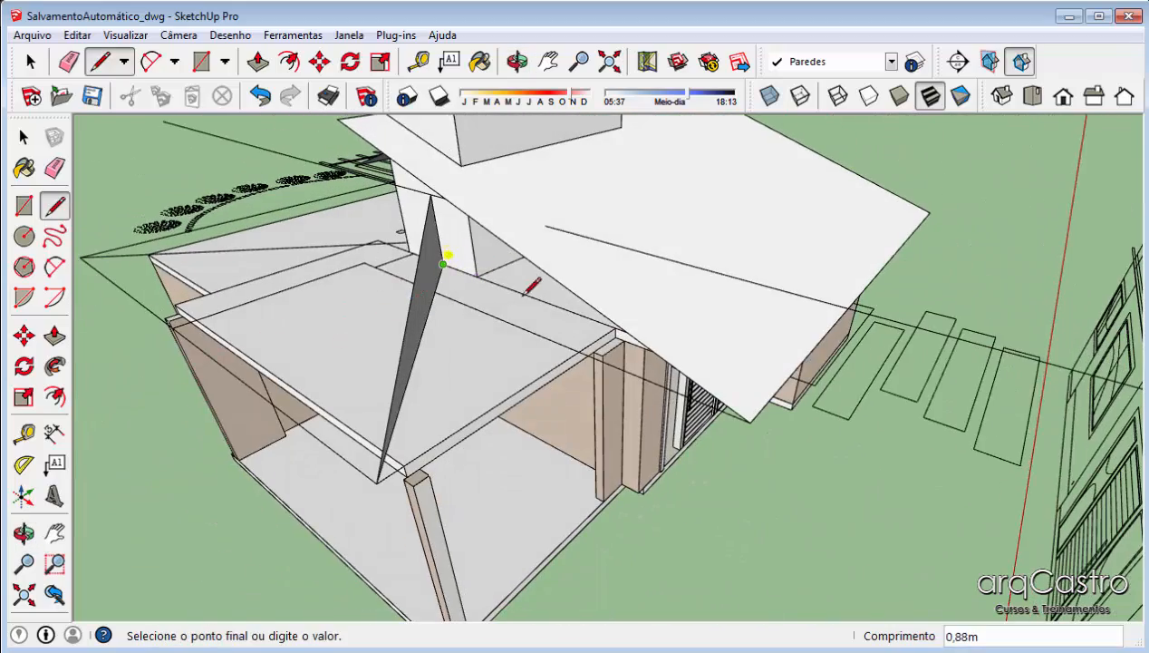
pyautogui.scroll(6, 658, 312)
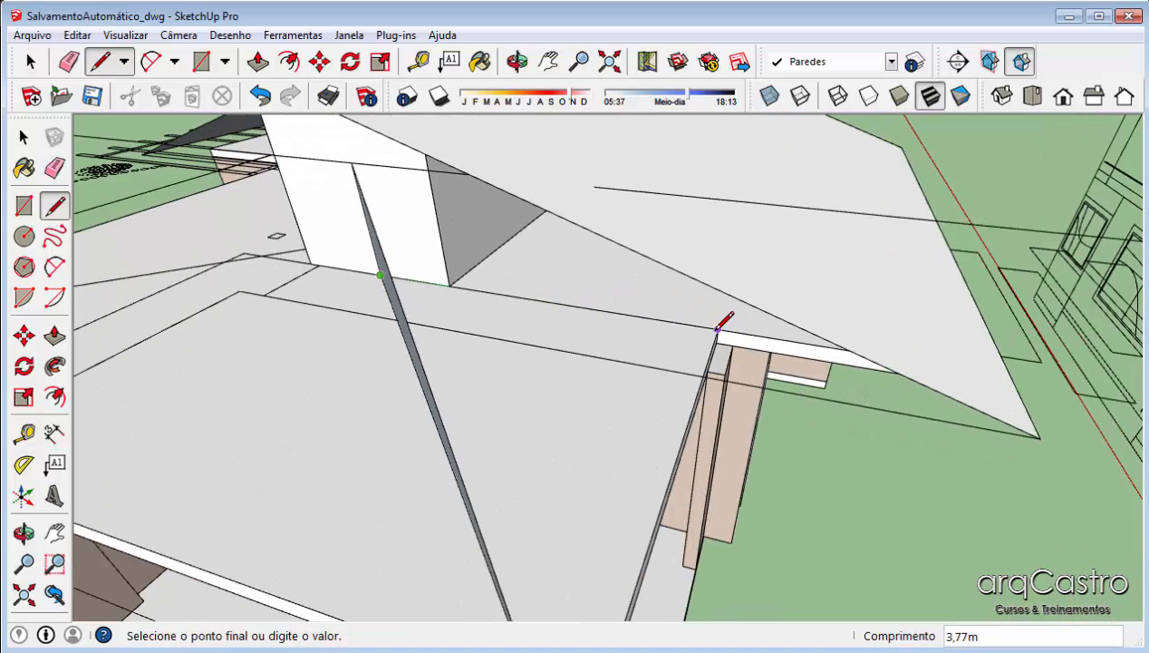
pyautogui.click(716, 330)
pyautogui.click(352, 162)
pyautogui.scroll(-2, 352, 163)
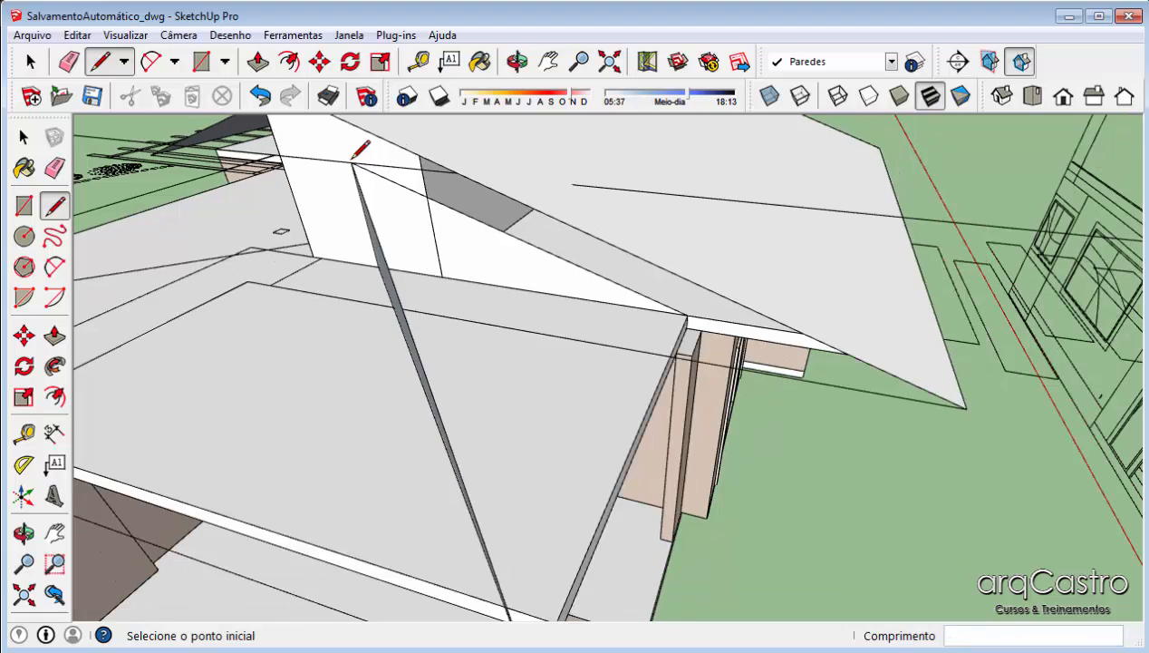
pyautogui.moveTo(645, 381); pyautogui.dragTo(587, 476, button='middle')
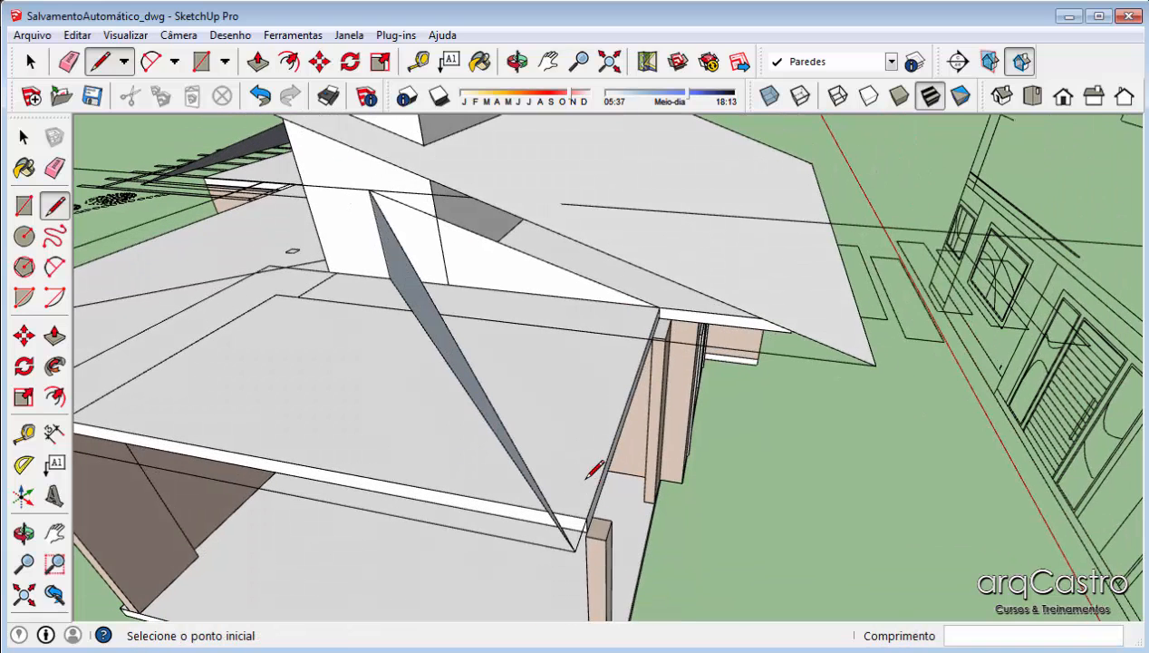
pyautogui.click(659, 309)
pyautogui.press('space')
# Examine the porch roof faces and the remaining roof area around the tower from several sides
pyautogui.moveTo(524, 319)
pyautogui.mouseDown(button='middle')
pyautogui.moveTo(482, 271)
pyautogui.moveTo(472, 277)
pyautogui.moveTo(610, 260)
pyautogui.moveTo(598, 318)
pyautogui.moveTo(473, 370)
pyautogui.moveTo(659, 371)
pyautogui.moveTo(541, 290)
pyautogui.moveTo(672, 377)
pyautogui.moveTo(585, 374)
pyautogui.moveTo(673, 341)
pyautogui.moveTo(672, 351)
pyautogui.moveTo(426, 372)
pyautogui.mouseUp(button='middle')
pyautogui.press('space')
pyautogui.scroll(-3, 672, 352)
pyautogui.moveTo(500, 377); pyautogui.dragTo(865, 313, button='middle')
pyautogui.scroll(1, 601, 344)
pyautogui.scroll(-3, 639, 354)
pyautogui.moveTo(639, 355); pyautogui.dragTo(436, 358, button='middle')
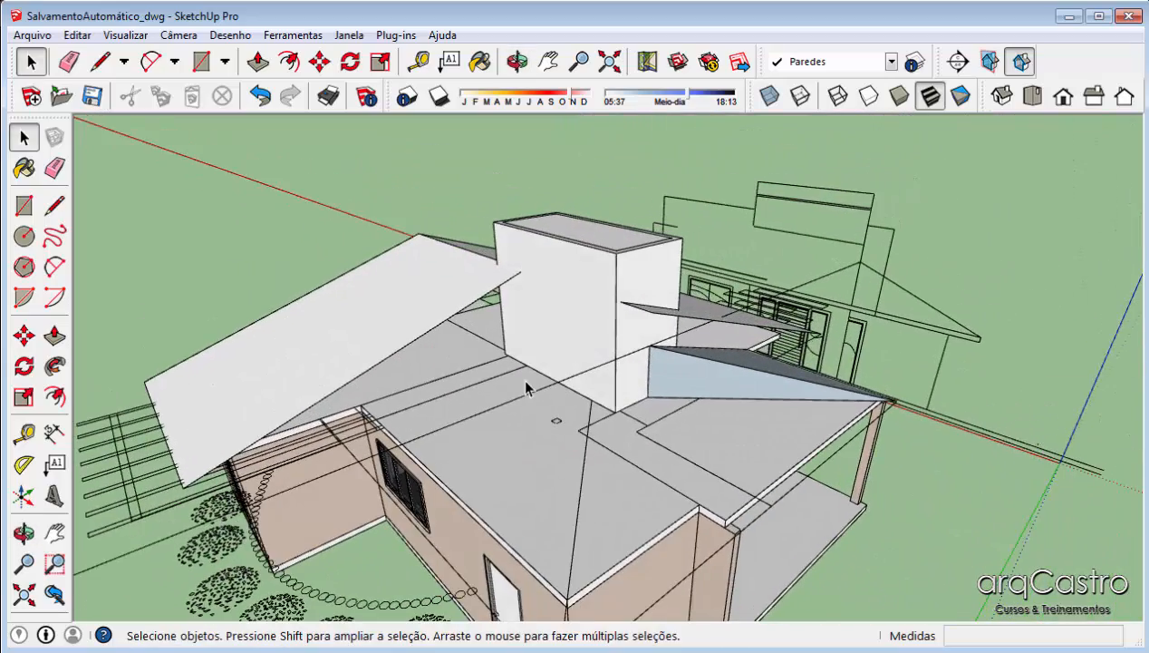
pyautogui.moveTo(526, 385); pyautogui.dragTo(596, 412, button='middle')
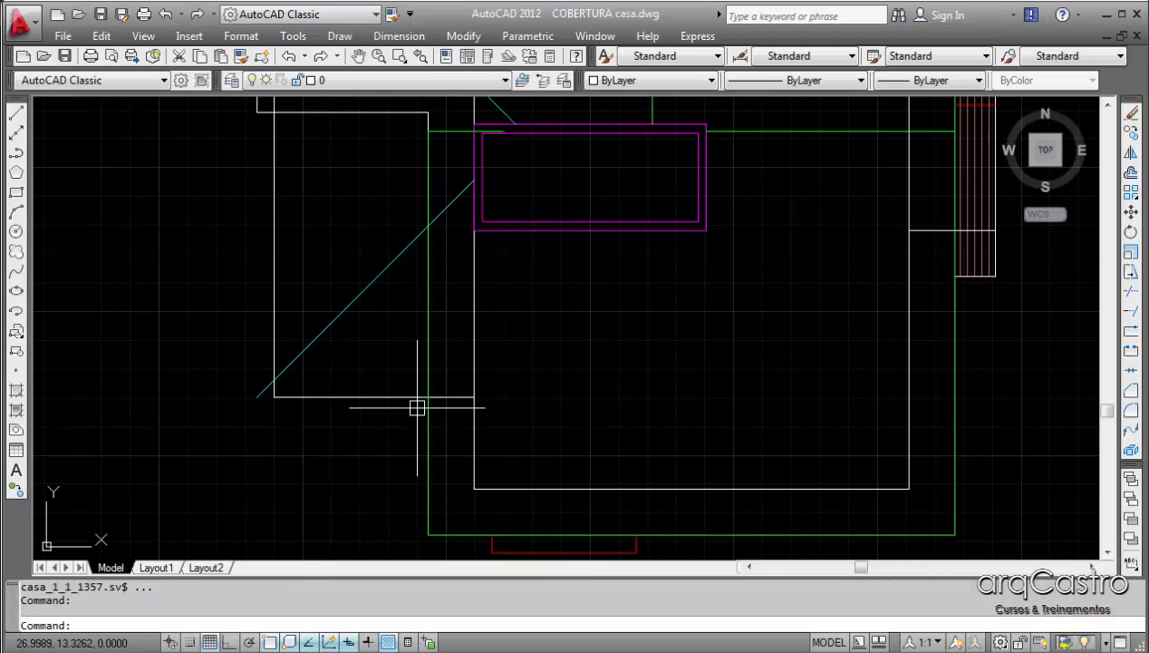
# Switch to AutoCAD and examine the diagonal hip lines beside the tower in the COBERTURA casa.dwg roof plan
pyautogui.scroll(-4, 417, 408)
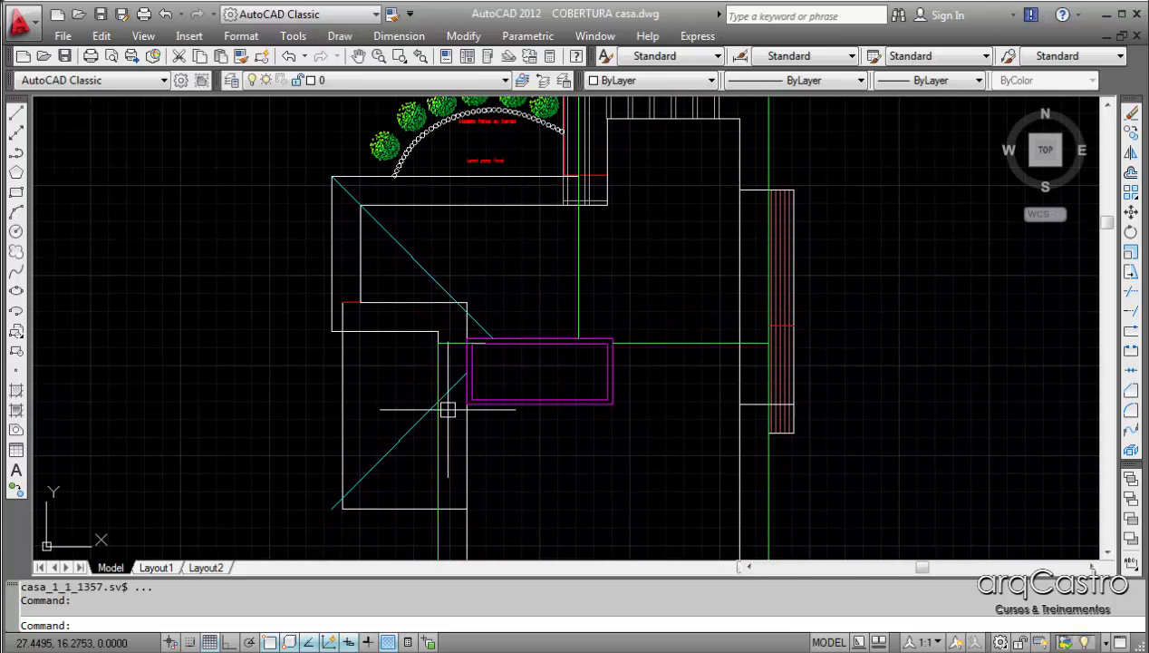
pyautogui.scroll(-2, 444, 413)
pyautogui.scroll(3, 431, 322)
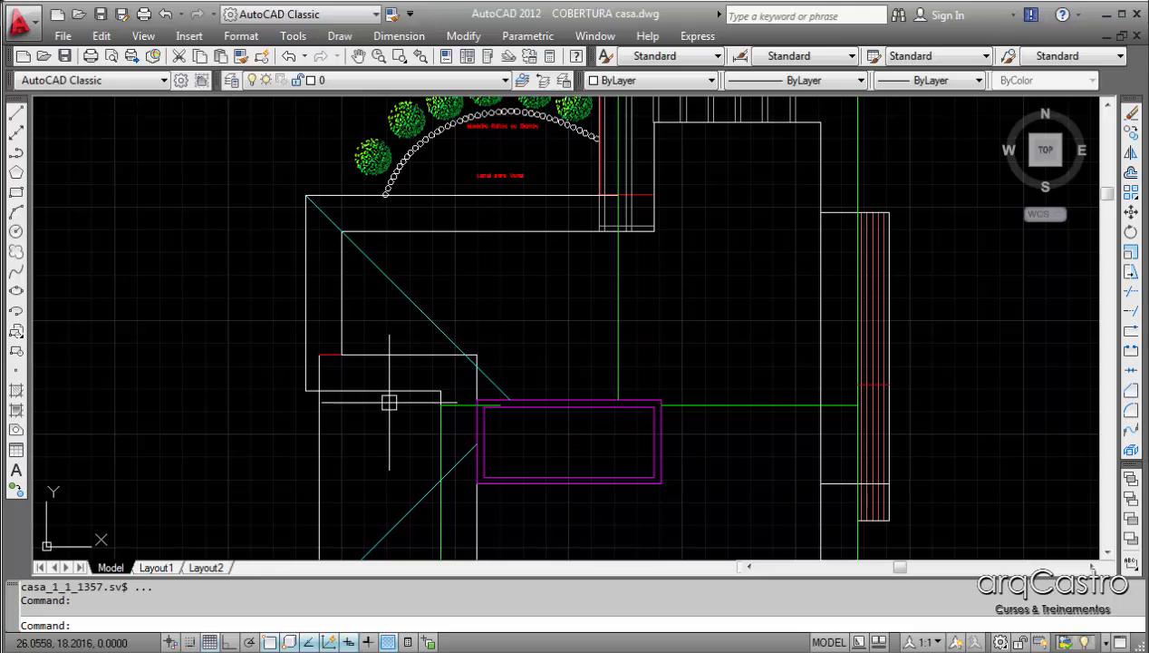
pyautogui.moveTo(390, 494); pyautogui.dragTo(388, 376, button='middle')
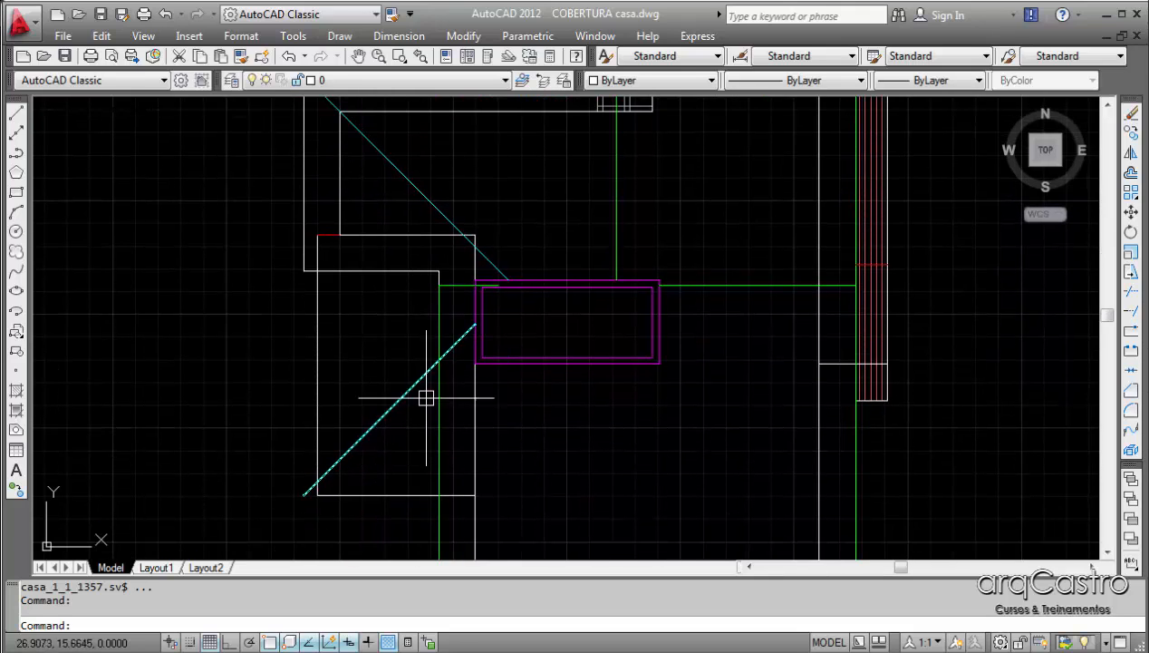
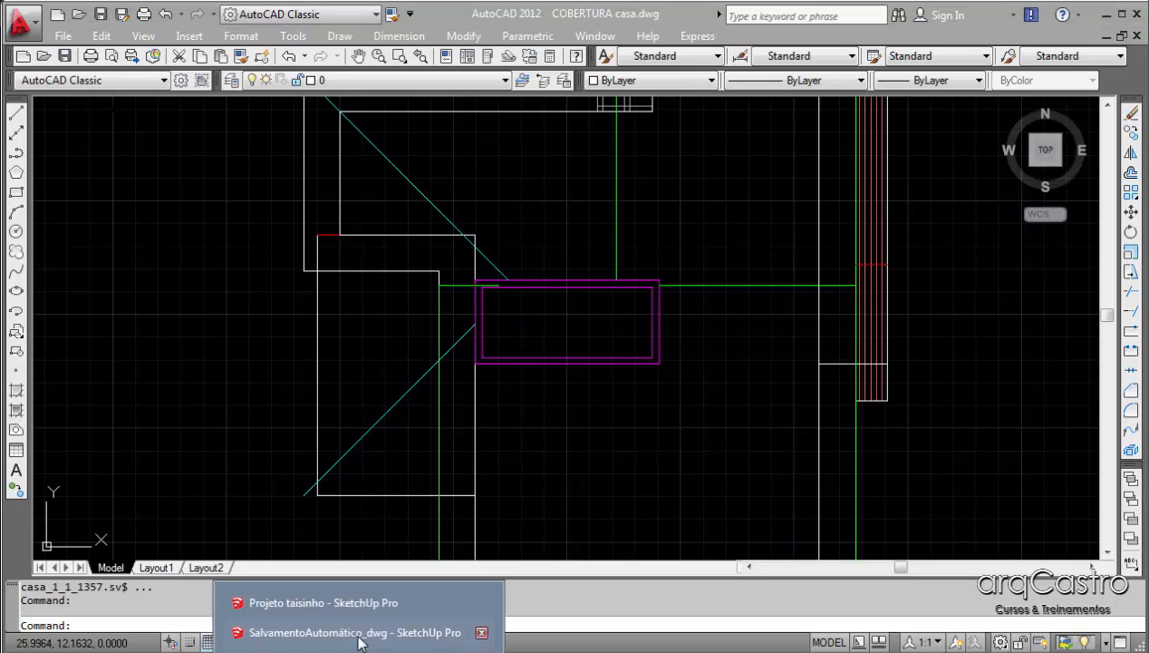
# Switch back to the SketchUp house model and draw a horizontal line about 4.05 m long across the tower wall at the reference line's height
pyautogui.click(361, 642)
pyautogui.moveTo(521, 355)
pyautogui.mouseDown(button='middle')
pyautogui.moveTo(590, 359)
pyautogui.moveTo(528, 308)
pyautogui.moveTo(665, 300)
pyautogui.mouseUp(button='middle')
pyautogui.scroll(6, 664, 300)
pyautogui.press('l')
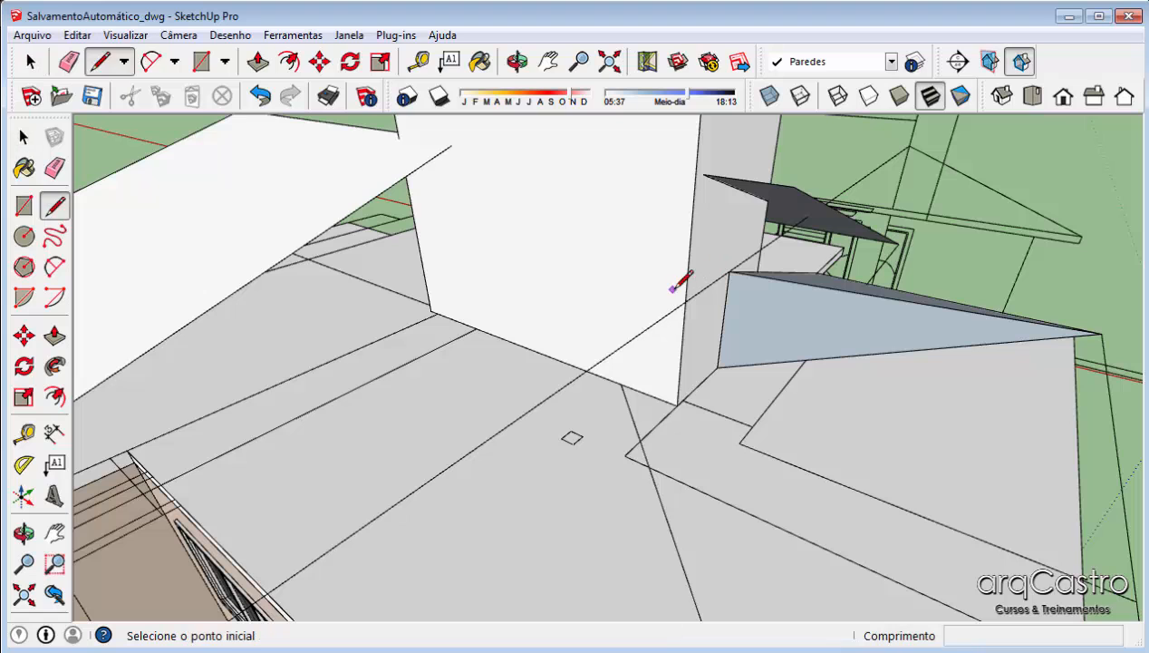
pyautogui.click(686, 300)
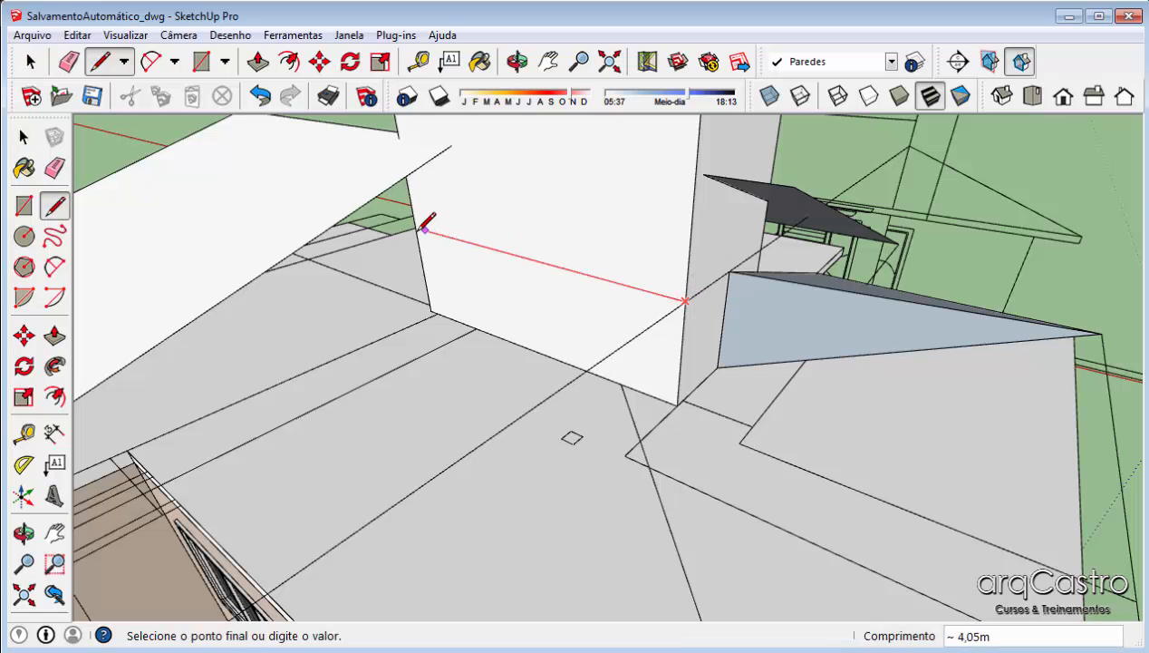
pyautogui.press('space')
# Draw a vertical line up the tower wall from the second hip line's end at its base to the horizontal line
pyautogui.scroll(-5, 436, 223)
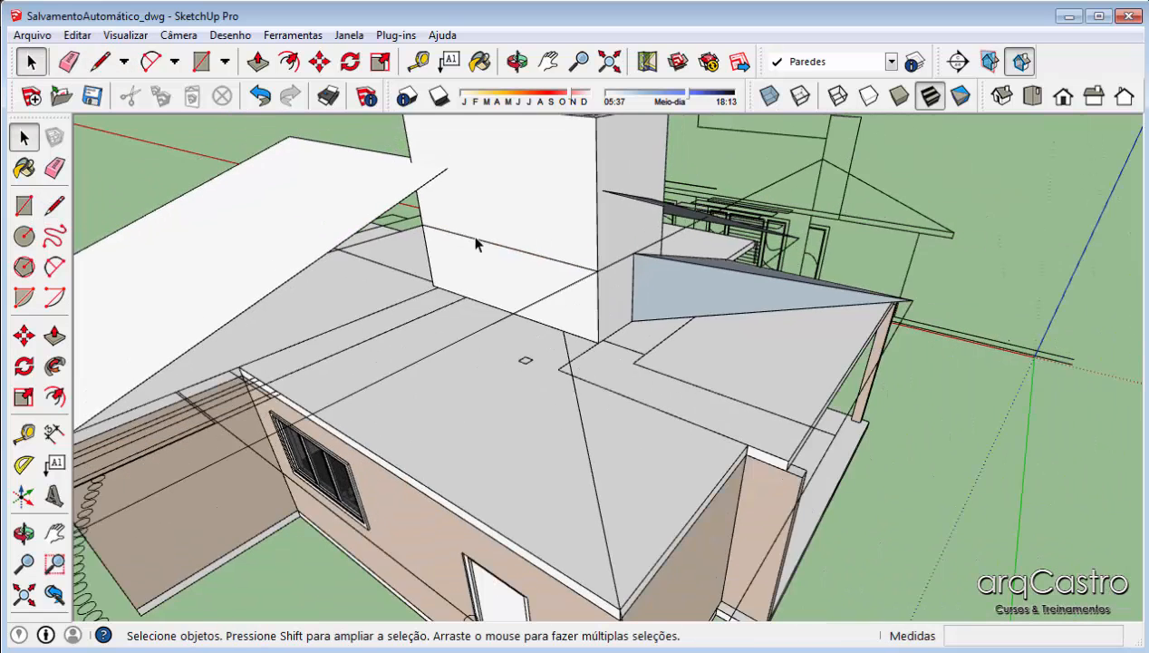
pyautogui.moveTo(475, 244); pyautogui.dragTo(494, 367, button='middle')
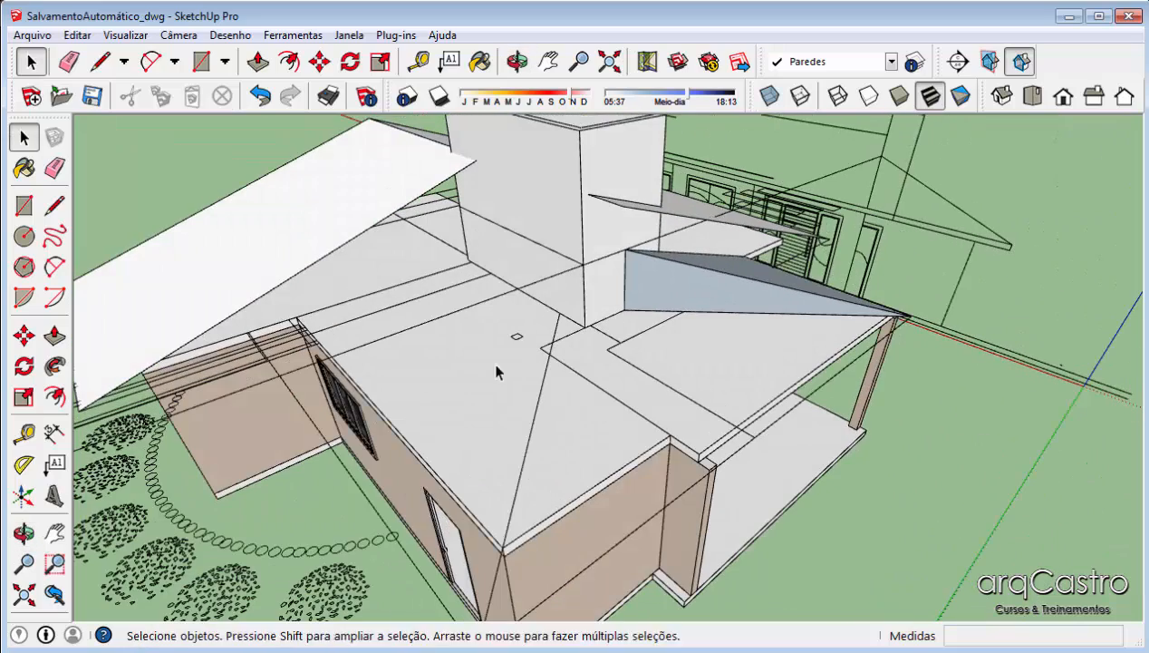
pyautogui.press('l')
pyautogui.moveTo(501, 509); pyautogui.dragTo(610, 420, button='middle')
pyautogui.scroll(2, 555, 324)
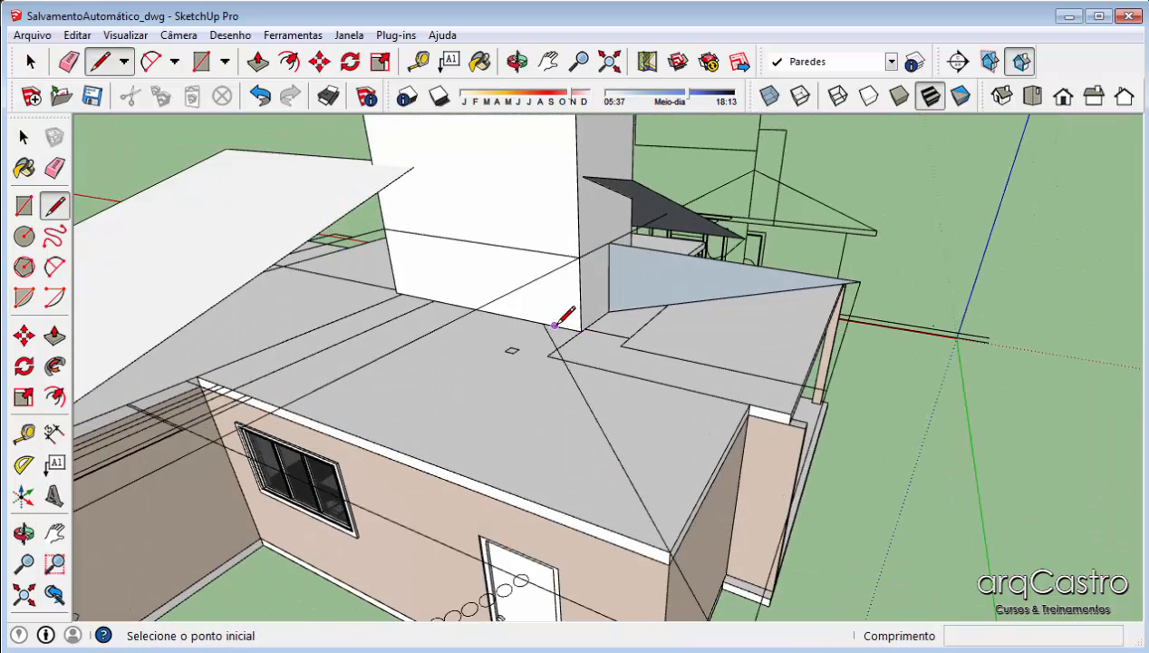
pyautogui.click(544, 324)
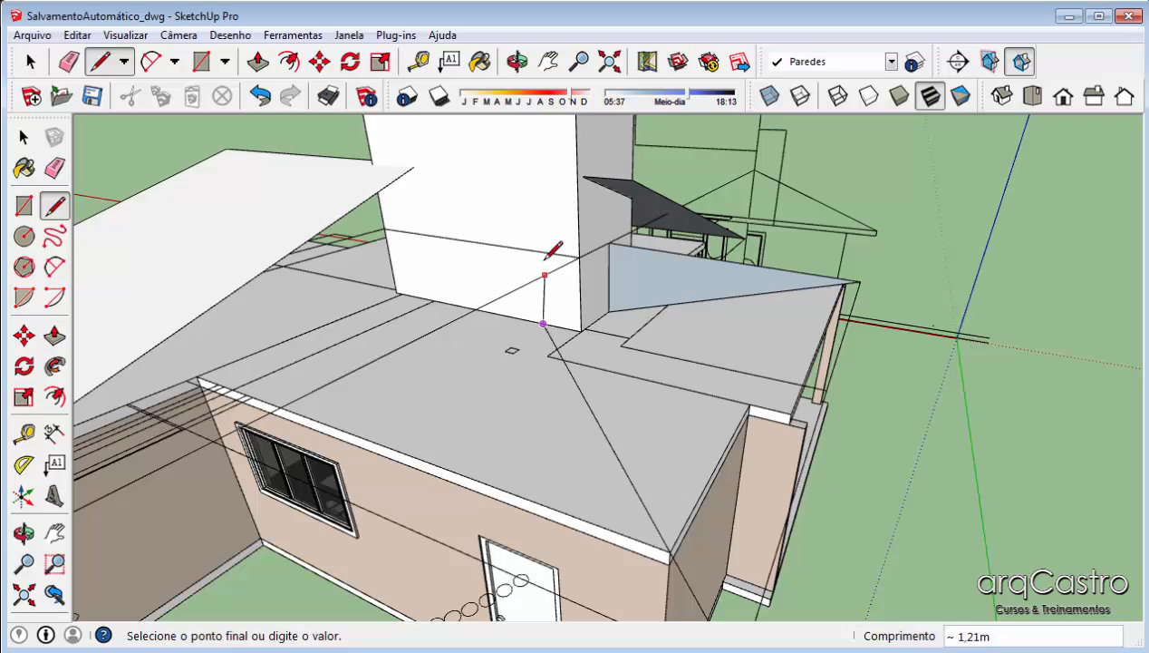
pyautogui.click(539, 252)
pyautogui.press('space')
# Draw a base line along the roof slab from the tower's base near its far corner to the eave overhang's end point
pyautogui.scroll(-3, 557, 314)
pyautogui.moveTo(444, 334); pyautogui.dragTo(625, 245, button='middle')
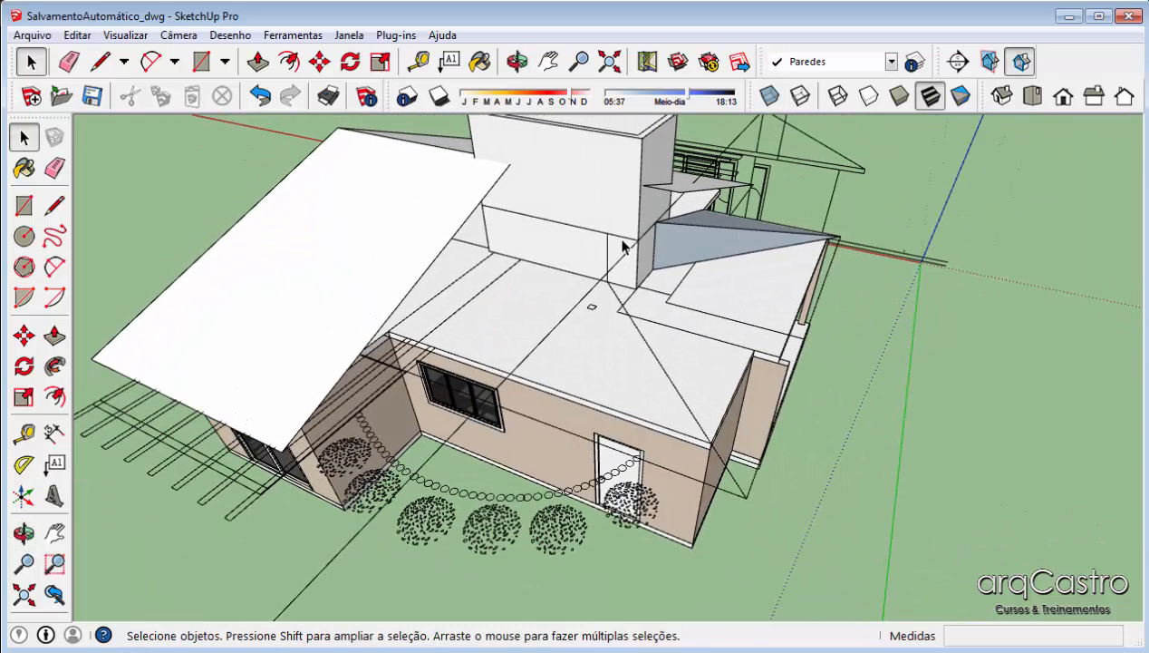
pyautogui.press('l')
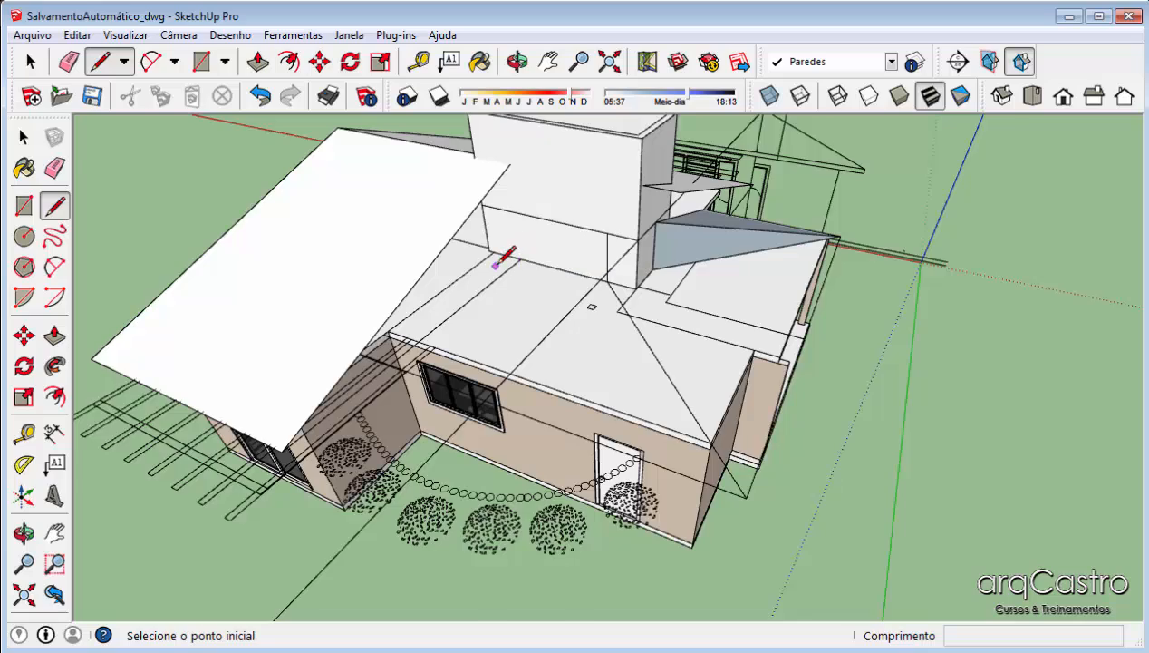
pyautogui.moveTo(505, 253)
pyautogui.mouseDown(button='middle')
pyautogui.moveTo(475, 266)
pyautogui.moveTo(498, 241)
pyautogui.moveTo(560, 259)
pyautogui.moveTo(518, 258)
pyautogui.mouseUp(button='middle')
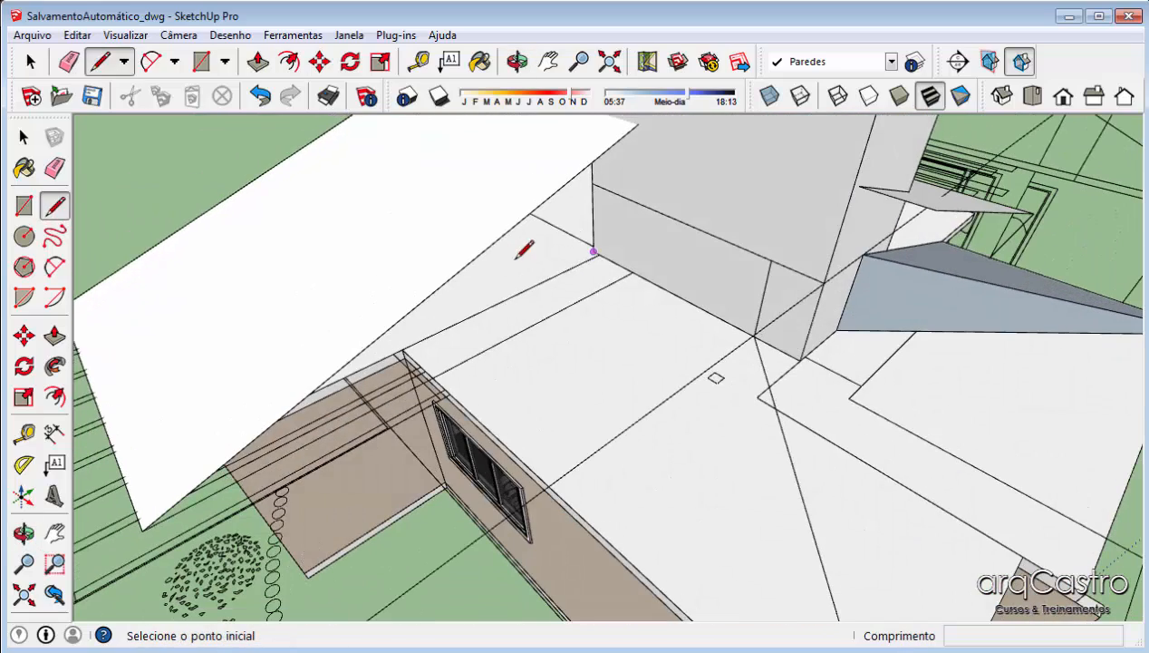
pyautogui.click(599, 255)
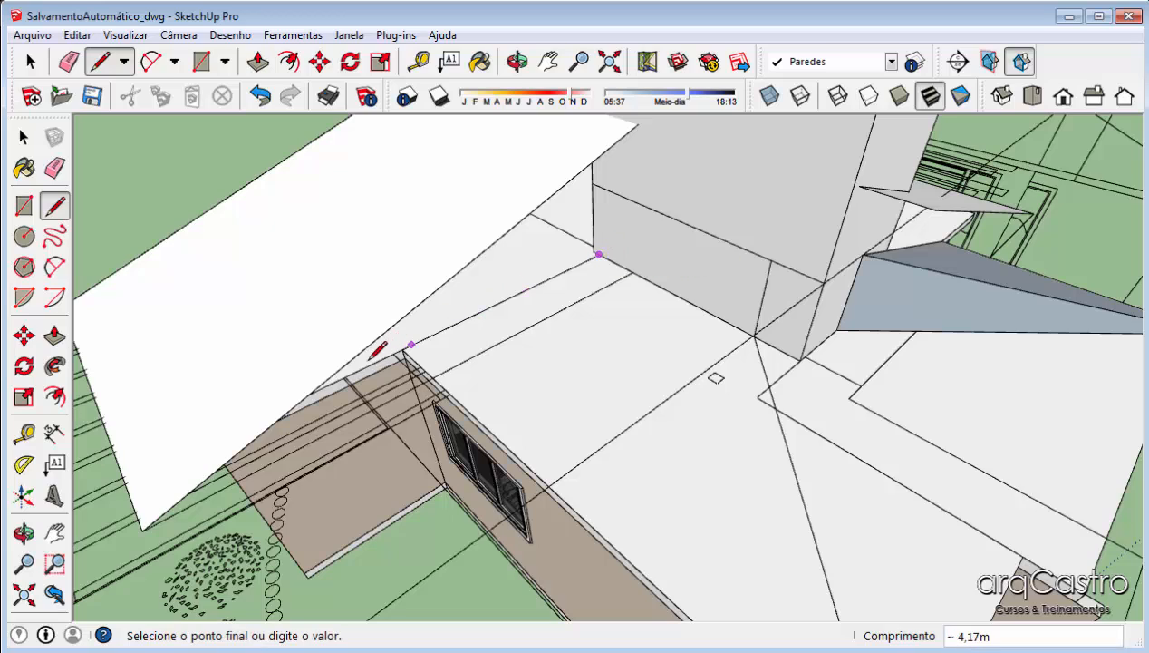
pyautogui.moveTo(372, 356); pyautogui.dragTo(339, 290, button='middle')
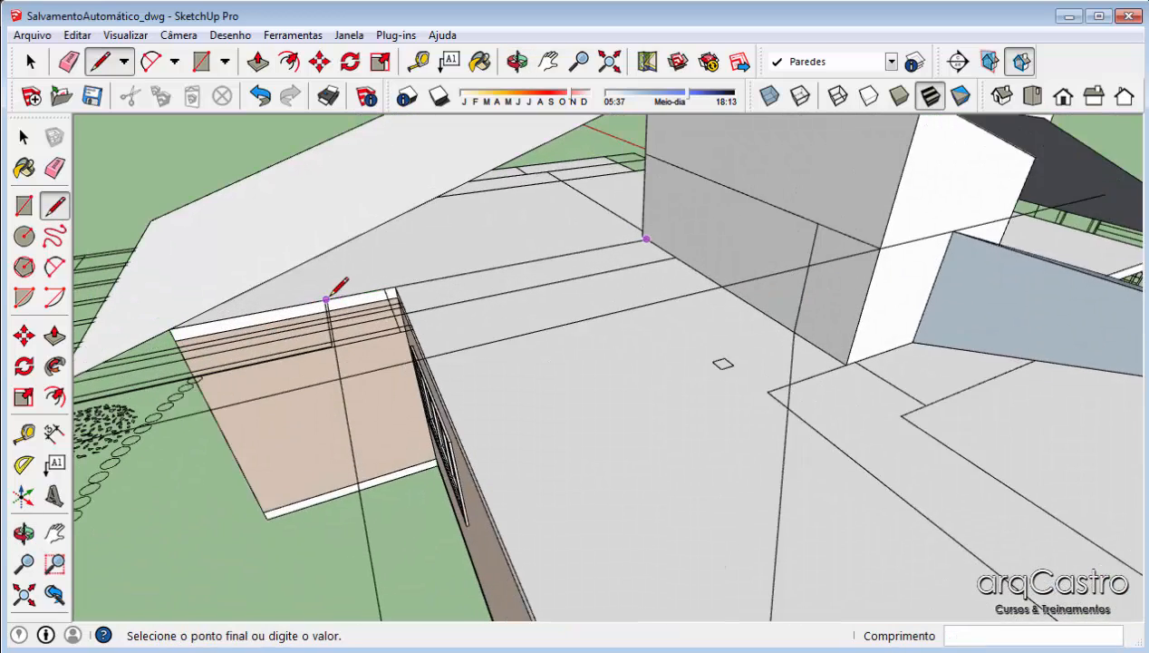
pyautogui.scroll(2, 325, 299)
pyautogui.click(327, 301)
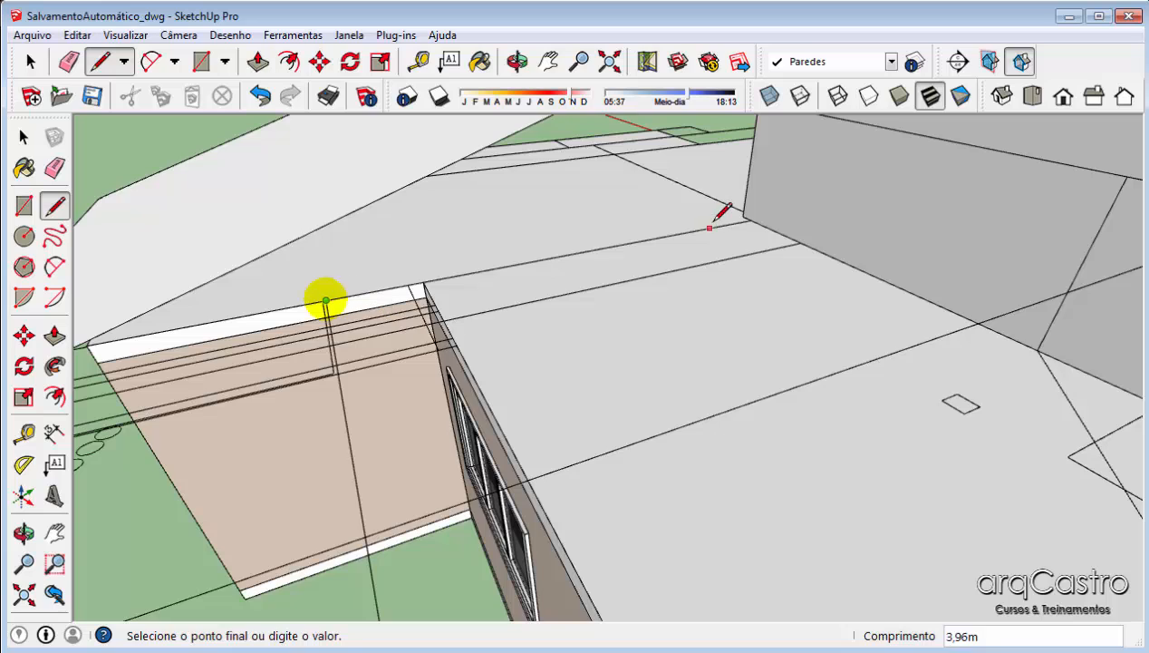
# Draw a vertical line up the tower from the base line's end and a 4.66 m sloped line to the eave point, forming a triangular face
pyautogui.moveTo(329, 302); pyautogui.dragTo(692, 263, button='middle')
pyautogui.click(695, 282)
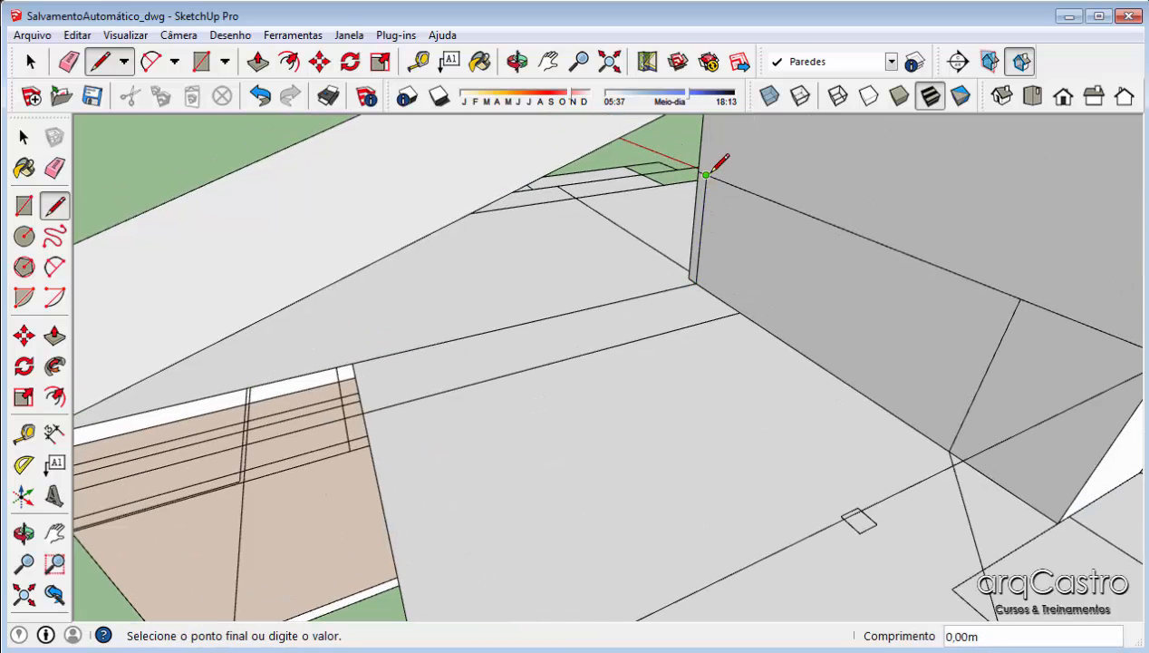
pyautogui.click(253, 385)
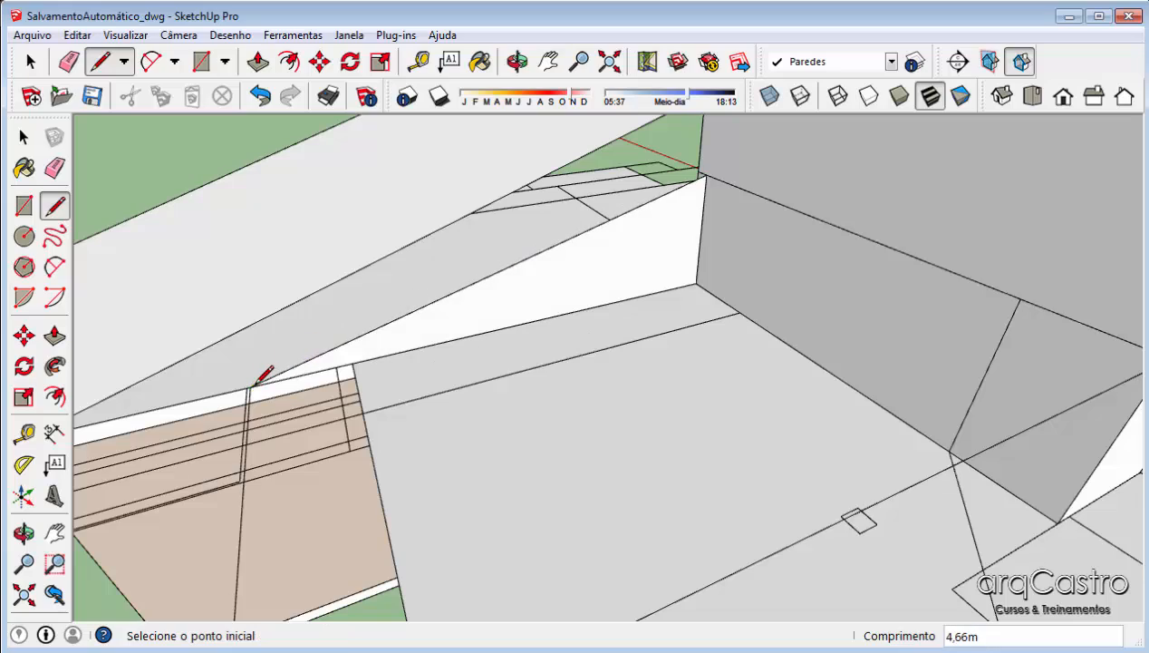
# Try to extrude the triangular face between tower and eave with Push/Pull as far as the tower's front vertical line, and undo it
pyautogui.scroll(-4, 682, 282)
pyautogui.moveTo(674, 297); pyautogui.dragTo(613, 306, button='middle')
pyautogui.press('p')
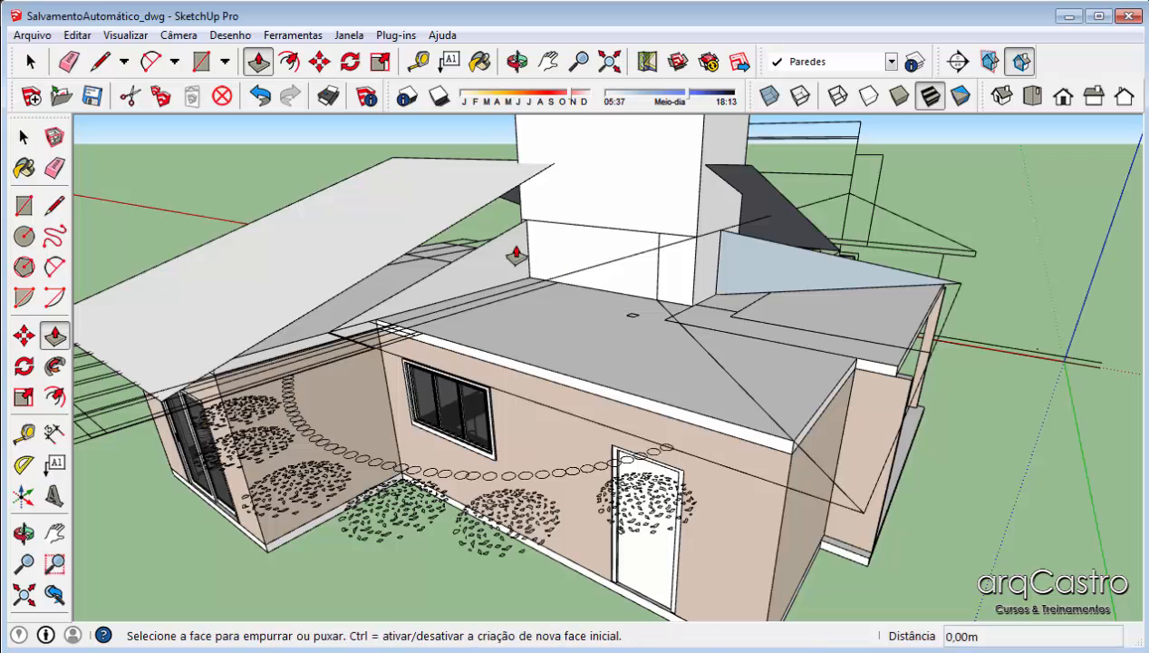
pyautogui.click(514, 257)
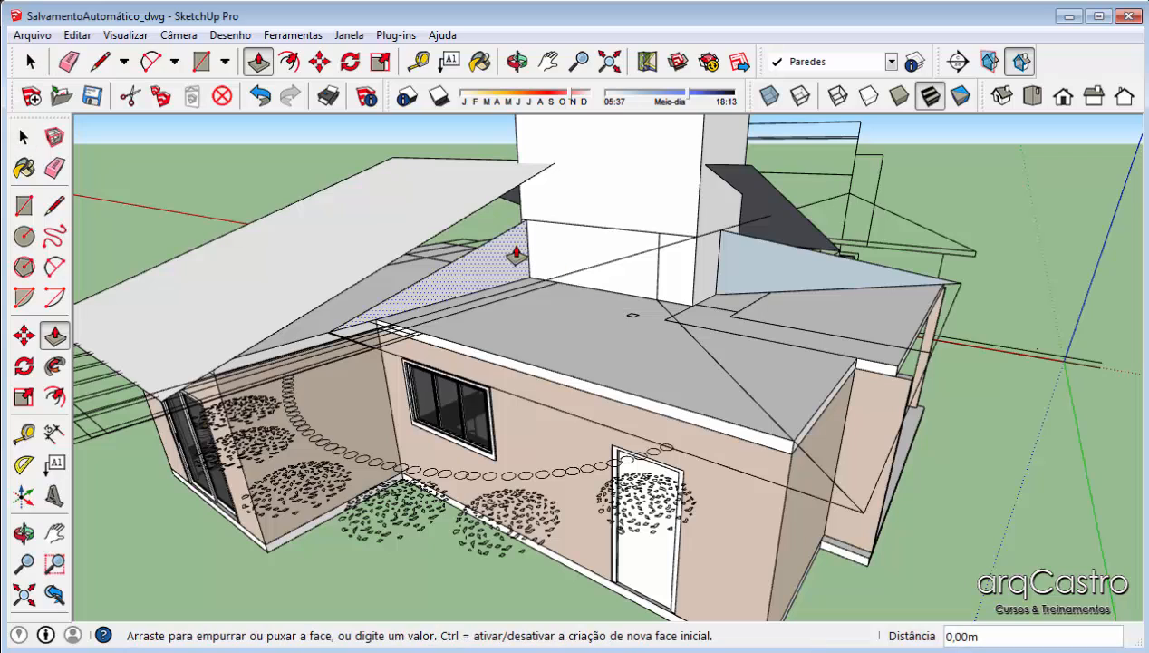
pyautogui.click(662, 238)
pyautogui.press('space')
pyautogui.moveTo(661, 237); pyautogui.dragTo(623, 364, button='middle')
pyautogui.scroll(2, 623, 372)
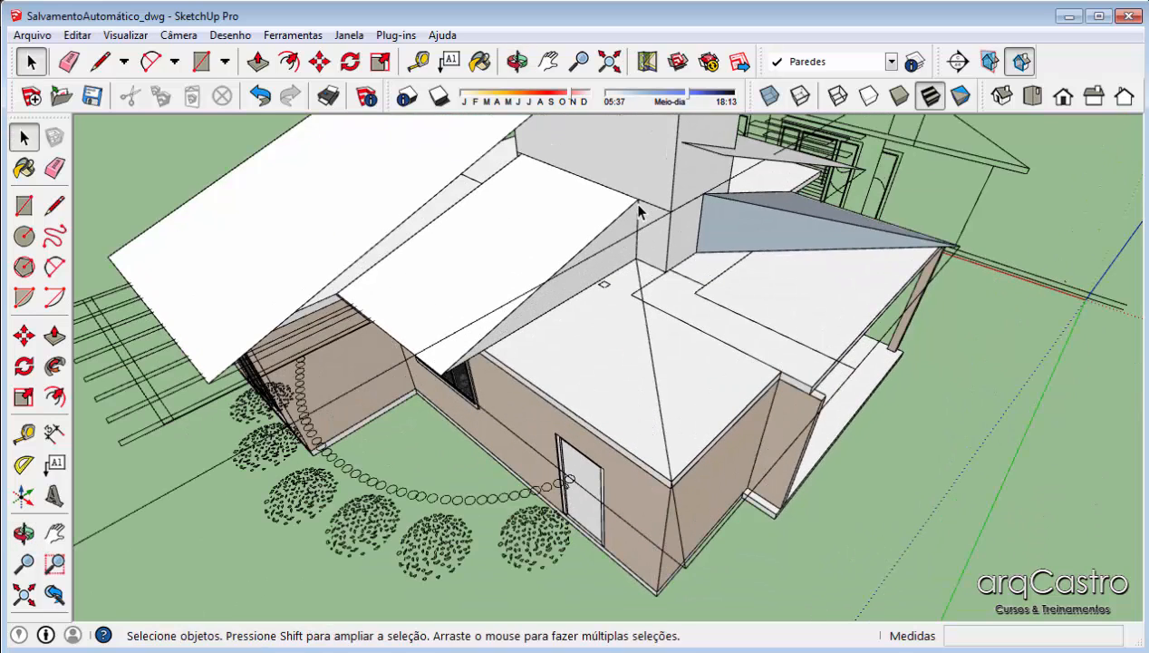
pyautogui.hotkey('ctrl', 'z')
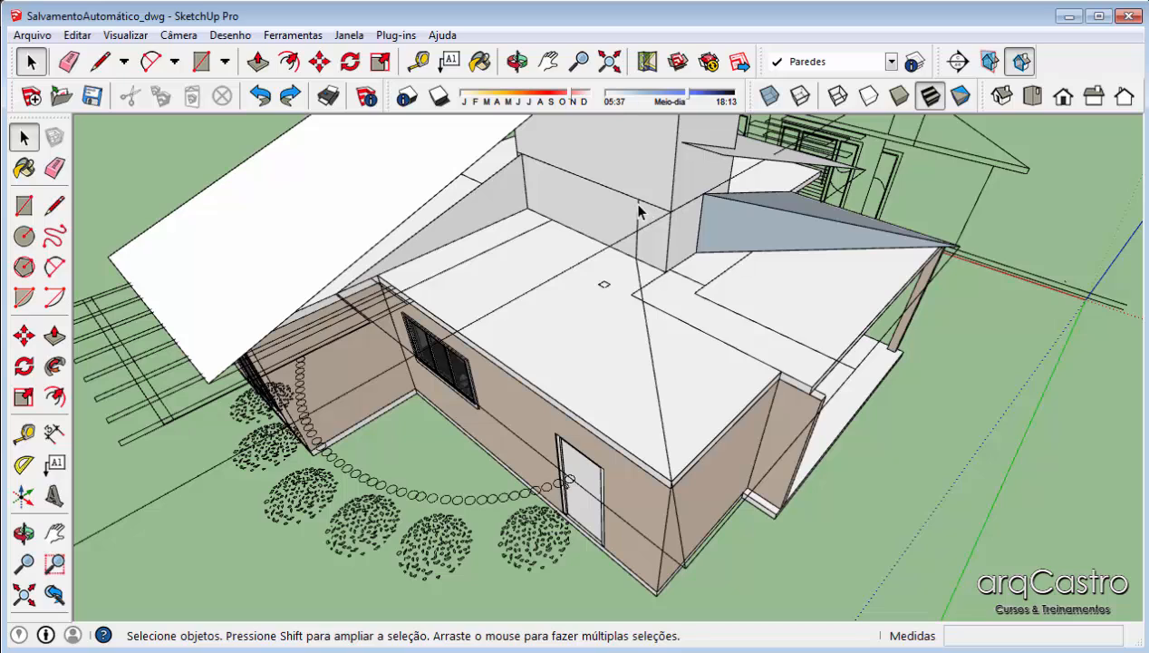
# Draw a sloped line from the top of the tower's vertical line down to the eave overhang's outer corner, forming an upright triangular face
pyautogui.press('l')
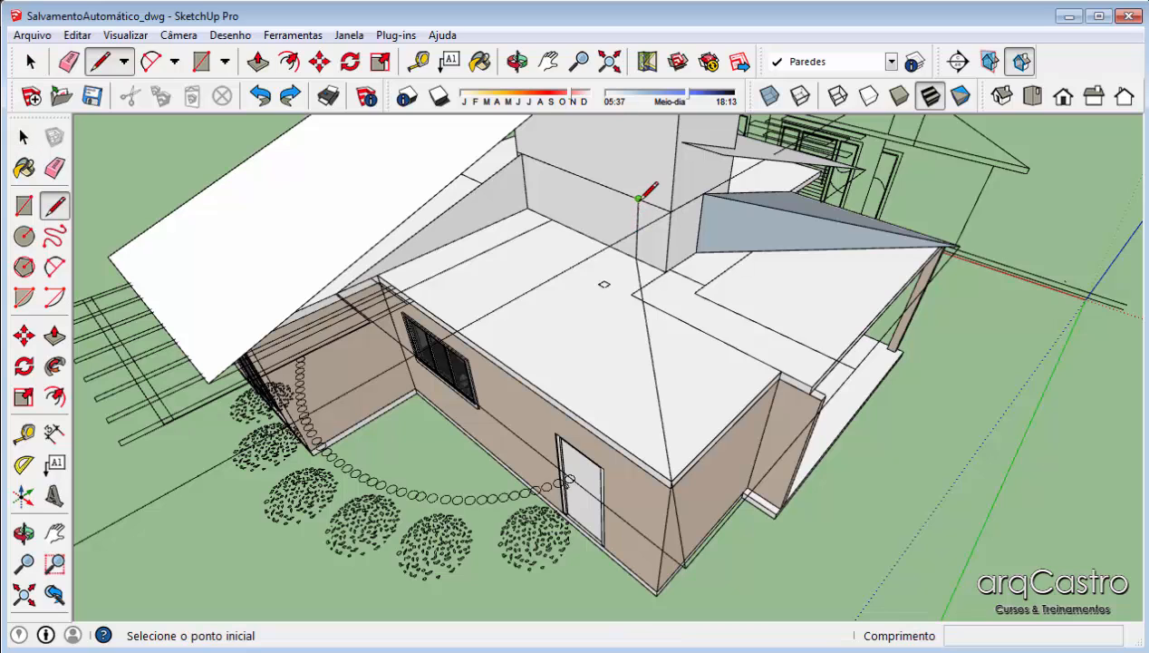
pyautogui.click(638, 198)
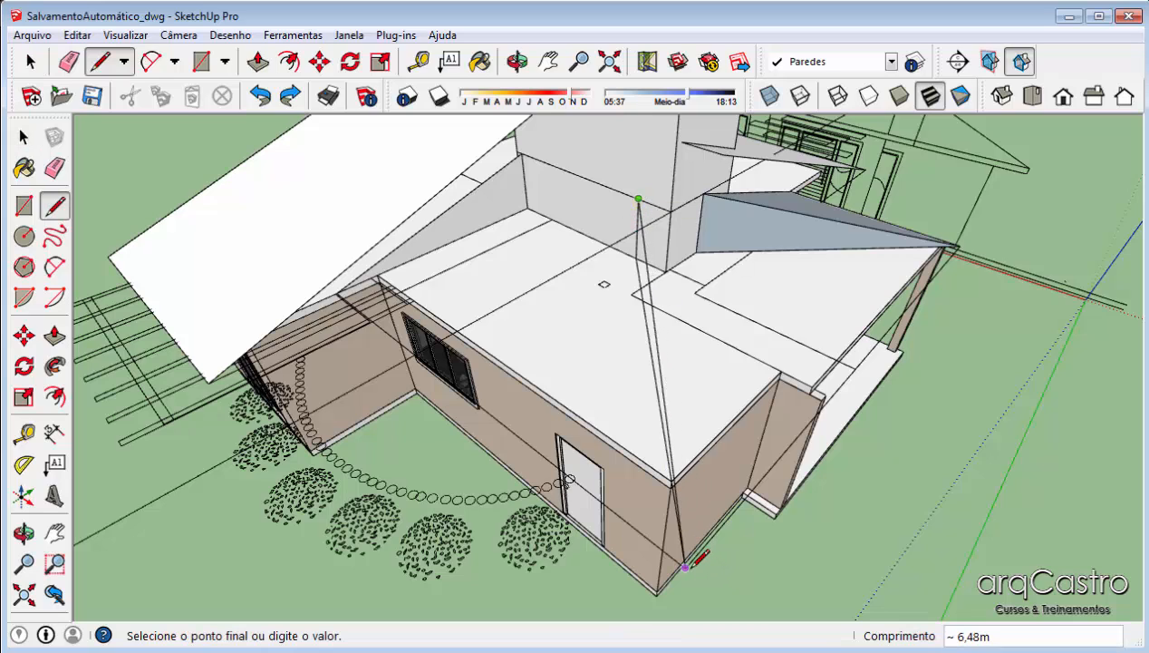
pyautogui.click(635, 256)
pyautogui.moveTo(629, 248); pyautogui.dragTo(510, 314, button='middle')
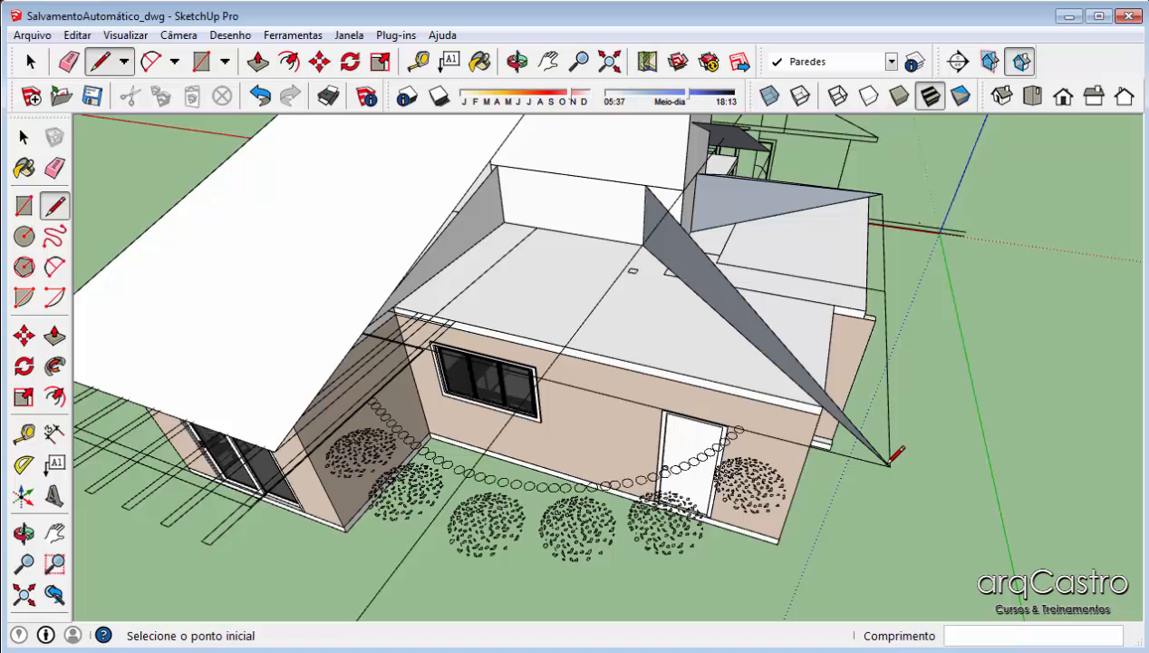
# Draw the eave line from the outer overhang corner to the first triangle's eave point, closing the sloped roof face above the window wall
pyautogui.moveTo(900, 460); pyautogui.dragTo(675, 499, button='middle')
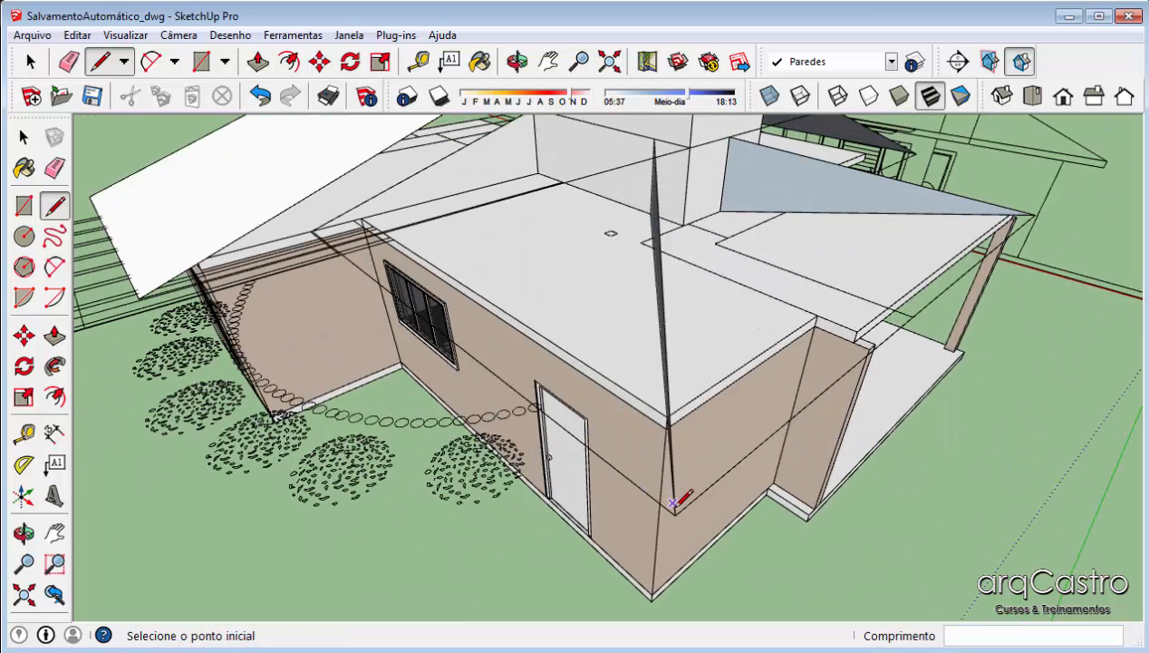
pyautogui.click(312, 231)
pyautogui.moveTo(527, 256)
pyautogui.mouseDown(button='middle')
pyautogui.moveTo(642, 269)
pyautogui.moveTo(630, 293)
pyautogui.moveTo(684, 456)
pyautogui.moveTo(452, 426)
pyautogui.moveTo(430, 333)
pyautogui.moveTo(371, 442)
pyautogui.moveTo(320, 392)
pyautogui.moveTo(322, 412)
pyautogui.mouseUp(button='middle')
pyautogui.press('space')
# Draw a 9.24 m eave line from the outer overhang corner to the roof corner beyond the veranda pillar
pyautogui.press('l')
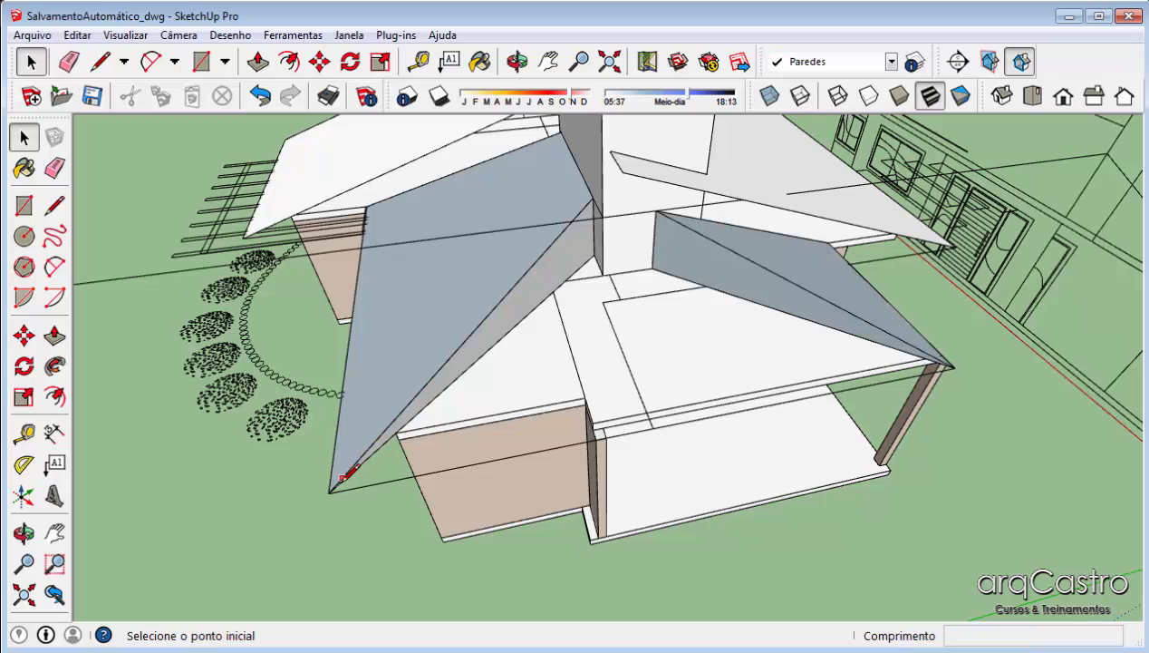
pyautogui.click(329, 490)
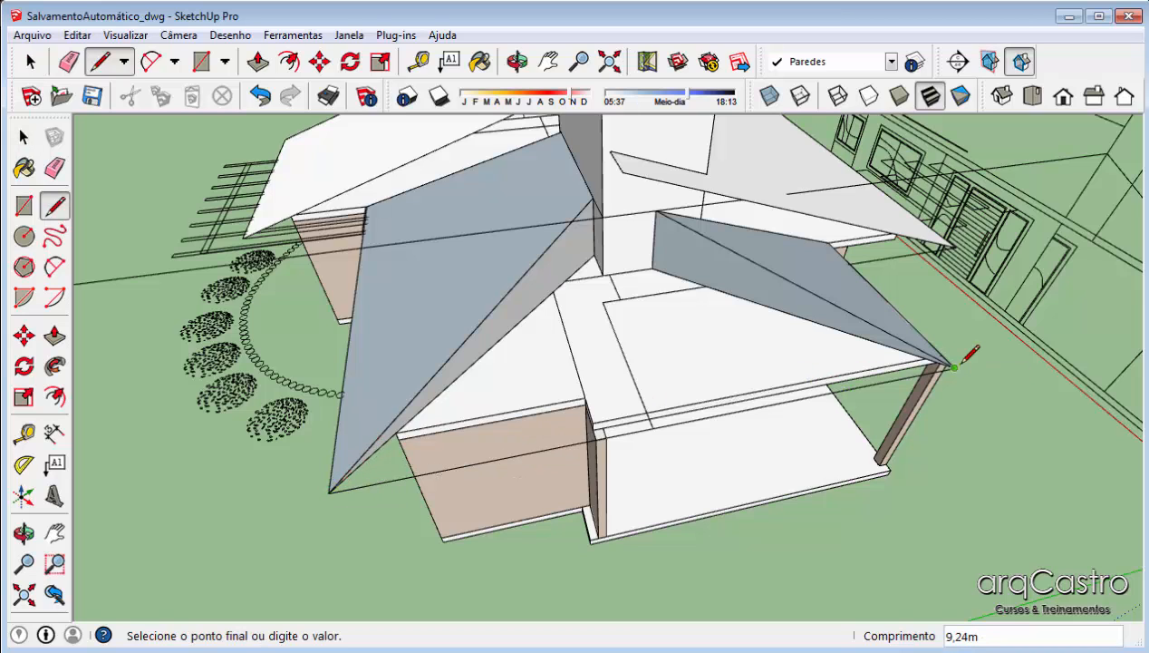
pyautogui.scroll(3, 645, 213)
pyautogui.moveTo(642, 222)
pyautogui.mouseDown(button='middle')
pyautogui.moveTo(657, 248)
pyautogui.moveTo(646, 254)
pyautogui.moveTo(693, 245)
pyautogui.moveTo(675, 188)
pyautogui.moveTo(626, 192)
pyautogui.moveTo(624, 250)
pyautogui.moveTo(657, 191)
pyautogui.moveTo(689, 199)
pyautogui.mouseUp(button='middle')
pyautogui.scroll(2, 607, 252)
pyautogui.scroll(-3, 627, 188)
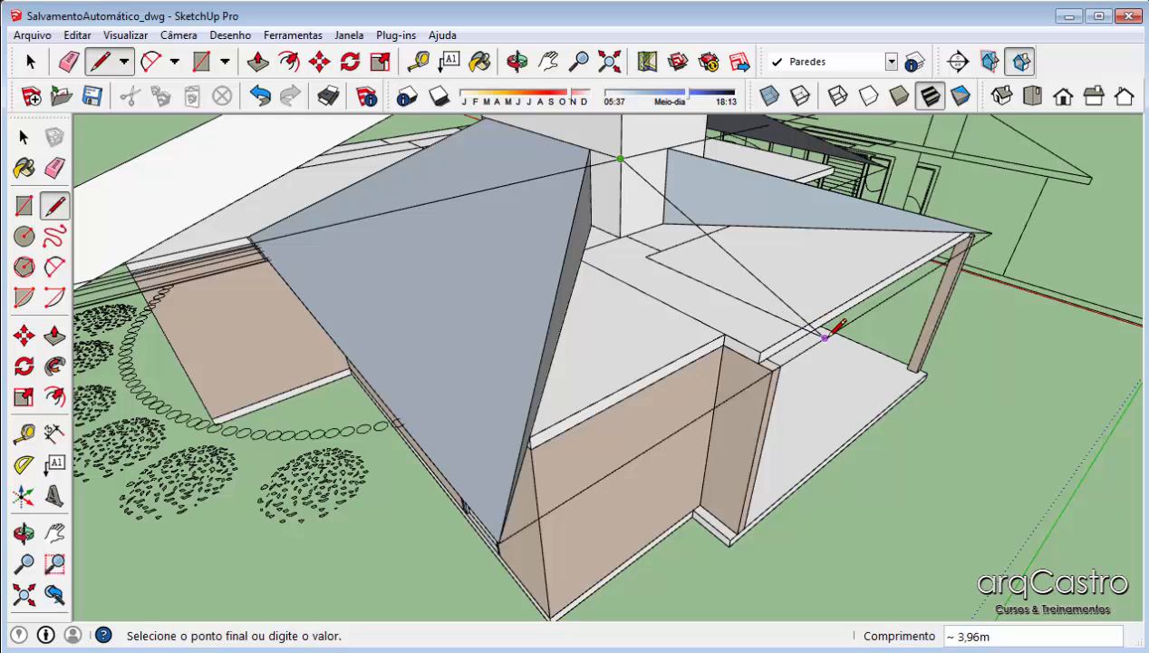
pyautogui.press('Escape')
# Draw a base line from the tower corner across the slab to the eave line, with an outer segment 2.97 m long
pyautogui.scroll(3, 631, 297)
pyautogui.moveTo(631, 299); pyautogui.dragTo(616, 249, button='middle')
pyautogui.scroll(1, 615, 249)
pyautogui.press('Escape')
pyautogui.scroll(2, 608, 252)
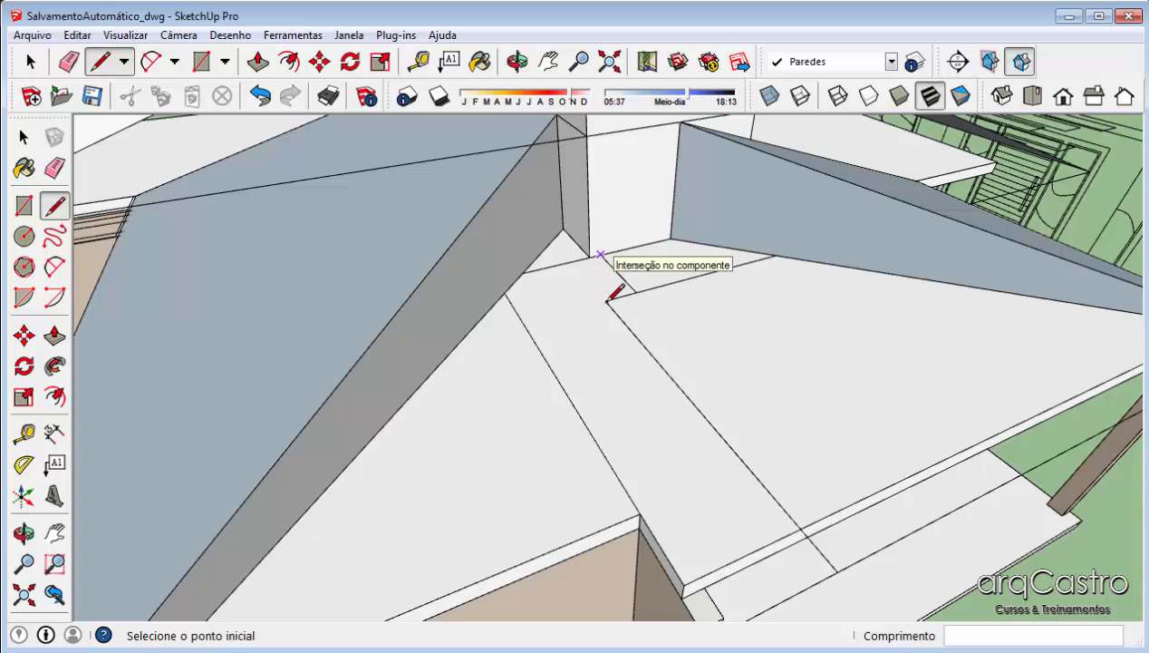
pyautogui.scroll(2, 590, 290)
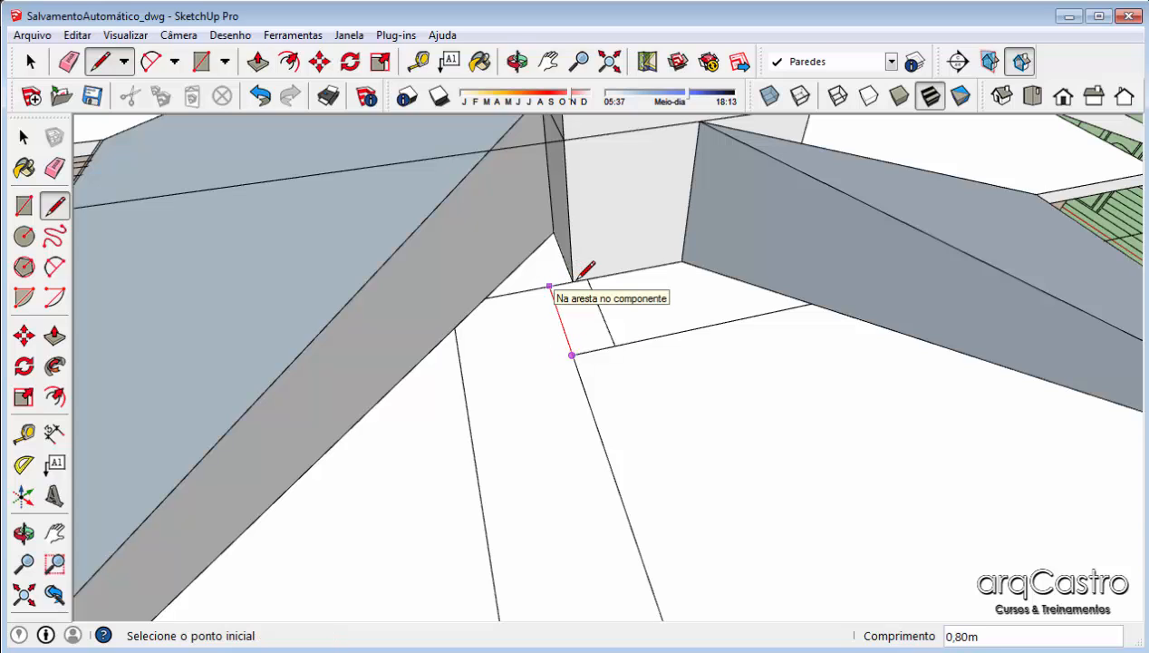
pyautogui.click(574, 282)
pyautogui.click(599, 348)
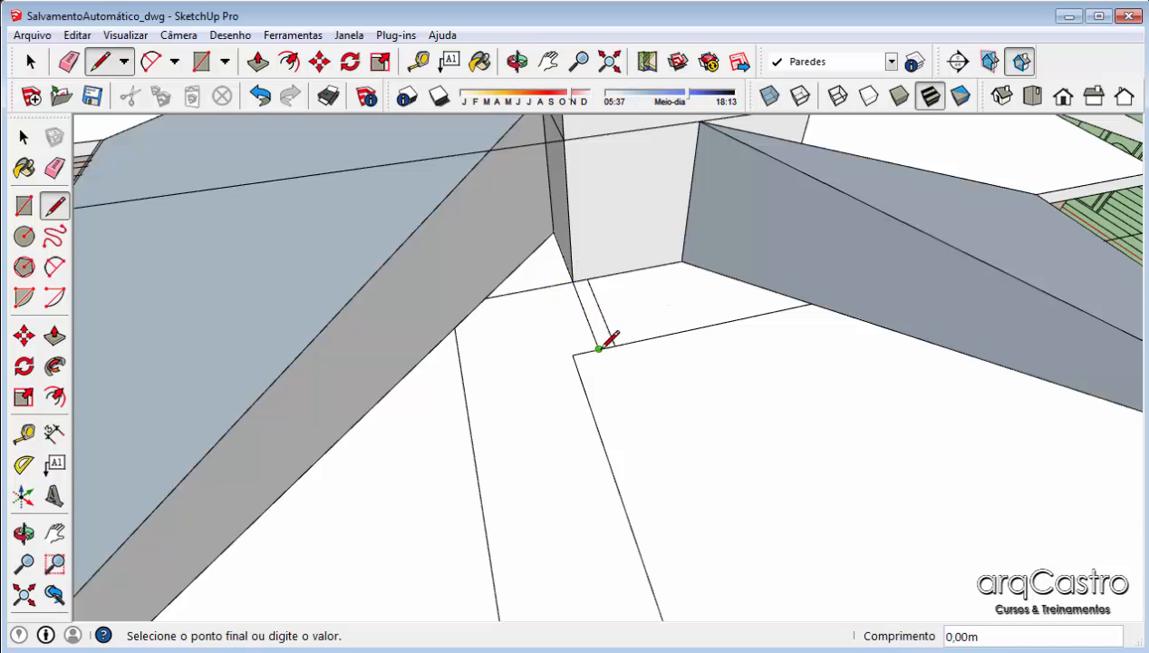
pyautogui.scroll(-2, 600, 361)
pyautogui.moveTo(608, 442); pyautogui.dragTo(569, 315, button='middle')
pyautogui.scroll(-3, 620, 371)
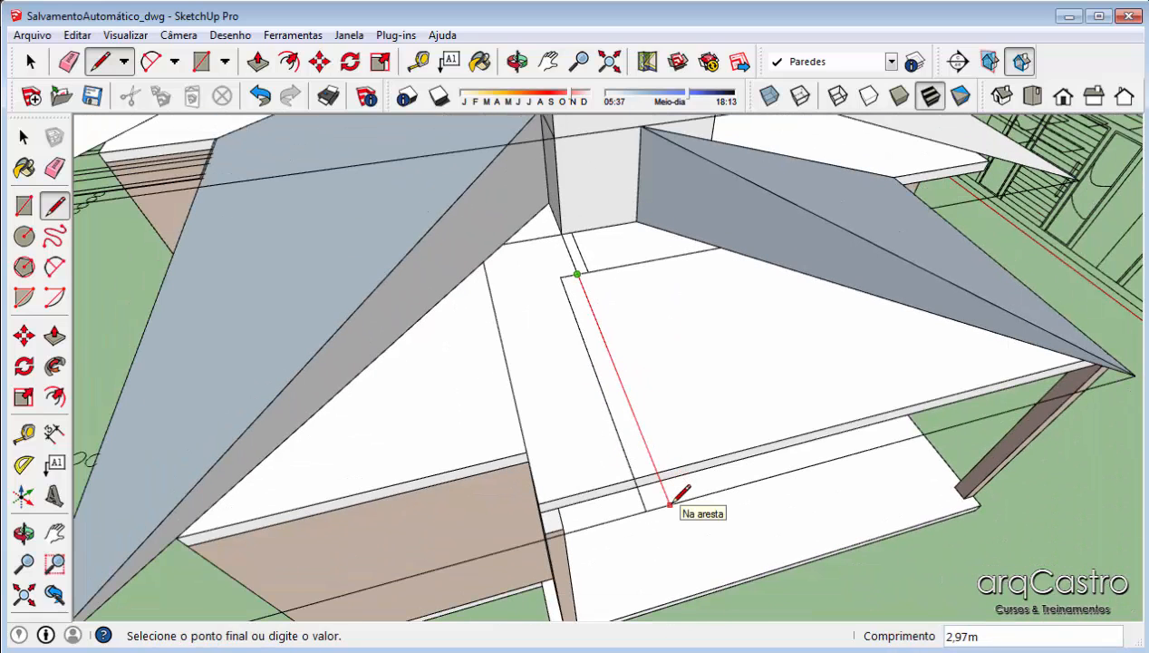
# Draw a sloped line from the base line's eave end up to the tower corner at the horizontal line's height, forming the veranda roof face
pyautogui.click(559, 133)
pyautogui.scroll(-1, 601, 230)
pyautogui.moveTo(601, 231); pyautogui.dragTo(670, 213, button='middle')
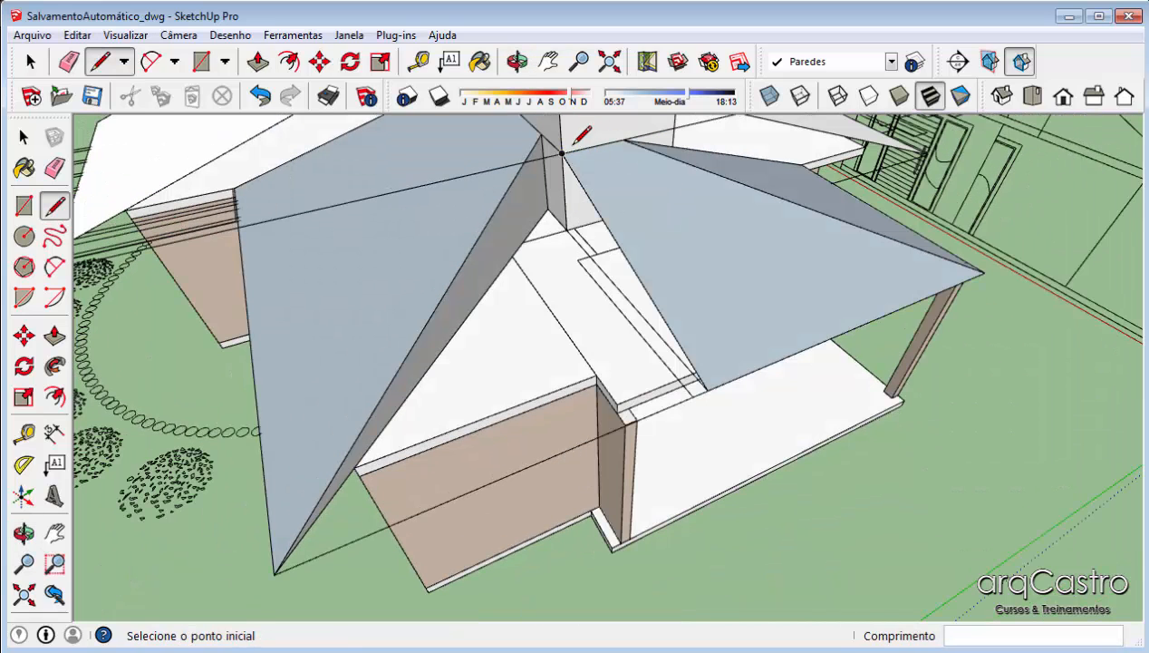
pyautogui.moveTo(562, 154); pyautogui.dragTo(616, 142, button='middle')
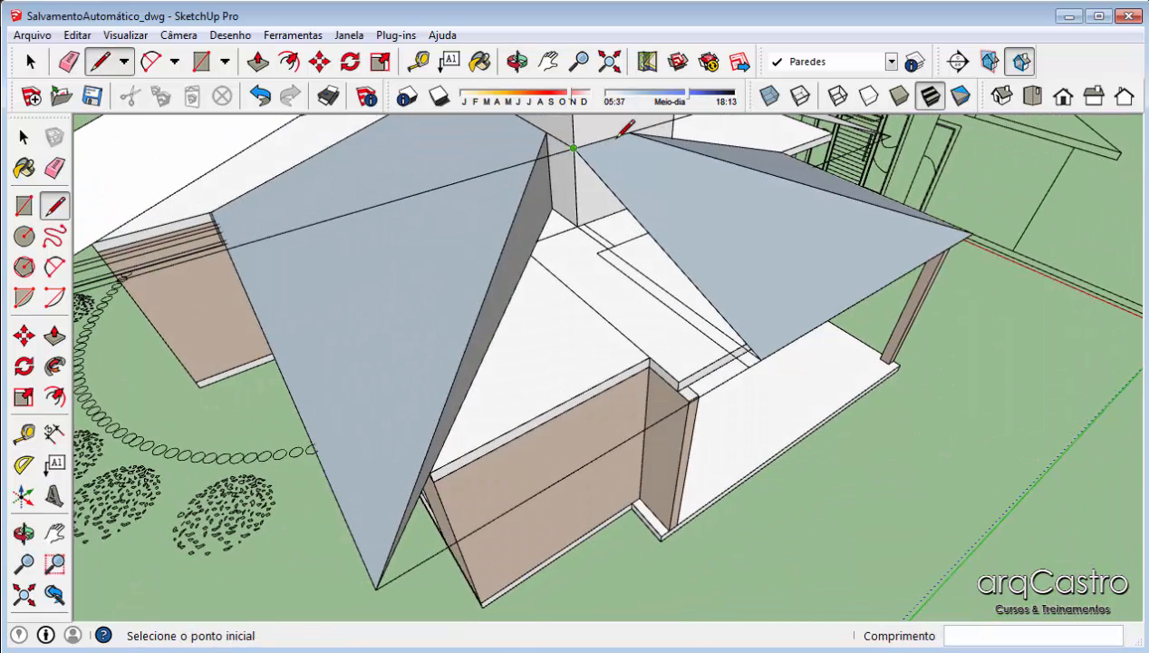
# Erase the stray line crossing the sloped roof face above the window wall
pyautogui.press('e')
pyautogui.click(405, 187)
pyautogui.moveTo(807, 148)
pyautogui.mouseDown(button='middle')
pyautogui.moveTo(657, 226)
pyautogui.moveTo(357, 154)
pyautogui.moveTo(528, 200)
pyautogui.moveTo(850, 201)
pyautogui.mouseUp(button='middle')
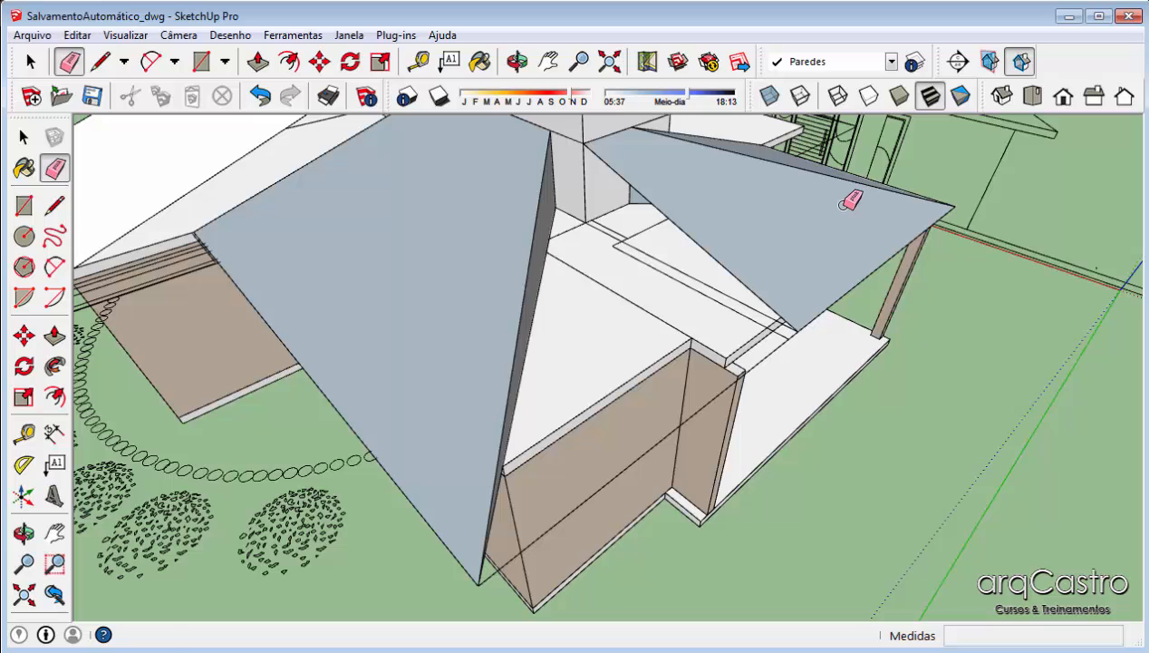
# Try to draw a hip line from the outer eave corner up to the tower corner, and undo it
pyautogui.press('l')
pyautogui.click(477, 584)
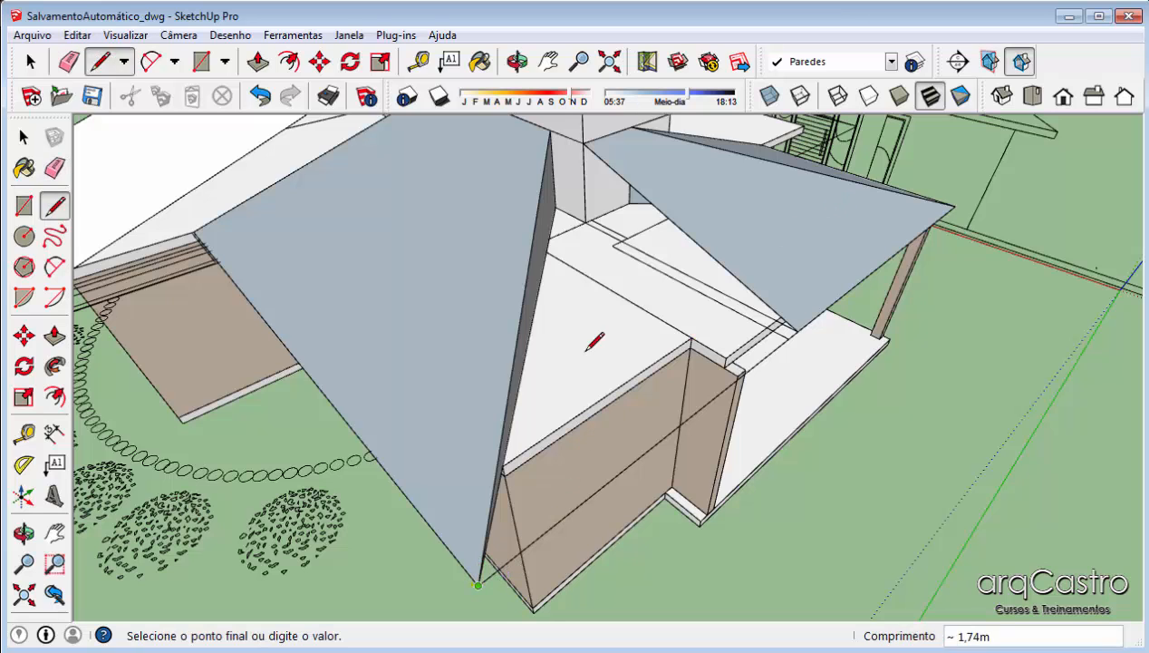
pyautogui.click(585, 142)
pyautogui.moveTo(595, 130); pyautogui.dragTo(682, 209, button='middle')
pyautogui.press('space')
pyautogui.hotkey('ctrl', 'z')
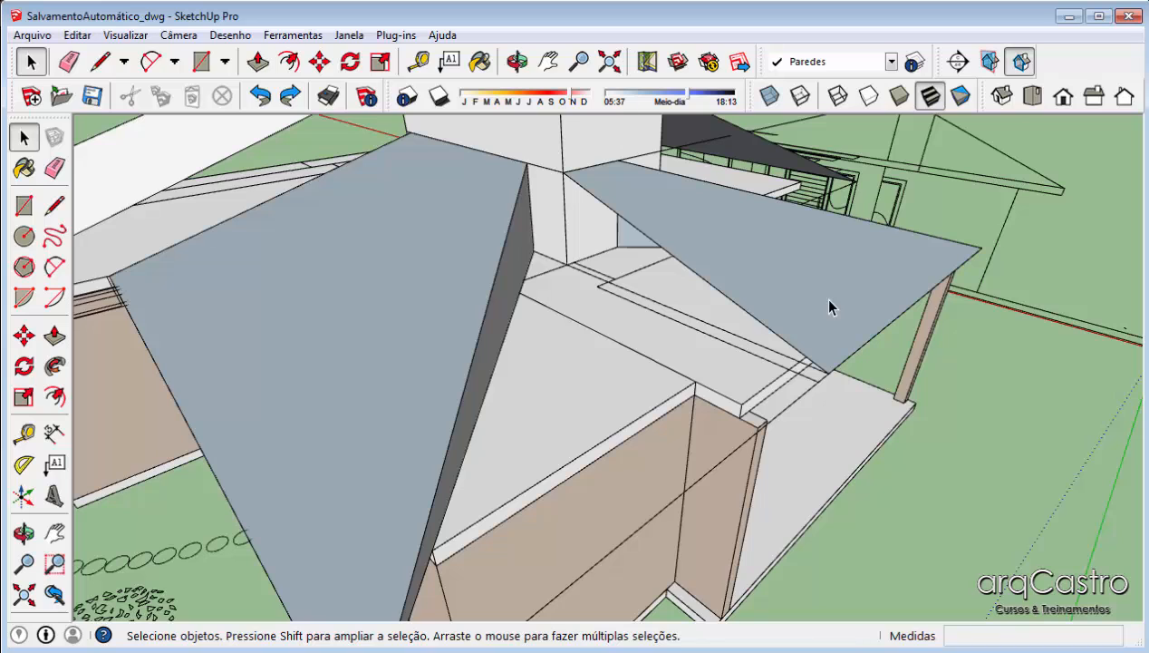
# Draw the hip line from the tower corner down to the outer eave corner, closing the roof face, and select the adjoining faces to check them
pyautogui.press('l')
pyautogui.click(562, 170)
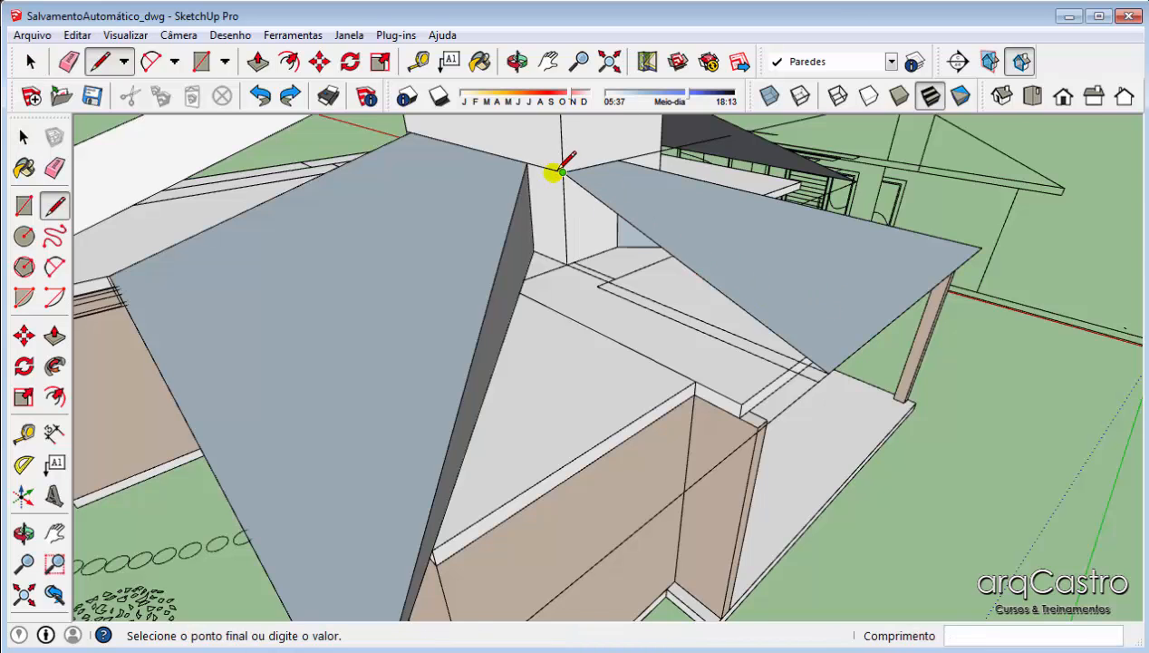
pyautogui.moveTo(562, 171); pyautogui.dragTo(533, 265, button='middle')
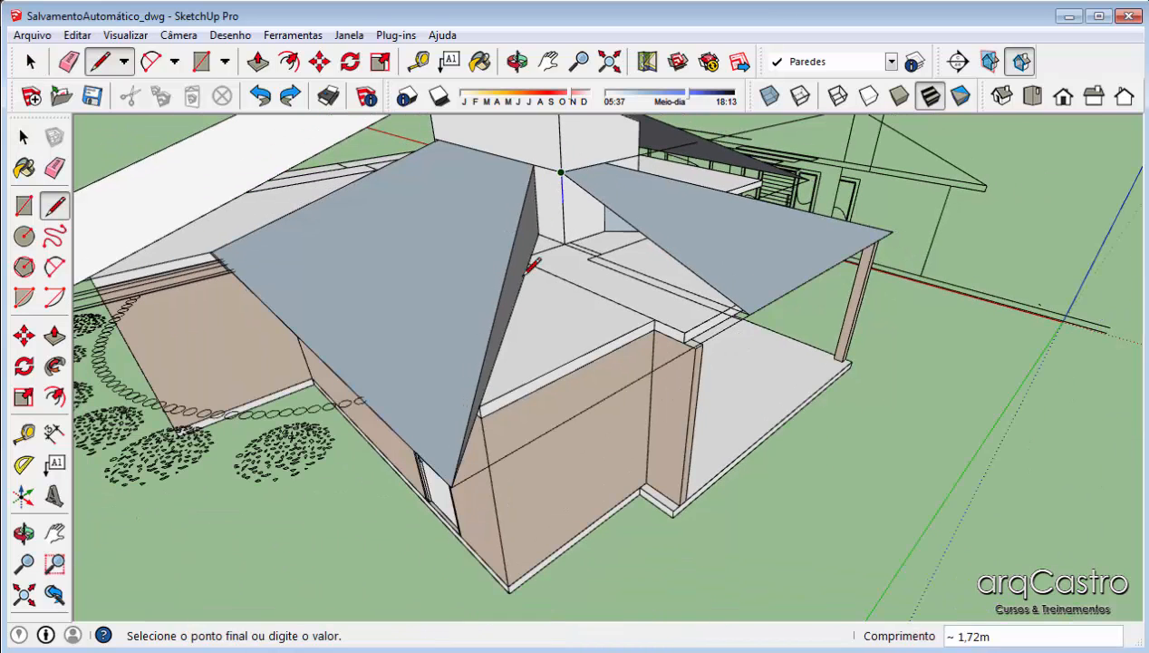
pyautogui.click(452, 487)
pyautogui.press('space')
pyautogui.click(584, 282)
pyautogui.click(681, 234)
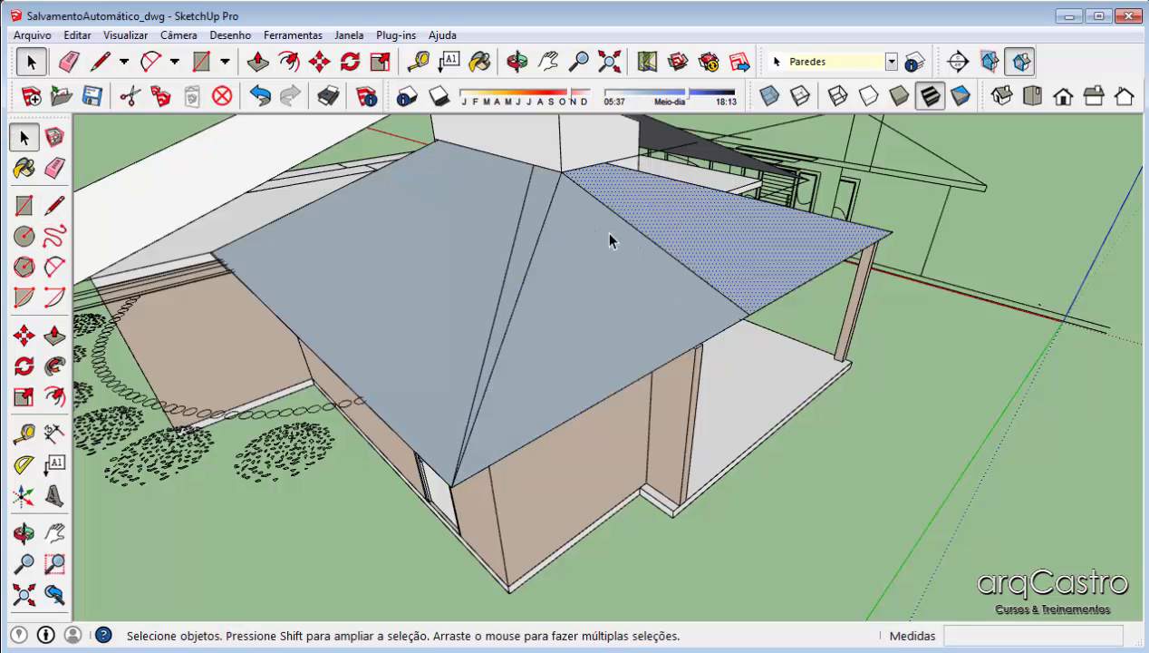
# Try erasing the line that splits the roof slope on the veranda side, and undo the erasure
pyautogui.moveTo(609, 238); pyautogui.dragTo(574, 235, button='middle')
pyautogui.scroll(5, 575, 236)
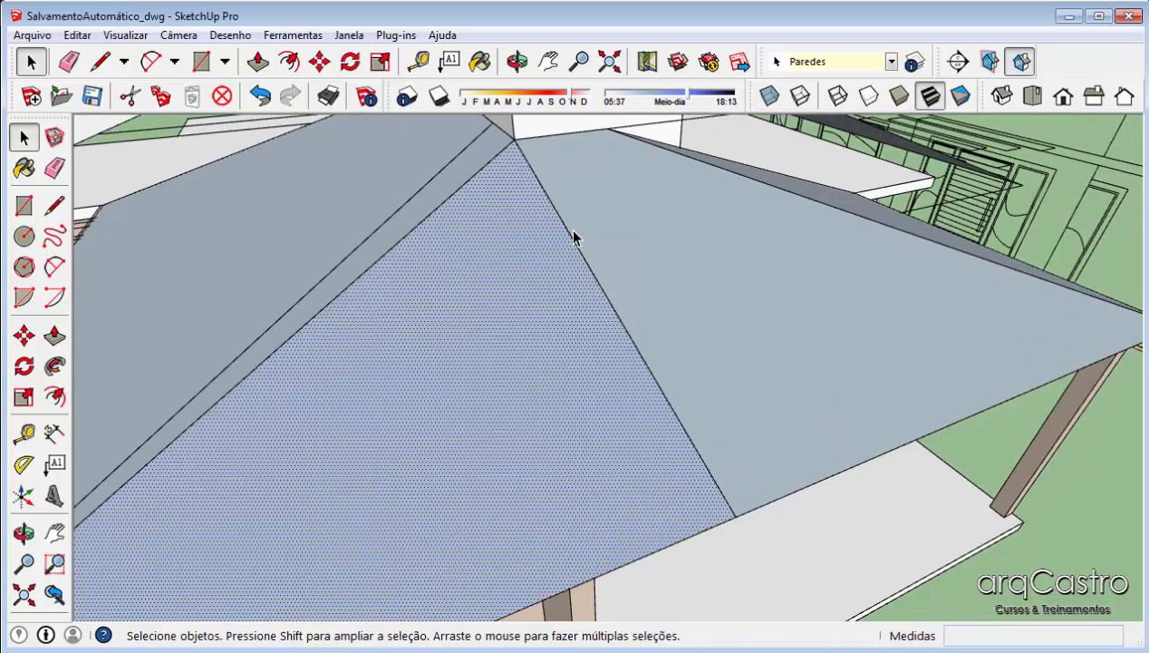
pyautogui.scroll(-4, 649, 259)
pyautogui.press('e')
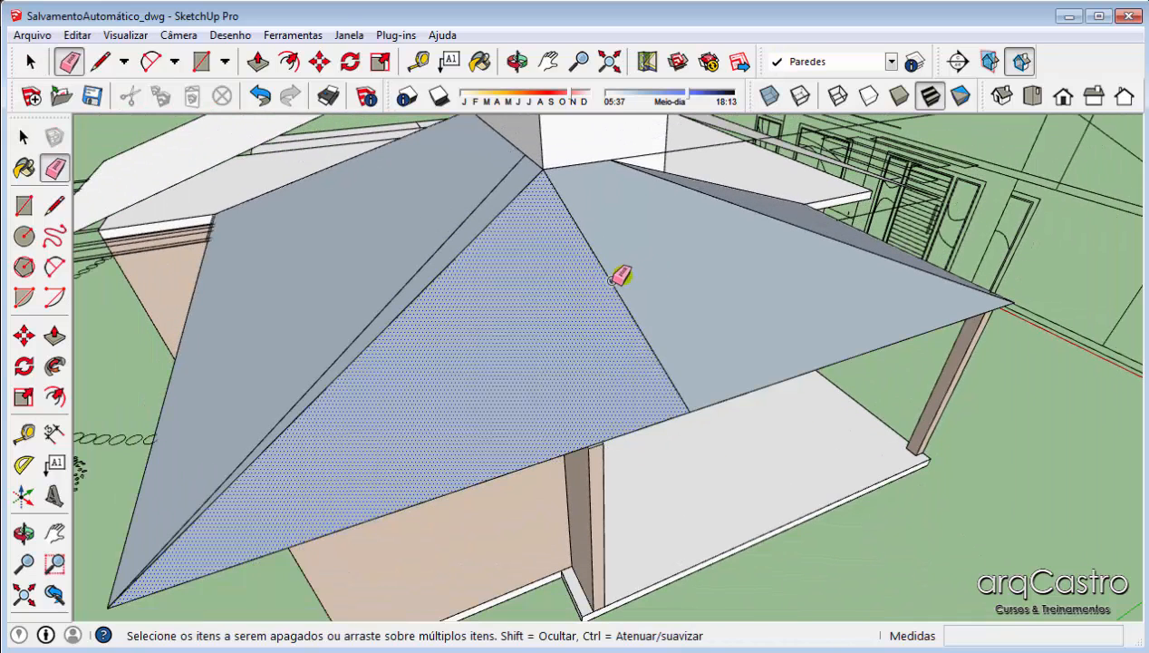
pyautogui.click(612, 281)
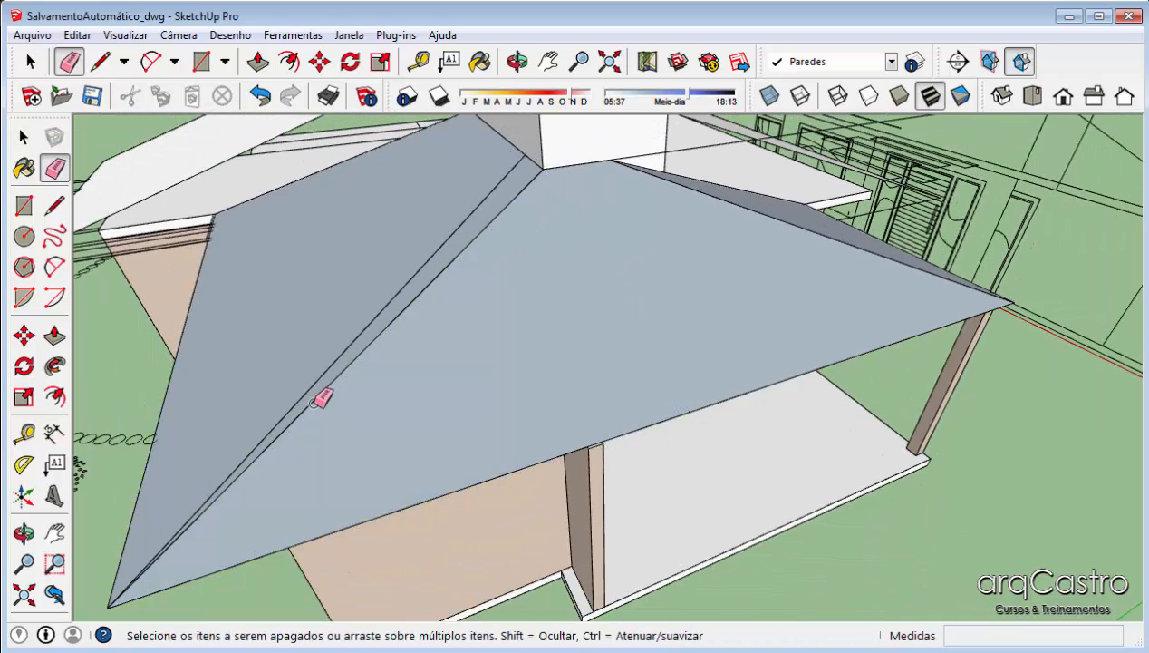
pyautogui.press('space')
pyautogui.hotkey('ctrl', 'z')
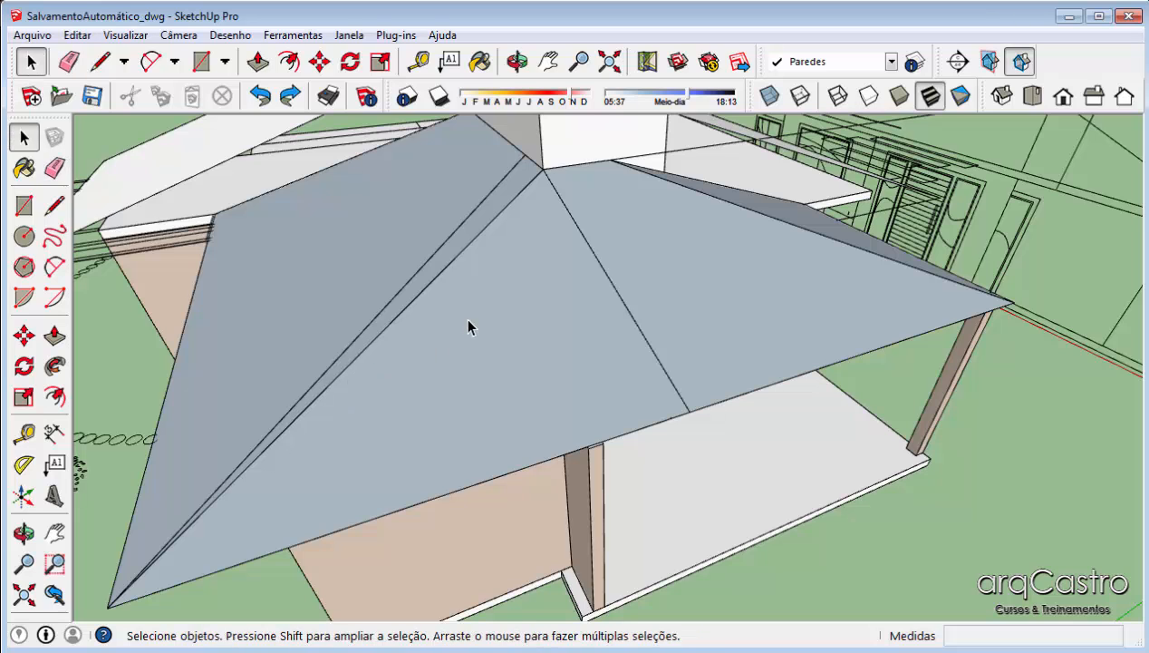
# Select the faces on both sides of the dividing line to check them, and erase that line to merge the veranda-side slope
pyautogui.click(540, 291)
pyautogui.click(668, 234)
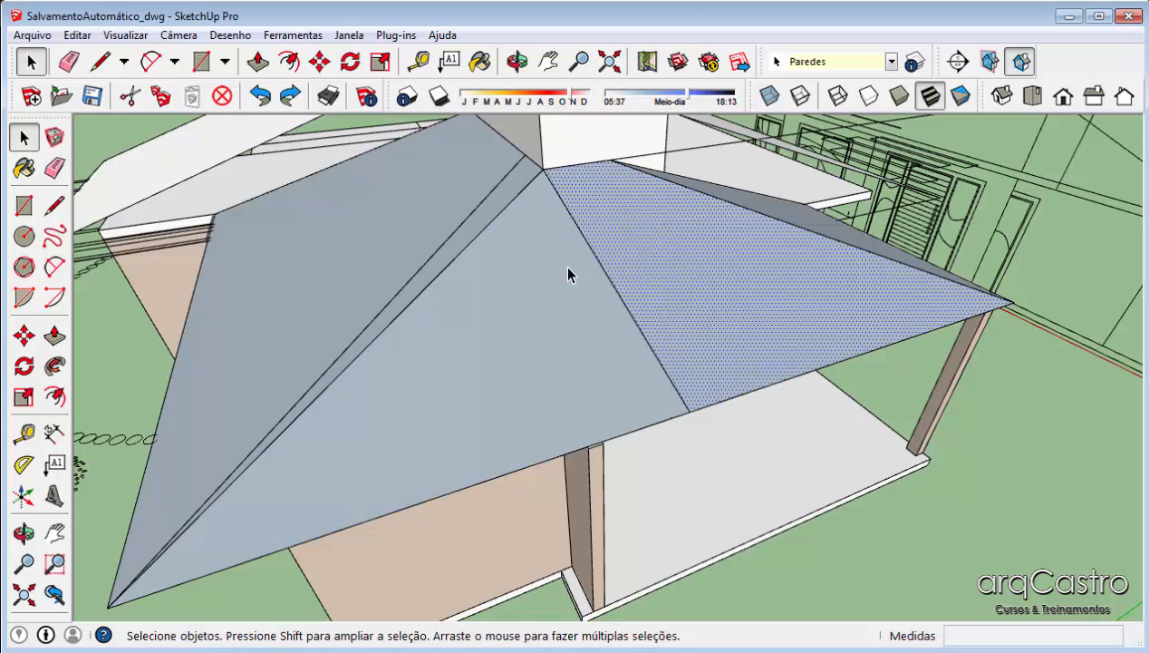
pyautogui.hotkey('ctrl', 'z')
pyautogui.moveTo(682, 241); pyautogui.dragTo(627, 392, button='middle')
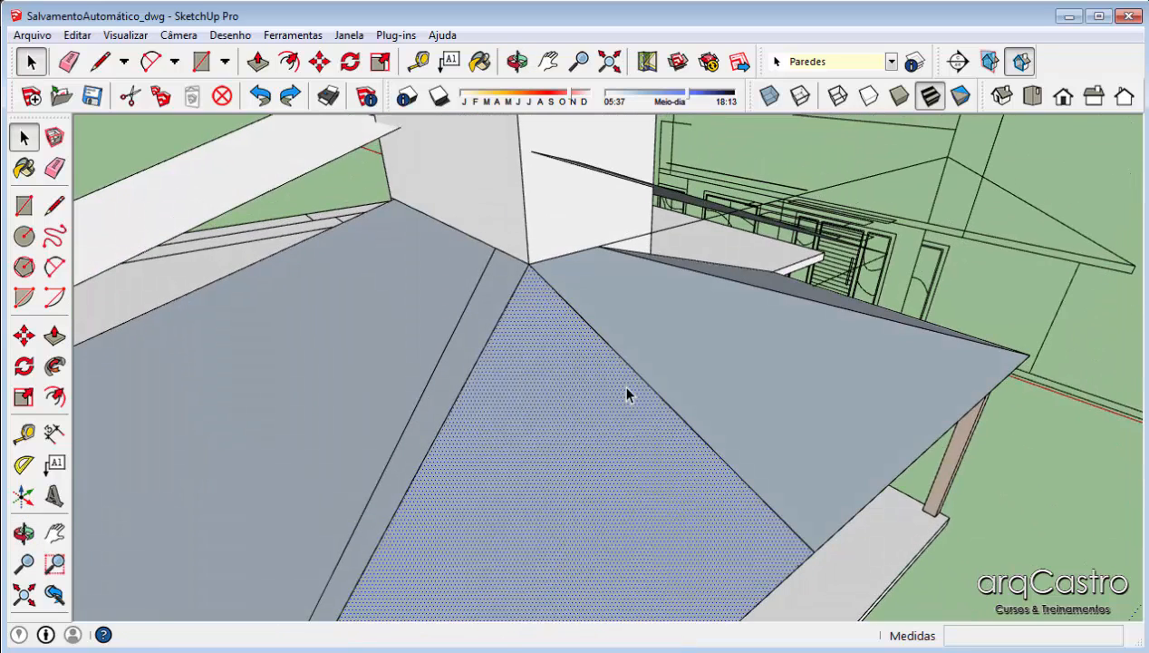
pyautogui.press('e')
pyautogui.click(631, 361)
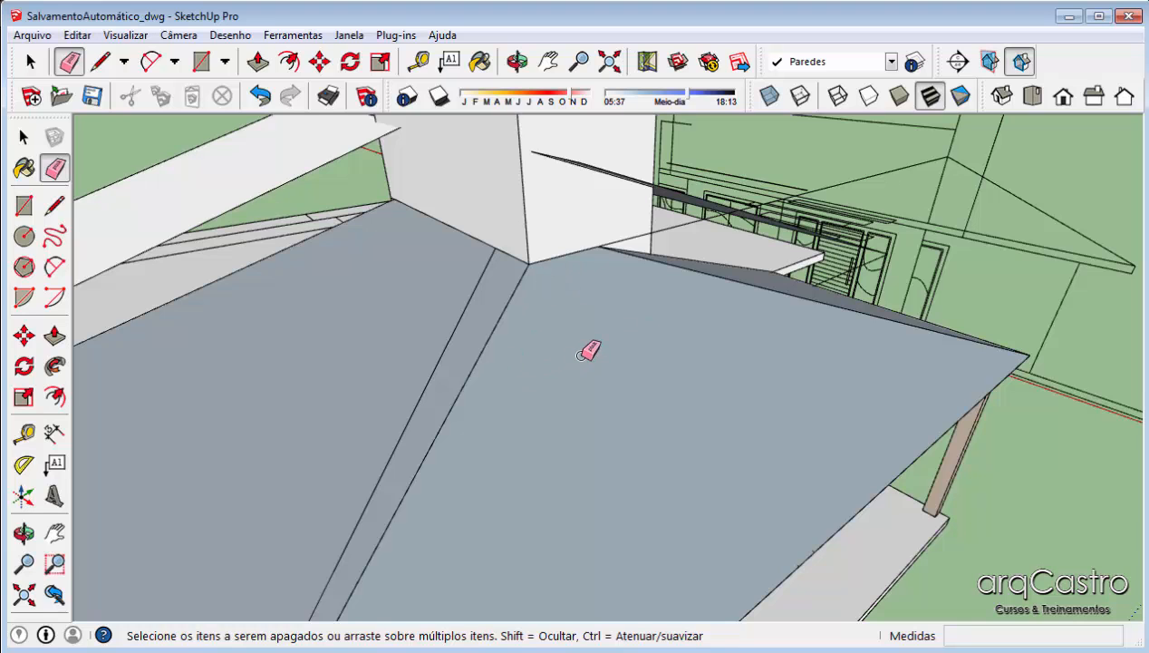
# Erase the redundant second hip line beside the tower corner's hip line
pyautogui.scroll(-2, 590, 352)
pyautogui.moveTo(590, 346); pyautogui.dragTo(649, 297, button='middle')
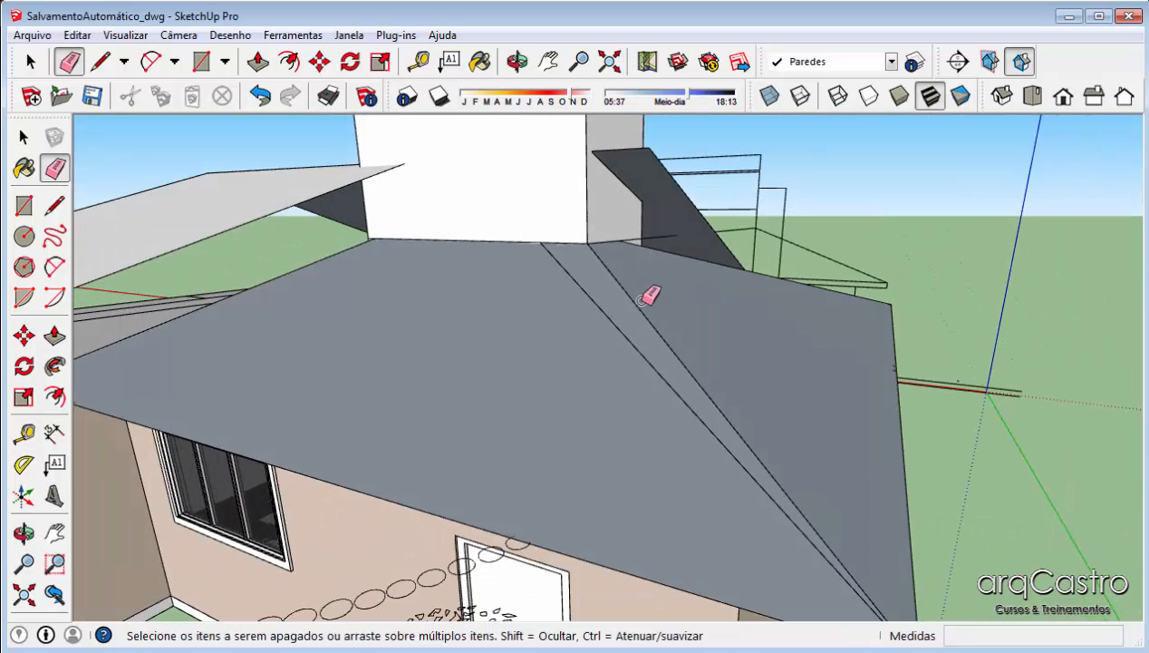
pyautogui.click(593, 297)
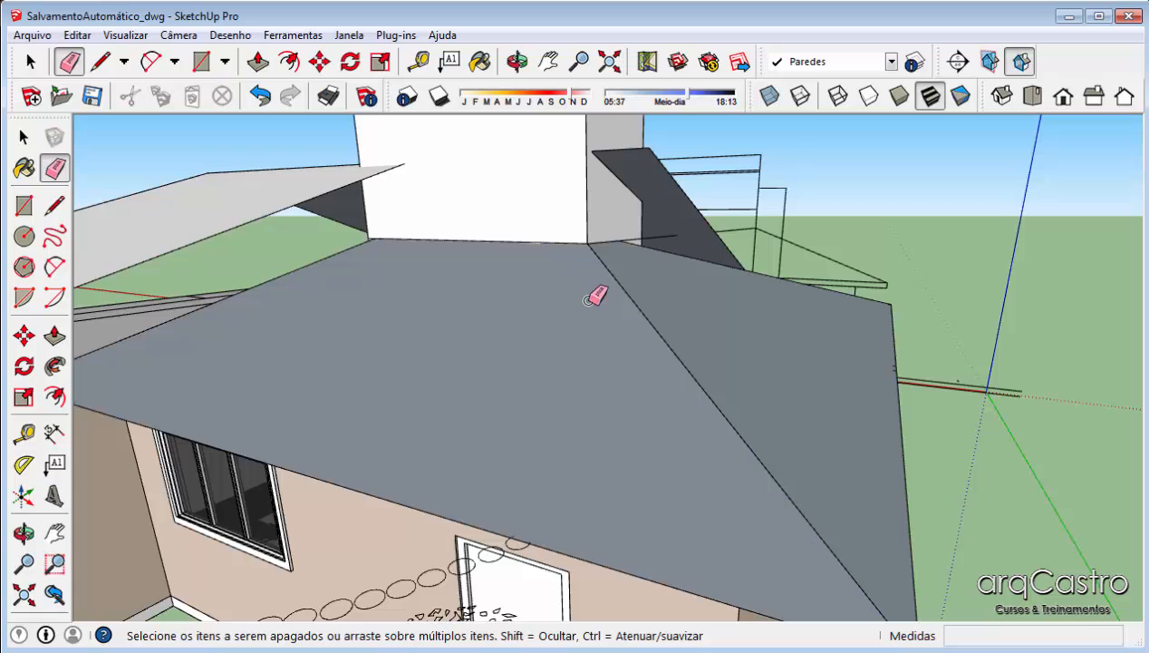
pyautogui.moveTo(596, 297)
pyautogui.mouseDown(button='middle')
pyautogui.moveTo(361, 312)
pyautogui.moveTo(332, 330)
pyautogui.moveTo(445, 348)
pyautogui.mouseUp(button='middle')
pyautogui.scroll(-3, 445, 348)
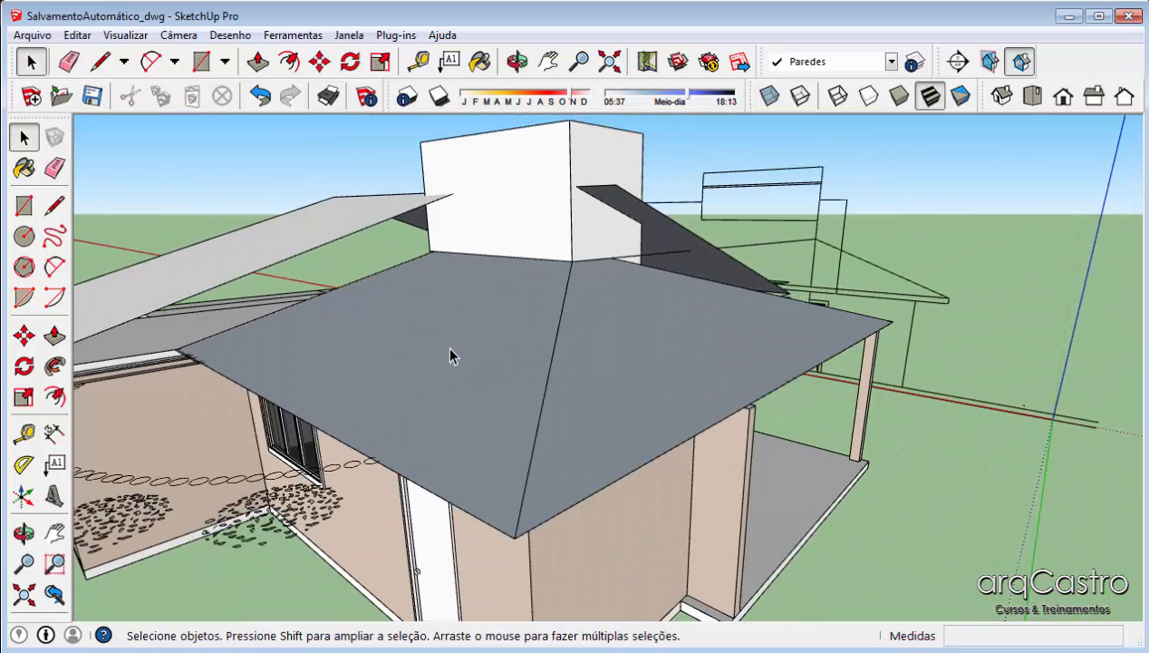
# Undo the line erasures, the tower corner's hip line and the veranda roof's sloped line
pyautogui.hotkey('ctrl', 'z')
pyautogui.hotkey('ctrl', 'z')
pyautogui.hotkey('ctrl', 'z')
pyautogui.hotkey('ctrl', 'z')
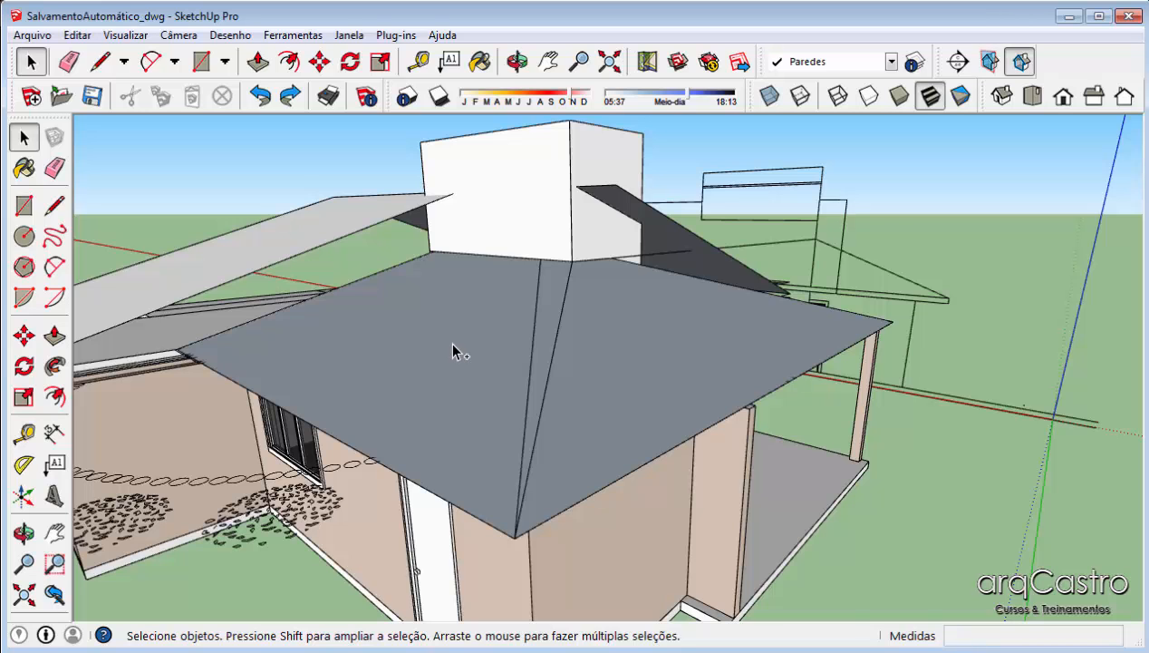
pyautogui.hotkey('ctrl', 'z')
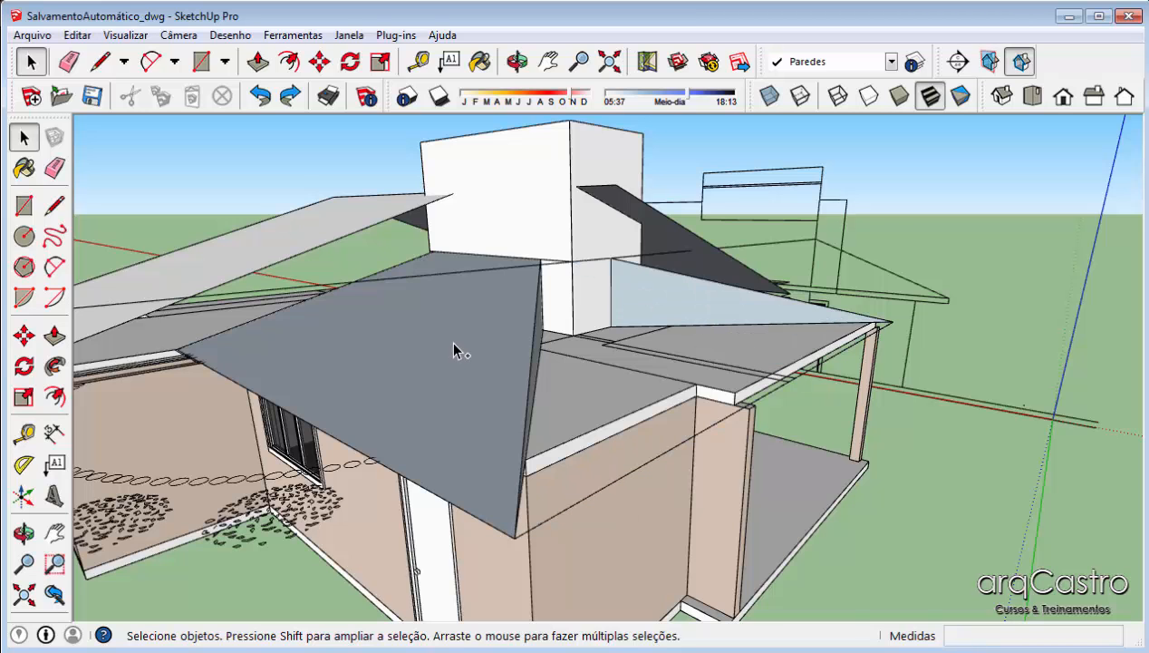
# Draw a hip line from the tower corner's roof-height point to the eave endpoint beside the veranda and select the resulting roof face to check it
pyautogui.moveTo(448, 354); pyautogui.dragTo(736, 264, button='middle')
pyautogui.moveTo(678, 381); pyautogui.dragTo(961, 444, button='middle')
pyautogui.scroll(-3, 758, 433)
pyautogui.scroll(5, 694, 319)
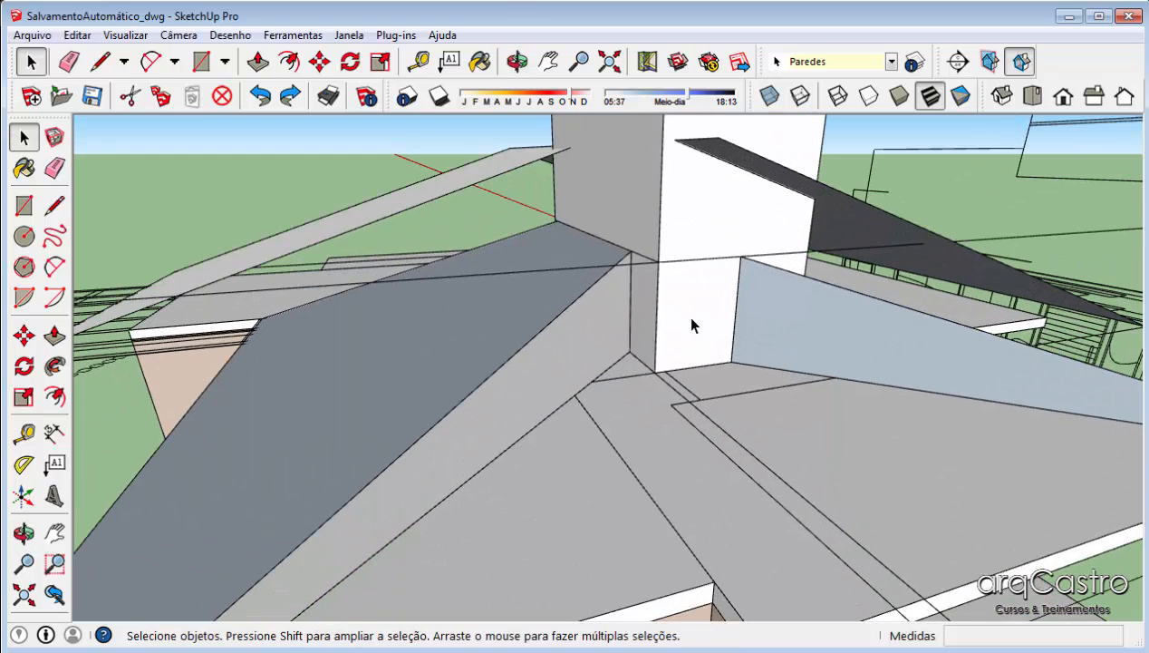
pyautogui.press('l')
pyautogui.click(655, 371)
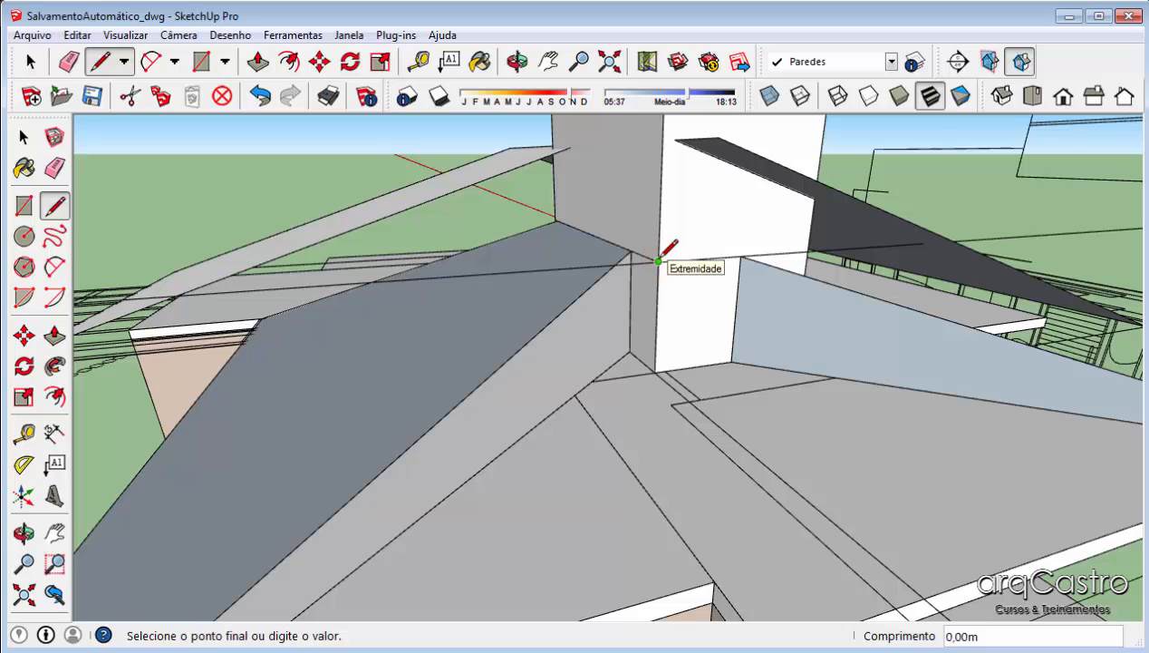
pyautogui.scroll(-2, 659, 261)
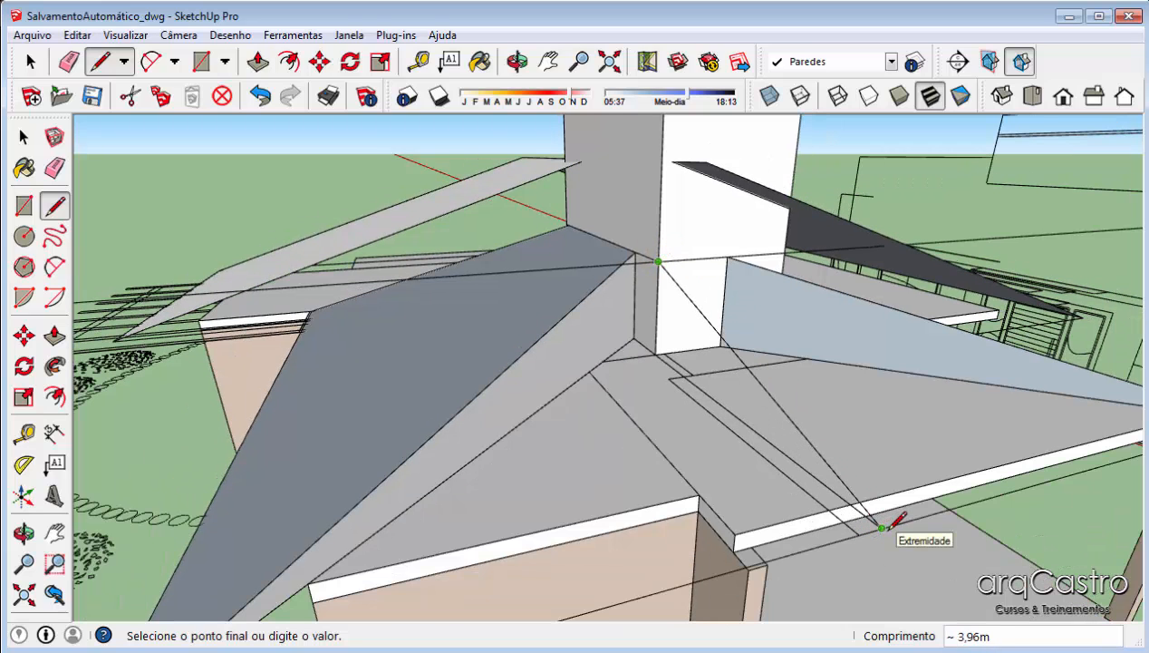
pyautogui.click(887, 529)
pyautogui.middleClick(745, 407)
pyautogui.scroll(-2, 745, 407)
pyautogui.press('space')
pyautogui.click(830, 356)
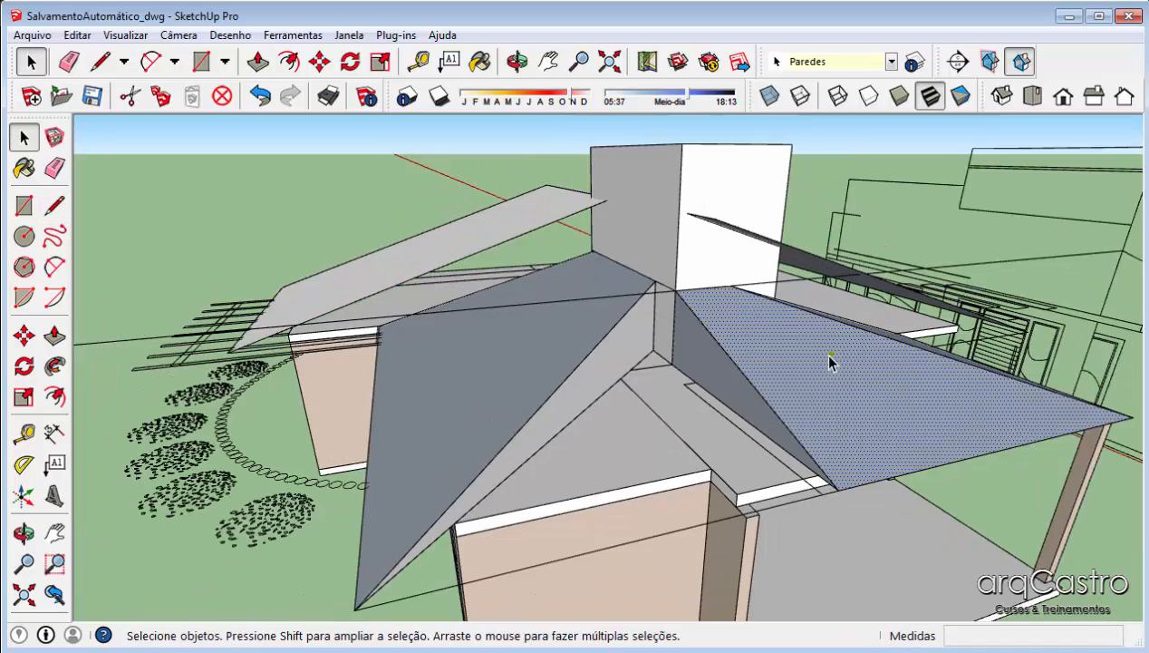
pyautogui.moveTo(830, 360); pyautogui.dragTo(763, 319, button='middle')
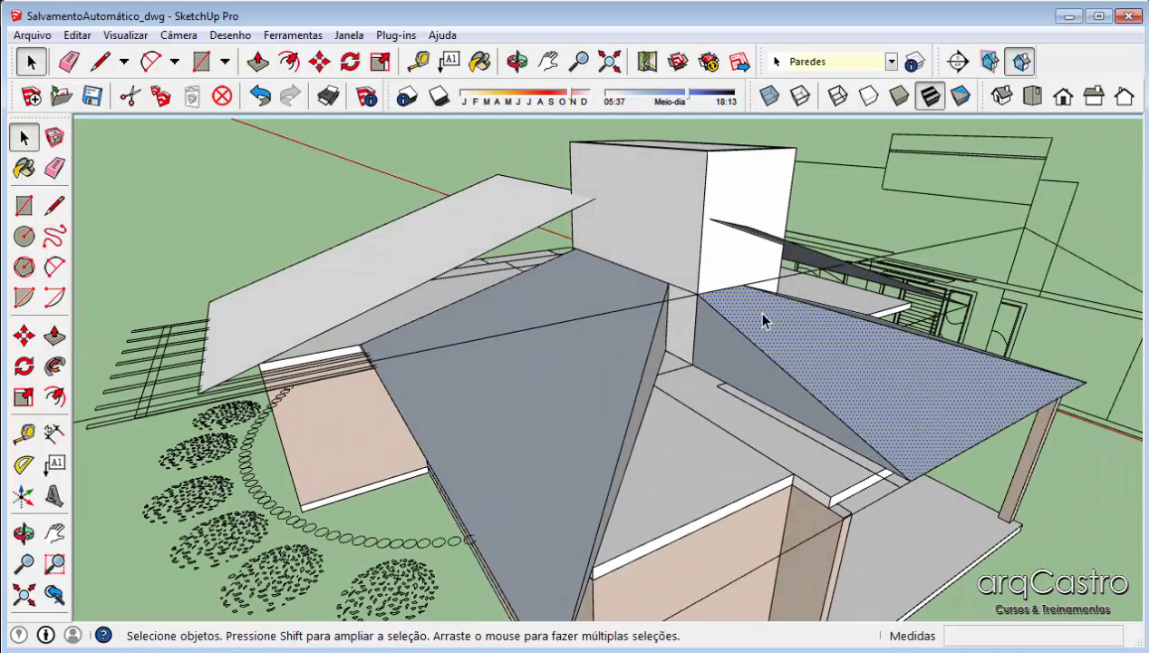
# Draw the hip line from the tower corner's roof-height point to the outer eave corner to close the front roof slope
pyautogui.press('l')
pyautogui.click(697, 293)
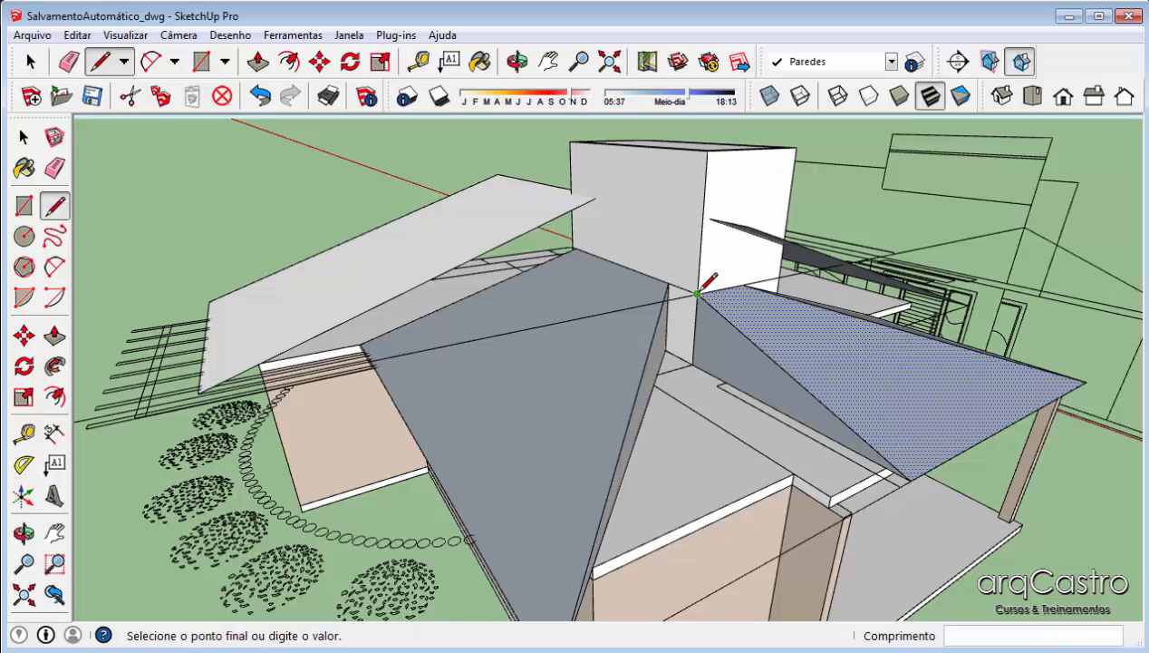
pyautogui.moveTo(697, 293); pyautogui.dragTo(662, 352, button='middle')
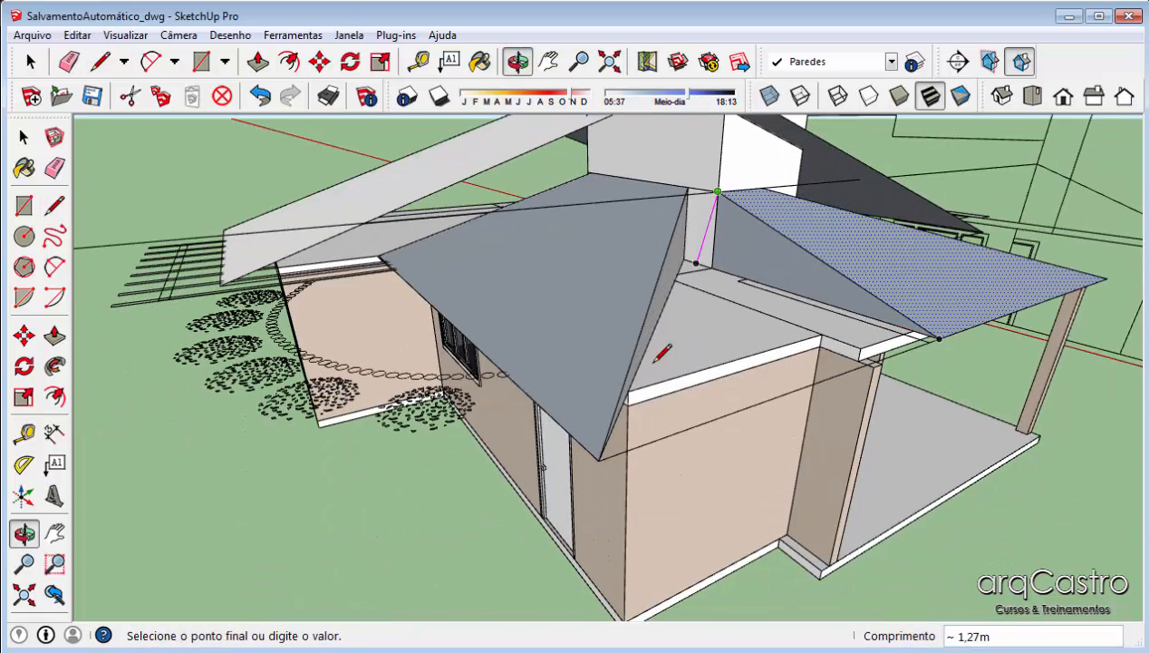
pyautogui.click(599, 460)
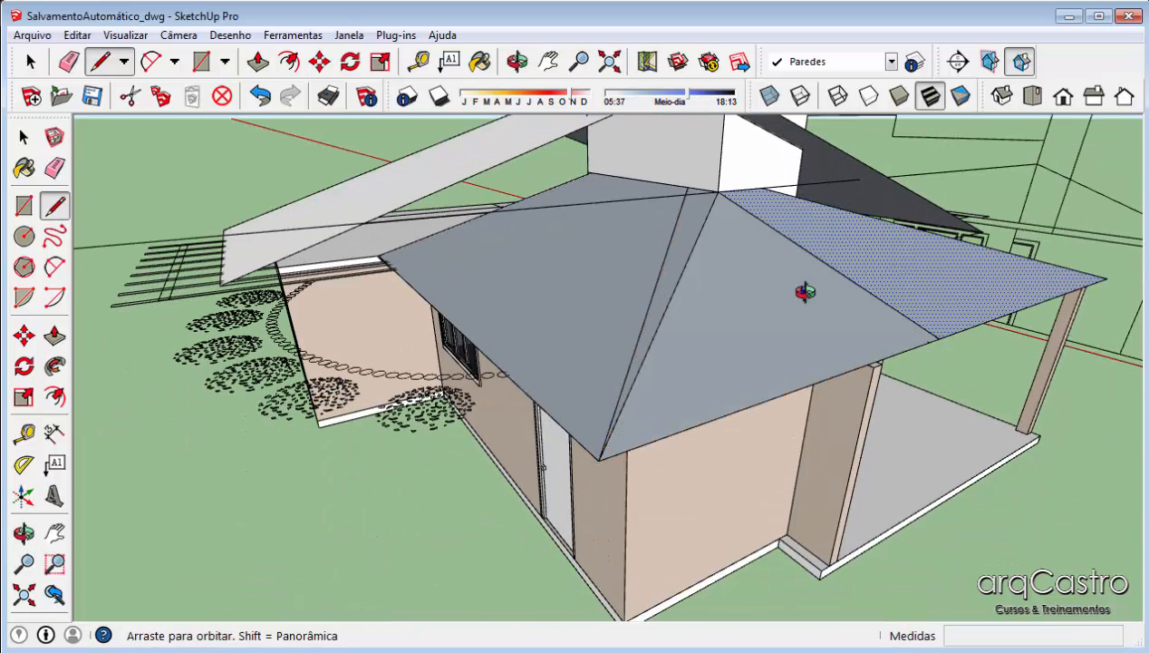
# Erase the line dividing the veranda-side slope, the redundant second hip line and the construction line crossing the adjacent slope
pyautogui.moveTo(803, 288); pyautogui.dragTo(721, 328, button='middle')
pyautogui.scroll(3, 720, 328)
pyautogui.press('e')
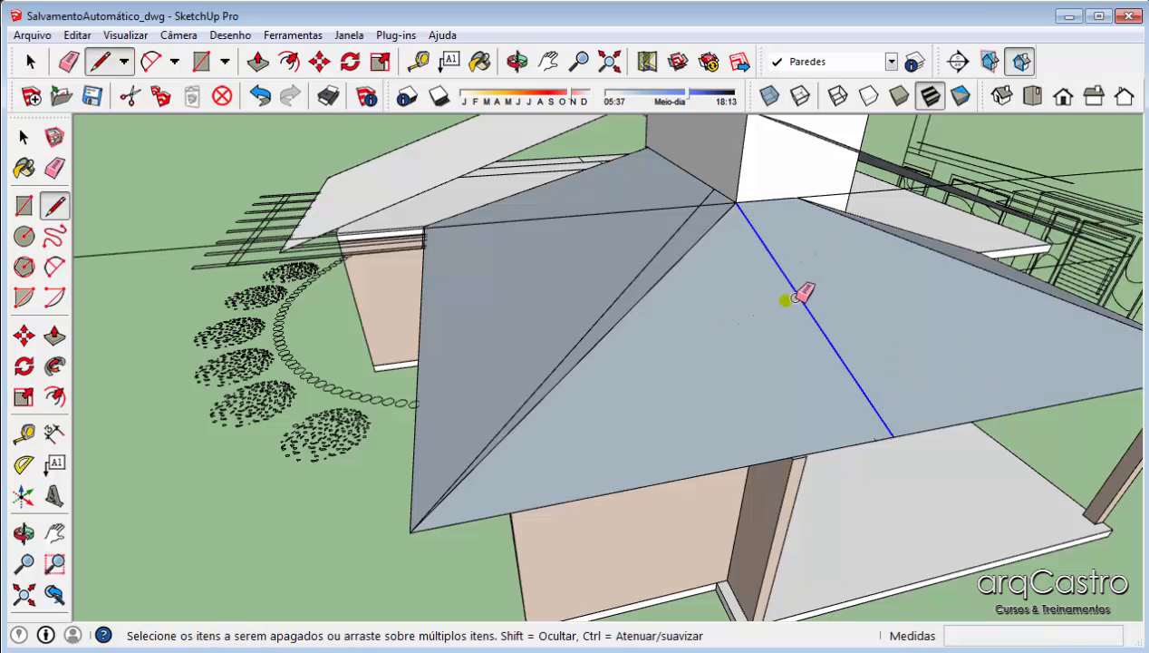
pyautogui.click(794, 290)
pyautogui.click(666, 246)
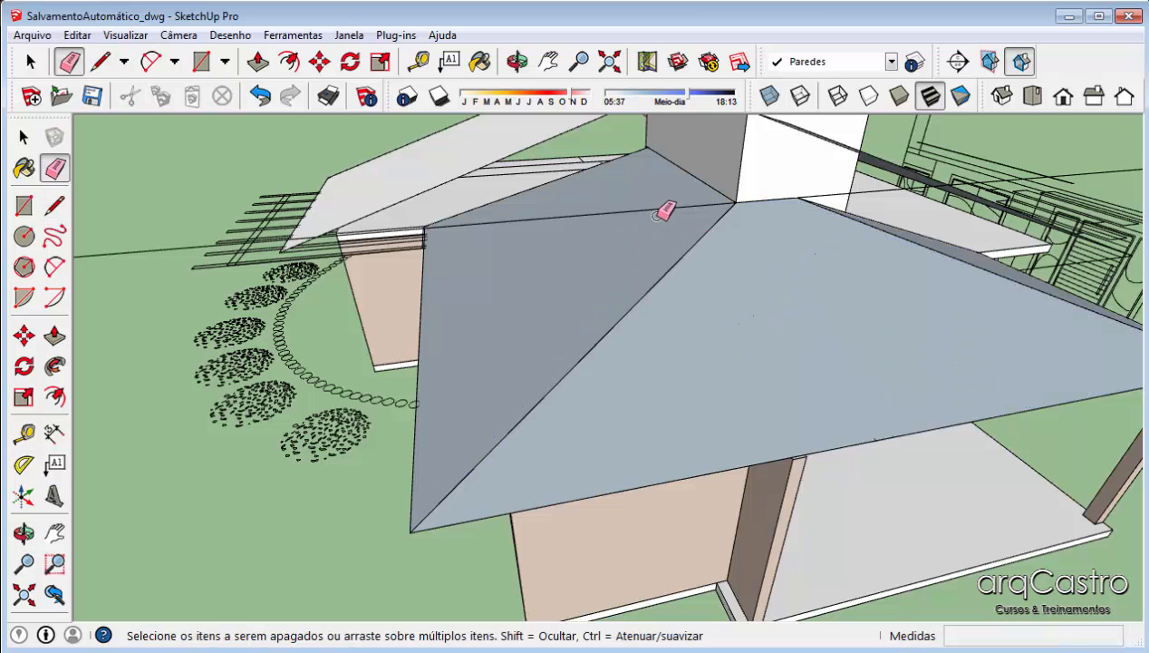
pyautogui.moveTo(662, 208)
pyautogui.mouseDown(button='middle')
pyautogui.moveTo(751, 303)
pyautogui.moveTo(588, 329)
pyautogui.moveTo(786, 262)
pyautogui.mouseUp(button='middle')
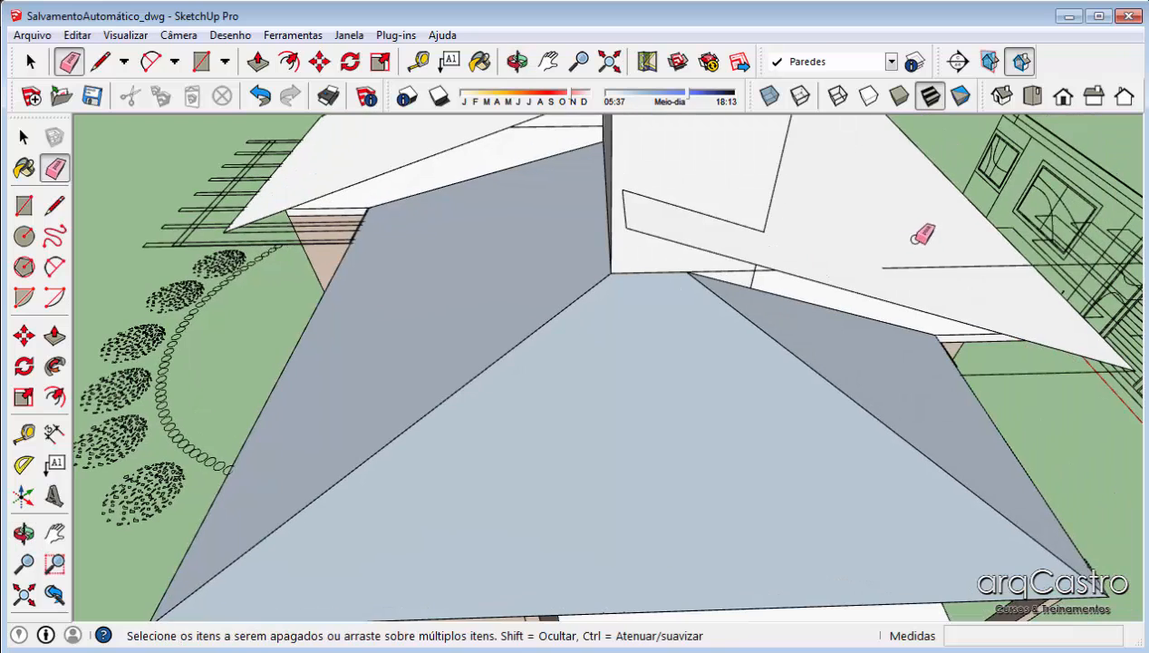
# Select the three hipped roof faces and reverse them so their front sides face outward
pyautogui.press('space')
pyautogui.scroll(-2, 902, 276)
pyautogui.click(868, 322)
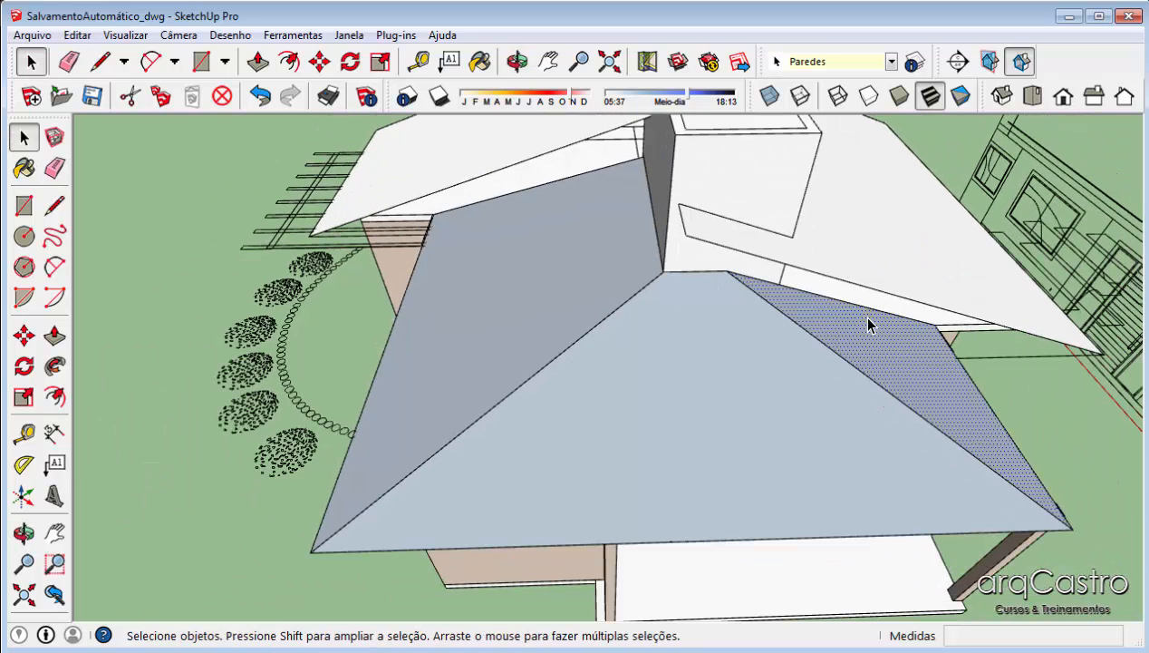
pyautogui.rightClick(869, 323)
pyautogui.tripleClick(578, 246)
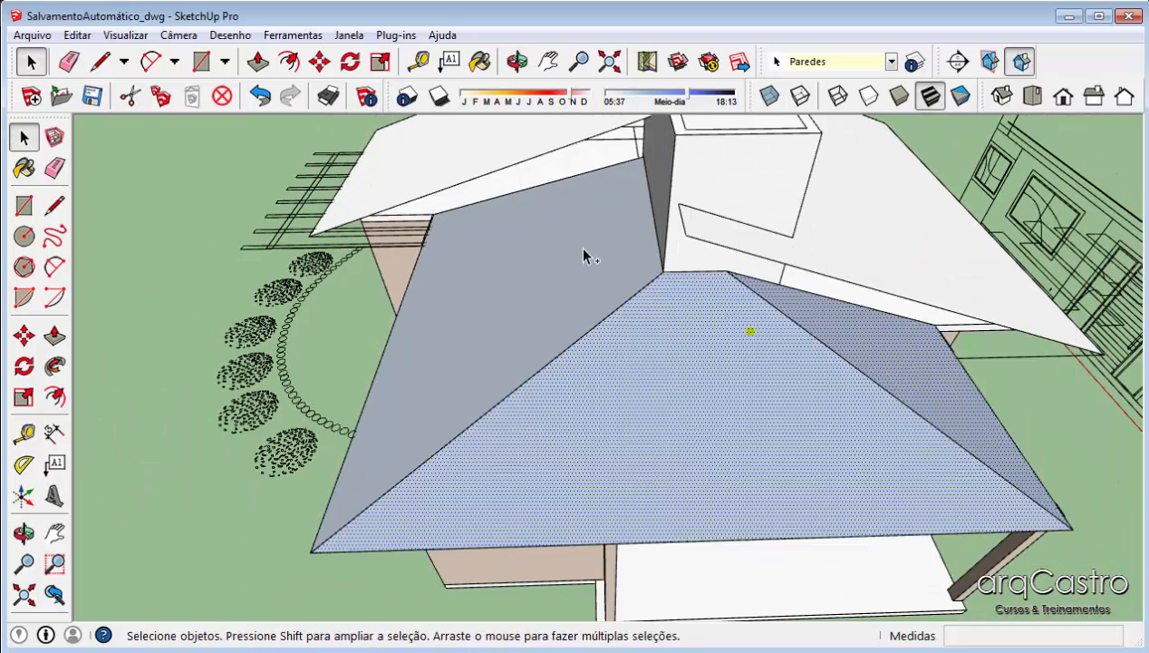
pyautogui.rightClick(725, 353)
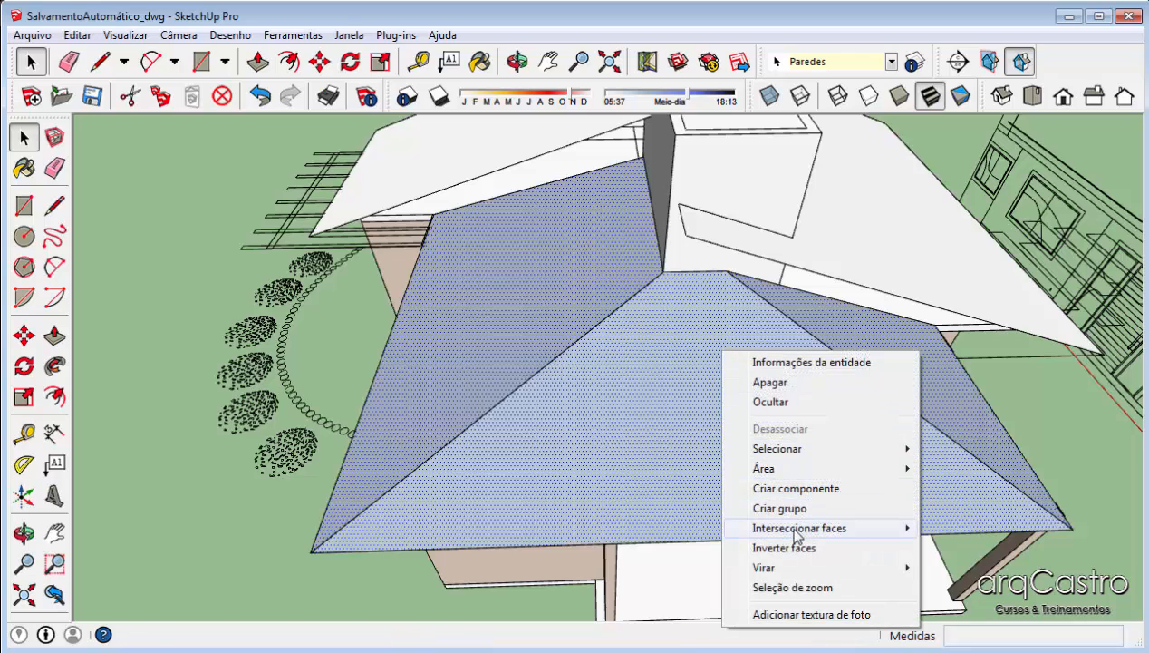
pyautogui.click(789, 549)
# Group the three hipped roof faces together with their bounding edges
pyautogui.doubleClick(585, 281)
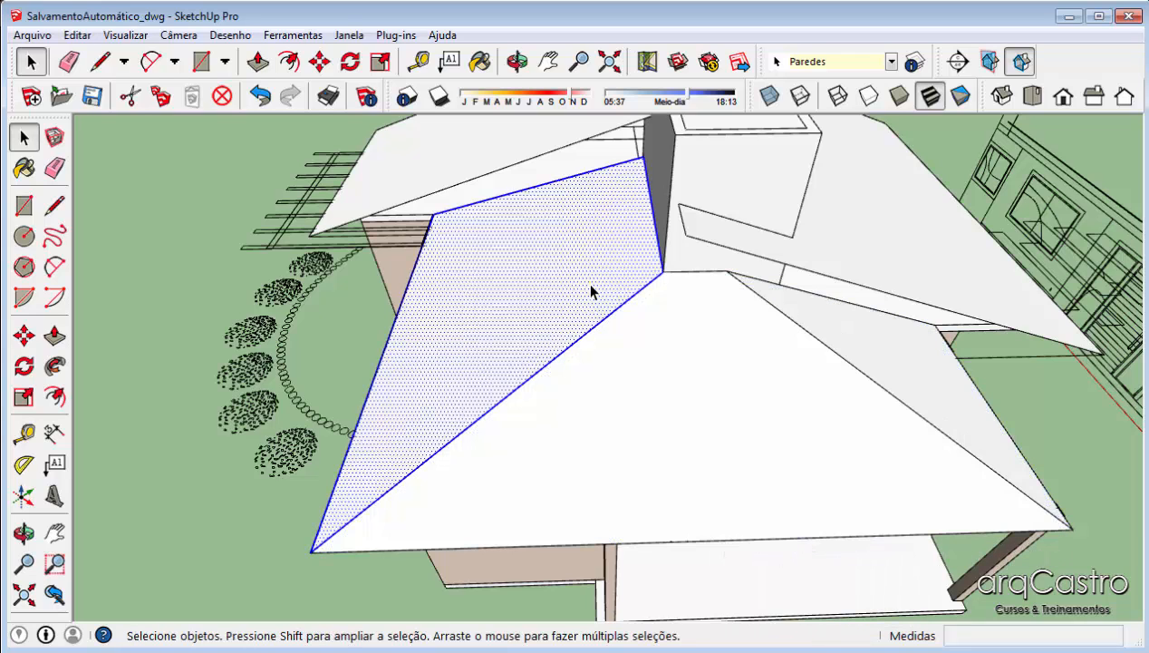
pyautogui.keyDown('ctrl'); pyautogui.doubleClick(700, 370); pyautogui.keyUp('ctrl')
pyautogui.keyDown('ctrl'); pyautogui.doubleClick(881, 343); pyautogui.keyUp('ctrl')
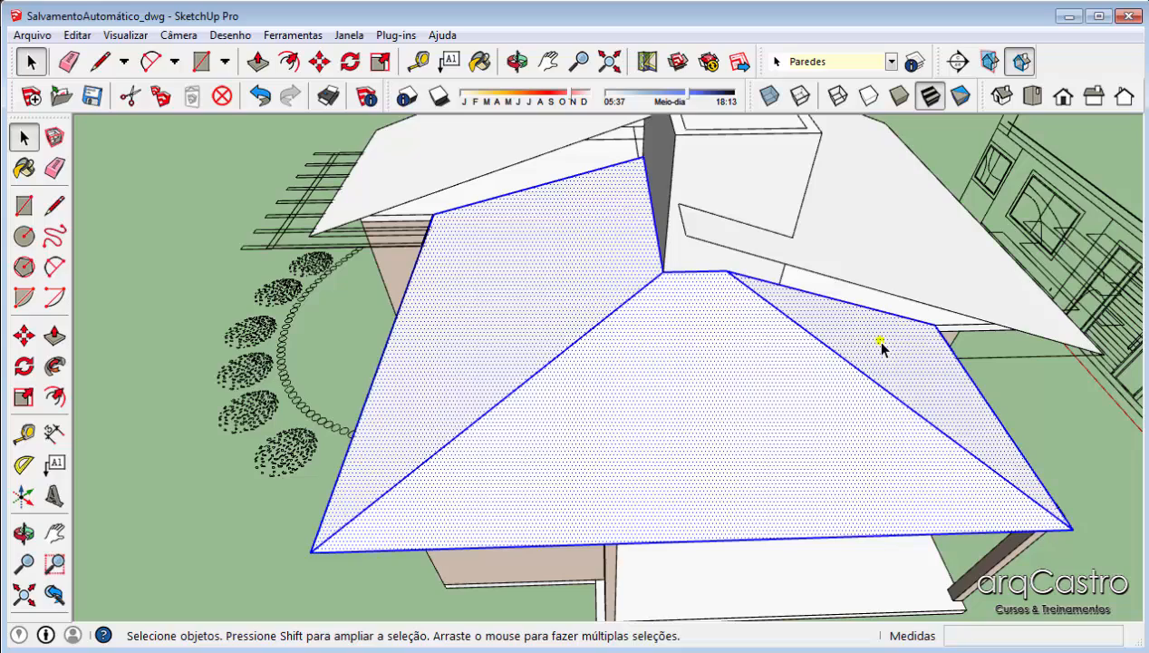
pyautogui.rightClick(881, 349)
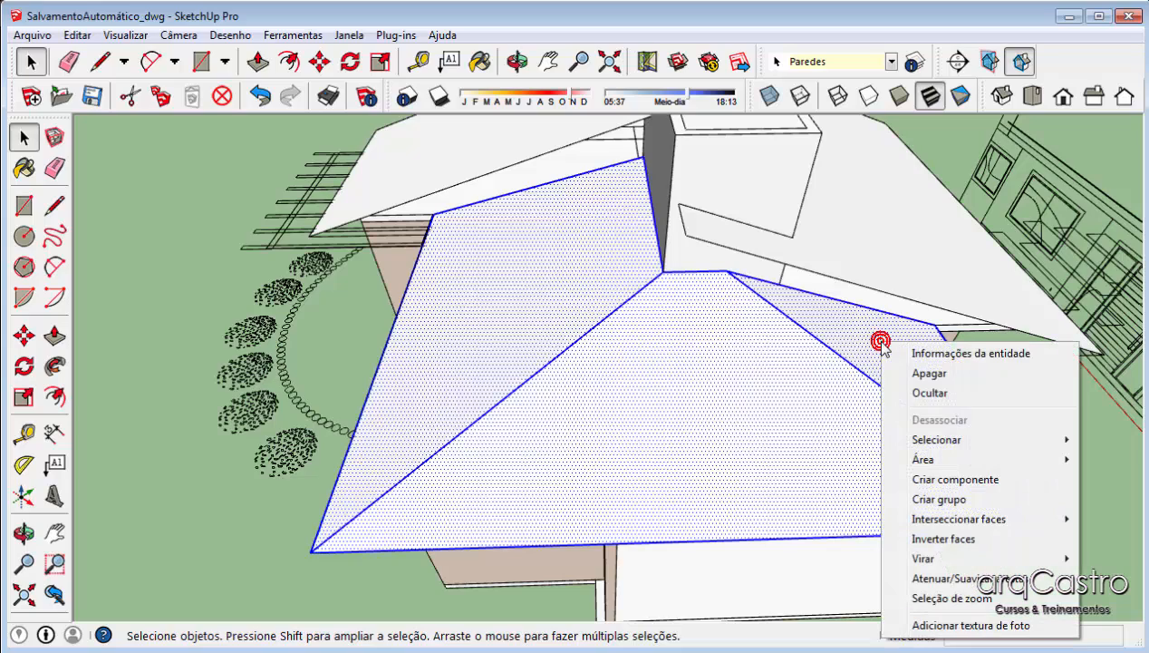
pyautogui.click(939, 499)
pyautogui.moveTo(450, 356); pyautogui.dragTo(937, 389, button='middle')
pyautogui.click(1033, 358)
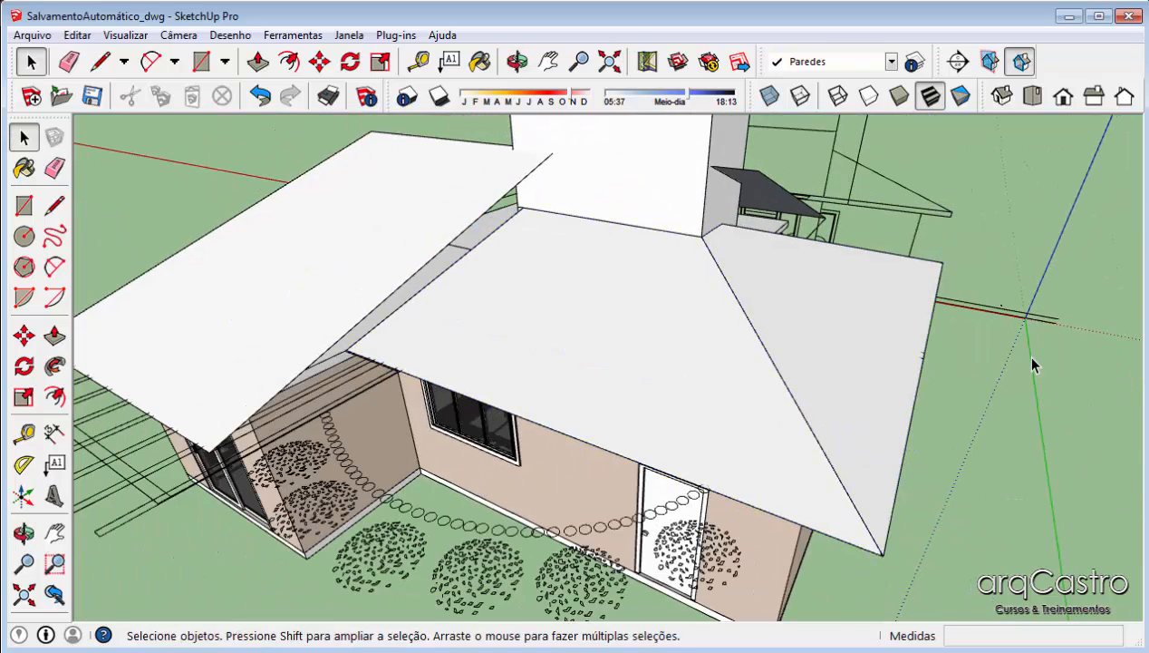
# Delete the leftover vertical triangular face beneath the roof beside the tower
pyautogui.scroll(-5, 767, 315)
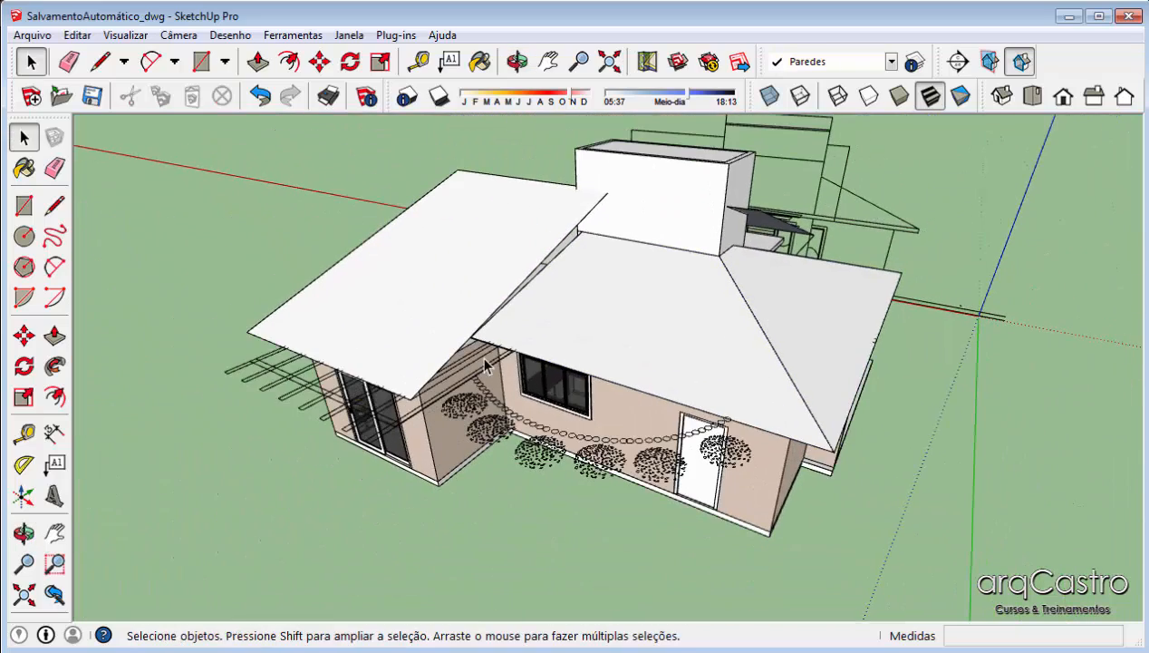
pyautogui.moveTo(767, 315); pyautogui.dragTo(970, 400, button='middle')
pyautogui.scroll(6, 544, 367)
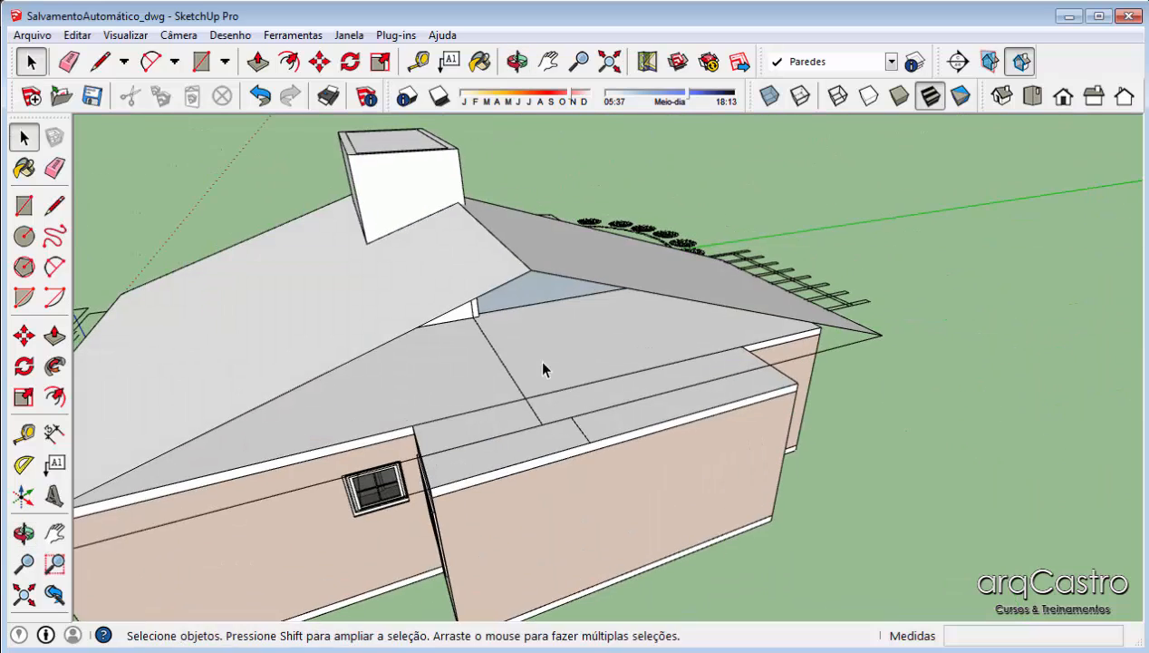
pyautogui.moveTo(513, 288); pyautogui.dragTo(482, 264, button='middle')
pyautogui.scroll(3, 489, 272)
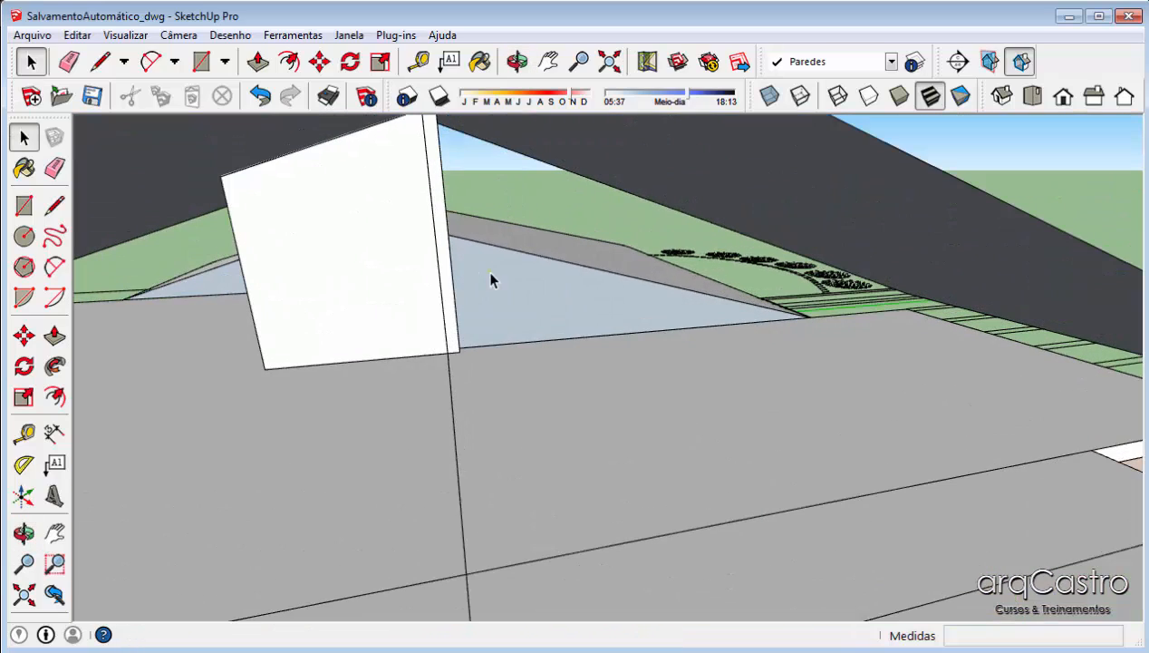
pyautogui.click(490, 274)
pyautogui.press('Delete')
pyautogui.scroll(-3, 490, 274)
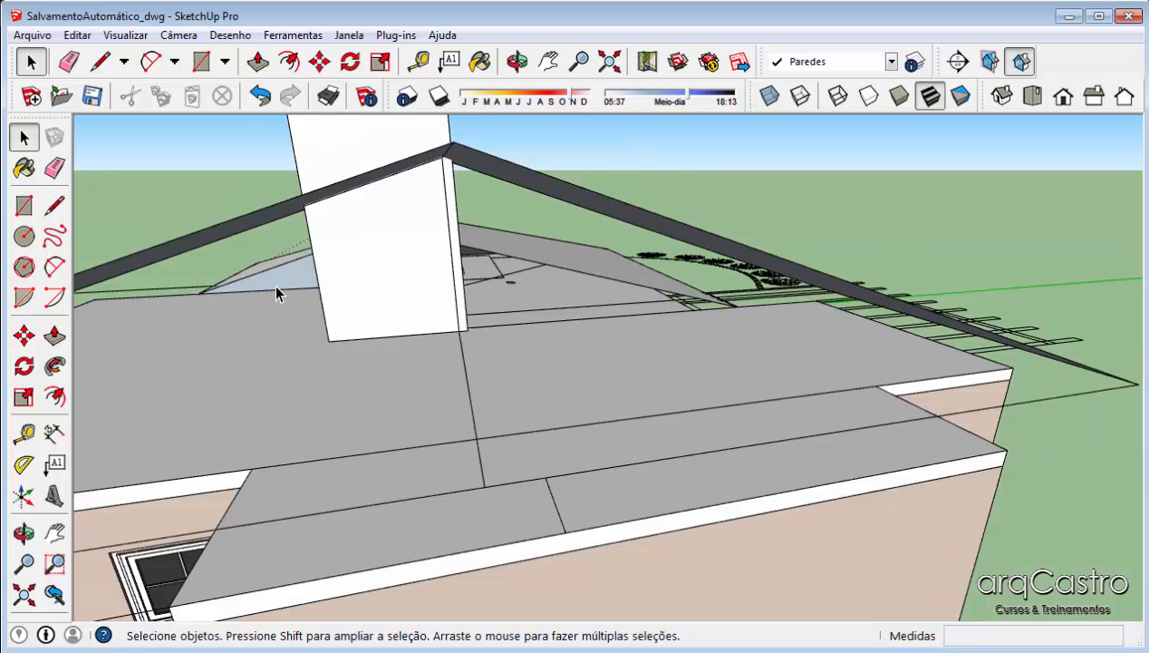
# Select the remaining vertical face beneath the roof on the tower's other side to check it
pyautogui.moveTo(283, 289); pyautogui.dragTo(189, 392, button='middle')
pyautogui.scroll(3, 305, 282)
pyautogui.scroll(2, 309, 279)
pyautogui.click(549, 278)
pyautogui.scroll(-2, 778, 187)
pyautogui.click(808, 248)
# Show the house from the front in parallel projection and examine the roof against the elevation drawing's lines
pyautogui.moveTo(808, 249); pyautogui.dragTo(486, 304, button='middle')
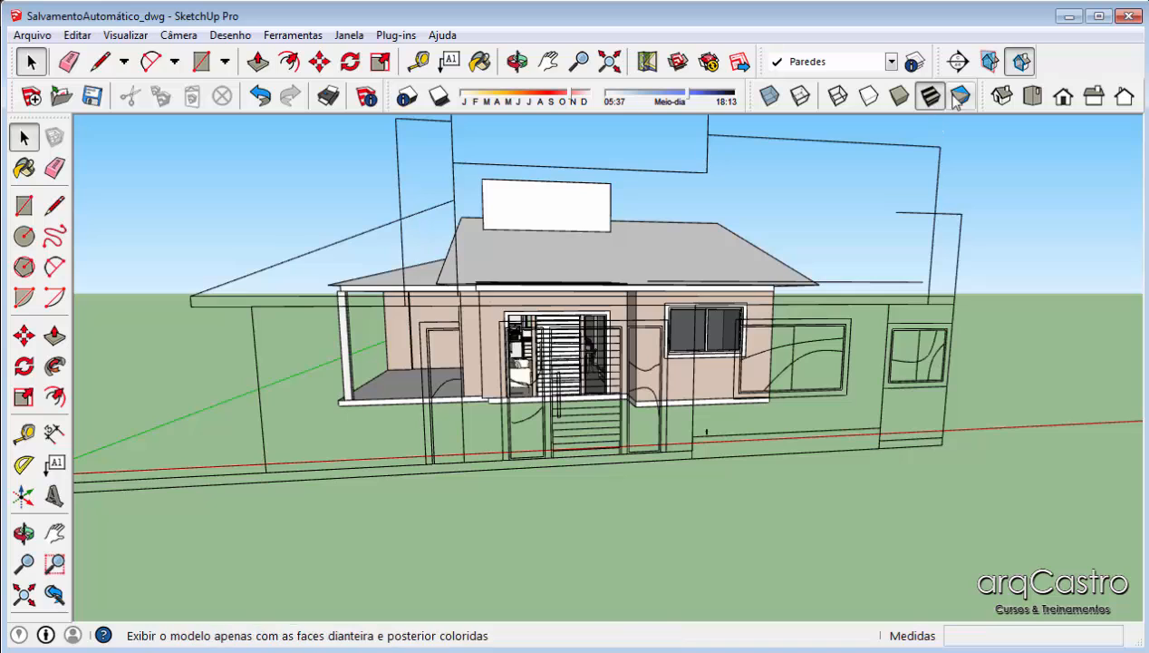
pyautogui.click(1063, 96)
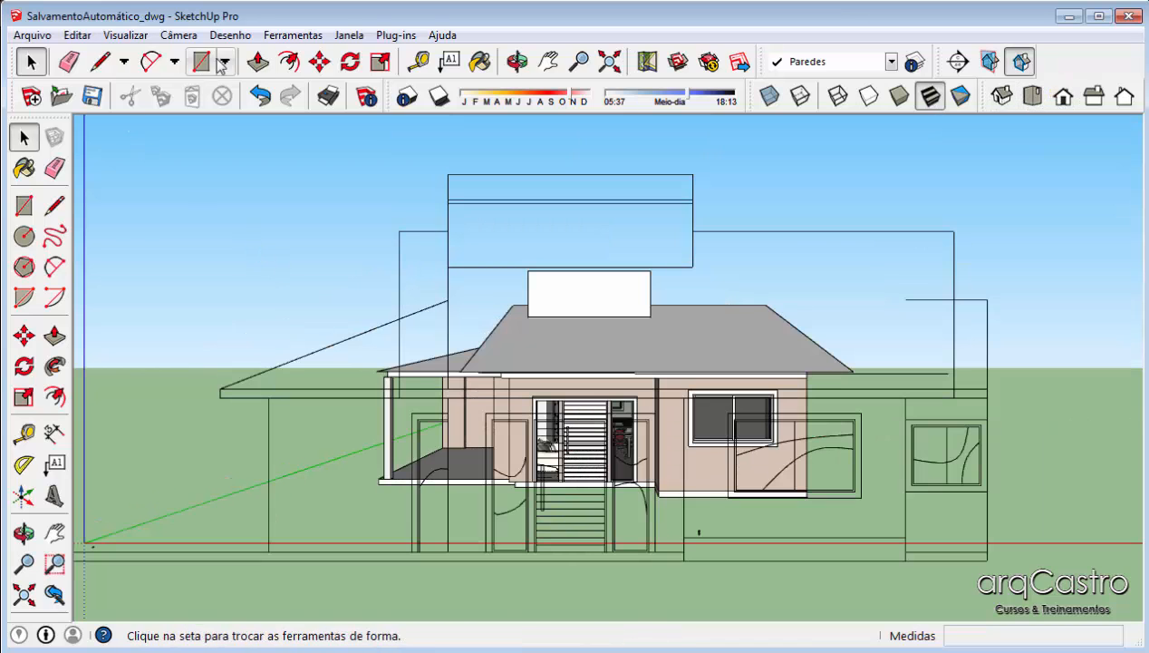
pyautogui.click(178, 35)
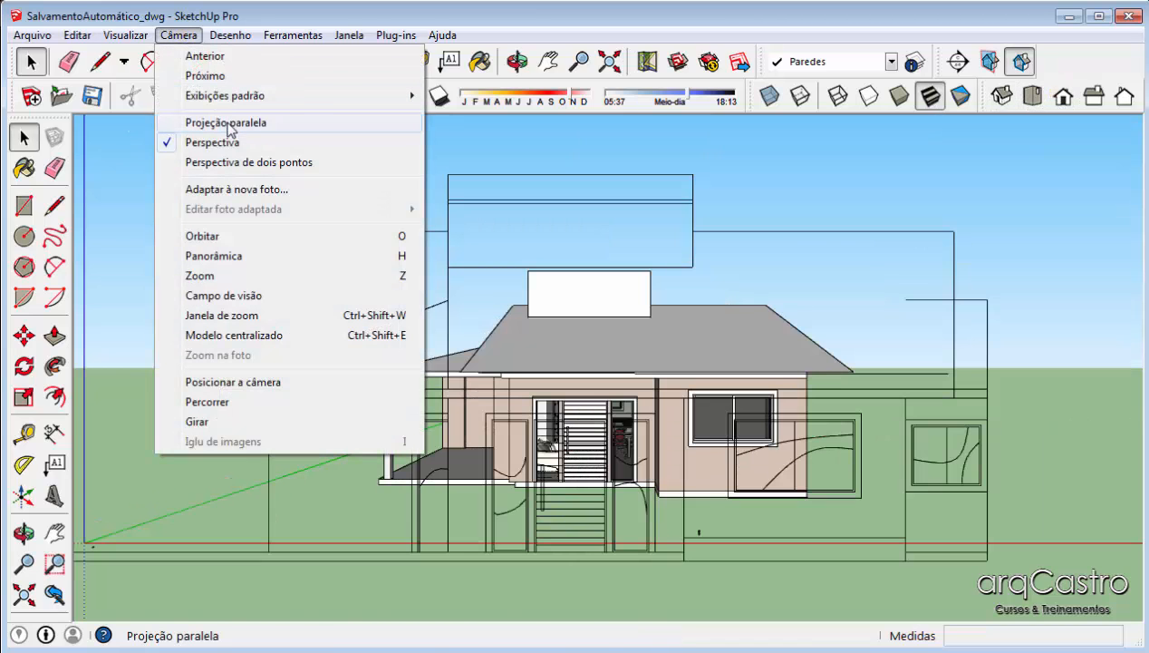
pyautogui.click(227, 124)
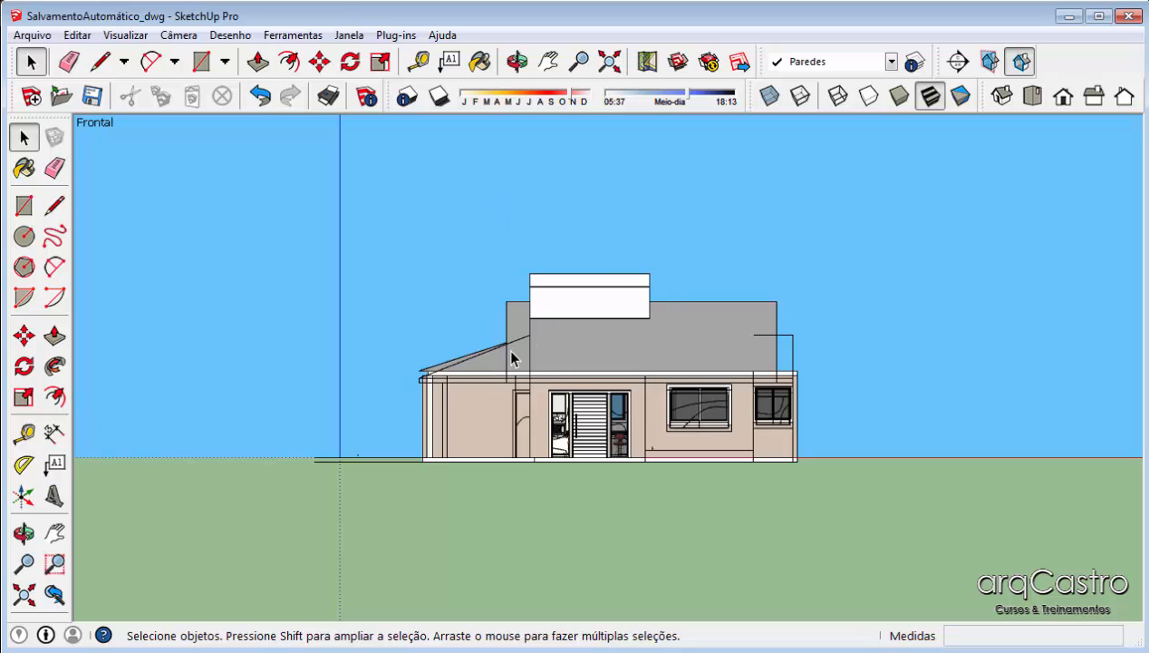
pyautogui.scroll(2, 430, 382)
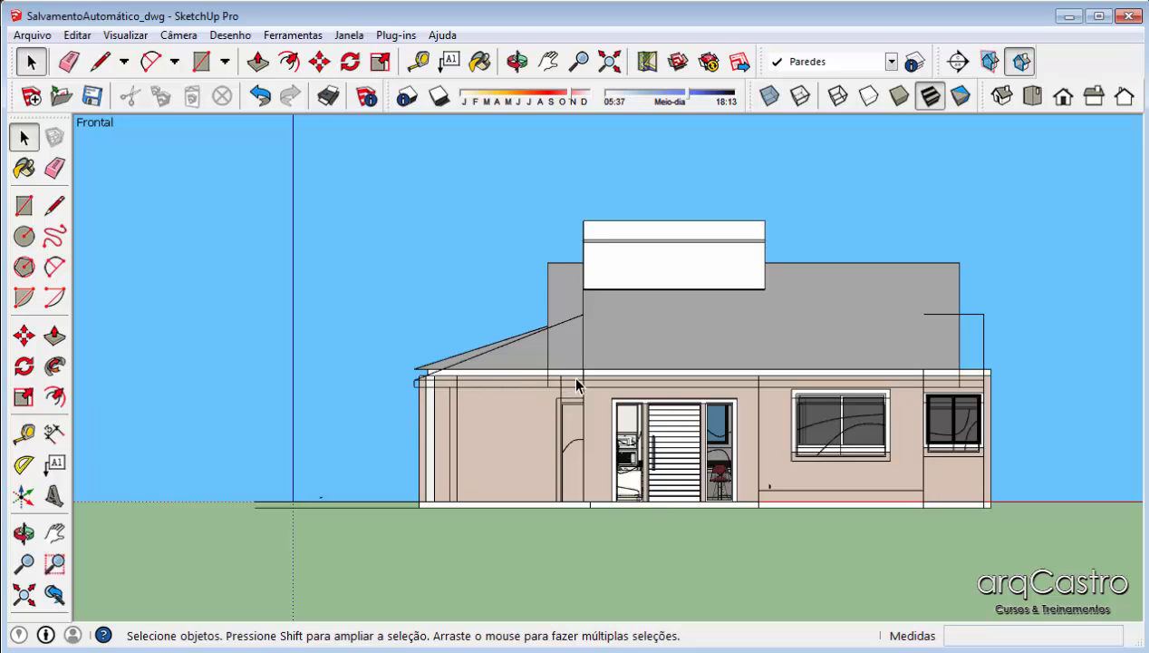
pyautogui.scroll(-2, 577, 385)
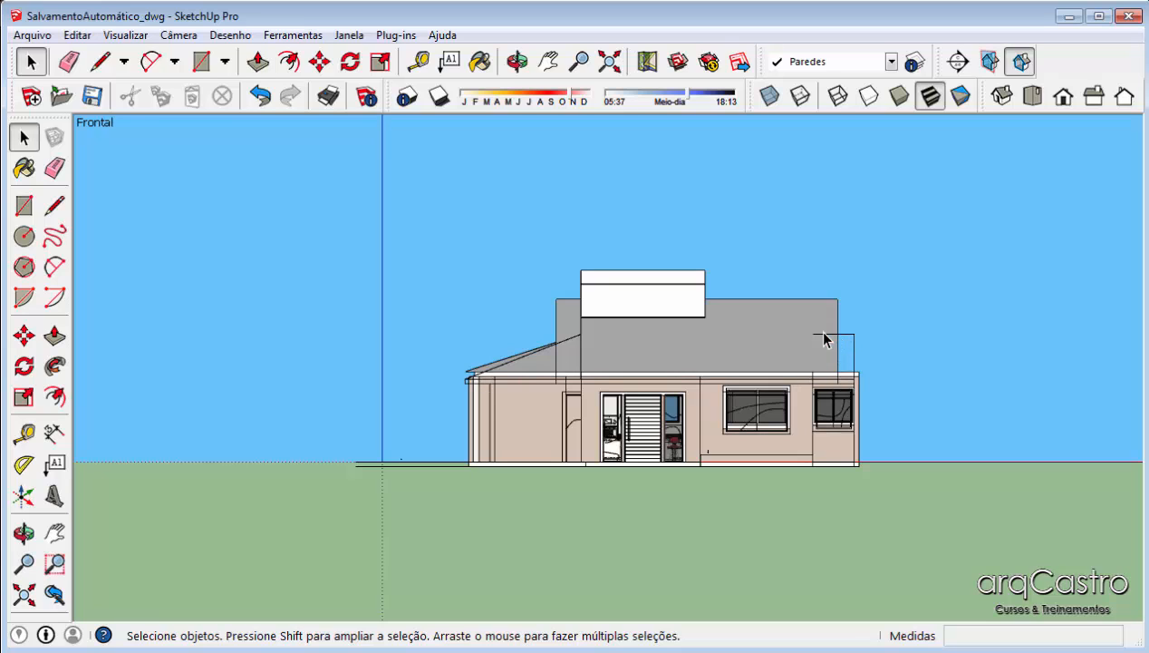
# Turn off the section cut display and return the camera to perspective
pyautogui.click(1021, 60)
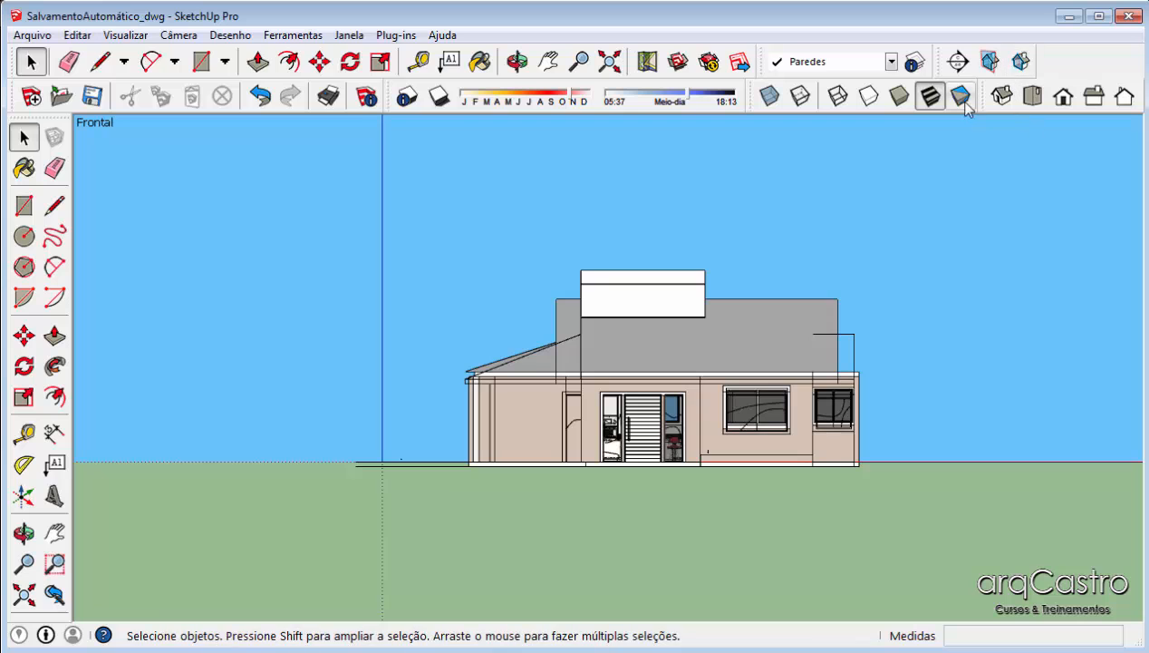
pyautogui.click(179, 34)
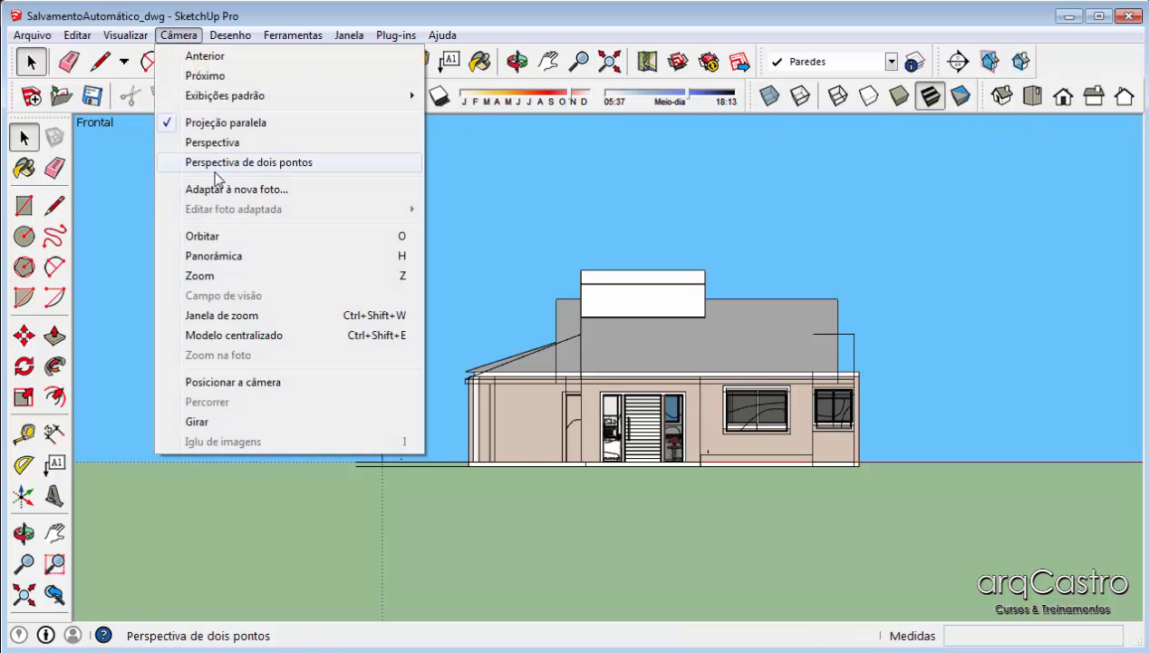
pyautogui.click(207, 143)
# Draw a construction line about 24.92 m long along the green axis from the elevation's lower side-roof corner past the house
pyautogui.moveTo(556, 256); pyautogui.dragTo(531, 402, button='middle')
pyautogui.scroll(5, 546, 435)
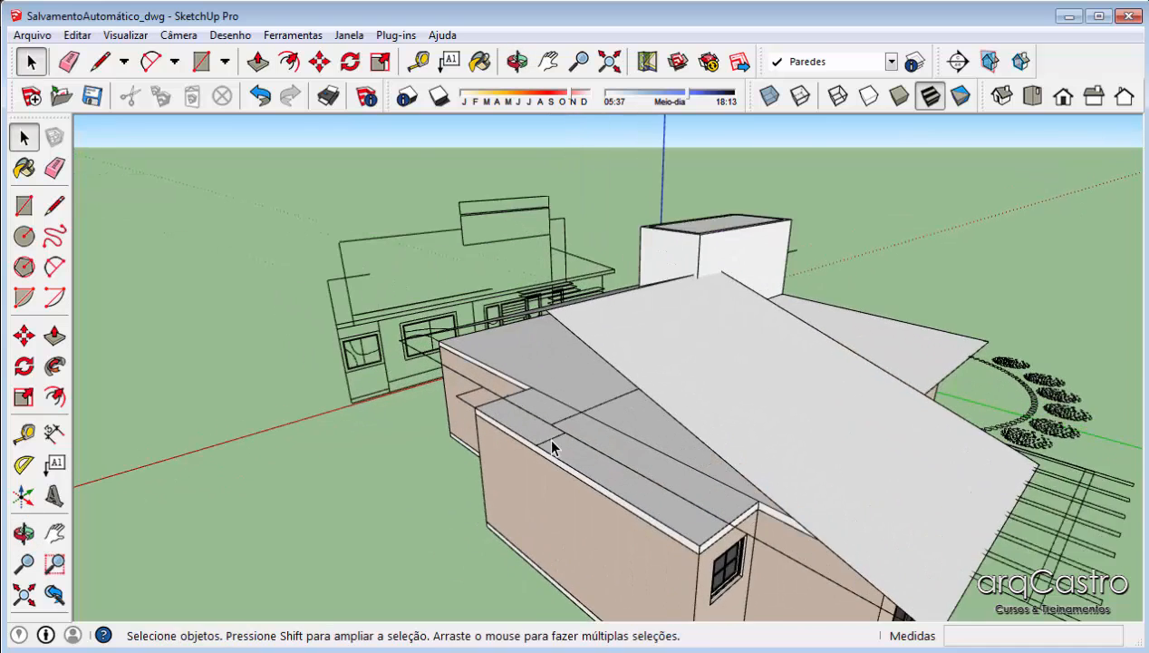
pyautogui.scroll(-6, 551, 444)
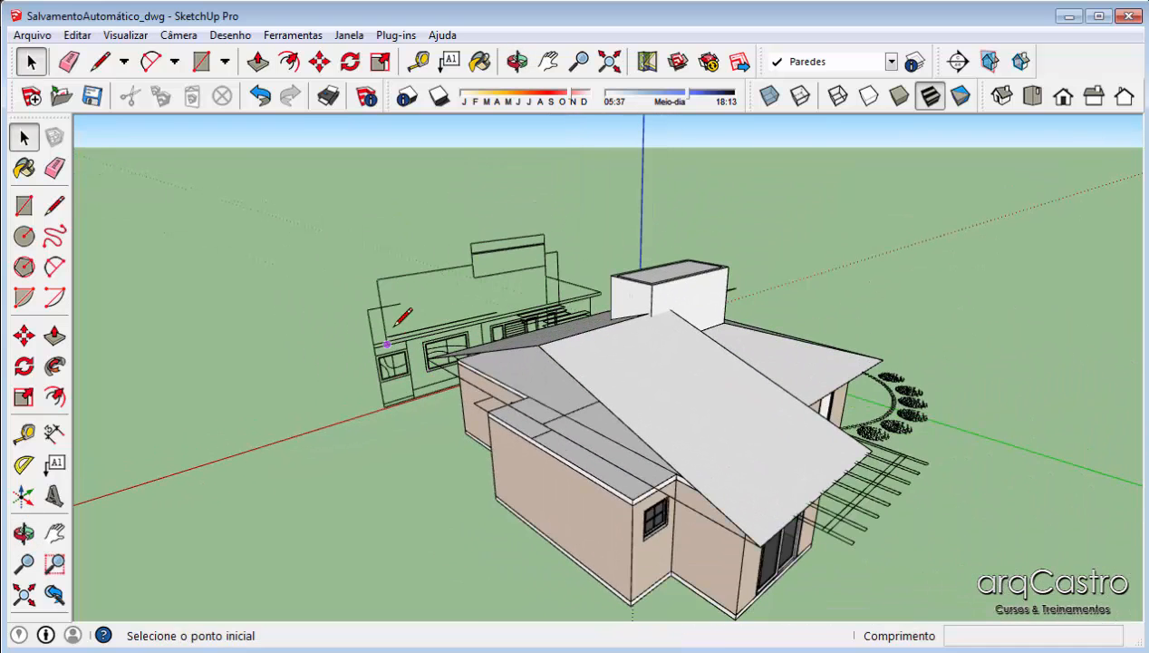
pyautogui.press('l')
pyautogui.click(369, 309)
pyautogui.moveTo(369, 309); pyautogui.dragTo(988, 347, button='middle')
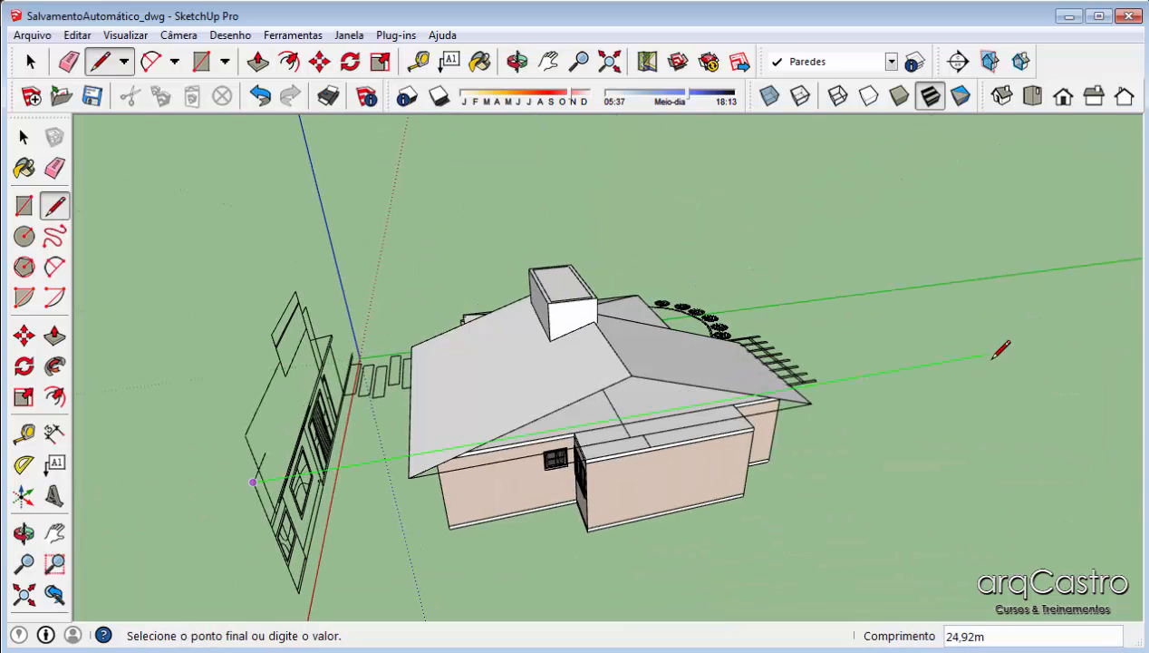
pyautogui.click(988, 349)
pyautogui.press('space')
pyautogui.scroll(2, 608, 438)
pyautogui.scroll(5, 693, 465)
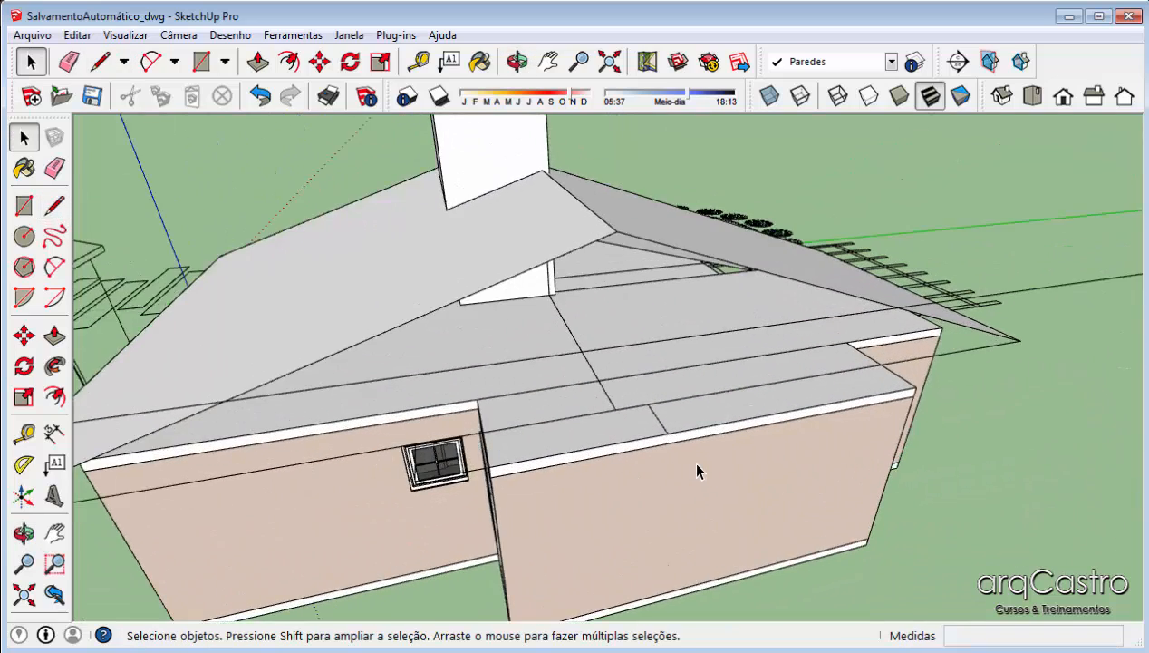
pyautogui.press('l')
pyautogui.click(664, 429)
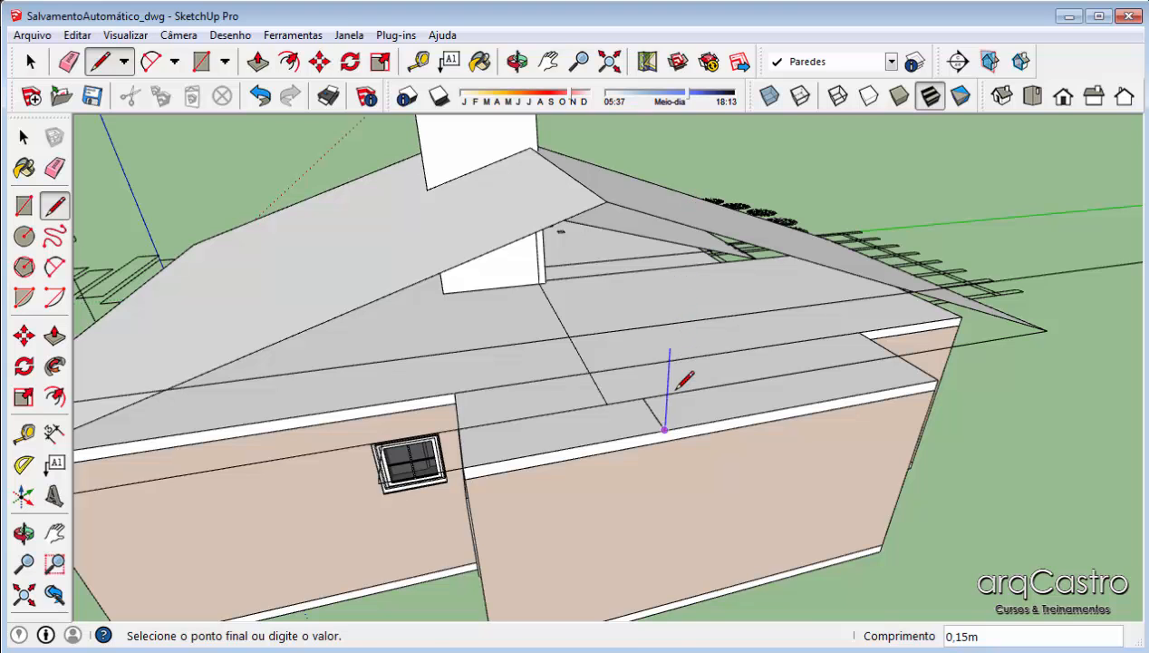
pyautogui.press('space')
pyautogui.scroll(1, 649, 388)
pyautogui.click(647, 387)
pyautogui.scroll(1, 661, 411)
pyautogui.moveTo(661, 412); pyautogui.dragTo(771, 428, button='middle')
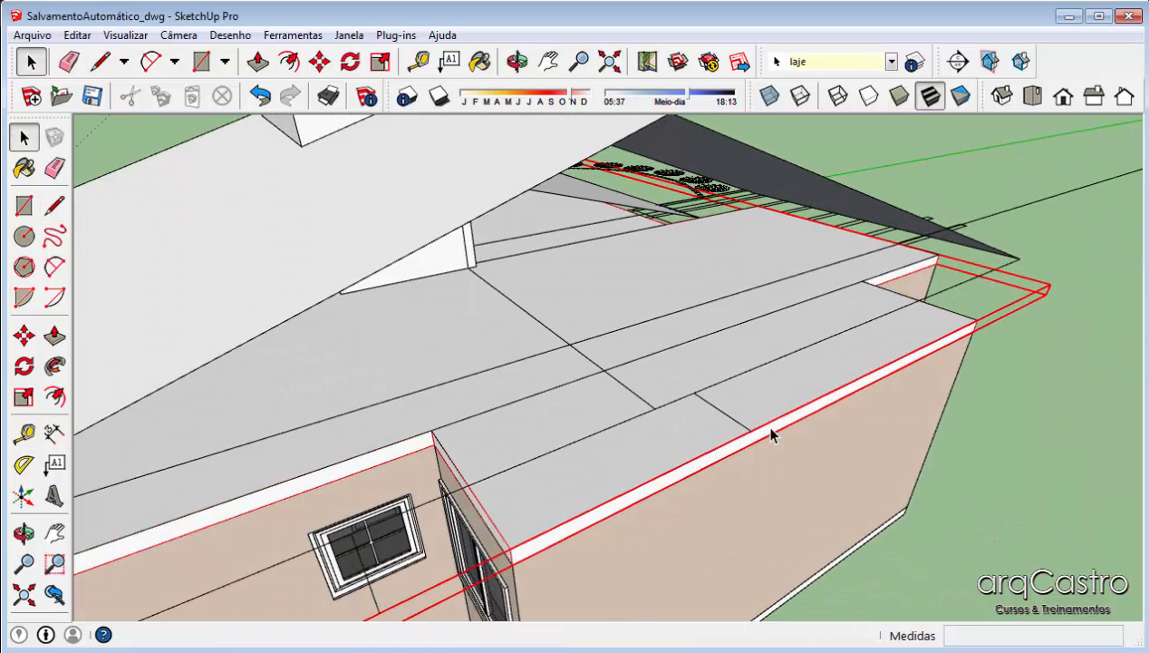
# Try to draw a vertical line from the side block's outer slab edge up to the construction line
pyautogui.press('l')
pyautogui.click(752, 429)
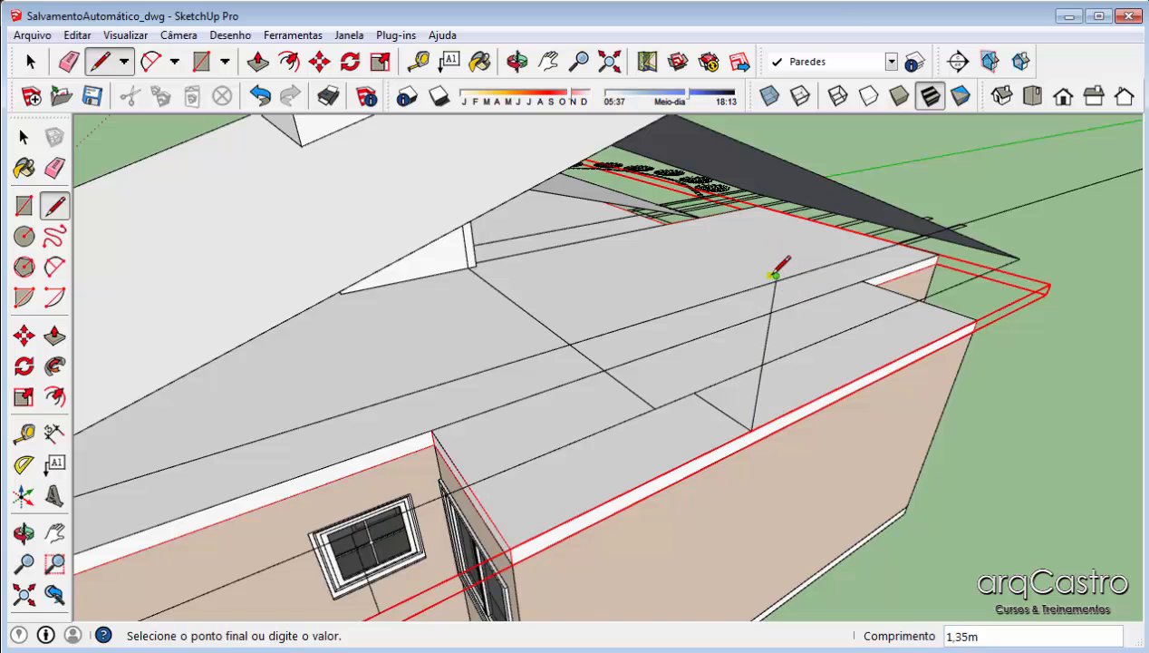
pyautogui.scroll(-2, 775, 275)
pyautogui.press('space')
pyautogui.moveTo(792, 424); pyautogui.dragTo(415, 358, button='middle')
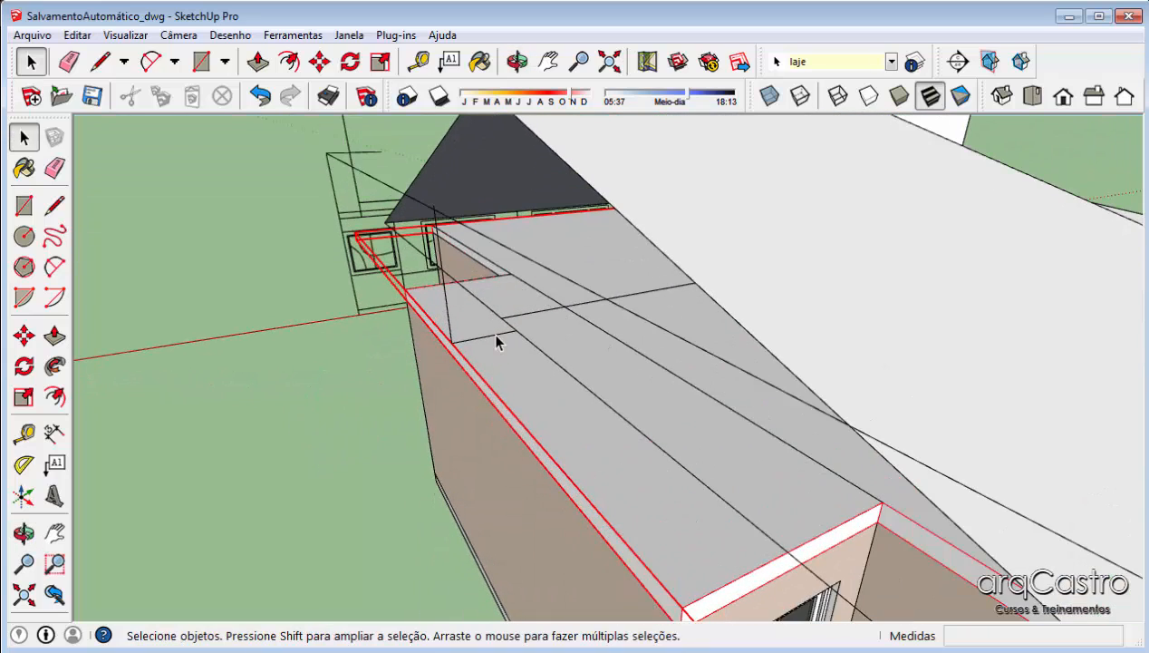
# Erase the trial vertical and its construction line, and draw a new construction line from the elevation's side-roof peak past the house
pyautogui.moveTo(497, 341)
pyautogui.mouseDown(button='middle')
pyautogui.moveTo(495, 359)
pyautogui.moveTo(482, 342)
pyautogui.moveTo(472, 382)
pyautogui.moveTo(492, 367)
pyautogui.mouseUp(button='middle')
pyautogui.press('e')
pyautogui.click(515, 350)
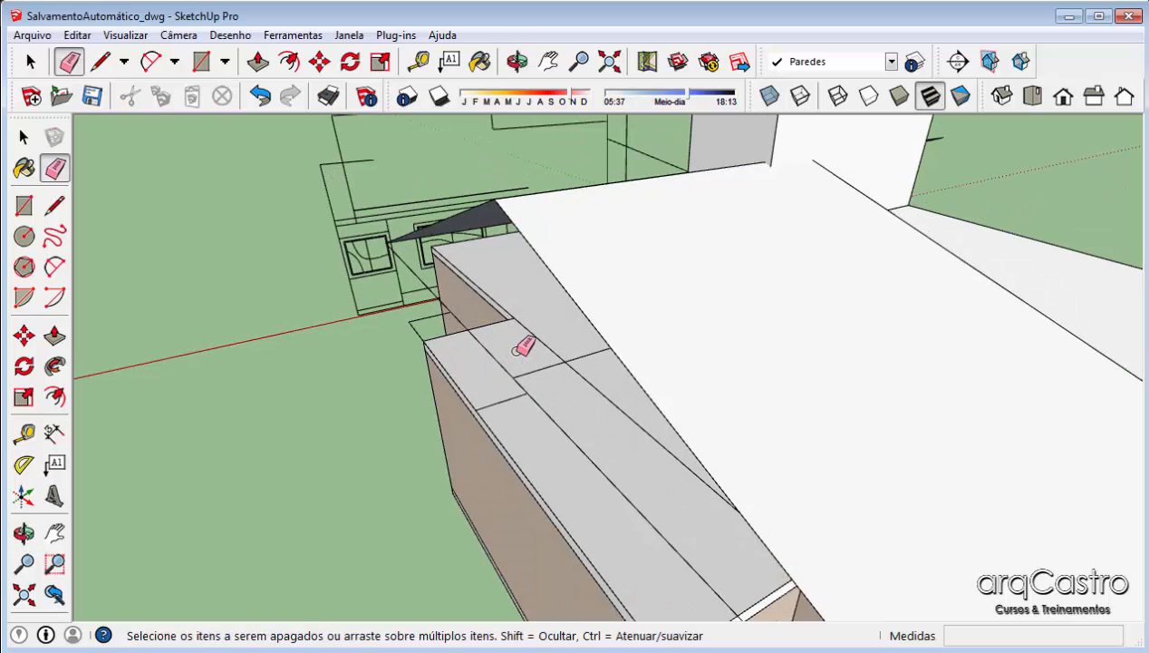
pyautogui.press('l')
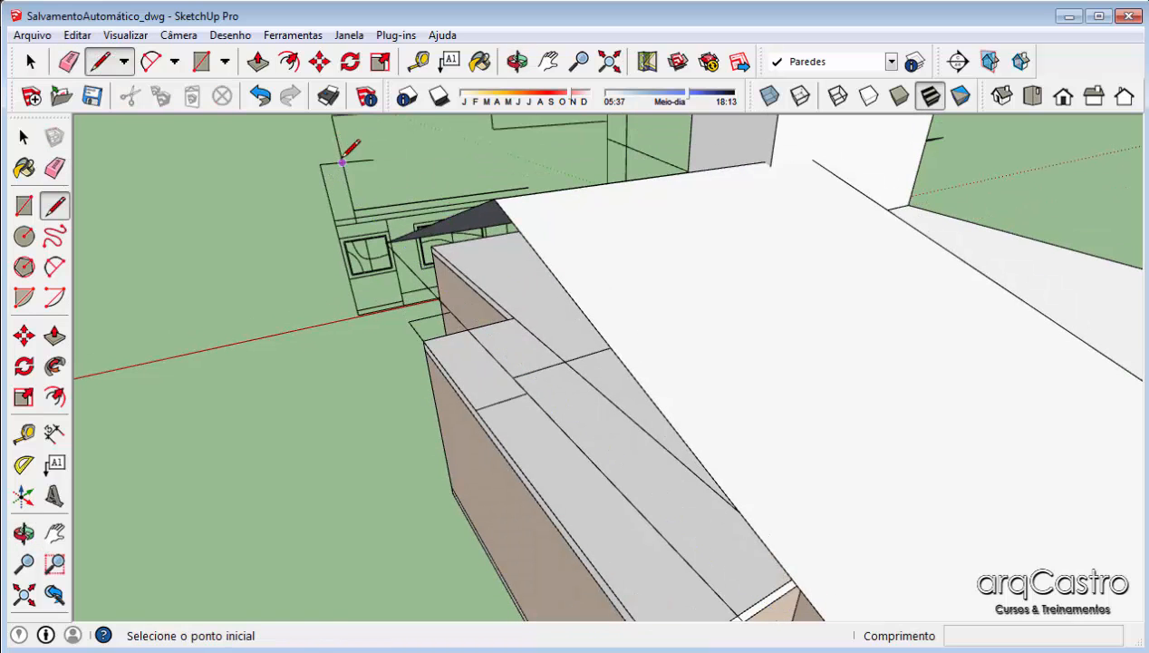
pyautogui.click(343, 162)
pyautogui.scroll(-6, 354, 161)
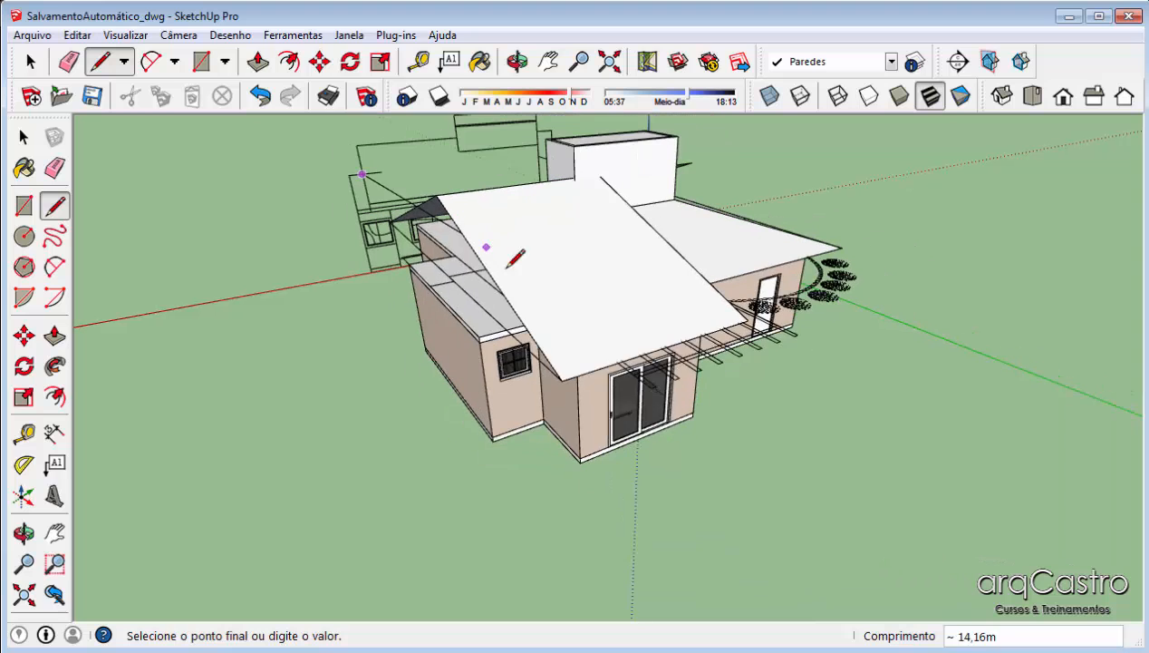
pyautogui.click(784, 501)
# Draw a vertical line about 1.39 m long from the inner end of the side roof's ridge line up to the construction line
pyautogui.press('space')
pyautogui.moveTo(387, 214); pyautogui.dragTo(425, 297, button='middle')
pyautogui.scroll(6, 424, 297)
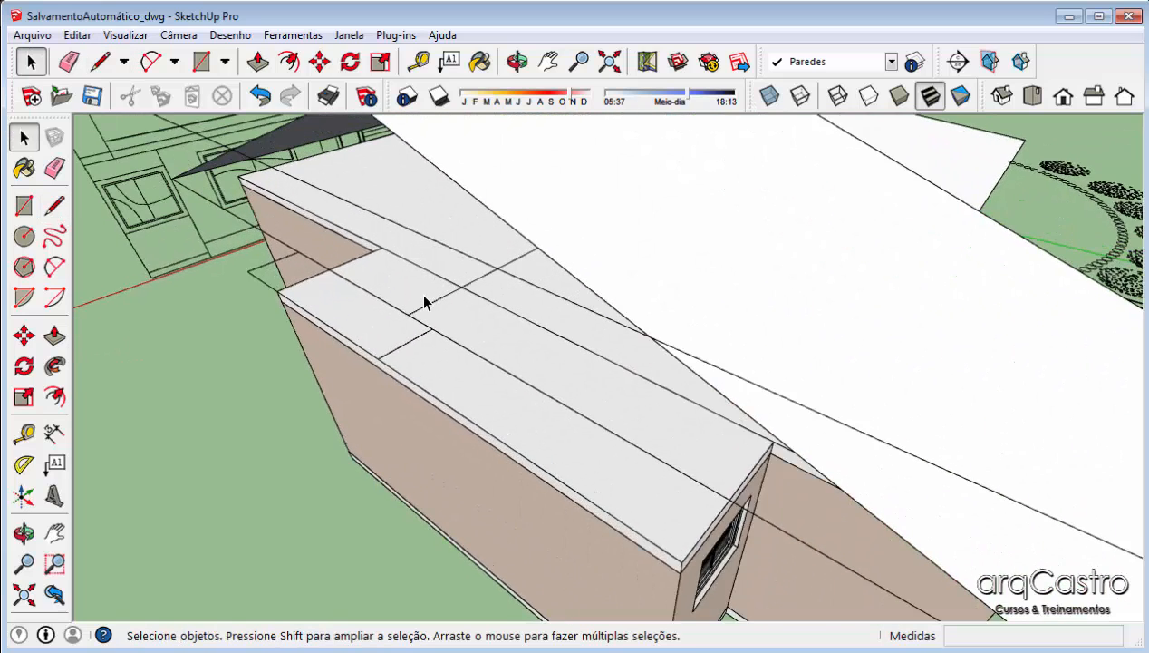
pyautogui.scroll(1, 425, 302)
pyautogui.press('l')
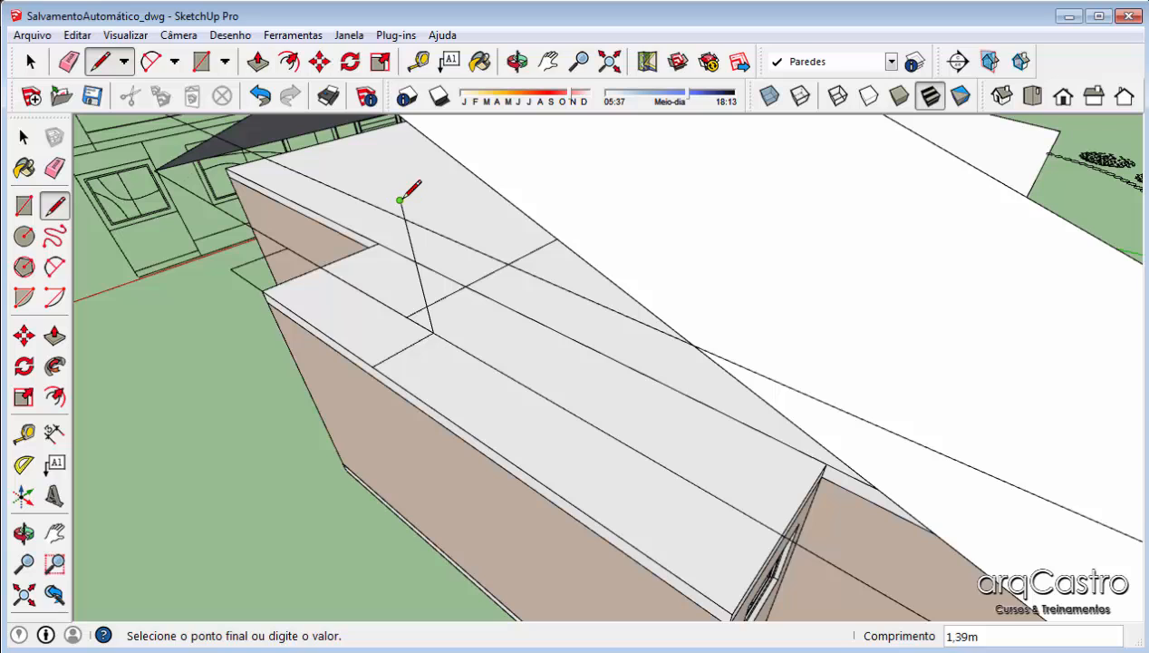
pyautogui.press('e')
pyautogui.scroll(2, 404, 201)
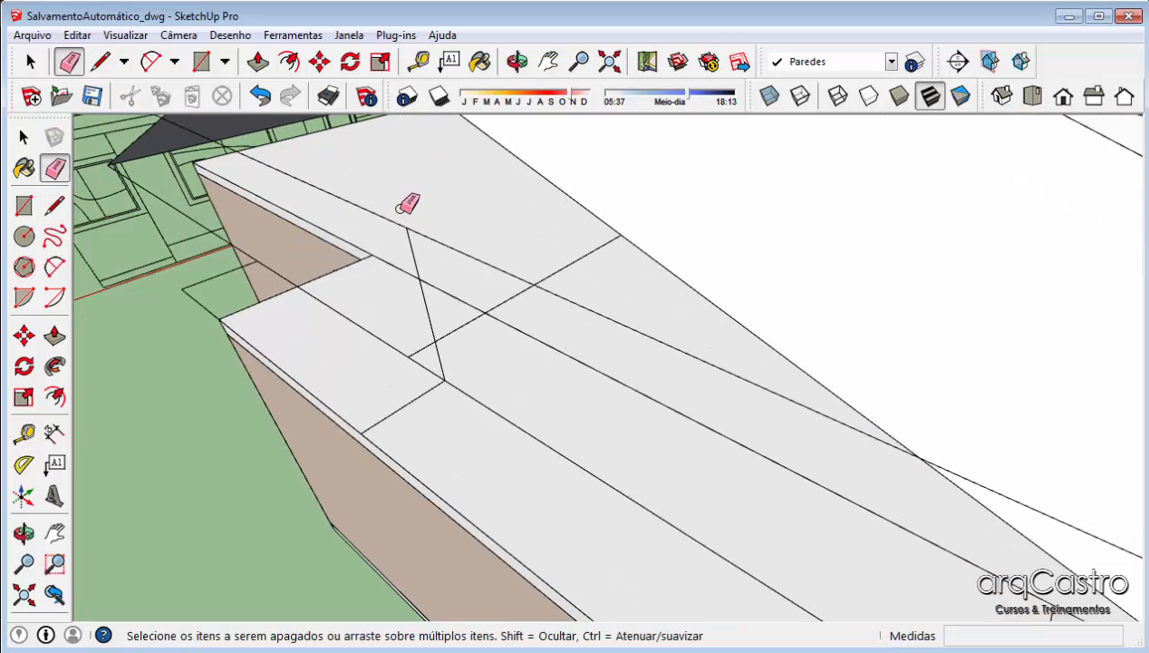
pyautogui.scroll(-2, 410, 202)
pyautogui.moveTo(410, 201); pyautogui.dragTo(759, 324, button='middle')
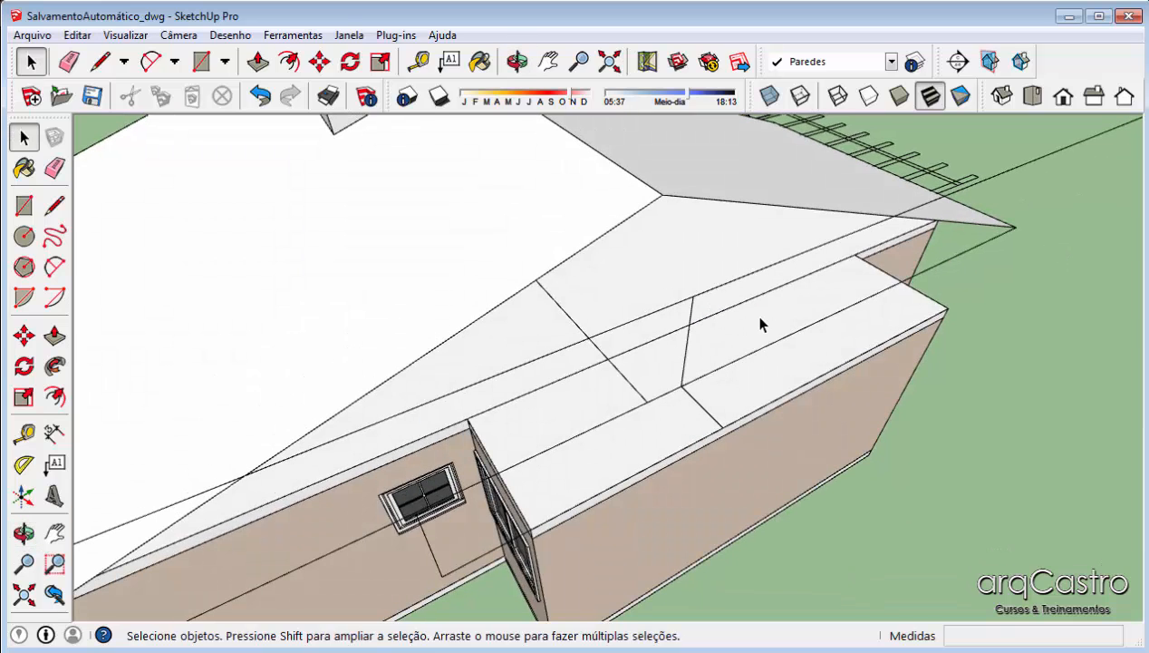
# Draw a second vertical at the slab's outer edge and close an upright rectangle about 0.70 m wide between the two verticals
pyautogui.press('l')
pyautogui.click(723, 426)
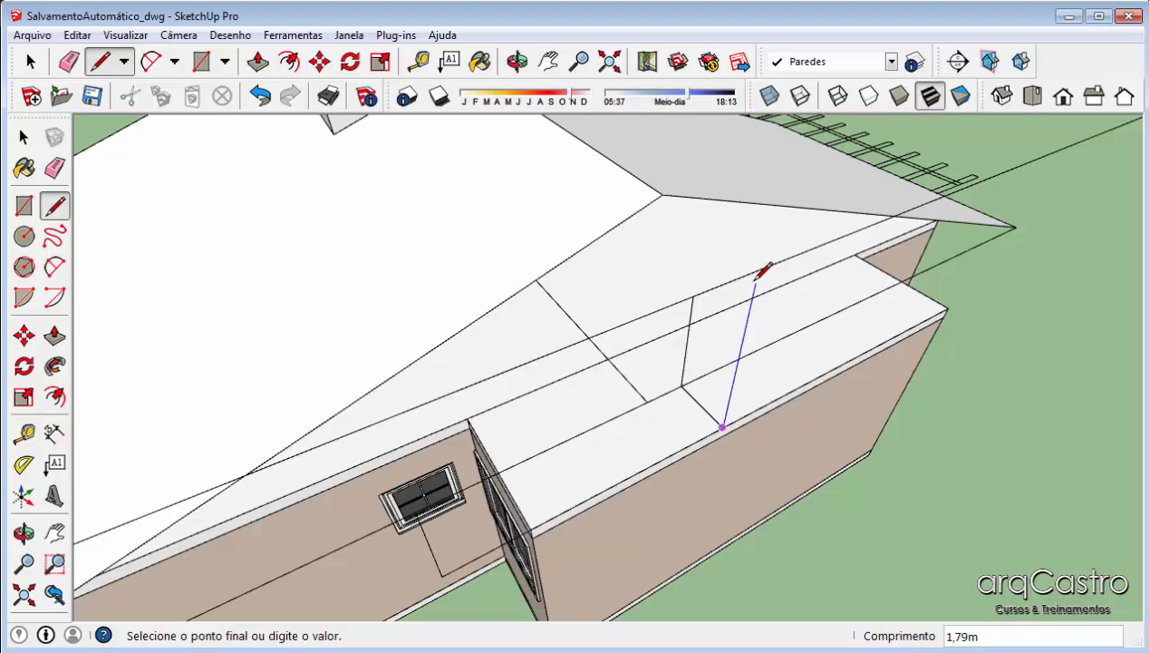
pyautogui.moveTo(760, 268); pyautogui.dragTo(770, 198, button='middle')
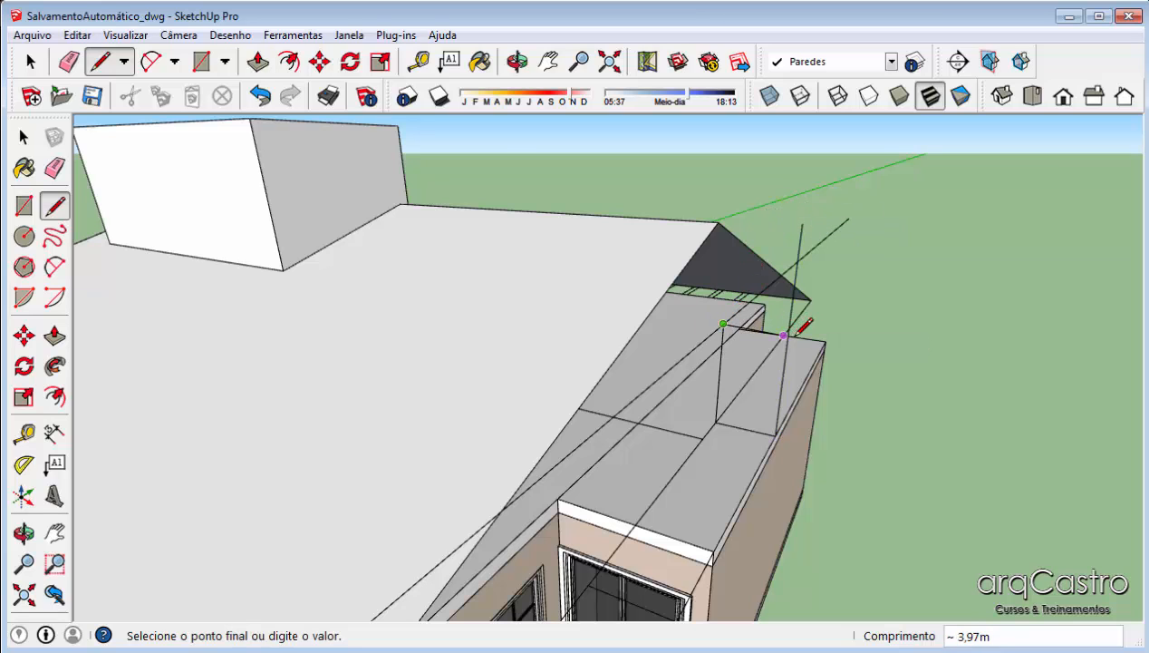
pyautogui.moveTo(785, 335); pyautogui.dragTo(781, 378, button='middle')
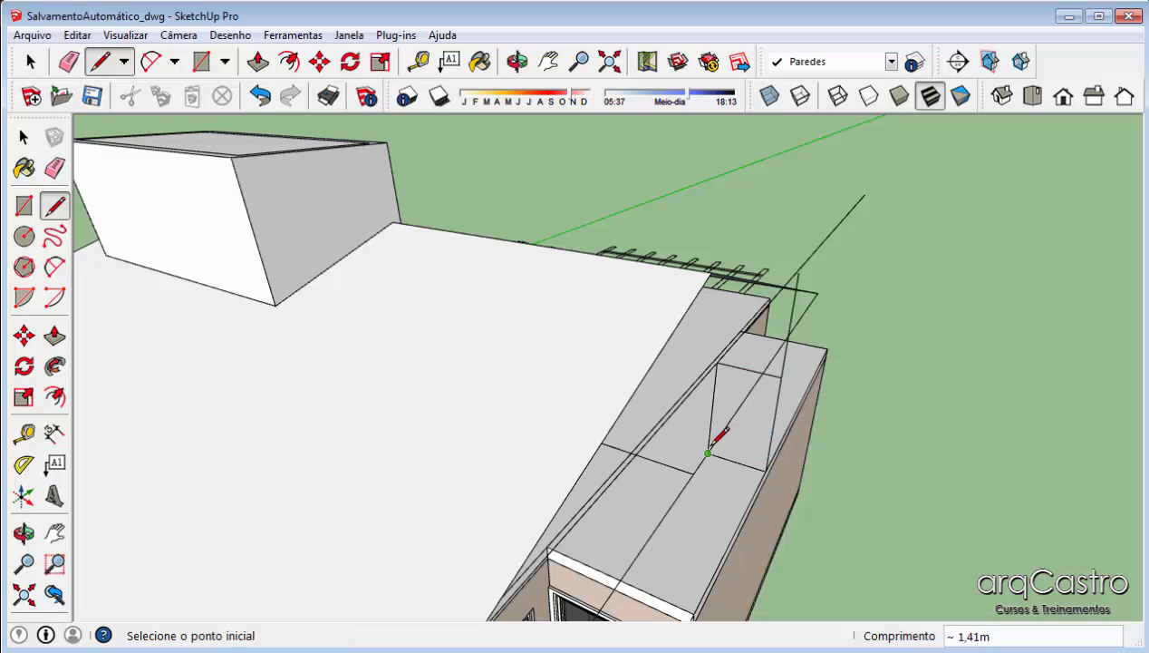
pyautogui.click(769, 468)
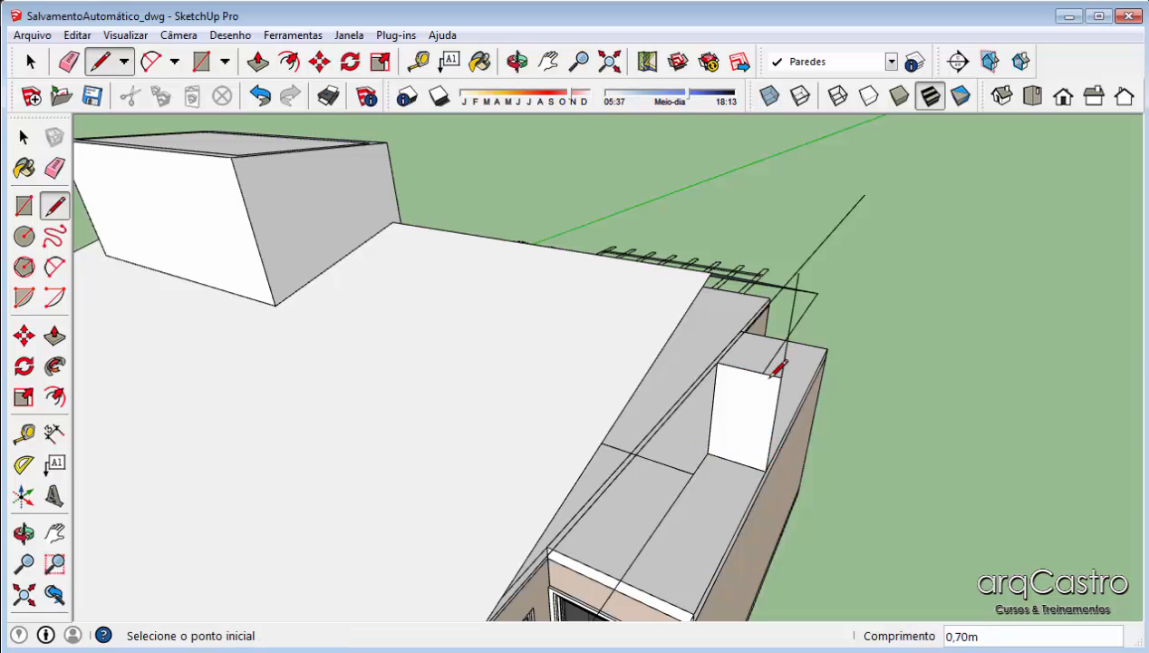
# Erase the leftover construction line and the vertical line's surplus length above the upright rectangle
pyautogui.moveTo(769, 372)
pyautogui.mouseDown(button='middle')
pyautogui.moveTo(849, 251)
pyautogui.moveTo(615, 354)
pyautogui.moveTo(398, 400)
pyautogui.moveTo(379, 418)
pyautogui.moveTo(398, 456)
pyautogui.moveTo(337, 356)
pyautogui.mouseUp(button='middle')
pyautogui.press('e')
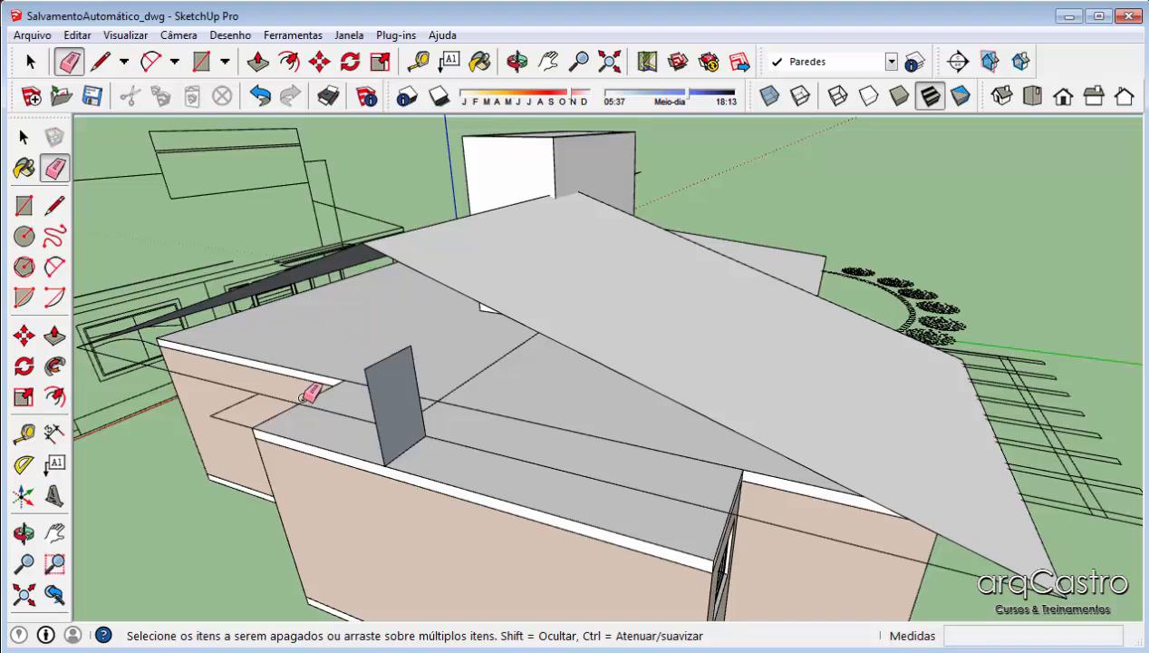
pyautogui.moveTo(309, 390)
pyautogui.mouseDown(button='middle')
pyautogui.moveTo(559, 416)
pyautogui.moveTo(821, 413)
pyautogui.mouseUp(button='middle')
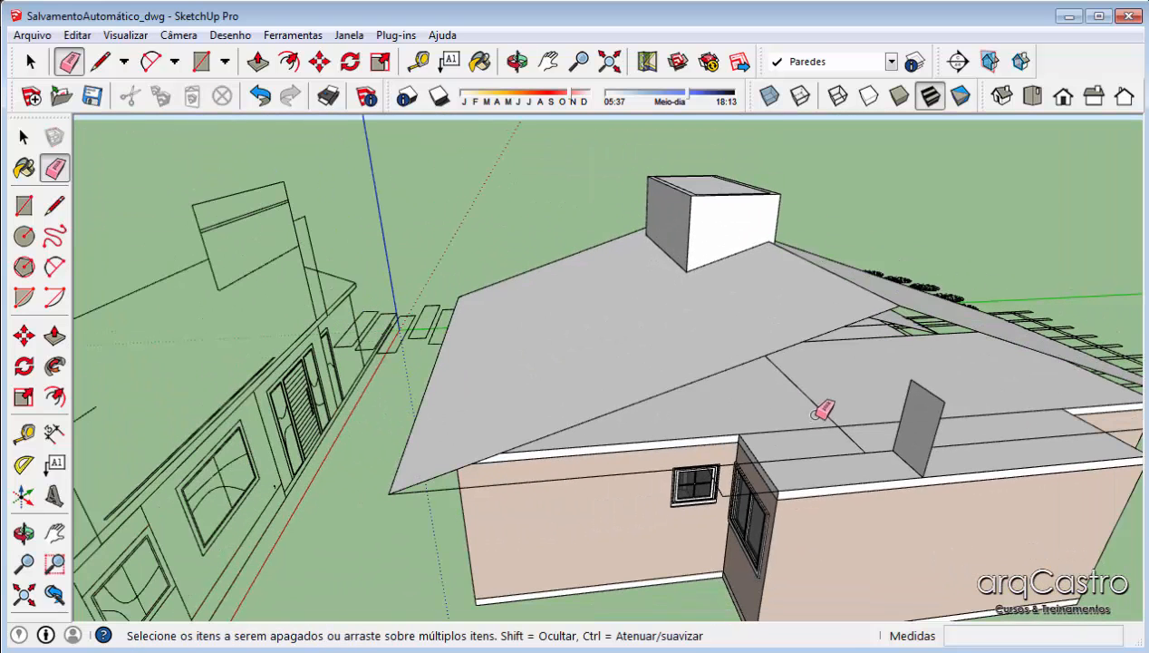
# Draw sloped lines from the rectangle's upper corners to the roof plan's corners beside the small window, forming the first slope
pyautogui.press('l')
pyautogui.click(908, 381)
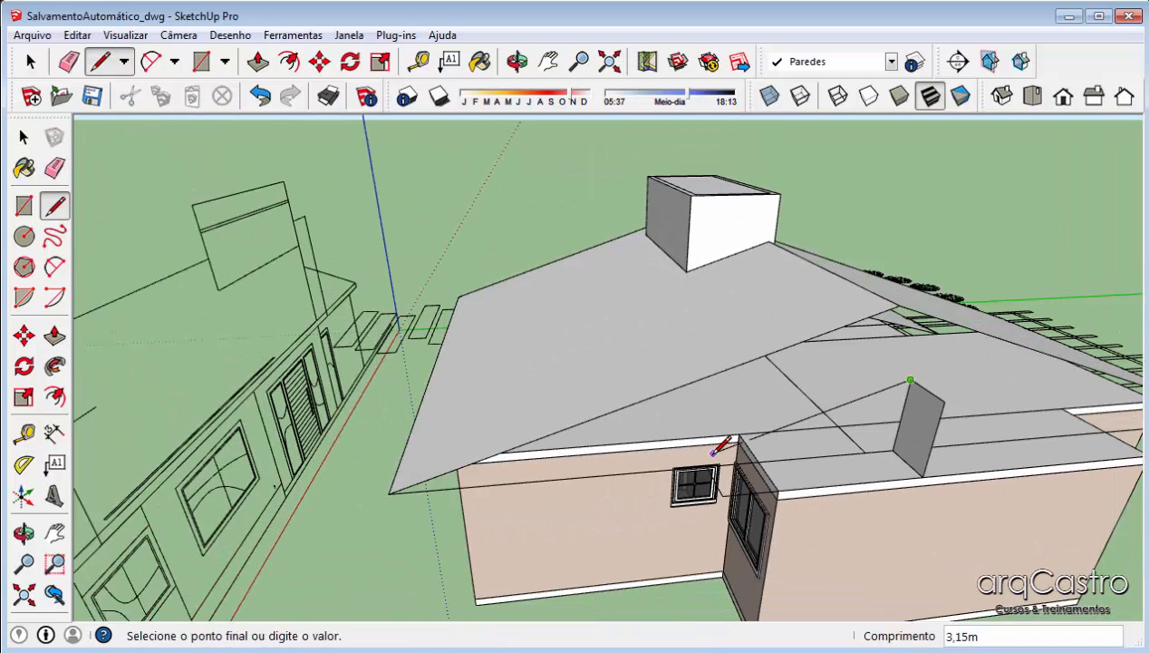
pyautogui.click(707, 464)
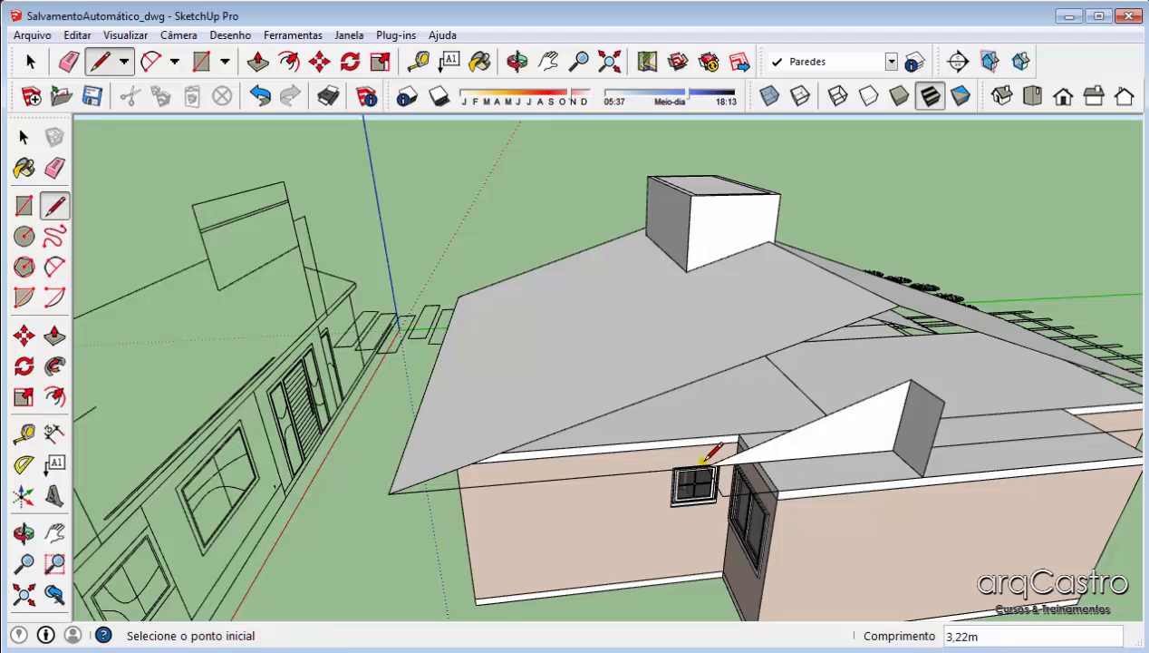
pyautogui.click(721, 495)
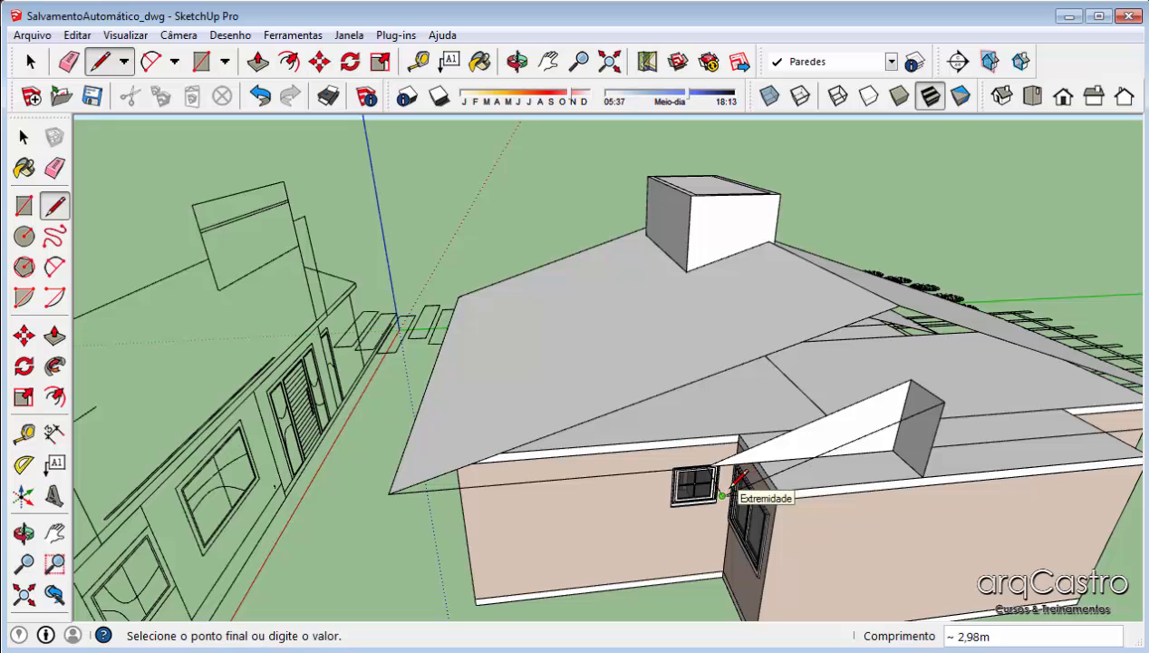
pyautogui.click(716, 458)
# Draw sloped lines from the rectangle's upper corners to the eave corners at the slab's far end, forming the second slope
pyautogui.moveTo(723, 445); pyautogui.dragTo(533, 373, button='middle')
pyautogui.click(510, 366)
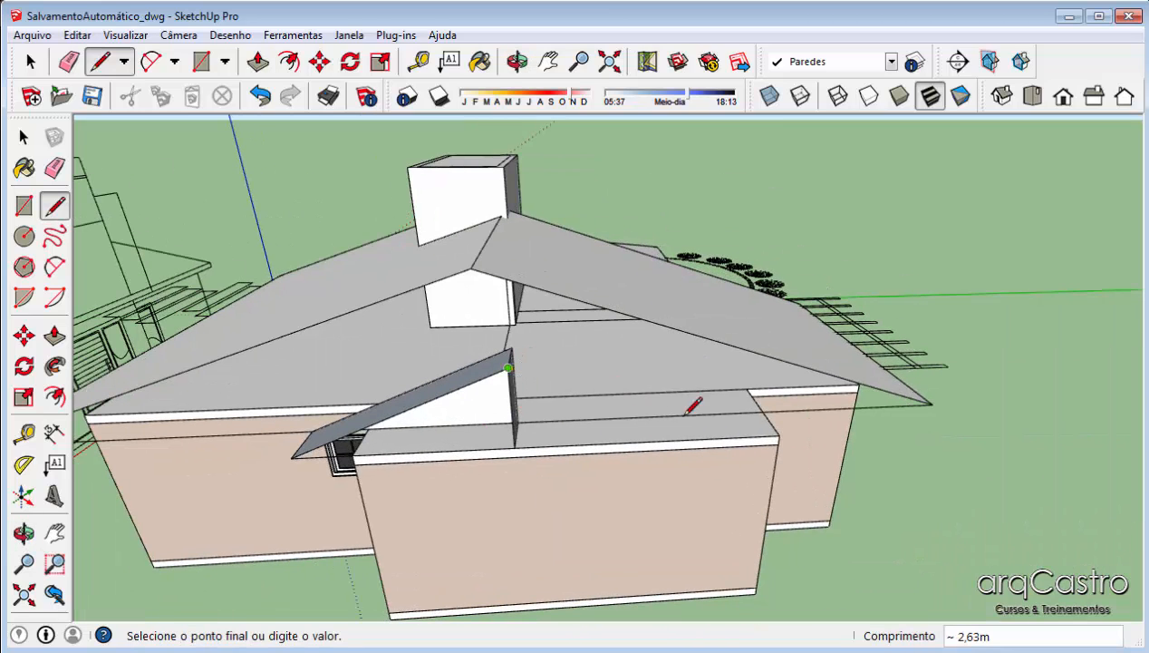
pyautogui.click(779, 435)
pyautogui.moveTo(783, 416); pyautogui.dragTo(729, 436, button='middle')
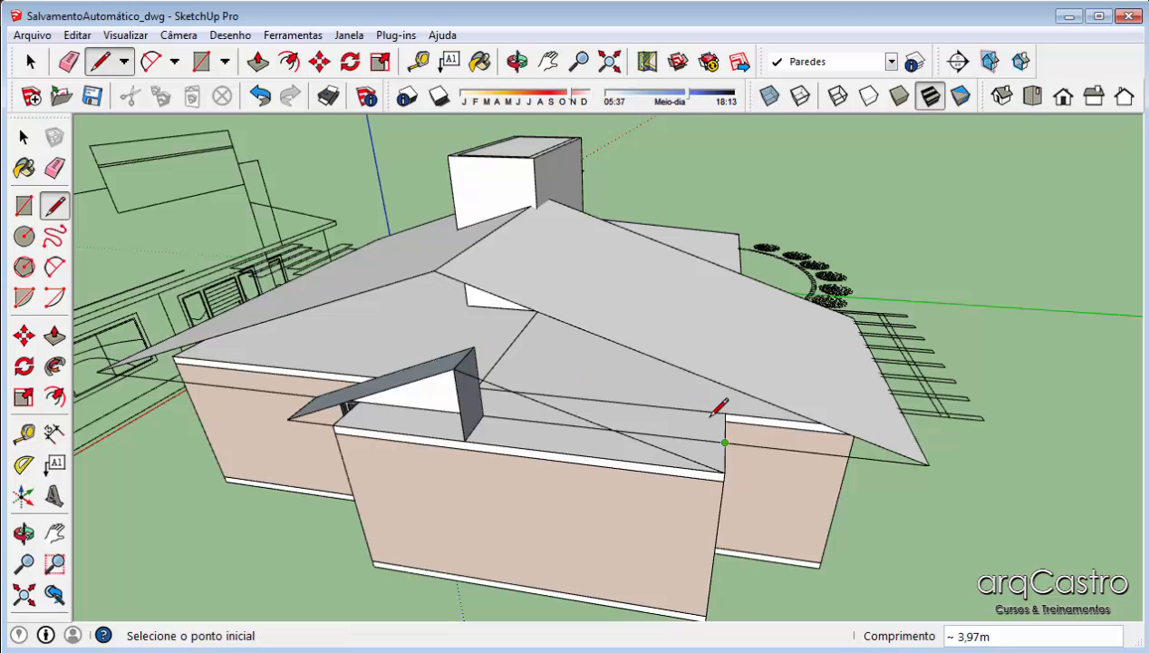
pyautogui.press('space')
pyautogui.click(724, 453)
pyautogui.scroll(3, 704, 419)
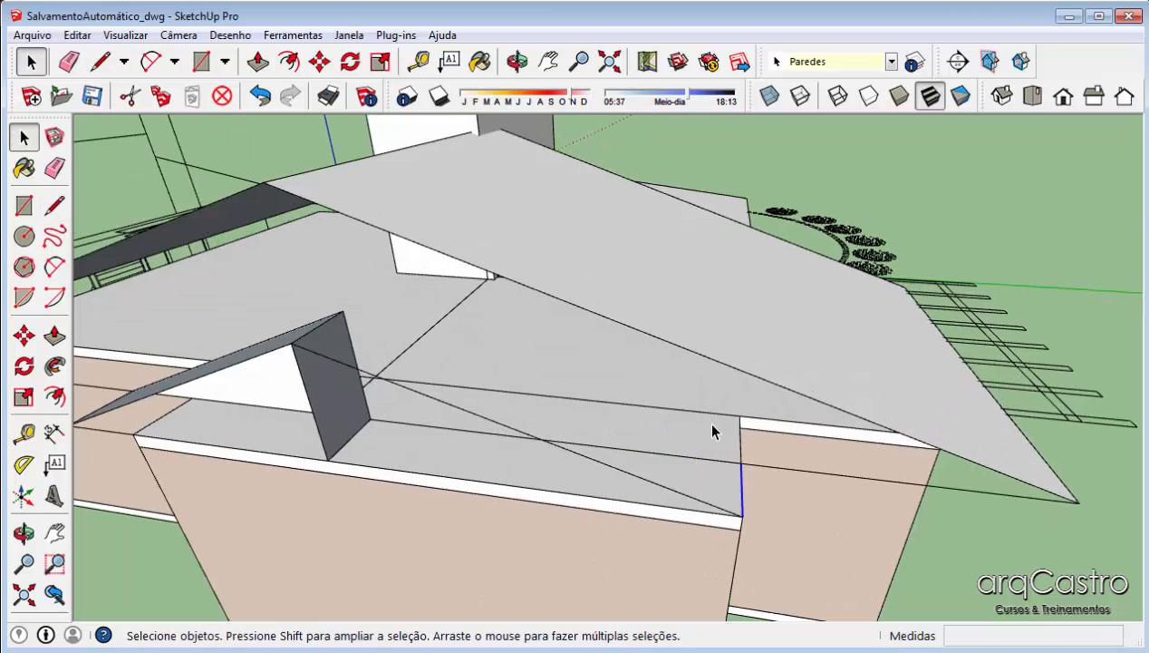
pyautogui.moveTo(707, 420); pyautogui.dragTo(723, 445, button='middle')
pyautogui.press('l')
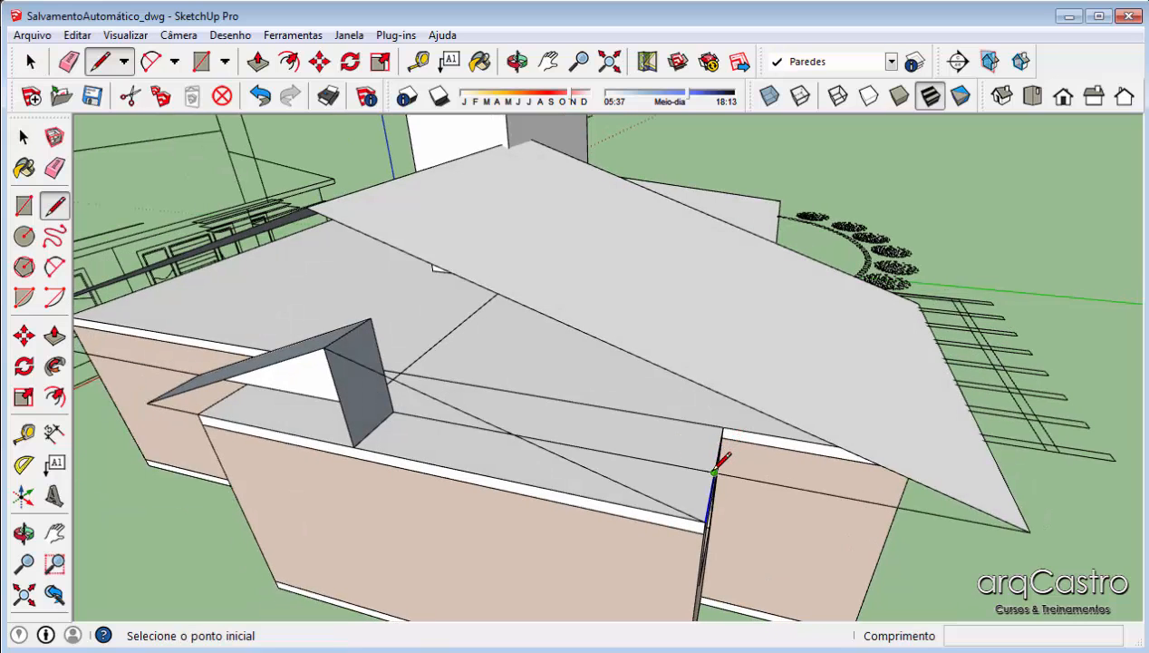
pyautogui.click(714, 471)
pyautogui.click(371, 319)
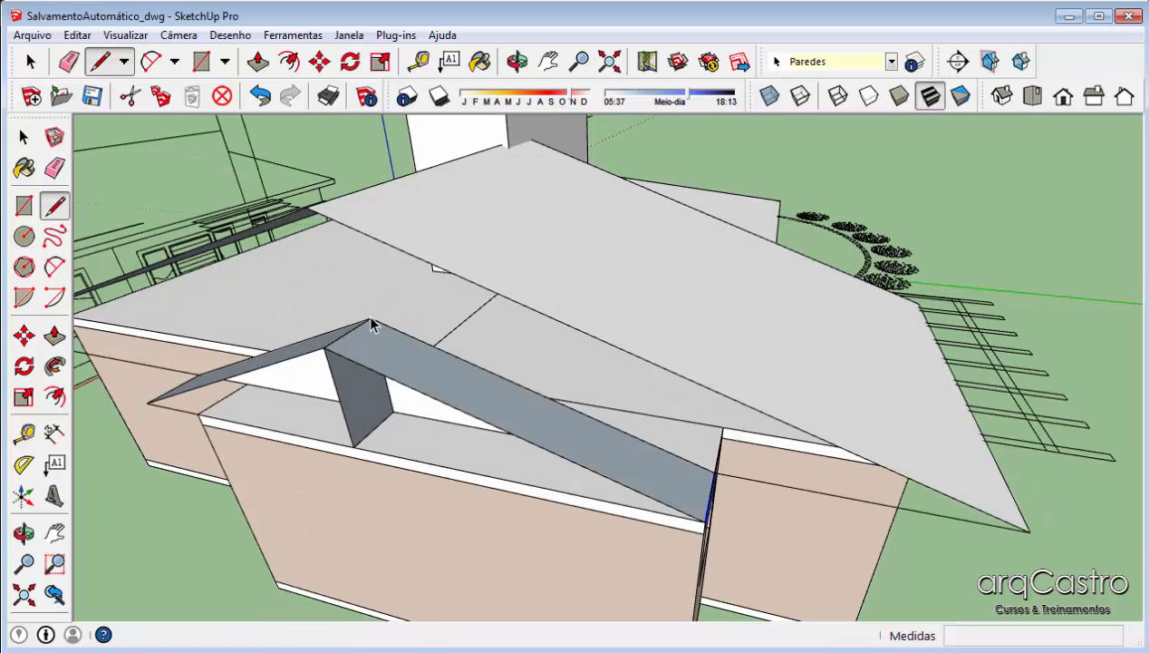
# Delete the upright support rectangle and the vertical triangular face beneath the two small roof slopes
pyautogui.press('space')
pyautogui.moveTo(371, 322)
pyautogui.mouseDown(button='middle')
pyautogui.moveTo(506, 322)
pyautogui.moveTo(526, 411)
pyautogui.moveTo(611, 354)
pyautogui.mouseUp(button='middle')
pyautogui.press('e')
pyautogui.click(573, 376)
pyautogui.press('space')
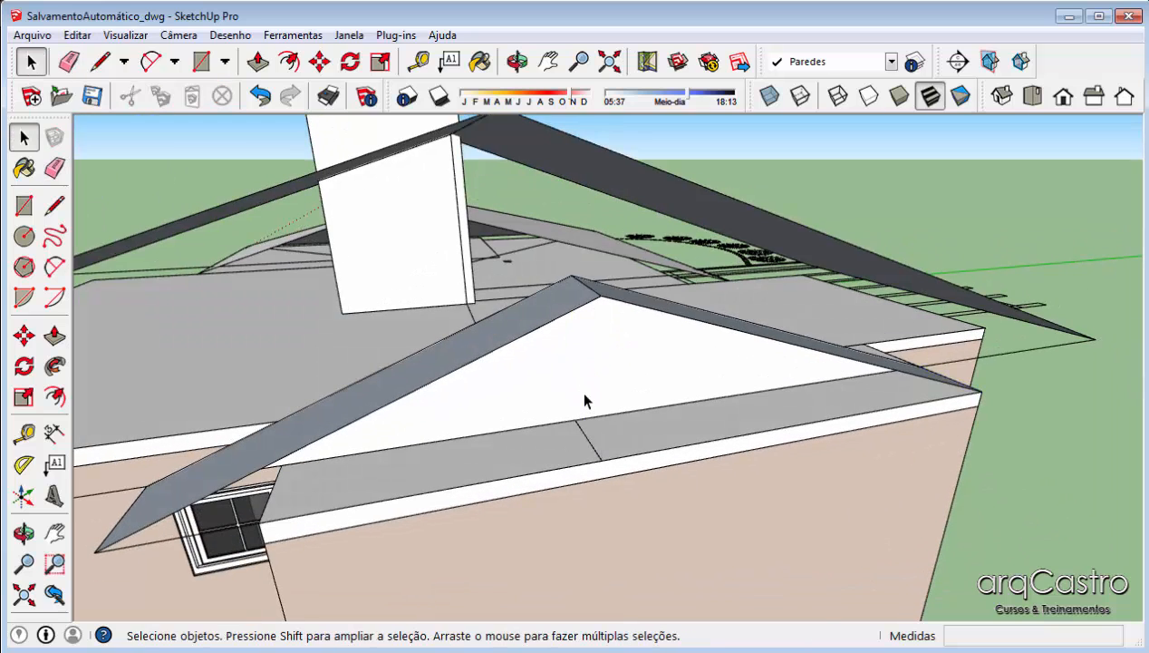
pyautogui.click(584, 399)
pyautogui.press('Delete')
# Select both slopes of the small side roof and reverse their faces
pyautogui.moveTo(585, 399); pyautogui.dragTo(644, 390, button='middle')
pyautogui.click(644, 388)
pyautogui.keyDown('shift'); pyautogui.click(659, 377); pyautogui.keyUp('shift')
pyautogui.rightClick(659, 371)
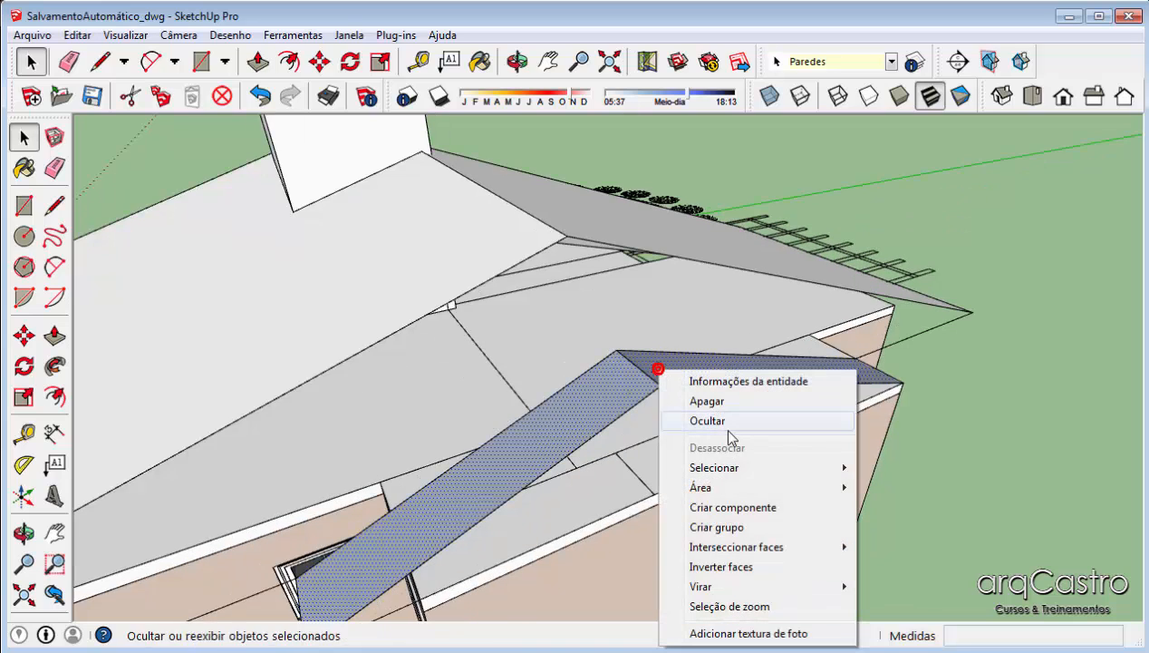
pyautogui.click(718, 566)
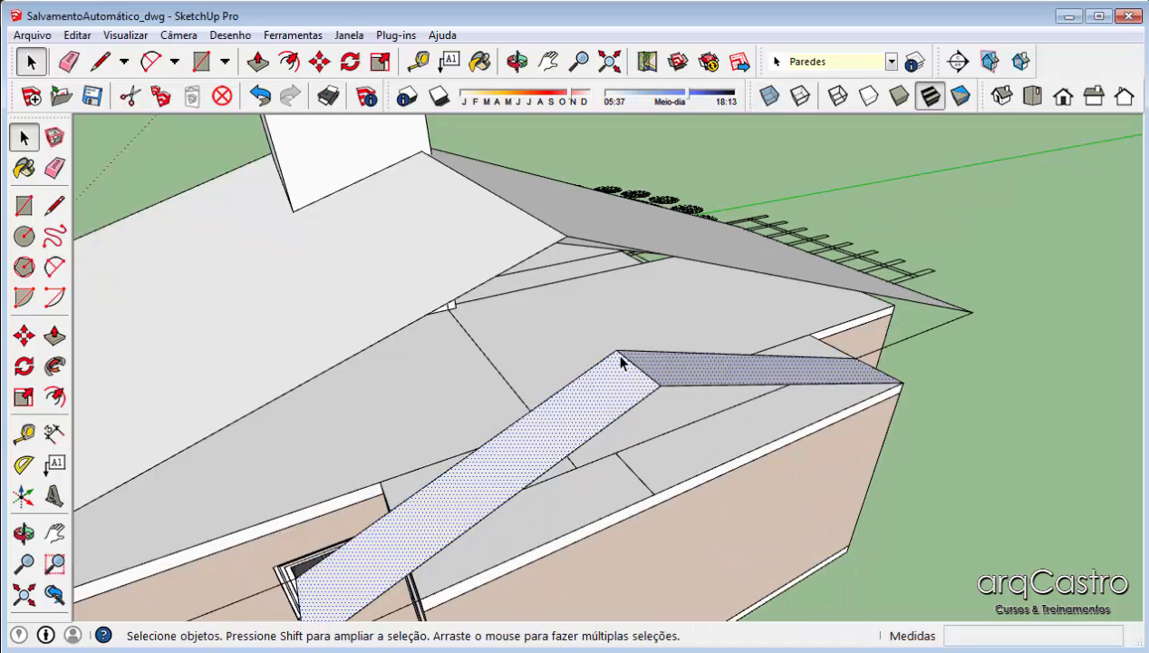
# Select the small side roof's two slopes together with their edges and make them a group
pyautogui.keyDown('shift'); pyautogui.click(647, 381); pyautogui.keyUp('shift')
pyautogui.rightClick(661, 381)
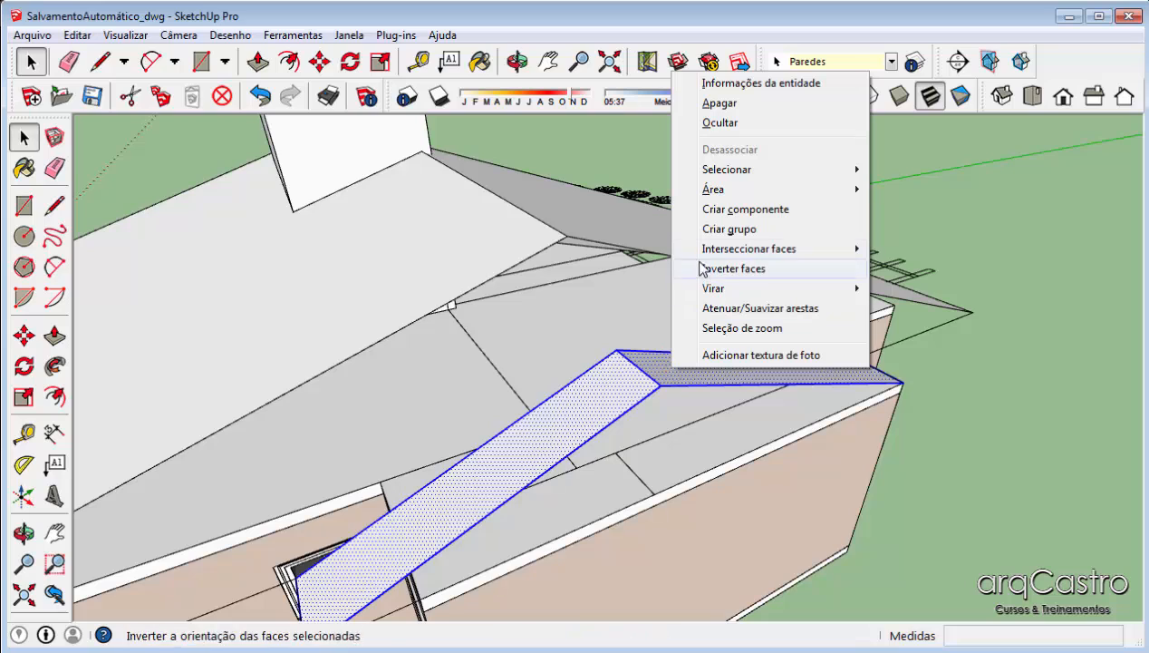
pyautogui.click(708, 232)
pyautogui.scroll(-5, 619, 443)
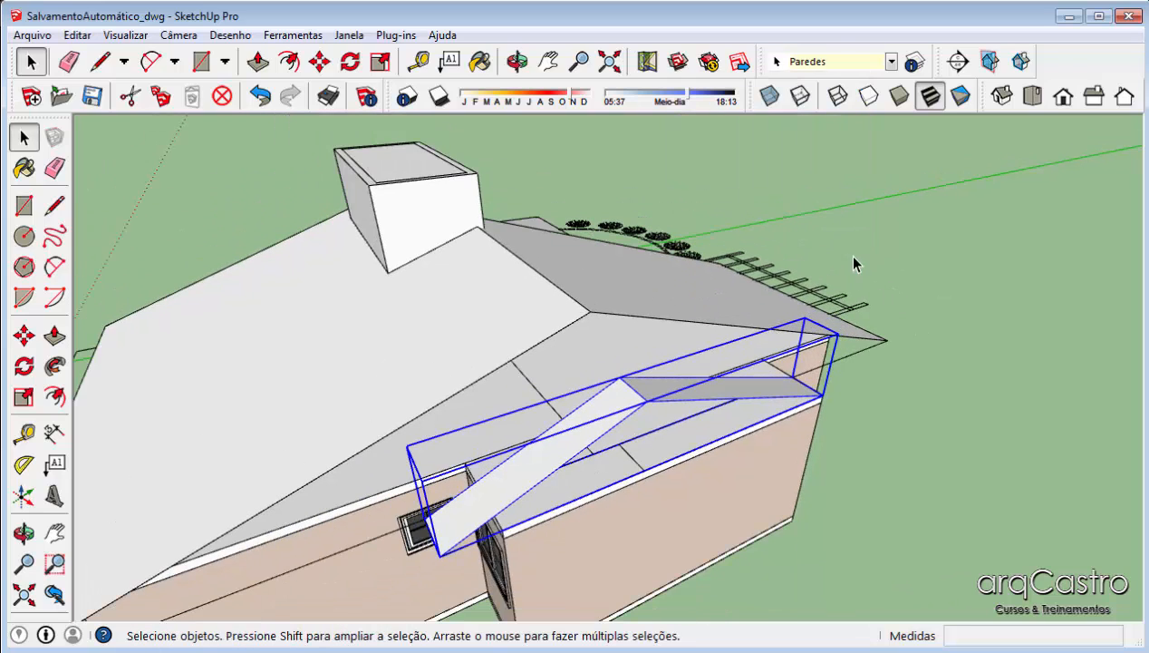
pyautogui.click(844, 253)
# Unlock the elevation drawing standing in front of the house and delete it
pyautogui.moveTo(842, 345)
pyautogui.mouseDown(button='middle')
pyautogui.moveTo(390, 290)
pyautogui.moveTo(558, 213)
pyautogui.moveTo(580, 368)
pyautogui.moveTo(264, 359)
pyautogui.moveTo(123, 396)
pyautogui.moveTo(495, 457)
pyautogui.moveTo(535, 435)
pyautogui.moveTo(516, 447)
pyautogui.moveTo(751, 445)
pyautogui.moveTo(867, 365)
pyautogui.moveTo(881, 341)
pyautogui.moveTo(635, 371)
pyautogui.moveTo(531, 398)
pyautogui.moveTo(436, 385)
pyautogui.moveTo(483, 203)
pyautogui.moveTo(503, 226)
pyautogui.moveTo(890, 279)
pyautogui.moveTo(513, 349)
pyautogui.moveTo(643, 302)
pyautogui.moveTo(686, 311)
pyautogui.mouseUp(button='middle')
pyautogui.scroll(2, 484, 204)
pyautogui.scroll(1, 418, 210)
pyautogui.click(472, 413)
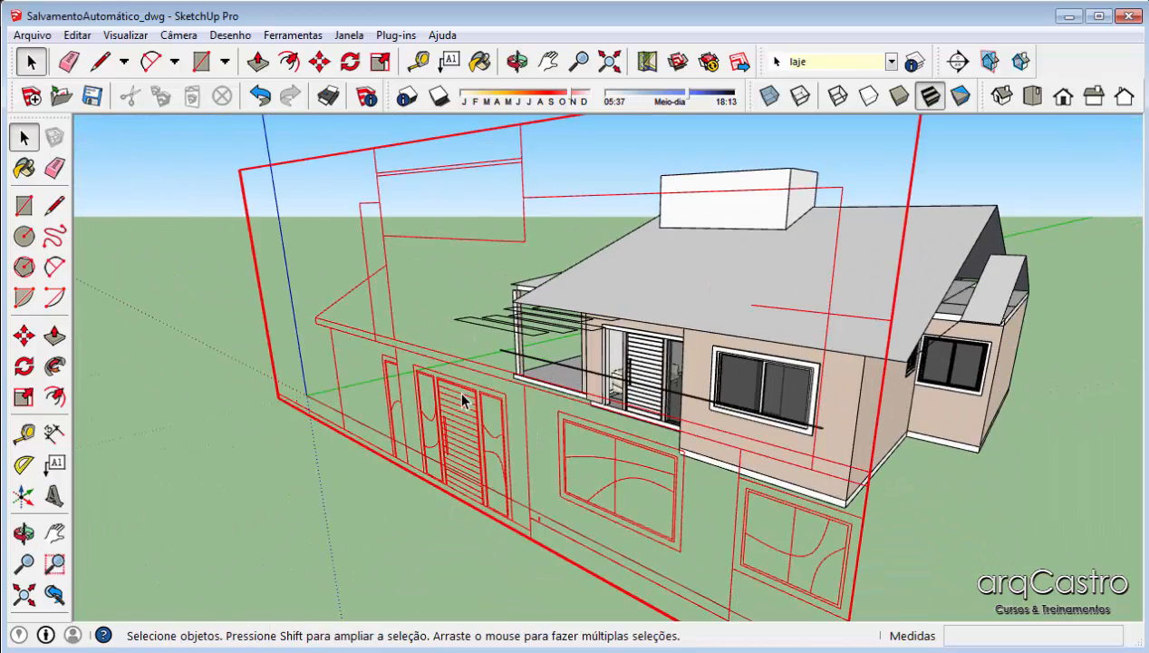
pyautogui.rightClick(462, 399)
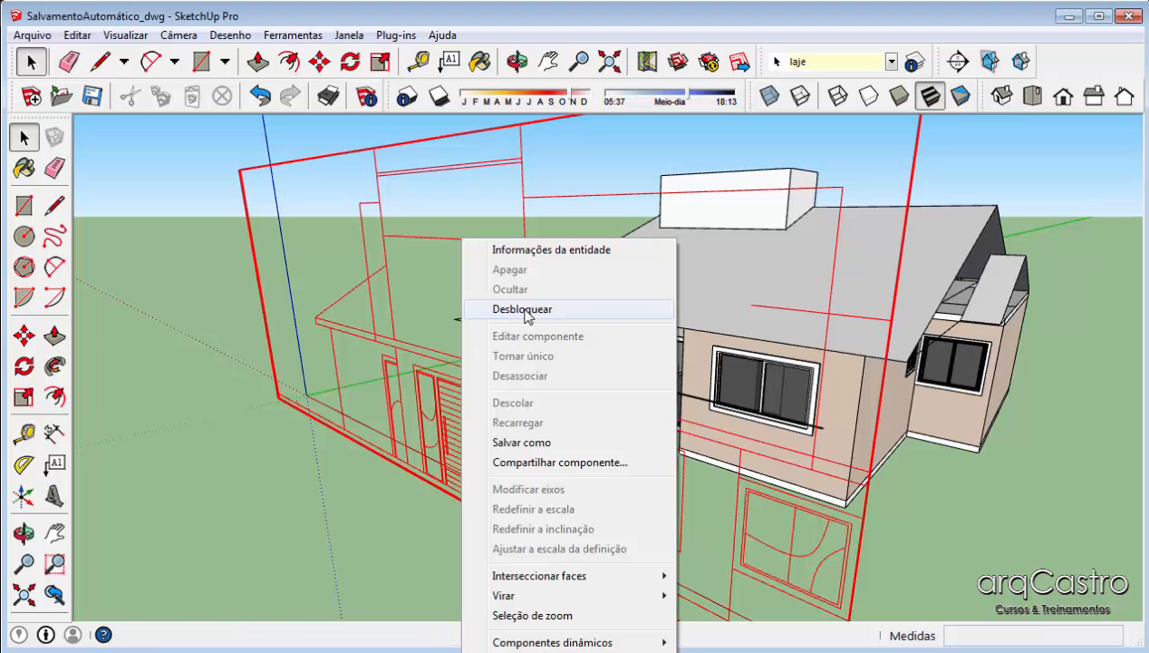
pyautogui.click(490, 308)
pyautogui.press('Delete')
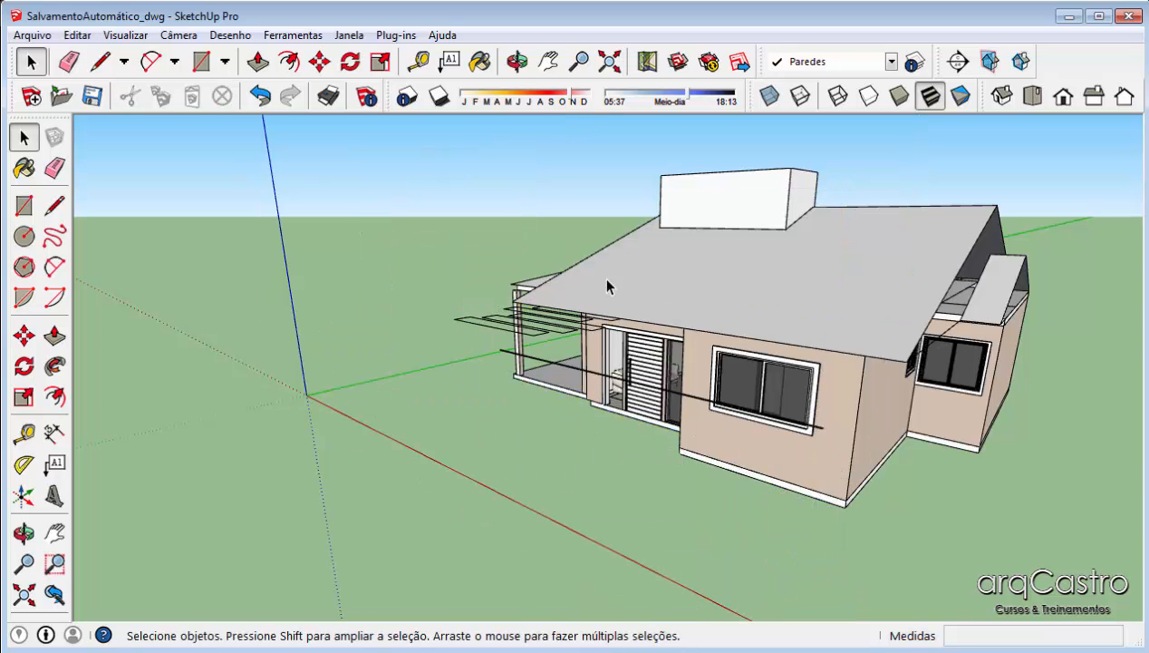
pyautogui.moveTo(601, 276); pyautogui.dragTo(442, 267, button='middle')
pyautogui.scroll(3, 793, 292)
pyautogui.moveTo(793, 292); pyautogui.dragTo(761, 314, button='middle')
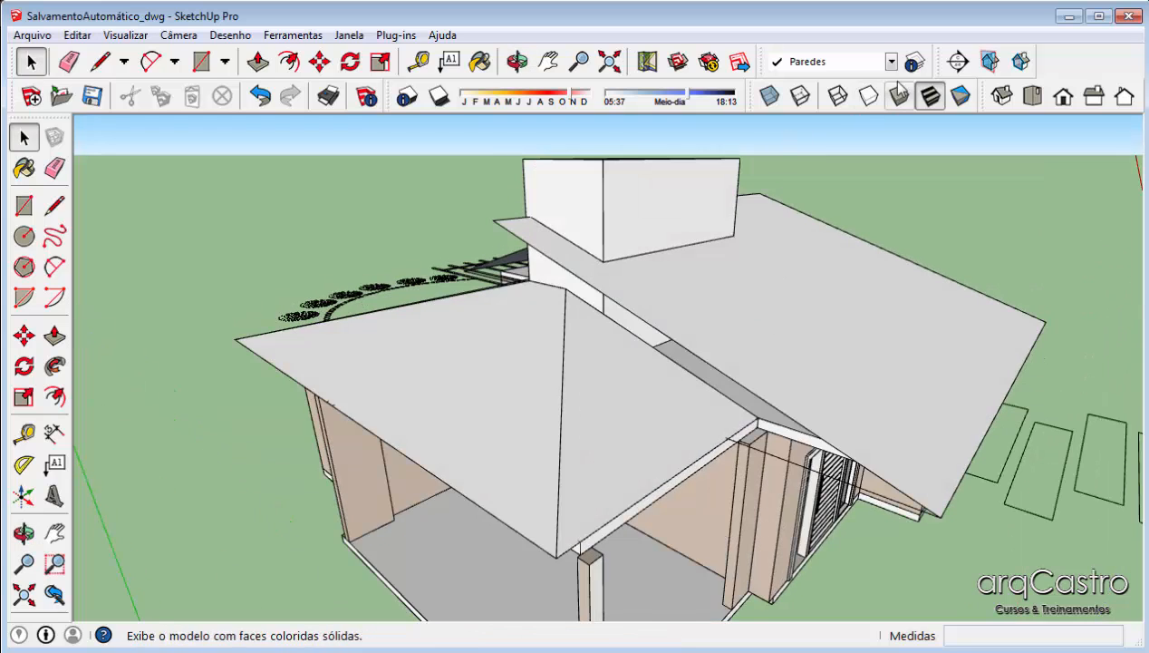
# Add a layer named Estrutura telhado and make it the active layer
pyautogui.click(914, 63)
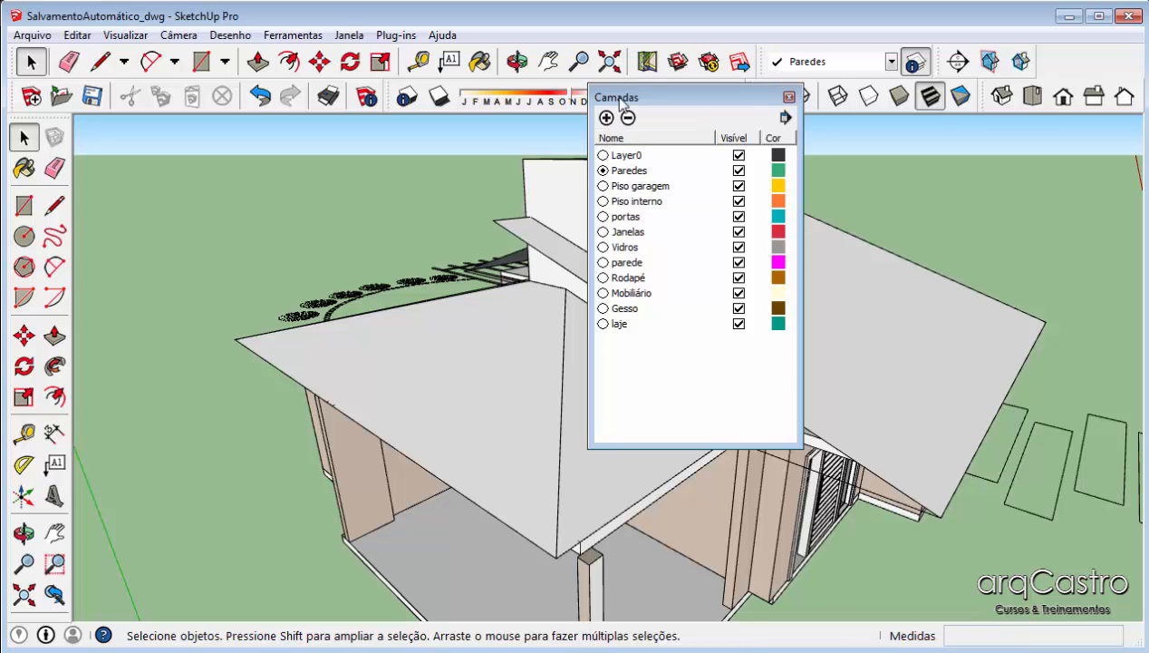
pyautogui.moveTo(623, 97); pyautogui.dragTo(852, 73)
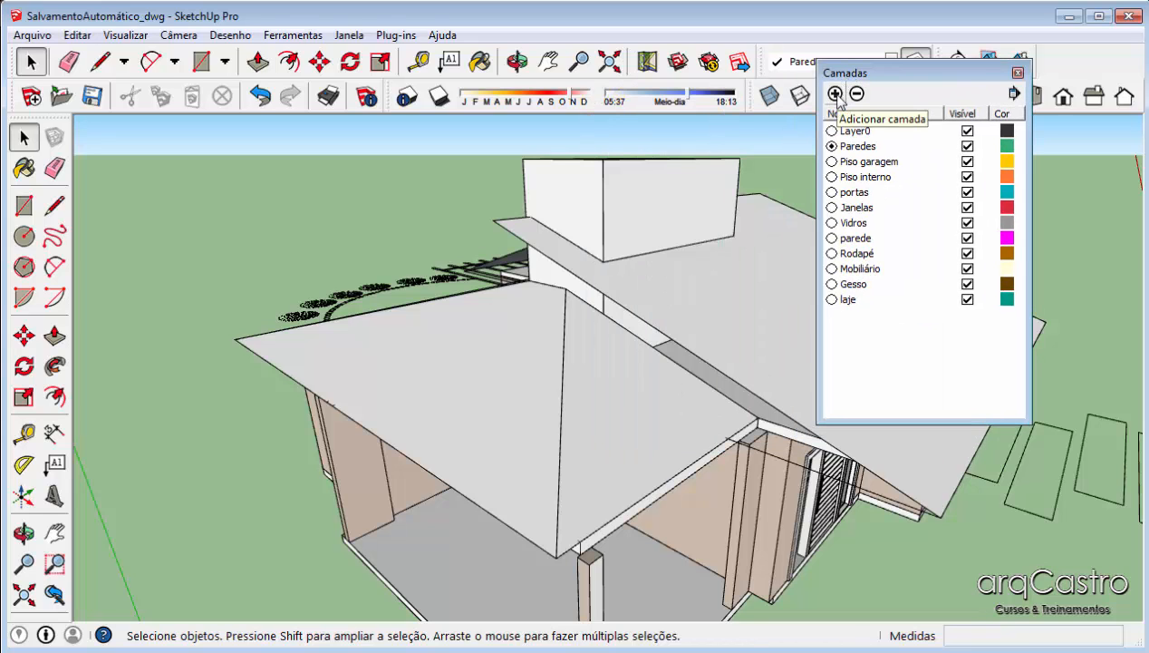
pyautogui.click(834, 95)
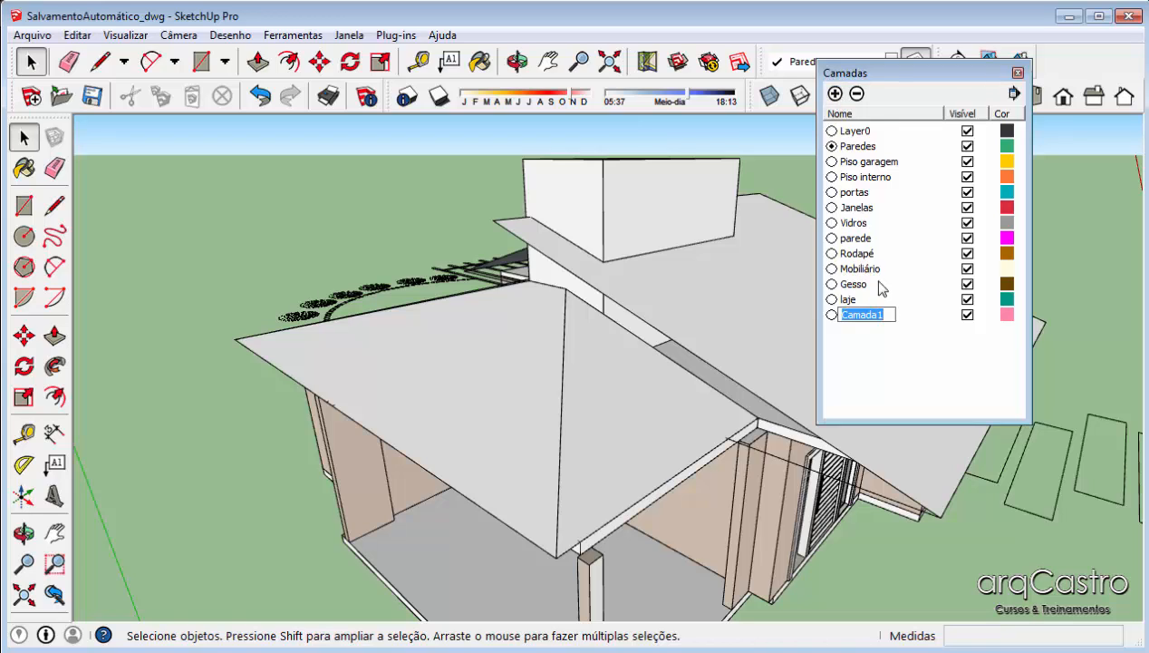
pyautogui.write('Estrutura telhado')
pyautogui.click(832, 315)
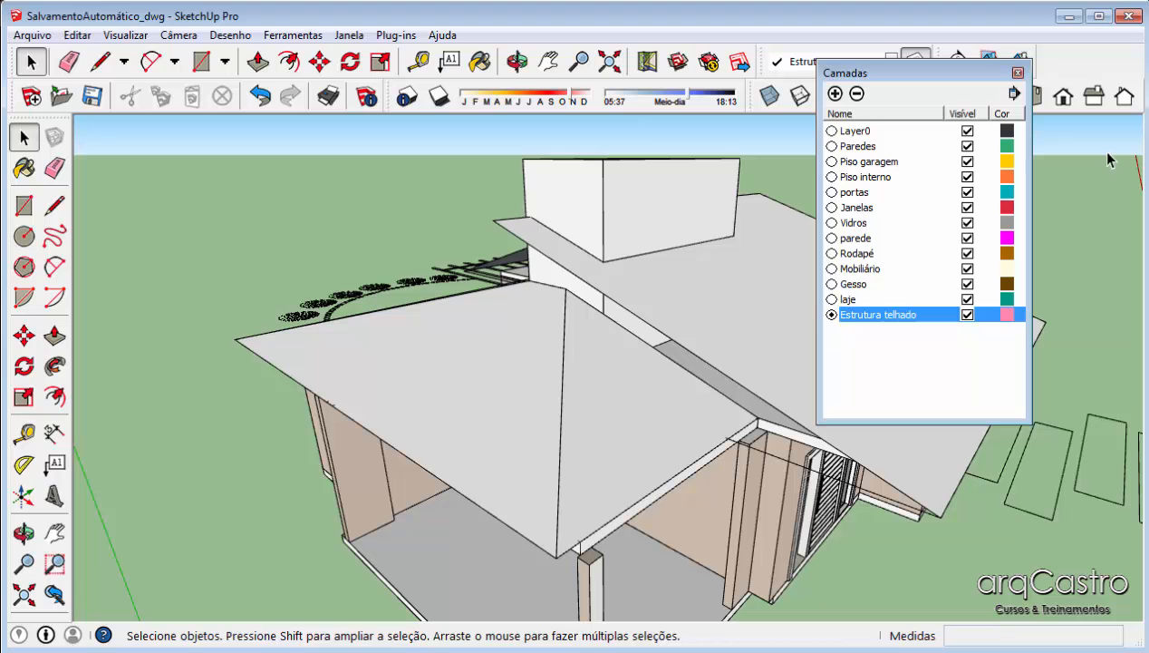
pyautogui.click(1017, 74)
# Open the main roof group and assign the large slope beside the chimney block, with its edges, to the Estrutura telhado layer
pyautogui.moveTo(552, 385); pyautogui.dragTo(719, 305, button='middle')
pyautogui.click(725, 294)
pyautogui.doubleClick(725, 295)
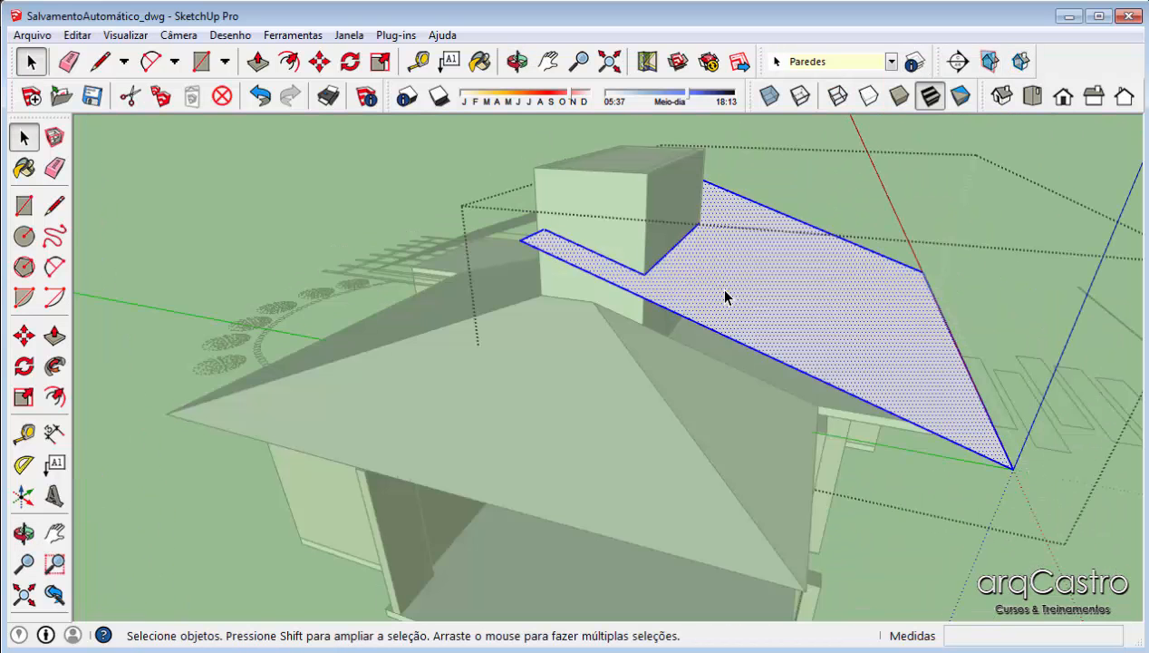
pyautogui.click(892, 61)
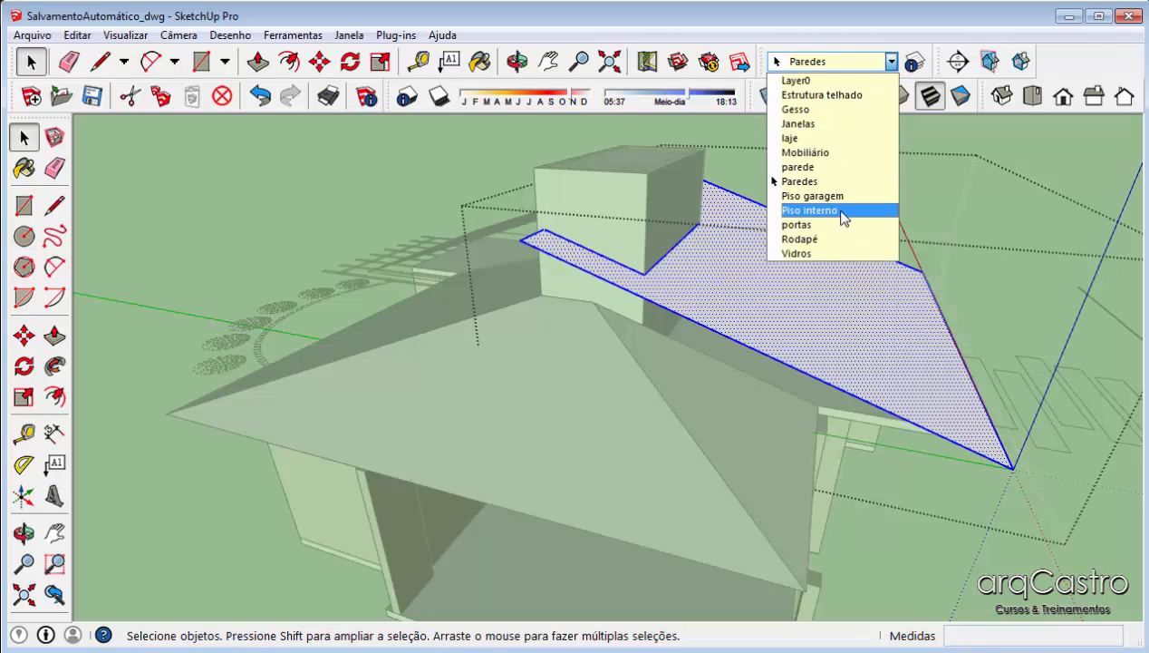
pyautogui.click(822, 94)
# Turn on colouring by layer for the whole model
pyautogui.click(915, 62)
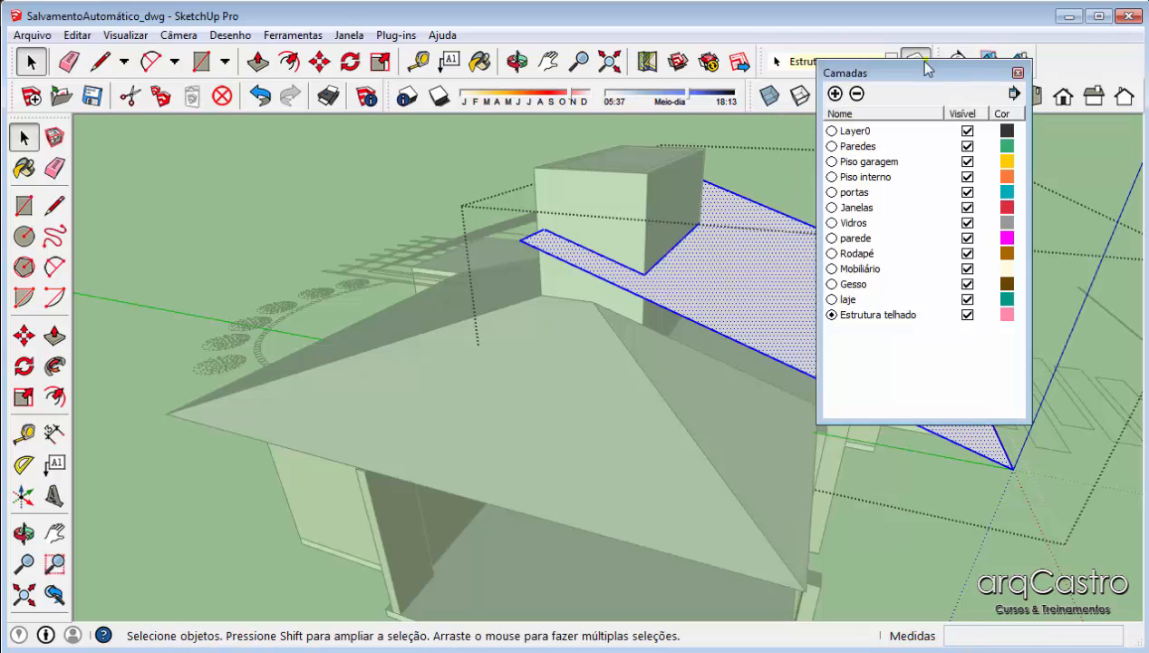
pyautogui.click(1014, 92)
pyautogui.click(1057, 143)
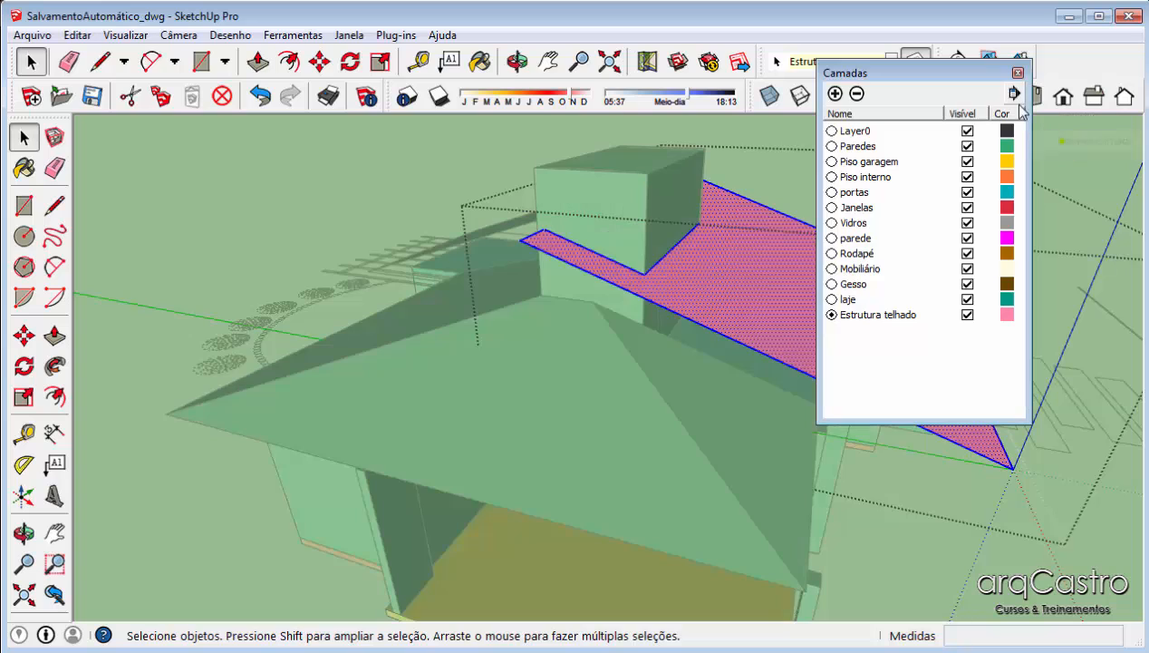
pyautogui.click(1018, 73)
# Open the hipped garage roof group and assign all its slopes and edges to the Estrutura telhado layer
pyautogui.doubleClick(579, 416)
pyautogui.tripleClick(580, 416)
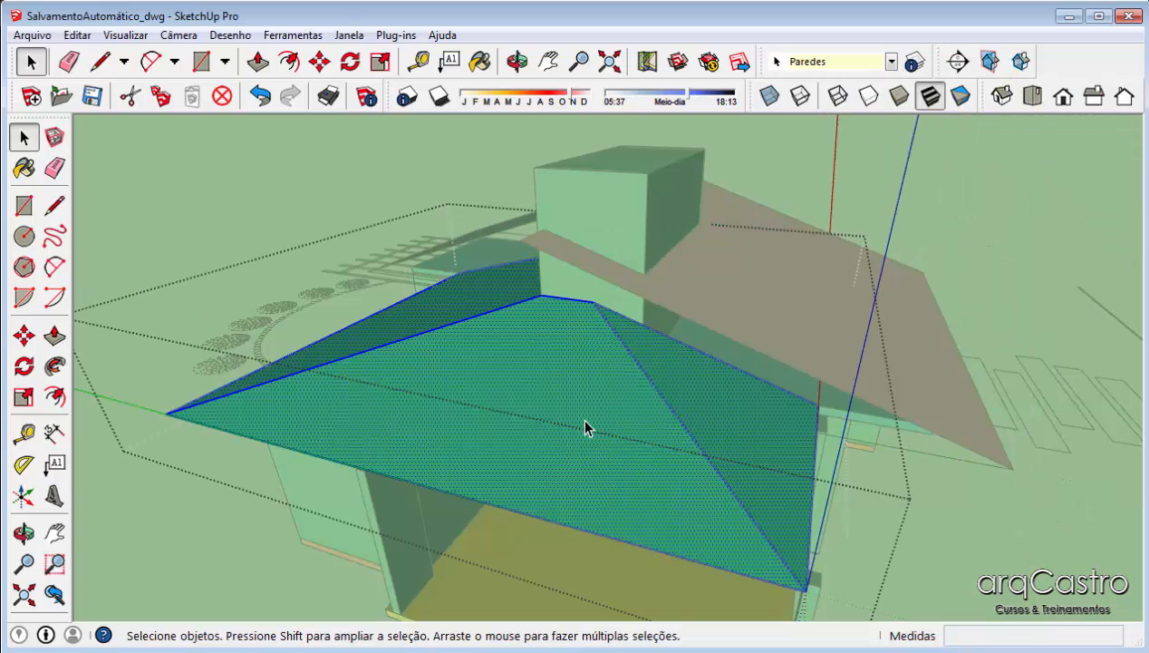
pyautogui.click(852, 60)
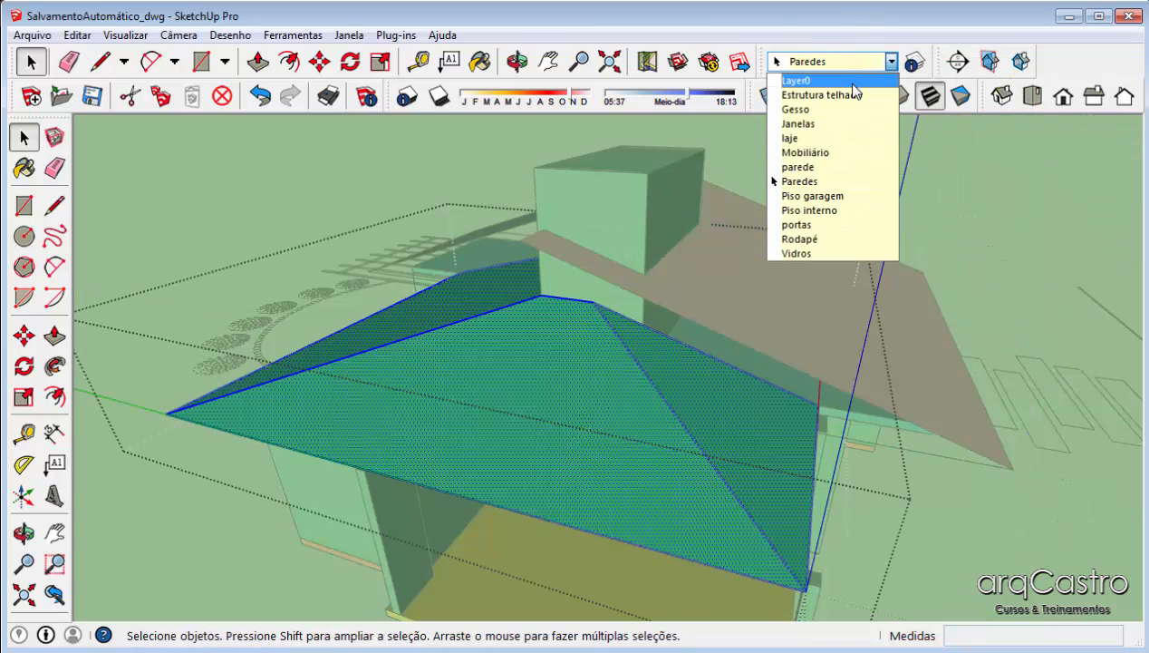
pyautogui.click(855, 95)
# Open the group of the opposite main roof slope and assign its face and edges to the Estrutura telhado layer
pyautogui.moveTo(457, 337); pyautogui.dragTo(841, 362, button='middle')
pyautogui.doubleClick(504, 234)
pyautogui.tripleClick(504, 234)
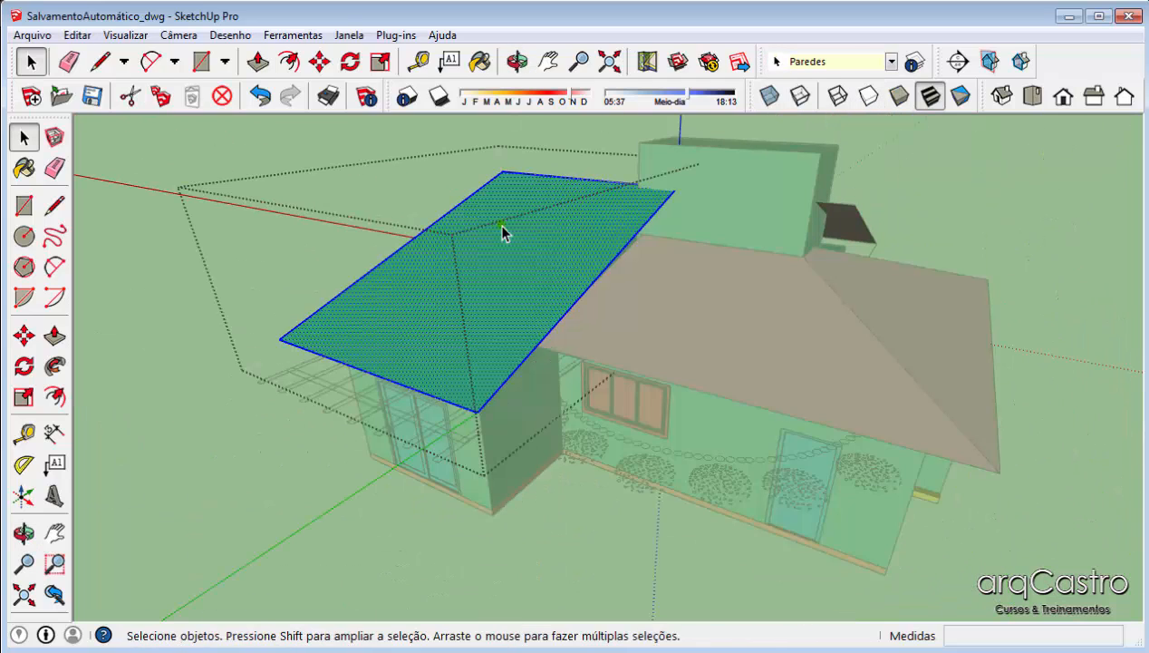
pyautogui.click(852, 61)
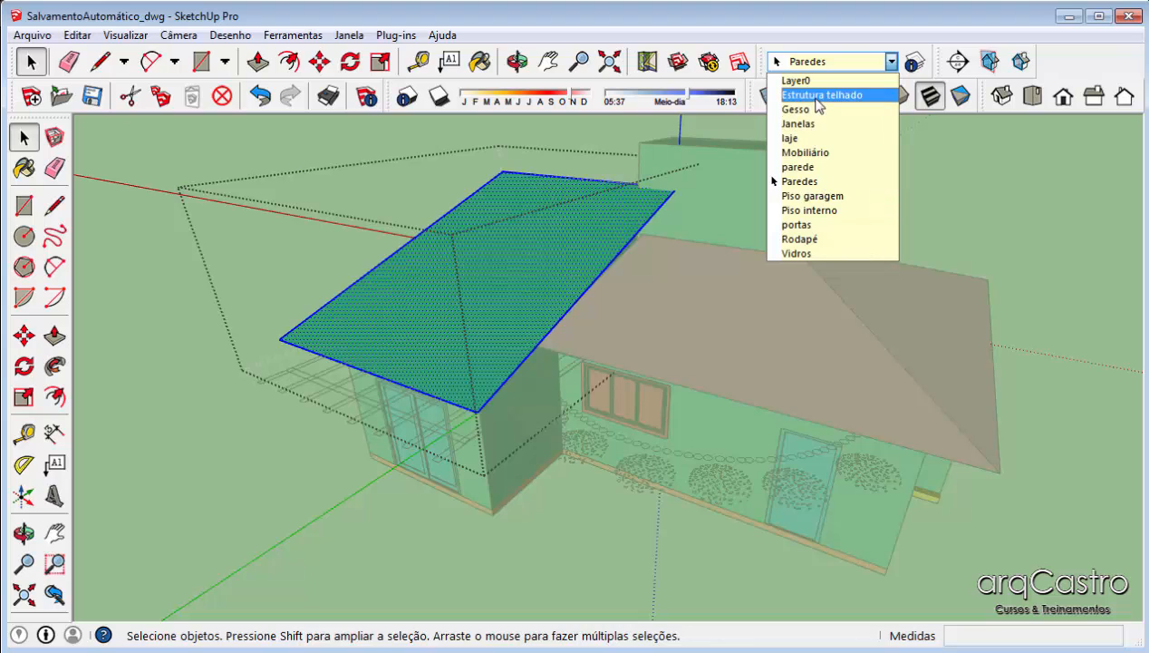
pyautogui.click(852, 95)
# Assign both slopes of the small side roof to the Estrutura telhado layer and leave the group
pyautogui.moveTo(570, 282); pyautogui.dragTo(625, 326, button='middle')
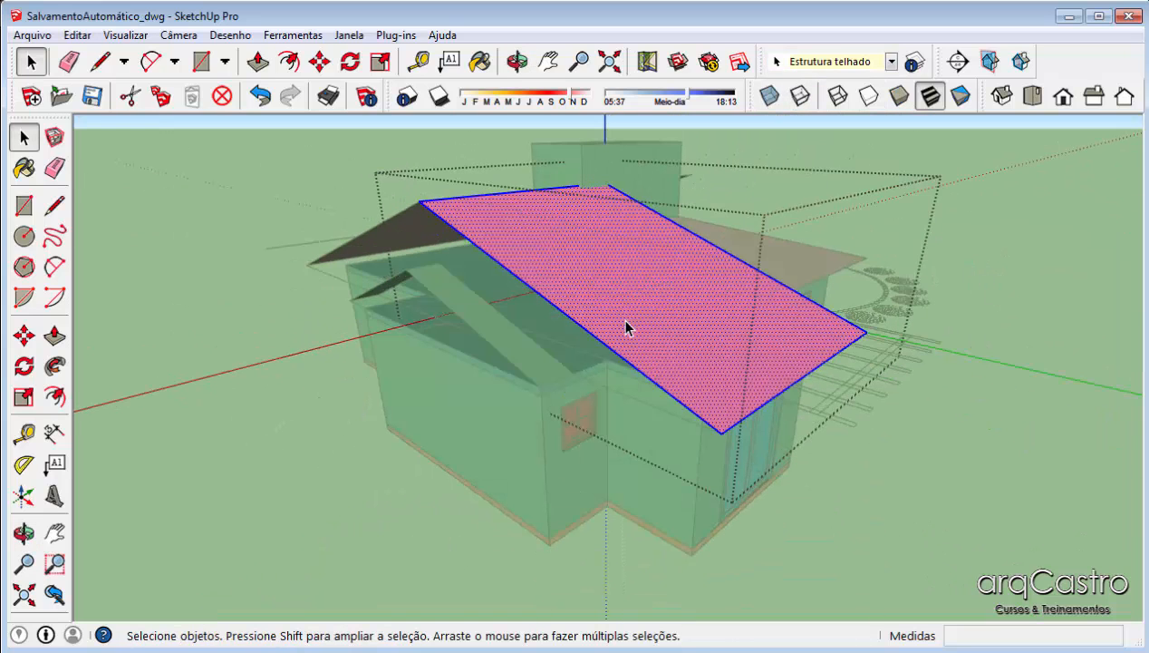
pyautogui.click(490, 316)
pyautogui.click(892, 61)
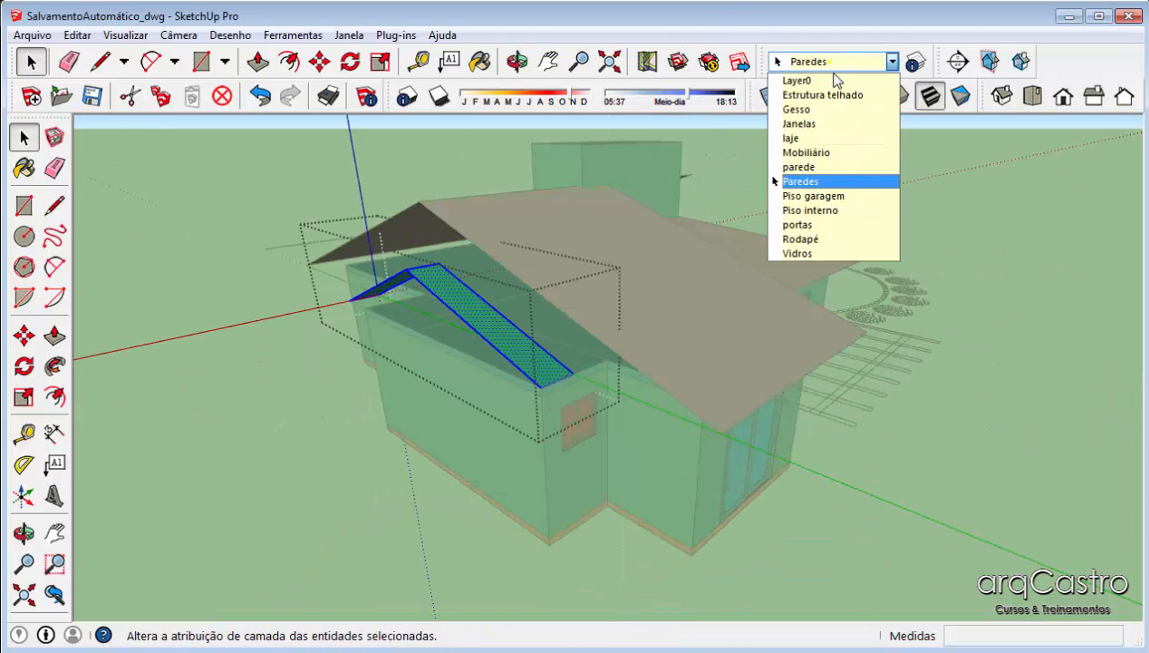
pyautogui.click(870, 94)
pyautogui.click(904, 225)
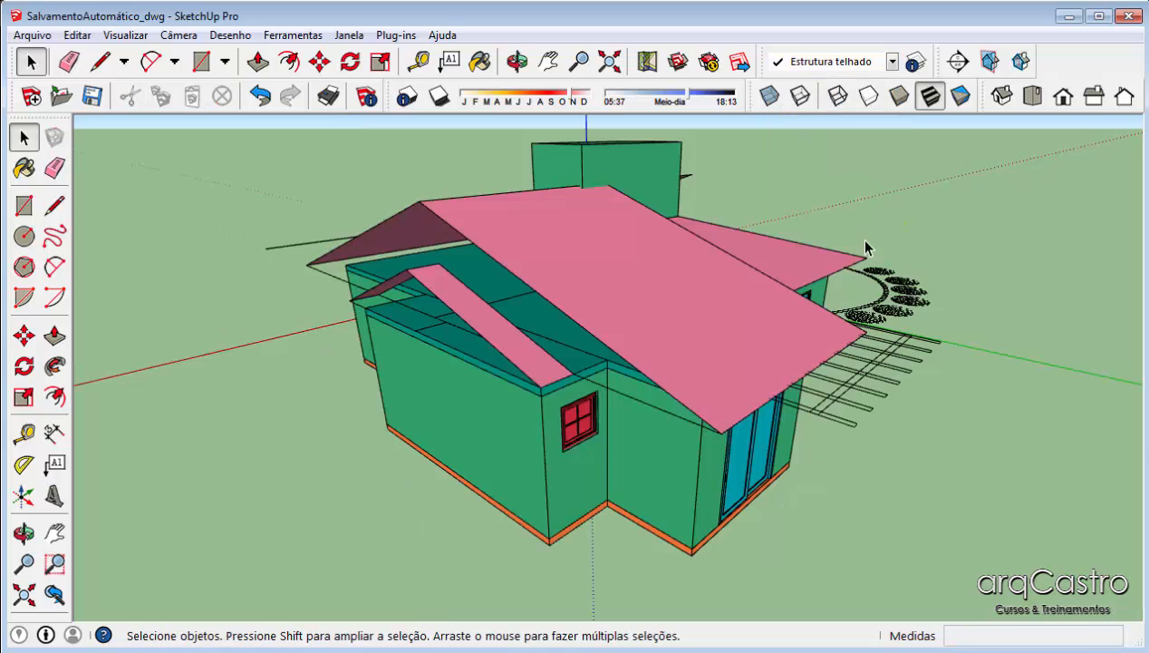
# Unlock the plan drawing that surrounds the house and delete it
pyautogui.moveTo(497, 468); pyautogui.dragTo(601, 283, button='middle')
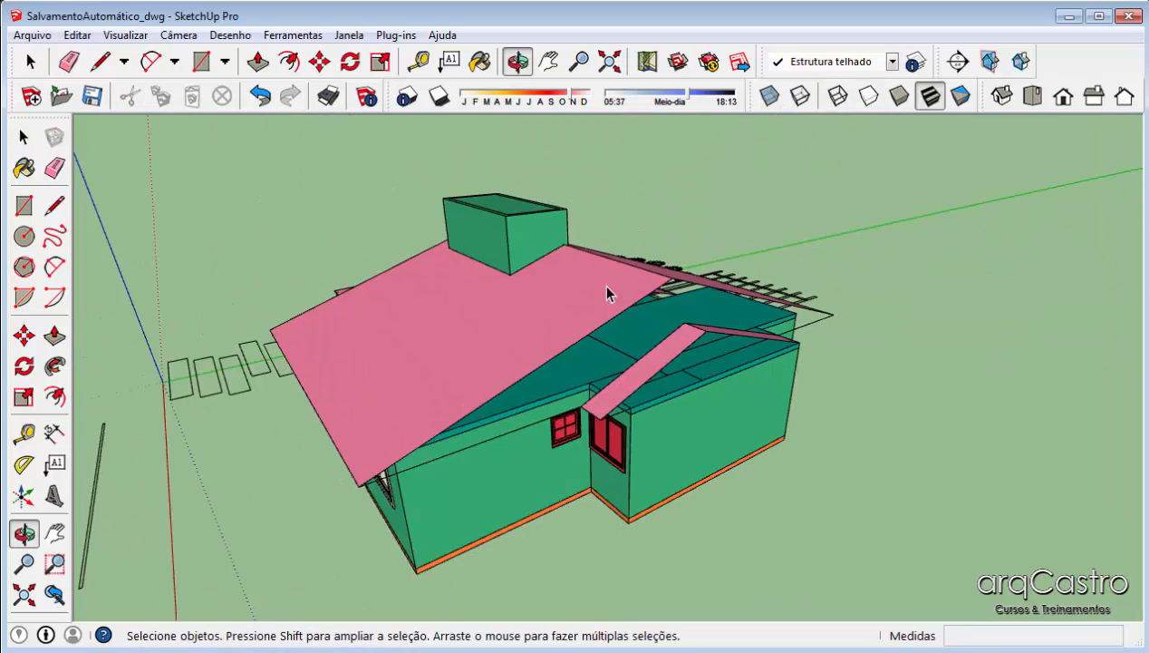
pyautogui.moveTo(374, 359); pyautogui.dragTo(821, 431, button='middle')
pyautogui.click(795, 429)
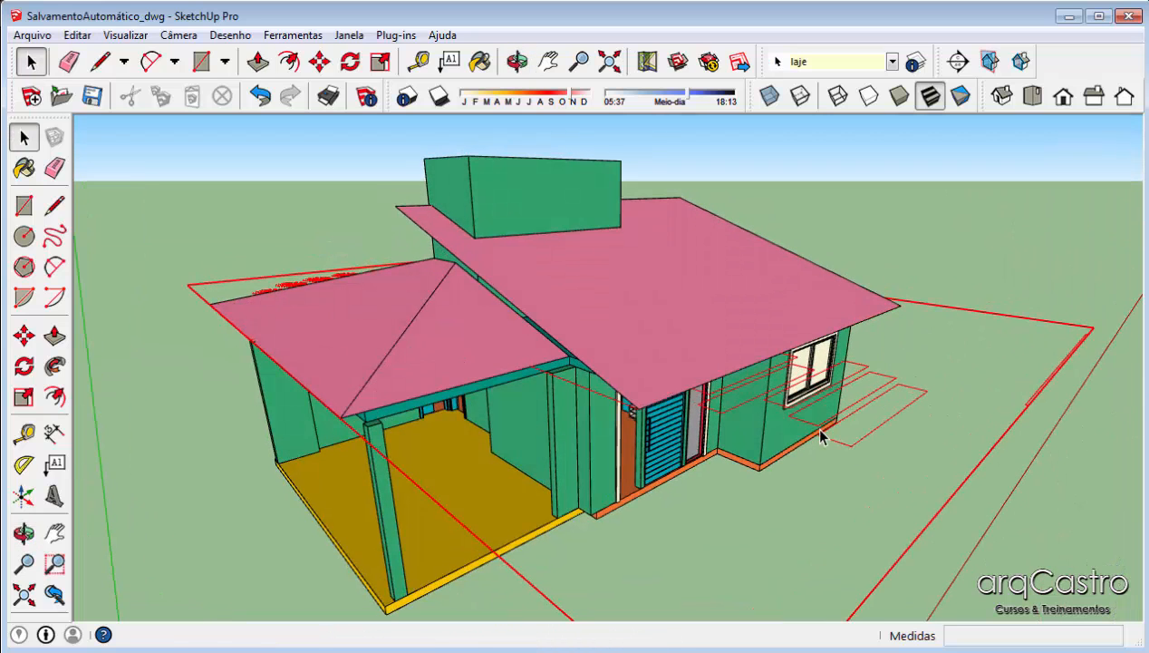
pyautogui.rightClick(822, 430)
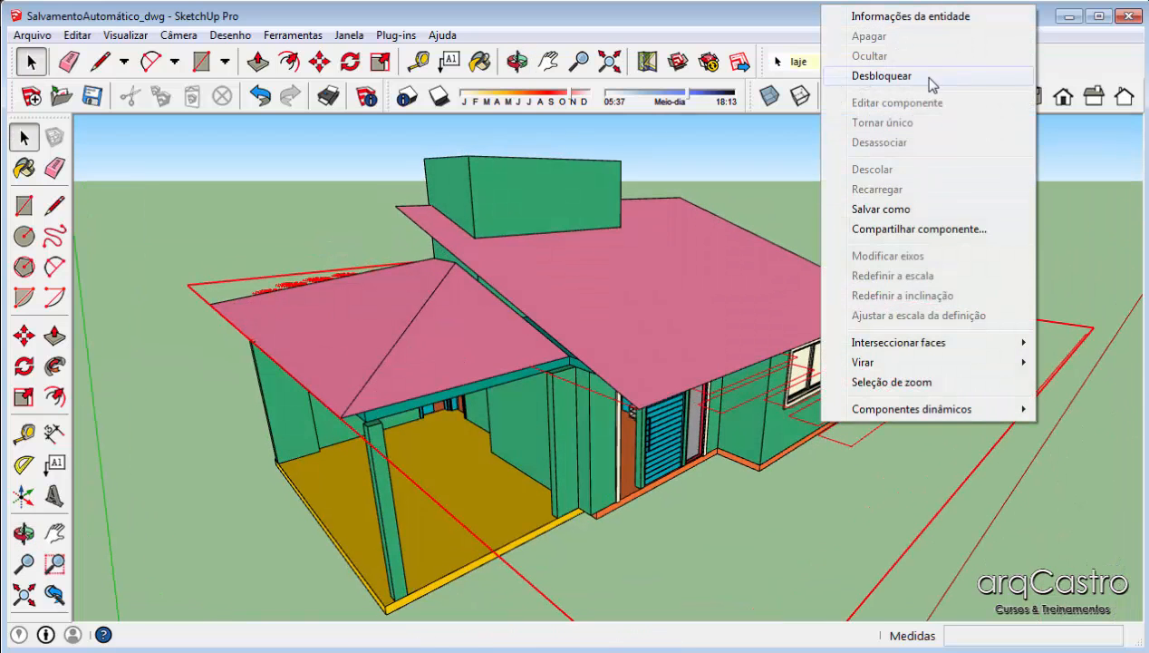
pyautogui.click(927, 77)
pyautogui.click(859, 191)
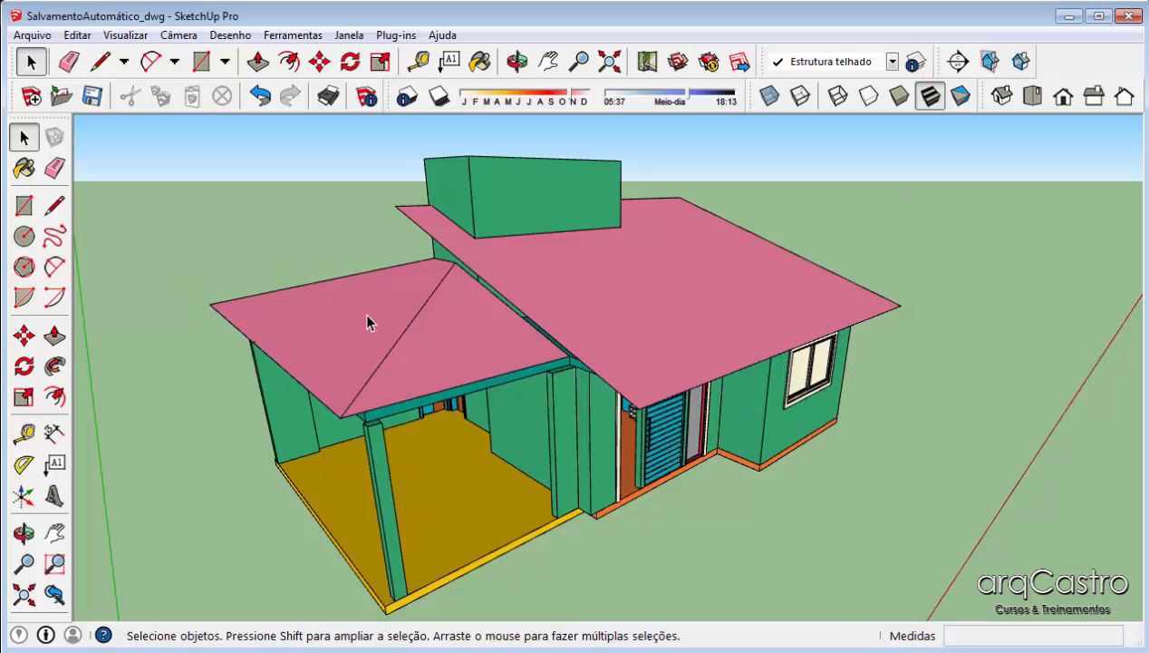
# Examine the roof slopes and eaves from several sides of the house
pyautogui.moveTo(367, 321)
pyautogui.mouseDown(button='middle')
pyautogui.moveTo(371, 303)
pyautogui.moveTo(602, 219)
pyautogui.moveTo(1002, 349)
pyautogui.moveTo(849, 303)
pyautogui.moveTo(838, 284)
pyautogui.mouseUp(button='middle')
pyautogui.scroll(4, 367, 287)
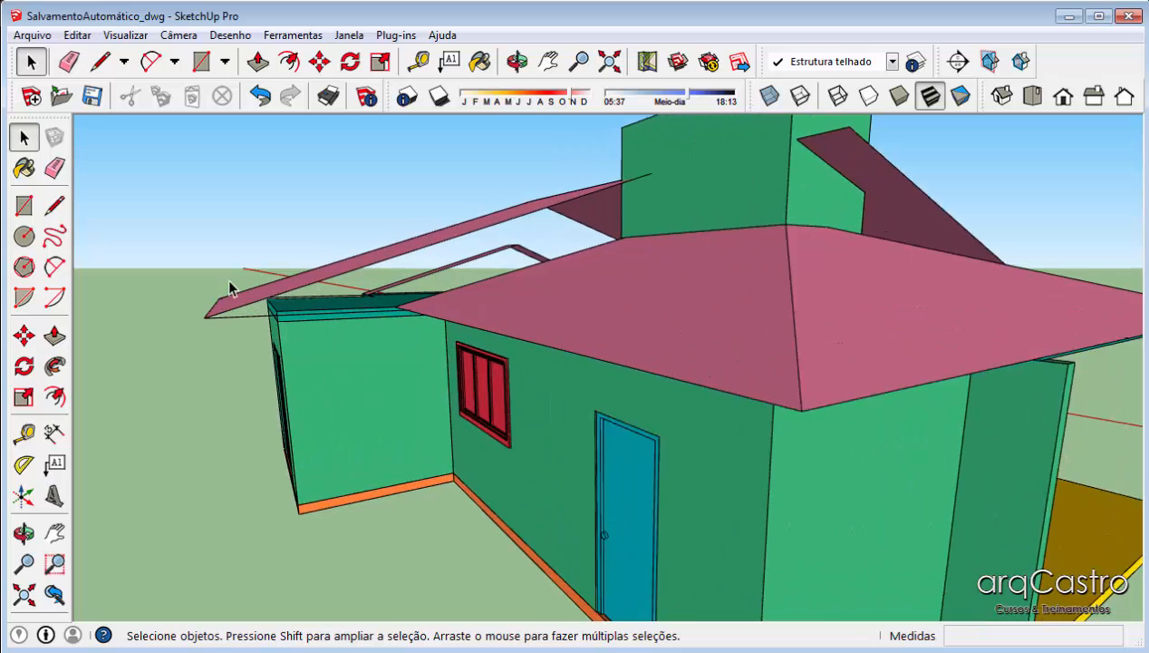
pyautogui.scroll(4, 269, 305)
pyautogui.moveTo(299, 325); pyautogui.dragTo(297, 380, button='middle')
pyautogui.press('e')
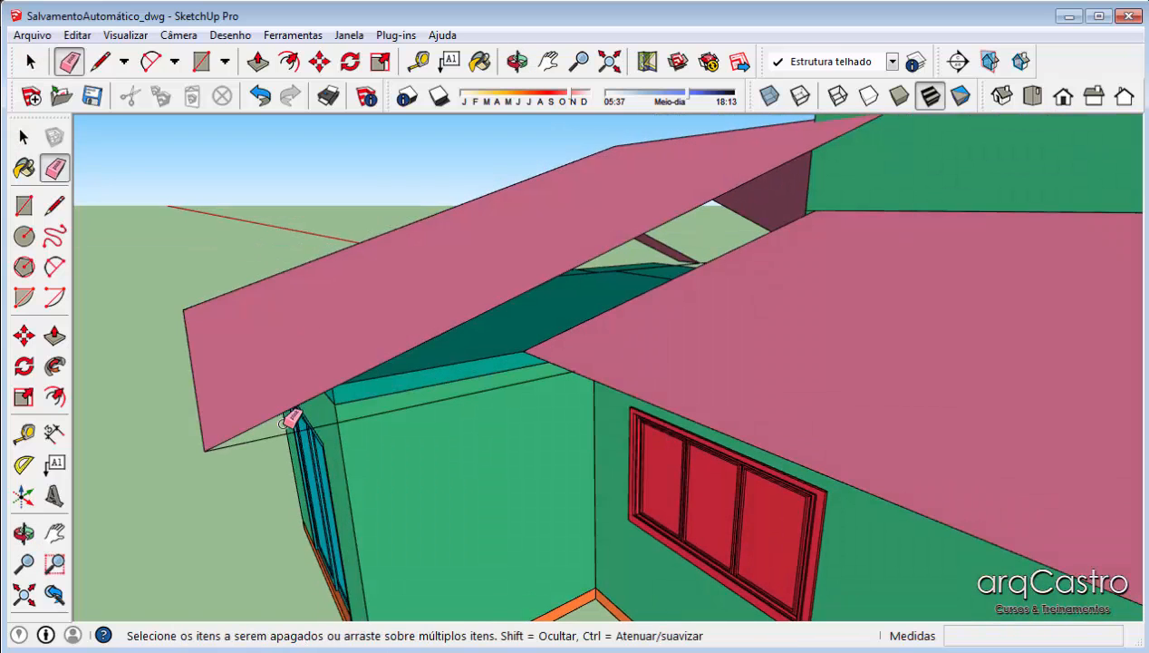
pyautogui.press('space')
pyautogui.scroll(-3, 302, 335)
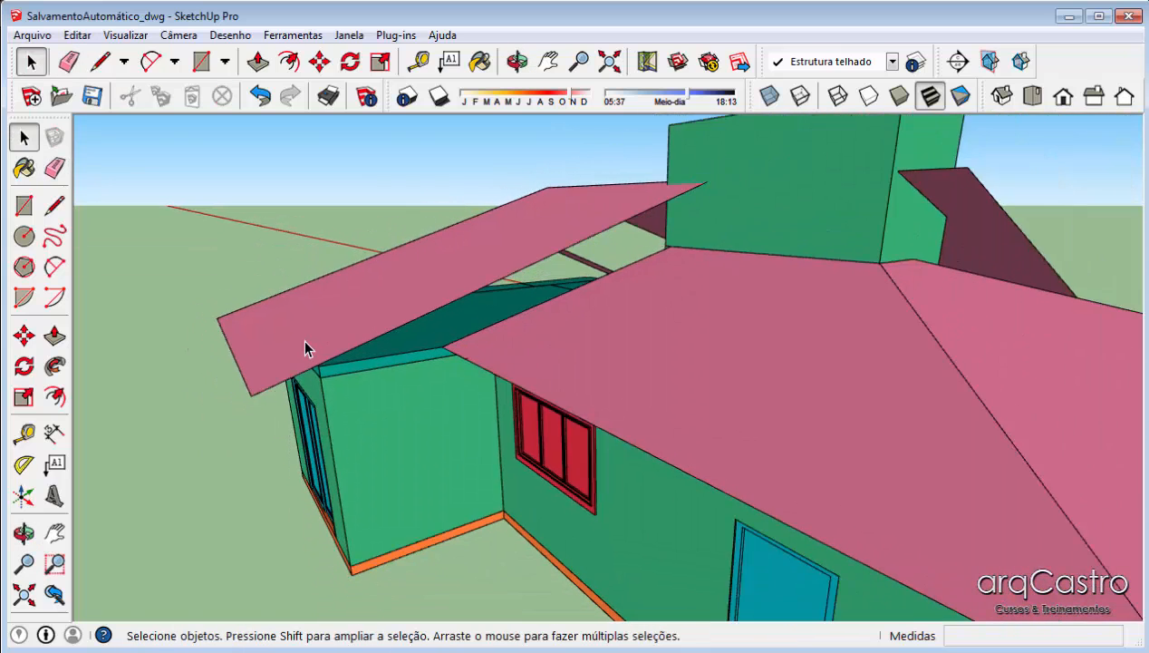
pyautogui.scroll(-3, 304, 347)
pyautogui.moveTo(308, 353); pyautogui.dragTo(385, 411, button='middle')
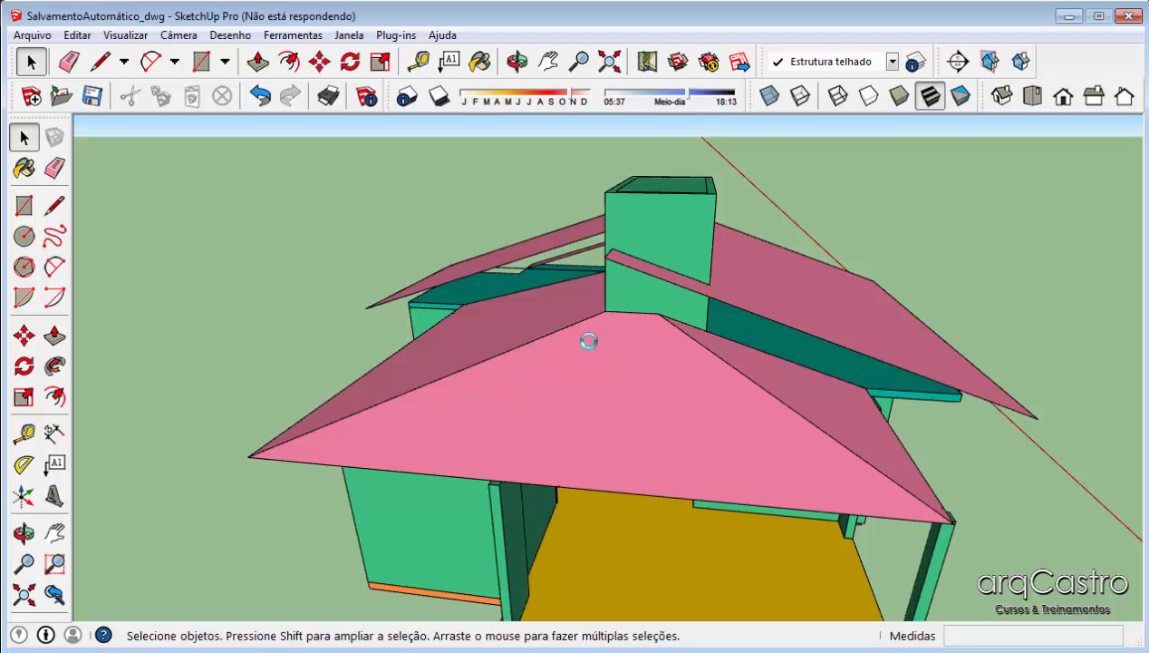
pyautogui.moveTo(589, 345); pyautogui.dragTo(361, 296, button='middle')
pyautogui.moveTo(643, 278); pyautogui.dragTo(617, 319, button='middle')
# Display the 1001bit pro toolbar and move it clear of the model
pyautogui.click(126, 36)
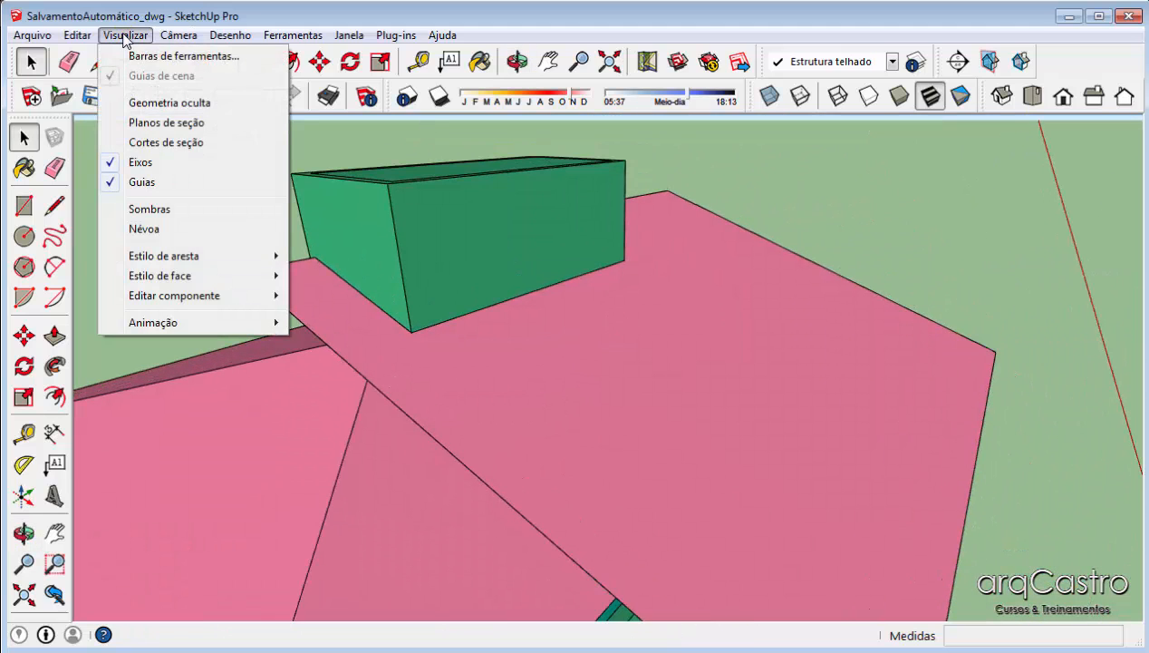
pyautogui.click(142, 57)
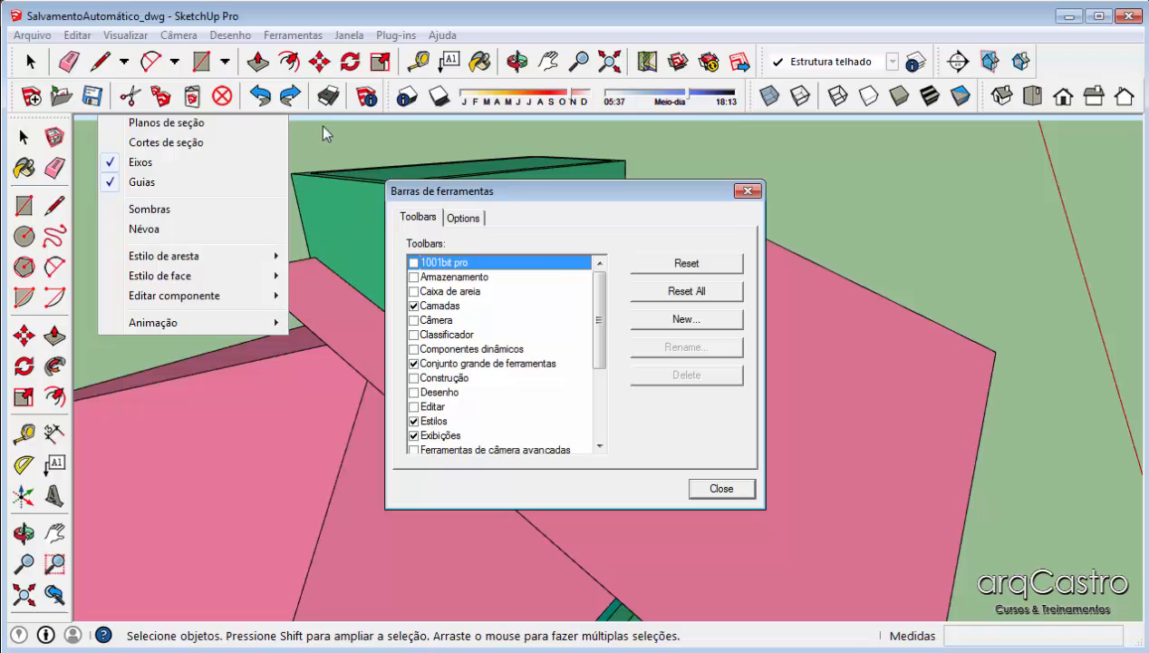
pyautogui.click(413, 263)
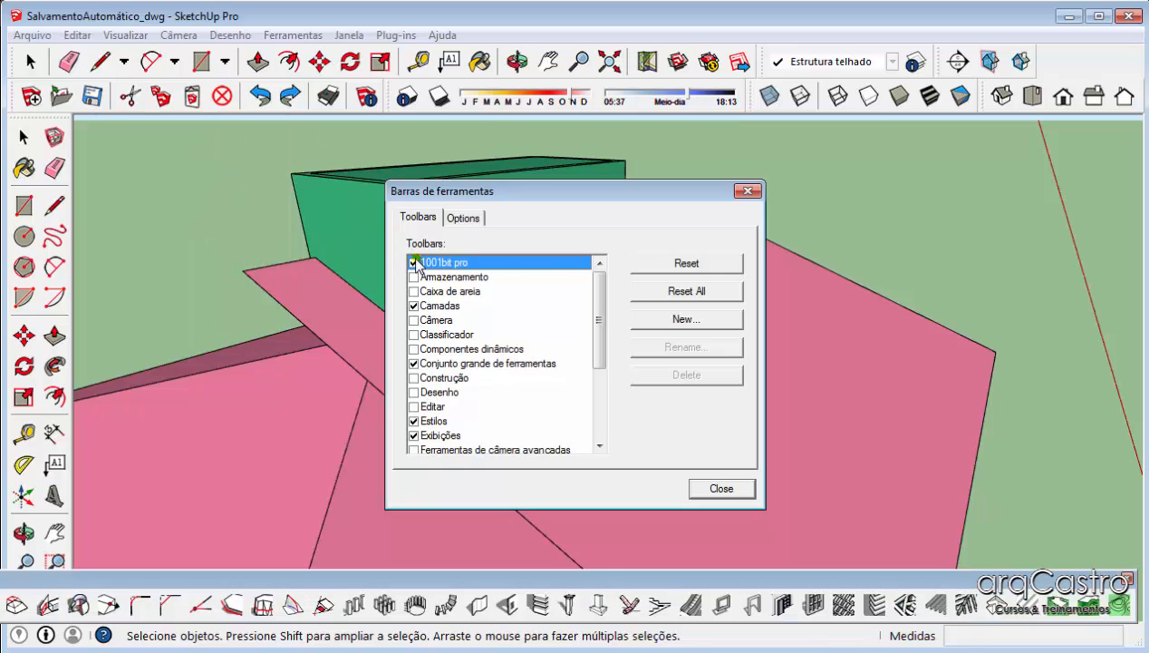
pyautogui.click(721, 489)
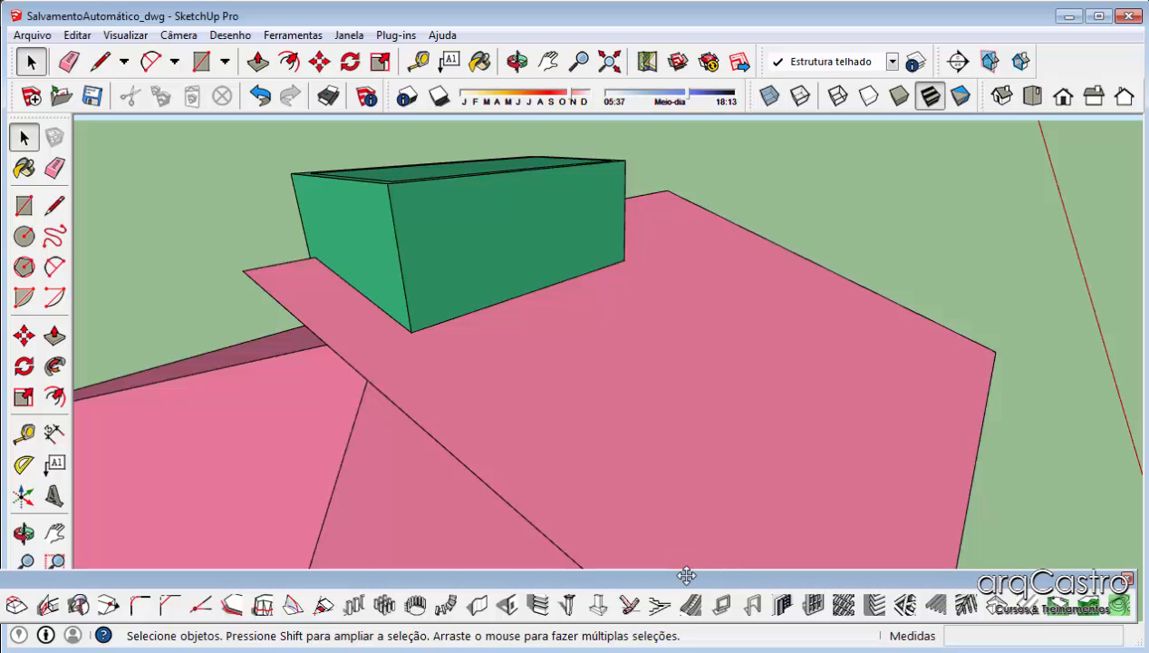
pyautogui.moveTo(686, 575); pyautogui.dragTo(685, 585)
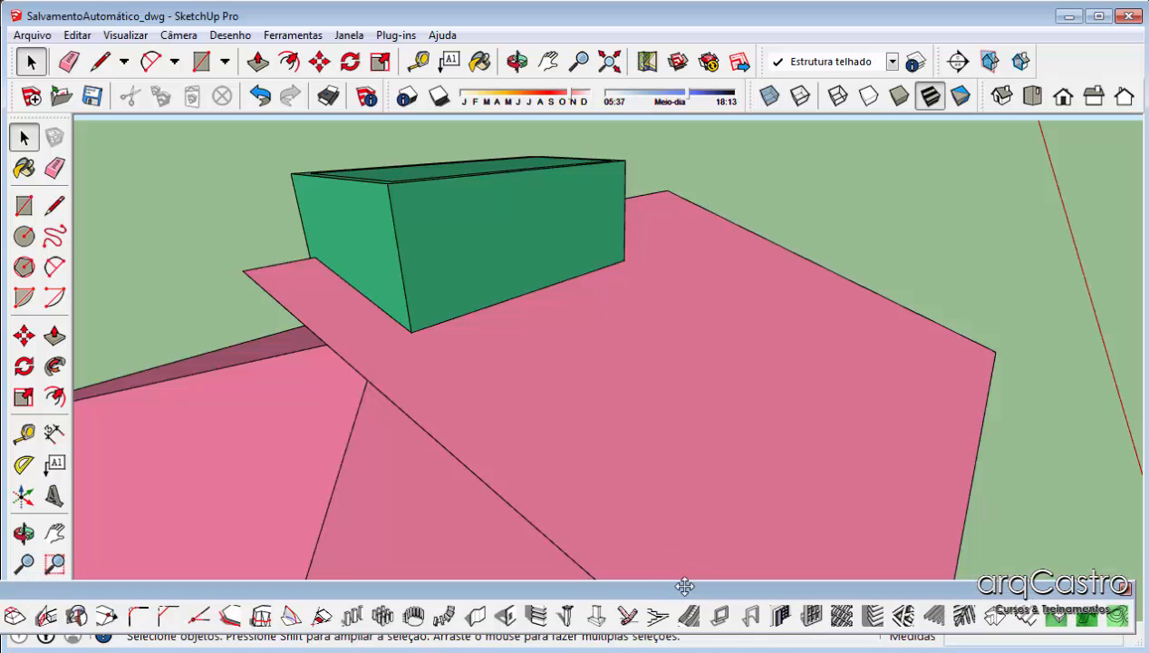
pyautogui.scroll(-8, 631, 294)
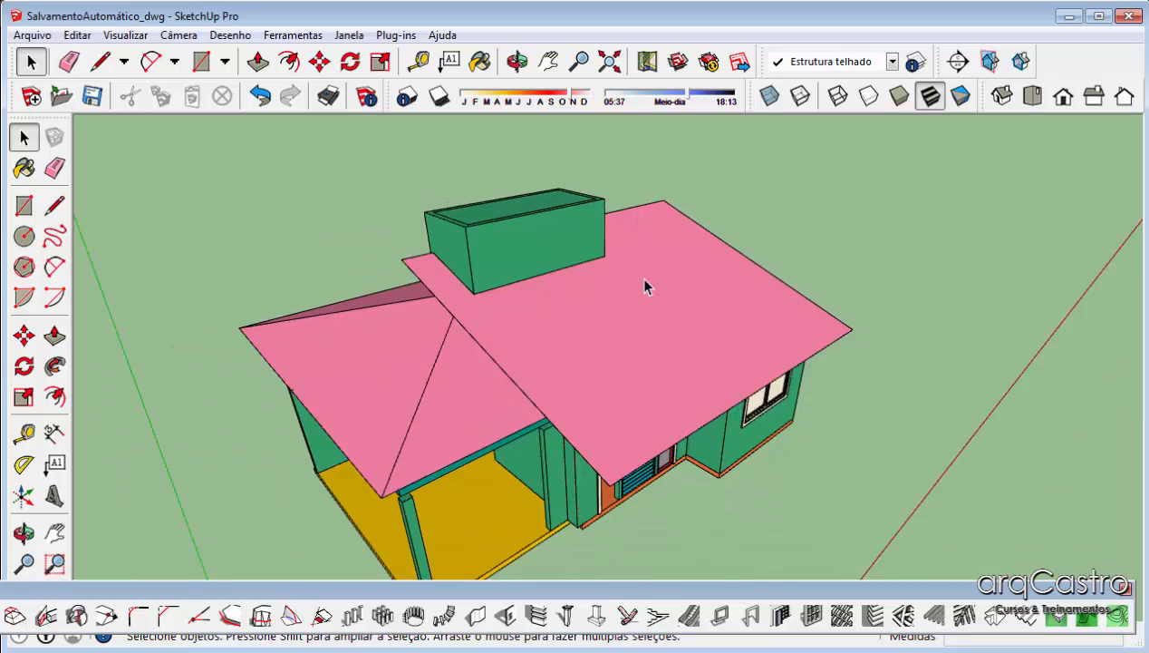
pyautogui.moveTo(649, 282); pyautogui.dragTo(473, 265, button='middle')
pyautogui.scroll(2, 559, 245)
pyautogui.moveTo(599, 603); pyautogui.dragTo(700, 604)
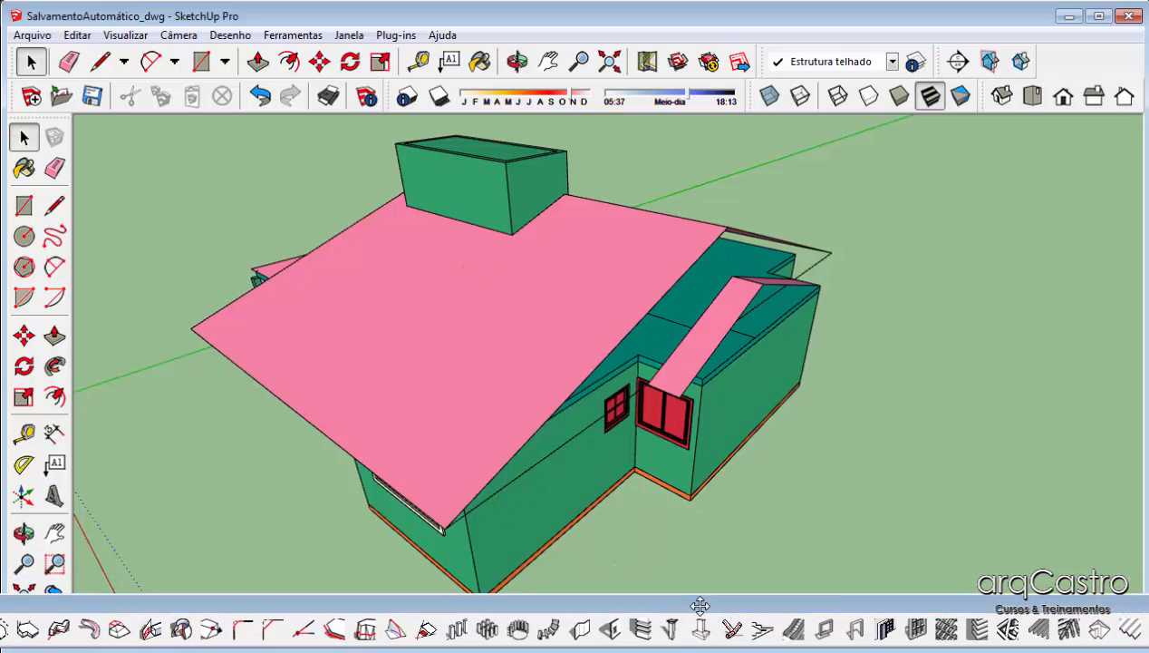
# Create rafters, battens and fascia on the main roof's front slope inside its group, with 0.60 m rafter spacing and 0.30 m batten spacing
pyautogui.moveTo(595, 283); pyautogui.dragTo(472, 262, button='middle')
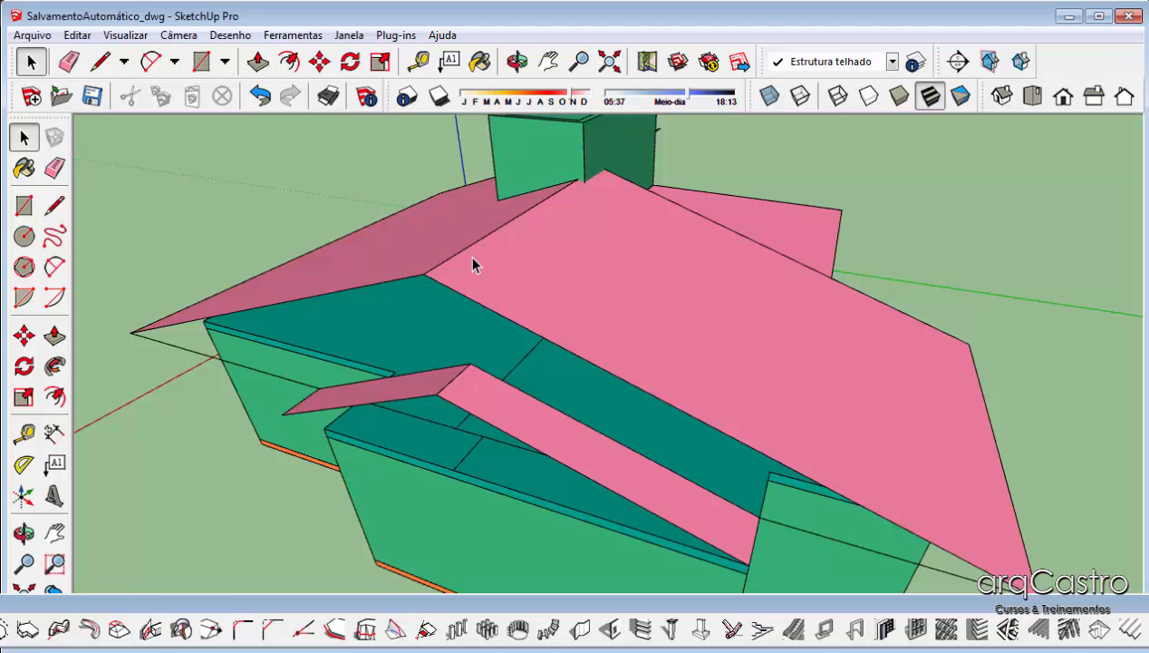
pyautogui.moveTo(546, 249); pyautogui.dragTo(192, 359, button='middle')
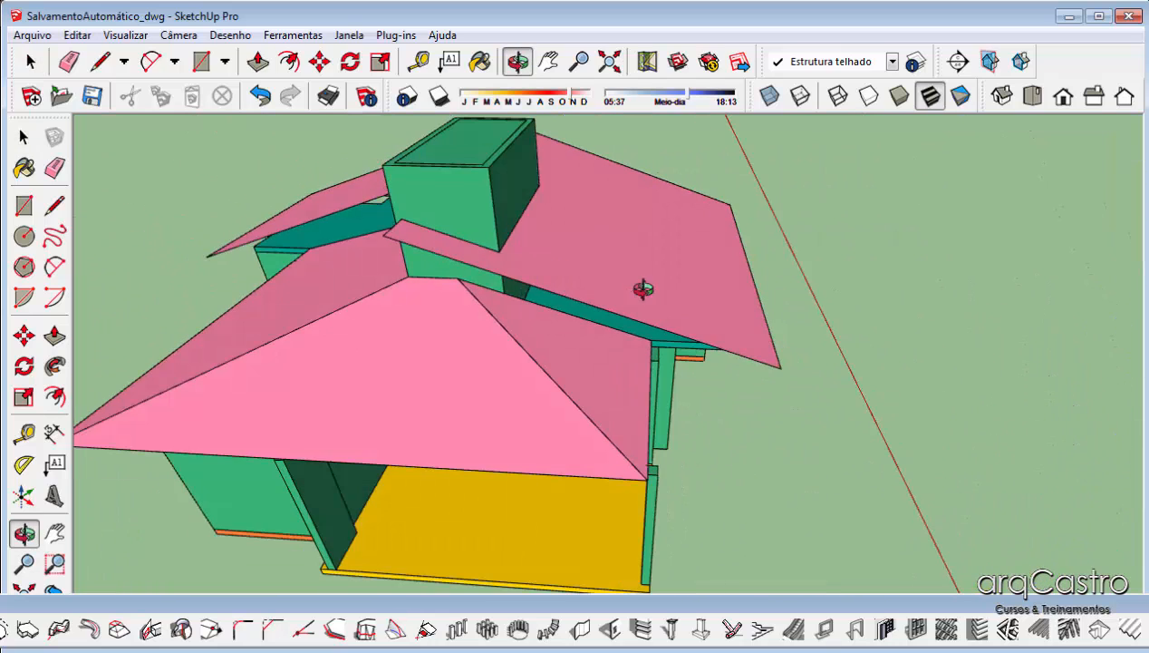
pyautogui.moveTo(643, 290); pyautogui.dragTo(401, 343, button='middle')
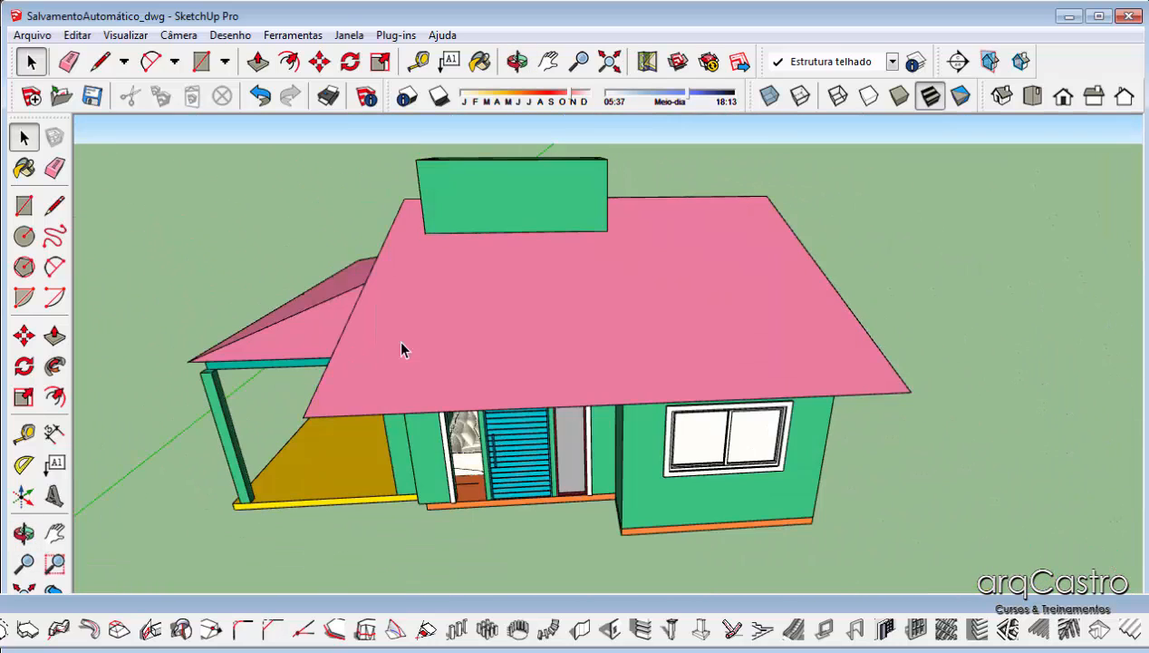
pyautogui.doubleClick(705, 278)
pyautogui.moveTo(672, 247); pyautogui.dragTo(444, 302, button='middle')
pyautogui.scroll(1, 444, 300)
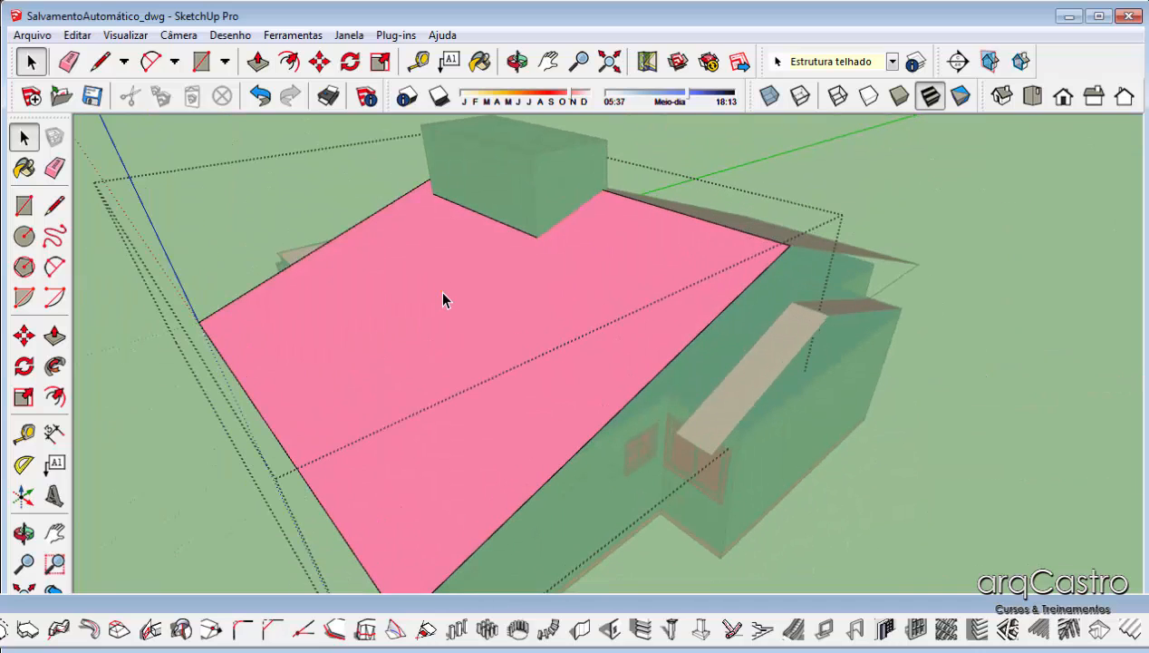
pyautogui.click(443, 301)
pyautogui.moveTo(577, 268); pyautogui.dragTo(287, 309, button='middle')
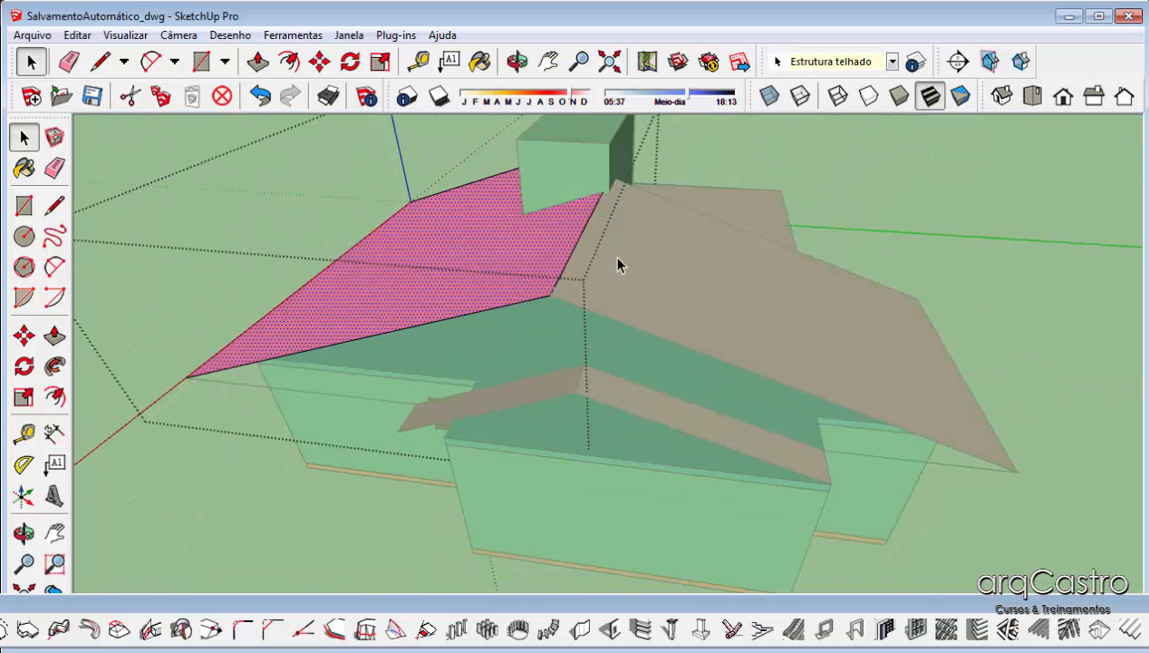
pyautogui.moveTo(618, 262); pyautogui.dragTo(514, 227, button='middle')
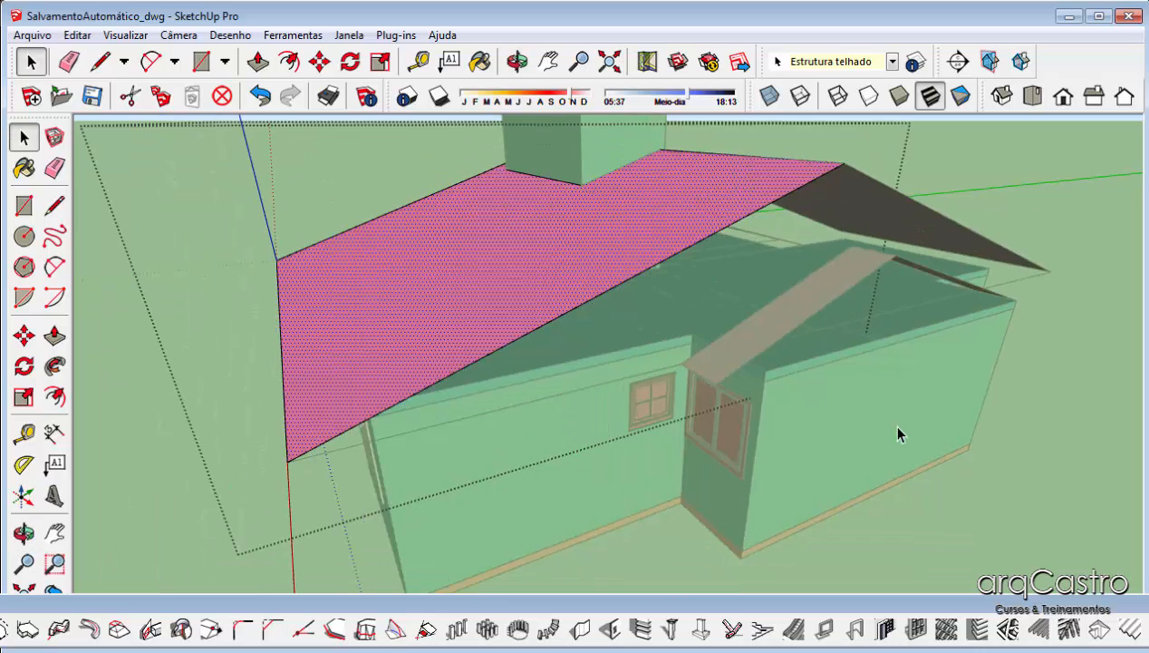
pyautogui.click(1077, 632)
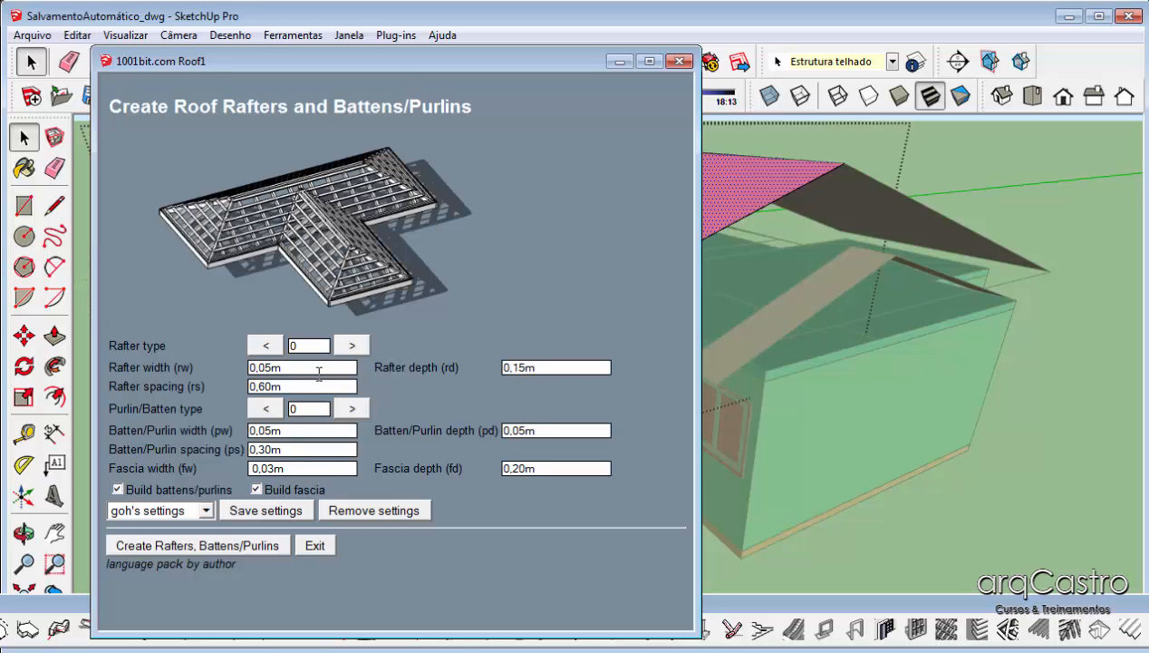
pyautogui.click(201, 545)
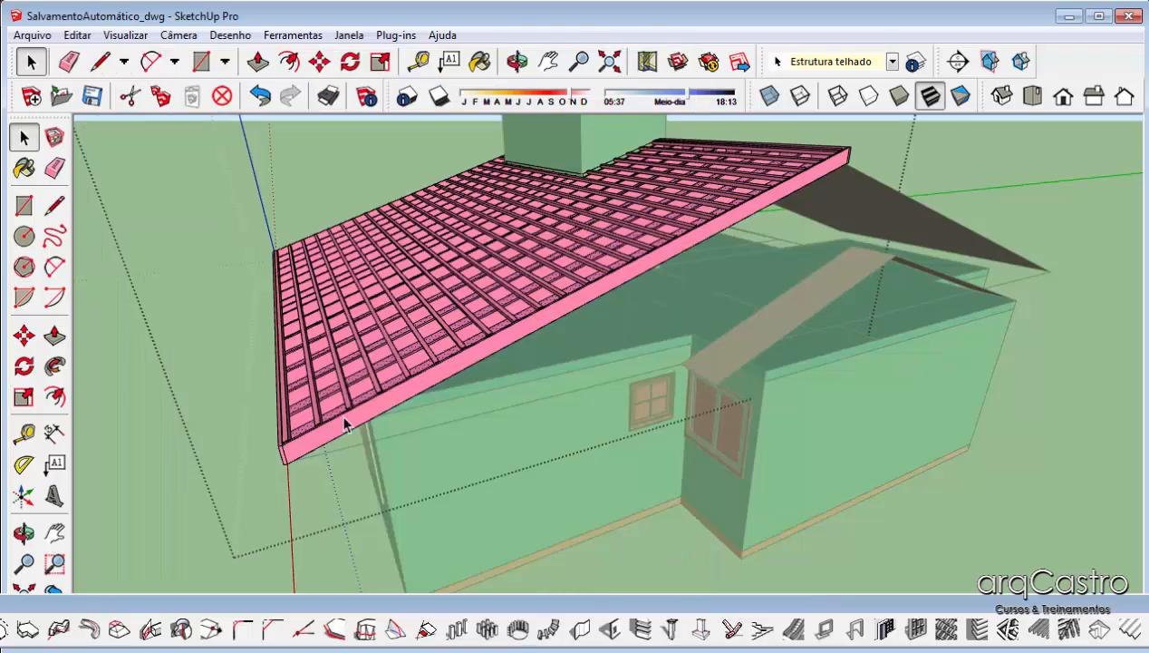
# Turn off colour by layer for the model
pyautogui.moveTo(451, 296); pyautogui.dragTo(913, 254, button='middle')
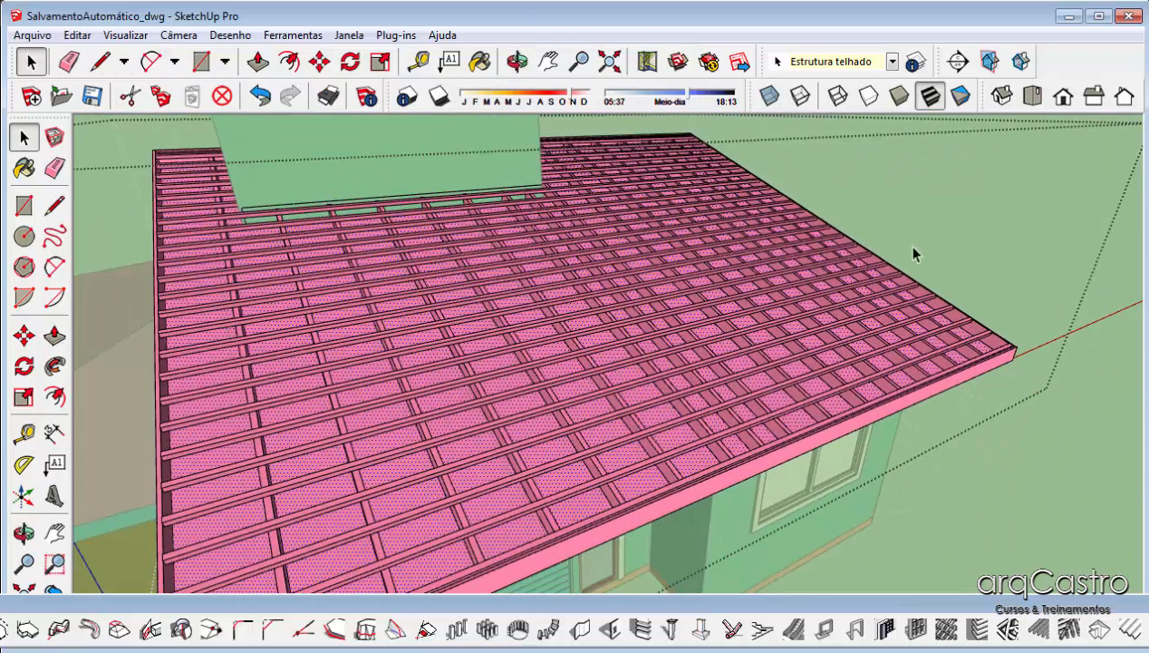
pyautogui.click(917, 62)
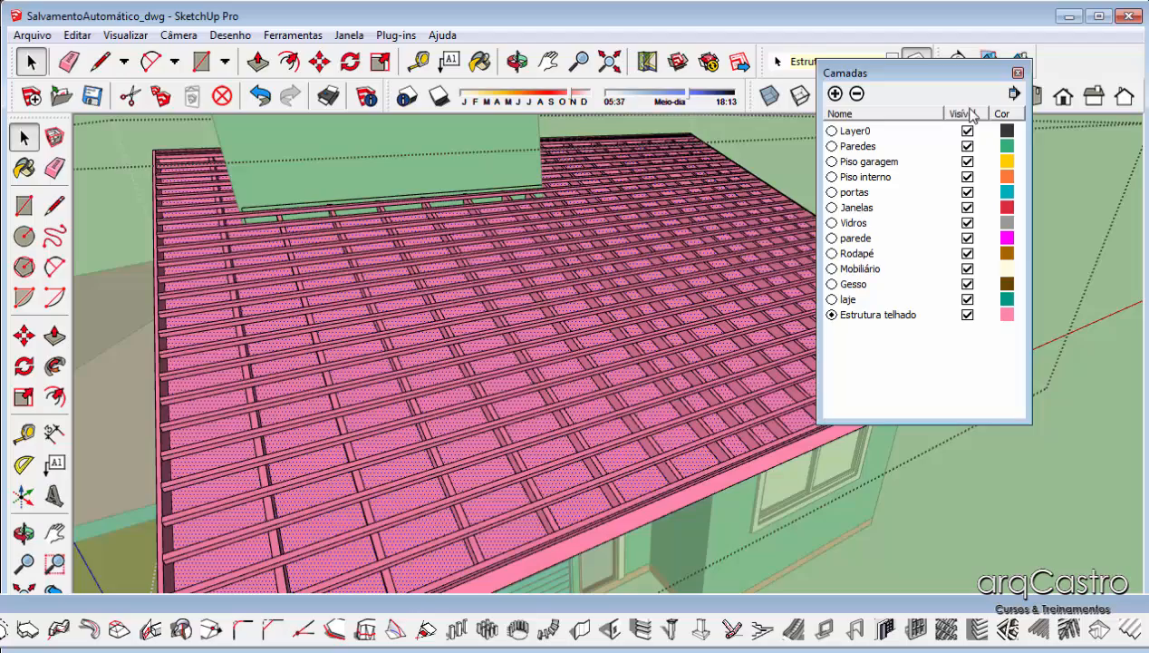
pyautogui.click(1014, 93)
pyautogui.click(1063, 142)
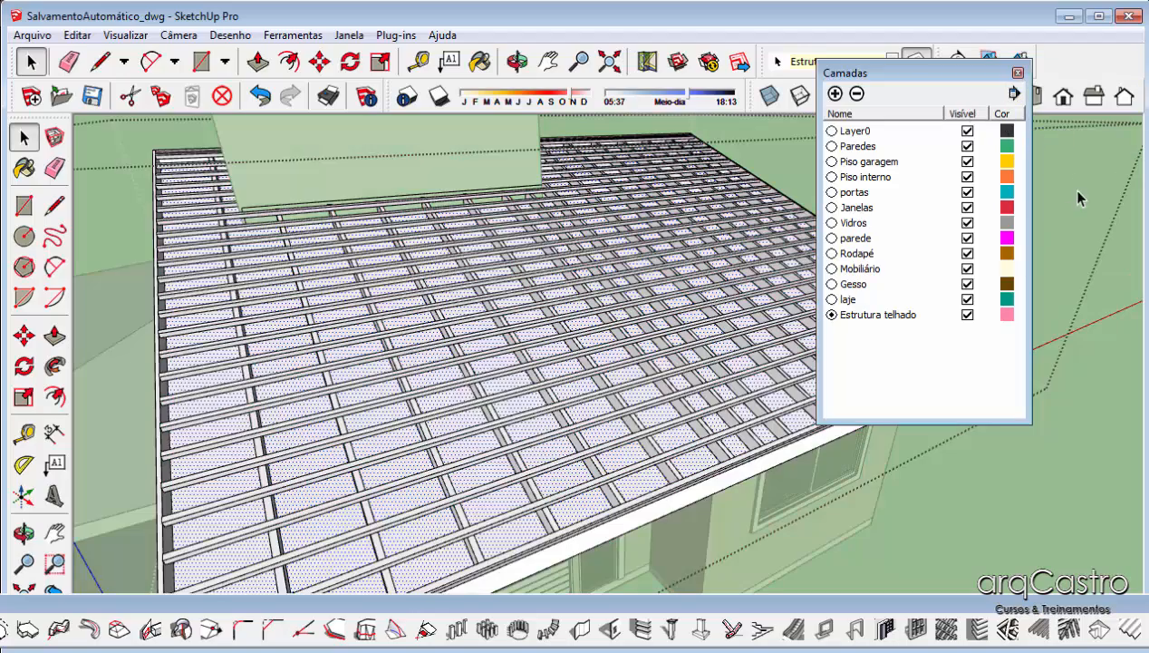
pyautogui.click(1018, 73)
# Group the battens, rafters and fascia of the front roof slope together
pyautogui.moveTo(905, 275); pyautogui.dragTo(217, 337, button='middle')
pyautogui.moveTo(705, 255); pyautogui.dragTo(770, 372, button='middle')
pyautogui.scroll(1, 772, 373)
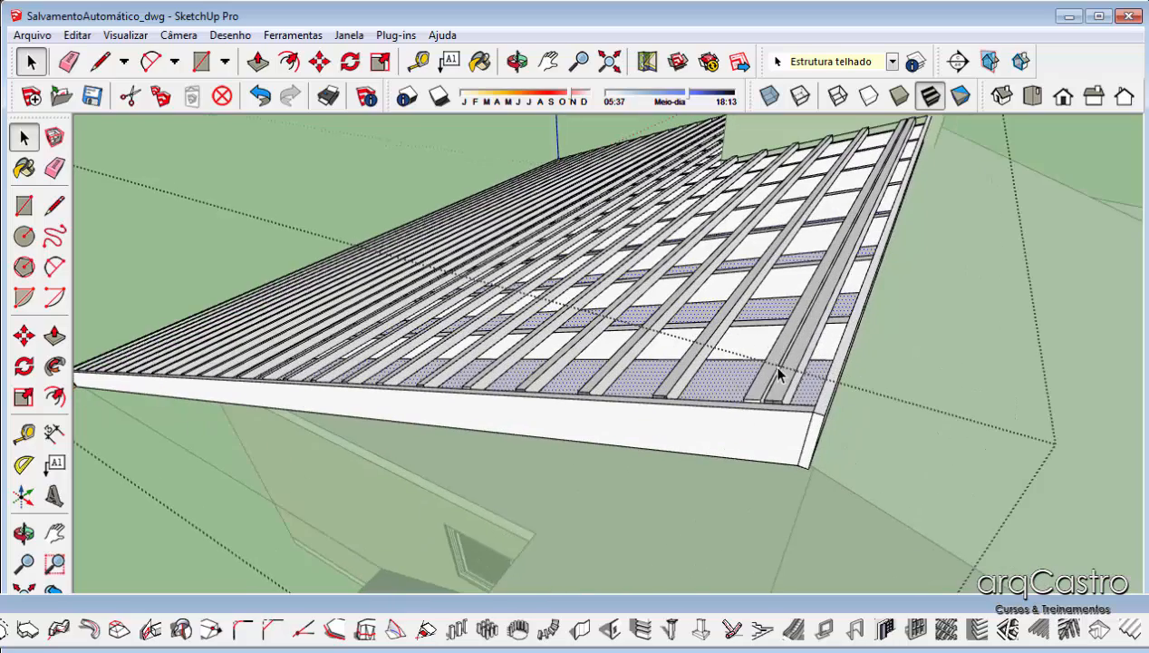
pyautogui.click(778, 372)
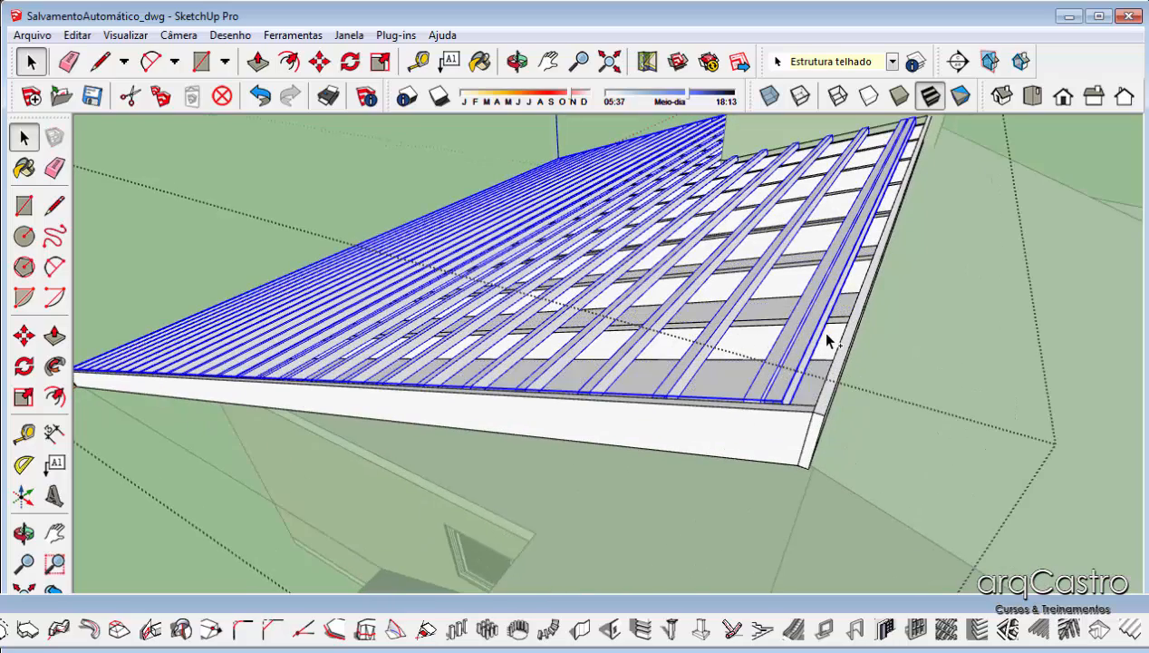
pyautogui.keyDown('ctrl'); pyautogui.click(814, 423); pyautogui.keyUp('ctrl')
pyautogui.moveTo(677, 376); pyautogui.dragTo(919, 307, button='middle')
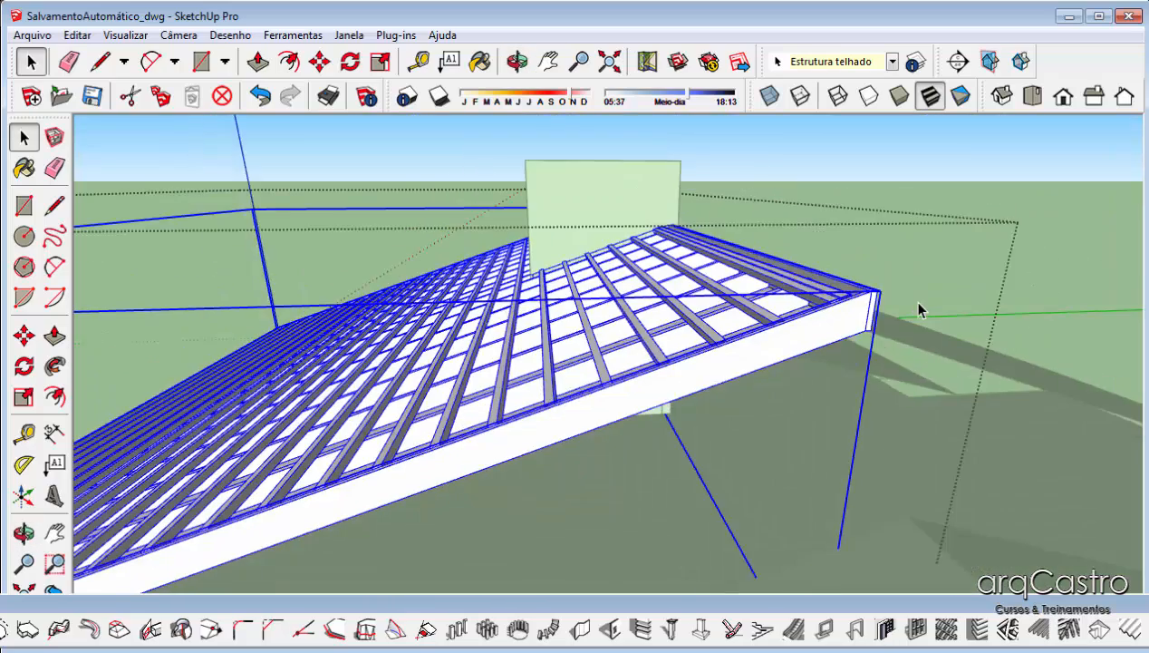
pyautogui.scroll(-2, 919, 306)
pyautogui.keyDown('shift'); pyautogui.moveTo(662, 341); pyautogui.dragTo(889, 310, button='middle'); pyautogui.keyUp('shift')
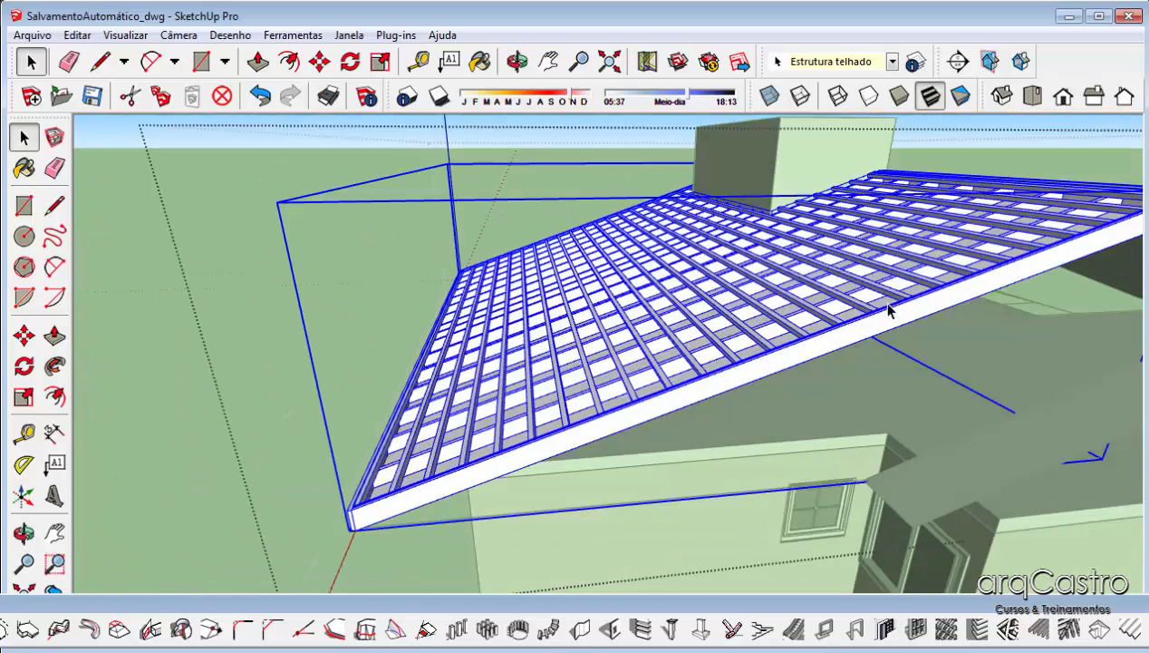
pyautogui.rightClick(832, 346)
pyautogui.click(889, 514)
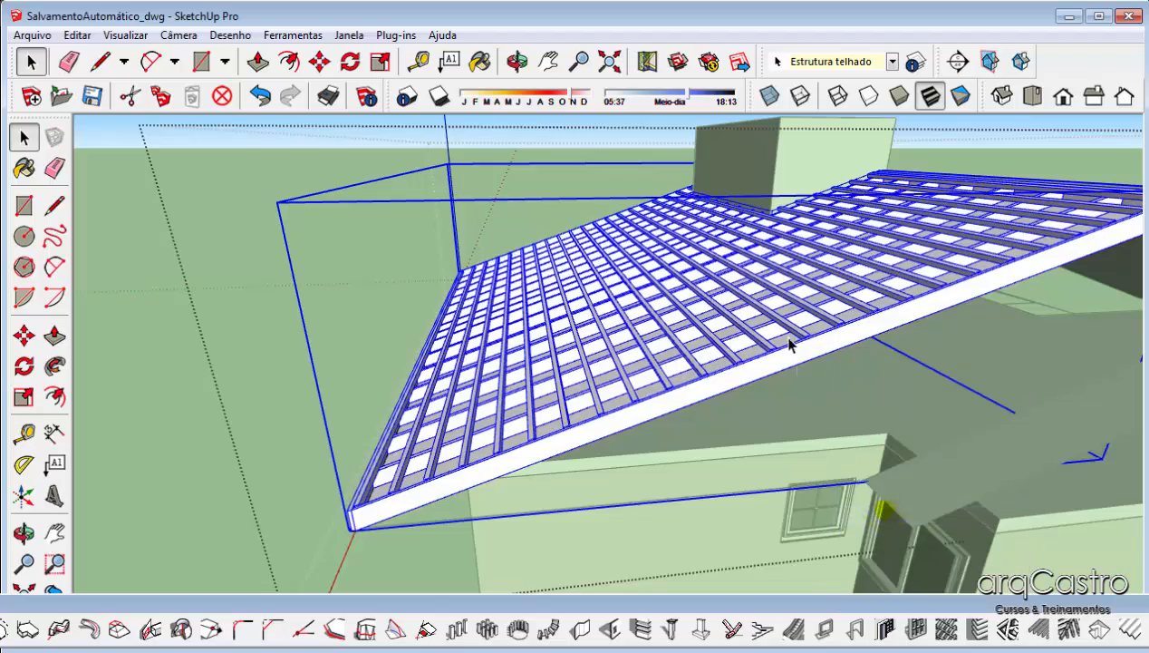
# Lower the grouped roof structure vertically until its upper edge lines up with the main roof's ridge
pyautogui.moveTo(795, 329); pyautogui.dragTo(753, 243, button='middle')
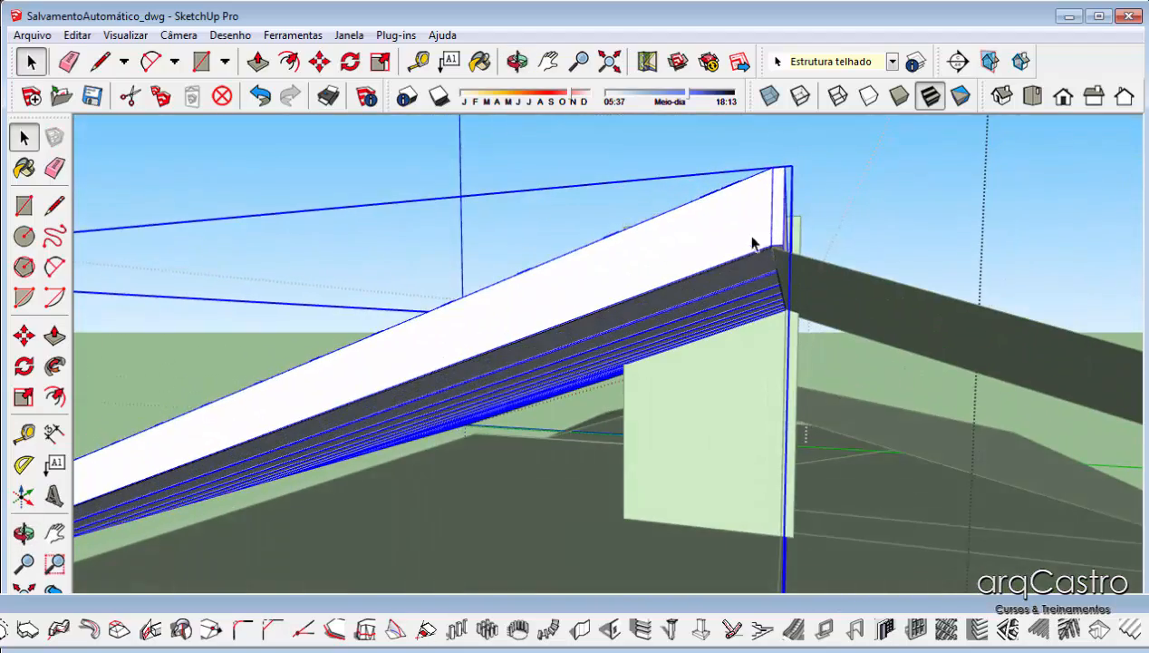
pyautogui.press('m')
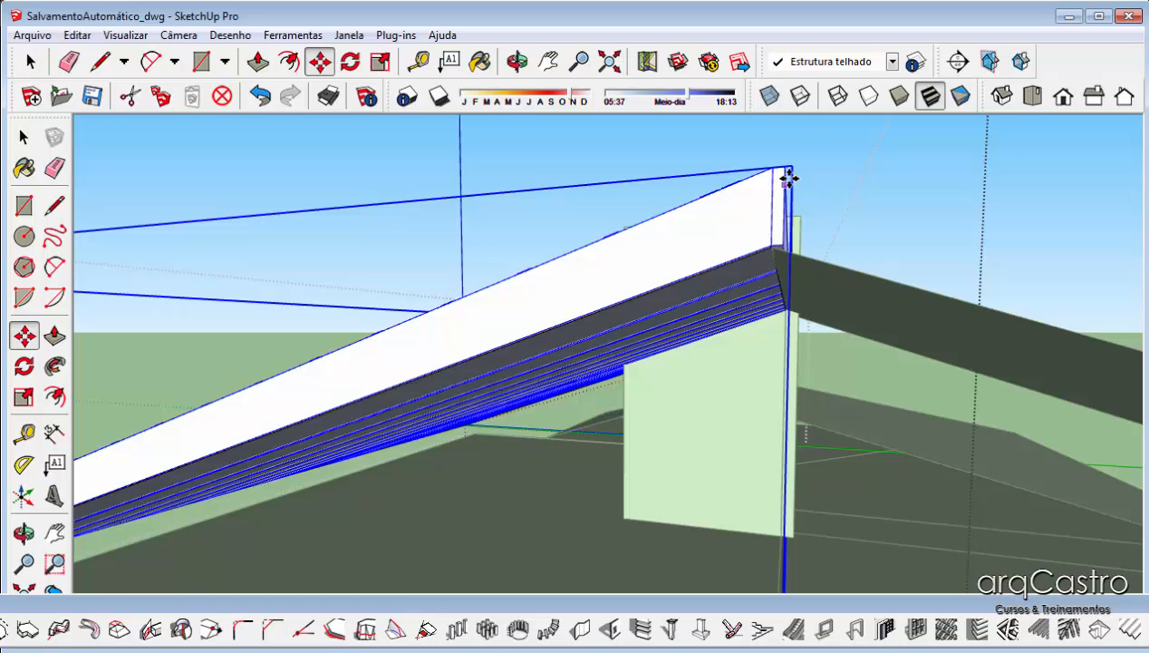
pyautogui.click(785, 166)
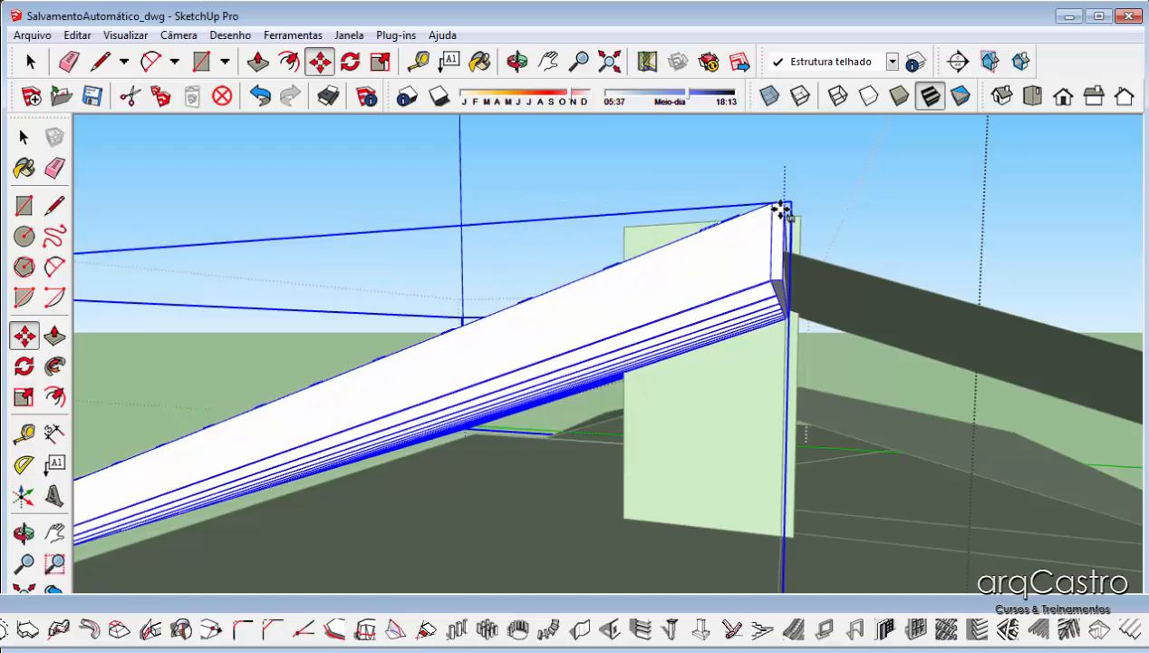
pyautogui.moveTo(777, 247); pyautogui.dragTo(818, 336, button='middle')
pyautogui.scroll(-4, 776, 276)
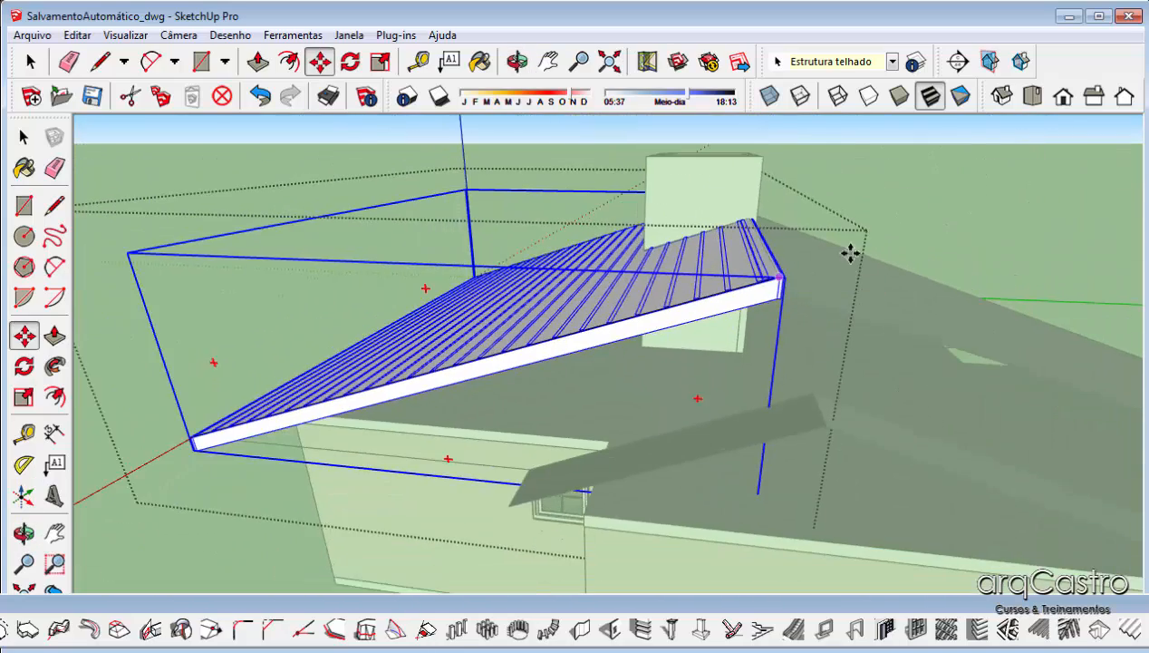
pyautogui.press('space')
# Create rafters, battens and fascia on the main roof's opposite slope inside its group, keeping the same settings
pyautogui.click(823, 264)
pyautogui.moveTo(720, 285); pyautogui.dragTo(772, 287, button='middle')
pyautogui.click(771, 288)
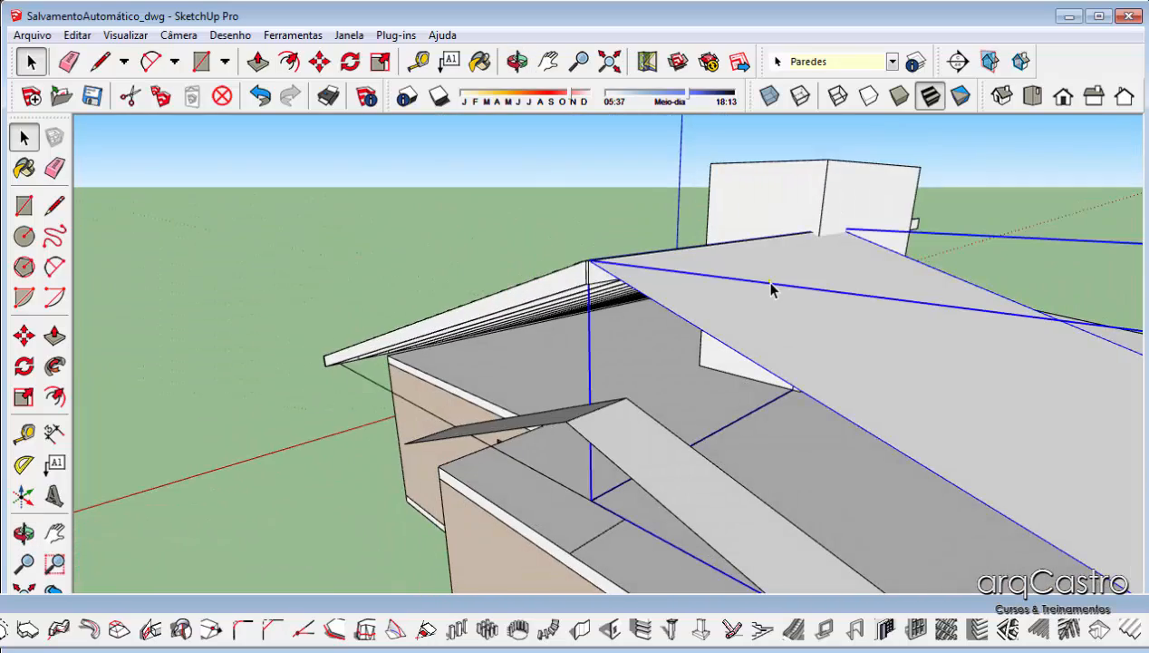
pyautogui.doubleClick(771, 288)
pyautogui.click(770, 278)
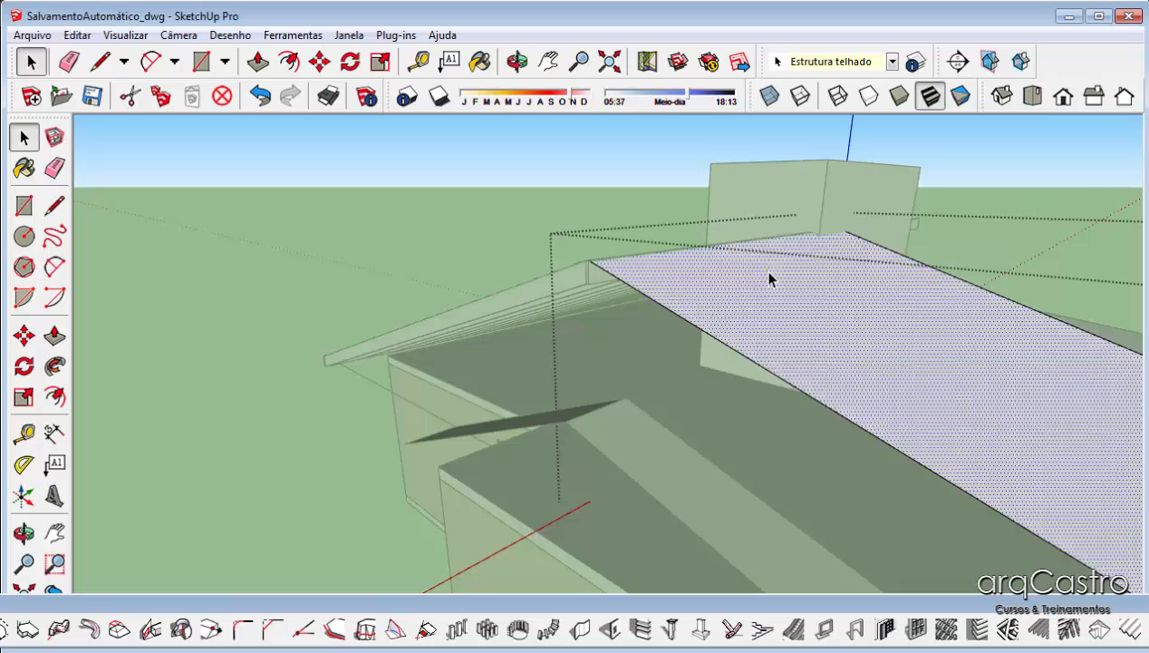
pyautogui.moveTo(770, 278); pyautogui.dragTo(518, 328, button='middle')
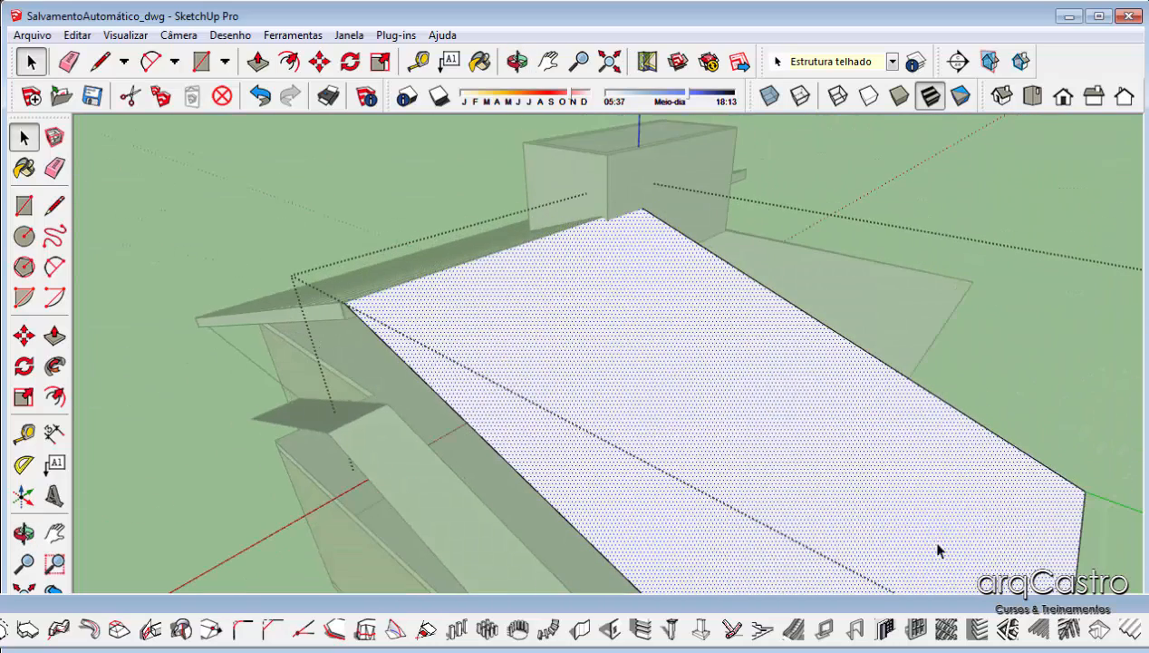
pyautogui.click(1070, 631)
pyautogui.click(222, 542)
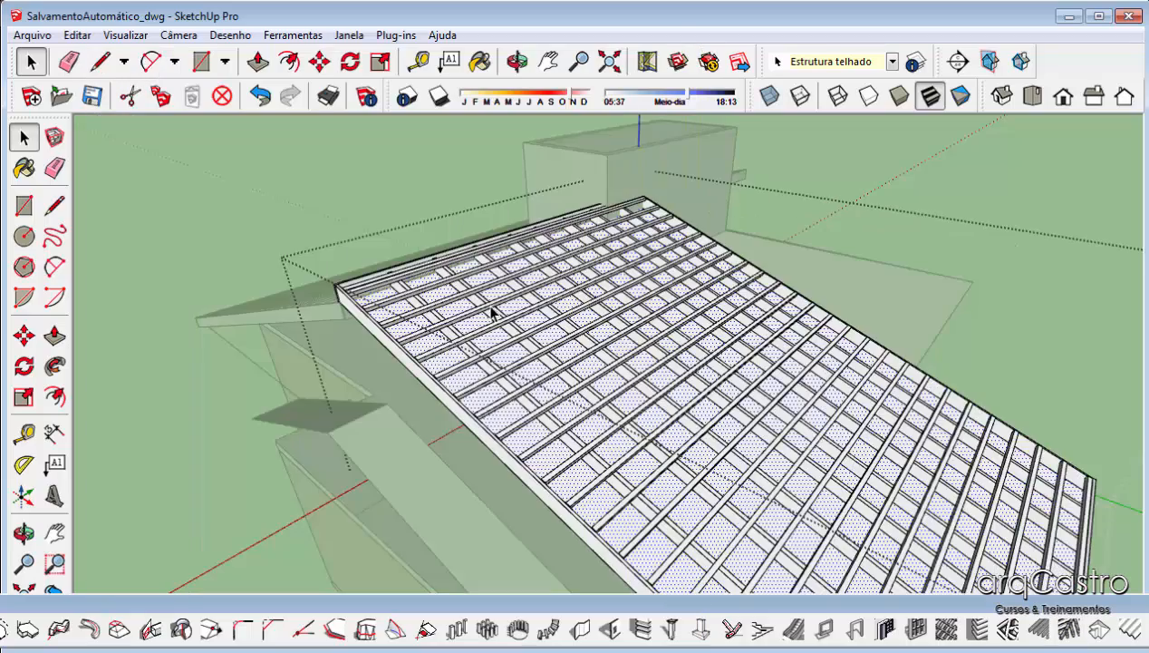
# Group the battens, rafters and fascia of the main roof's opposite slope together
pyautogui.moveTo(490, 313); pyautogui.dragTo(408, 345, button='middle')
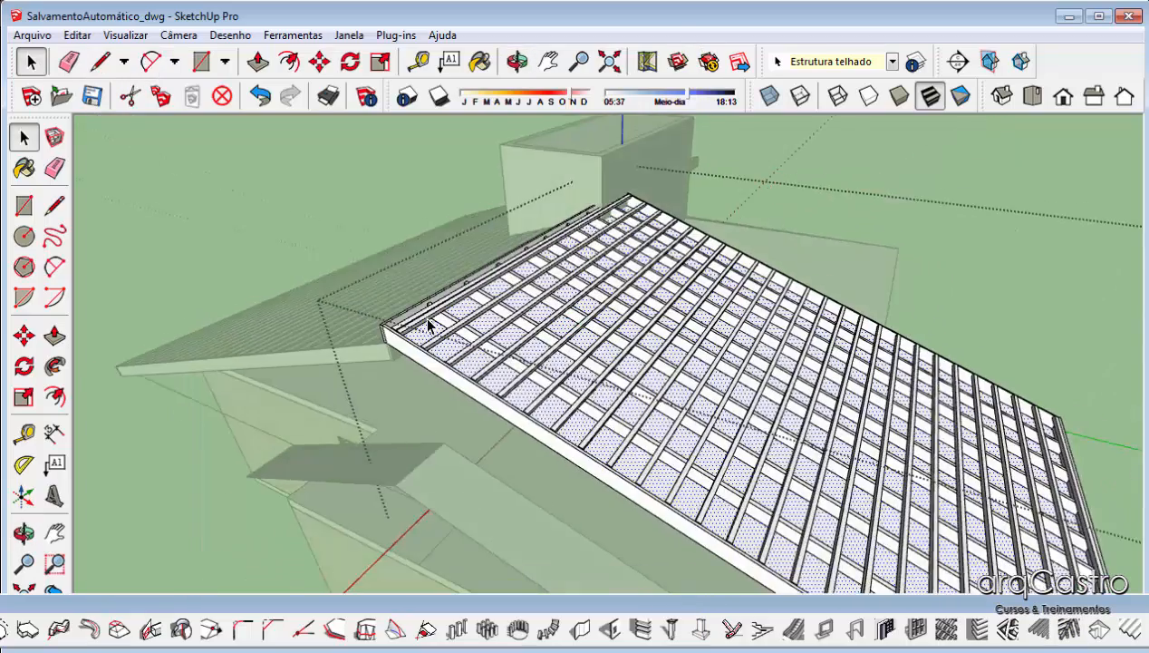
pyautogui.scroll(5, 390, 350)
pyautogui.click(388, 346)
pyautogui.scroll(3, 408, 326)
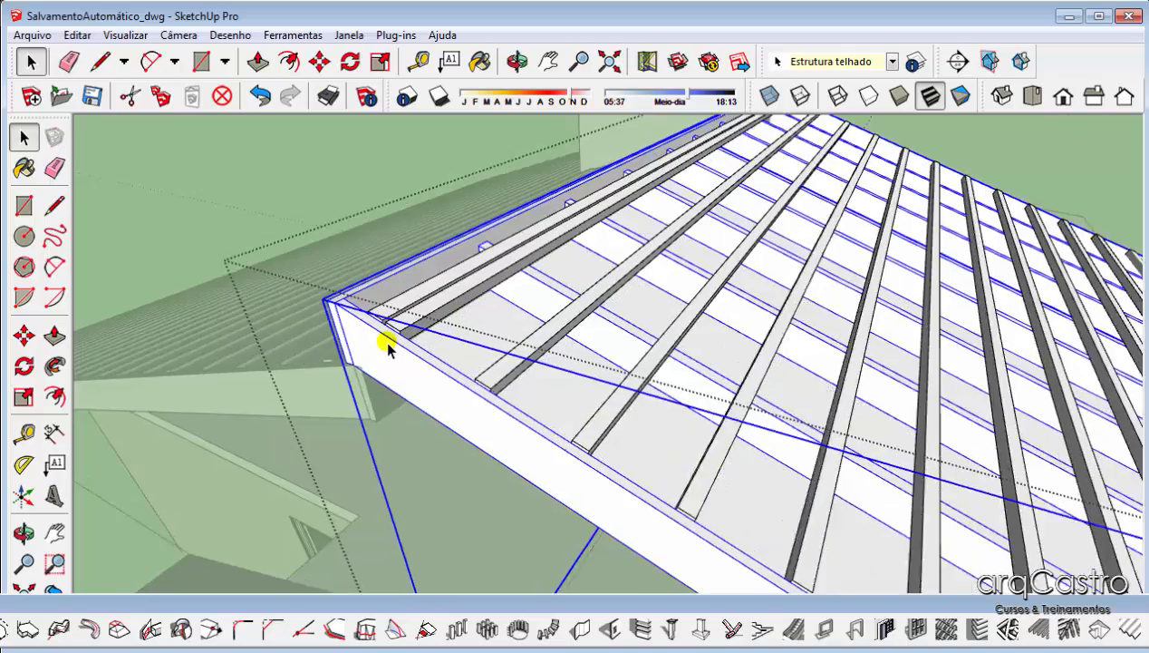
pyautogui.scroll(-2, 469, 281)
pyautogui.rightClick(467, 273)
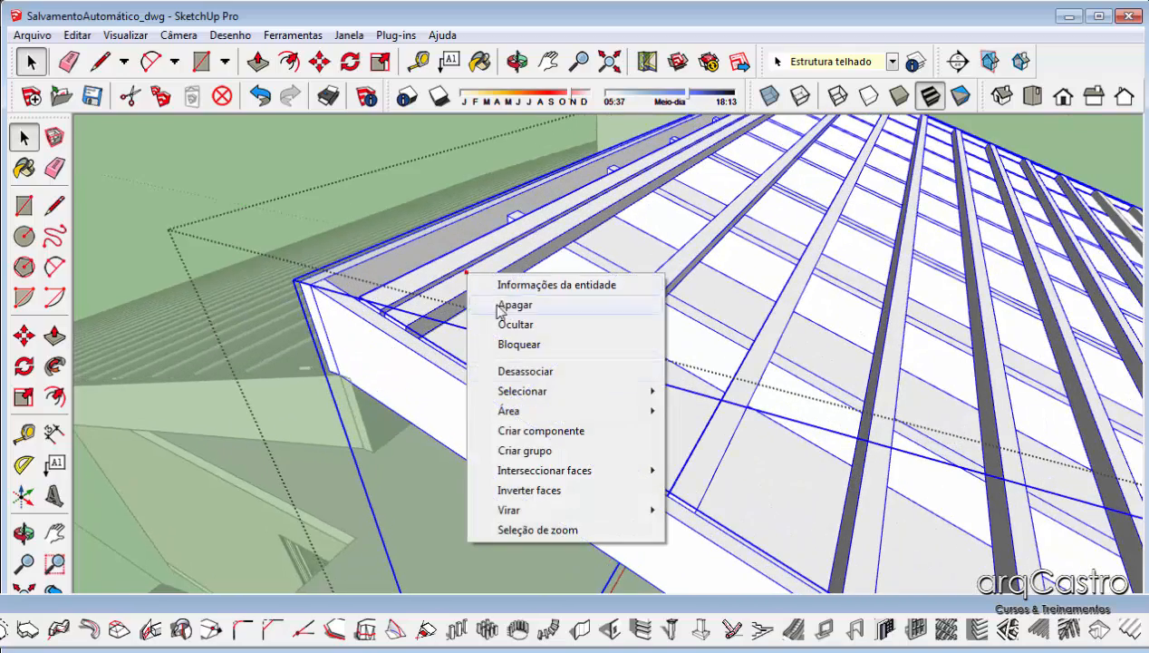
pyautogui.click(507, 456)
# Lower the new structure group vertically until its fascia lines up with the other main slope's fascia at the ridge
pyautogui.moveTo(364, 336); pyautogui.dragTo(504, 257, button='middle')
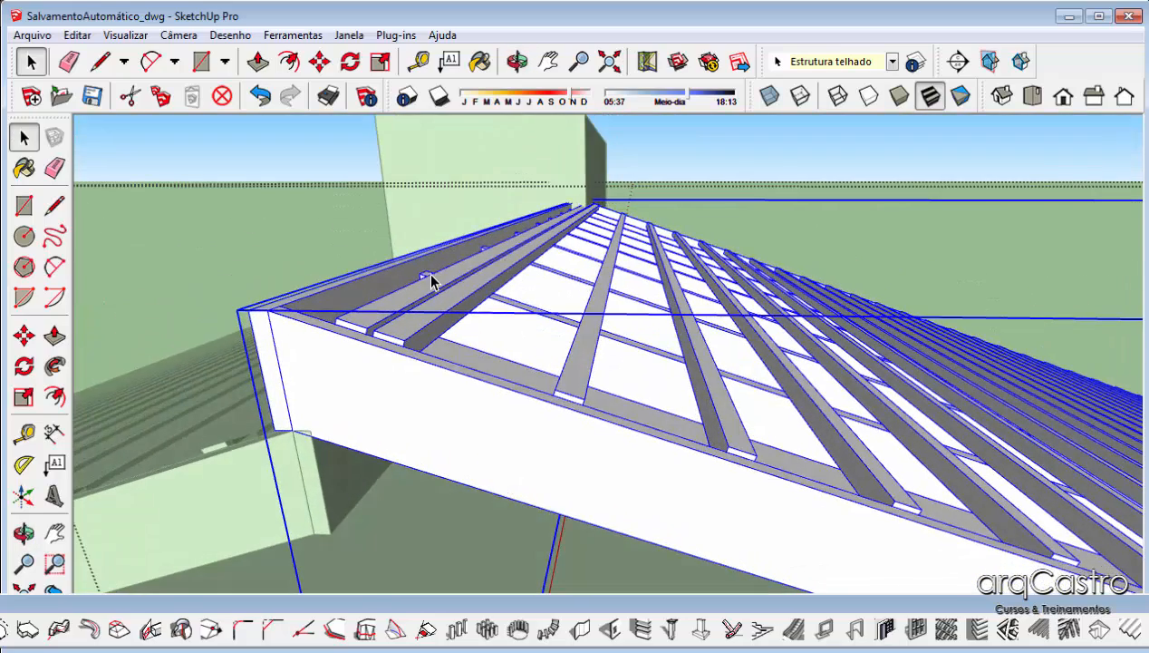
pyautogui.press('m')
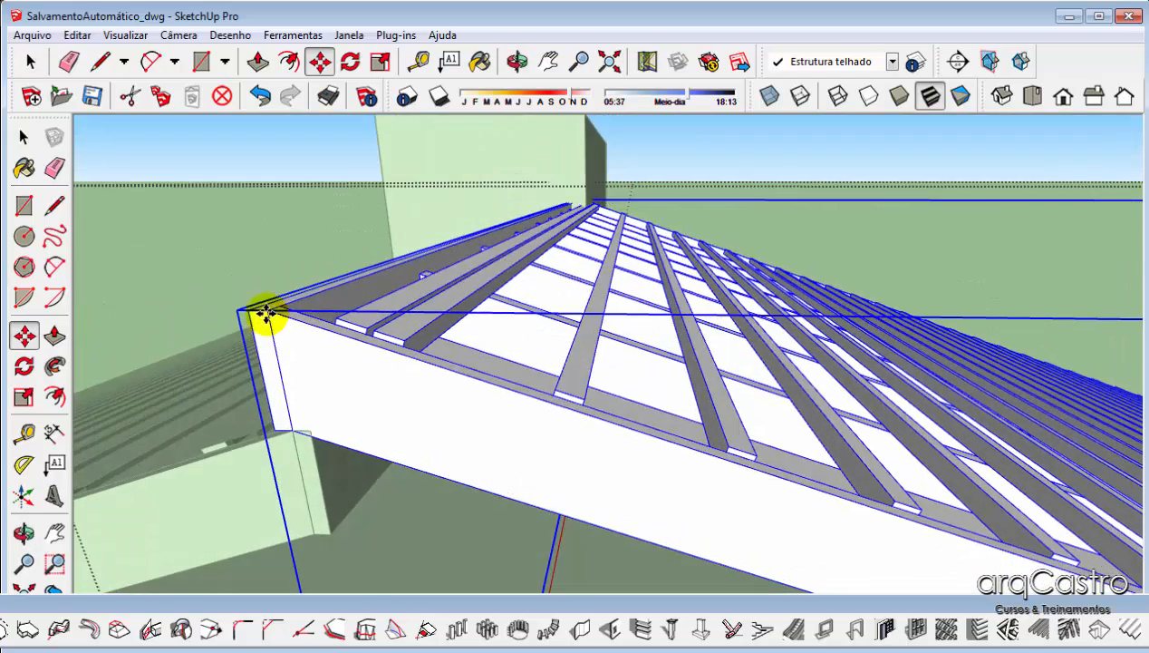
pyautogui.moveTo(270, 322); pyautogui.dragTo(275, 434)
pyautogui.moveTo(392, 333); pyautogui.dragTo(598, 172, button='middle')
pyautogui.press('space')
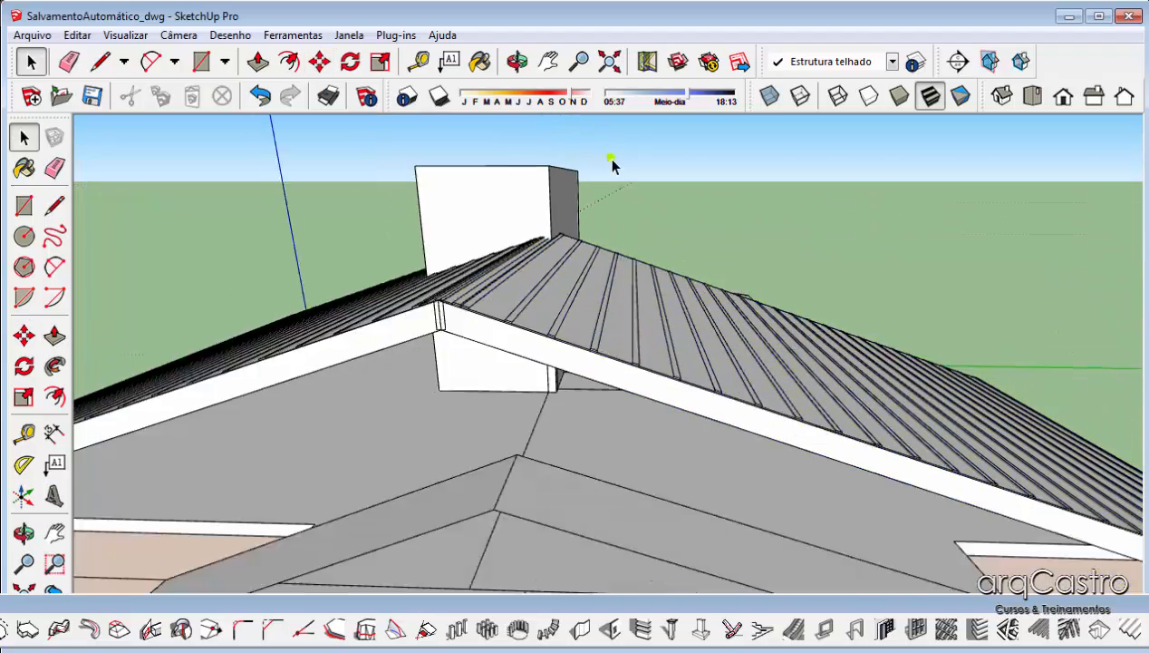
# Create rafters, battens and fascia on the three slopes of the hip roof inside its group, keeping the same settings
pyautogui.moveTo(611, 159); pyautogui.dragTo(721, 180, button='middle')
pyautogui.moveTo(722, 180); pyautogui.dragTo(170, 337)
pyautogui.moveTo(173, 337); pyautogui.dragTo(501, 385, button='middle')
pyautogui.scroll(-1, 501, 385)
pyautogui.moveTo(498, 263); pyautogui.dragTo(399, 282, button='middle')
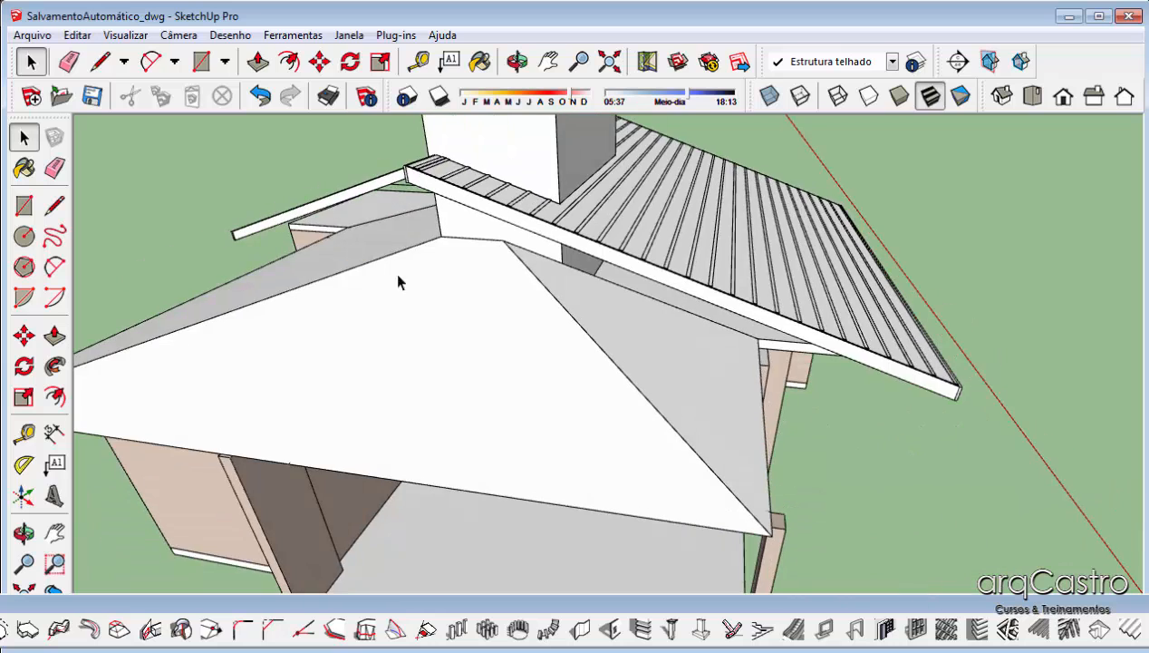
pyautogui.doubleClick(652, 333)
pyautogui.click(618, 319)
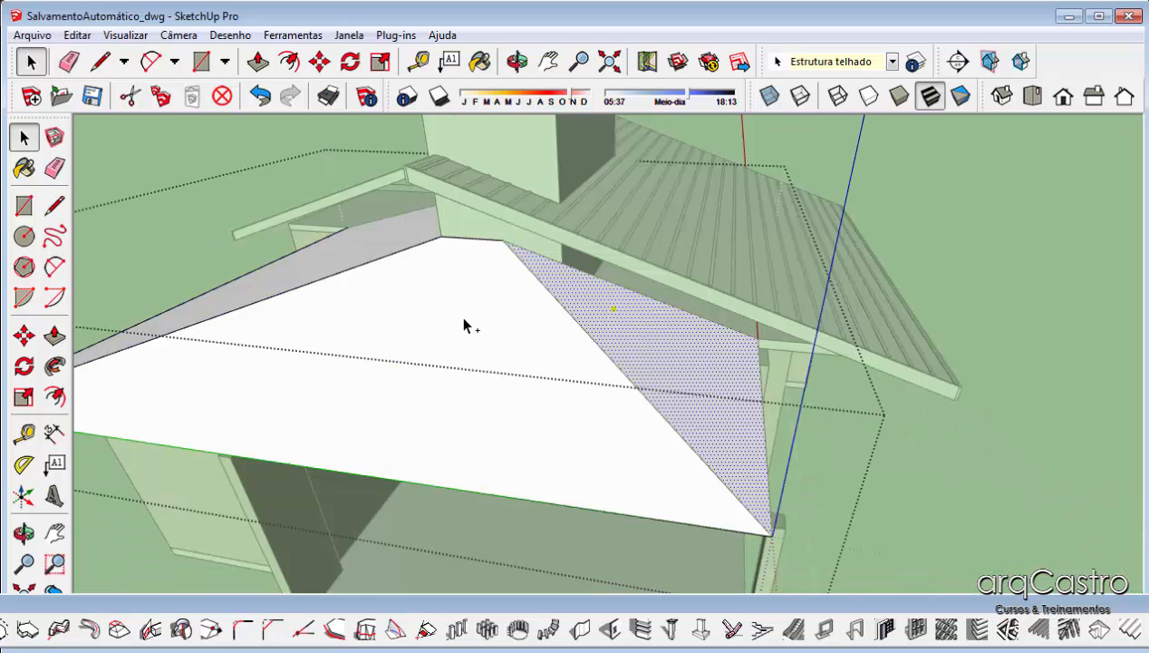
pyautogui.keyDown('ctrl'); pyautogui.doubleClick(334, 254); pyautogui.keyUp('ctrl')
pyautogui.keyDown('ctrl'); pyautogui.click(372, 294); pyautogui.keyUp('ctrl')
pyautogui.click(371, 294)
pyautogui.keyDown('ctrl'); pyautogui.click(361, 249); pyautogui.keyUp('ctrl')
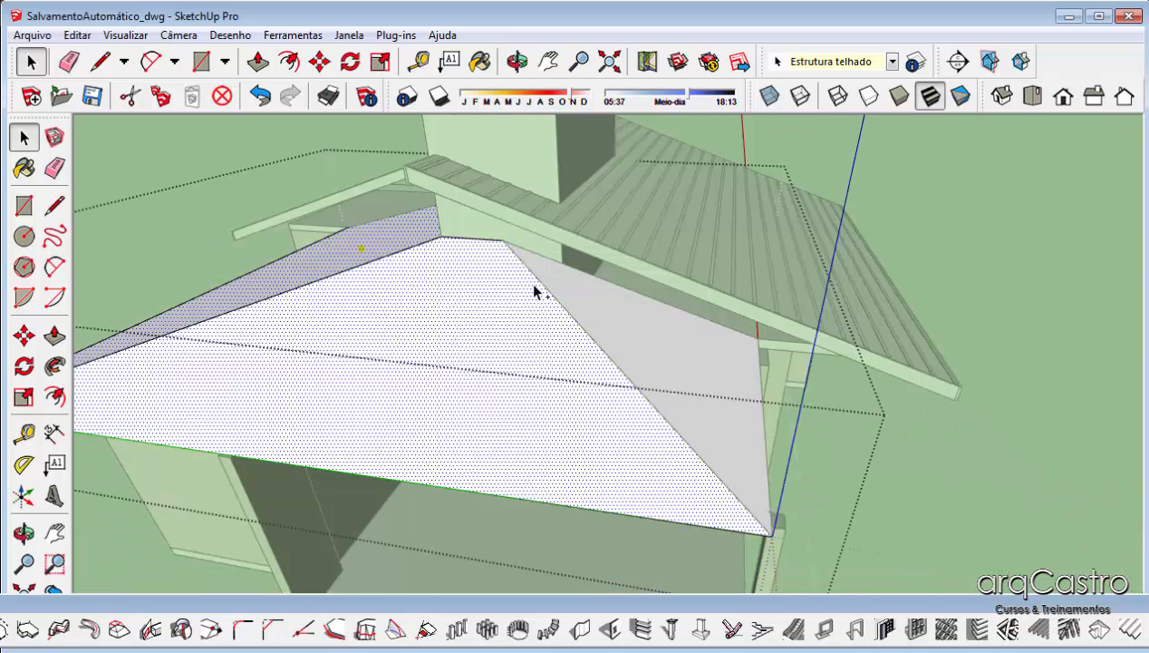
pyautogui.moveTo(573, 290); pyautogui.dragTo(852, 270, button='middle')
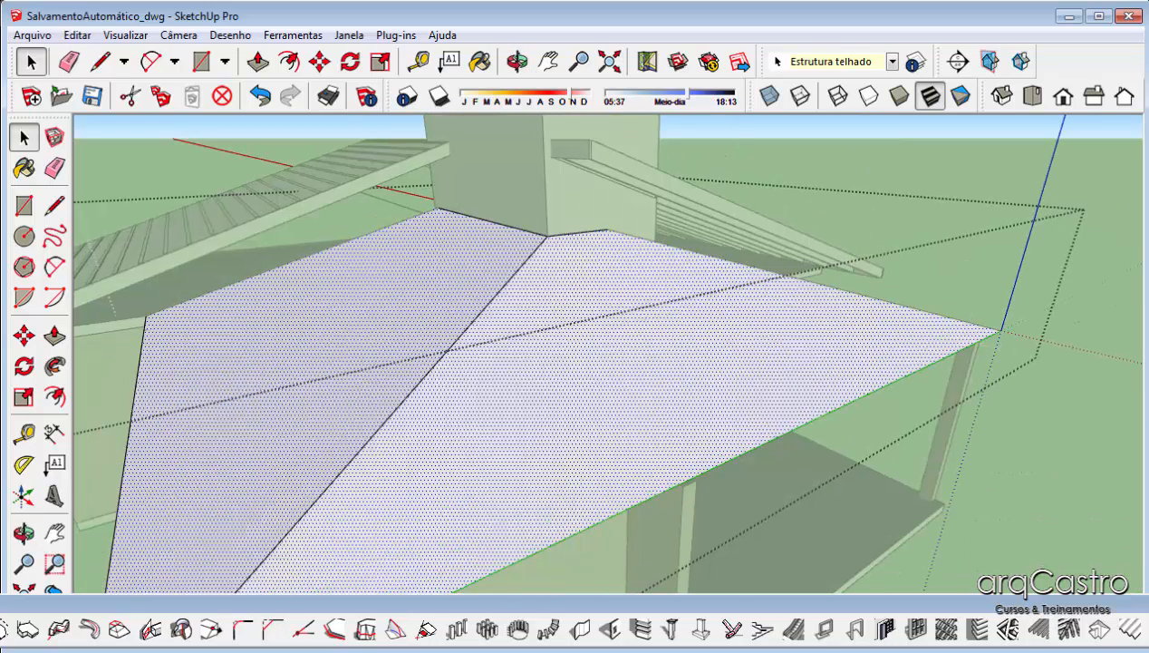
pyautogui.click(1075, 637)
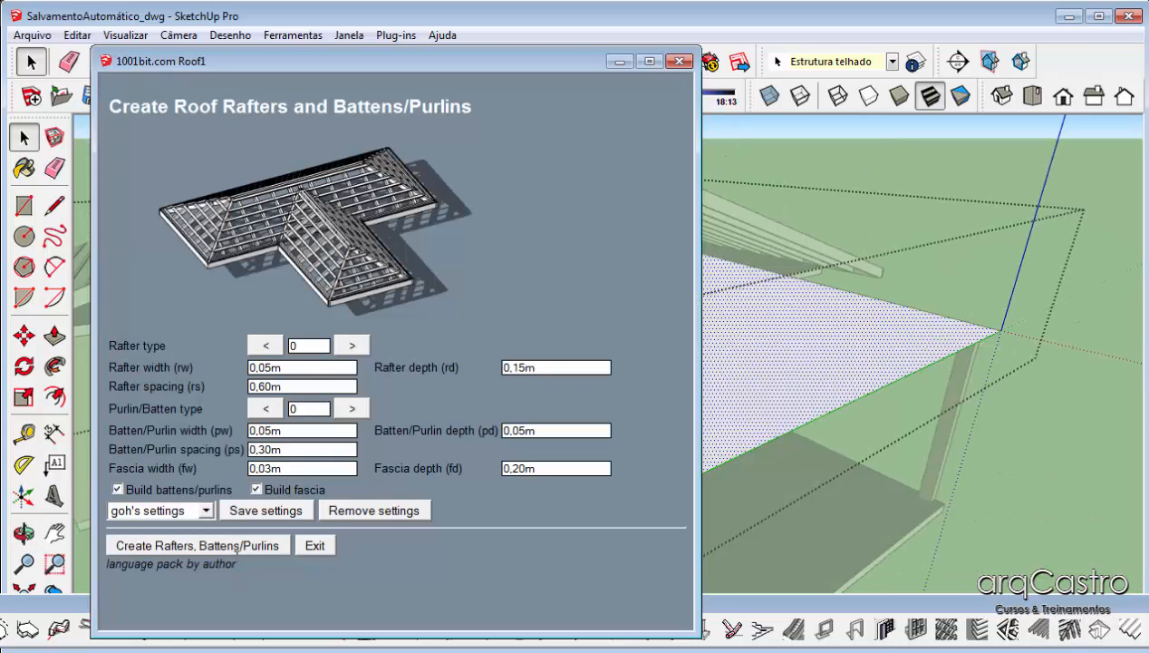
pyautogui.click(236, 546)
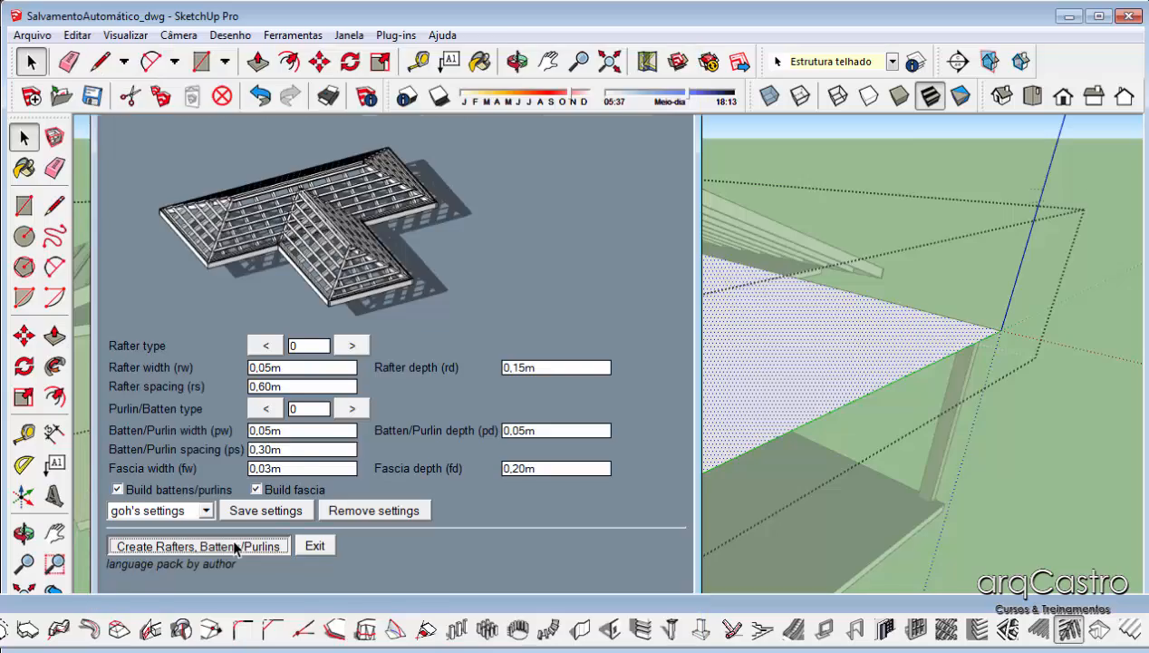
# Group all the battens, rafters and fascia of the hip roof together
pyautogui.moveTo(235, 546); pyautogui.dragTo(213, 339, button='middle')
pyautogui.press('space')
pyautogui.scroll(8, 662, 325)
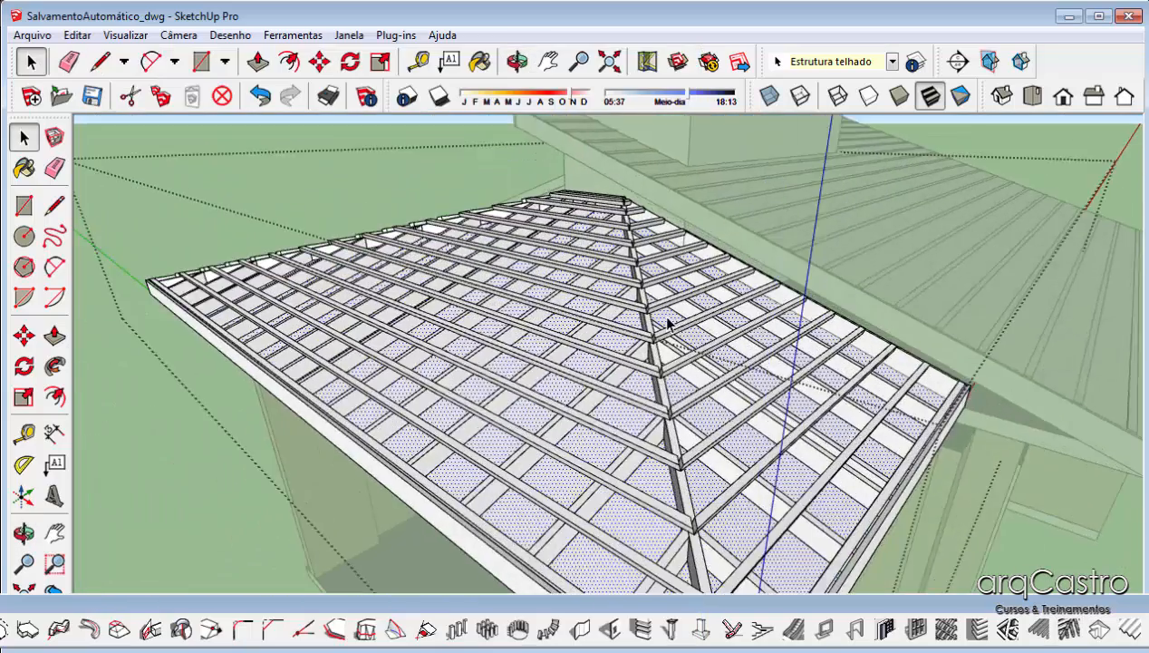
pyautogui.scroll(-5, 694, 302)
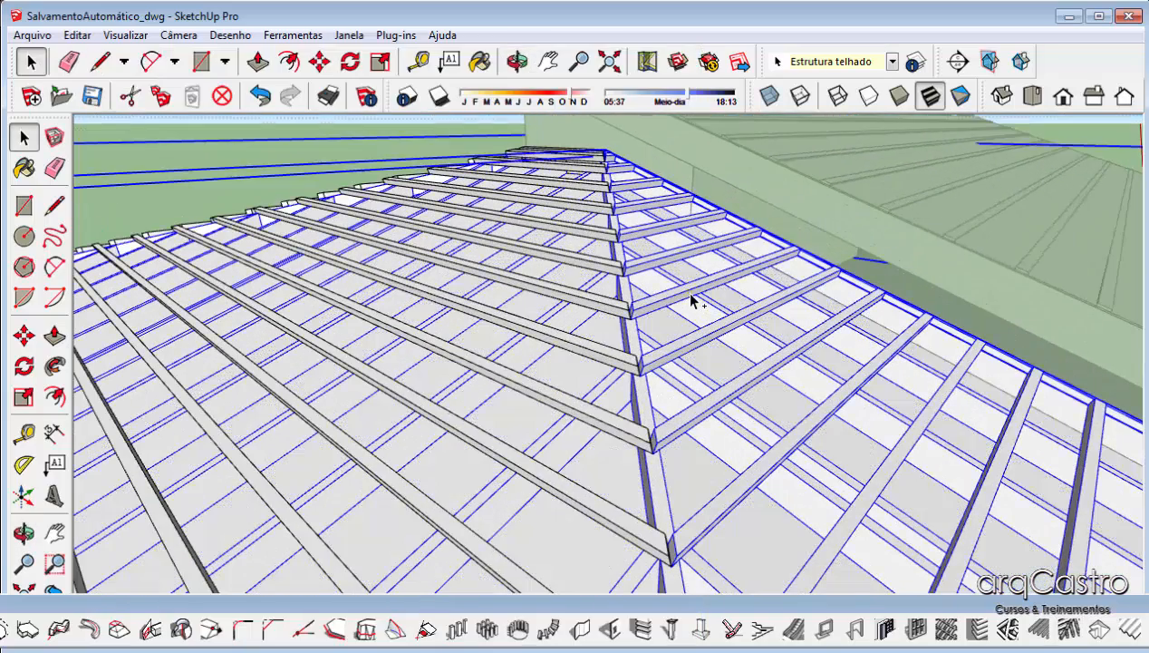
pyautogui.moveTo(630, 298); pyautogui.dragTo(742, 275, button='middle')
pyautogui.rightClick(740, 273)
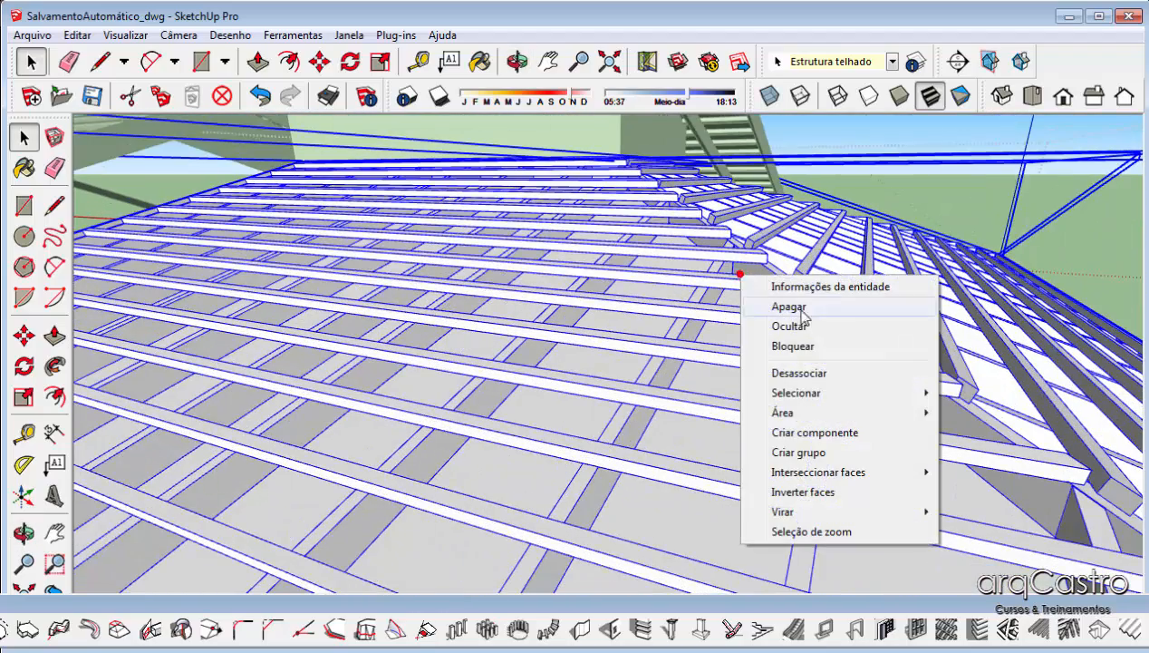
pyautogui.click(805, 452)
# Lower the grouped hip roof structure vertically from its eave corner so only the battens stand above the roof faces, and leave the roof group
pyautogui.scroll(-2, 721, 193)
pyautogui.moveTo(721, 193); pyautogui.dragTo(484, 148, button='middle')
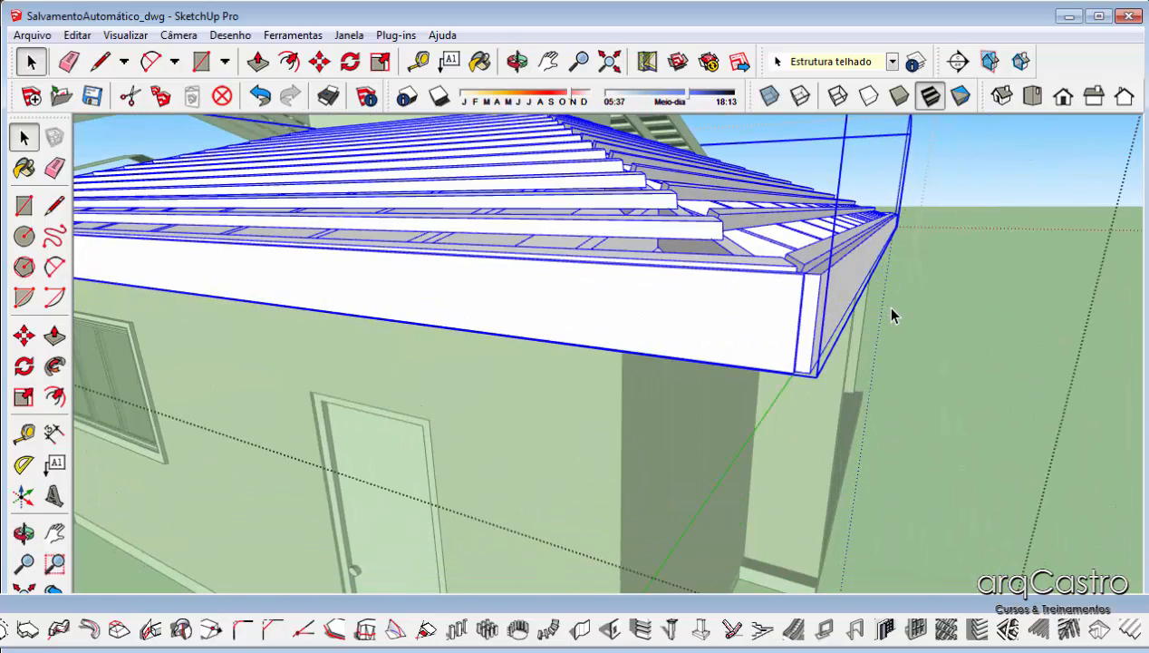
pyautogui.press('m')
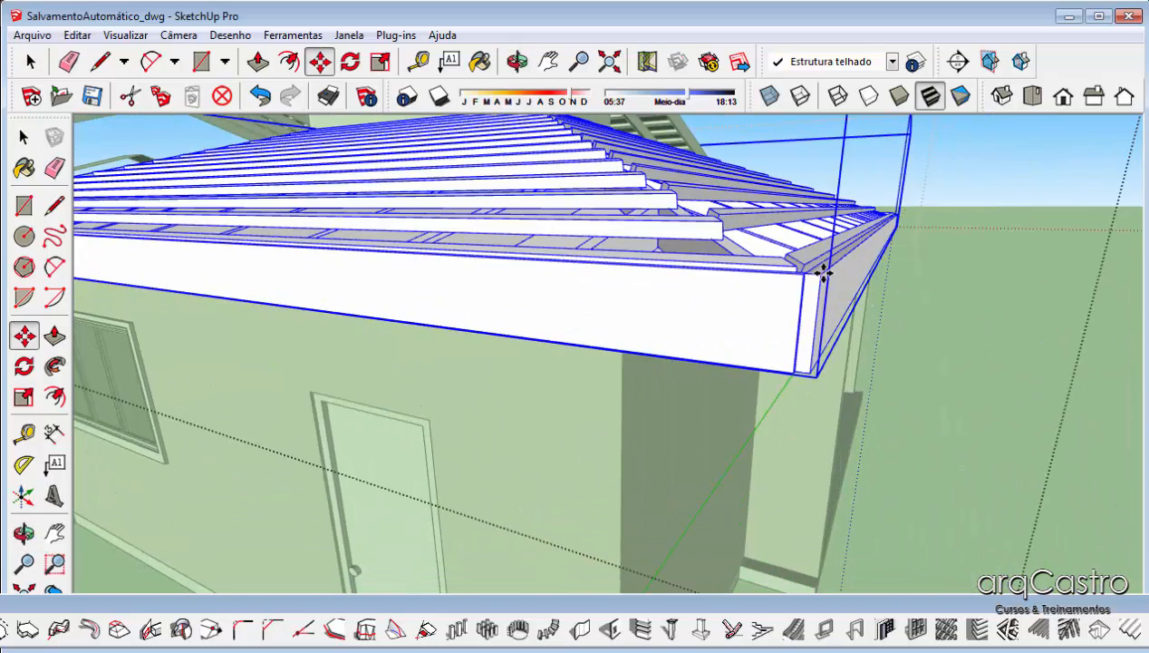
pyautogui.moveTo(821, 273); pyautogui.dragTo(816, 359)
pyautogui.moveTo(795, 295); pyautogui.dragTo(576, 351, button='middle')
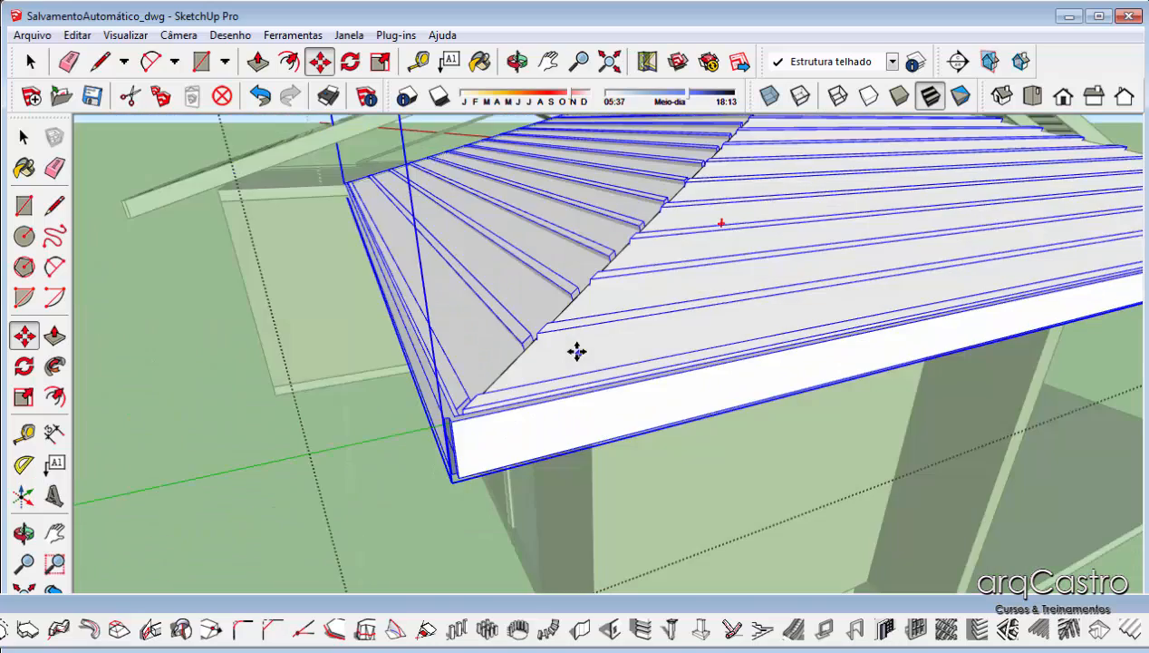
pyautogui.scroll(-6, 577, 352)
pyautogui.press('space')
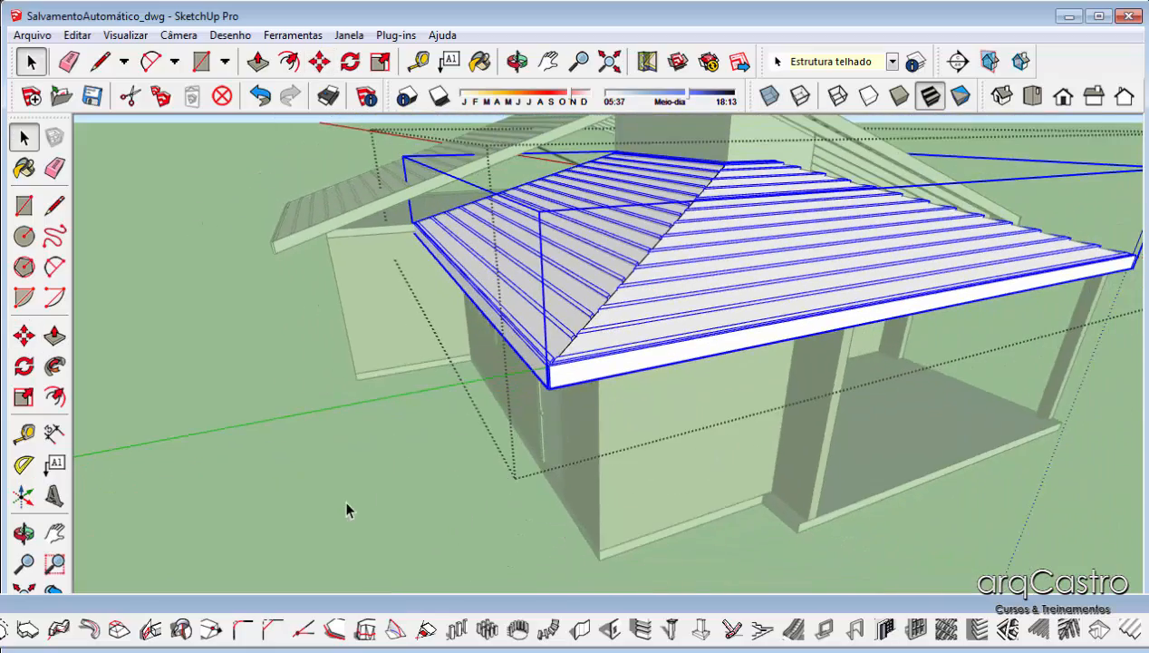
pyautogui.click(347, 510)
pyautogui.moveTo(871, 154); pyautogui.dragTo(991, 190, button='middle')
pyautogui.moveTo(1020, 187); pyautogui.dragTo(794, 385)
pyautogui.press('space')
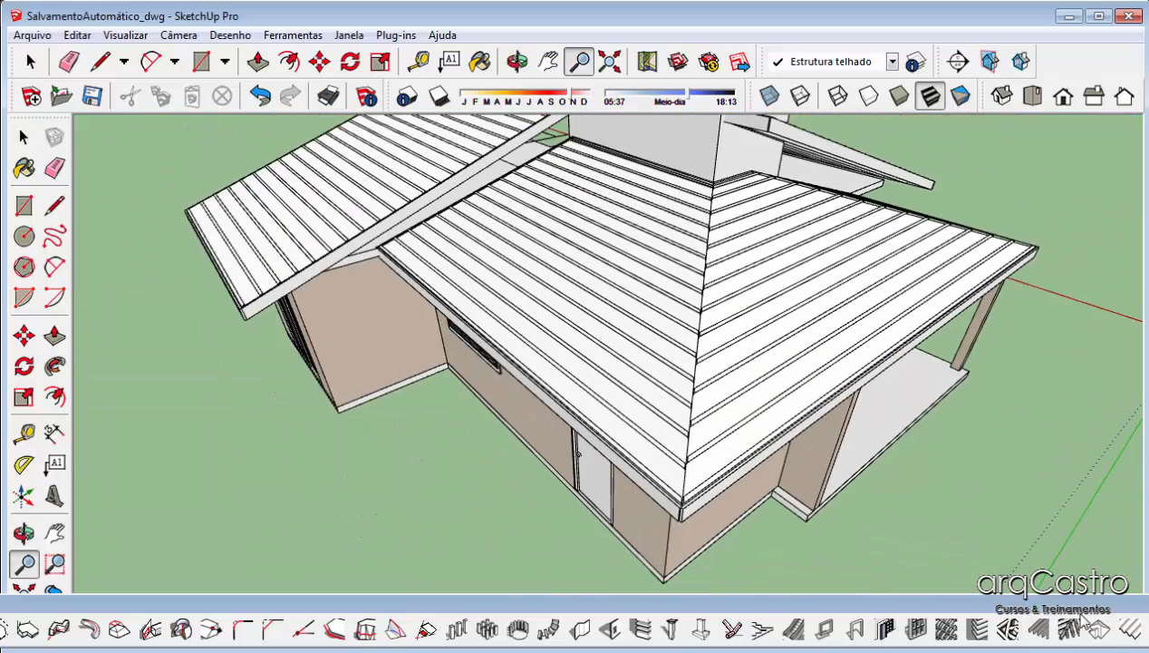
pyautogui.moveTo(1061, 600); pyautogui.dragTo(1055, 570)
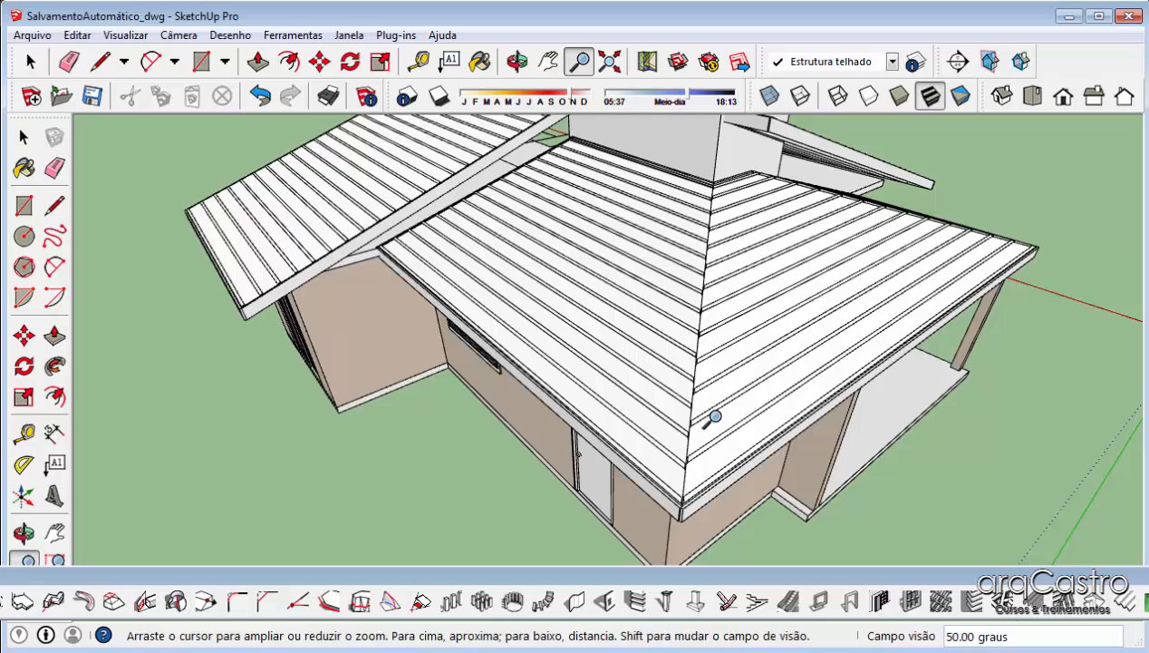
pyautogui.scroll(2, 715, 417)
pyautogui.press('space')
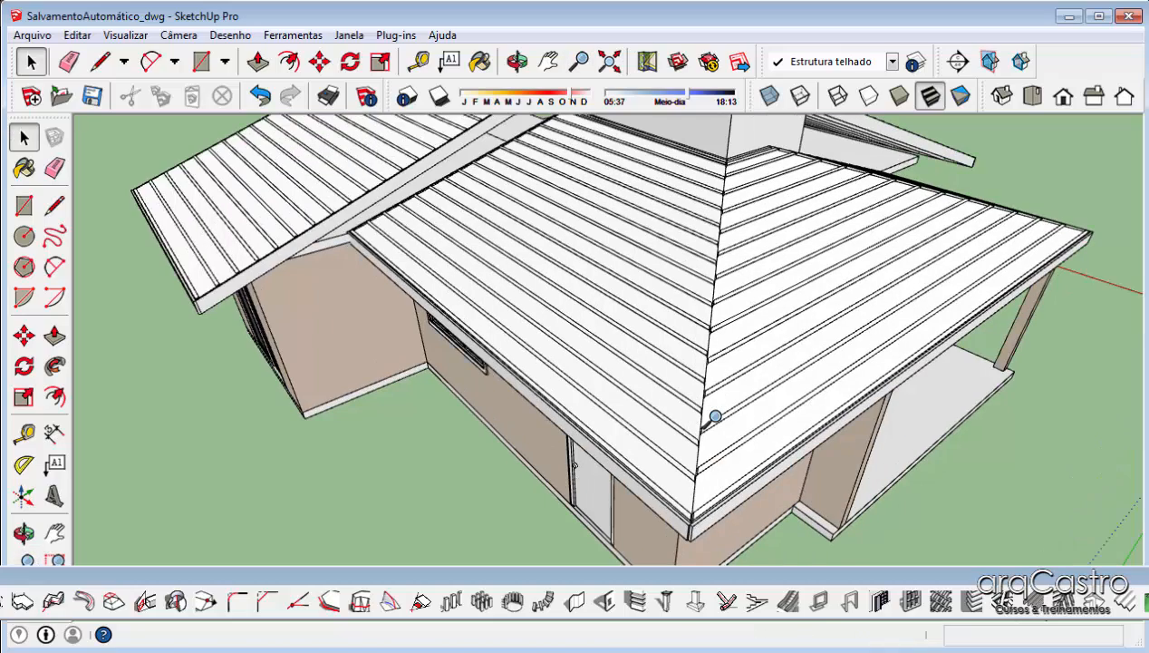
# Create rafters, battens and fascia on both slopes of the small gable roof inside its group, keeping the same settings
pyautogui.scroll(-3, 474, 304)
pyautogui.moveTo(1012, 174); pyautogui.dragTo(20, 314, button='middle')
pyautogui.scroll(5, 685, 263)
pyautogui.moveTo(591, 381); pyautogui.dragTo(494, 494, button='middle')
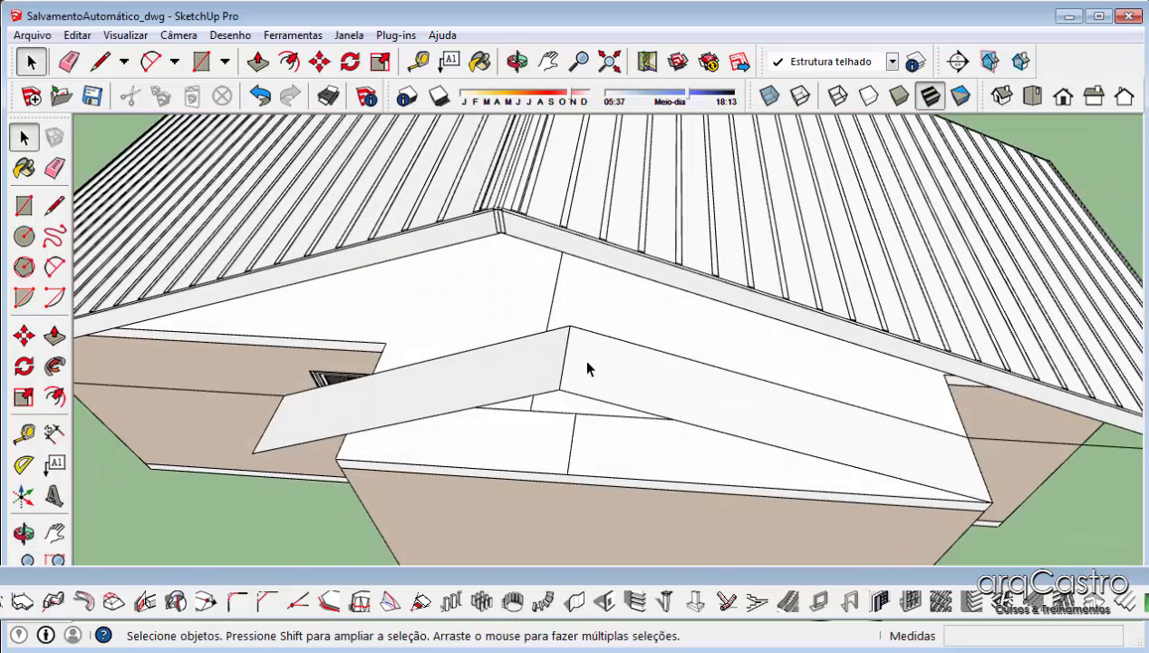
pyautogui.click(587, 361)
pyautogui.doubleClick(587, 363)
pyautogui.click(600, 376)
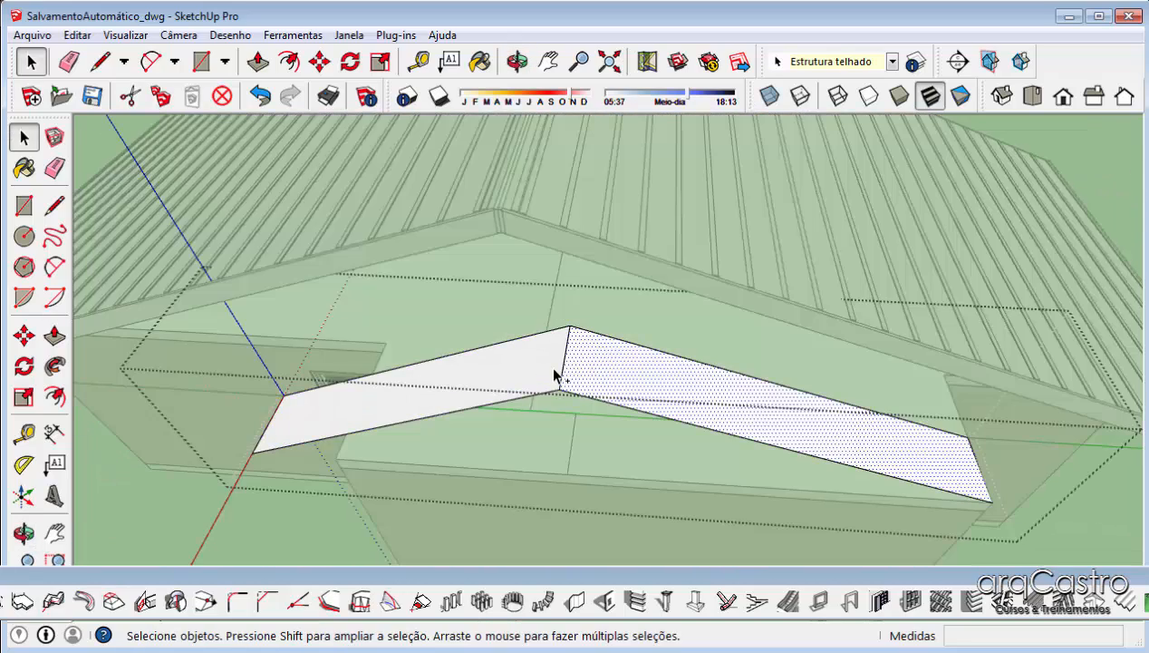
pyautogui.keyDown('ctrl'); pyautogui.click(553, 367); pyautogui.keyUp('ctrl')
pyautogui.click(1062, 600)
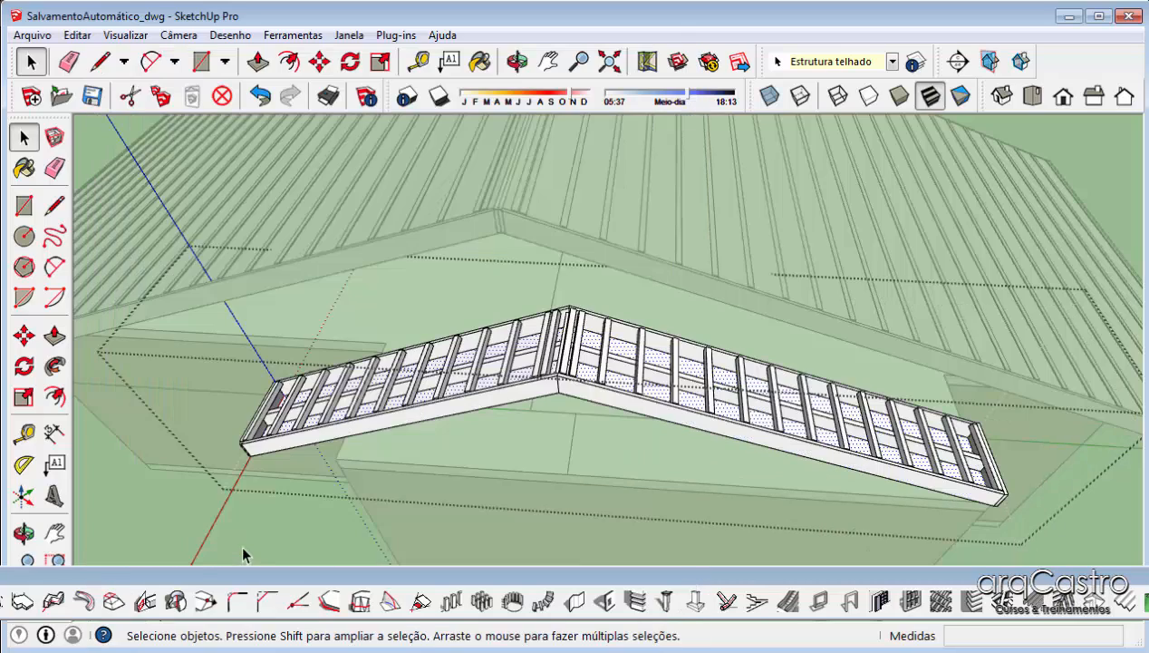
# Lower all the battens, rafters and fascia of the small gable roof together by about 0.19 m vertically, and leave the roof group
pyautogui.scroll(5, 441, 453)
pyautogui.scroll(1, 609, 348)
pyautogui.click(609, 349)
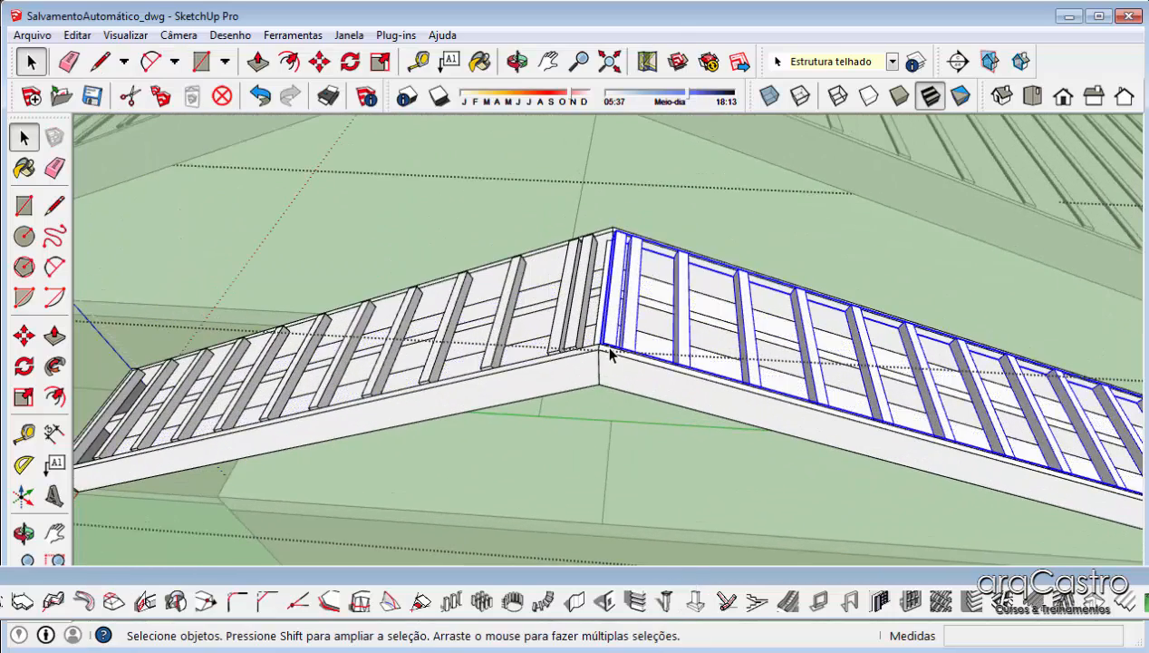
pyautogui.moveTo(609, 349); pyautogui.dragTo(609, 333, button='middle')
pyautogui.keyDown('ctrl'); pyautogui.click(609, 332); pyautogui.keyUp('ctrl')
pyautogui.keyDown('ctrl'); pyautogui.click(525, 286); pyautogui.keyUp('ctrl')
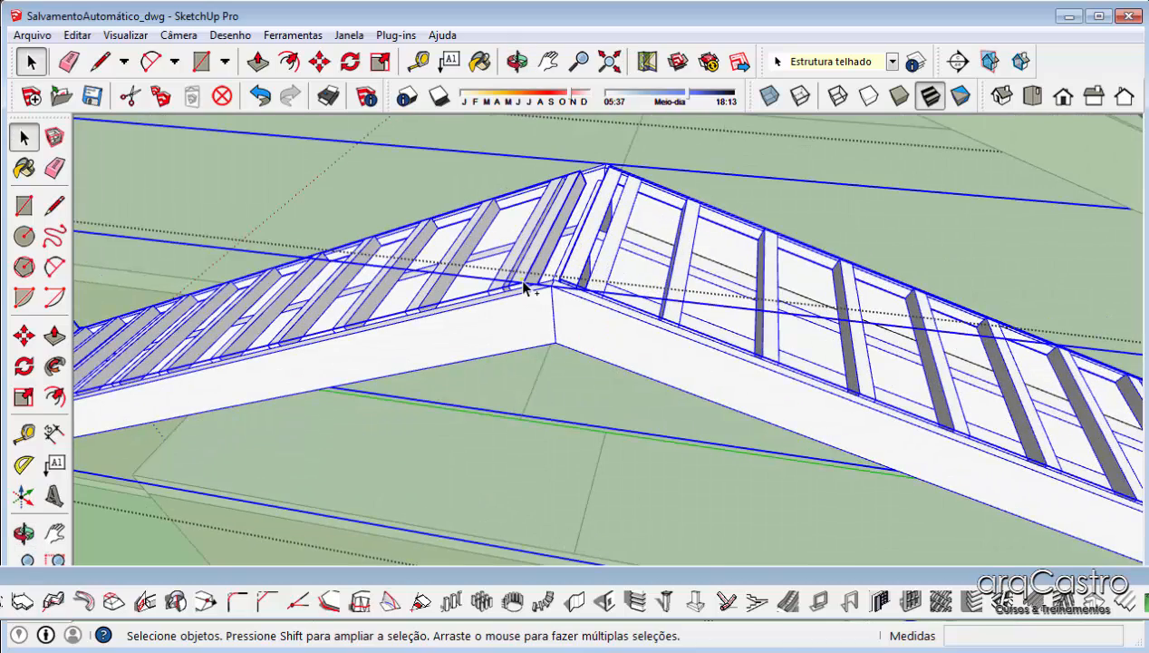
pyautogui.moveTo(524, 287); pyautogui.dragTo(529, 230, button='middle')
pyautogui.press('m')
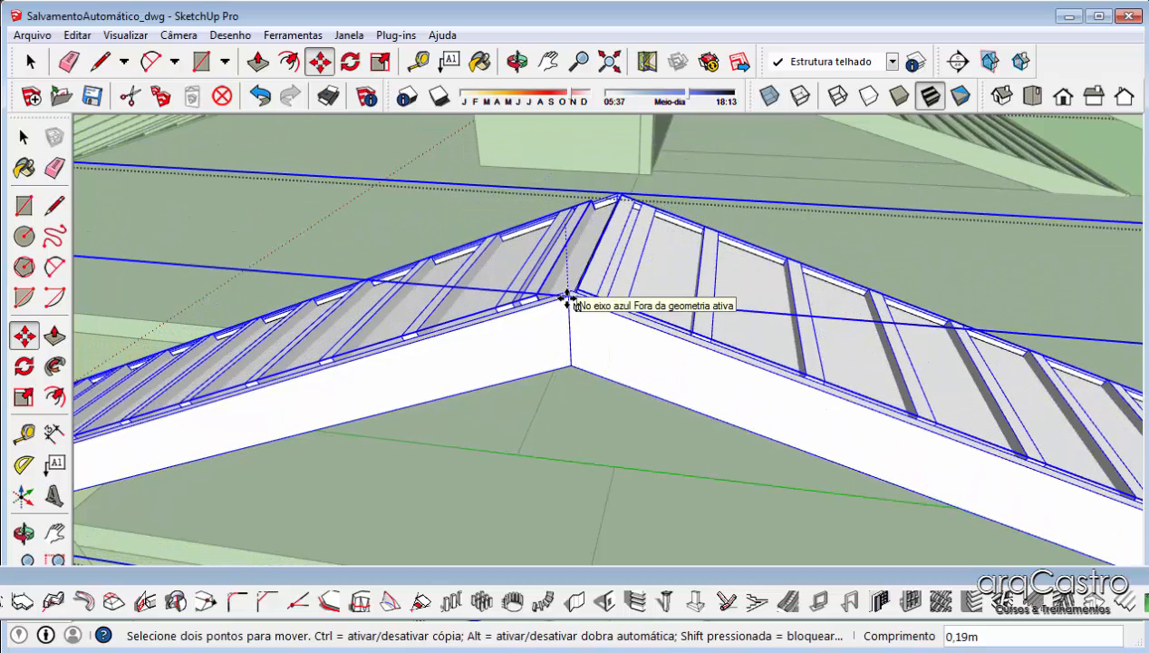
pyautogui.click(569, 301)
pyautogui.press('space')
pyautogui.moveTo(569, 301)
pyautogui.mouseDown(button='middle')
pyautogui.moveTo(571, 329)
pyautogui.moveTo(610, 301)
pyautogui.moveTo(541, 304)
pyautogui.moveTo(534, 318)
pyautogui.moveTo(436, 223)
pyautogui.moveTo(405, 247)
pyautogui.moveTo(483, 323)
pyautogui.mouseUp(button='middle')
pyautogui.click(489, 441)
pyautogui.click(616, 300)
pyautogui.scroll(-6, 483, 318)
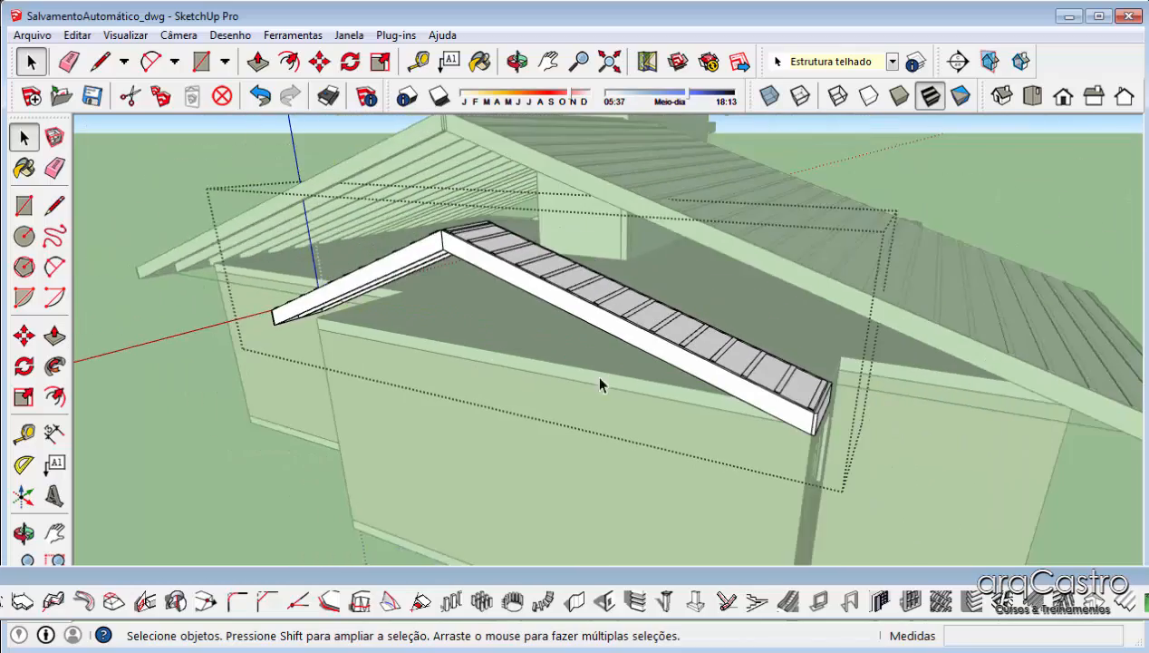
pyautogui.click(971, 198)
# Examine the finished roof structure from beneath the eaves and from above, checking the small gable and the main roof slopes
pyautogui.moveTo(966, 231); pyautogui.dragTo(543, 227, button='middle')
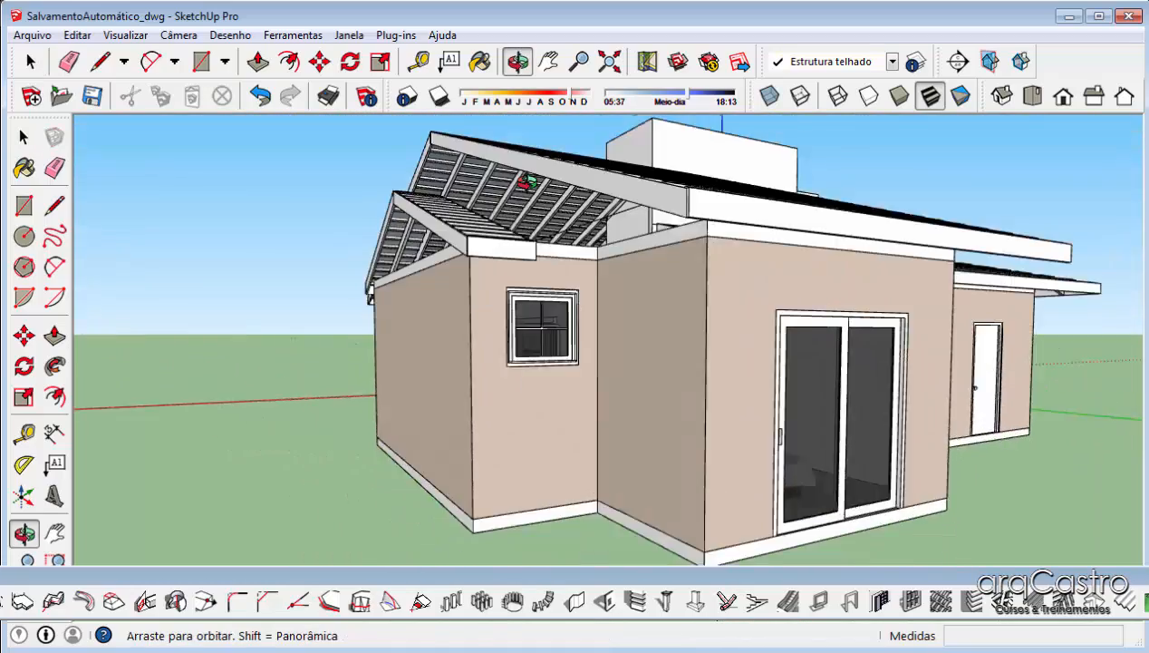
pyautogui.scroll(6, 384, 210)
pyautogui.scroll(6, 384, 210)
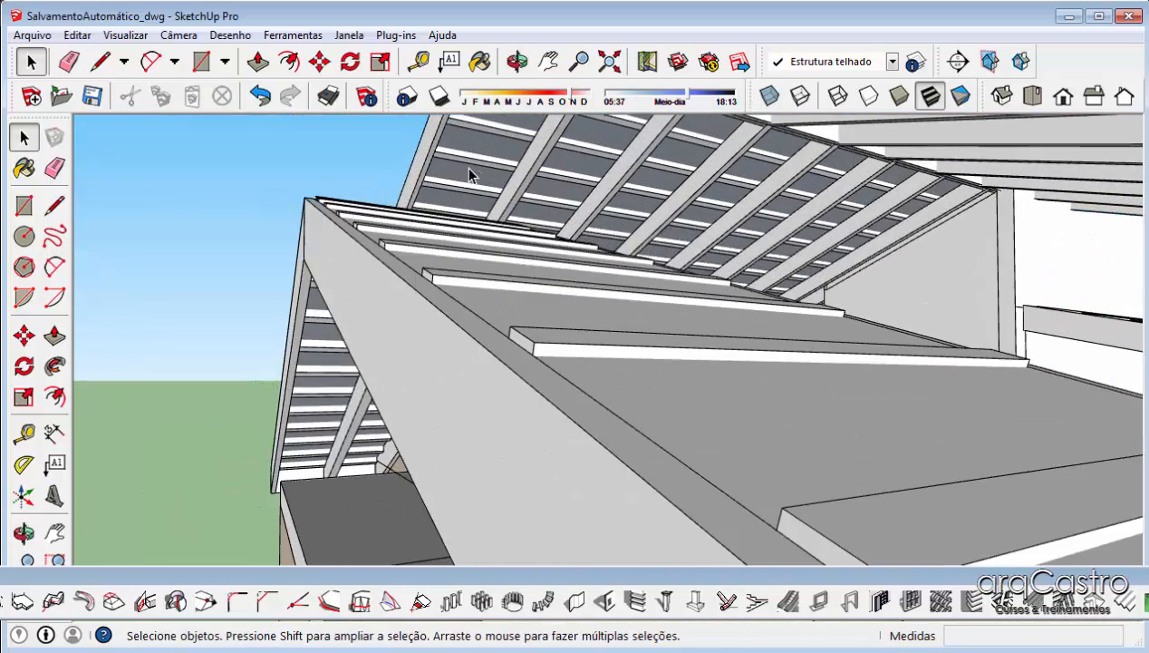
pyautogui.moveTo(485, 156); pyautogui.dragTo(769, 318, button='middle')
pyautogui.scroll(3, 599, 155)
pyautogui.scroll(-5, 880, 398)
pyautogui.moveTo(865, 398); pyautogui.dragTo(565, 359, button='middle')
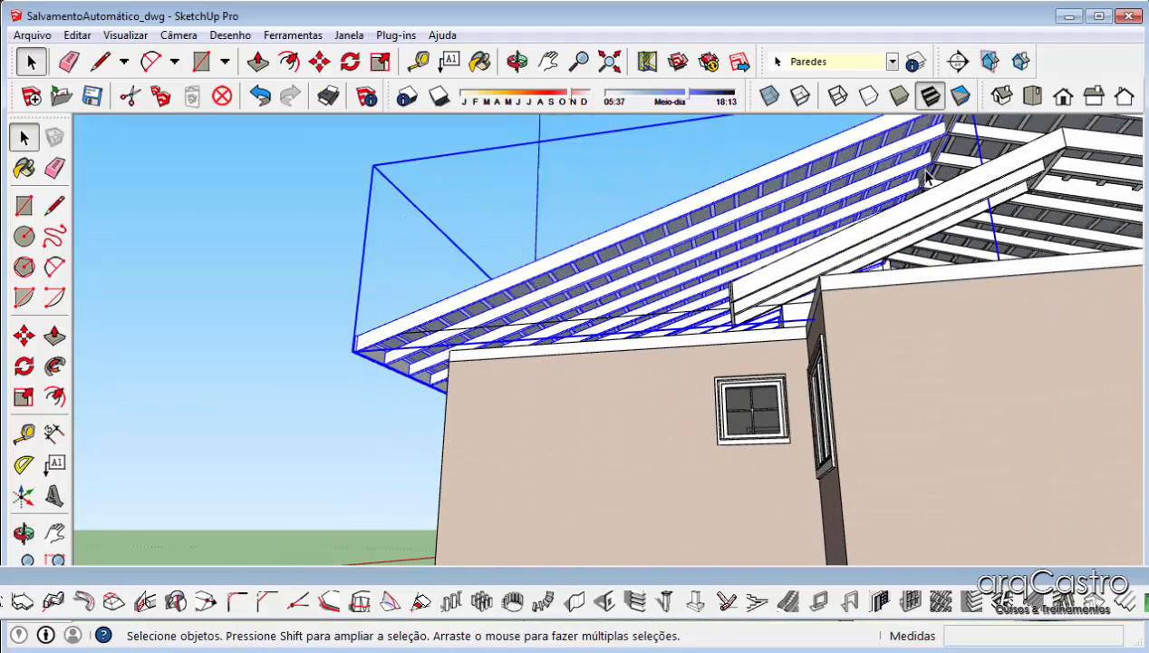
pyautogui.moveTo(668, 352); pyautogui.dragTo(587, 441, button='middle')
pyautogui.scroll(-1, 588, 441)
pyautogui.click(485, 274)
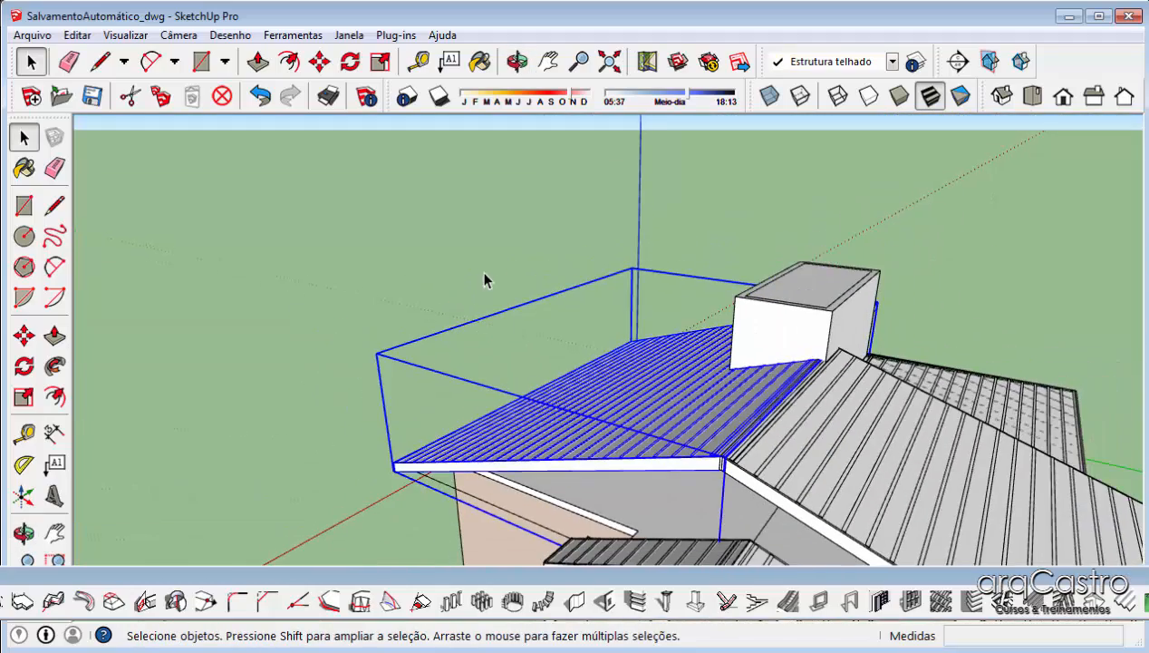
pyautogui.scroll(-1, 507, 277)
pyautogui.moveTo(812, 491); pyautogui.dragTo(405, 374, button='middle')
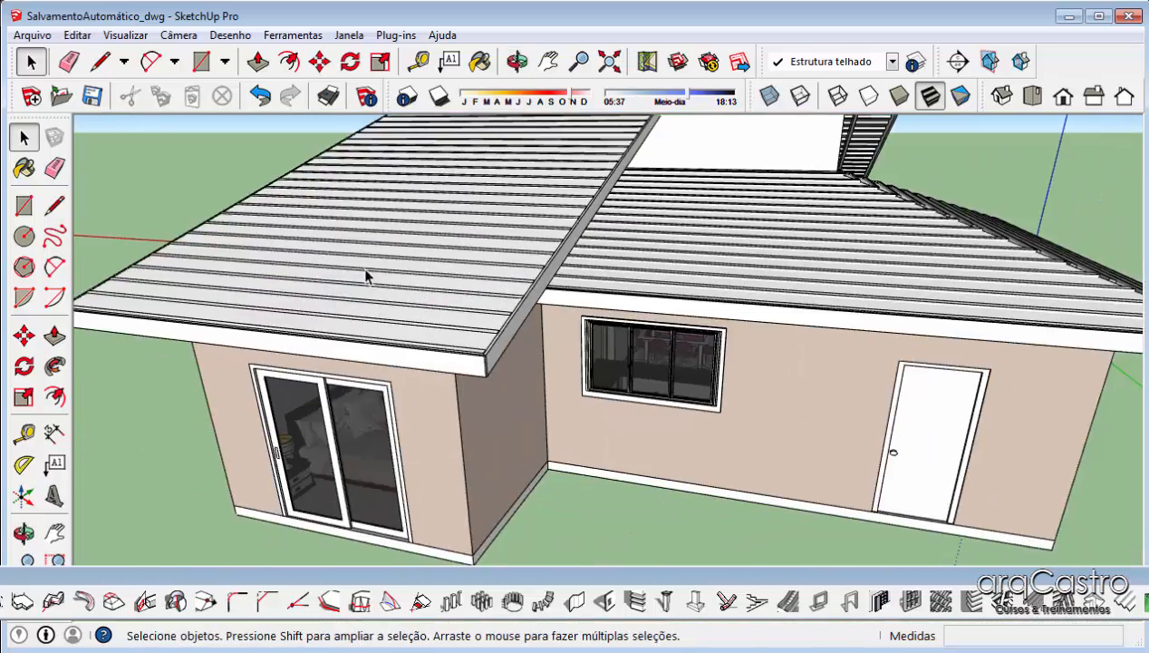
pyautogui.scroll(6, 367, 275)
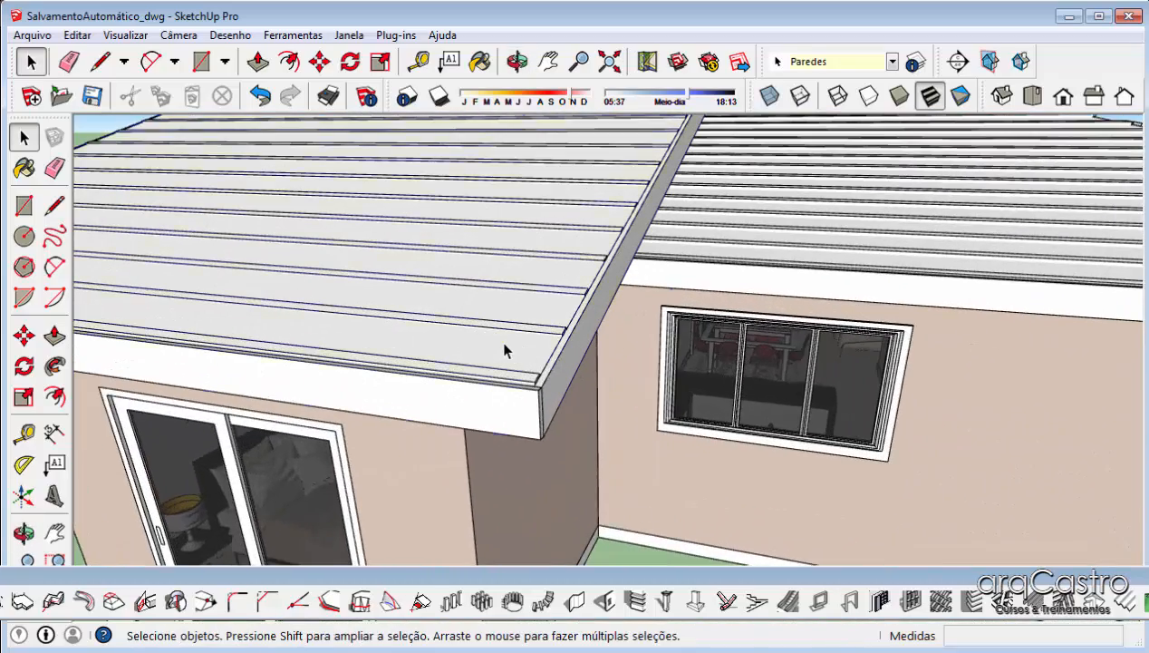
# Delete the main roof's sloping surface above the glazed sliding door, leaving its rafters and battens
pyautogui.scroll(1, 504, 345)
pyautogui.doubleClick(504, 344)
pyautogui.click(498, 347)
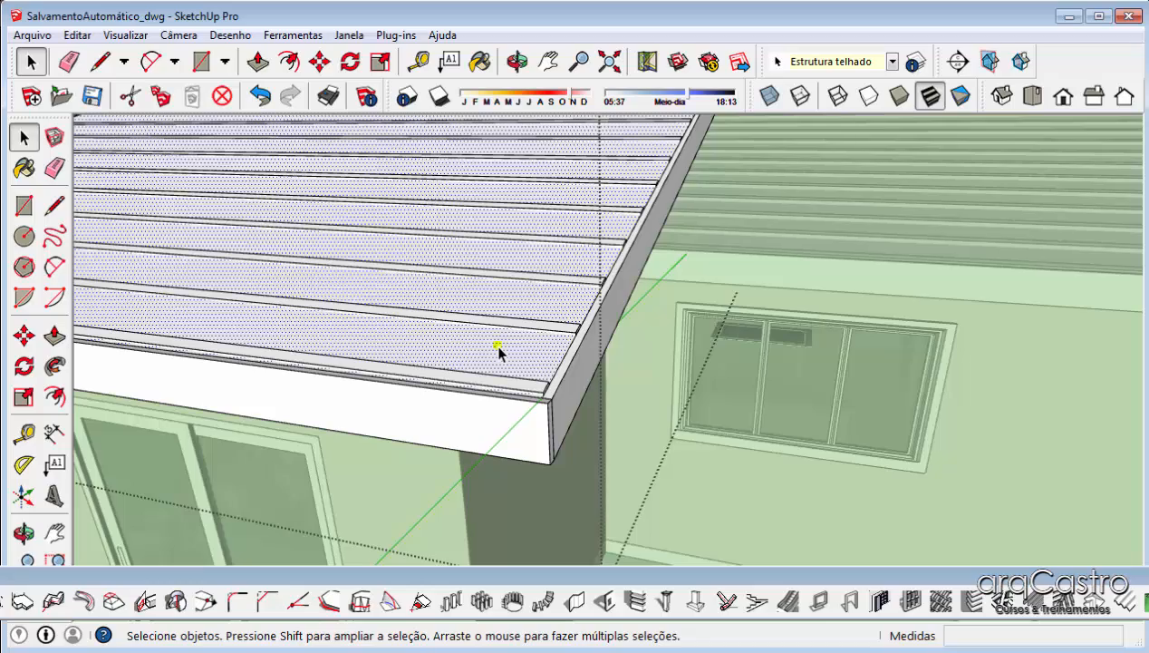
pyautogui.press('Delete')
# Open the hip roof group and delete the sloping face on the side nearest the main roof, above the window
pyautogui.moveTo(673, 354); pyautogui.dragTo(636, 340, button='middle')
pyautogui.scroll(3, 811, 361)
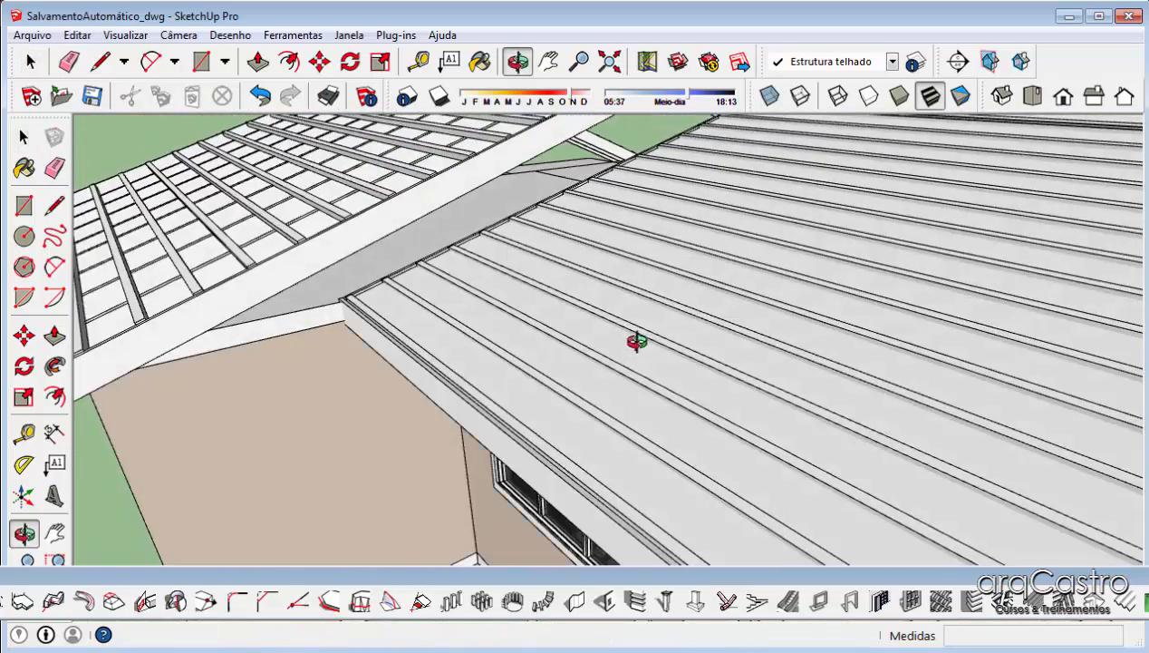
pyautogui.scroll(1, 591, 389)
pyautogui.doubleClick(585, 392)
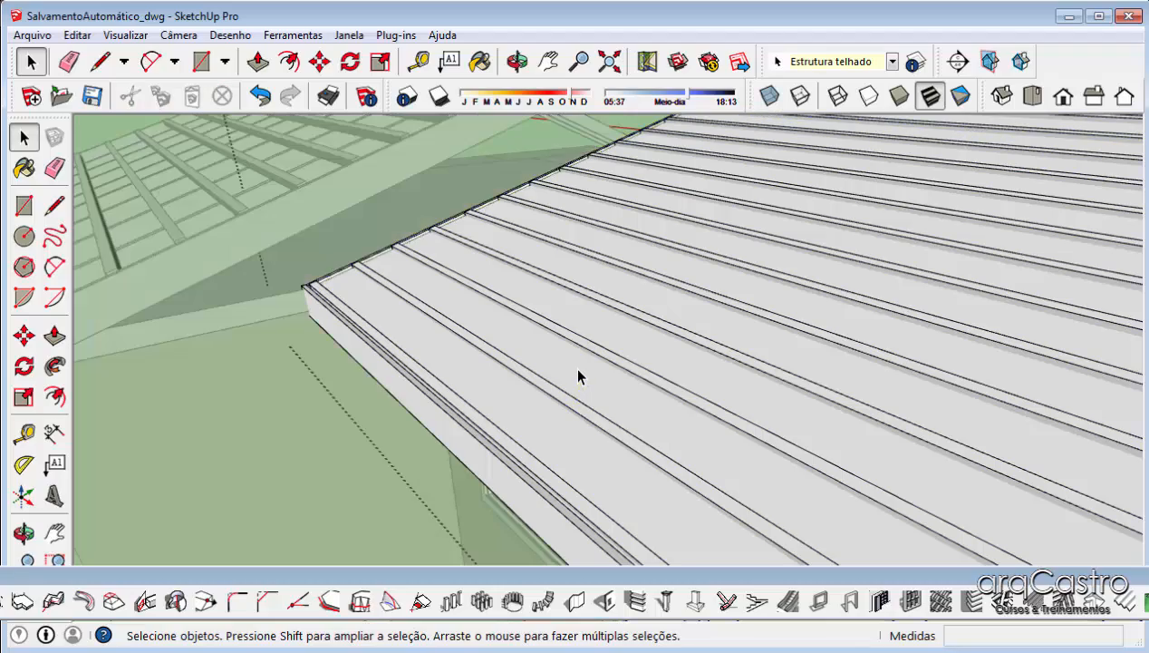
pyautogui.click(579, 376)
pyautogui.press('Delete')
# Delete the remaining two sloping faces of the hip roof, keeping its battens and rafters
pyautogui.scroll(-5, 578, 370)
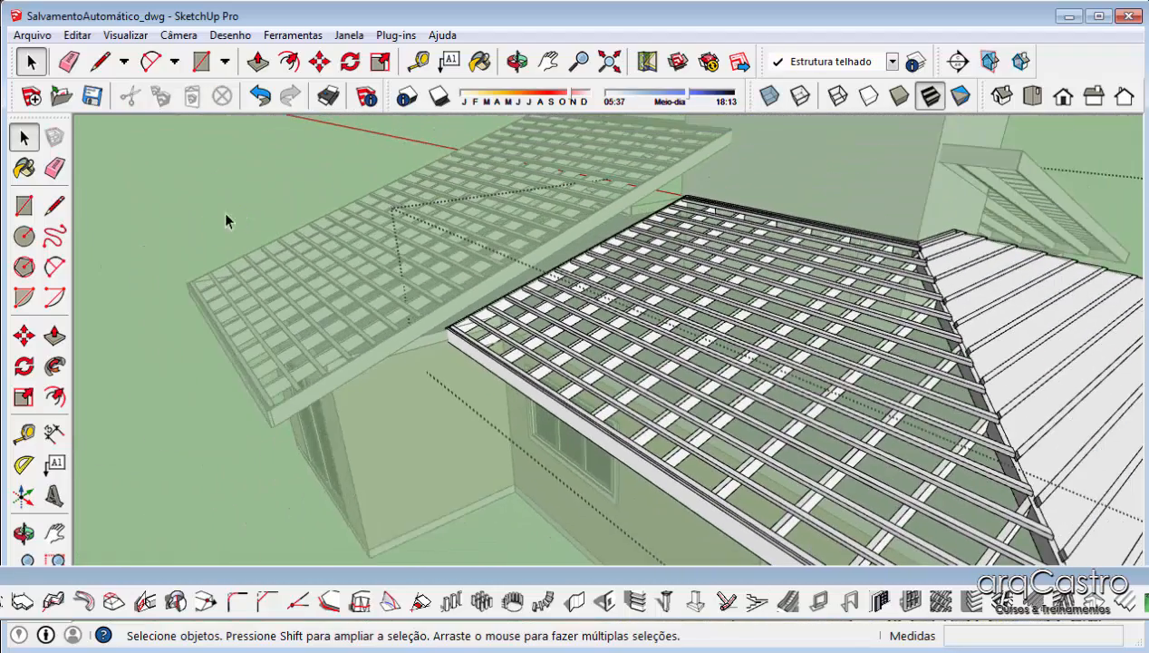
pyautogui.moveTo(227, 220); pyautogui.dragTo(816, 377, button='middle')
pyautogui.scroll(5, 702, 392)
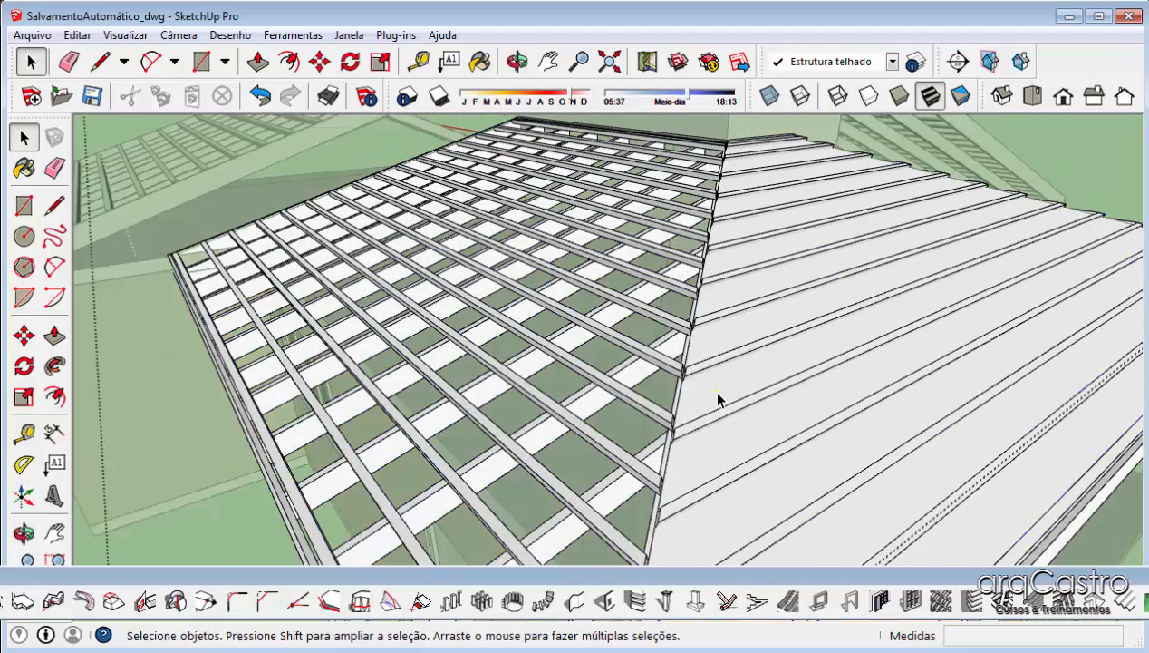
pyautogui.click(718, 399)
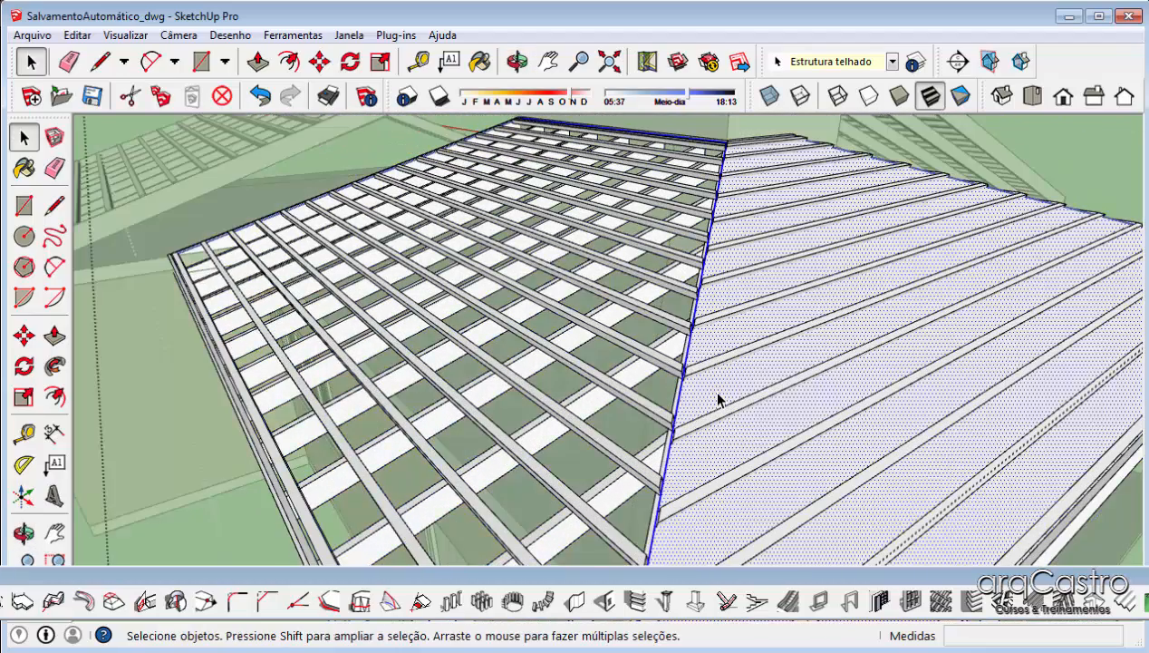
pyautogui.press('Delete')
pyautogui.scroll(-3, 718, 398)
pyautogui.moveTo(718, 399); pyautogui.dragTo(1037, 341, button='middle')
pyautogui.scroll(2, 961, 381)
pyautogui.click(862, 449)
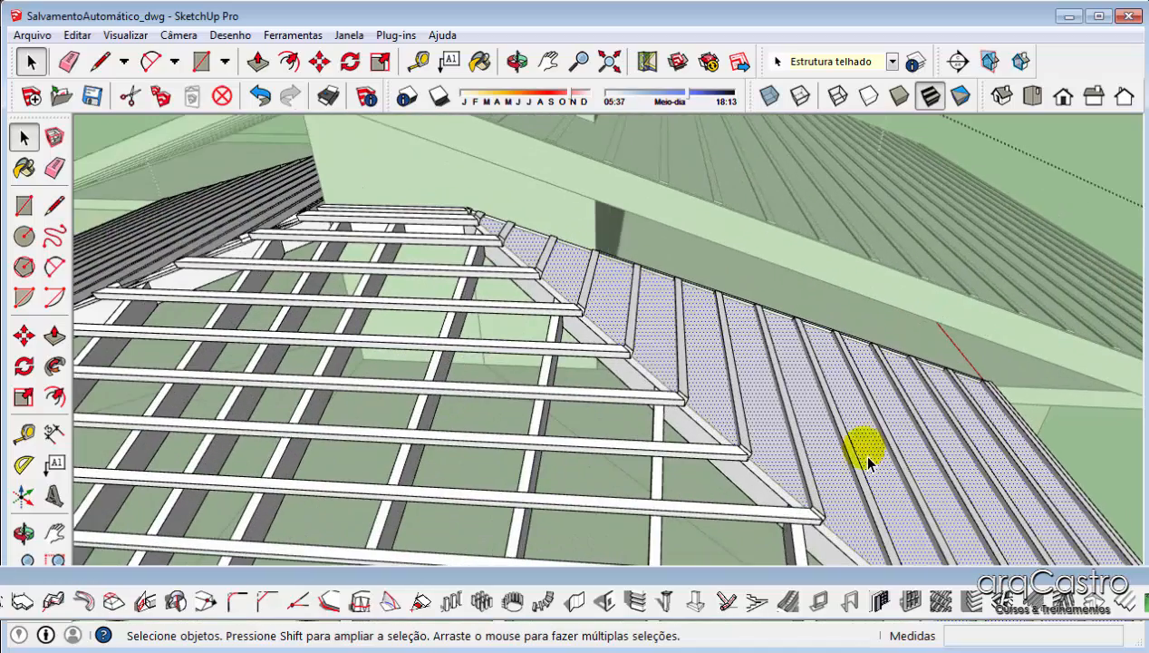
pyautogui.press('Delete')
# Check the hip roof from beneath the eaves and undo the latest deletions of its sloping faces
pyautogui.moveTo(860, 451); pyautogui.dragTo(849, 275, button='middle')
pyautogui.scroll(-3, 1131, 200)
pyautogui.hotkey('ctrl', 'z')
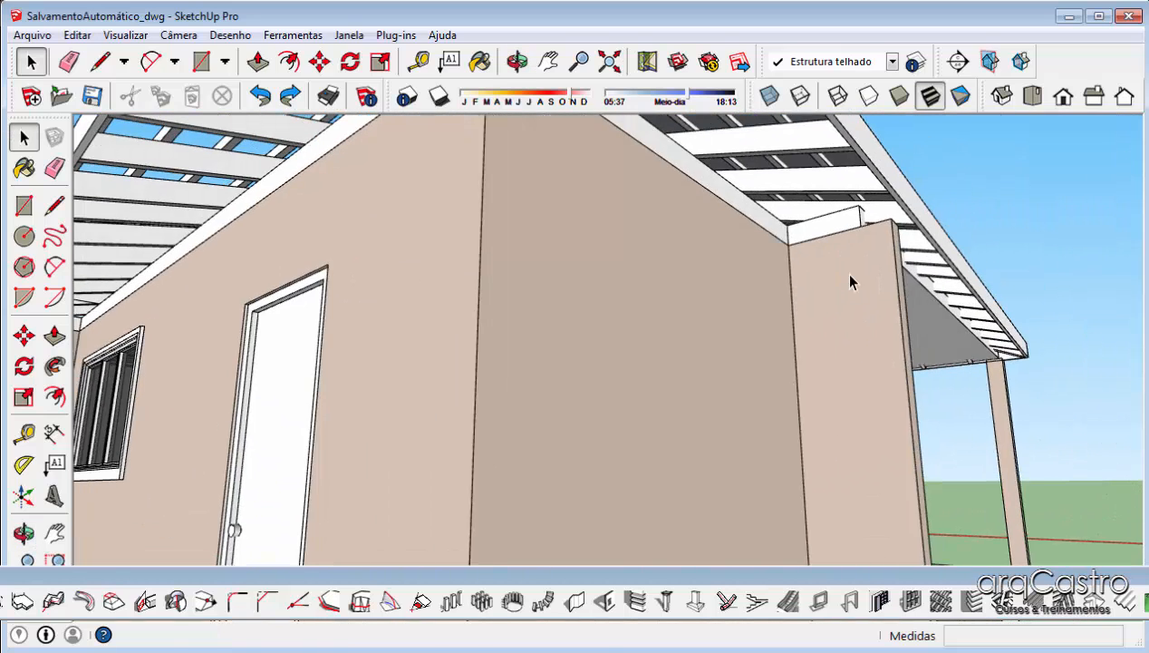
pyautogui.hotkey('ctrl', 'z')
# Push/pull the underside of a hip roof slope down by 0.06 m and leave the roof group
pyautogui.scroll(3, 788, 172)
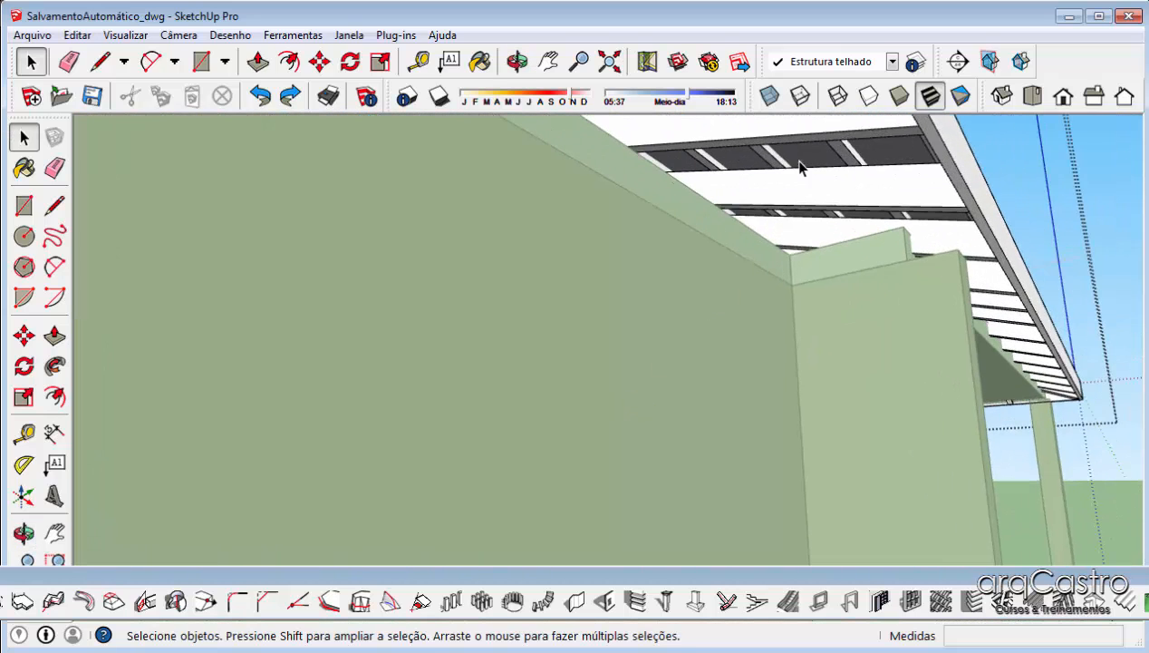
pyautogui.moveTo(807, 171); pyautogui.dragTo(880, 121, button='middle')
pyautogui.press('p')
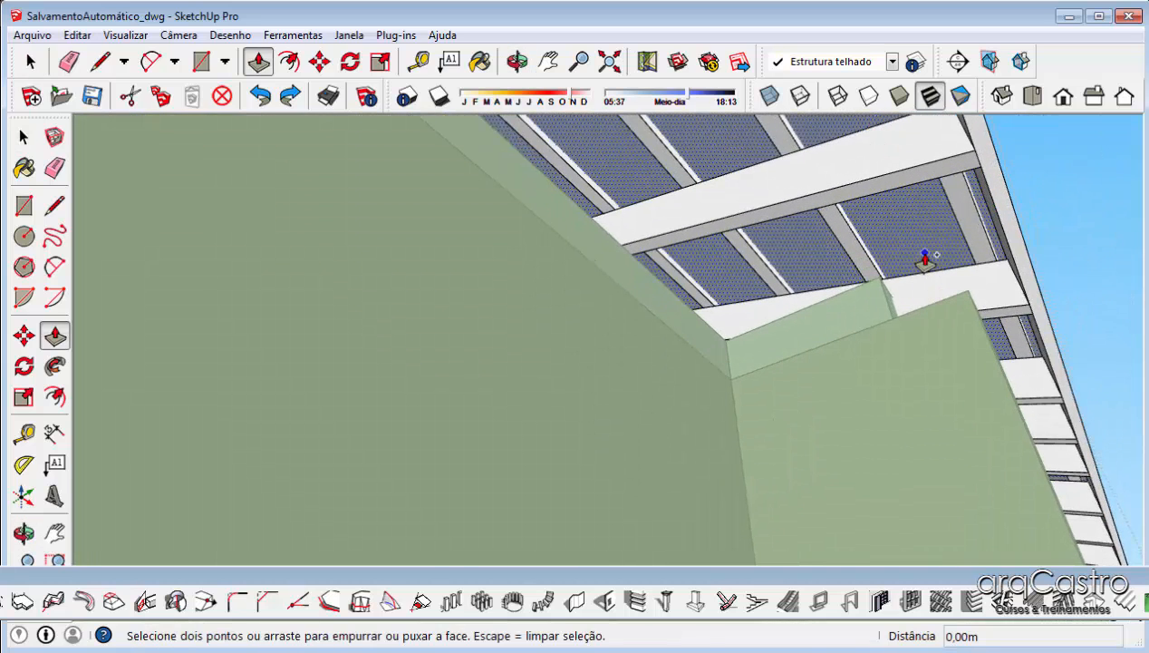
pyautogui.click(925, 255)
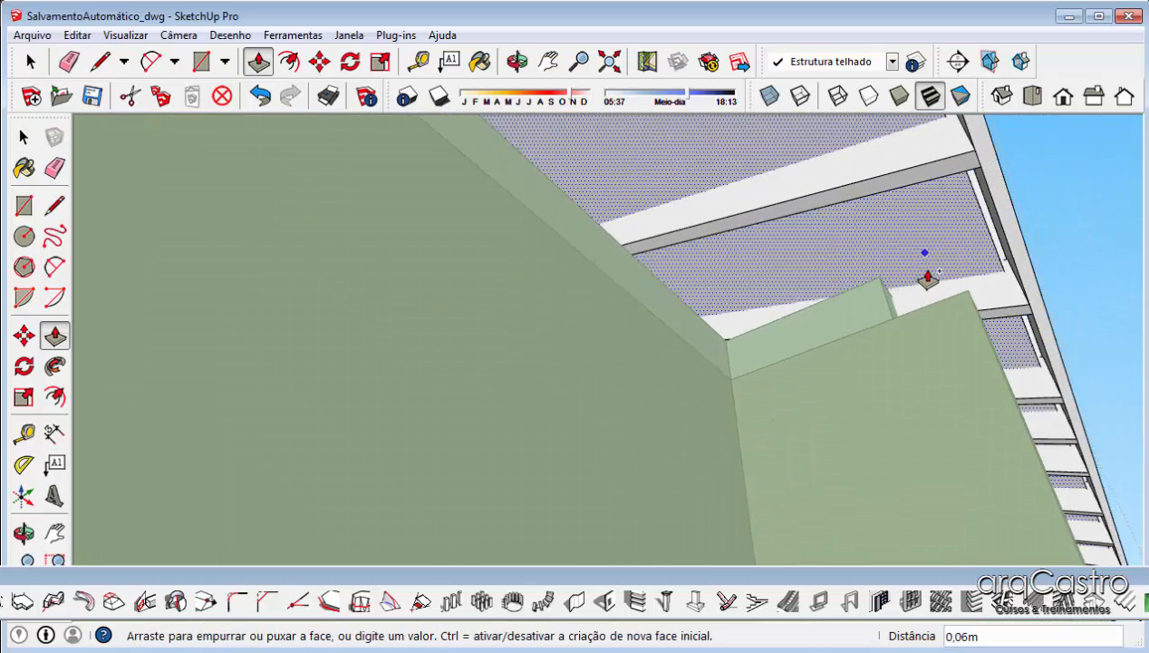
pyautogui.click(927, 274)
pyautogui.scroll(-4, 928, 275)
pyautogui.press('space')
pyautogui.click(1058, 216)
# Examine the hip and main roofs from above and around the house, checking the surfaces, battens and eaves
pyautogui.scroll(-1, 1059, 217)
pyautogui.moveTo(936, 270); pyautogui.dragTo(680, 318, button='middle')
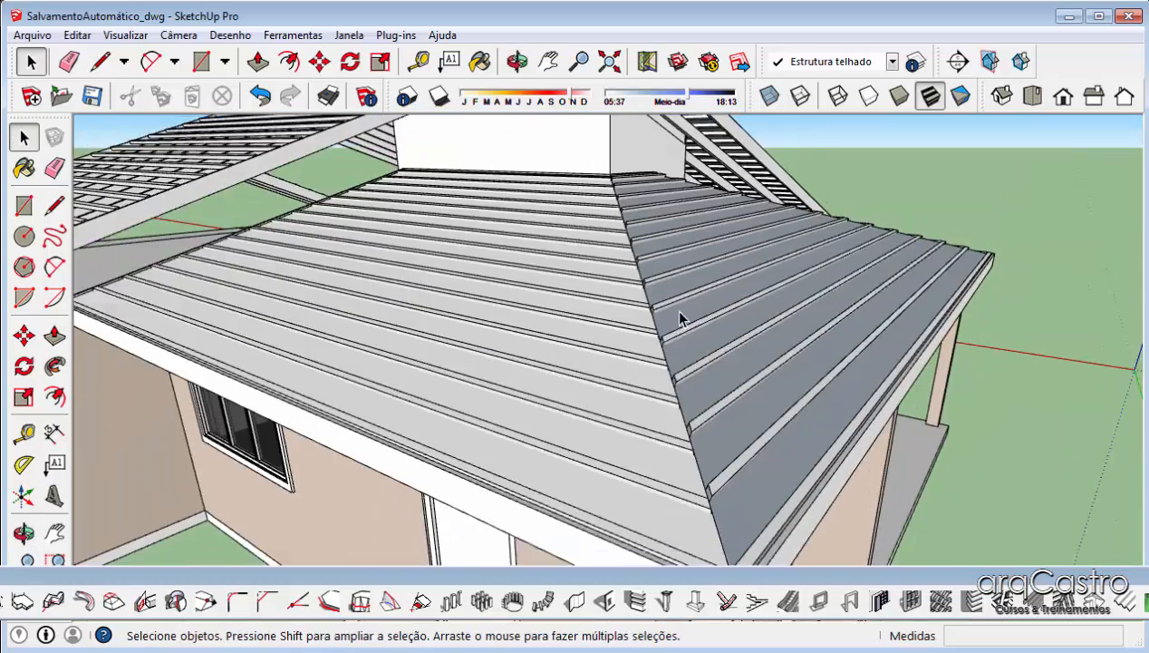
pyautogui.scroll(-2, 682, 320)
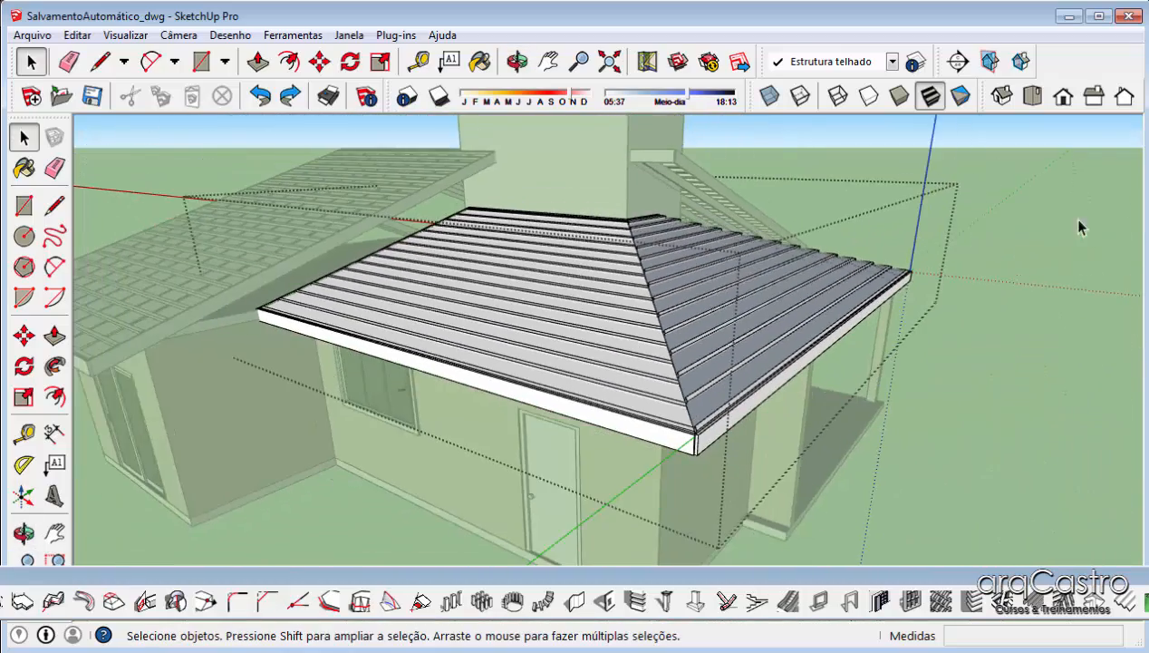
pyautogui.moveTo(1023, 235); pyautogui.dragTo(598, 361, button='middle')
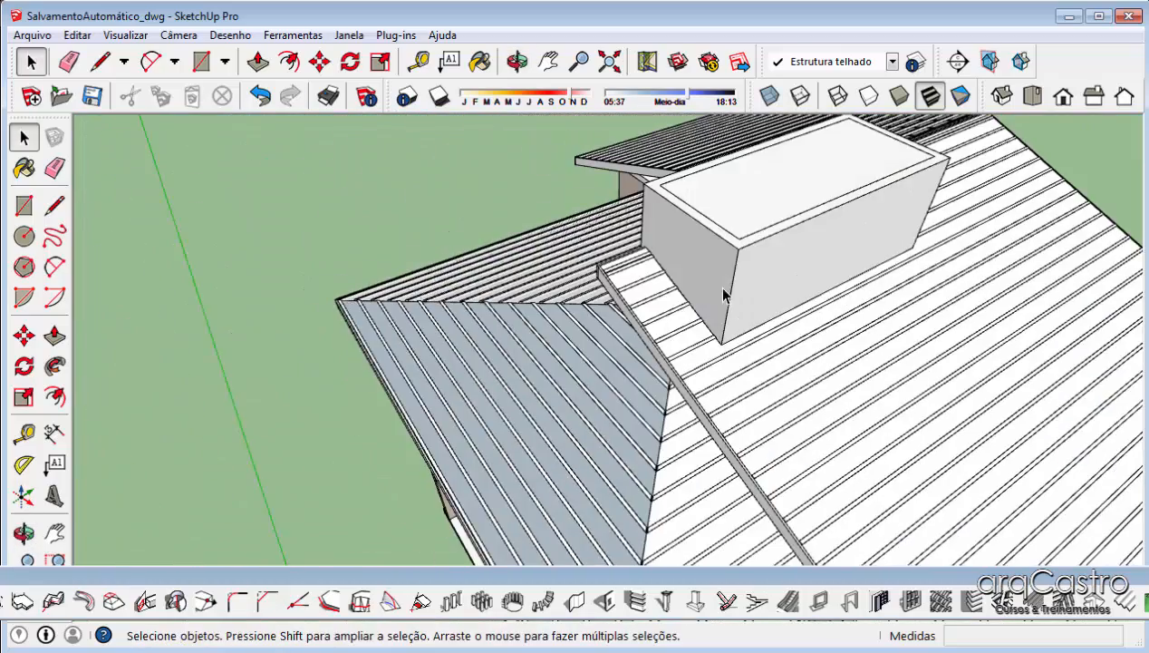
pyautogui.moveTo(816, 349); pyautogui.dragTo(531, 340, button='middle')
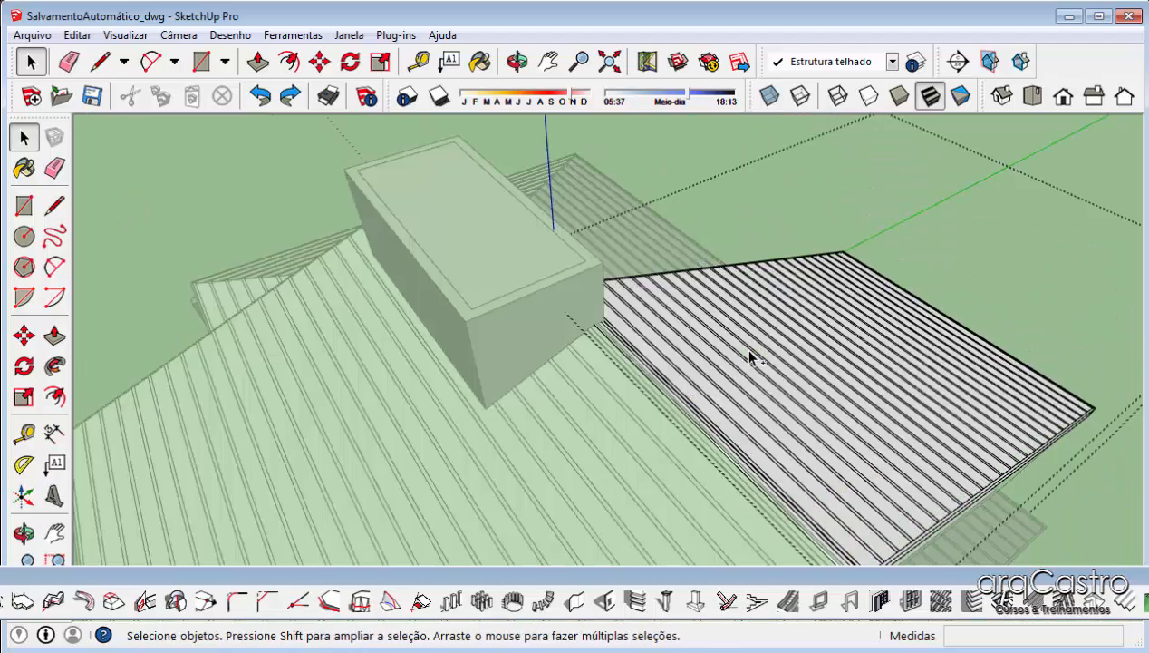
pyautogui.moveTo(741, 346); pyautogui.dragTo(966, 446, button='middle')
pyautogui.click(967, 436)
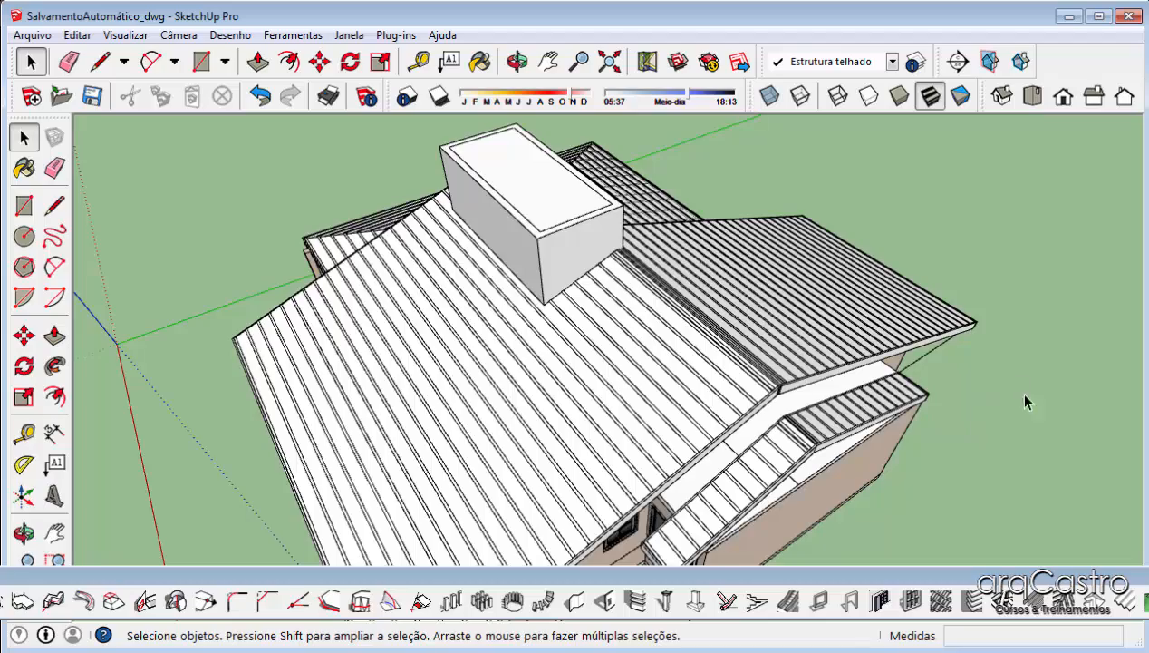
pyautogui.moveTo(1025, 401); pyautogui.dragTo(128, 288, button='middle')
pyautogui.moveTo(827, 334); pyautogui.dragTo(245, 288, button='middle')
pyautogui.scroll(-4, 281, 300)
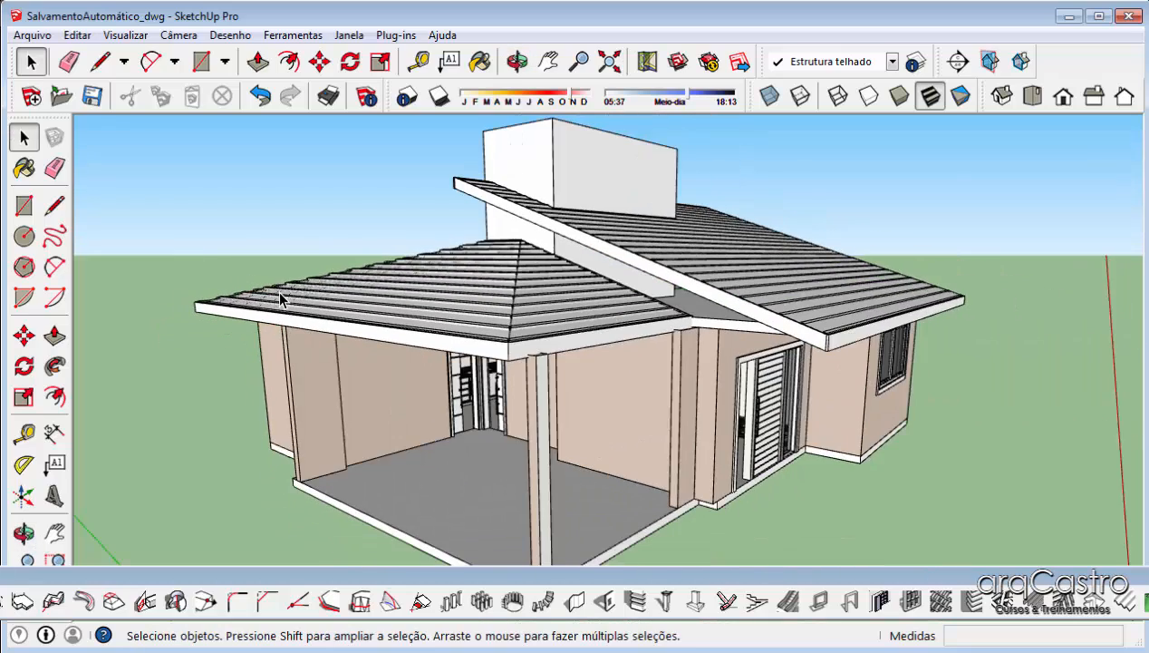
pyautogui.scroll(3, 281, 300)
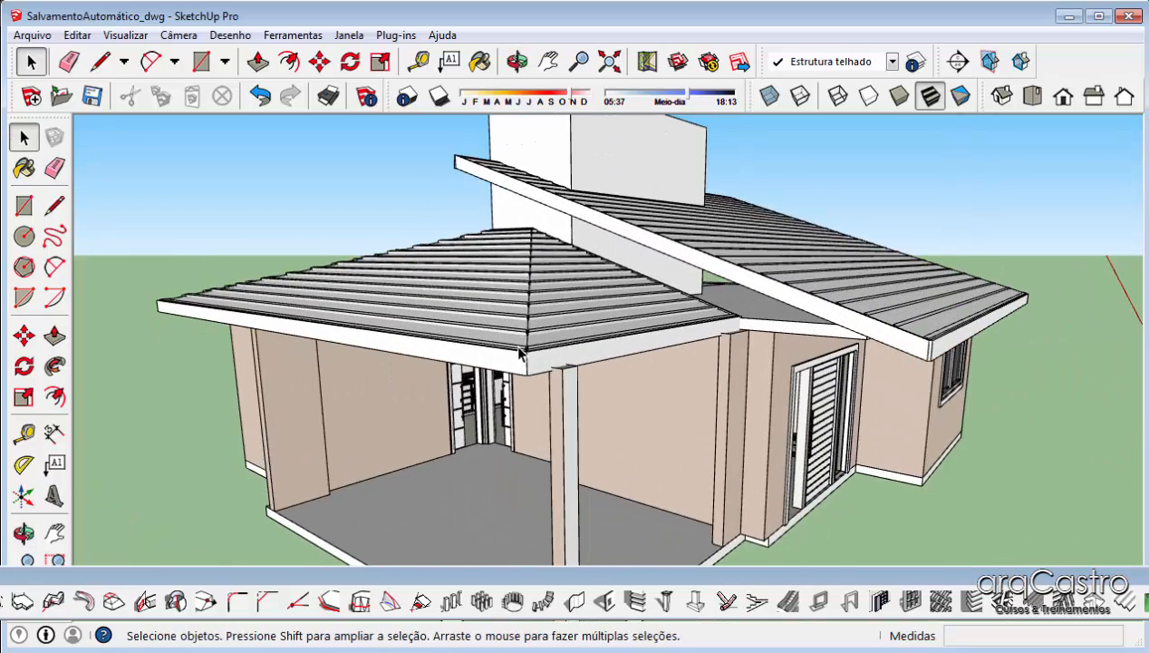
pyautogui.moveTo(734, 337); pyautogui.dragTo(374, 256, button='middle')
pyautogui.scroll(-3, 464, 252)
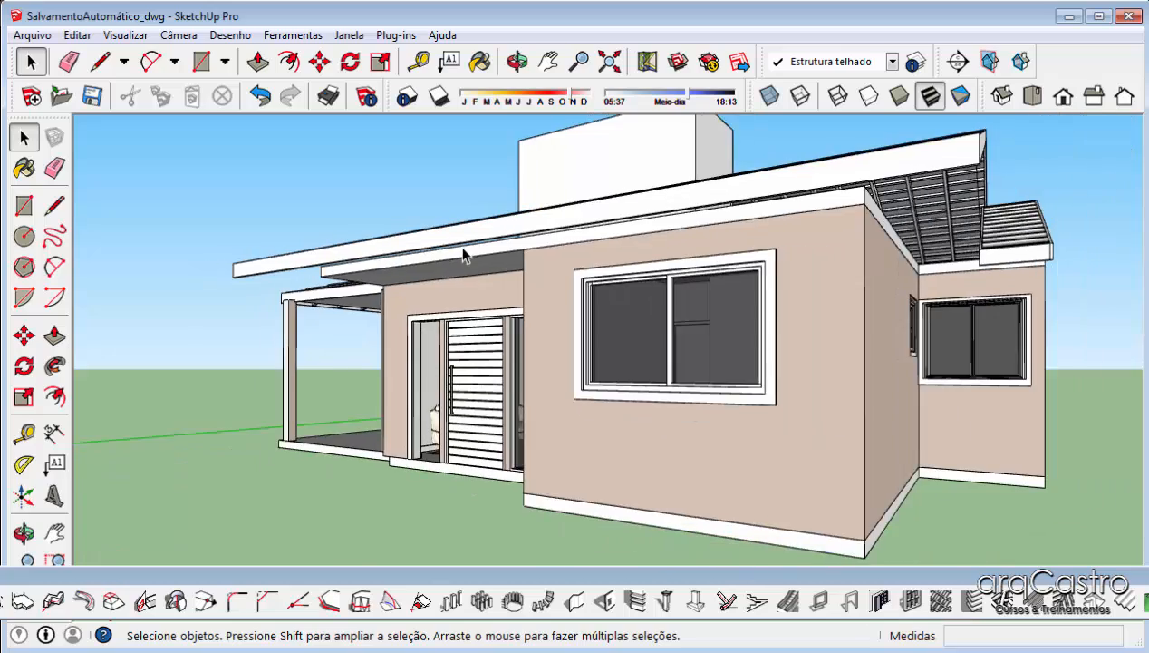
# Erase the stray lines on the slab beneath the main roof's gable overhang
pyautogui.moveTo(753, 218); pyautogui.dragTo(376, 350, button='middle')
pyautogui.press('e')
pyautogui.moveTo(428, 384); pyautogui.dragTo(446, 383)
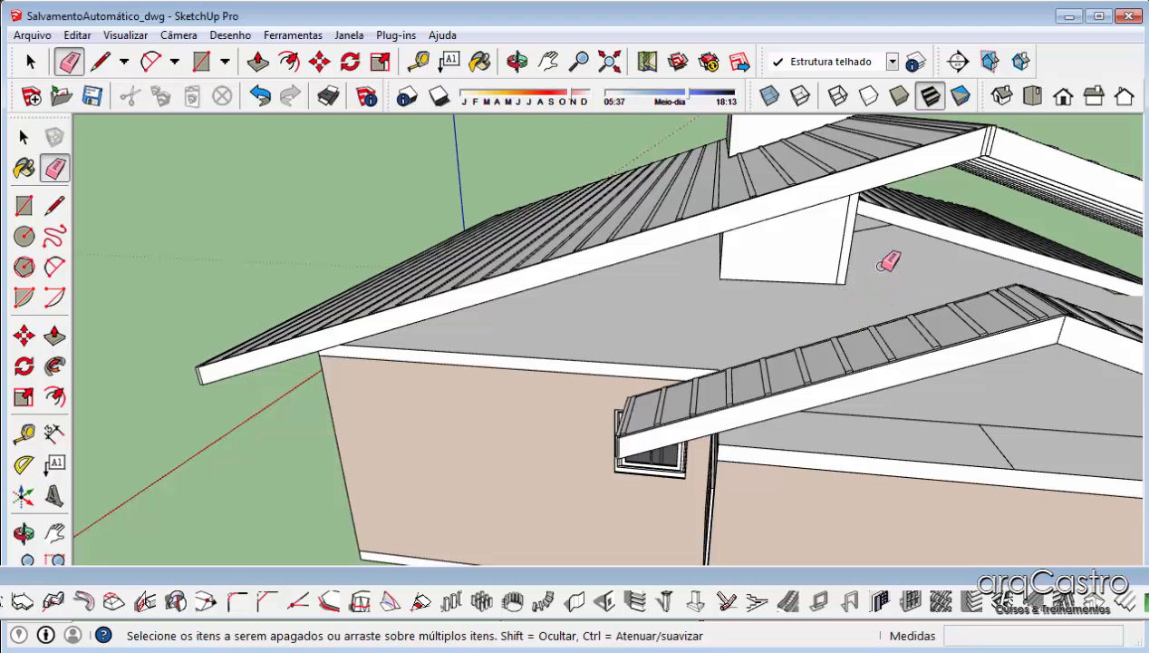
pyautogui.moveTo(888, 262)
pyautogui.mouseDown(button='middle')
pyautogui.moveTo(869, 236)
pyautogui.moveTo(977, 354)
pyautogui.mouseUp(button='middle')
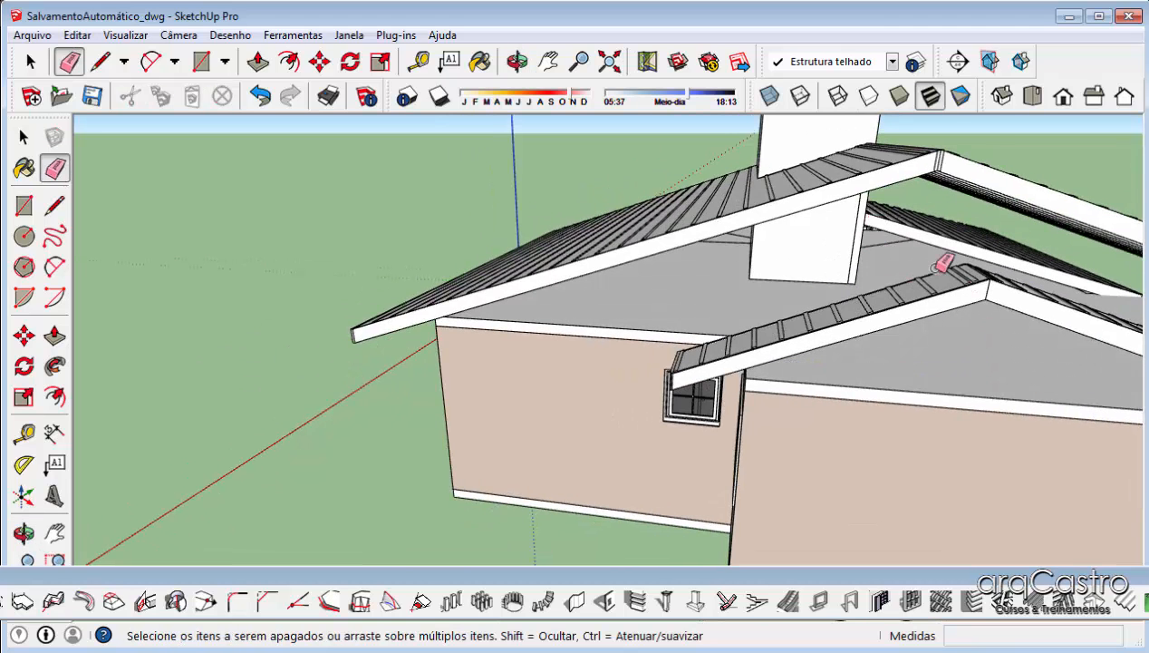
pyautogui.scroll(10, 943, 264)
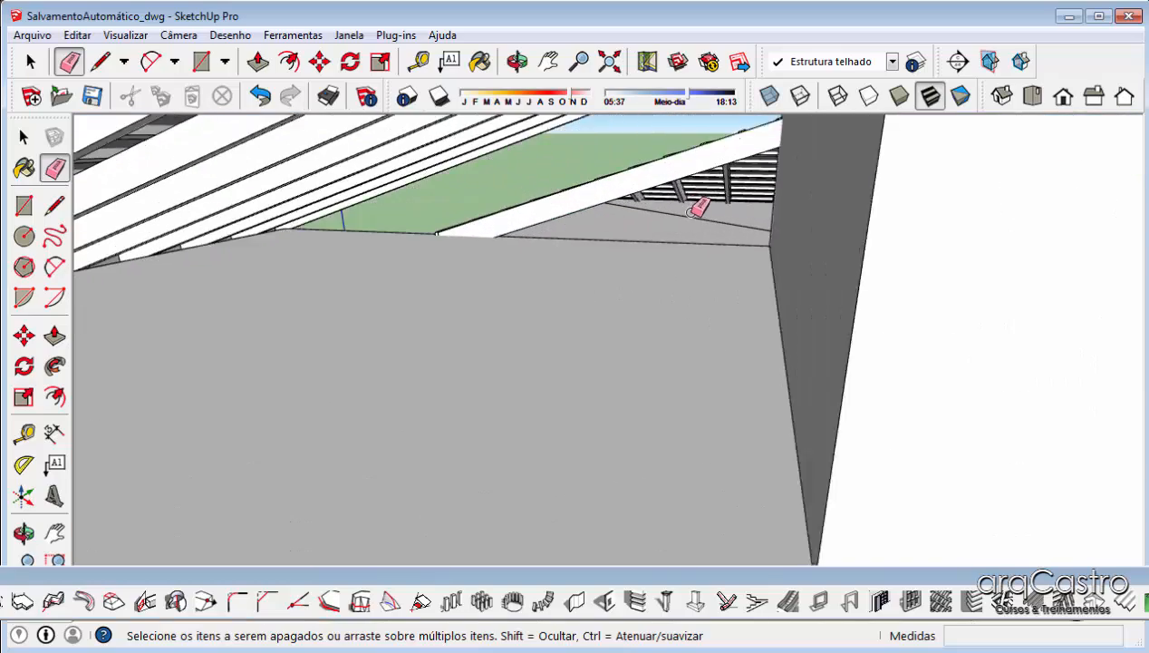
pyautogui.scroll(8, 720, 239)
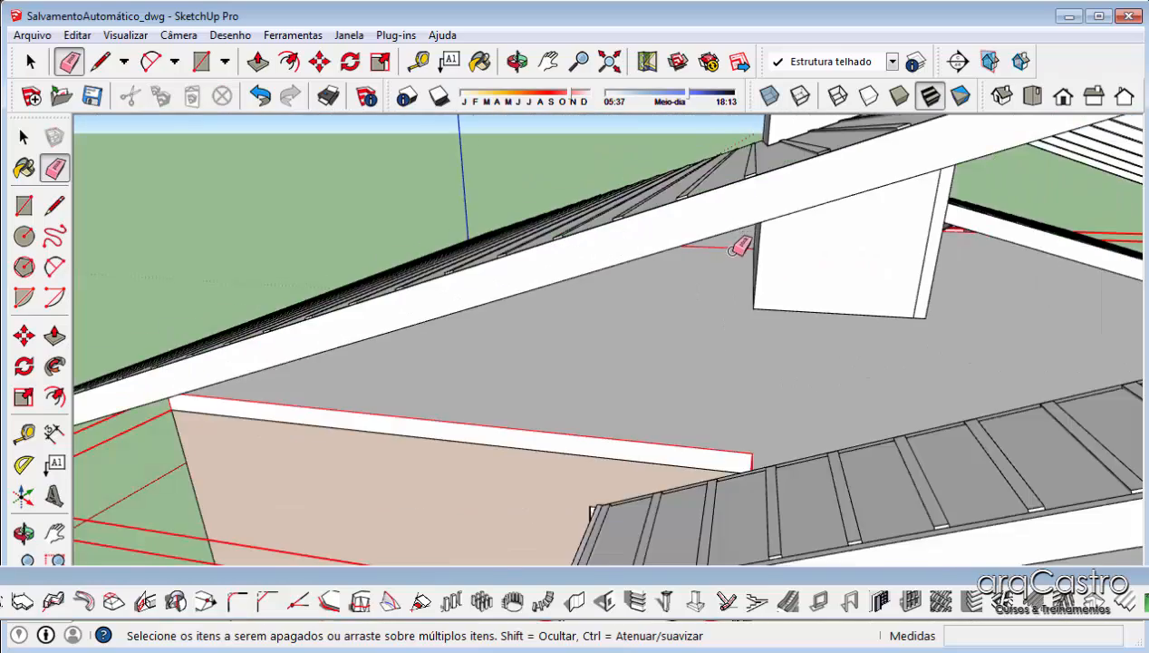
pyautogui.scroll(-6, 741, 246)
pyautogui.moveTo(744, 246); pyautogui.dragTo(585, 316, button='middle')
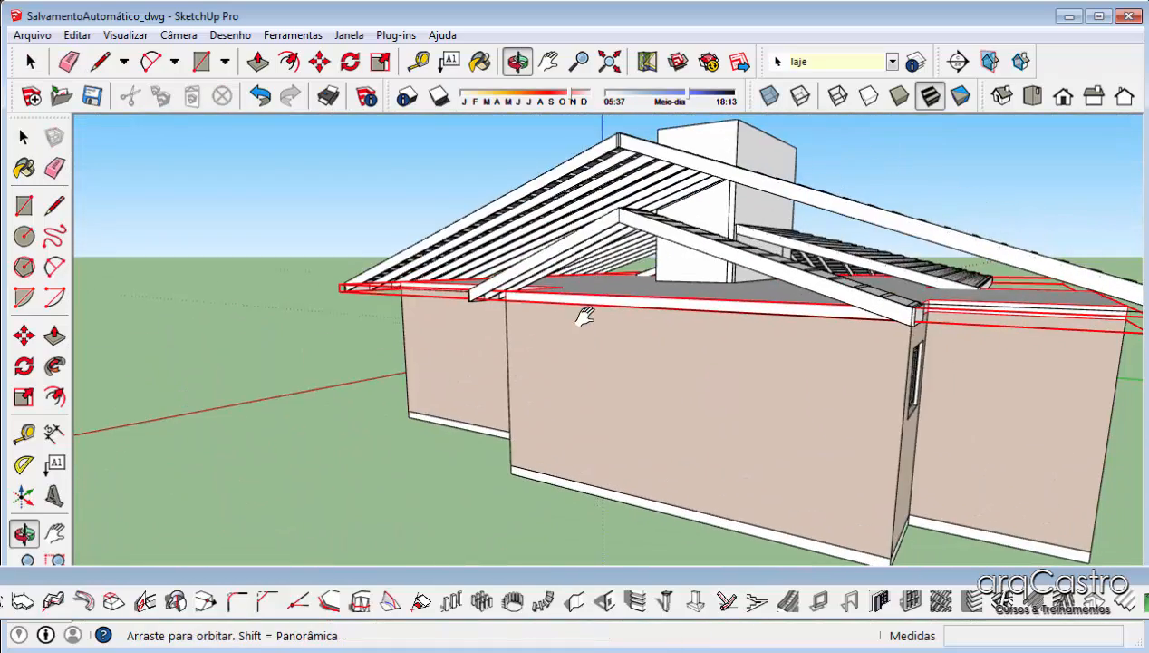
pyautogui.press('space')
# Examine the clay tile rows in the other open model, Projeto taisinho, and close that model without saving
pyautogui.moveTo(371, 644)
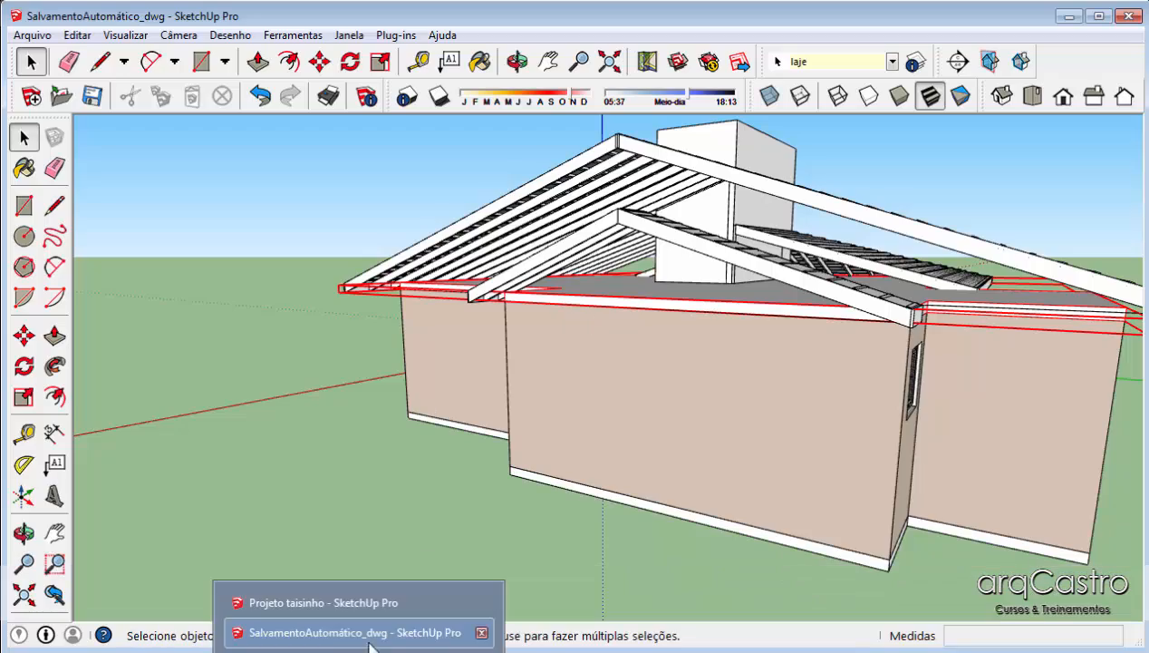
pyautogui.click(372, 600)
pyautogui.moveTo(647, 322); pyautogui.dragTo(977, 289, button='middle')
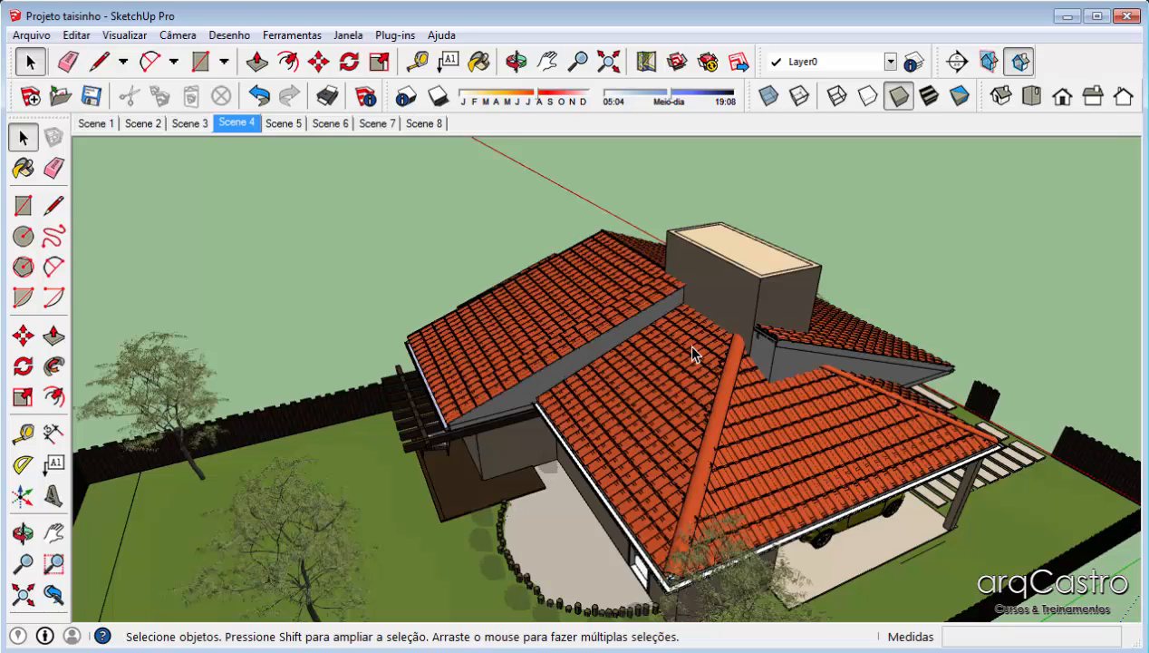
pyautogui.moveTo(795, 402); pyautogui.dragTo(622, 448, button='middle')
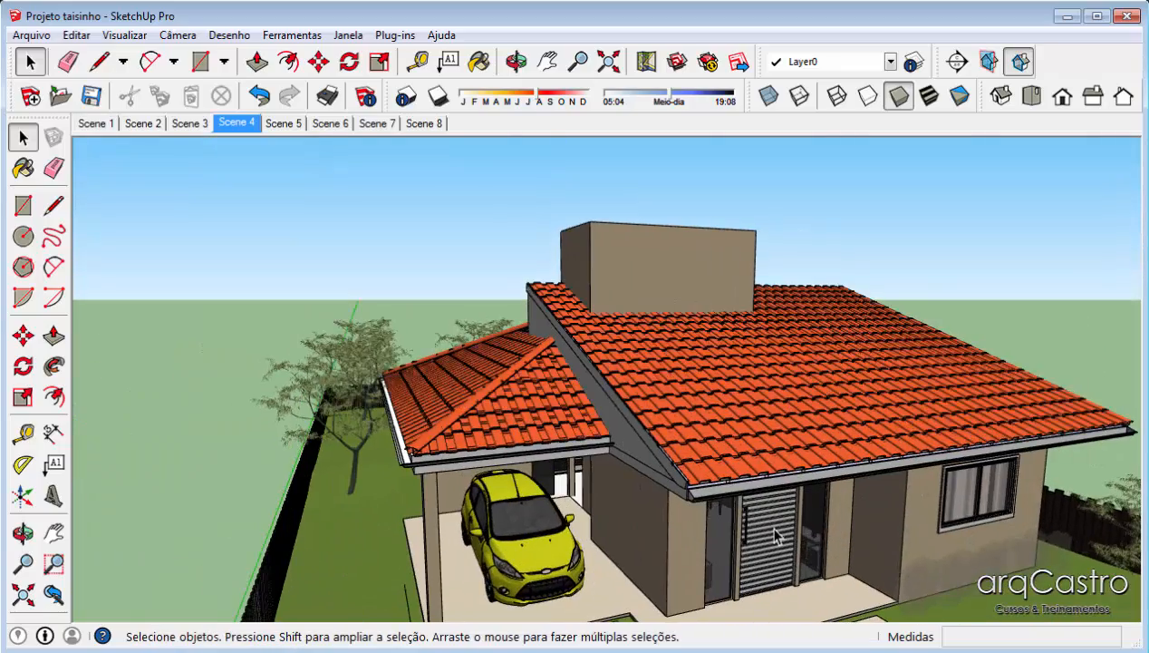
pyautogui.scroll(4, 775, 535)
pyautogui.scroll(2, 632, 420)
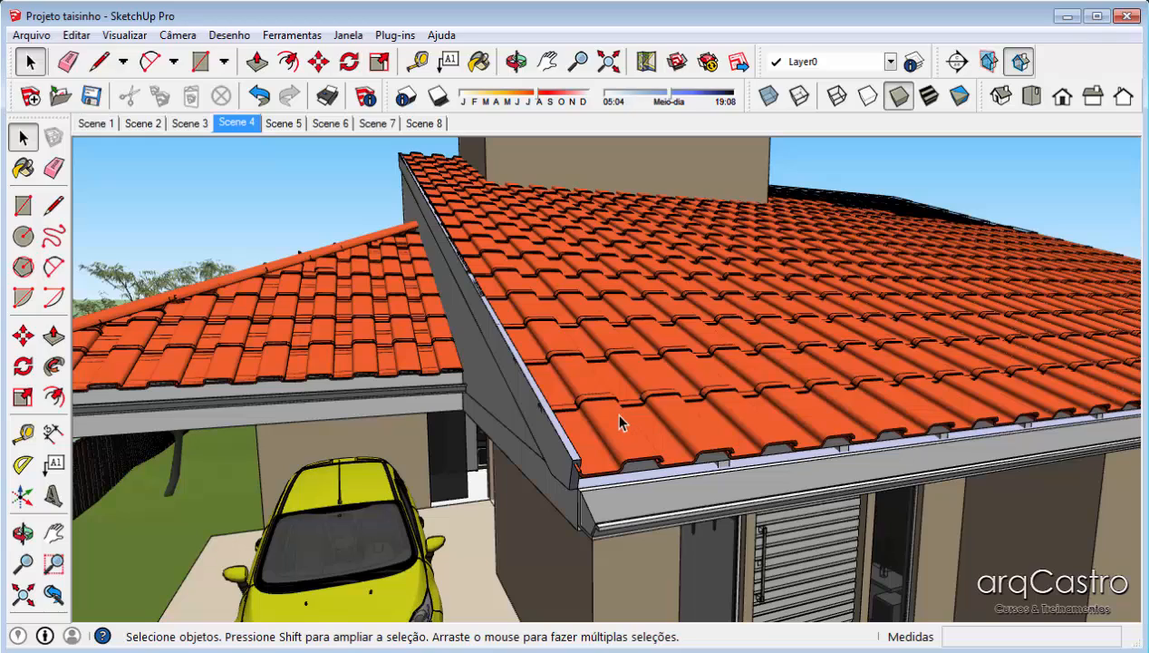
pyautogui.click(617, 423)
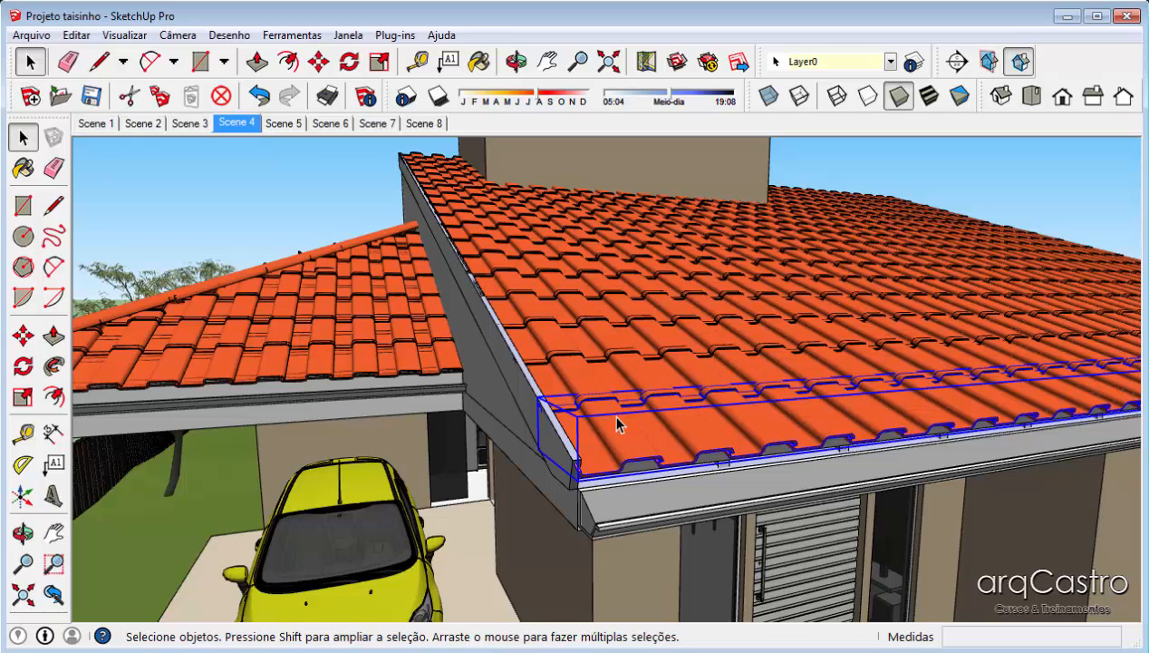
pyautogui.moveTo(617, 423); pyautogui.dragTo(351, 451, button='middle')
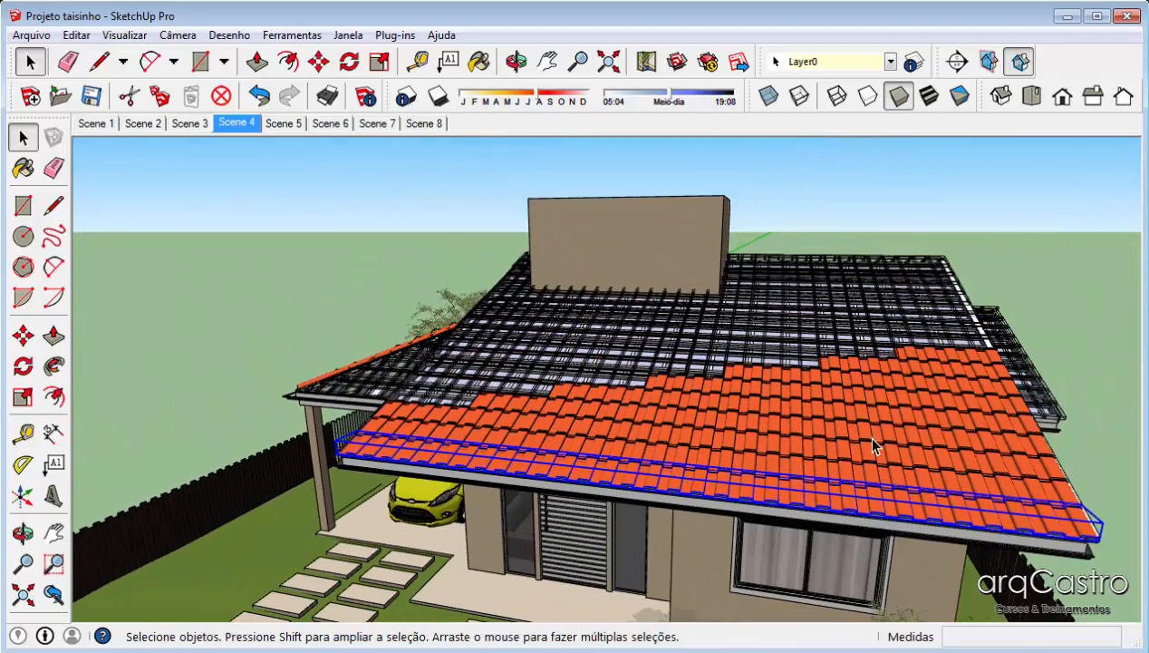
pyautogui.click(1126, 16)
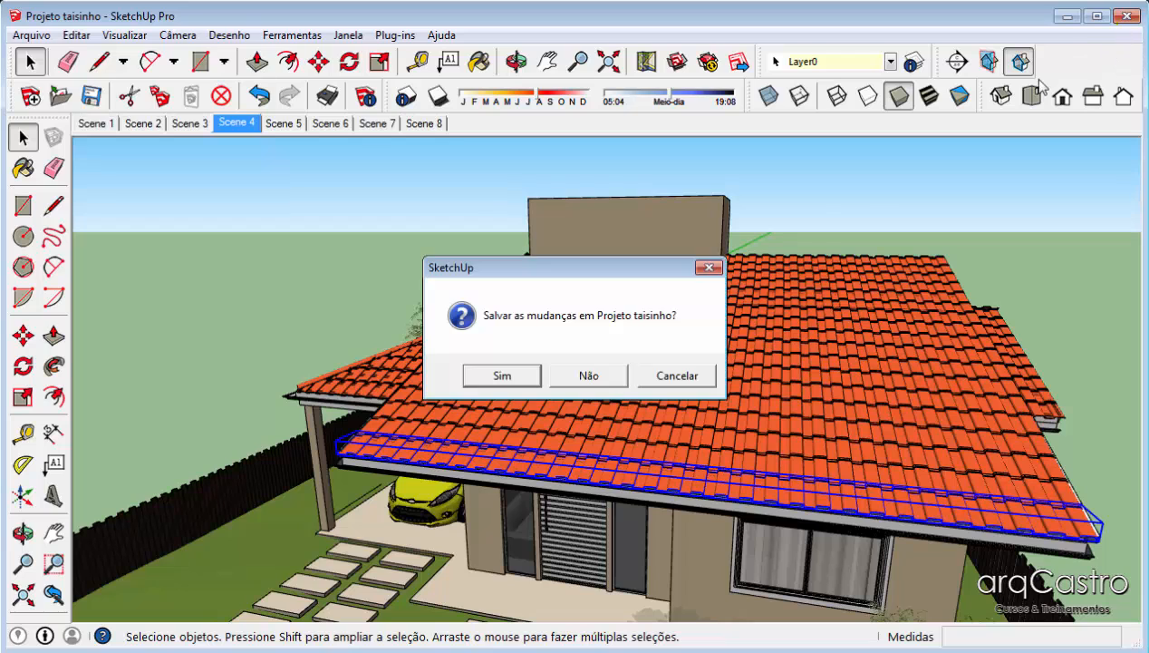
pyautogui.click(590, 375)
# Clear the selection of the slab and examine the main and small gable ends, focusing on the gap above the walls
pyautogui.moveTo(647, 367); pyautogui.dragTo(545, 446, button='middle')
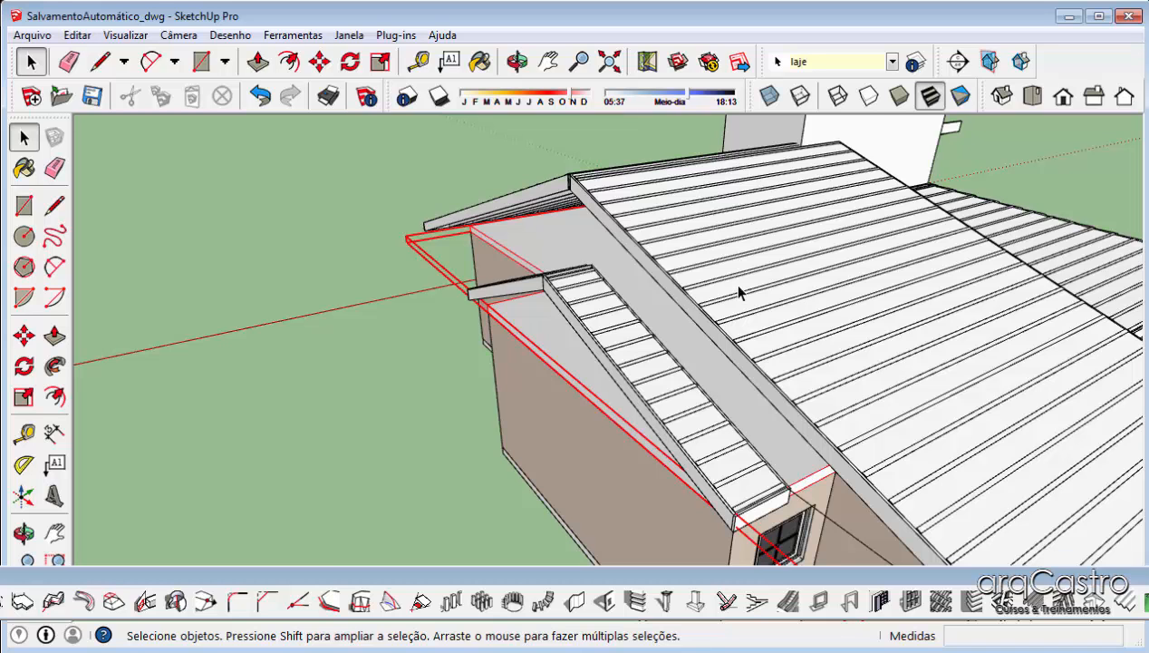
pyautogui.scroll(-3, 559, 302)
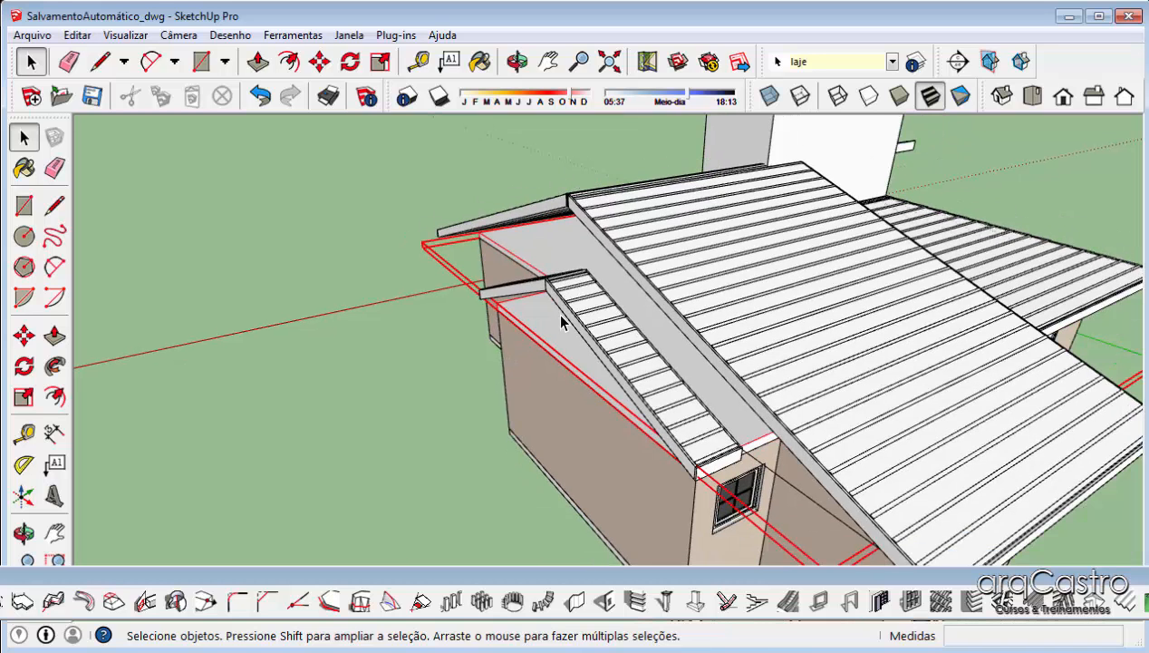
pyautogui.moveTo(596, 420); pyautogui.dragTo(875, 470, button='middle')
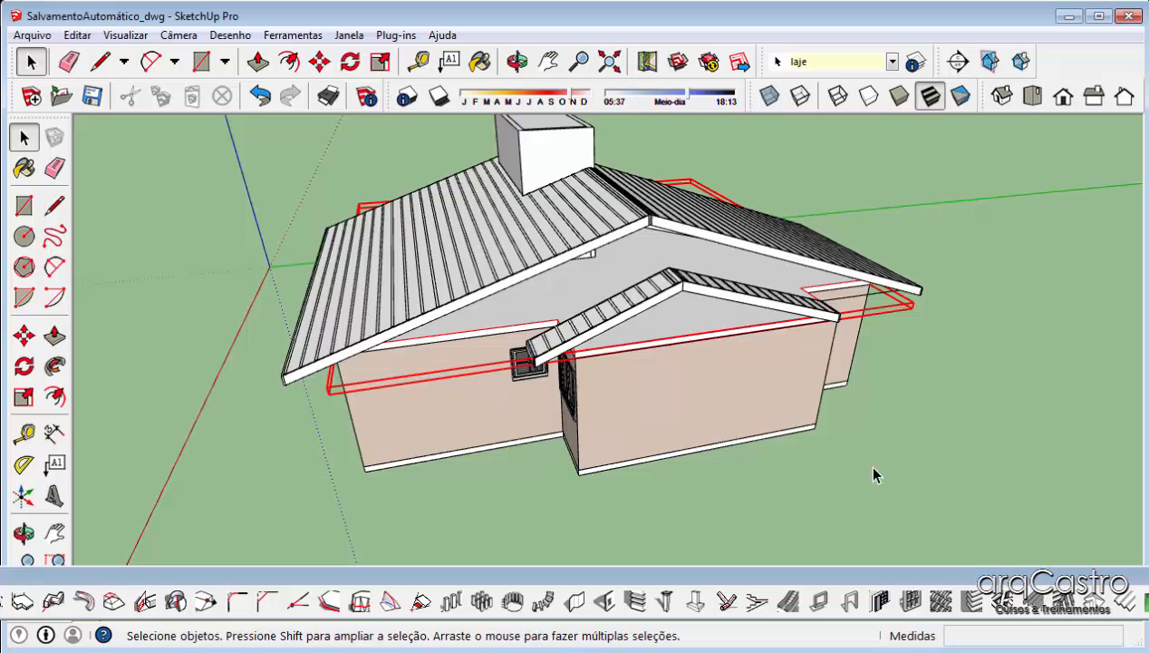
pyautogui.click(763, 462)
pyautogui.moveTo(128, 321)
pyautogui.mouseDown(button='middle')
pyautogui.moveTo(436, 336)
pyautogui.moveTo(359, 291)
pyautogui.moveTo(757, 296)
pyautogui.moveTo(954, 308)
pyautogui.moveTo(1036, 336)
pyautogui.moveTo(903, 367)
pyautogui.moveTo(541, 380)
pyautogui.moveTo(367, 319)
pyautogui.moveTo(131, 335)
pyautogui.mouseUp(button='middle')
pyautogui.scroll(4, 359, 290)
pyautogui.scroll(-3, 541, 380)
pyautogui.scroll(3, 881, 212)
pyautogui.moveTo(666, 292); pyautogui.dragTo(134, 356, button='middle')
pyautogui.scroll(4, 429, 369)
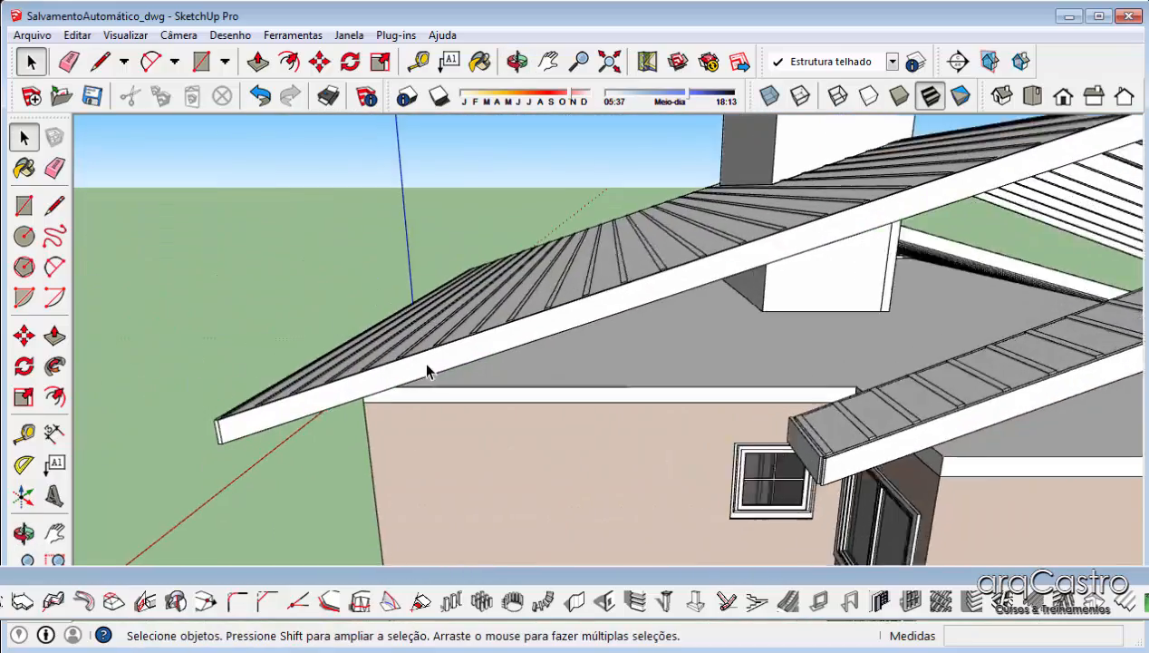
# Set the camera's field of view to 50 degrees beneath the main roof's gable overhang
pyautogui.moveTo(421, 376); pyautogui.dragTo(347, 321, button='middle')
pyautogui.scroll(2, 356, 284)
pyautogui.scroll(1, 355, 284)
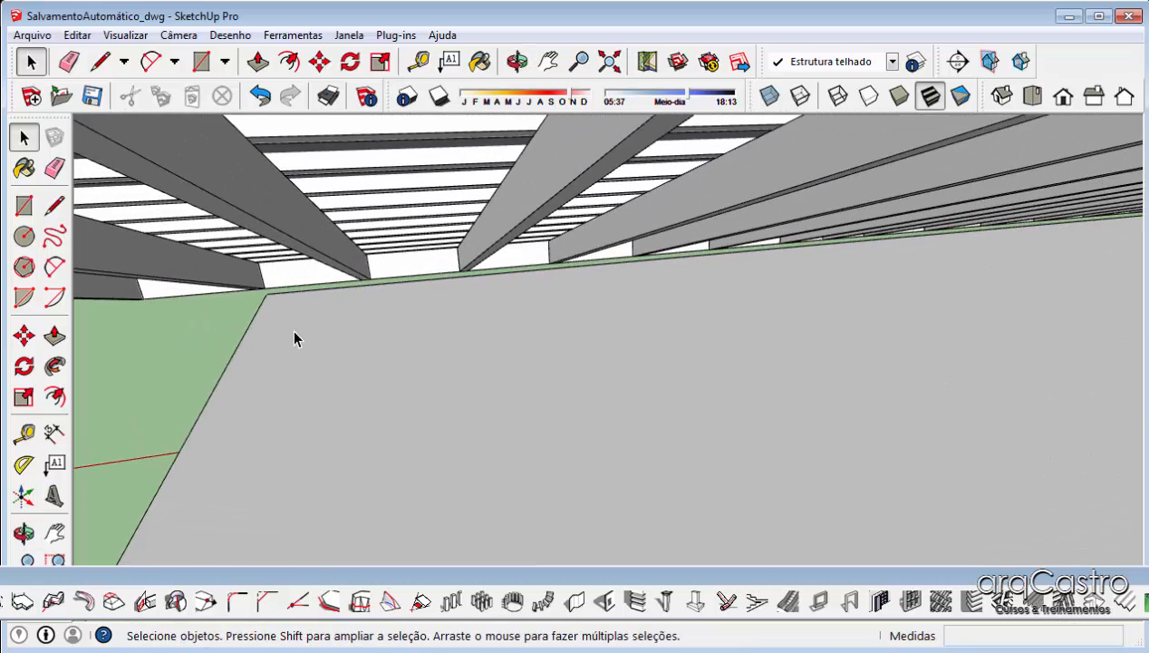
pyautogui.press('z')
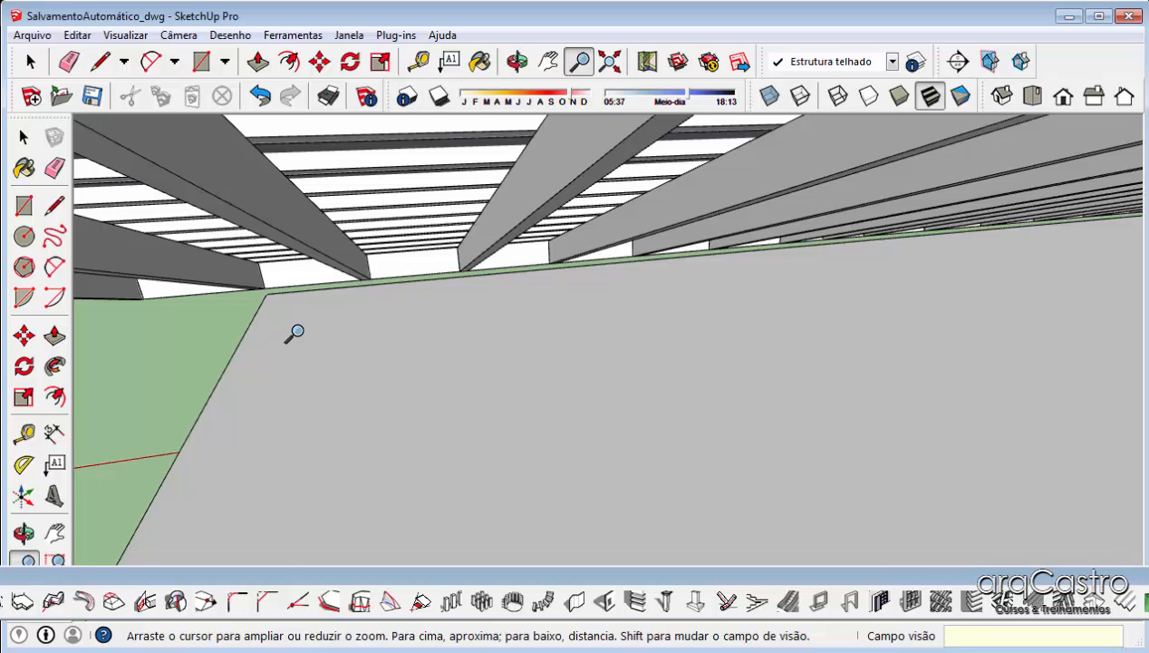
pyautogui.press('Return')
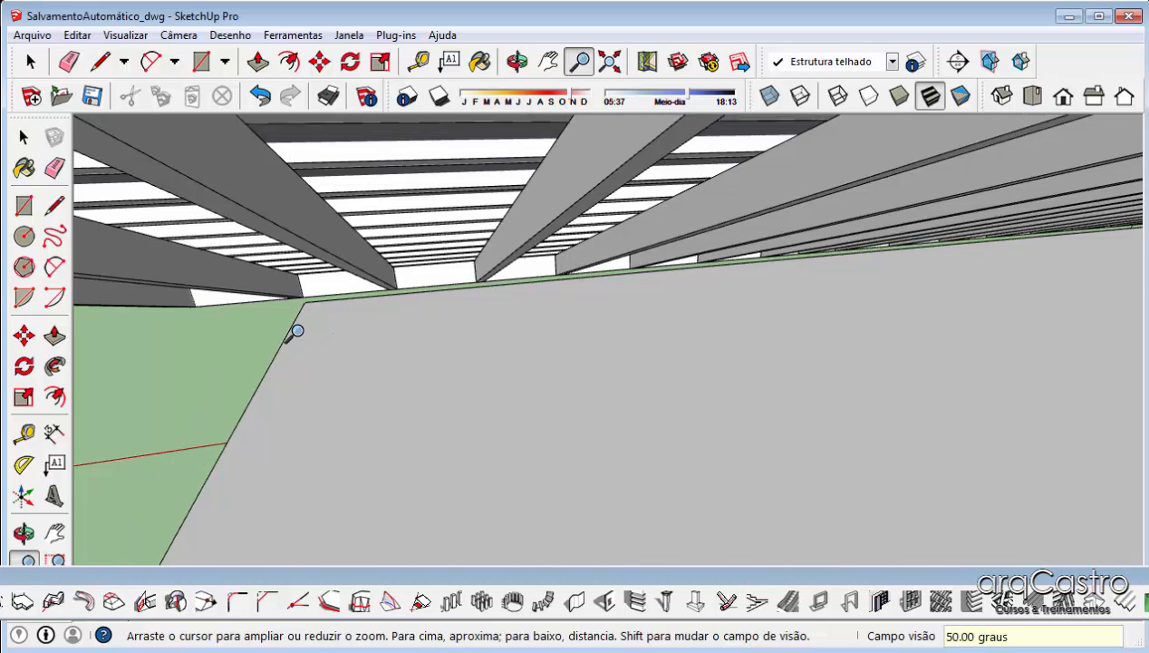
pyautogui.press('space')
# Draw a vertical line from the slab's inner corner up to the underside of the main roof
pyautogui.press('l')
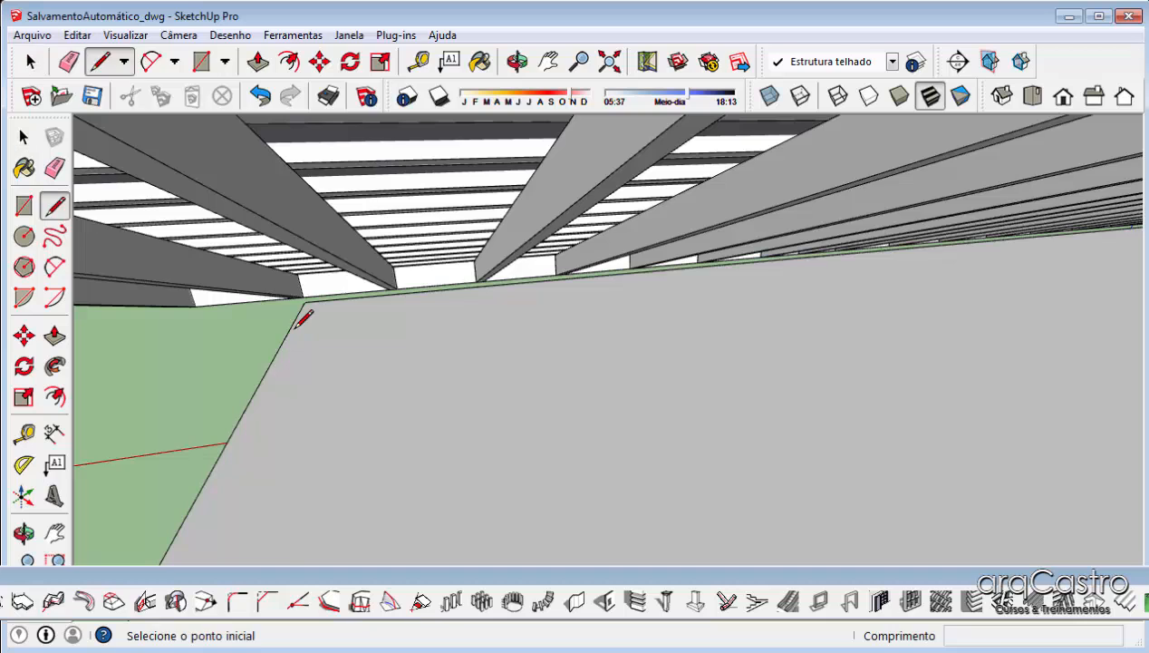
pyautogui.scroll(2, 295, 314)
pyautogui.click(311, 285)
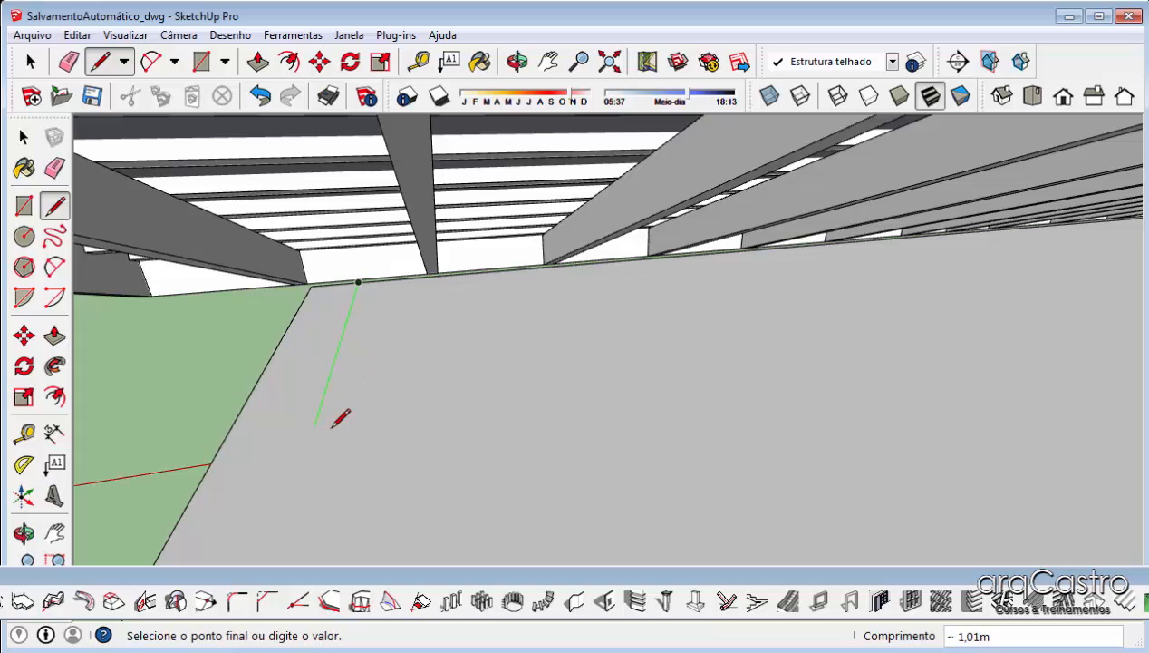
pyautogui.moveTo(333, 423); pyautogui.dragTo(539, 490, button='middle')
pyautogui.moveTo(949, 417); pyautogui.dragTo(770, 462, button='middle')
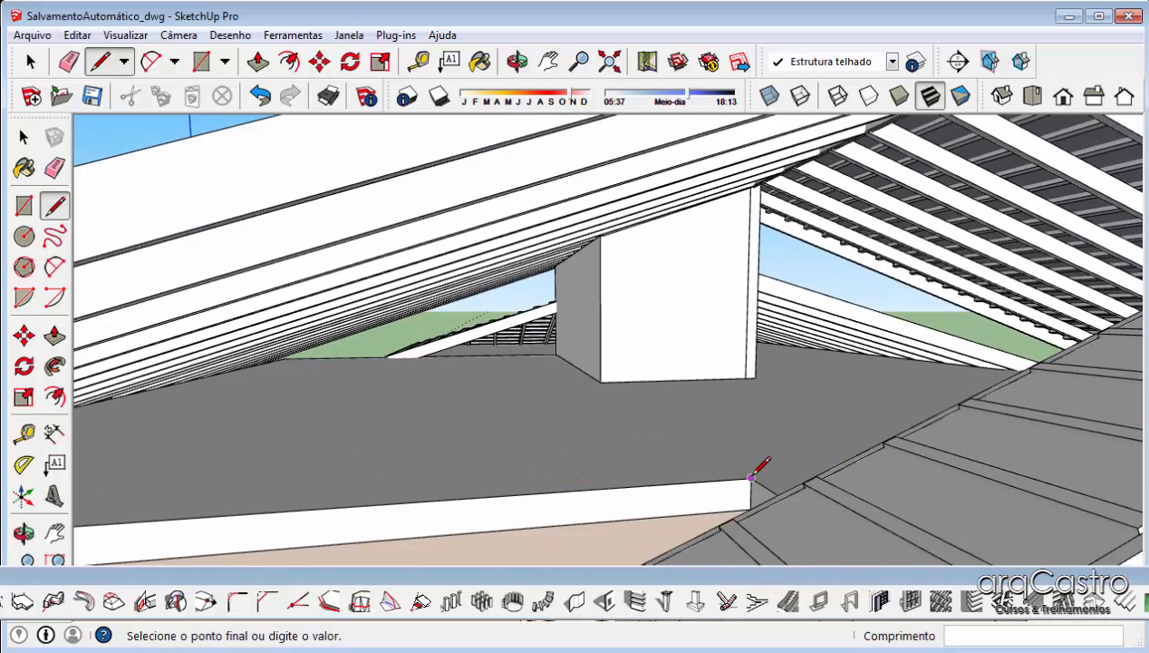
pyautogui.moveTo(757, 288)
pyautogui.mouseDown(button='middle')
pyautogui.moveTo(736, 372)
pyautogui.moveTo(697, 295)
pyautogui.moveTo(603, 175)
pyautogui.moveTo(603, 215)
pyautogui.mouseUp(button='middle')
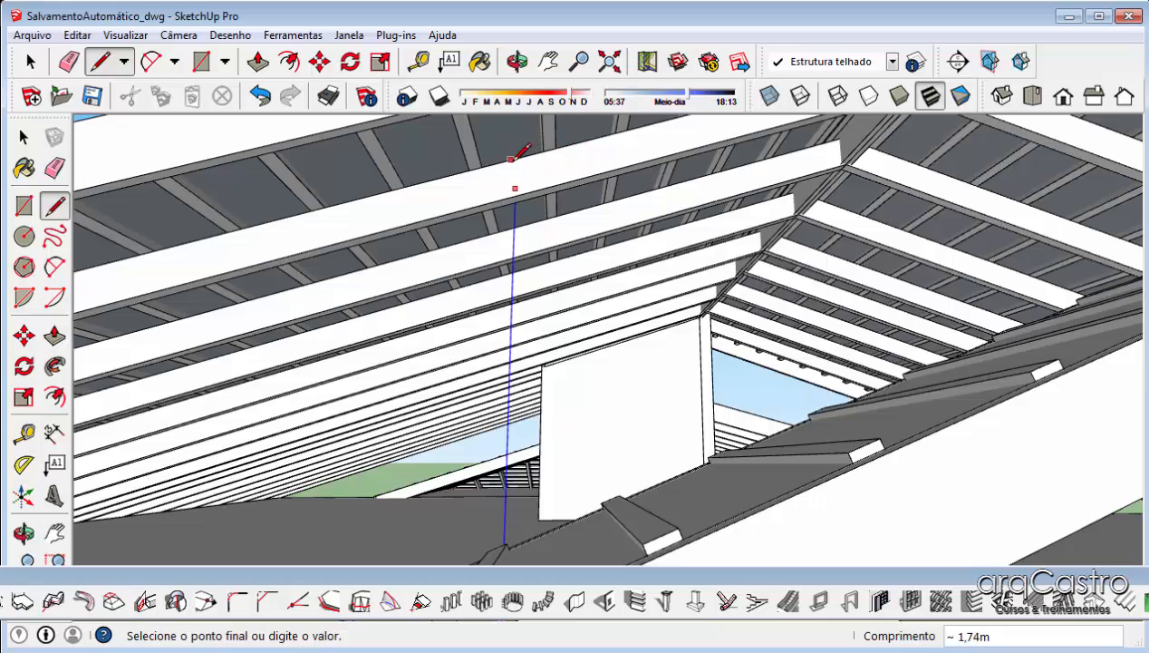
pyautogui.moveTo(513, 162)
pyautogui.mouseDown(button='middle')
pyautogui.moveTo(464, 182)
pyautogui.moveTo(541, 193)
pyautogui.moveTo(398, 246)
pyautogui.moveTo(148, 254)
pyautogui.mouseUp(button='middle')
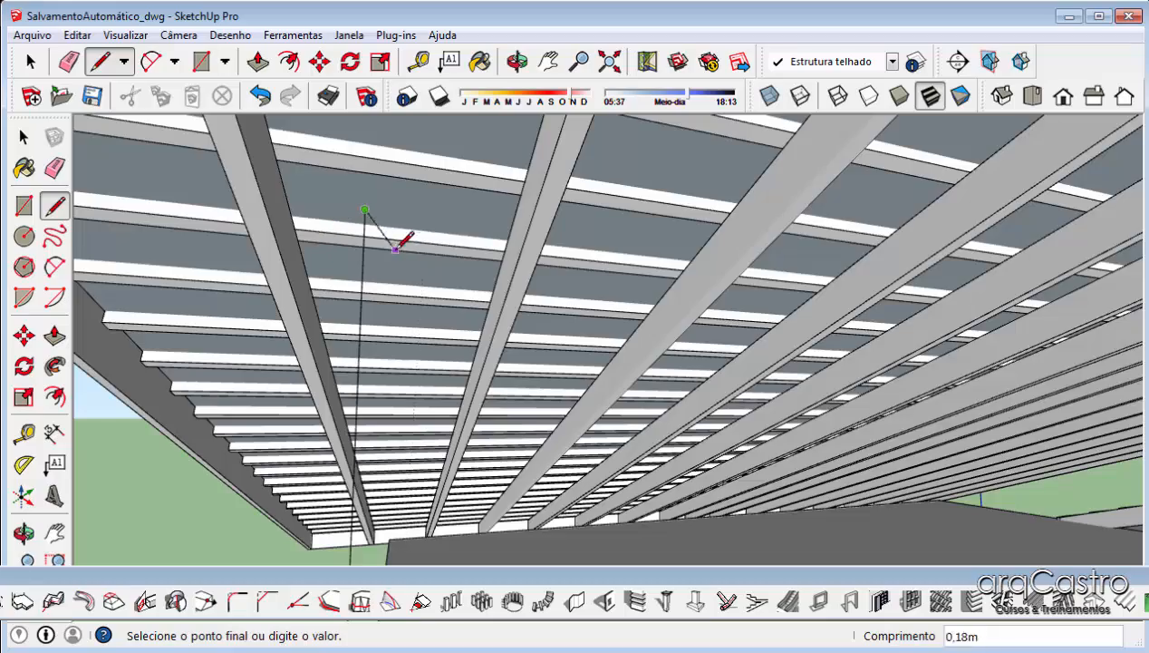
pyautogui.moveTo(395, 249); pyautogui.dragTo(262, 152, button='middle')
pyautogui.press('space')
# Draw a short vertical line from the slab's outer corner at the eave up to the roof underside
pyautogui.moveTo(550, 336); pyautogui.dragTo(529, 286, button='middle')
pyautogui.scroll(5, 542, 398)
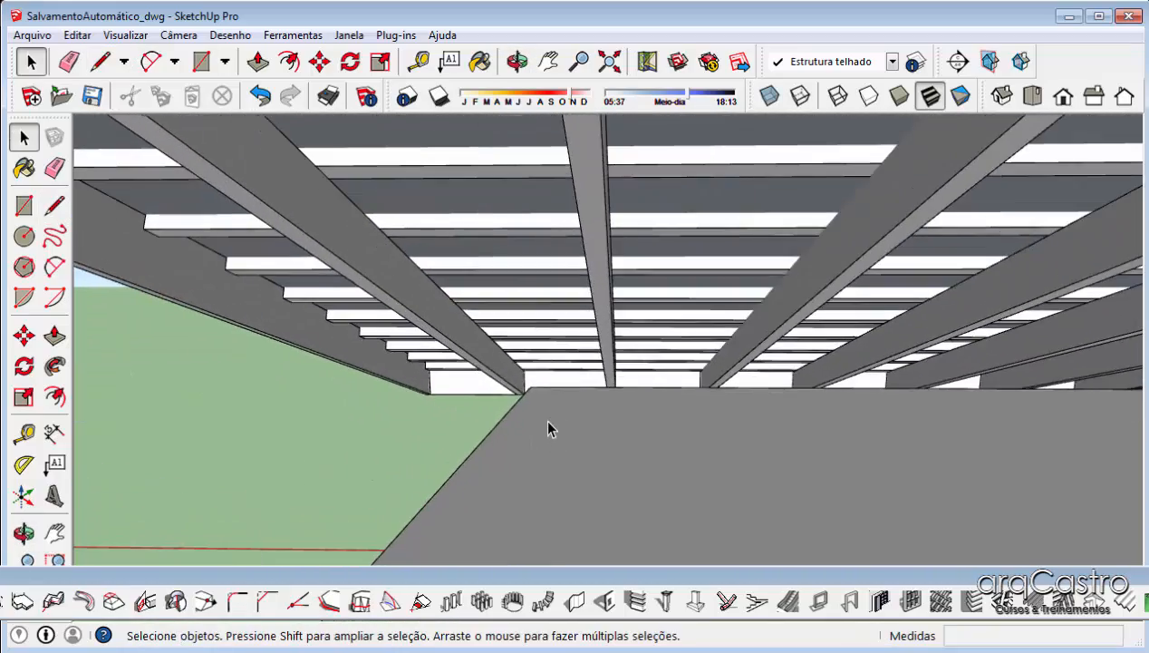
pyautogui.press('l')
pyautogui.click(530, 387)
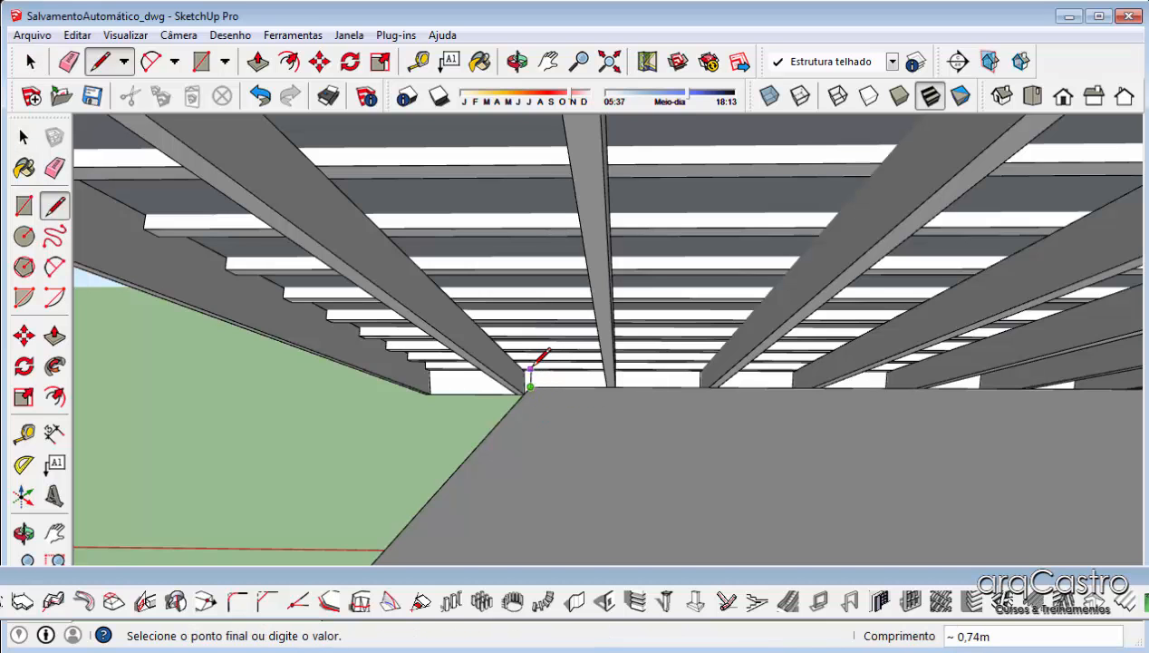
pyautogui.scroll(3, 532, 368)
pyautogui.moveTo(532, 369); pyautogui.dragTo(514, 323, button='middle')
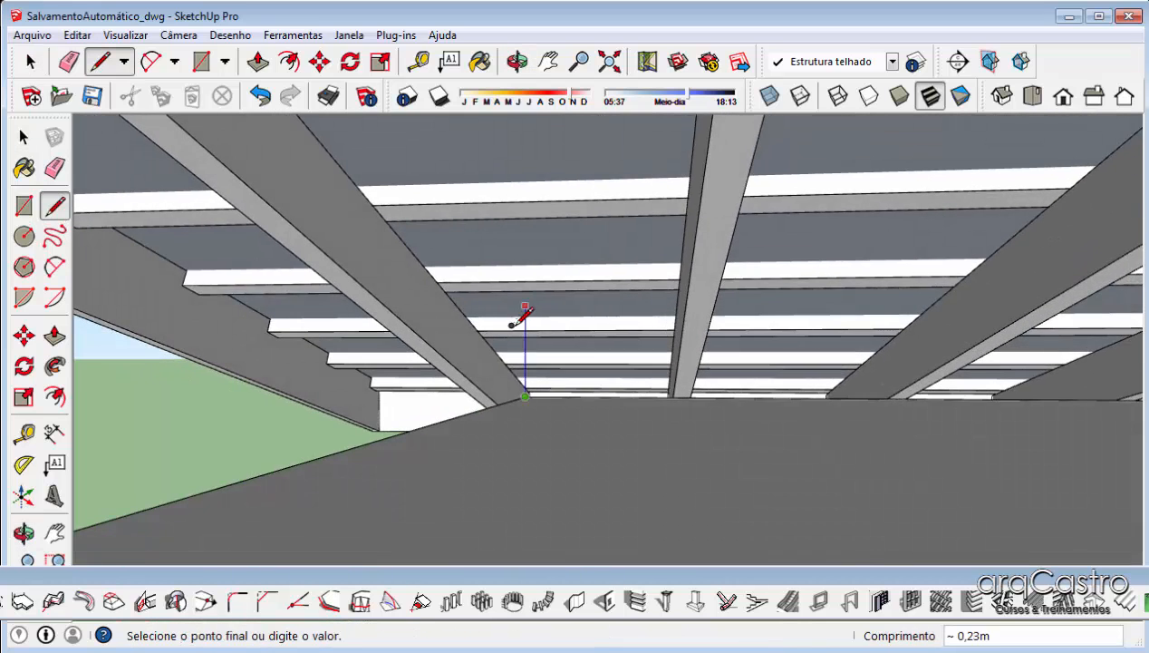
pyautogui.scroll(2, 533, 317)
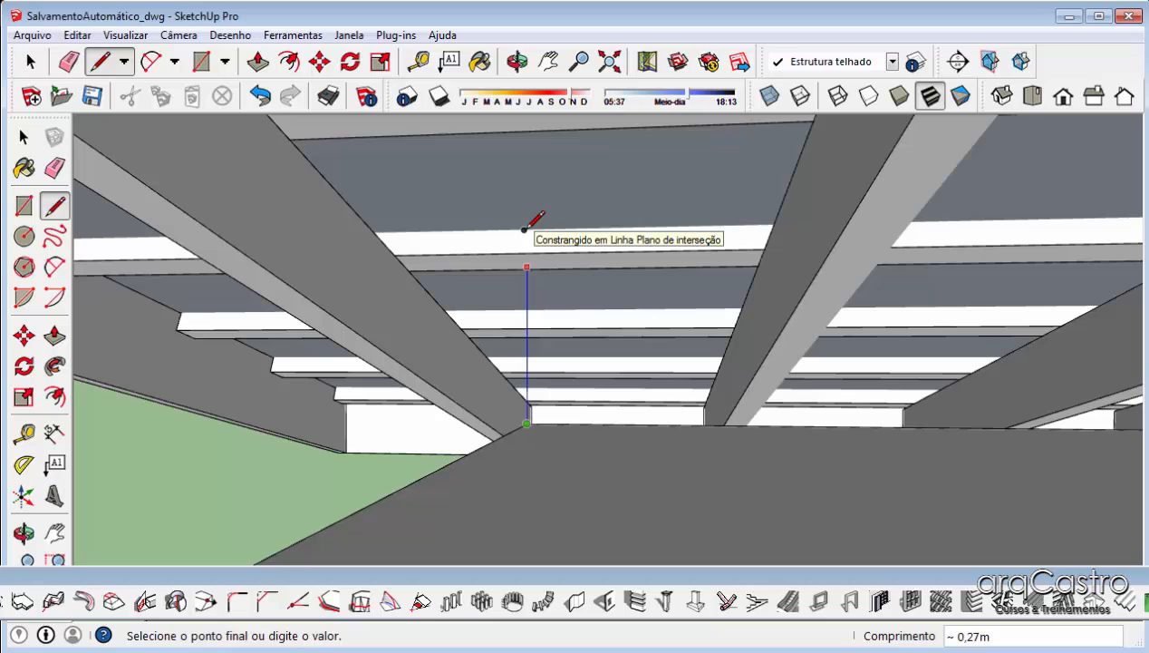
# Draw the sloping line along the roof underside, joining the tops of the two vertical lines
pyautogui.moveTo(568, 253); pyautogui.dragTo(367, 185, button='middle')
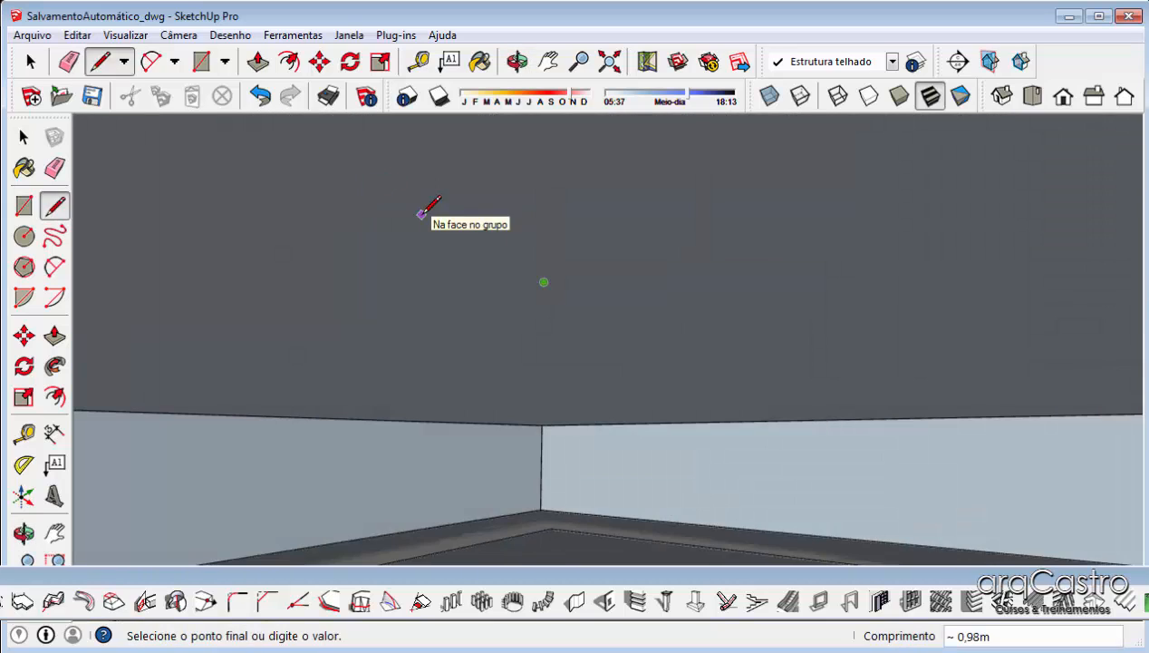
pyautogui.keyDown('shift'); pyautogui.moveTo(423, 213); pyautogui.dragTo(573, 429, button='middle'); pyautogui.keyUp('shift')
pyautogui.moveTo(396, 217); pyautogui.dragTo(986, 541, button='middle')
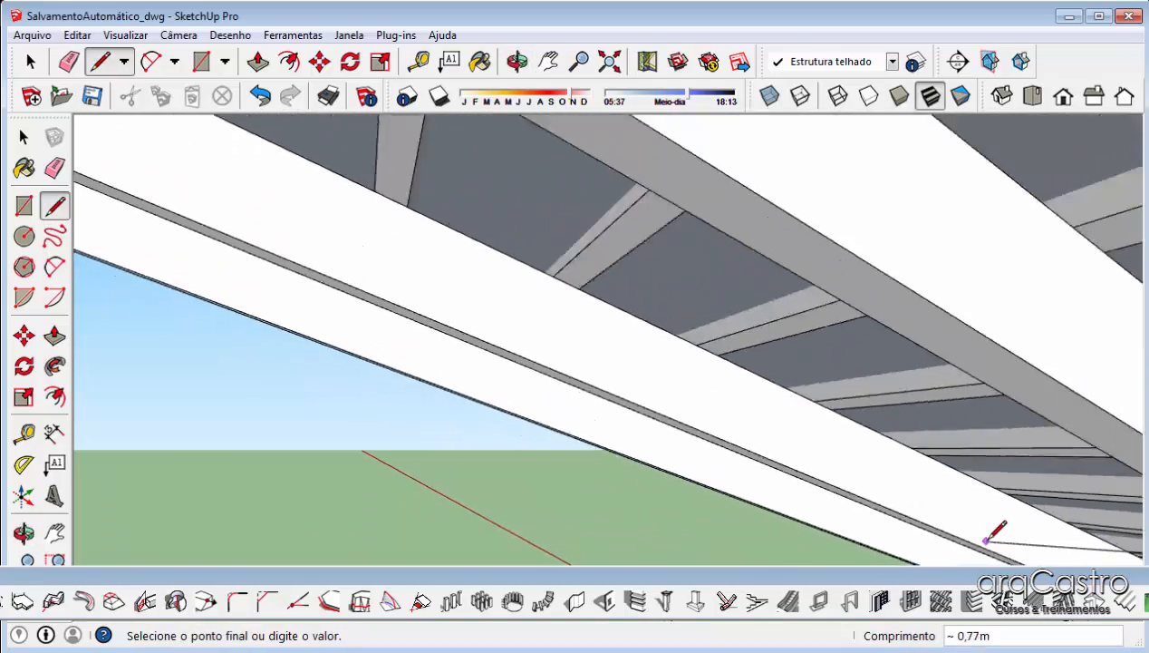
pyautogui.scroll(-2, 985, 541)
pyautogui.keyDown('shift'); pyautogui.moveTo(513, 303); pyautogui.dragTo(820, 338, button='middle'); pyautogui.keyUp('shift')
pyautogui.moveTo(820, 338); pyautogui.dragTo(880, 402, button='middle')
pyautogui.scroll(-2, 836, 329)
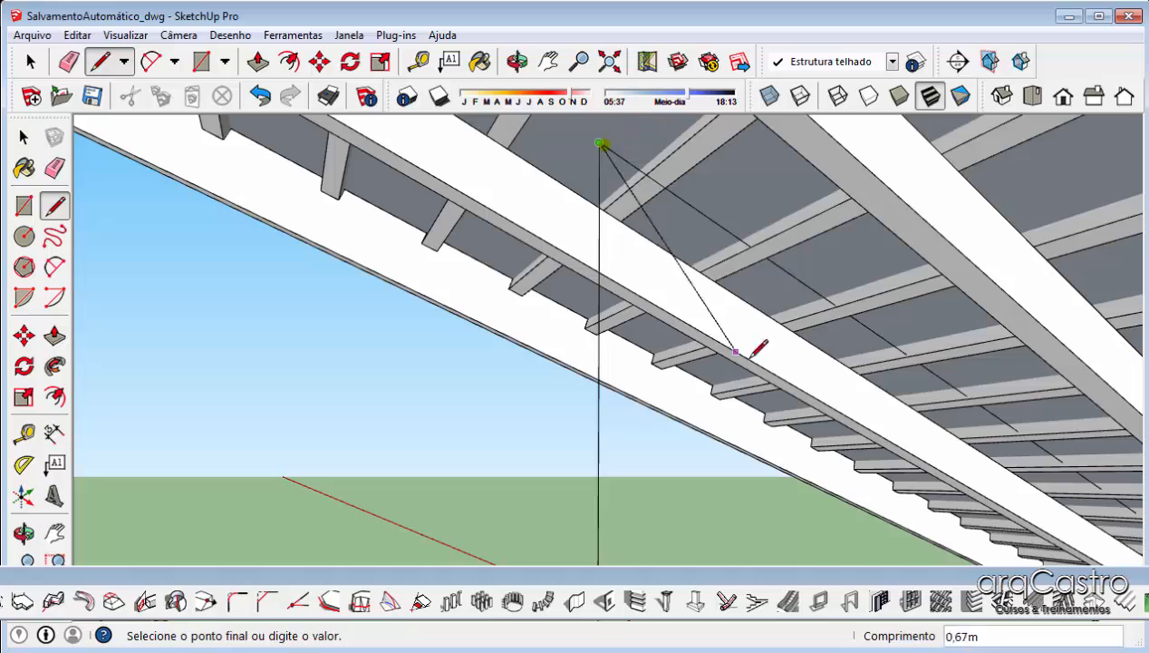
# Draw the base line along the slab edge between the two corners to close the triangular gable face
pyautogui.moveTo(752, 354); pyautogui.dragTo(659, 236, button='middle')
pyautogui.keyDown('shift'); pyautogui.moveTo(721, 480); pyautogui.dragTo(731, 366, button='middle'); pyautogui.keyUp('shift')
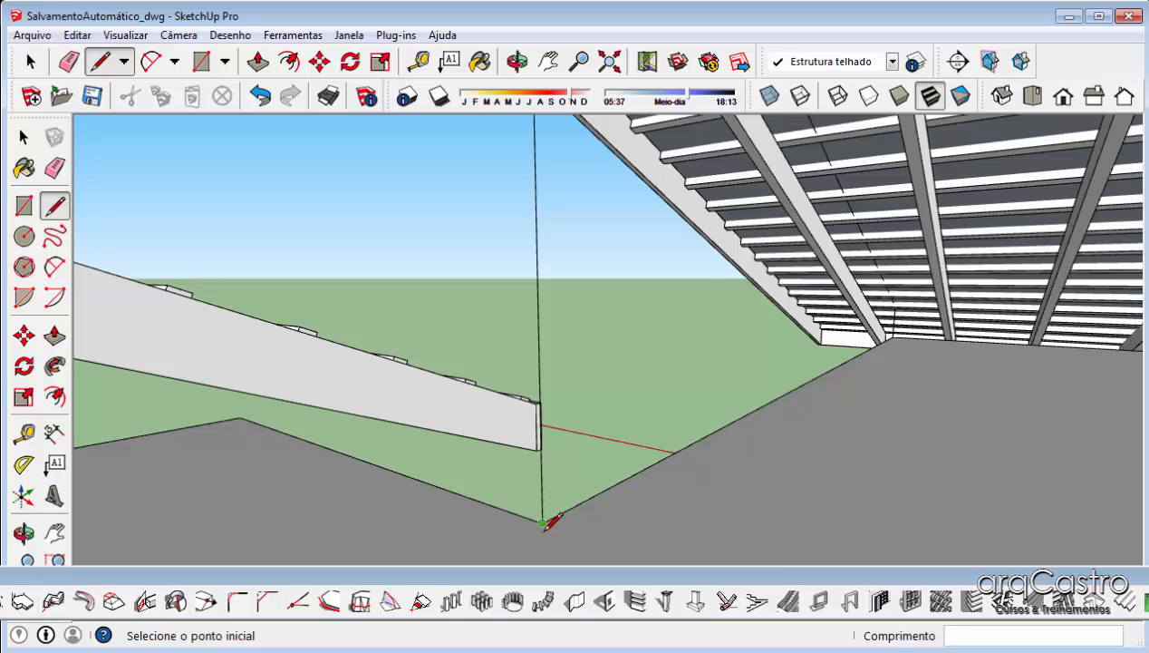
pyautogui.click(893, 337)
pyautogui.press('space')
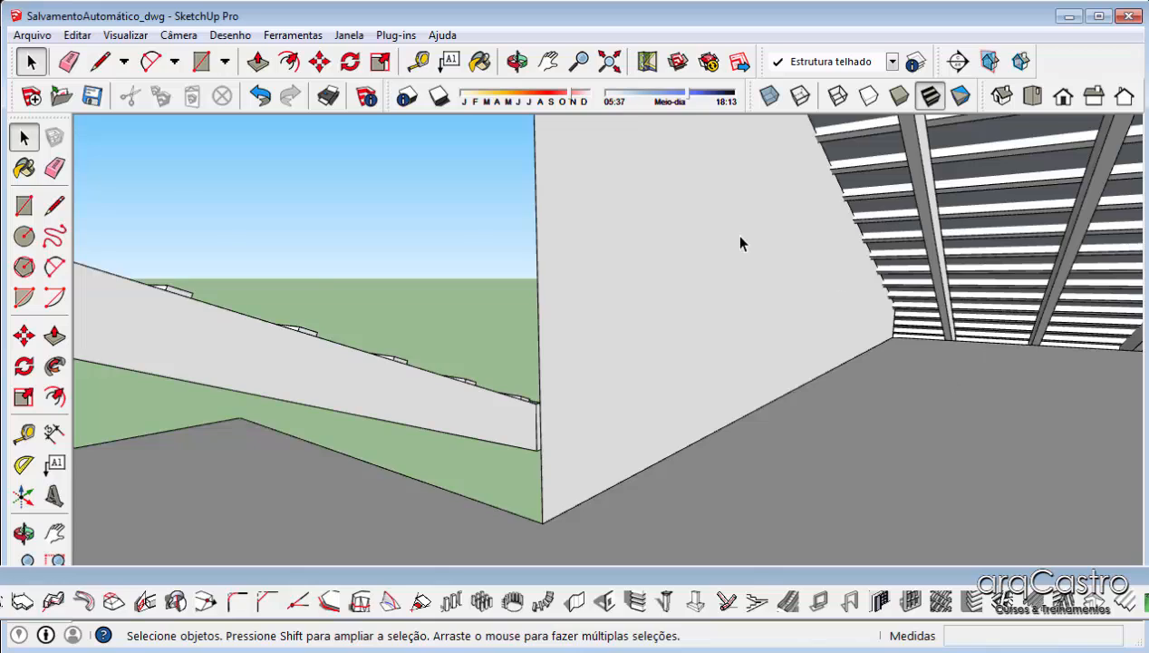
# Extrude the triangular gable face 0,15 m to form the gable wall
pyautogui.moveTo(739, 237); pyautogui.dragTo(765, 226, button='middle')
pyautogui.press('p')
pyautogui.click(693, 337)
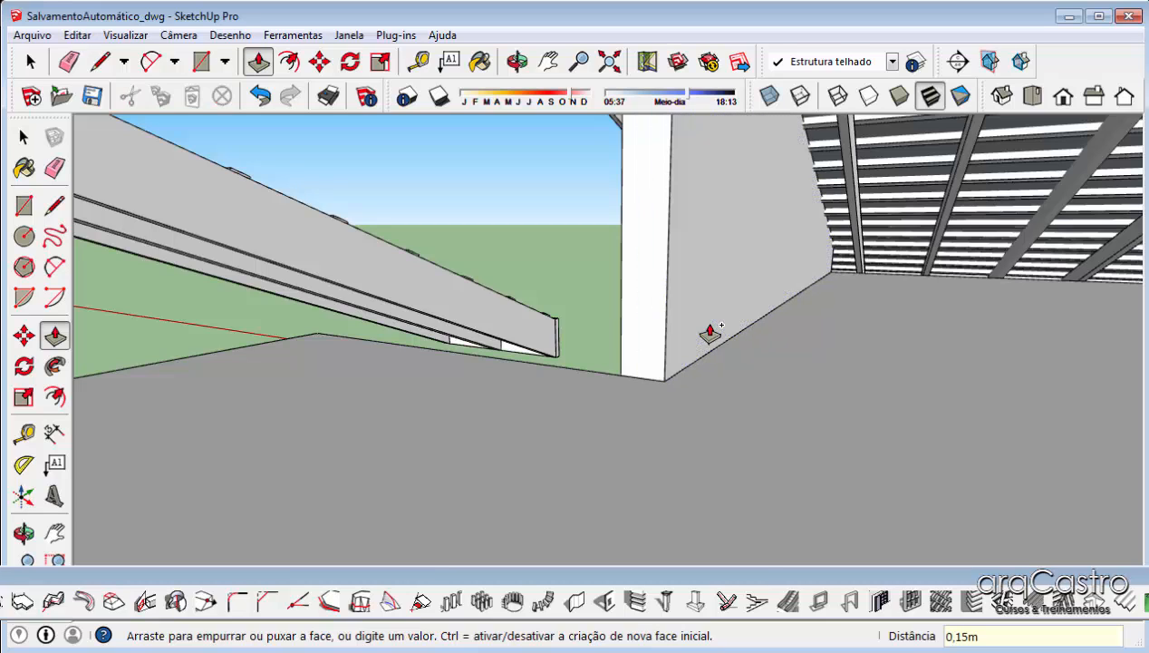
pyautogui.click(712, 332)
pyautogui.press('space')
# Reverse the outer face of the new gable wall
pyautogui.scroll(3, 620, 256)
pyautogui.moveTo(621, 257); pyautogui.dragTo(572, 341, button='middle')
pyautogui.rightClick(457, 342)
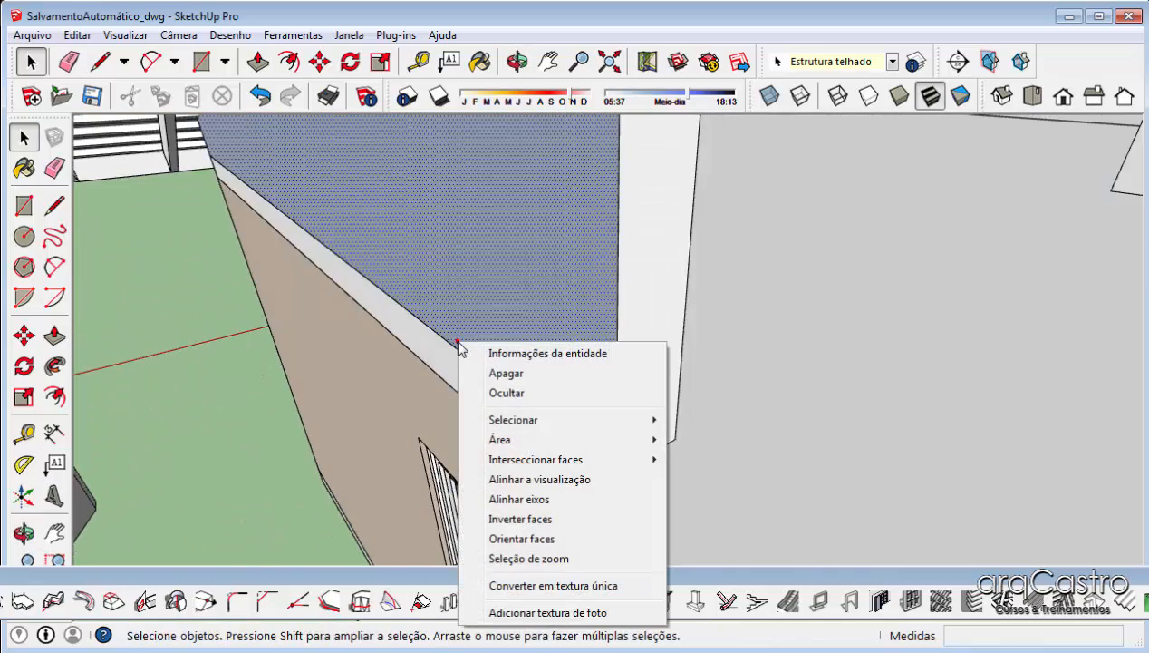
pyautogui.click(518, 520)
pyautogui.moveTo(518, 519); pyautogui.dragTo(705, 282, button='middle')
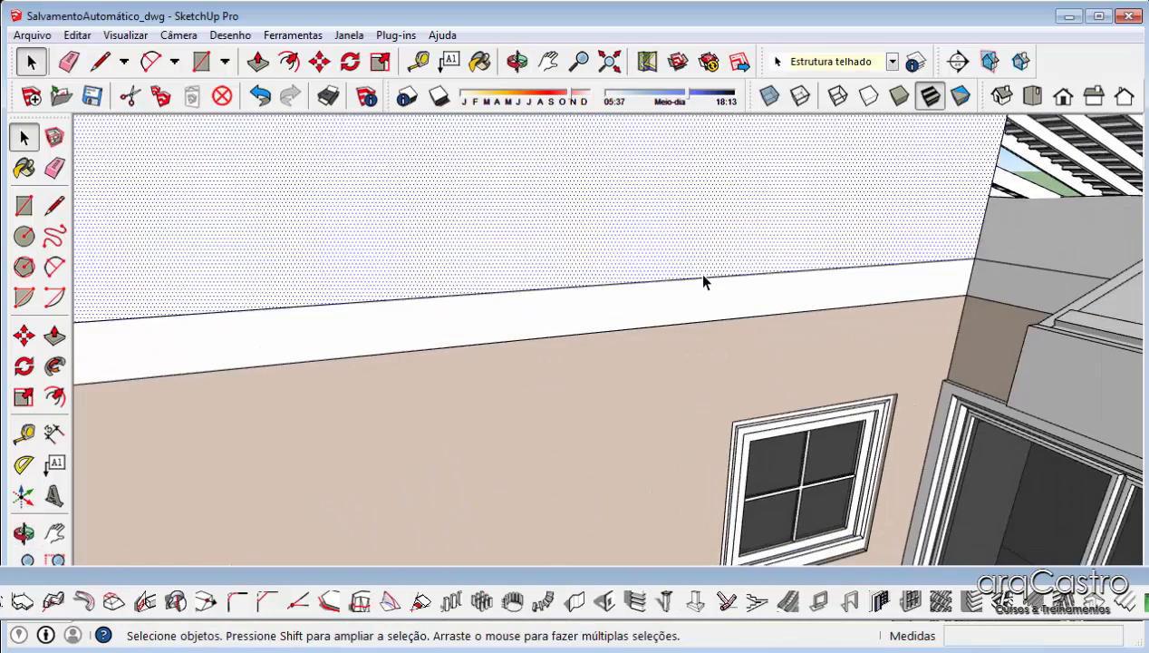
# Turn on colour by layer and make Paredes the current layer, with the gable wall's outer face and edges selected
pyautogui.scroll(-2, 703, 281)
pyautogui.scroll(-3, 702, 279)
pyautogui.moveTo(698, 205); pyautogui.dragTo(541, 233, button='middle')
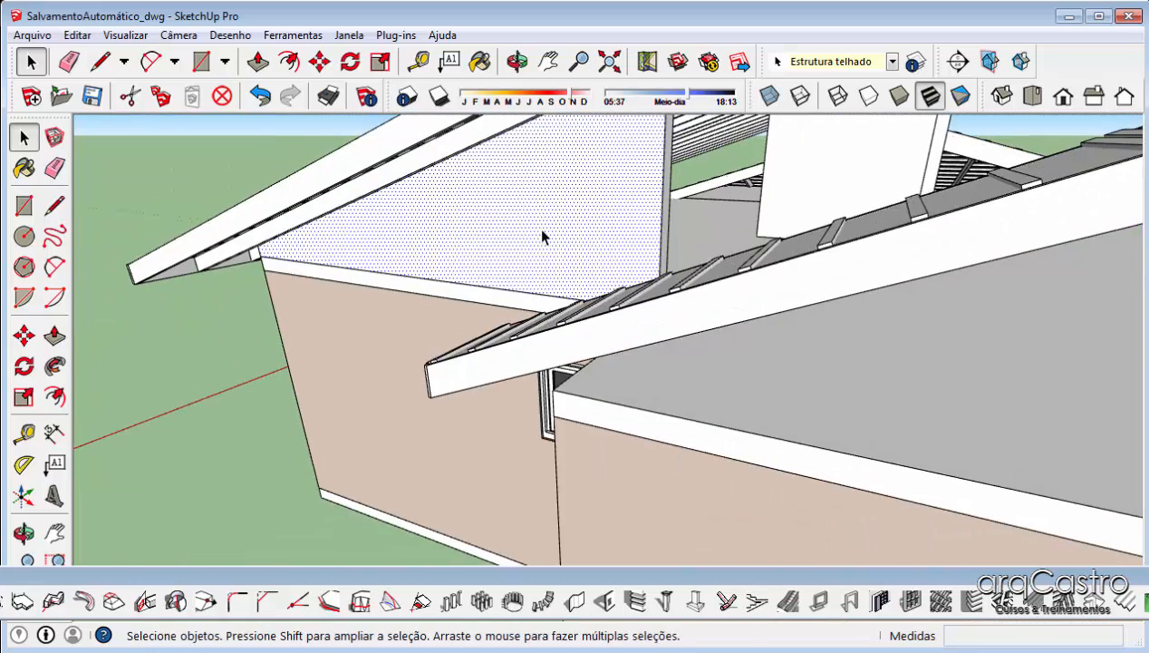
pyautogui.scroll(1, 578, 221)
pyautogui.doubleClick(577, 226)
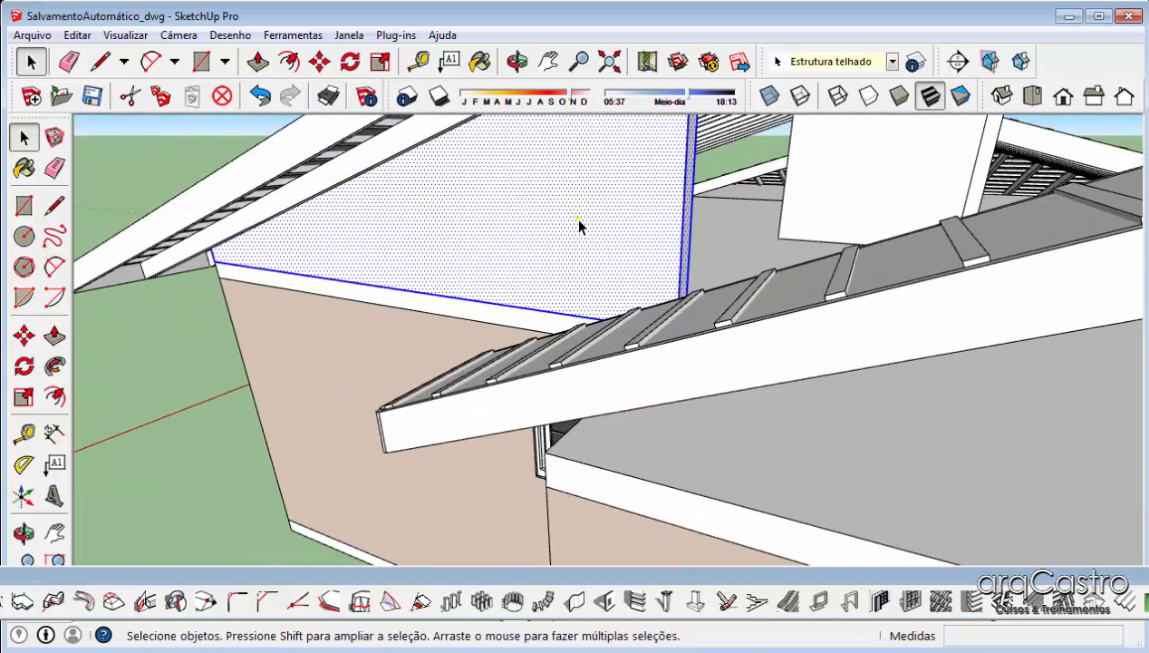
pyautogui.click(914, 64)
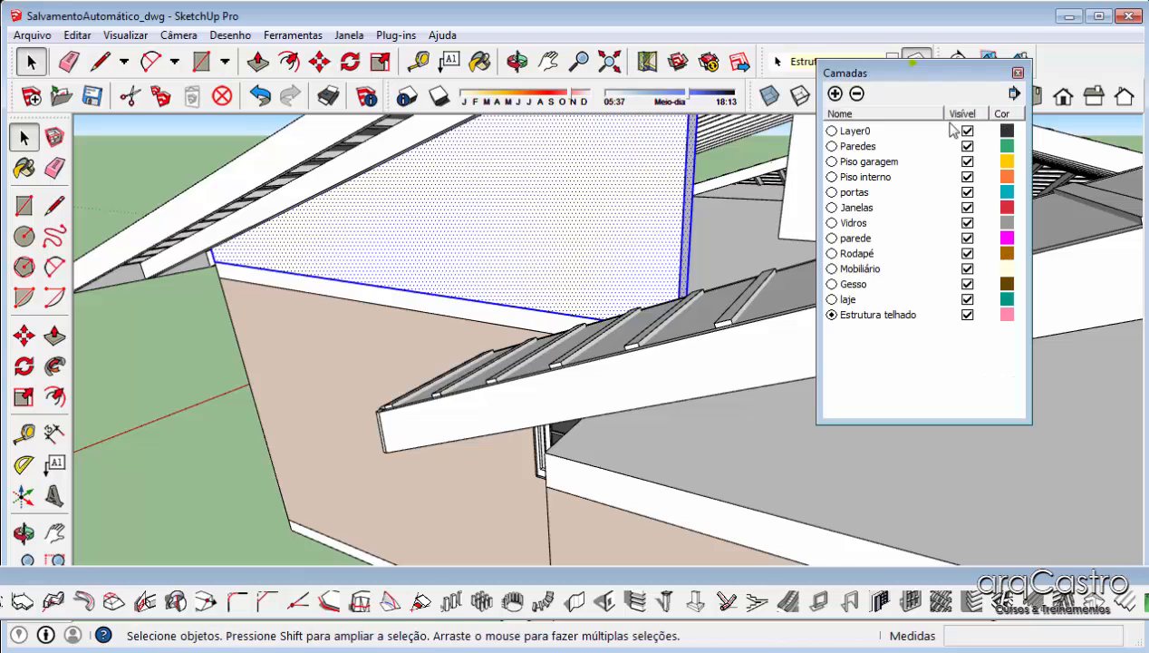
pyautogui.click(1074, 139)
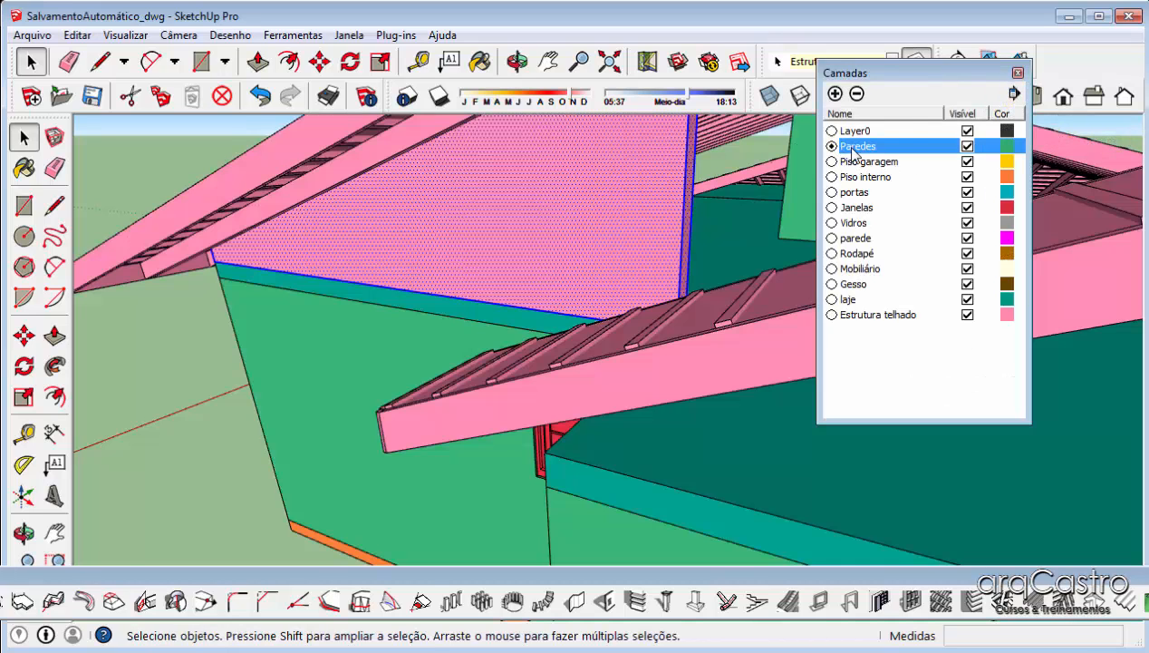
pyautogui.click(1018, 72)
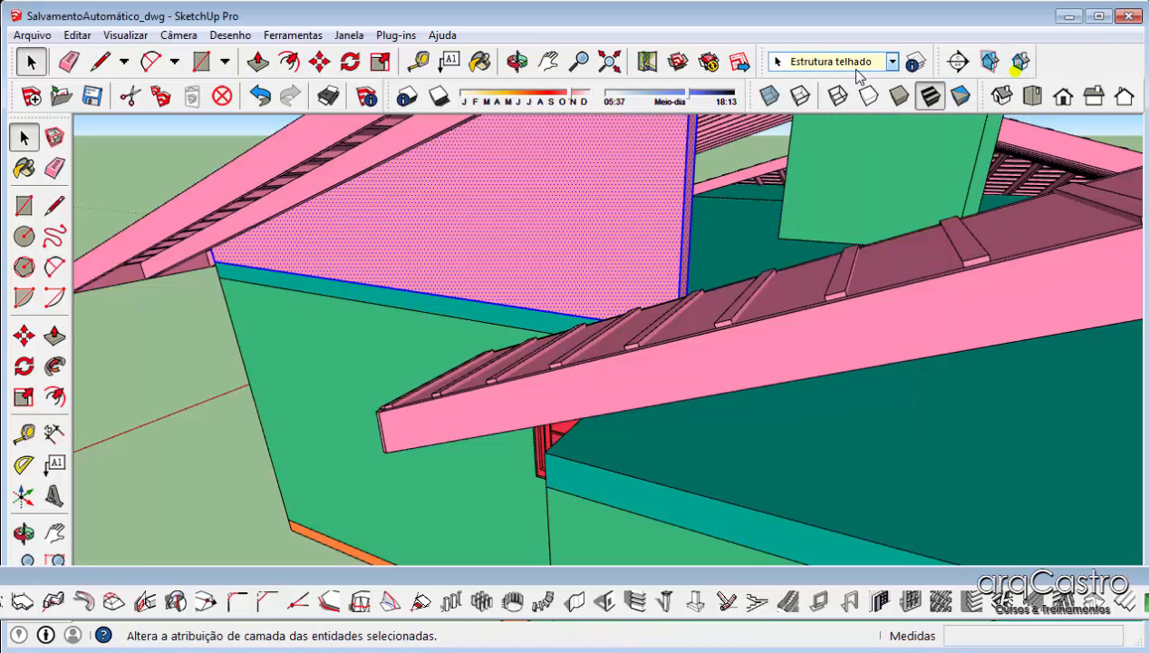
# Assign the selected gable wall geometry to the parede layer
pyautogui.click(843, 62)
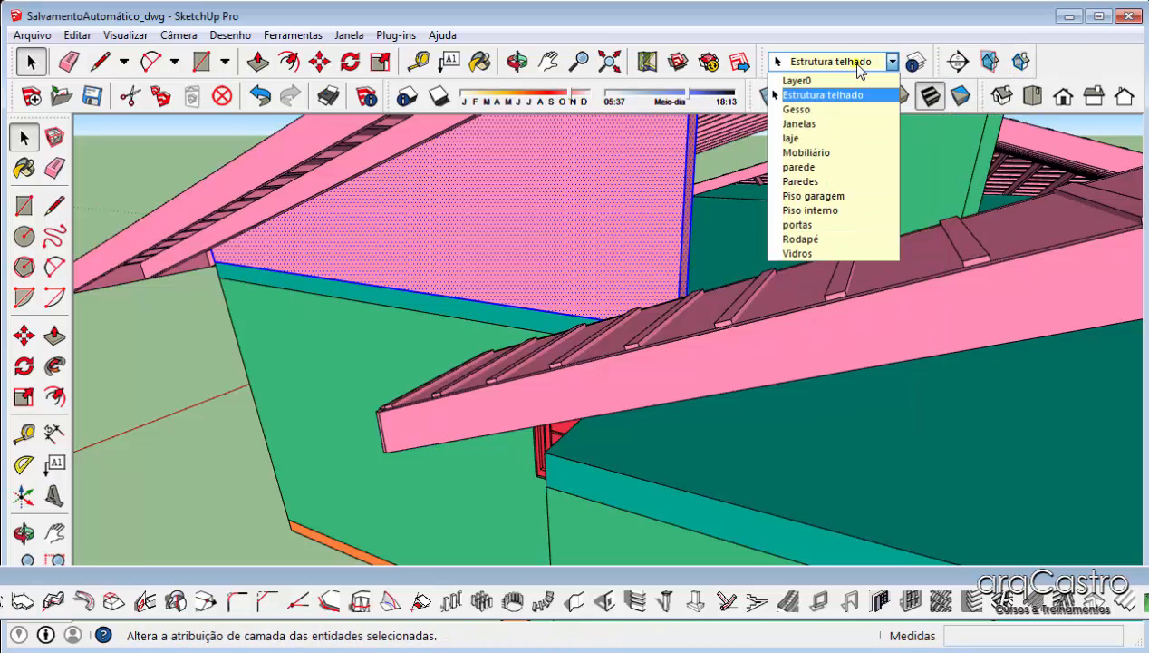
pyautogui.click(825, 168)
pyautogui.moveTo(598, 308); pyautogui.dragTo(679, 260, button='middle')
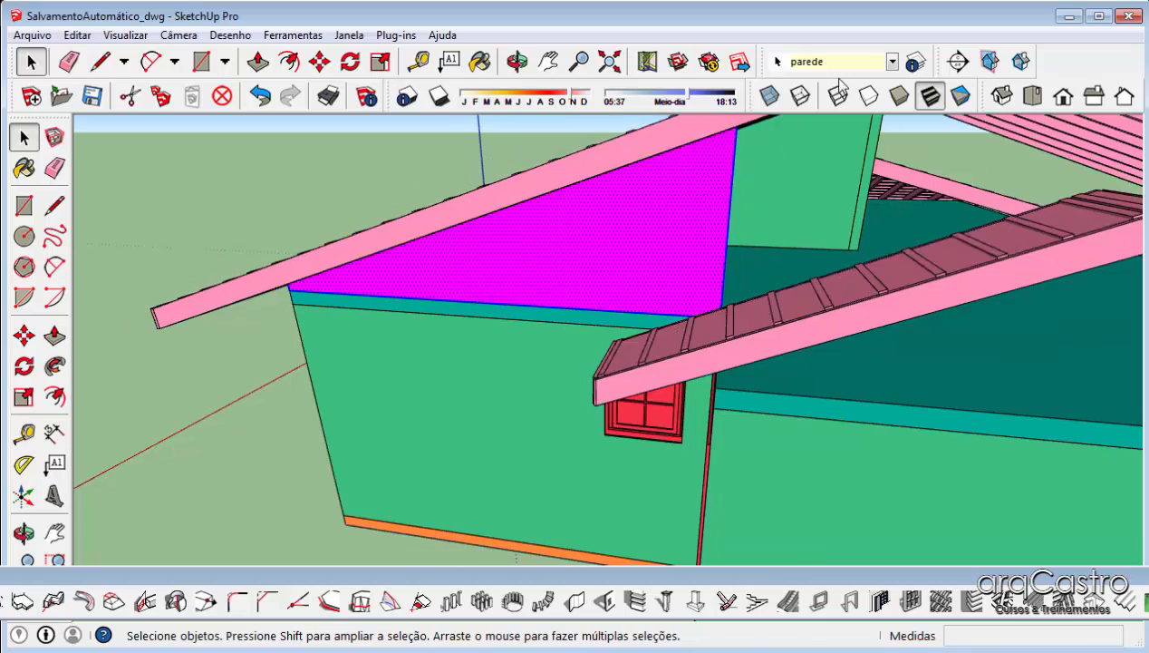
pyautogui.moveTo(752, 174); pyautogui.dragTo(906, 158, button='middle')
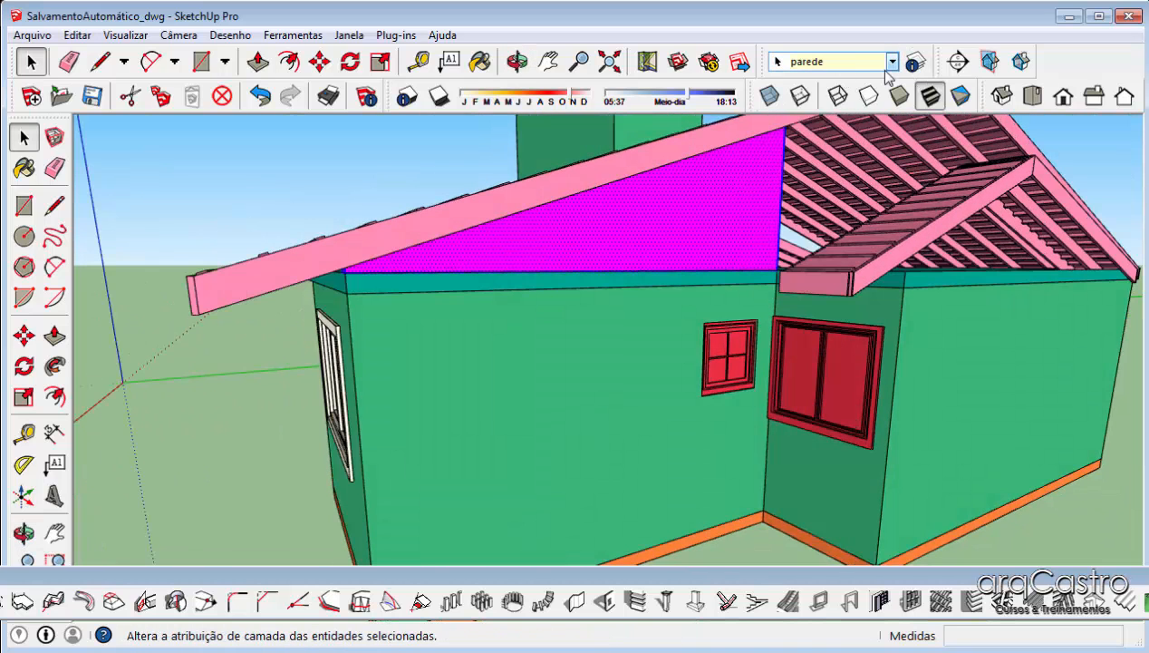
# Open the house's wall group and select an outer wall face to check which layer it is on
pyautogui.click(870, 66)
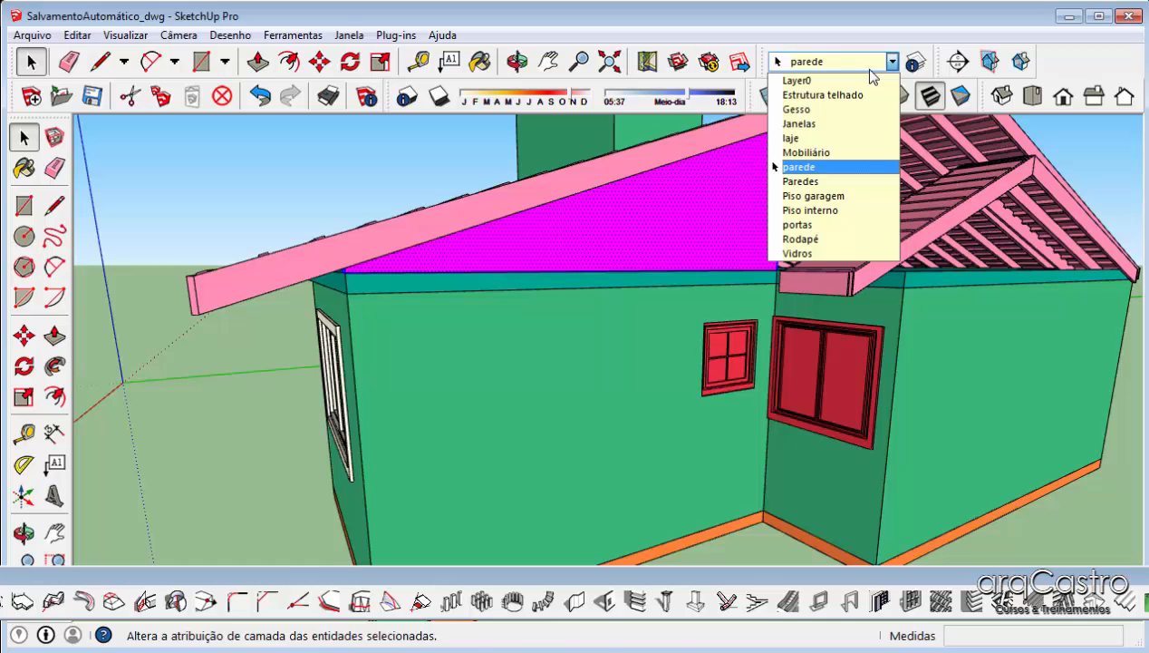
pyautogui.click(939, 352)
pyautogui.doubleClick(939, 353)
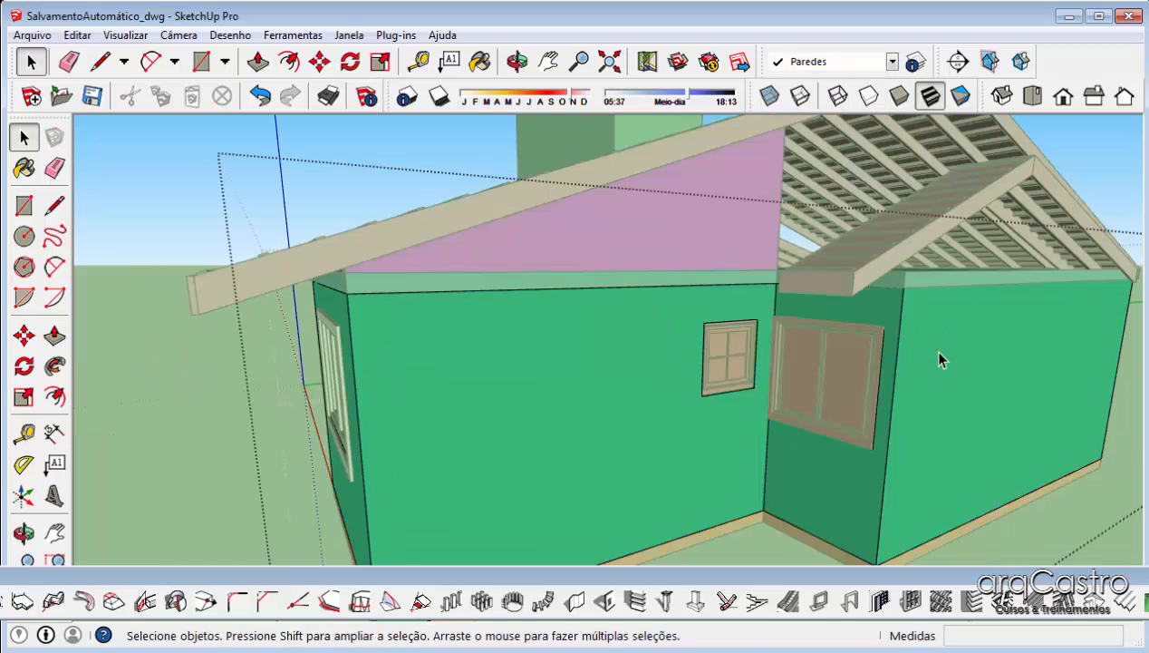
pyautogui.tripleClick(939, 352)
pyautogui.click(929, 348)
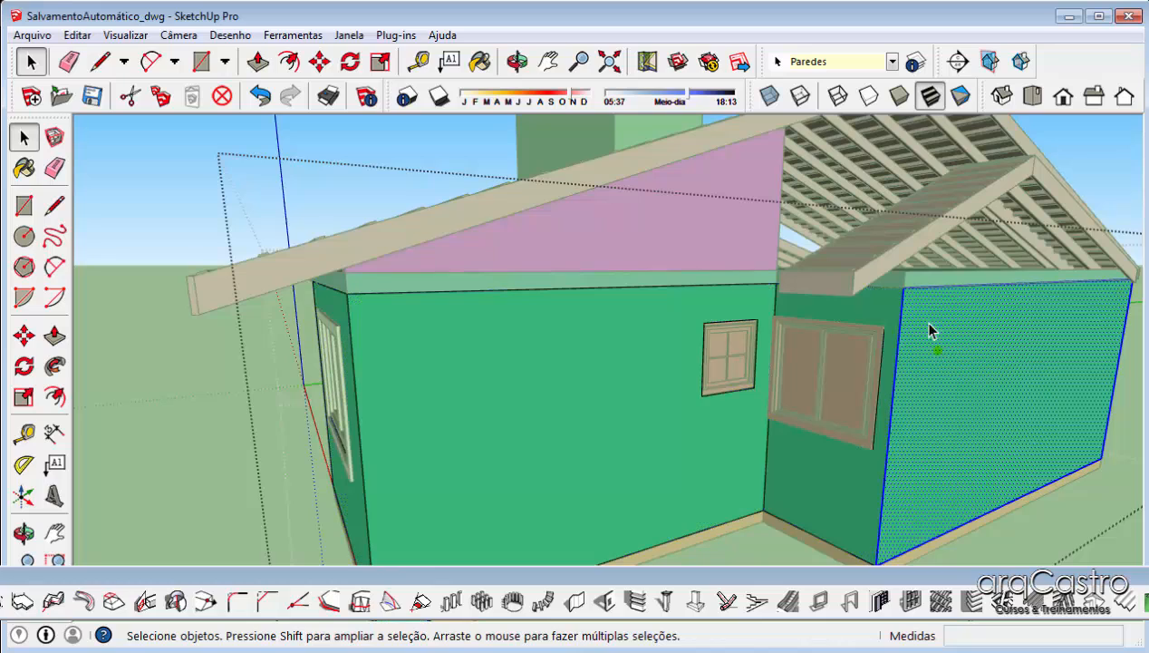
# Delete the parede layer, moving its contents to the current layer Paredes, and leave the wall group
pyautogui.click(918, 63)
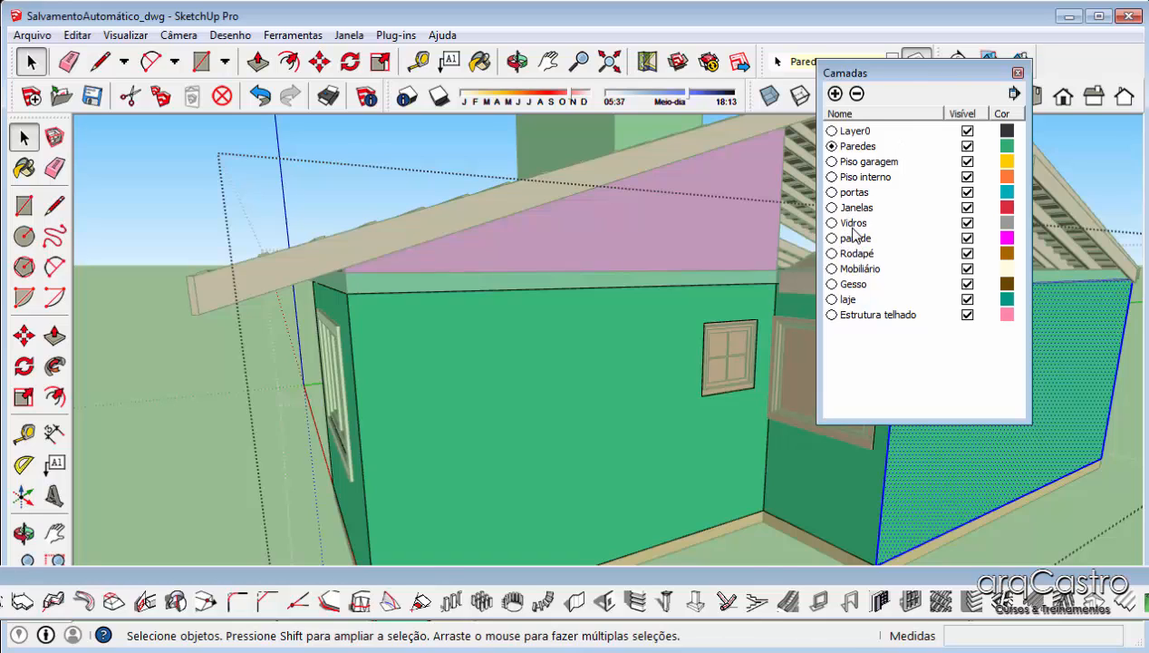
pyautogui.click(857, 95)
pyautogui.click(958, 311)
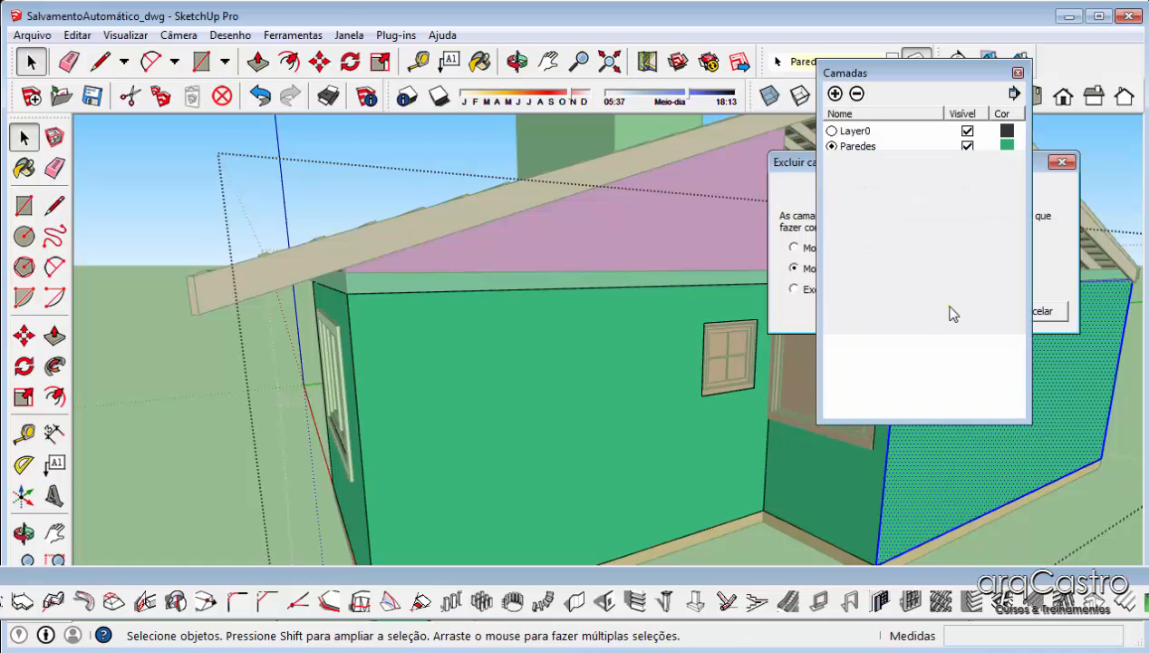
pyautogui.click(1018, 72)
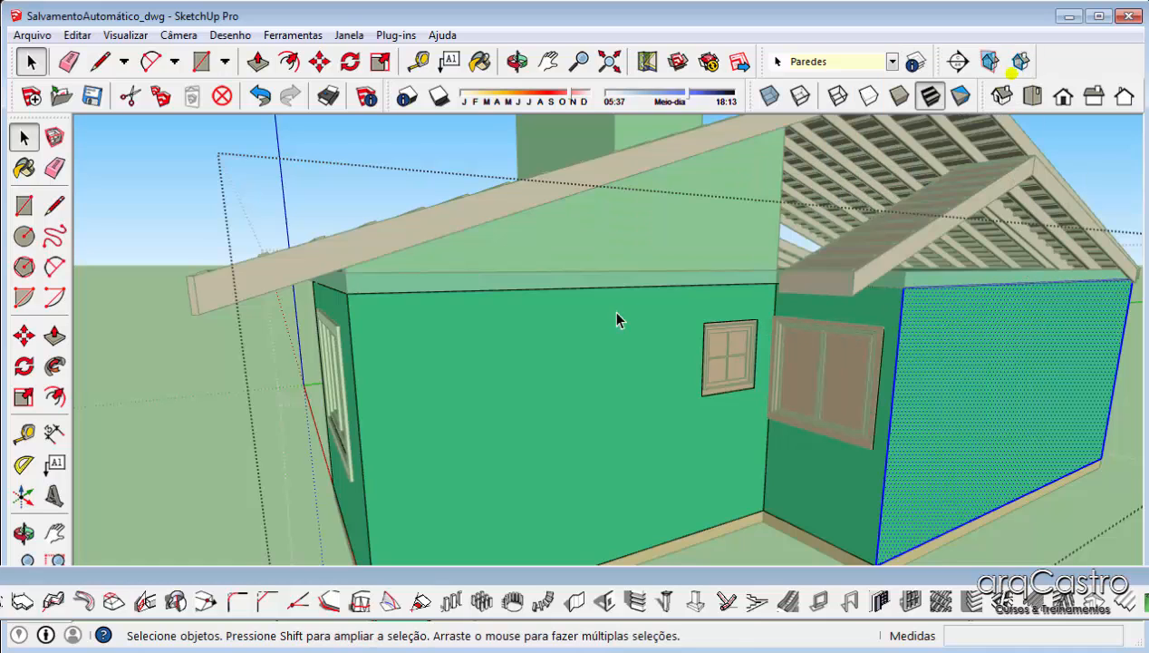
pyautogui.moveTo(615, 318); pyautogui.dragTo(261, 223, button='middle')
pyautogui.click(261, 223)
pyautogui.scroll(5, 670, 265)
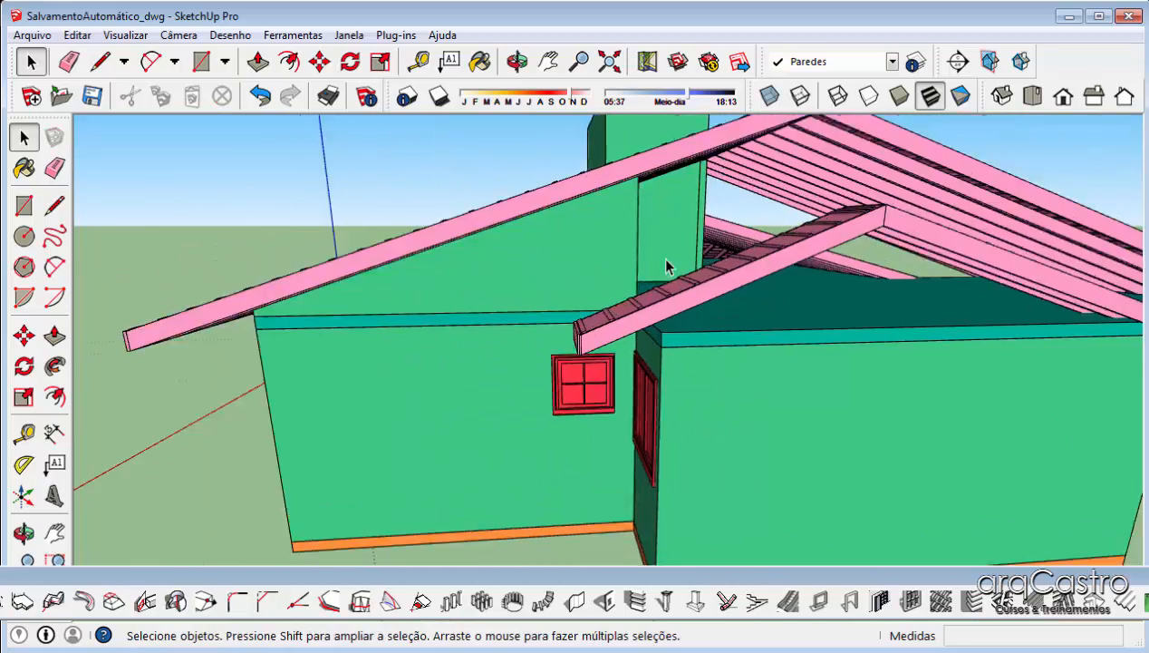
# Turn off colour by layer so the model shows its own materials, and close the layer settings
pyautogui.moveTo(633, 272); pyautogui.dragTo(531, 354, button='middle')
pyautogui.scroll(-4, 726, 314)
pyautogui.scroll(-3, 727, 314)
pyautogui.scroll(6, 606, 313)
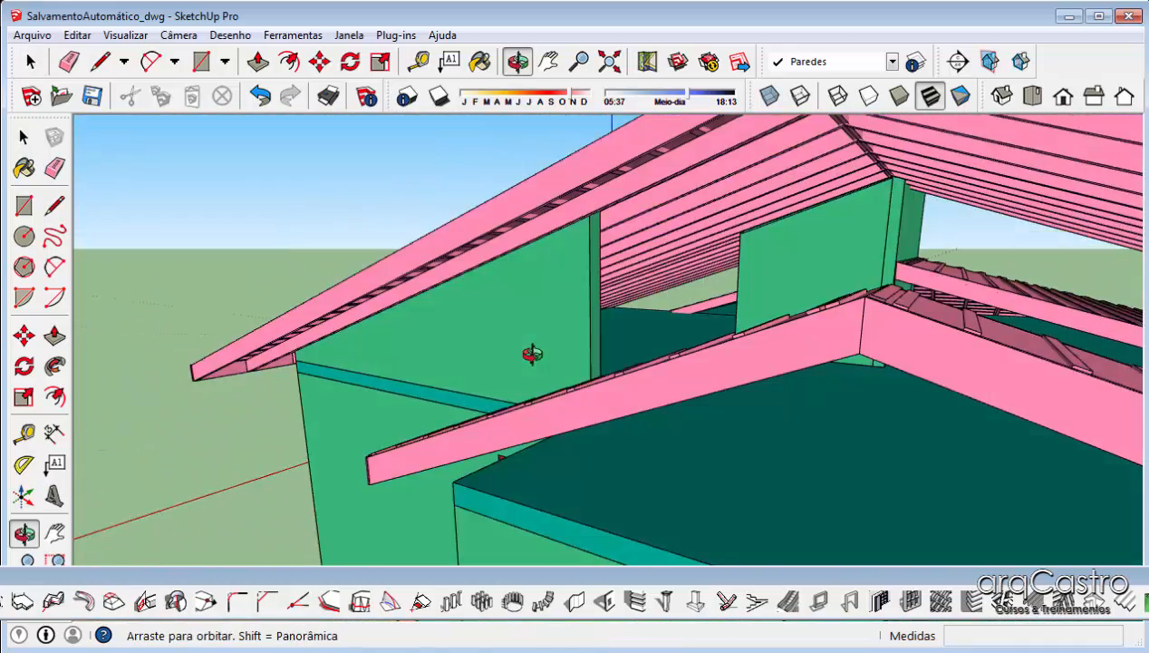
pyautogui.click(916, 60)
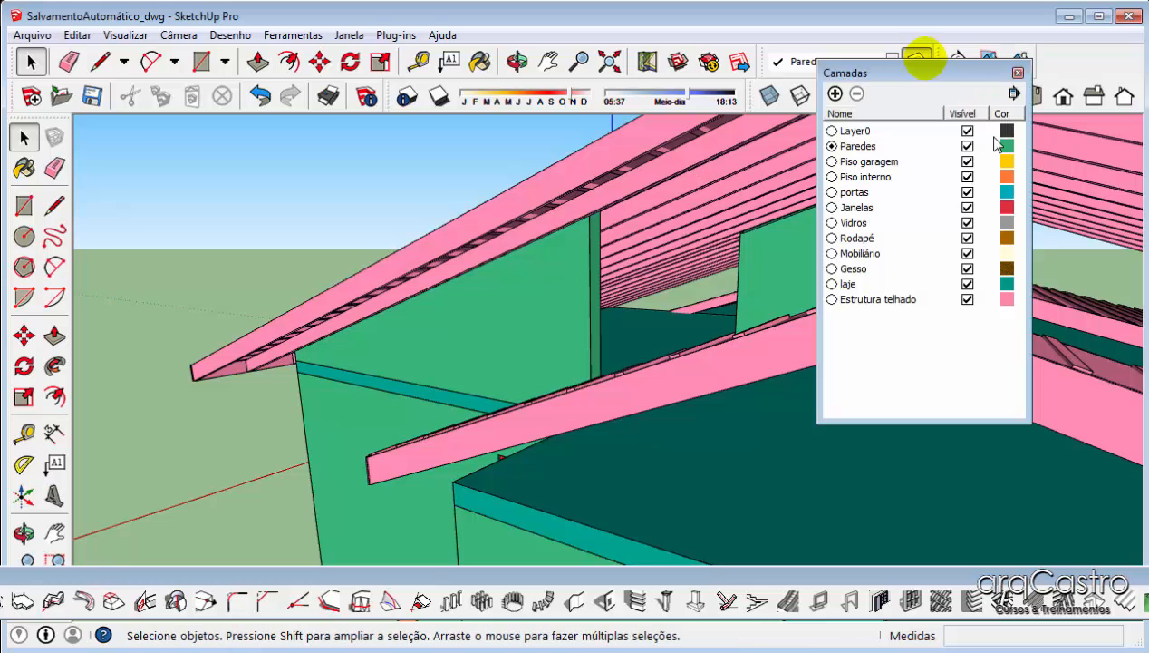
pyautogui.click(1071, 146)
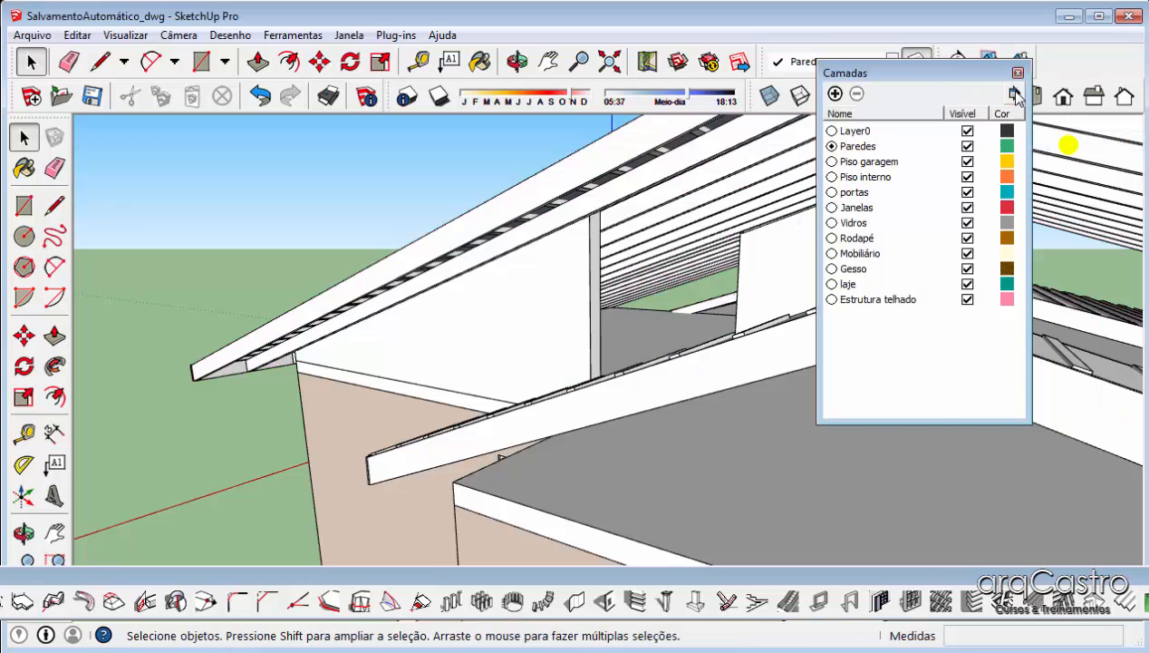
pyautogui.click(1017, 73)
# Extend the gable wall a short distance past the slab corner by pulling its narrow end face outward
pyautogui.scroll(5, 367, 381)
pyautogui.moveTo(553, 333); pyautogui.dragTo(371, 344, button='middle')
pyautogui.moveTo(453, 559); pyautogui.dragTo(444, 390, button='middle')
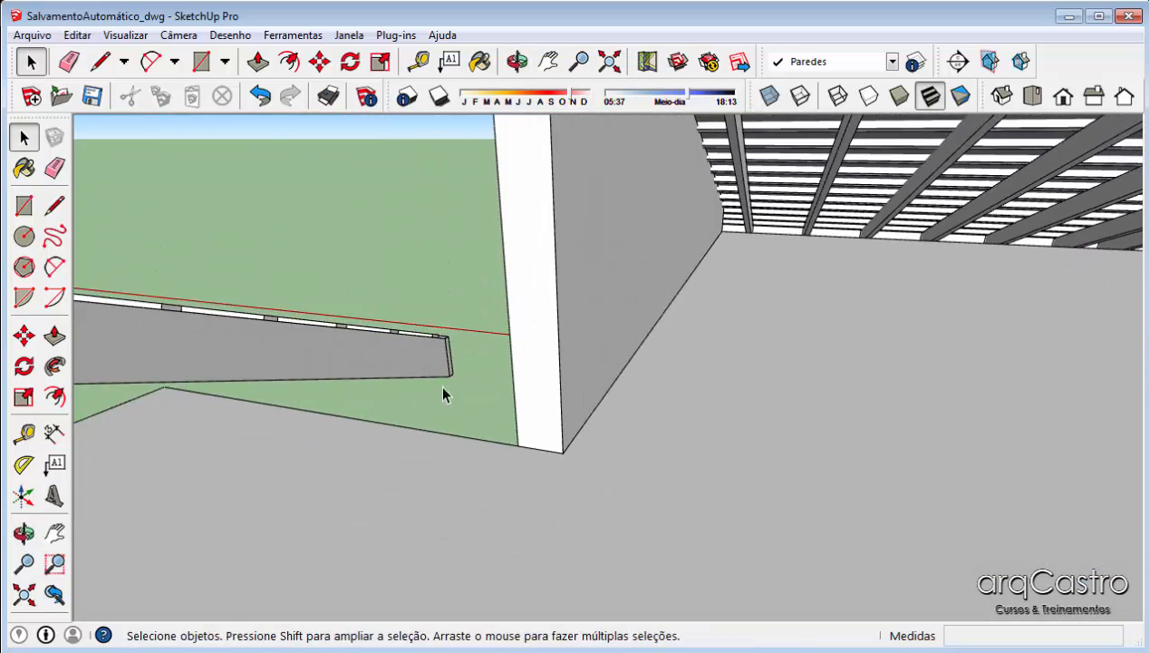
pyautogui.click(550, 433)
pyautogui.scroll(-3, 549, 432)
pyautogui.moveTo(549, 431); pyautogui.dragTo(611, 556, button='middle')
pyautogui.press('space')
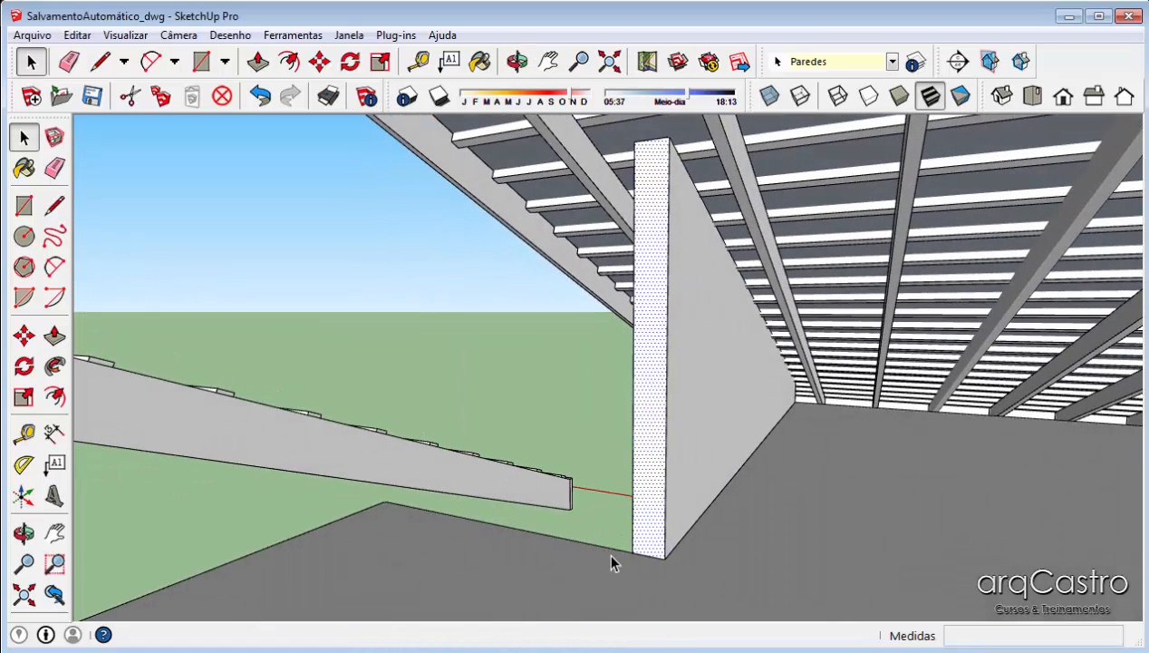
pyautogui.press('p')
pyautogui.click(659, 561)
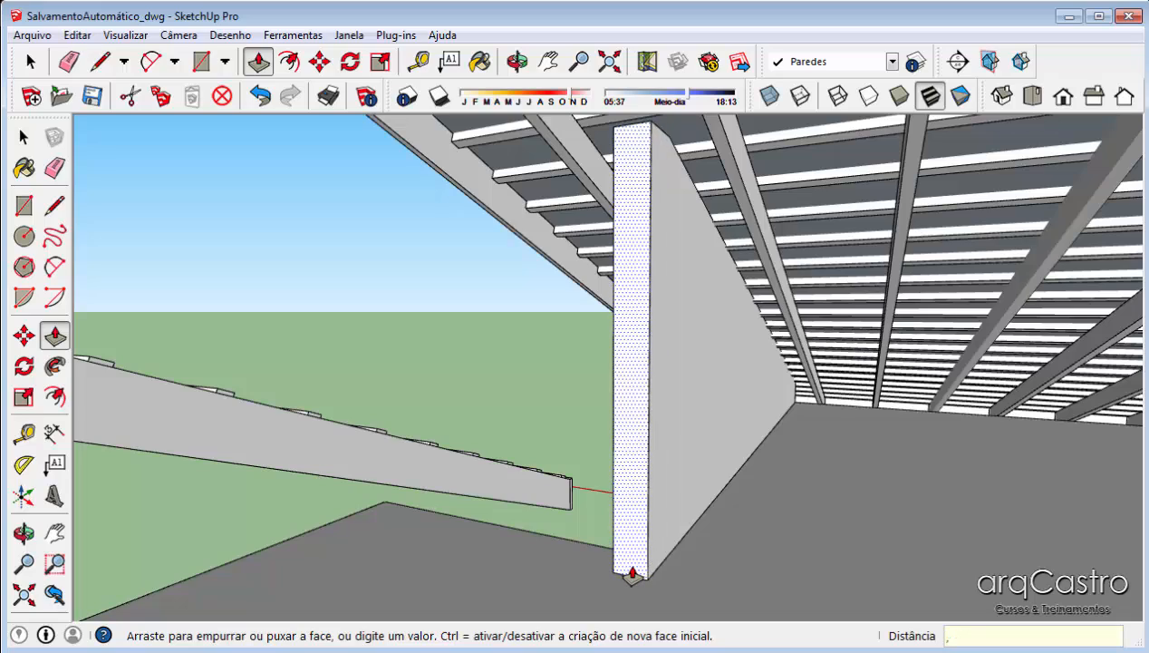
pyautogui.press('Return')
pyautogui.press('space')
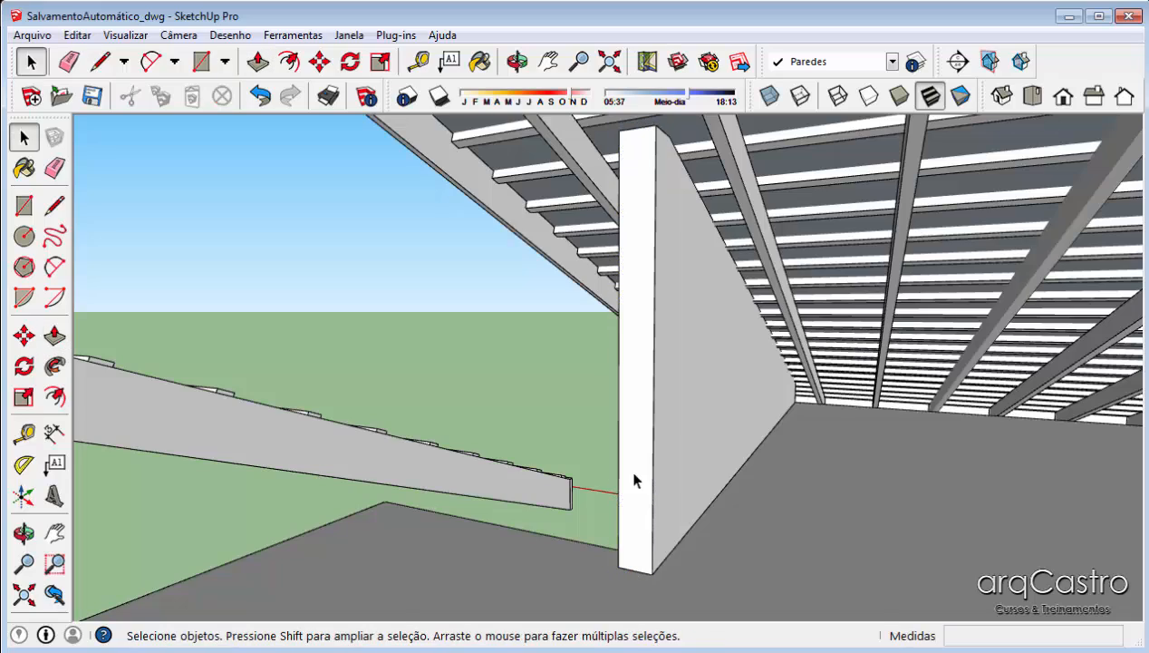
# Draw a vertical line on the gable wall's outer face, rising from the slab corner to the roof underside
pyautogui.moveTo(636, 478); pyautogui.dragTo(1116, 444, button='middle')
pyautogui.moveTo(762, 426); pyautogui.dragTo(608, 425, button='middle')
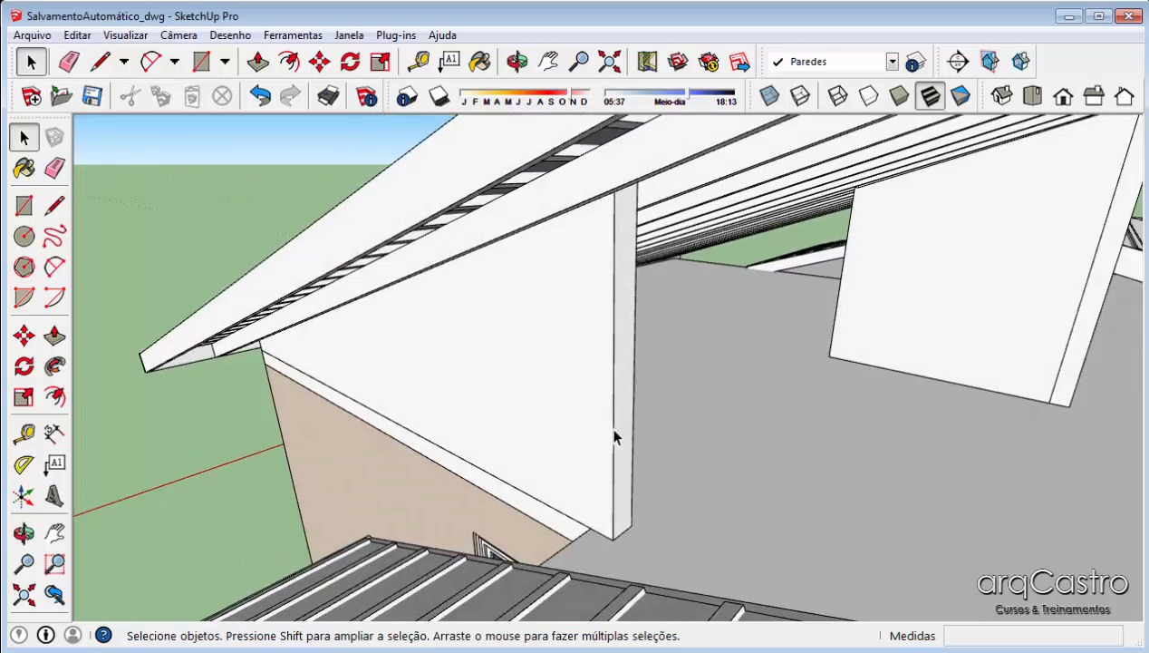
pyautogui.scroll(3, 569, 462)
pyautogui.press('l')
pyautogui.click(600, 555)
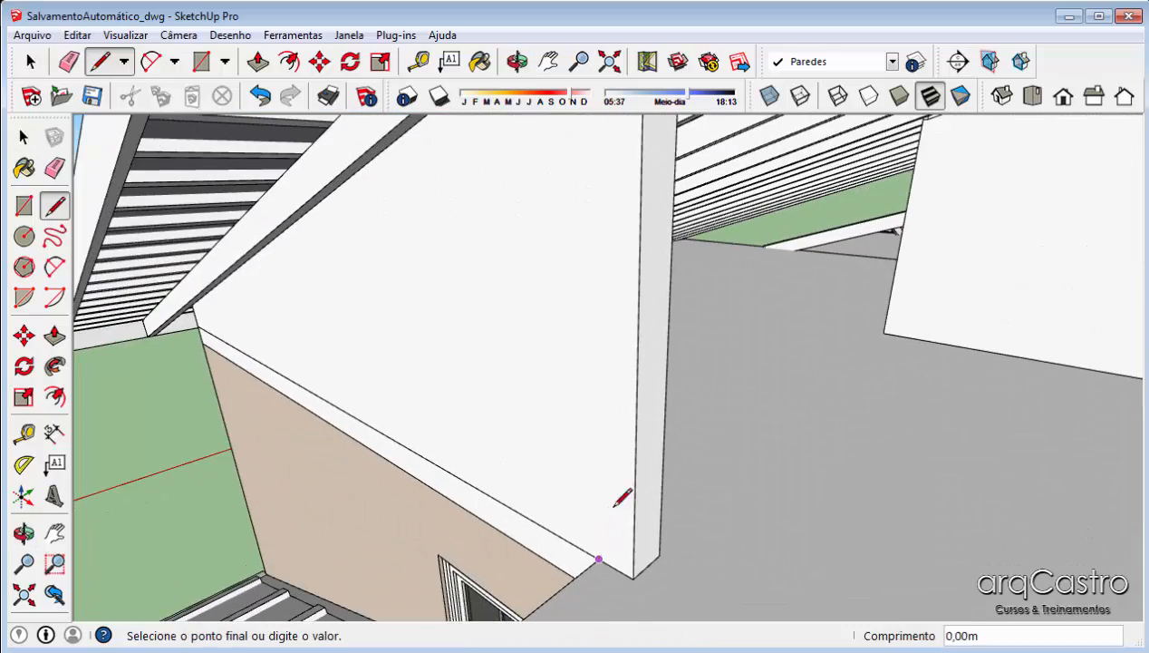
pyautogui.moveTo(591, 329); pyautogui.dragTo(544, 268, button='middle')
pyautogui.moveTo(589, 222)
pyautogui.mouseDown(button='middle')
pyautogui.moveTo(642, 336)
pyautogui.moveTo(686, 374)
pyautogui.moveTo(782, 503)
pyautogui.moveTo(821, 430)
pyautogui.moveTo(950, 405)
pyautogui.mouseUp(button='middle')
# Pull the narrow strip at the gable wall's end outward to the small roof's edge to form a return wall
pyautogui.press('p')
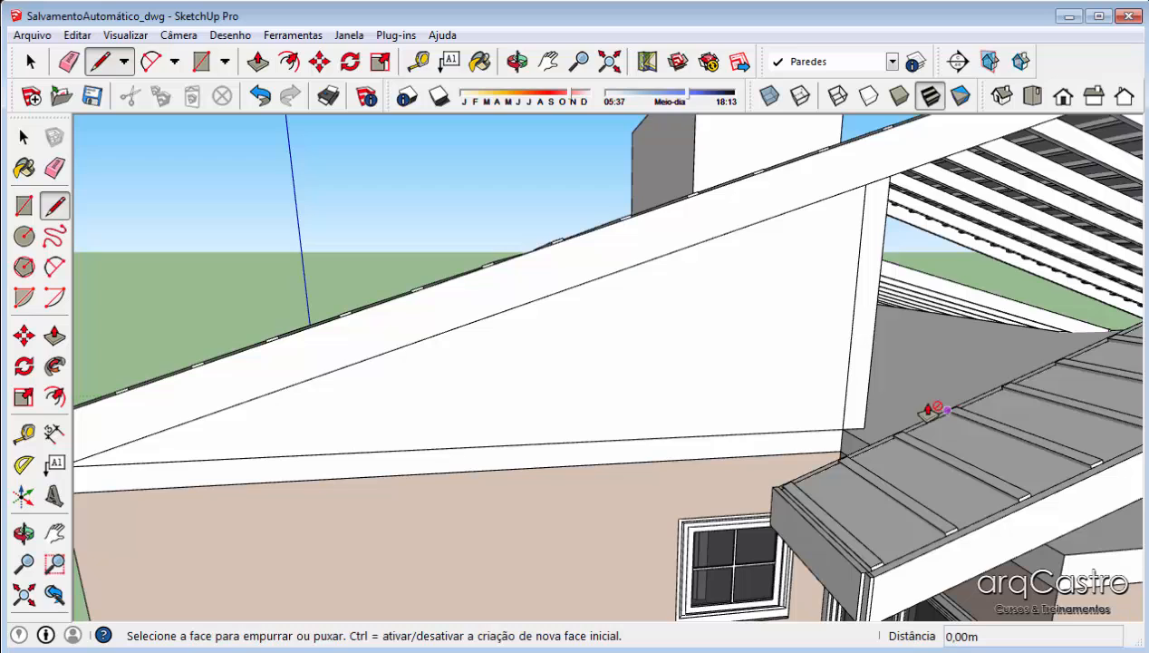
pyautogui.click(859, 423)
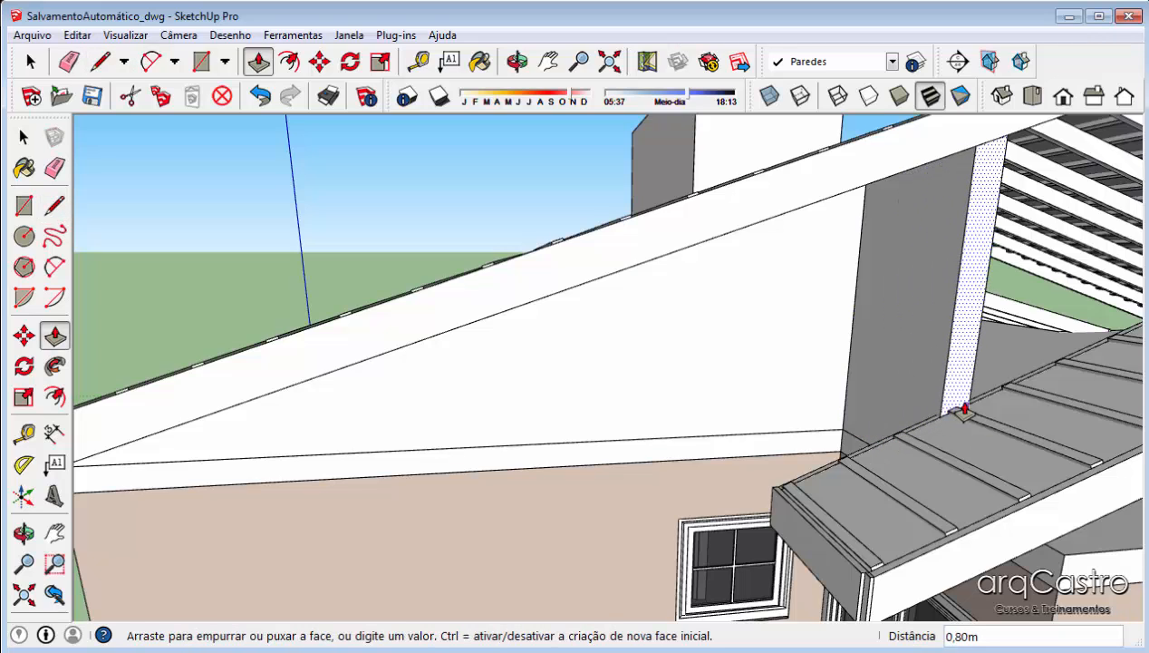
pyautogui.click(774, 490)
pyautogui.moveTo(902, 385); pyautogui.dragTo(1140, 288, button='middle')
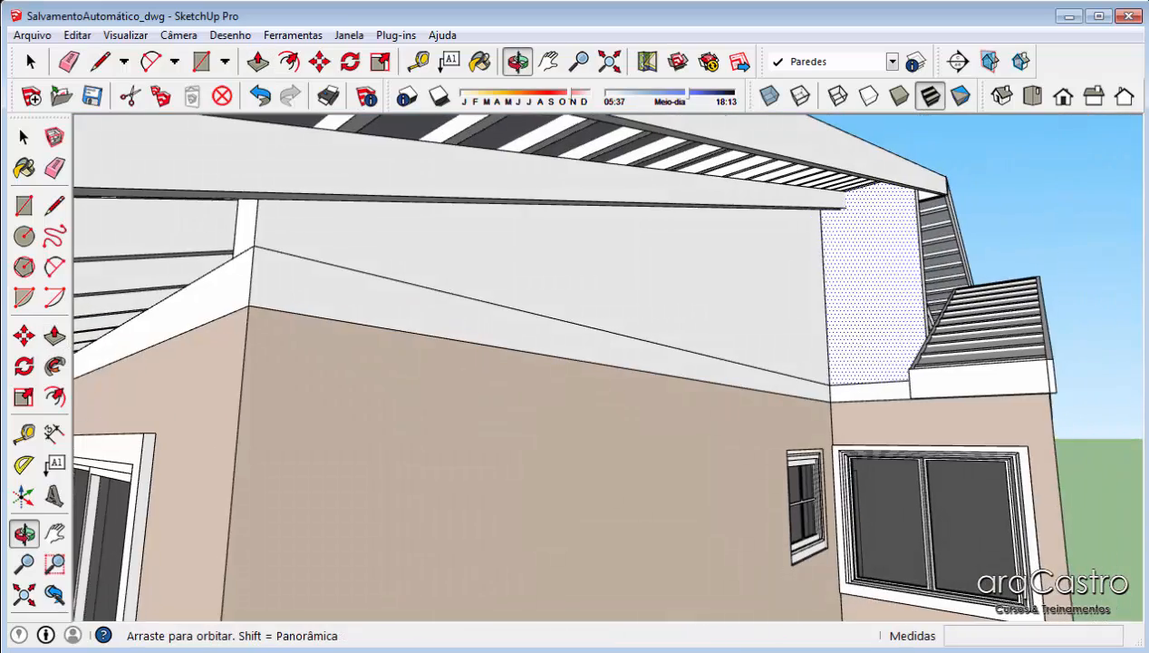
pyautogui.moveTo(988, 351); pyautogui.dragTo(714, 372, button='middle')
pyautogui.scroll(-3, 809, 444)
pyautogui.press('space')
# Draw a vertical line from the slab corner at the small roof's other end up to the main roof's underside
pyautogui.scroll(-2, 714, 372)
pyautogui.moveTo(687, 498)
pyautogui.mouseDown(button='middle')
pyautogui.moveTo(774, 399)
pyautogui.moveTo(644, 450)
pyautogui.moveTo(856, 398)
pyautogui.moveTo(914, 410)
pyautogui.moveTo(790, 436)
pyautogui.moveTo(855, 403)
pyautogui.moveTo(726, 417)
pyautogui.moveTo(884, 382)
pyautogui.mouseUp(button='middle')
pyautogui.press('l')
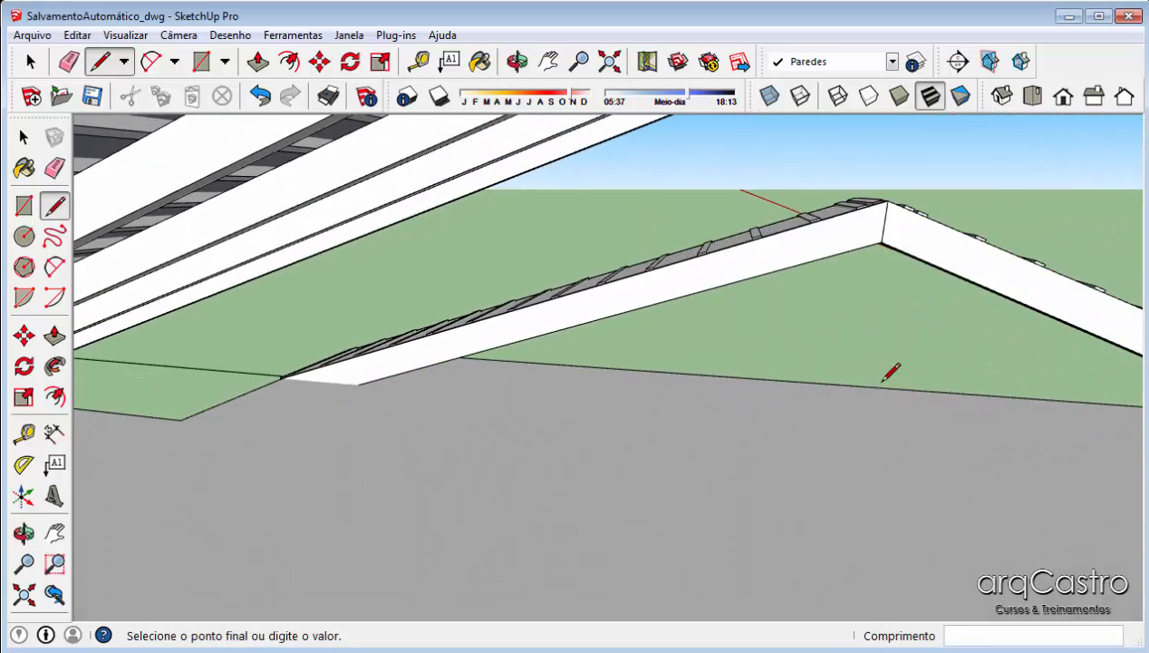
pyautogui.click(281, 376)
pyautogui.moveTo(275, 351); pyautogui.dragTo(315, 283, button='middle')
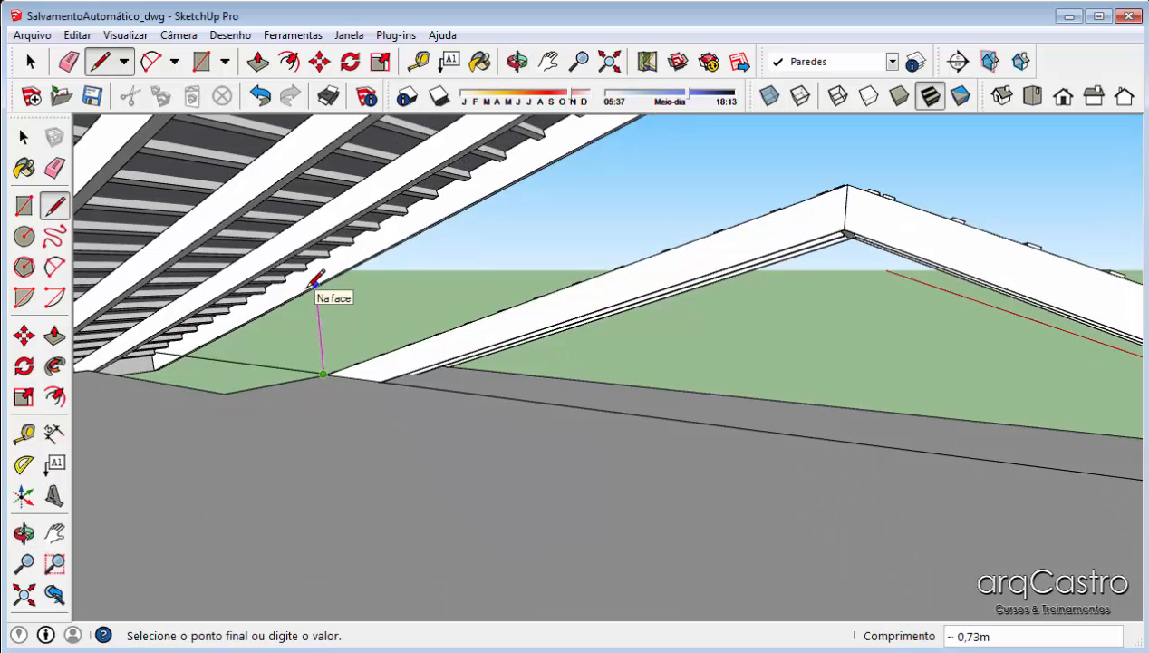
pyautogui.scroll(4, 320, 260)
pyautogui.moveTo(318, 261); pyautogui.dragTo(375, 225, button='middle')
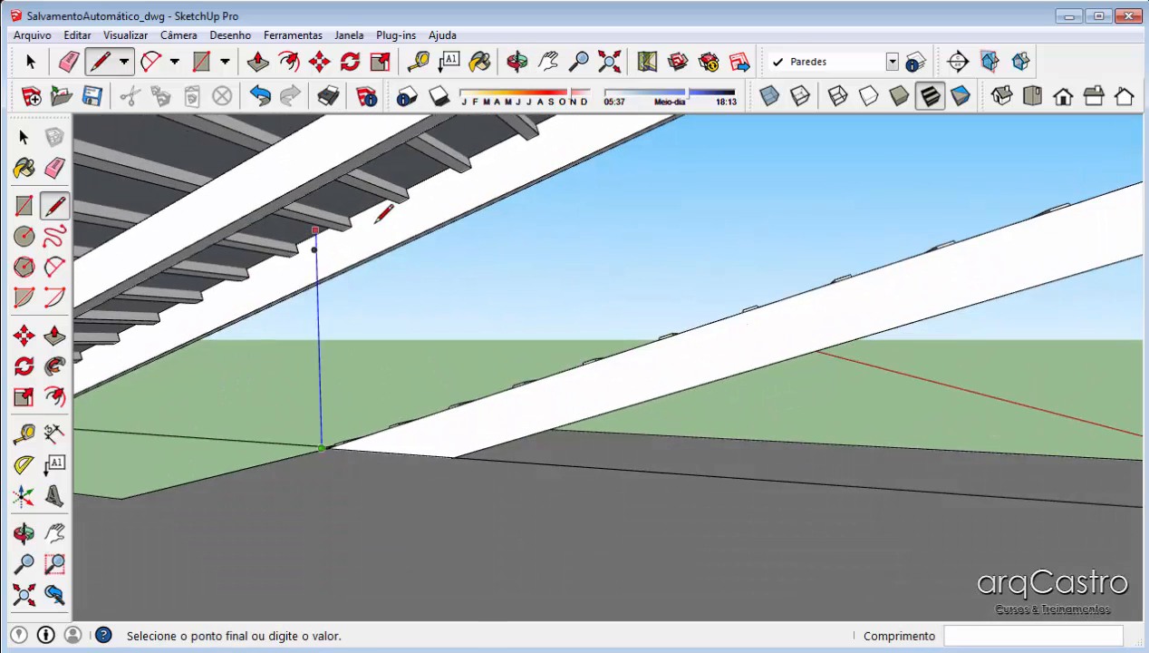
pyautogui.scroll(2, 374, 226)
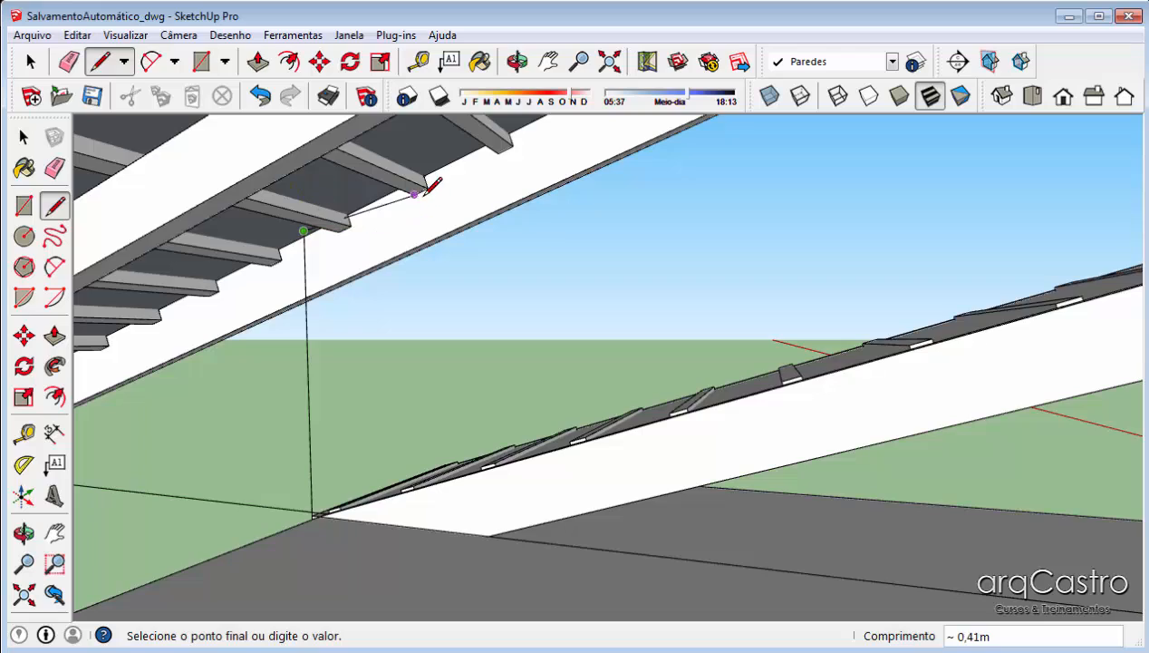
pyautogui.moveTo(426, 191); pyautogui.dragTo(459, 170, button='middle')
pyautogui.press('space')
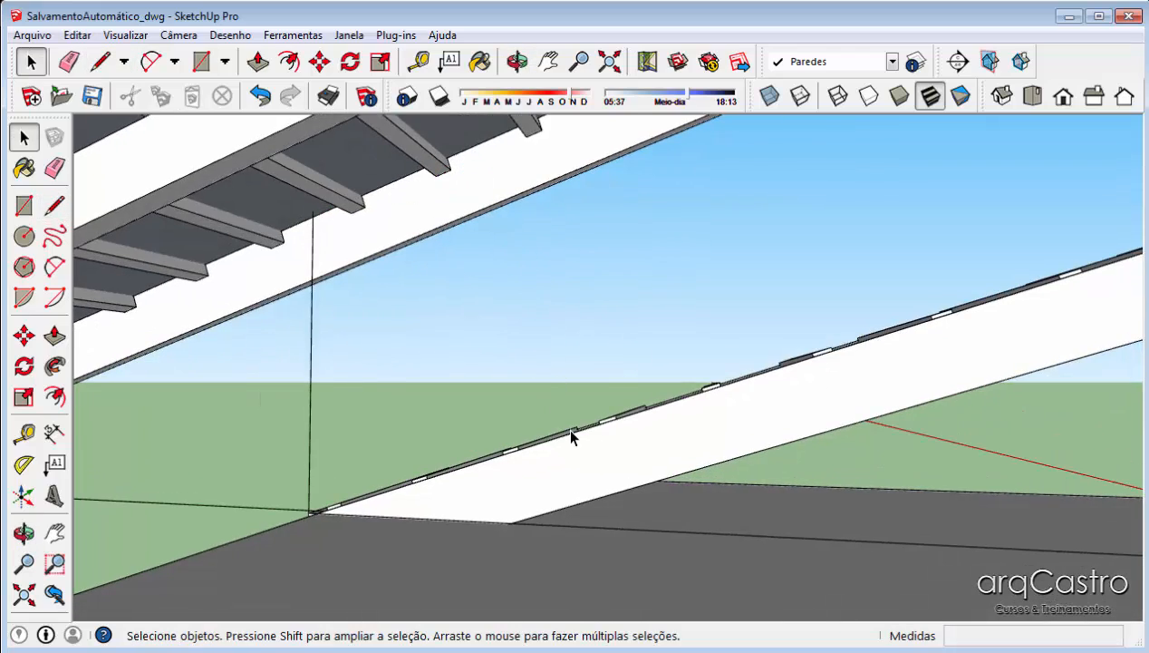
# Draw a short vertical line from the return wall's top outer corner up to the roof underside
pyautogui.moveTo(572, 427); pyautogui.dragTo(655, 453, button='middle')
pyautogui.scroll(4, 922, 202)
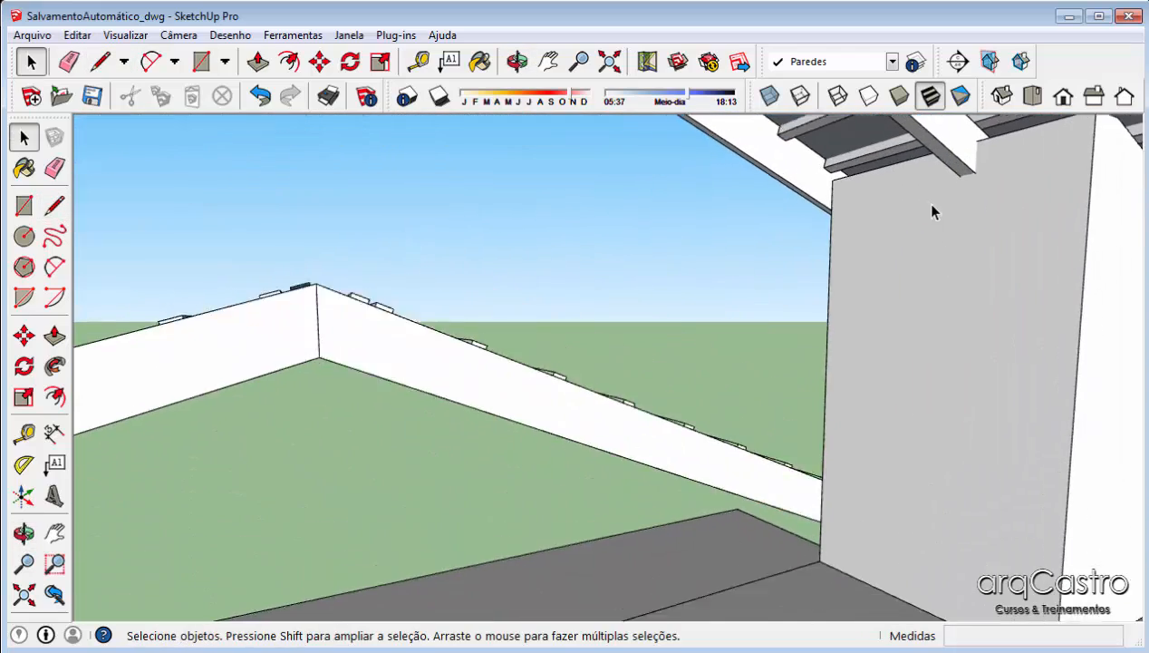
pyautogui.press('l')
pyautogui.click(814, 168)
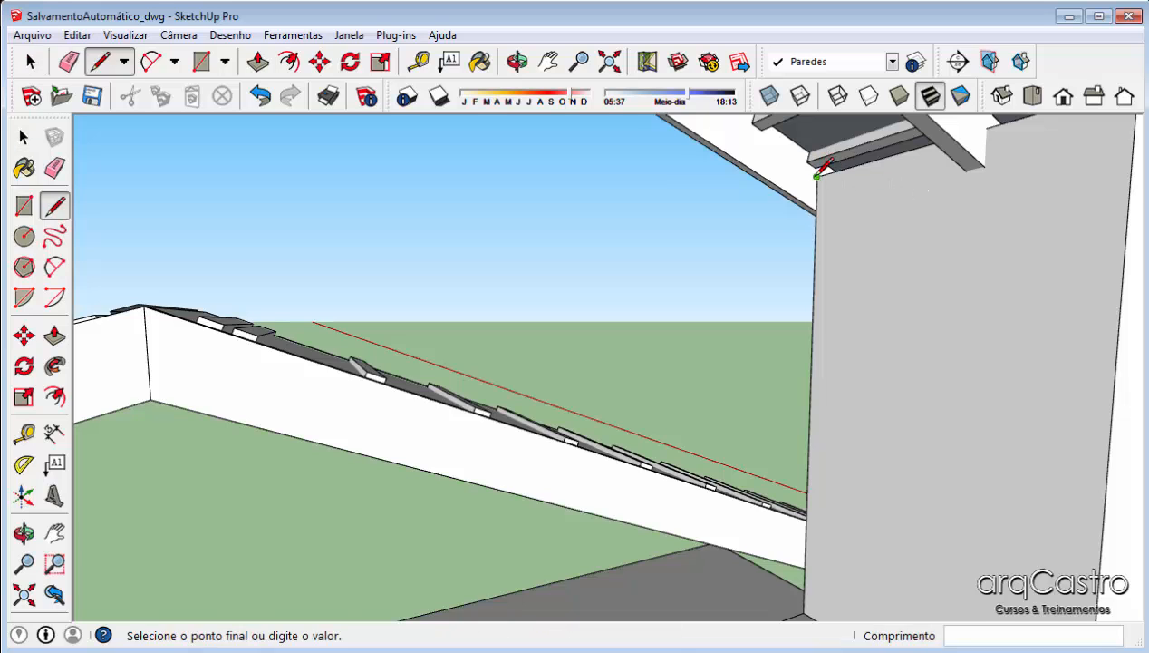
pyautogui.moveTo(815, 169); pyautogui.dragTo(821, 217, button='middle')
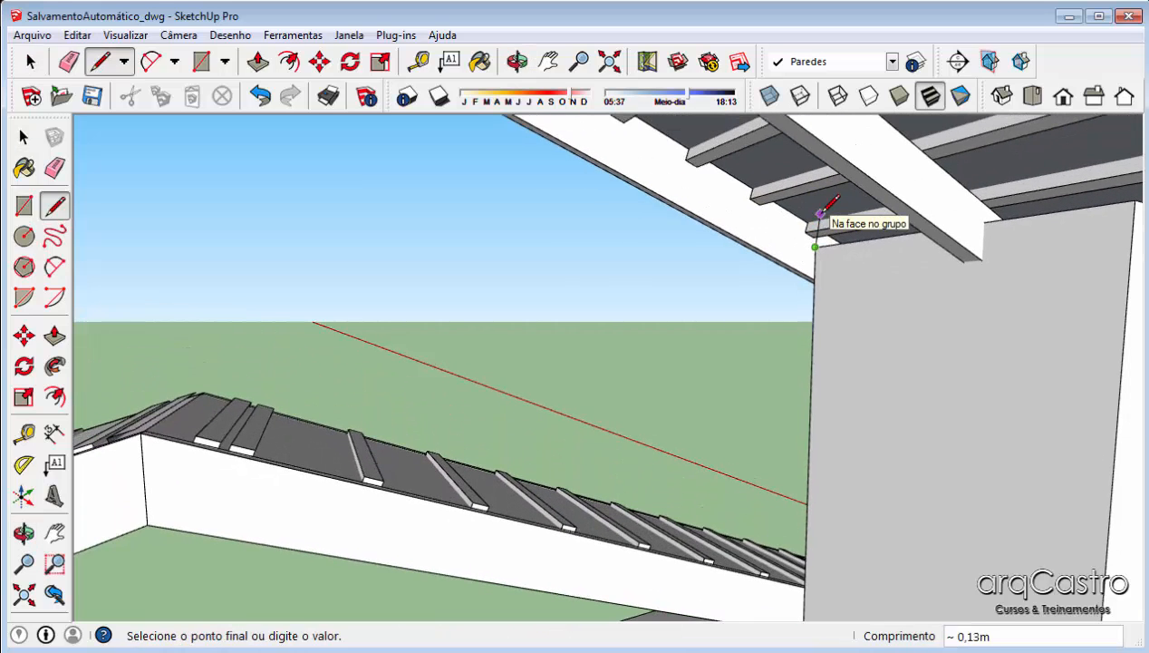
pyautogui.scroll(3, 816, 222)
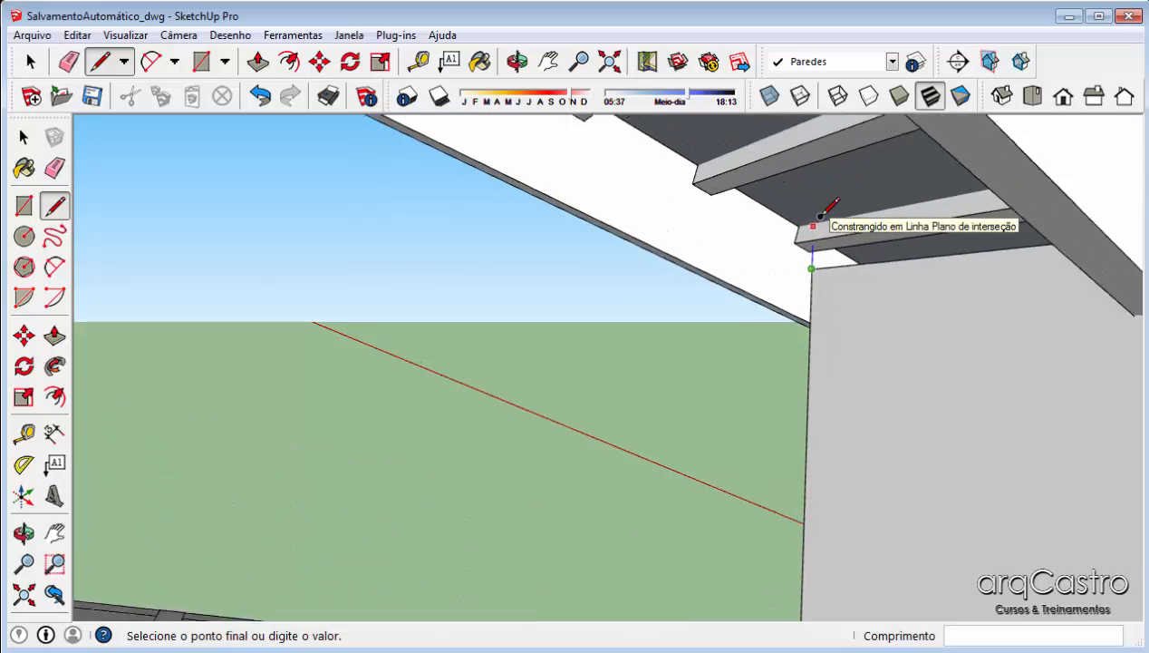
pyautogui.click(816, 222)
pyautogui.scroll(-4, 816, 222)
pyautogui.scroll(-1, 816, 222)
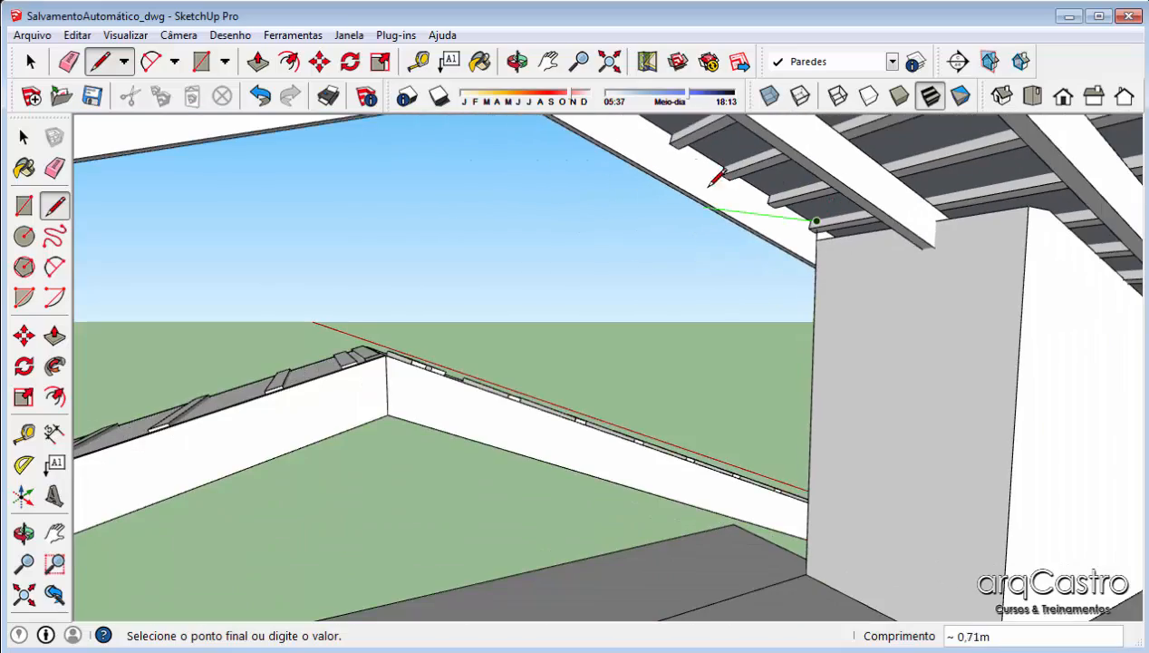
pyautogui.moveTo(809, 219); pyautogui.dragTo(685, 138, button='middle')
pyautogui.press('space')
# Draw a vertical line from the main roof's lower ridge corner down to the slab and join it to the slab edge
pyautogui.moveTo(667, 246); pyautogui.dragTo(639, 128, button='middle')
pyautogui.scroll(2, 723, 149)
pyautogui.moveTo(722, 149); pyautogui.dragTo(801, 344, button='middle')
pyautogui.press('l')
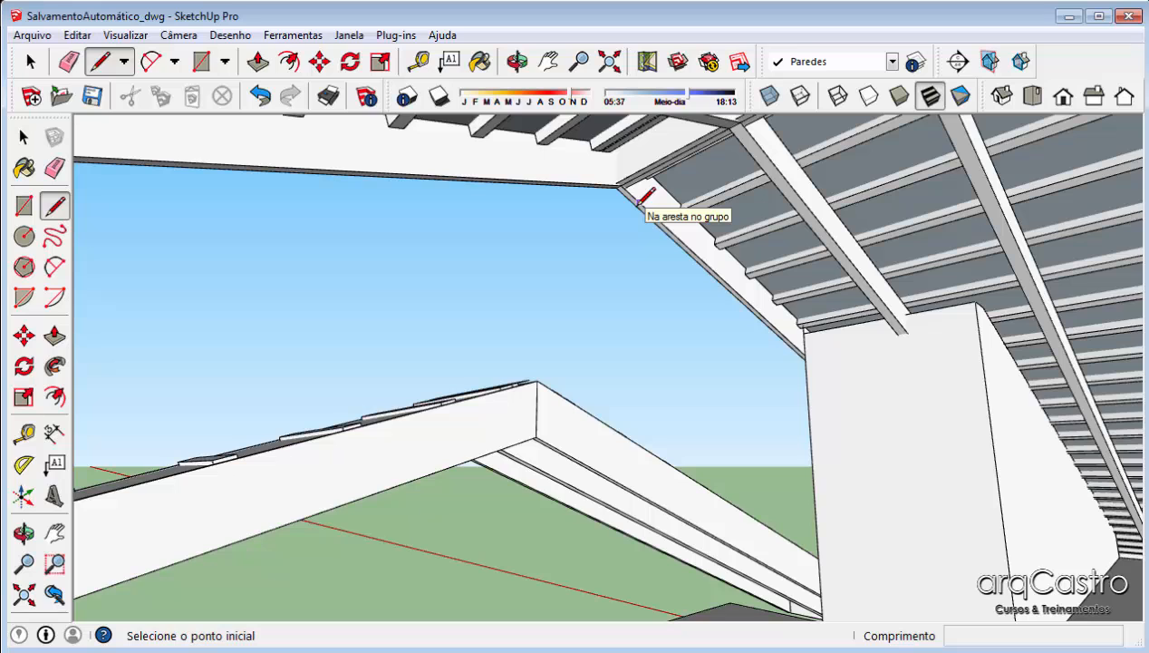
pyautogui.scroll(4, 637, 174)
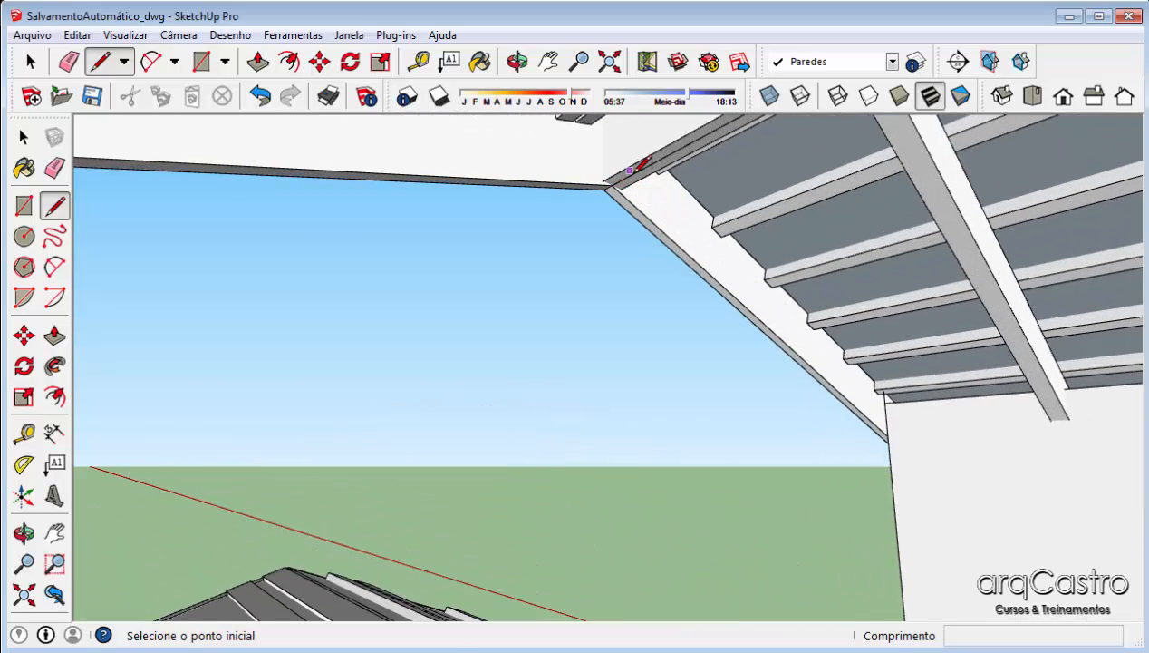
pyautogui.click(620, 182)
pyautogui.scroll(-3, 621, 181)
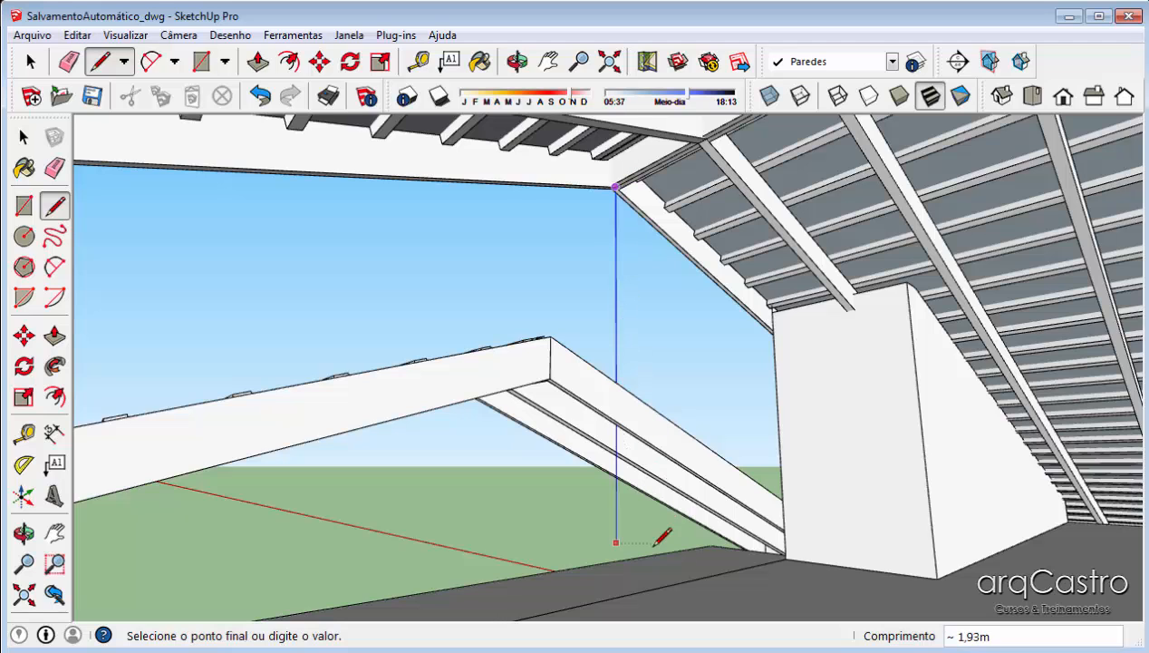
pyautogui.scroll(4, 645, 585)
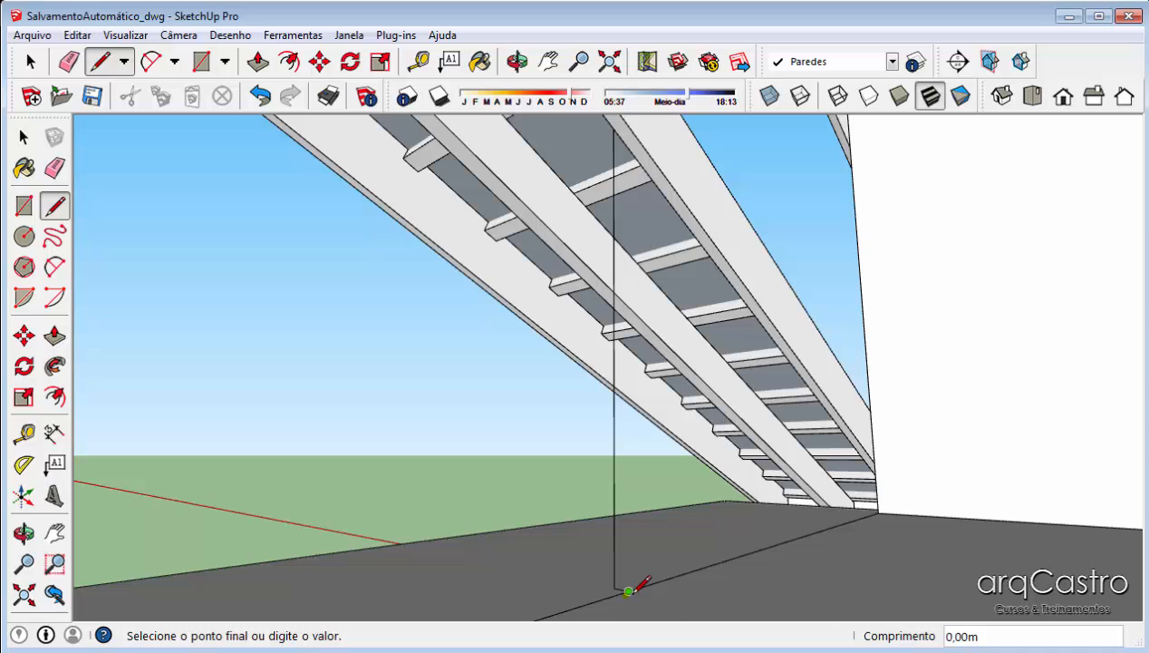
# Draw a vertical line about 2.33 m long from the slab edge up to the roof underside at the ridge
pyautogui.scroll(-5, 629, 591)
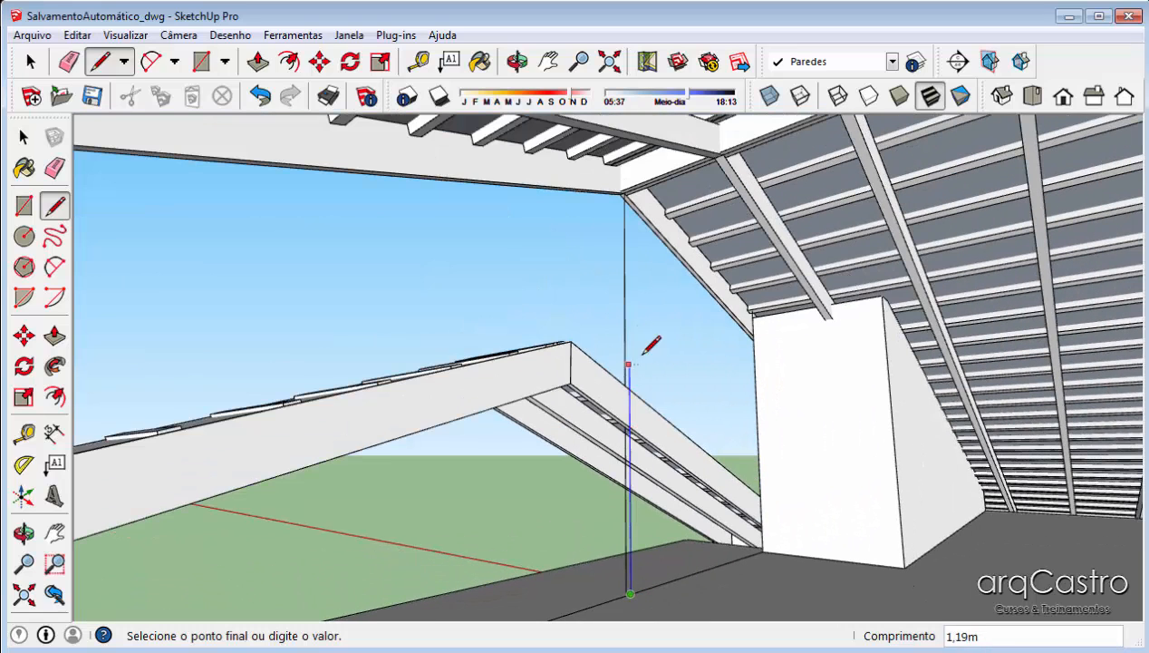
pyautogui.scroll(2, 644, 213)
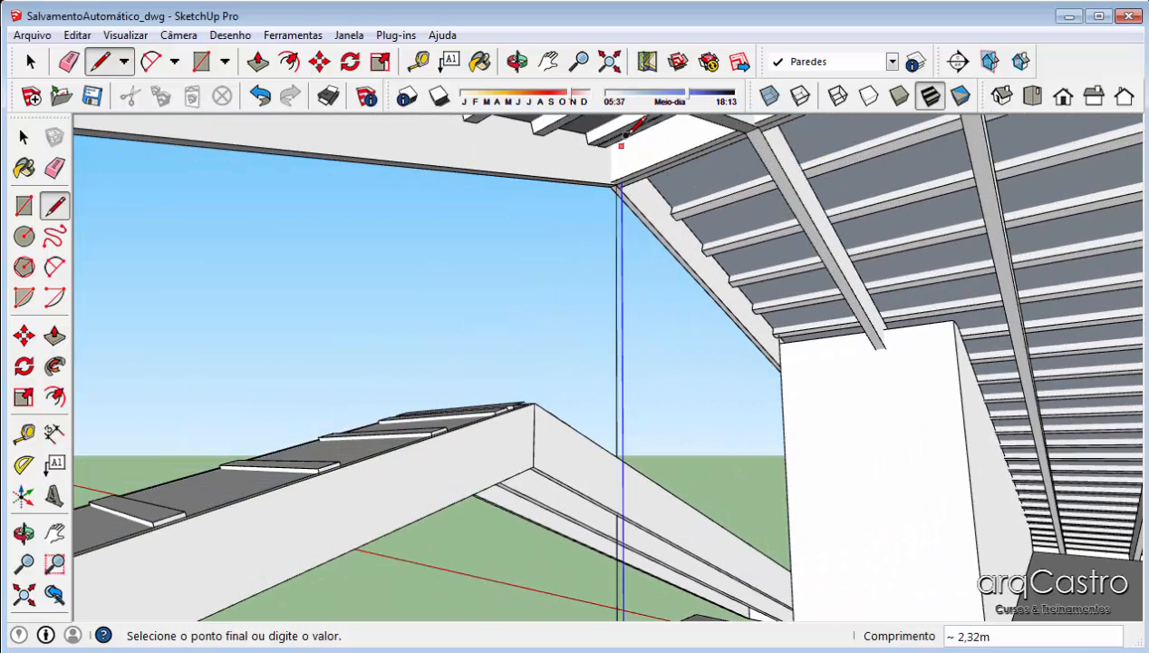
pyautogui.scroll(3, 625, 134)
pyautogui.moveTo(634, 132)
pyautogui.mouseDown(button='middle')
pyautogui.moveTo(598, 146)
pyautogui.moveTo(615, 210)
pyautogui.moveTo(616, 192)
pyautogui.mouseUp(button='middle')
pyautogui.scroll(4, 659, 328)
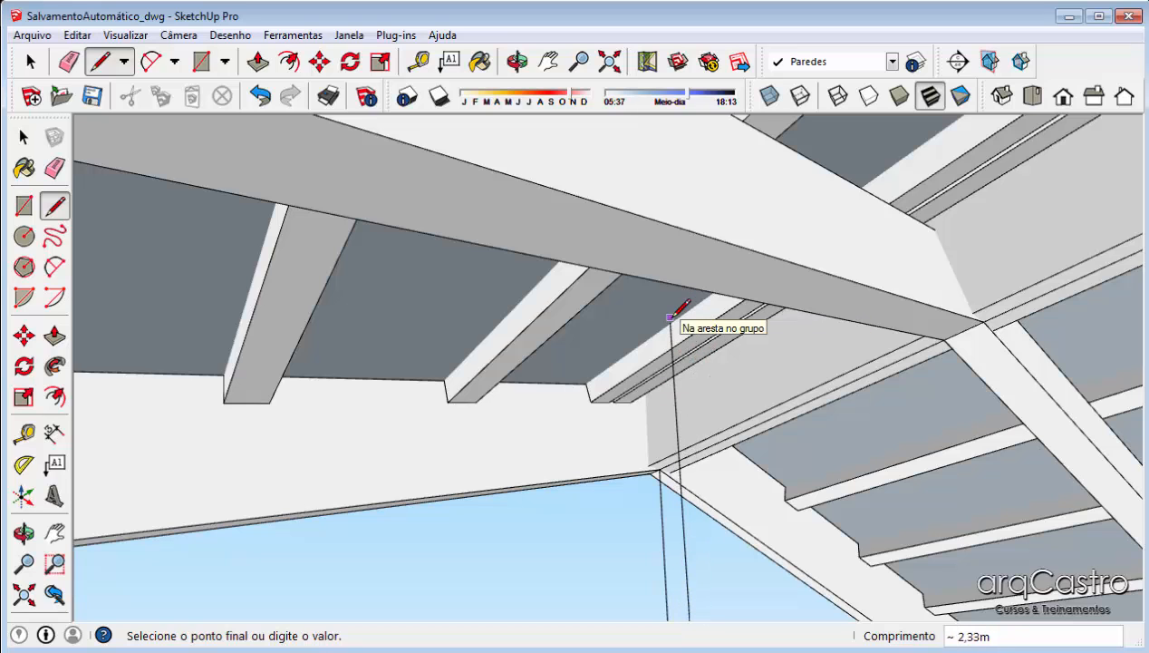
pyautogui.moveTo(671, 337); pyautogui.dragTo(890, 397, button='middle')
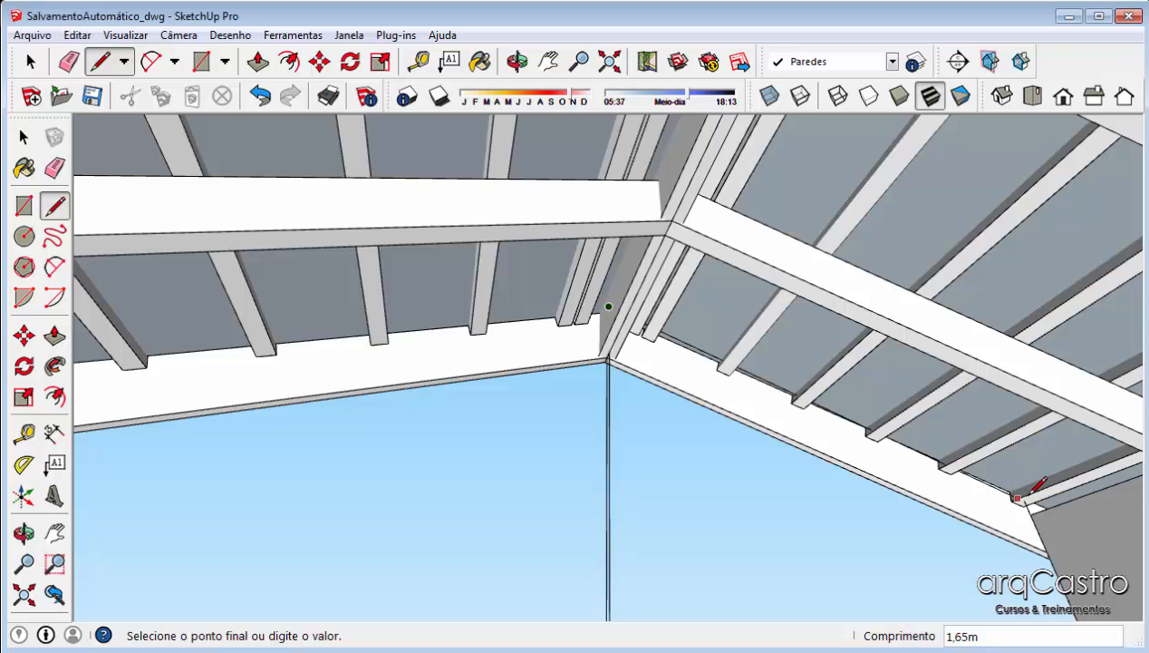
pyautogui.moveTo(1034, 503); pyautogui.dragTo(957, 489, button='middle')
pyautogui.scroll(1, 1122, 443)
pyautogui.keyDown('shift'); pyautogui.moveTo(1122, 443); pyautogui.dragTo(866, 440, button='middle'); pyautogui.keyUp('shift')
pyautogui.scroll(1, 919, 446)
pyautogui.scroll(-2, 936, 458)
pyautogui.press('space')
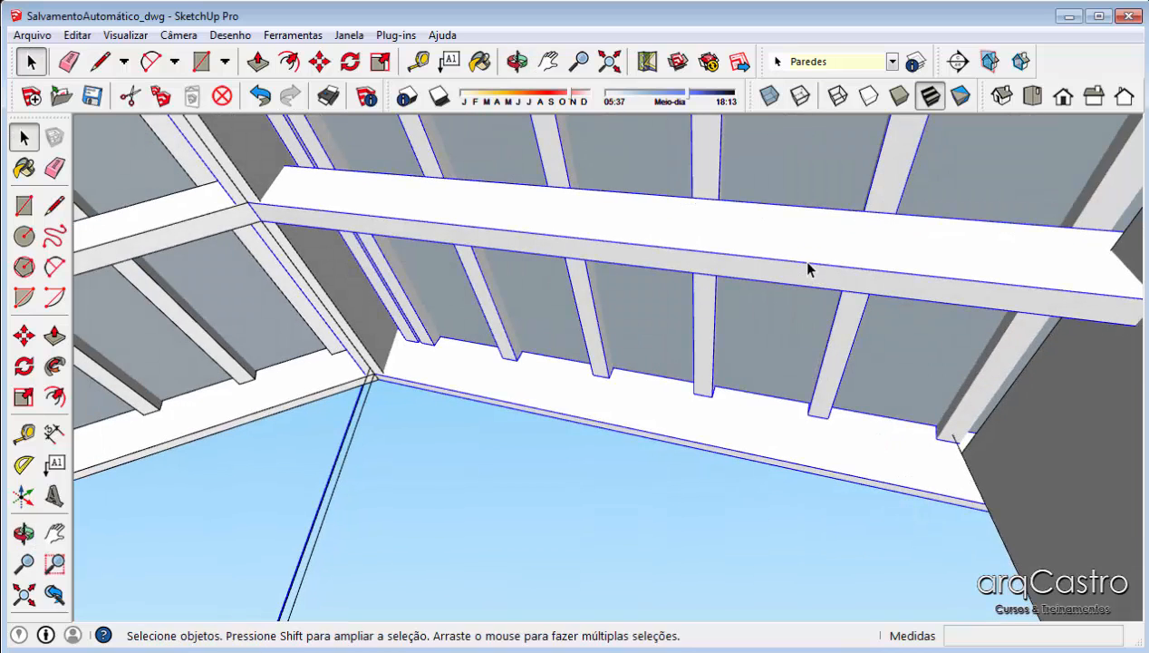
# Open the roof structure group beside the return wall, hide its timber framing, and leave the group
pyautogui.doubleClick(807, 263)
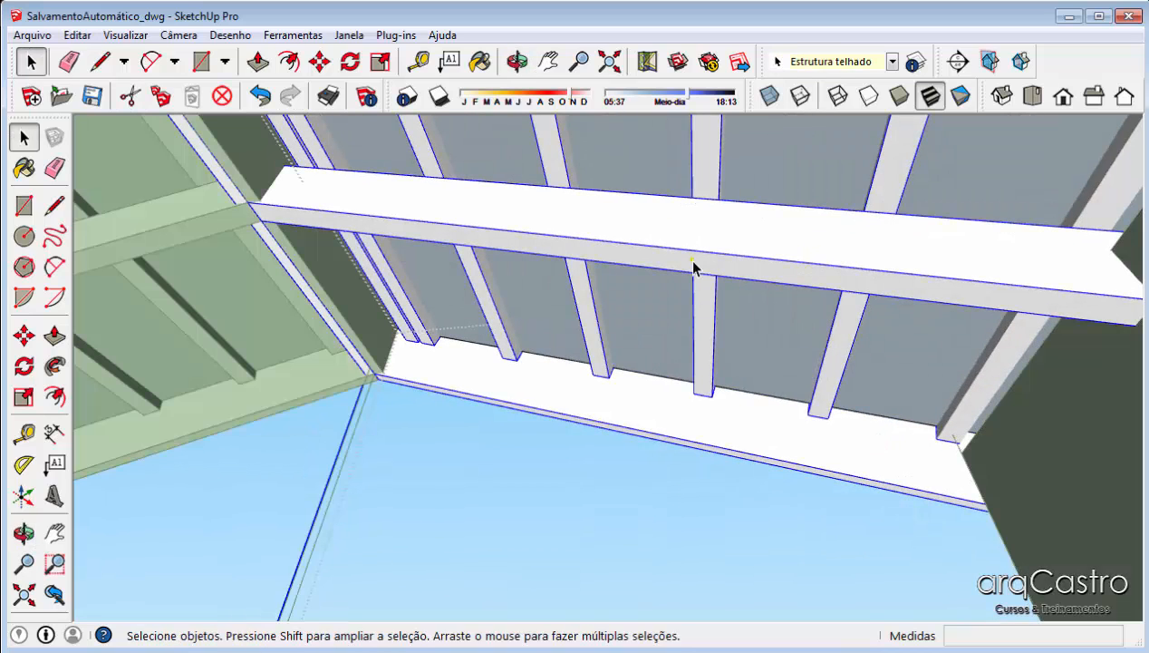
pyautogui.rightClick(693, 268)
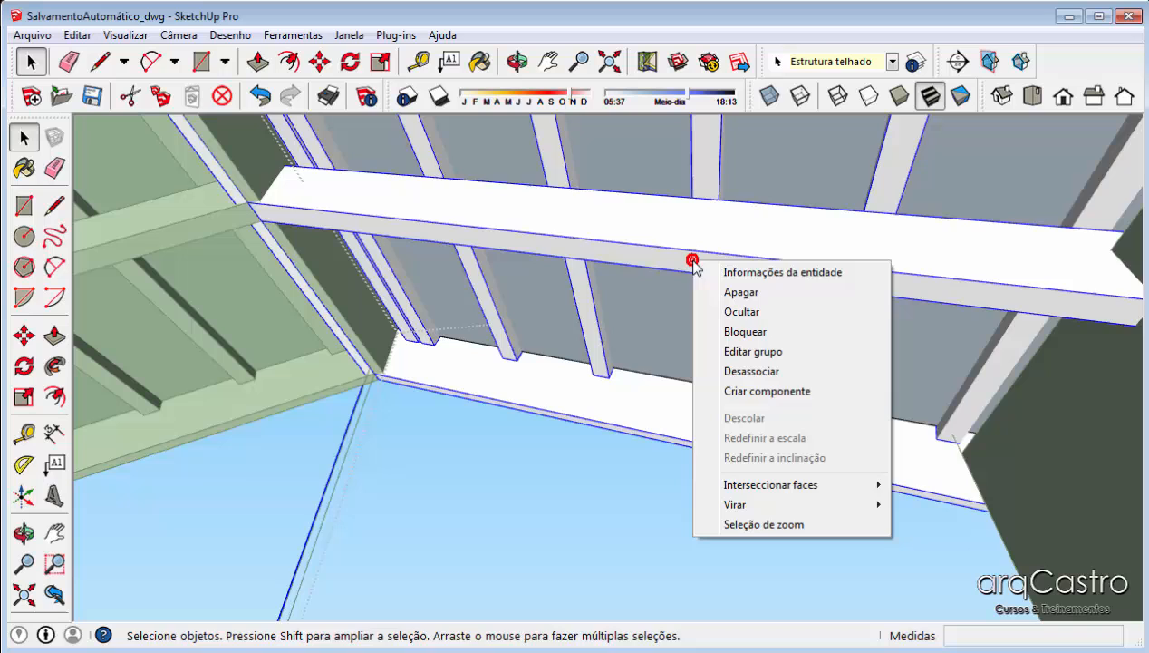
pyautogui.click(723, 314)
pyautogui.click(606, 455)
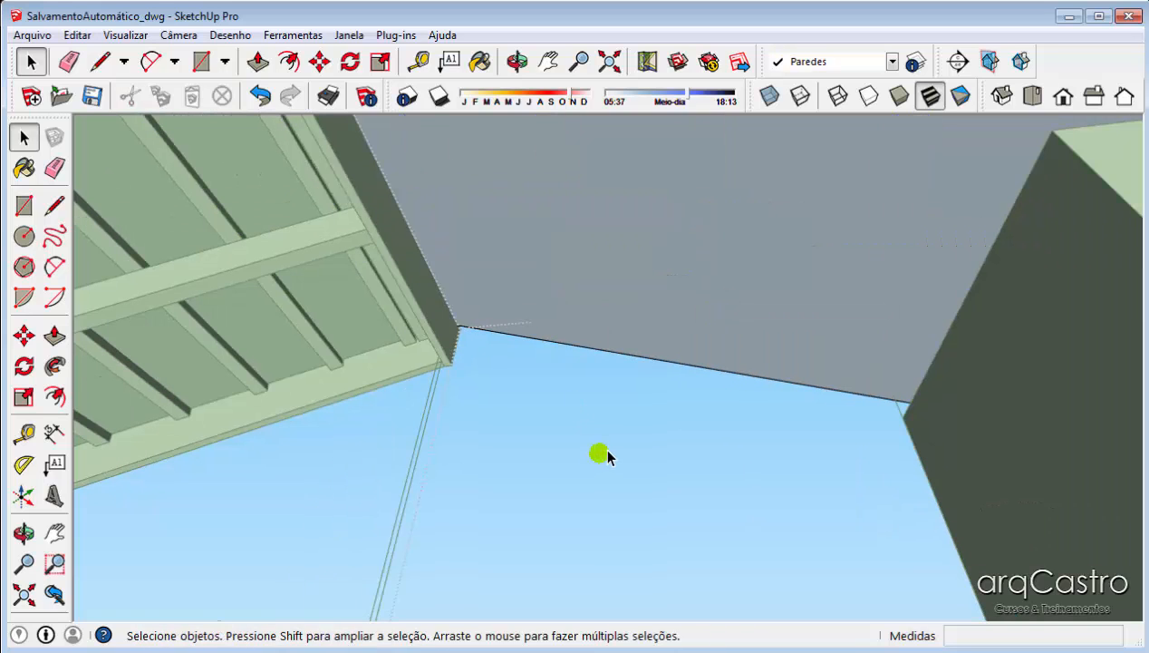
pyautogui.moveTo(328, 492); pyautogui.dragTo(576, 416, button='middle')
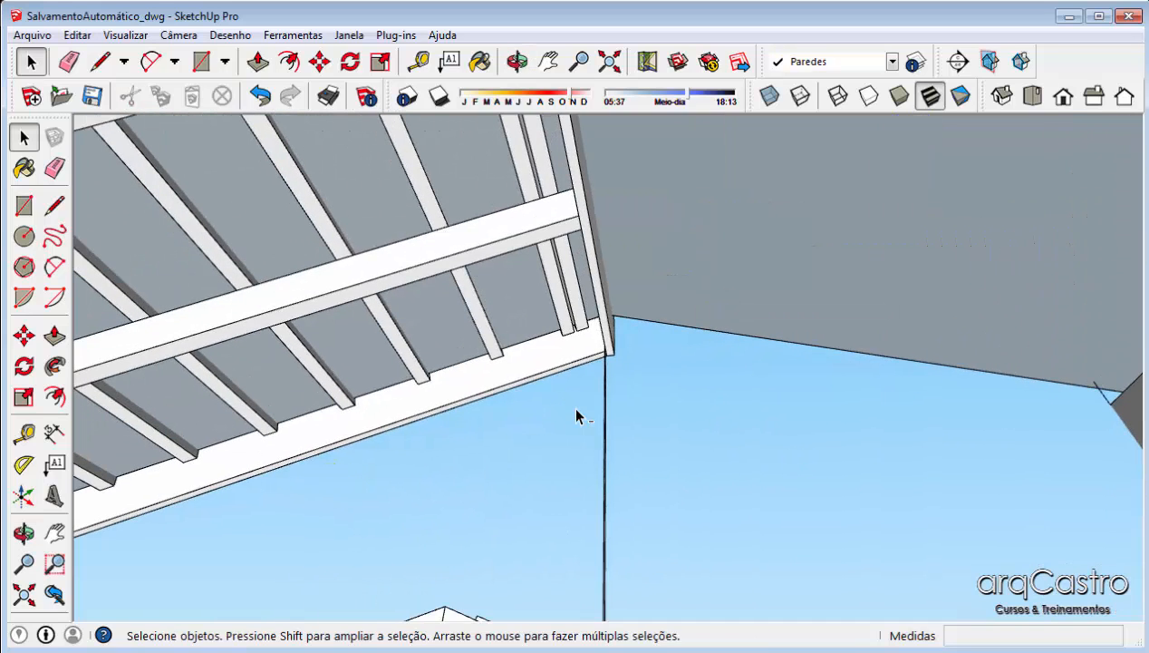
# Undo hiding the roof timber framing and display the model coloured by layer
pyautogui.hotkey('ctrl', 'z')
pyautogui.hotkey('ctrl', 'z')
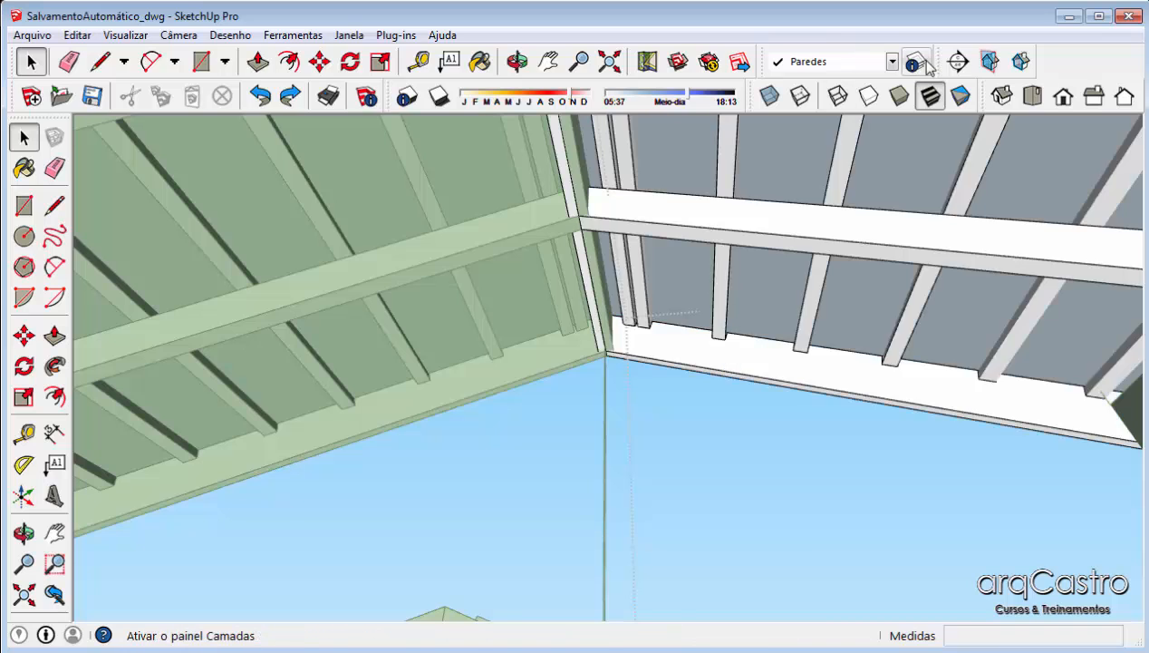
pyautogui.click(917, 62)
pyautogui.click(1012, 93)
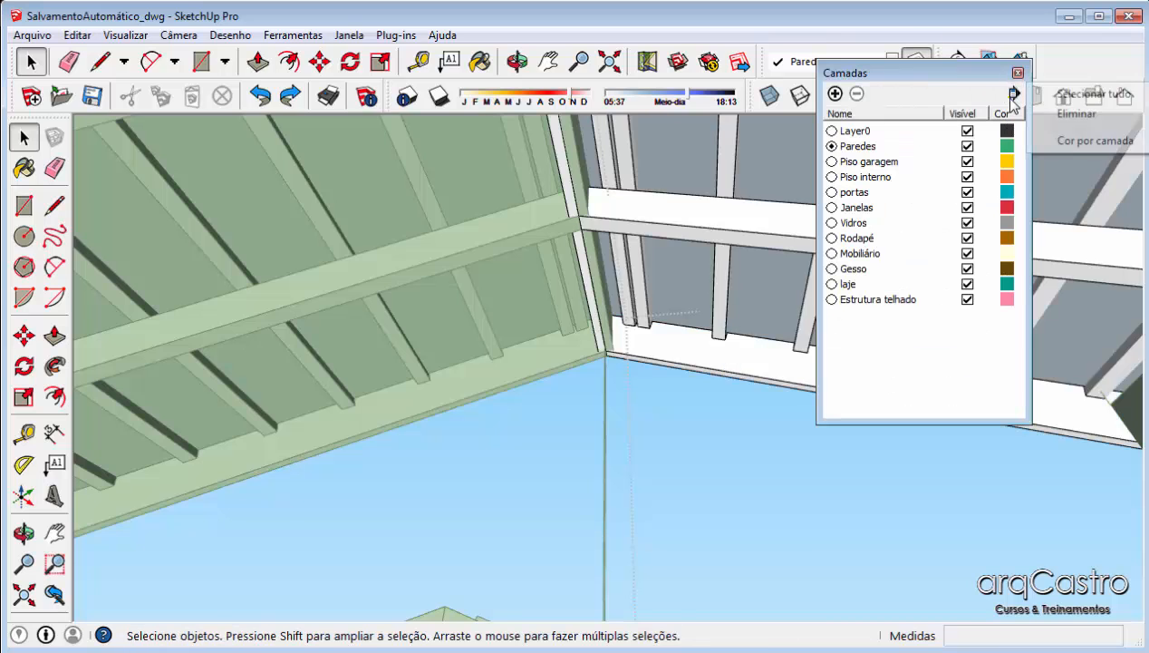
pyautogui.click(1074, 140)
# Select the roof surface behind the rafters and add a layer named temporario, making it the current layer
pyautogui.click(751, 314)
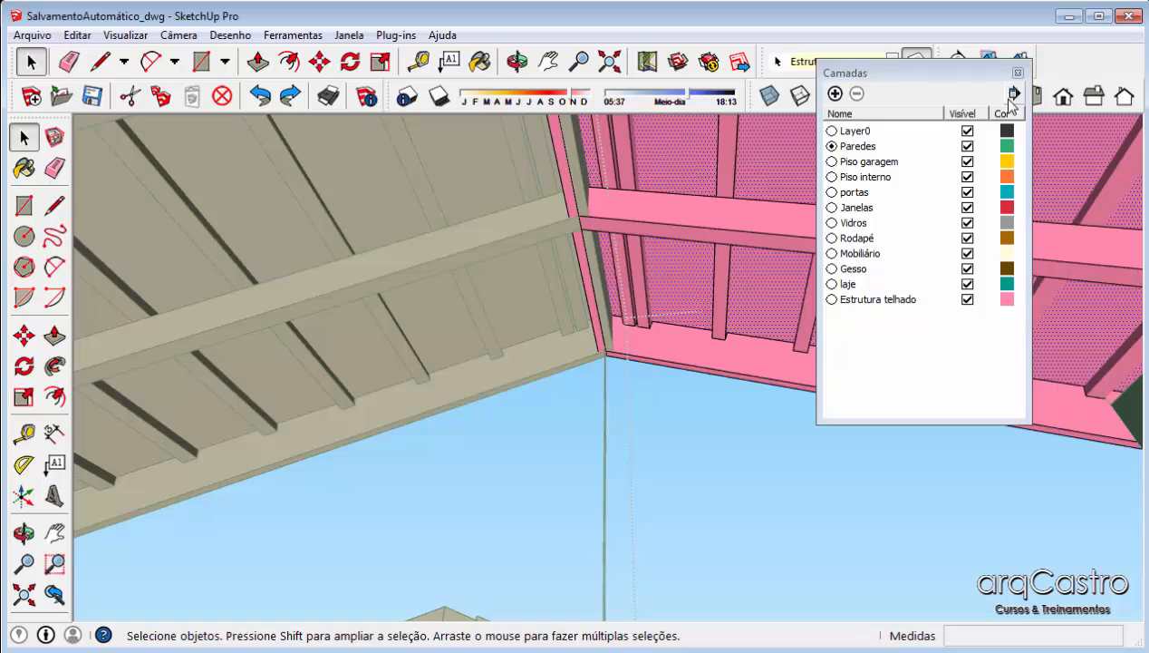
pyautogui.click(834, 95)
pyautogui.write('te')
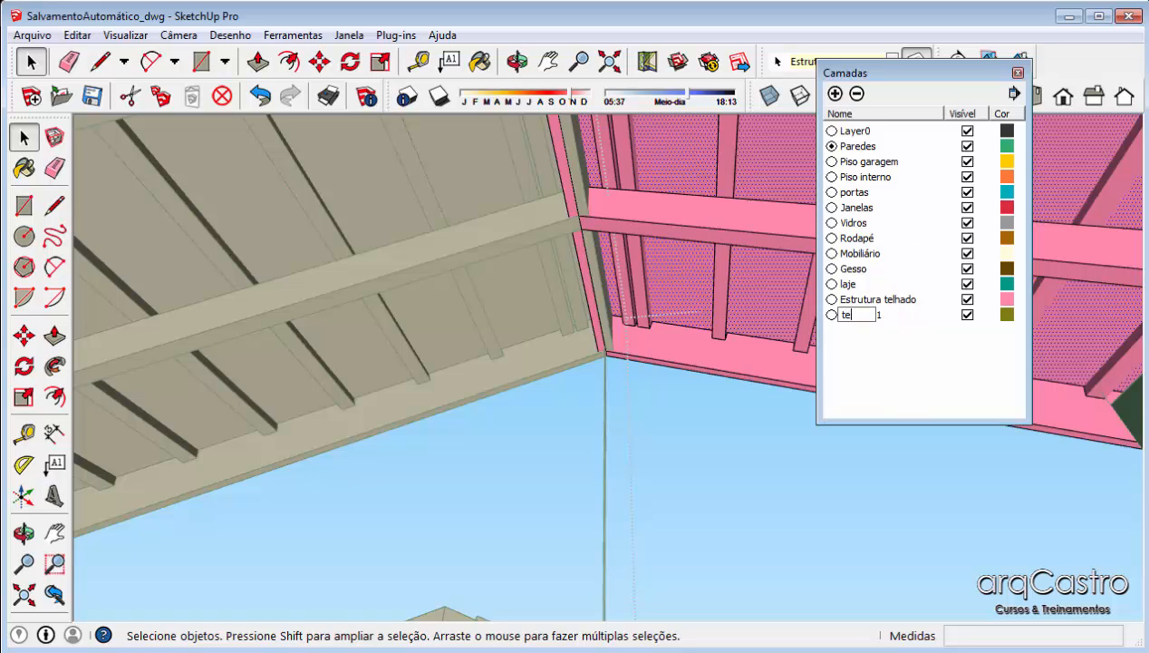
pyautogui.write('mporario')
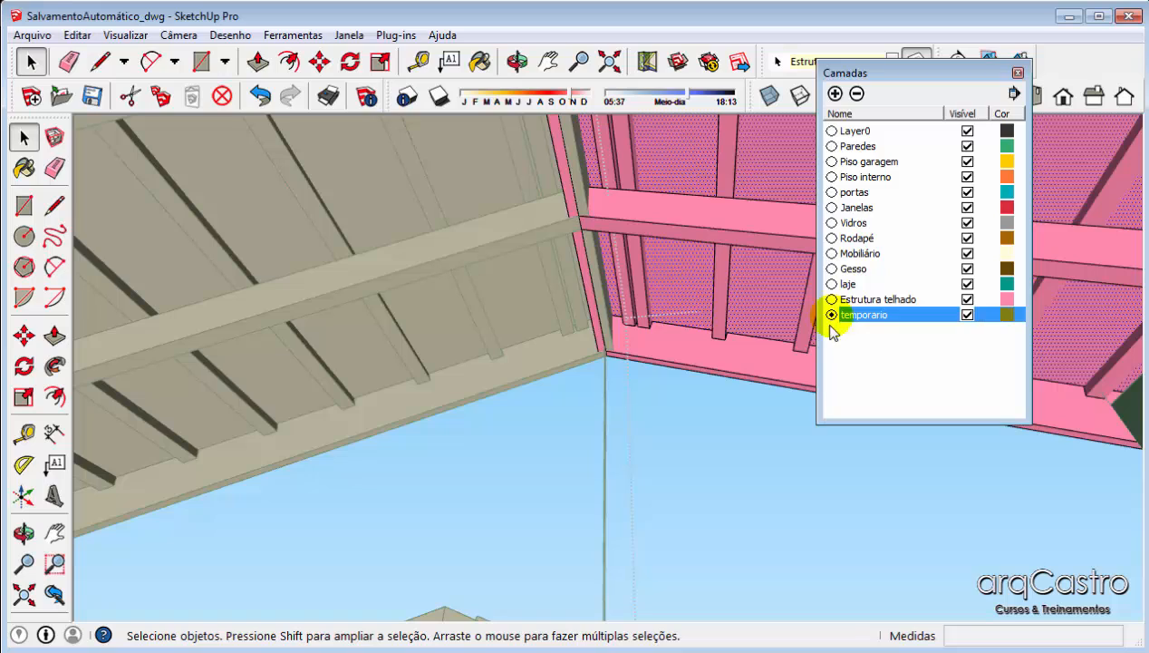
# Assign the selected main roof surface with its edge to the temporario layer
pyautogui.click(789, 165)
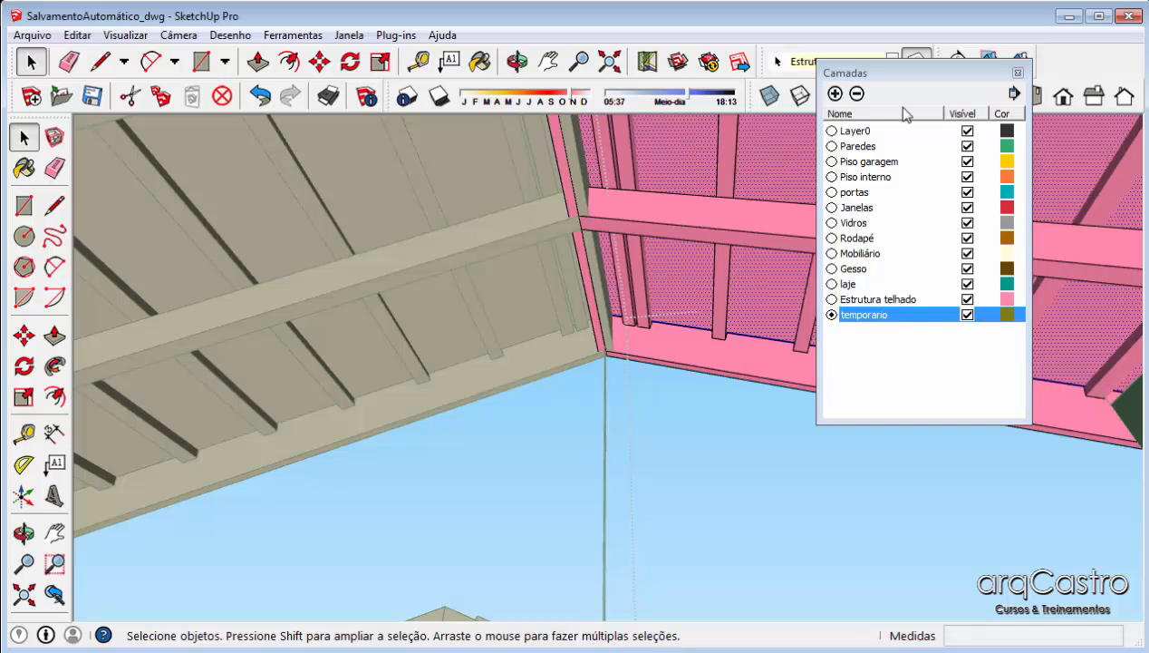
pyautogui.click(1018, 72)
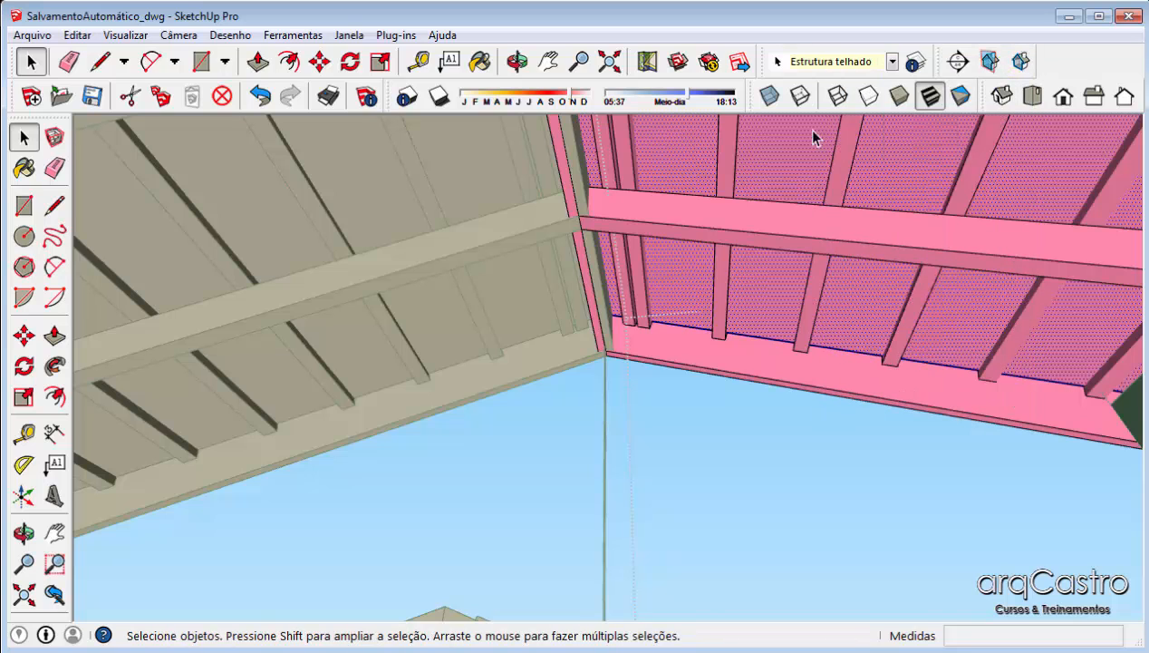
pyautogui.click(892, 61)
pyautogui.click(832, 238)
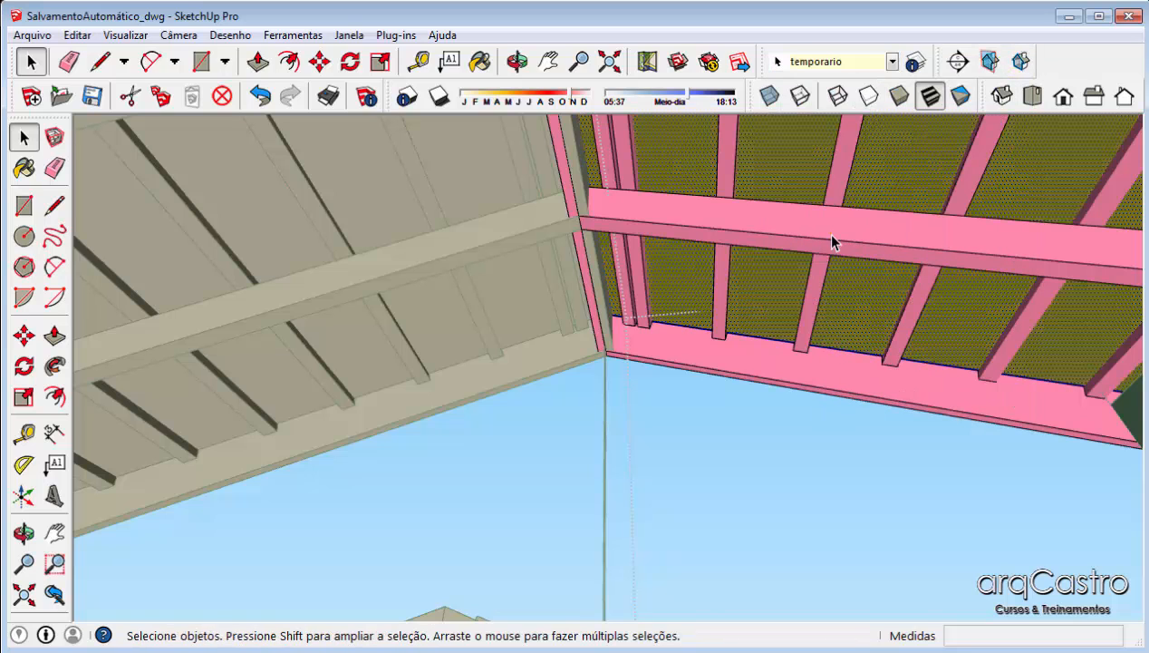
# Move the opposite main roof slope's surface from the timber structure to the temporario layer
pyautogui.click(517, 338)
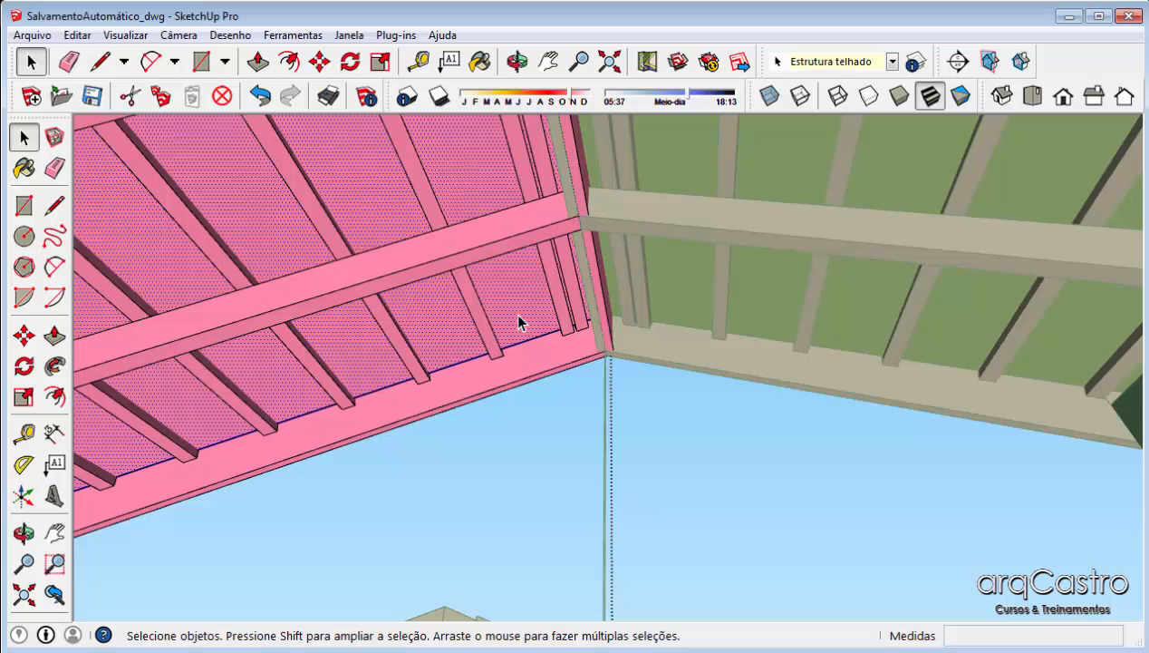
pyautogui.rightClick(519, 316)
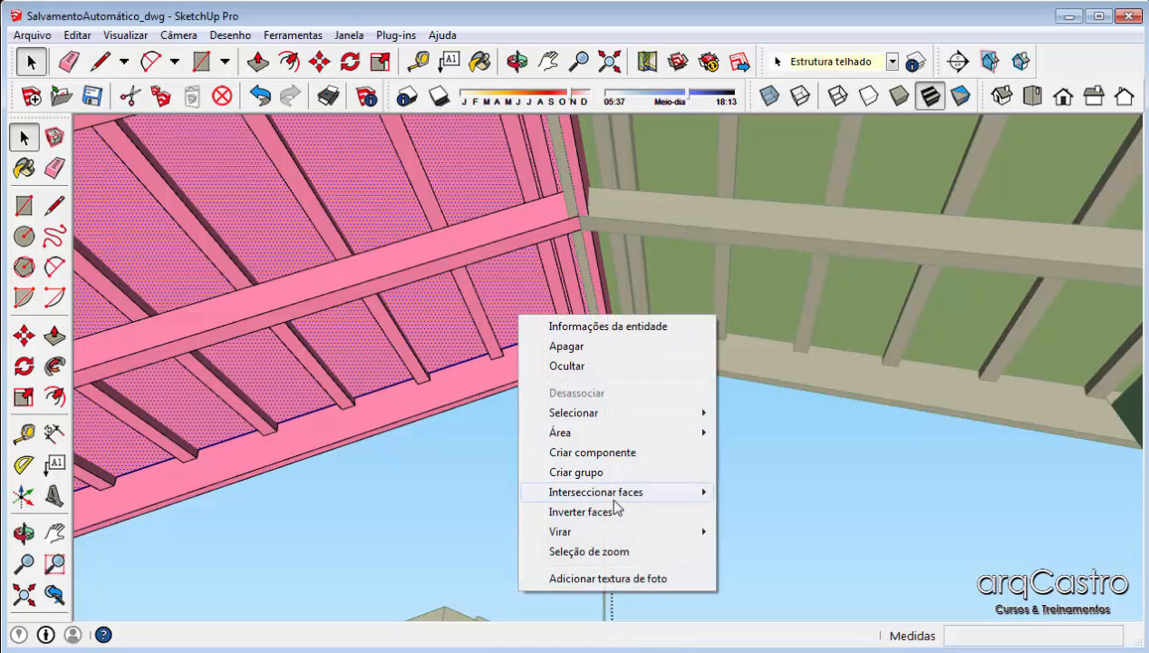
pyautogui.click(870, 63)
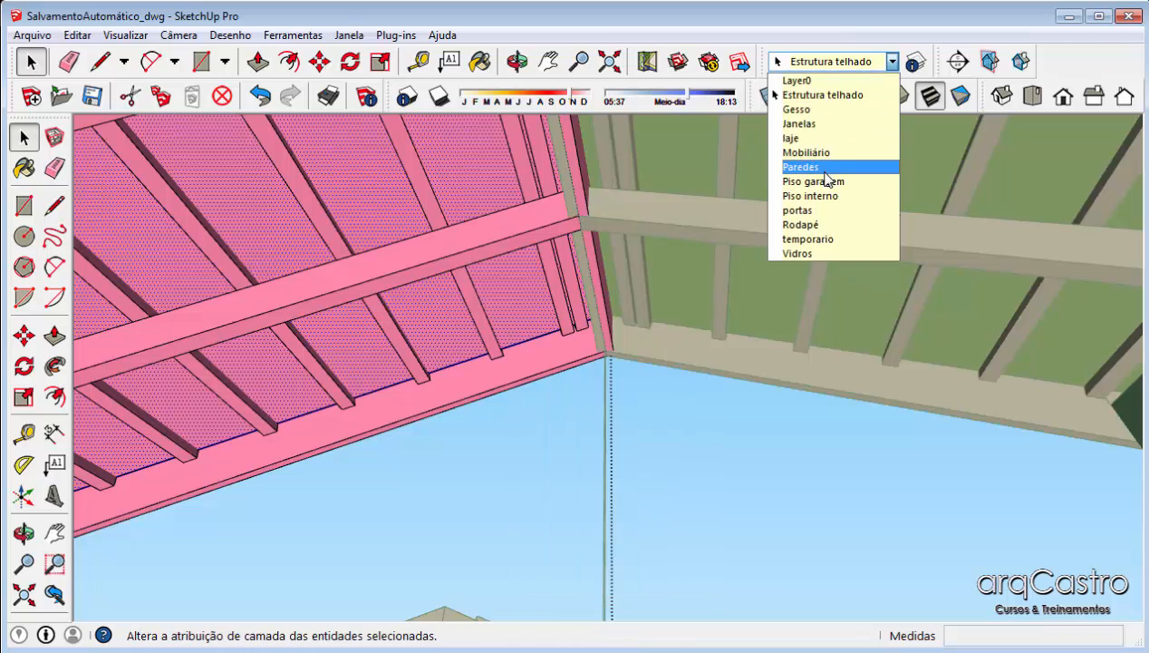
pyautogui.click(807, 239)
# Open the adjoining roof group and assign both of its sloping surfaces to the temporario layer
pyautogui.moveTo(670, 475); pyautogui.dragTo(729, 360, button='middle')
pyautogui.tripleClick(267, 282)
pyautogui.keyDown('shift'); pyautogui.moveTo(304, 299); pyautogui.dragTo(416, 154, button='middle'); pyautogui.keyUp('shift')
pyautogui.rightClick(559, 453)
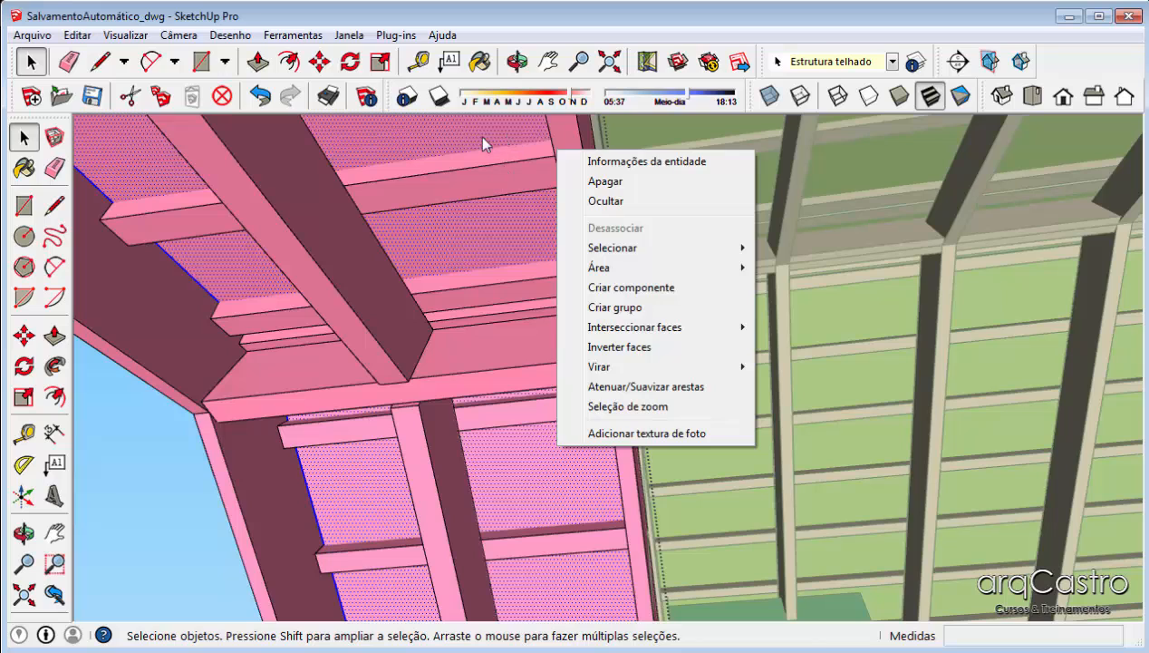
pyautogui.click(482, 139)
pyautogui.keyDown('shift'); pyautogui.click(552, 483); pyautogui.keyUp('shift')
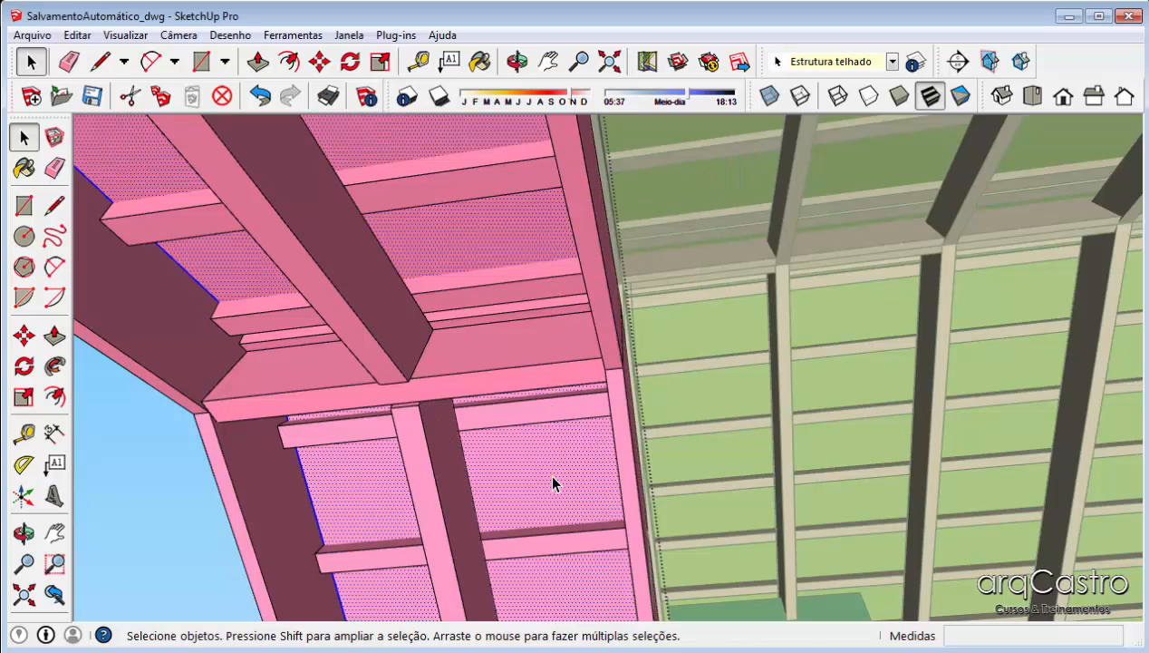
pyautogui.click(834, 61)
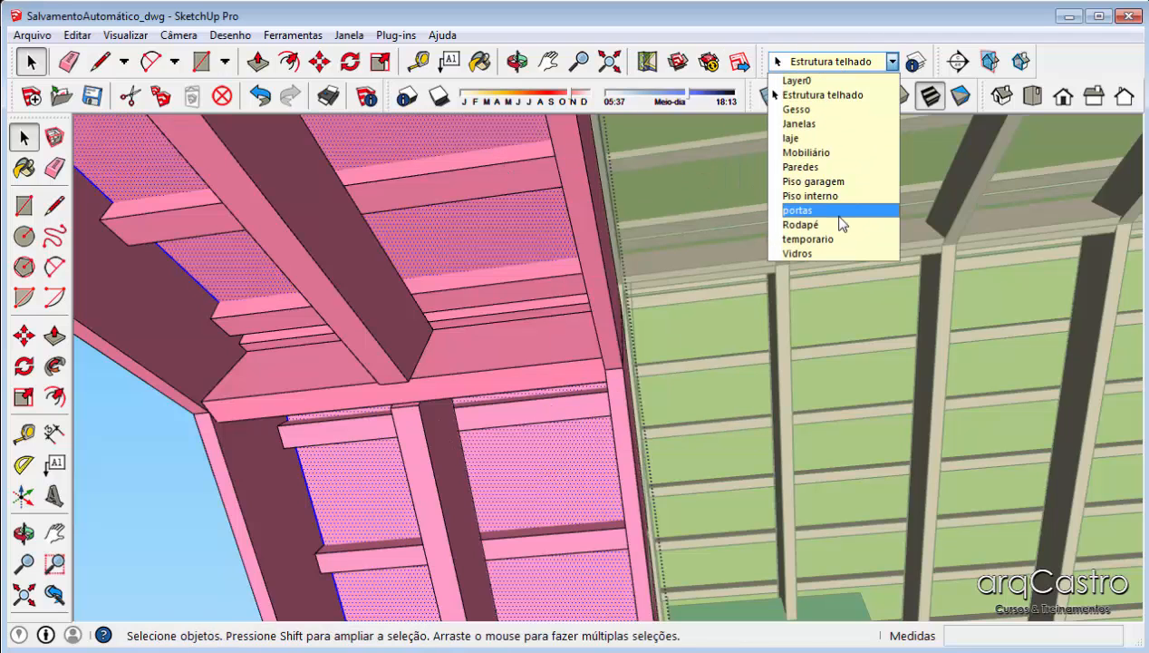
pyautogui.click(838, 240)
# Open the hip roof group and assign its roof surfaces to the temporario layer
pyautogui.moveTo(436, 346); pyautogui.dragTo(519, 331, button='middle')
pyautogui.scroll(5, 520, 331)
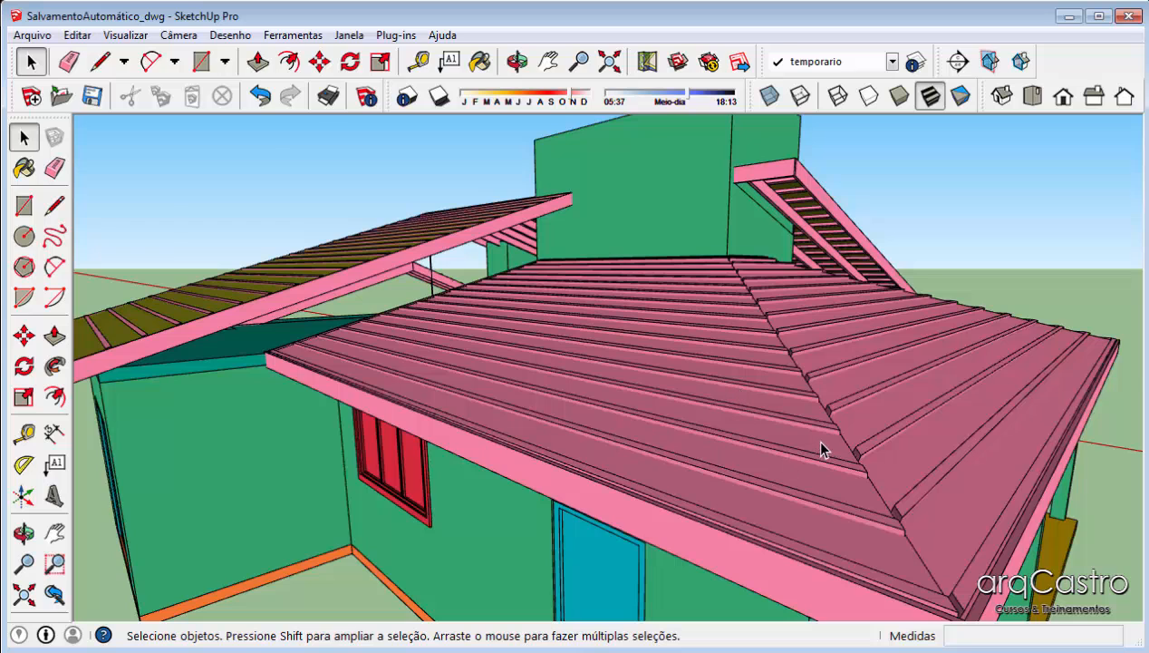
pyautogui.scroll(3, 821, 448)
pyautogui.tripleClick(820, 449)
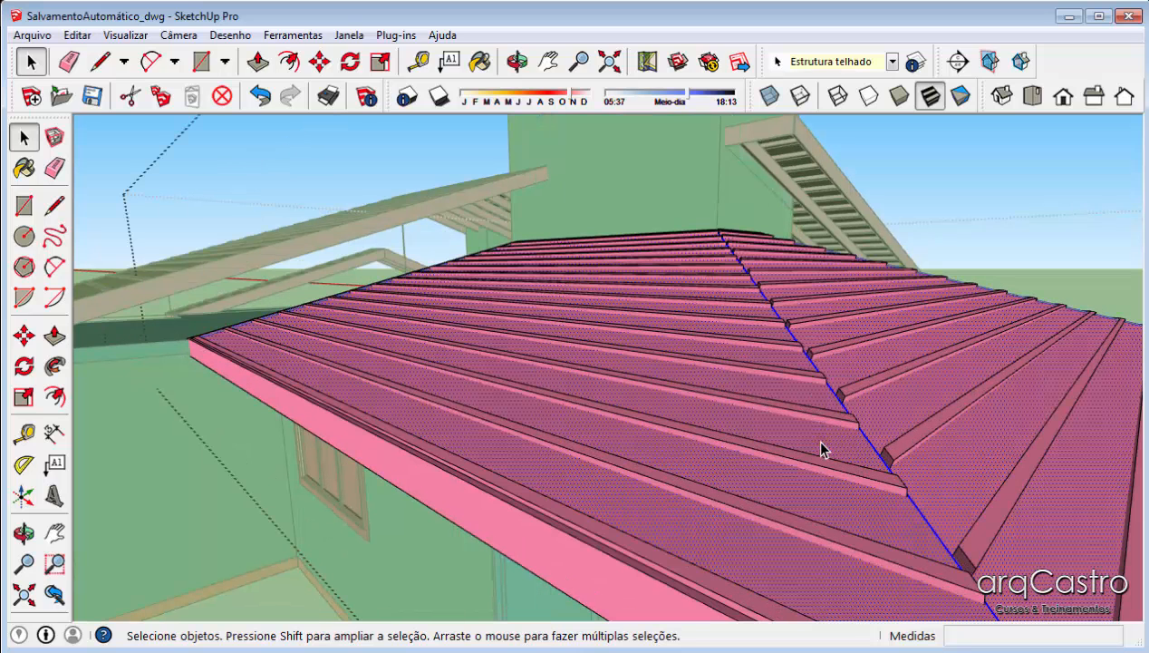
pyautogui.click(843, 61)
pyautogui.click(811, 237)
# Hide the Estrutura telhado layer and turn off colouring by layer
pyautogui.moveTo(812, 243); pyautogui.dragTo(777, 324, button='middle')
pyautogui.click(972, 261)
pyautogui.moveTo(972, 261); pyautogui.dragTo(636, 244, button='middle')
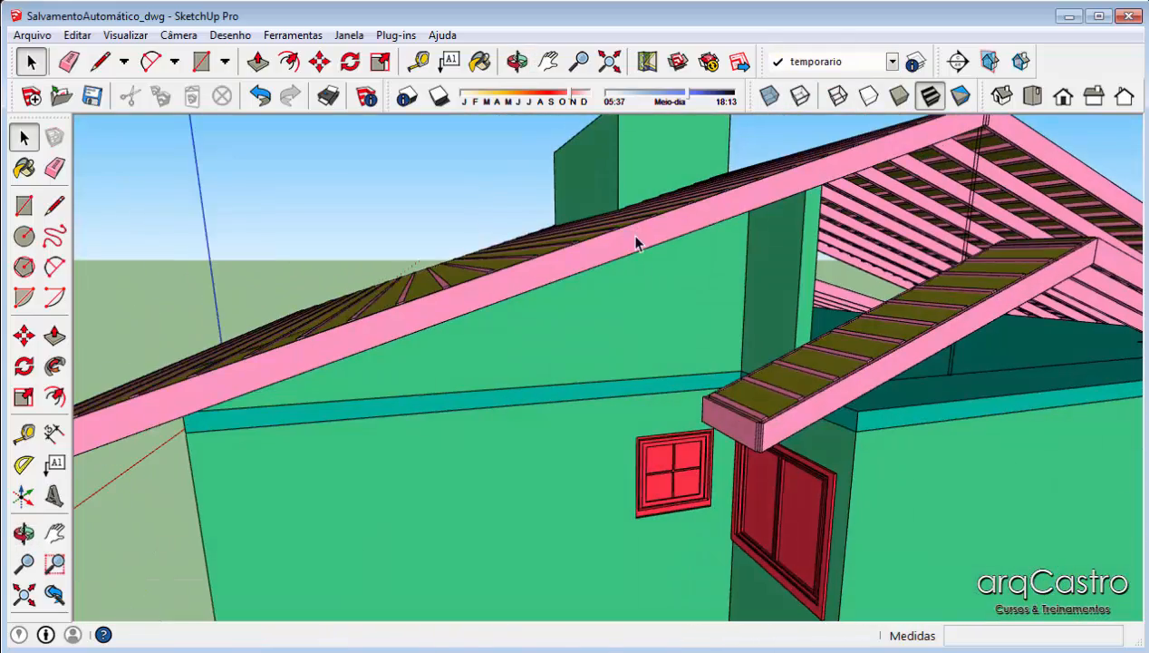
pyautogui.click(893, 61)
pyautogui.click(916, 63)
pyautogui.click(916, 62)
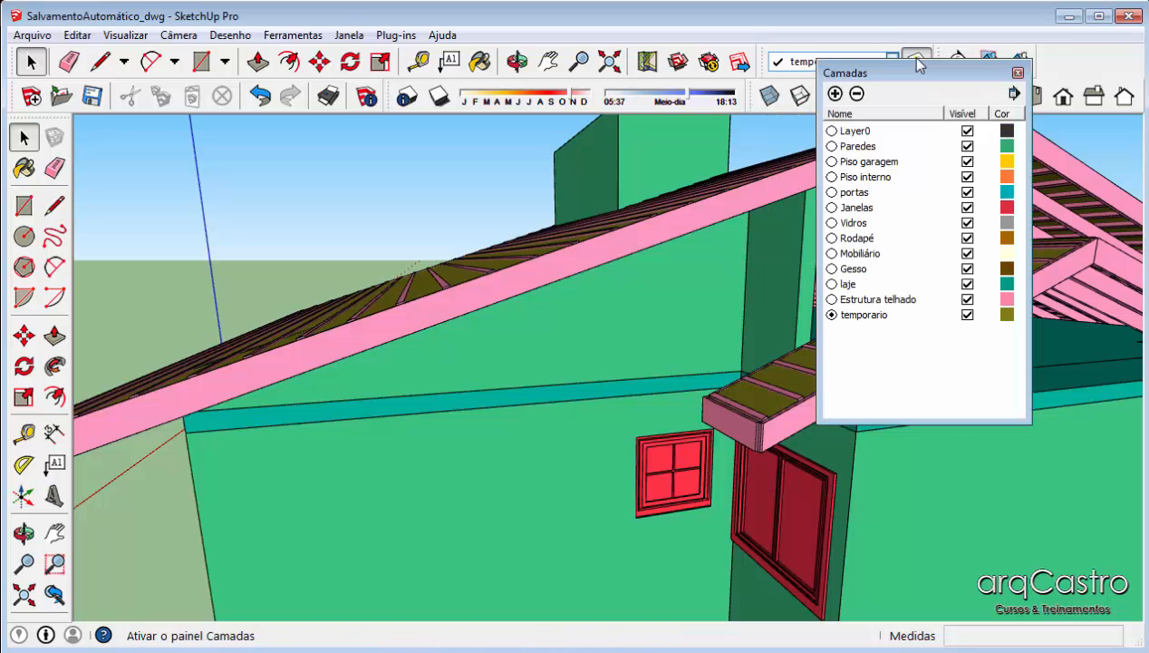
pyautogui.click(967, 300)
pyautogui.click(1014, 93)
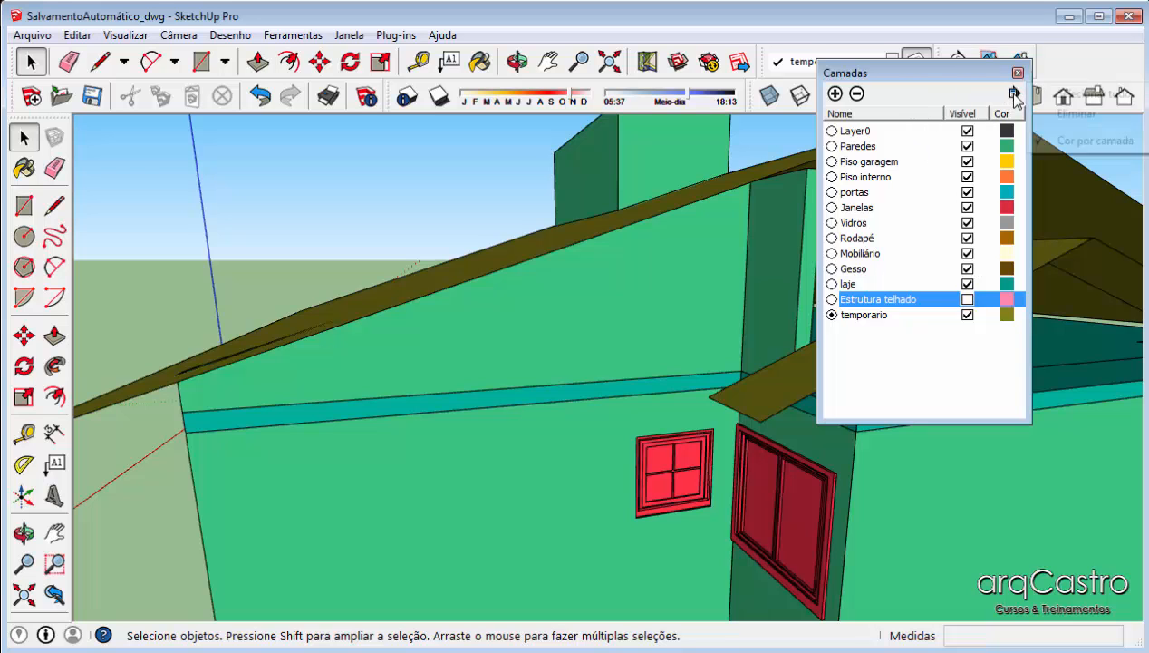
pyautogui.click(1083, 143)
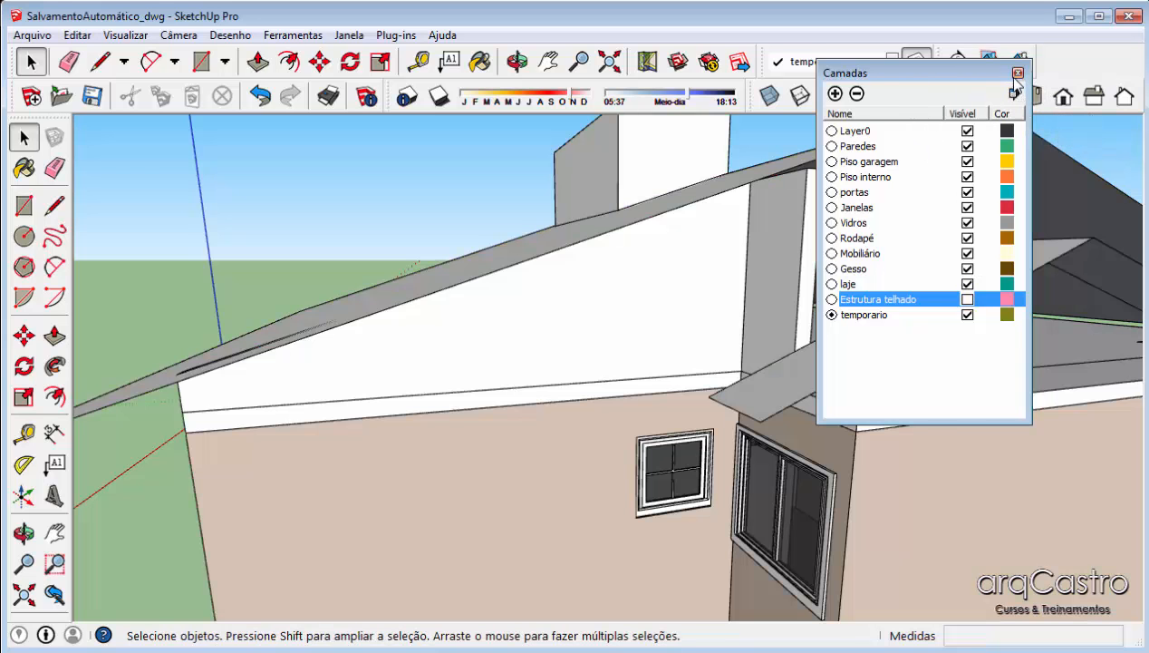
pyautogui.click(1017, 74)
# Erase the old vertical line running from the main roof ridge down to the slab
pyautogui.moveTo(890, 364); pyautogui.dragTo(743, 500, button='middle')
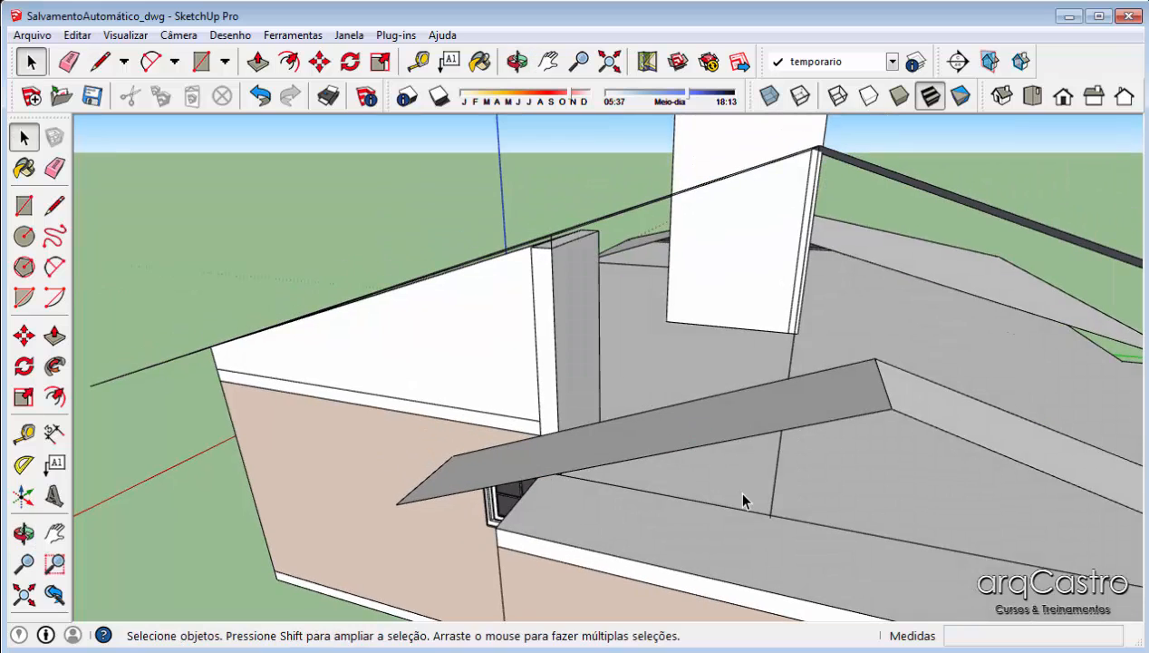
pyautogui.press('e')
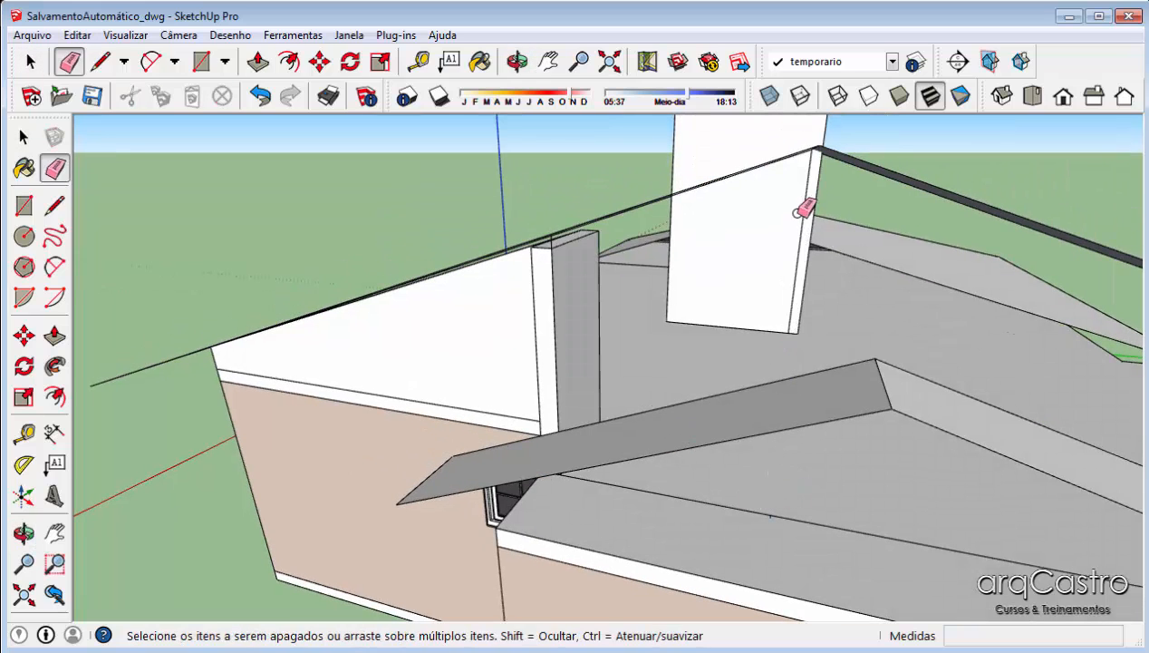
pyautogui.moveTo(703, 272); pyautogui.dragTo(367, 269, button='middle')
pyautogui.scroll(3, 367, 269)
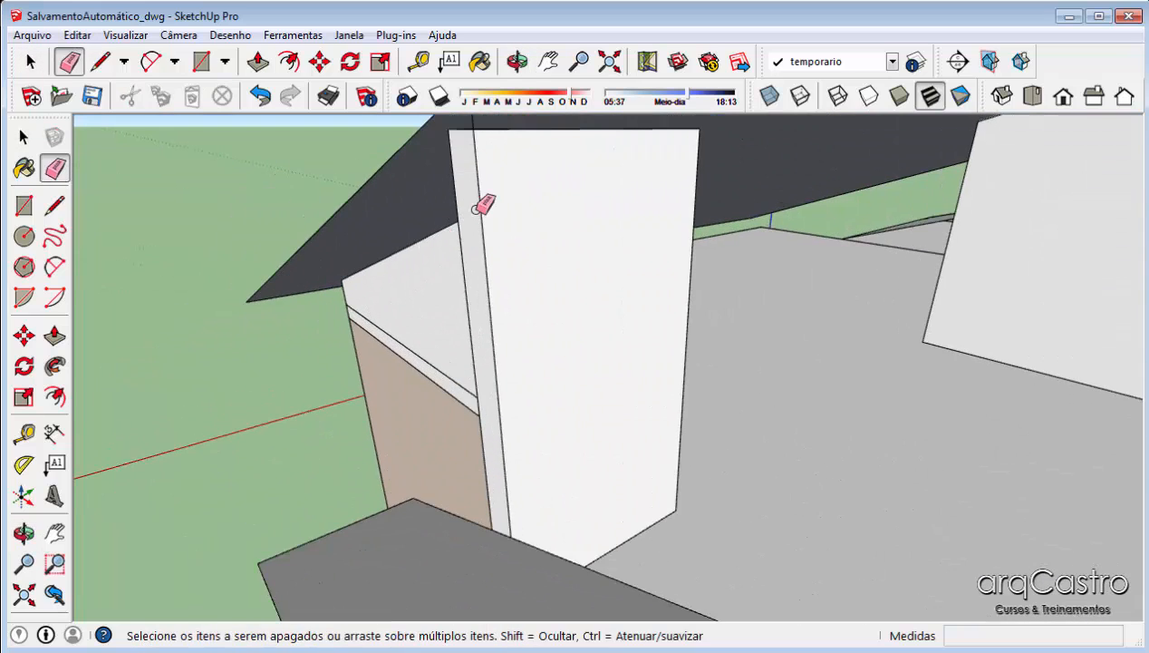
pyautogui.moveTo(476, 201); pyautogui.dragTo(315, 310, button='middle')
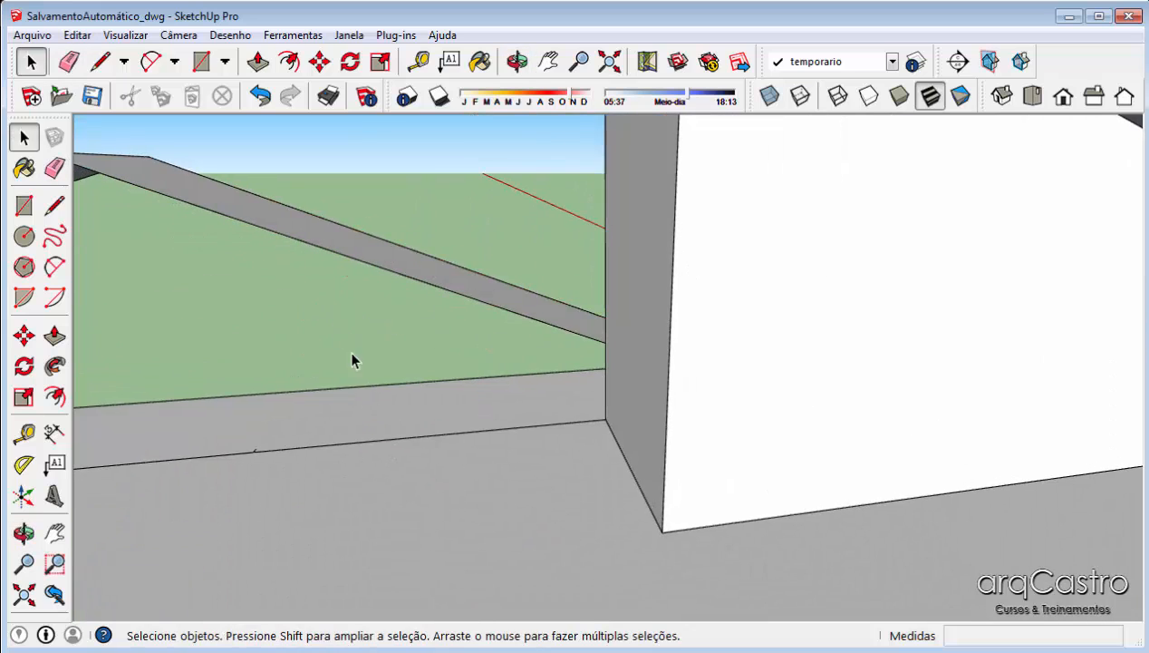
# Draw a vertical line about 2.36 m long from the main roof surface's ridge corner down to the slab edge
pyautogui.keyDown('shift'); pyautogui.moveTo(354, 359); pyautogui.dragTo(442, 436, button='middle'); pyautogui.keyUp('shift')
pyautogui.scroll(-3, 446, 477)
pyautogui.moveTo(449, 484); pyautogui.dragTo(670, 538, button='middle')
pyautogui.press('l')
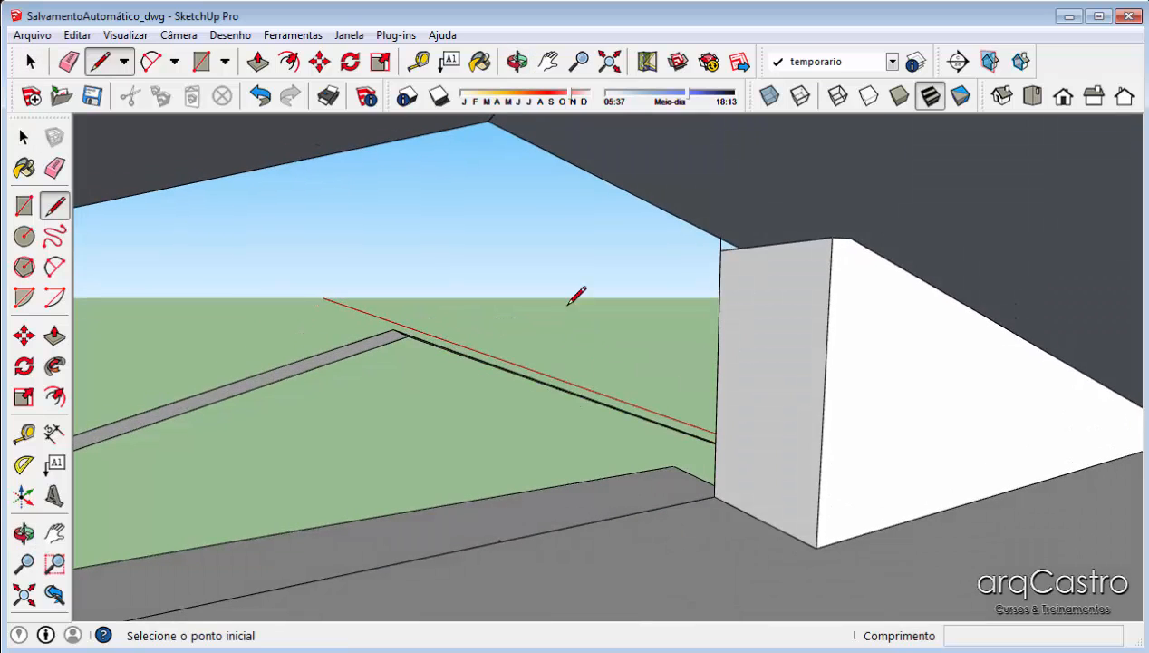
pyautogui.click(487, 120)
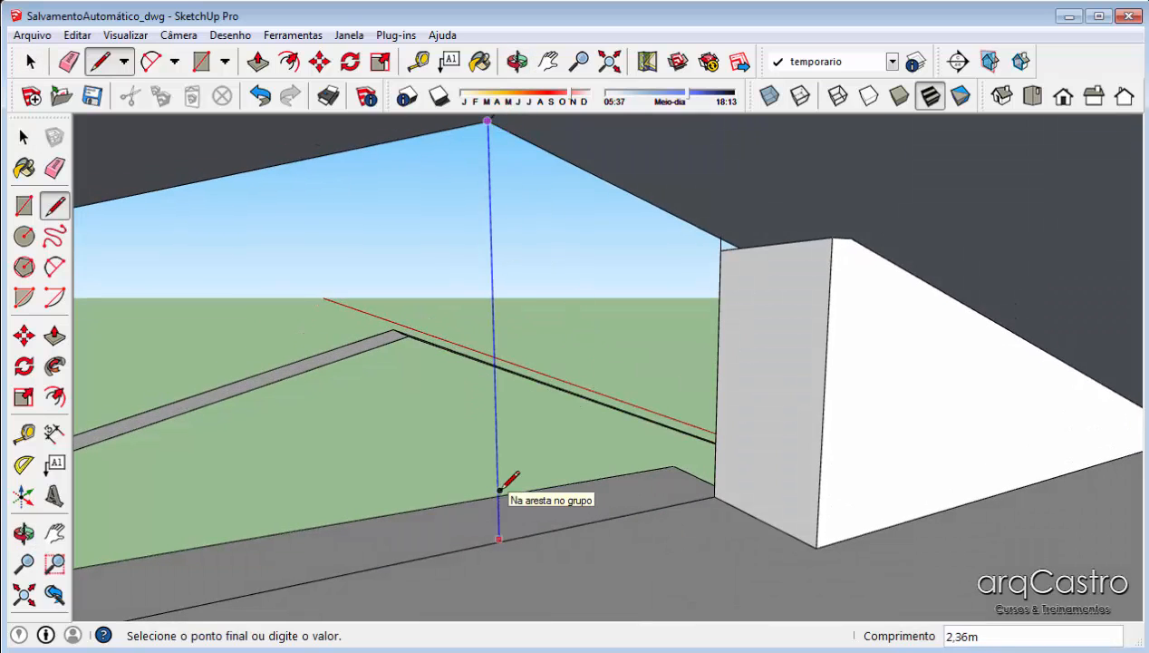
pyautogui.click(499, 538)
# Draw a line from the base of the vertical line along the slab to the return wall's bottom corner
pyautogui.moveTo(515, 521); pyautogui.dragTo(658, 457, button='middle')
pyautogui.scroll(4, 741, 473)
pyautogui.click(741, 441)
pyautogui.scroll(-4, 659, 457)
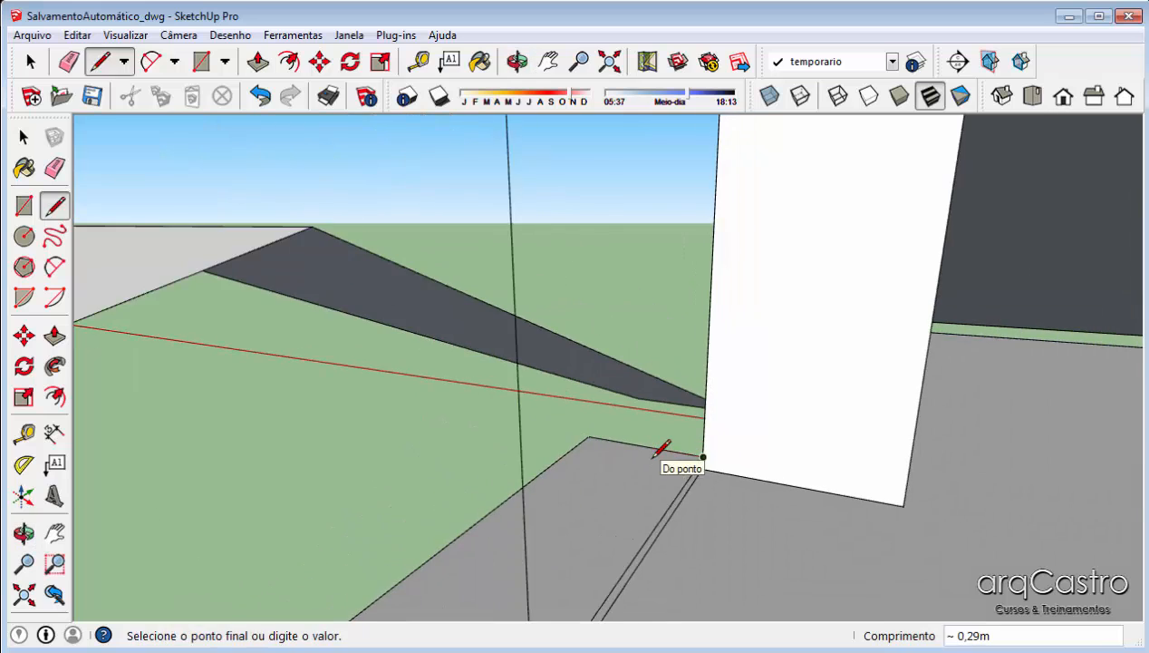
pyautogui.press('space')
# Erase the short vertical line above the return wall's top outer corner
pyautogui.moveTo(704, 263); pyautogui.dragTo(917, 216, button='middle')
pyautogui.moveTo(476, 504); pyautogui.dragTo(611, 506, button='middle')
pyautogui.scroll(3, 479, 211)
pyautogui.moveTo(480, 210); pyautogui.dragTo(577, 229, button='middle')
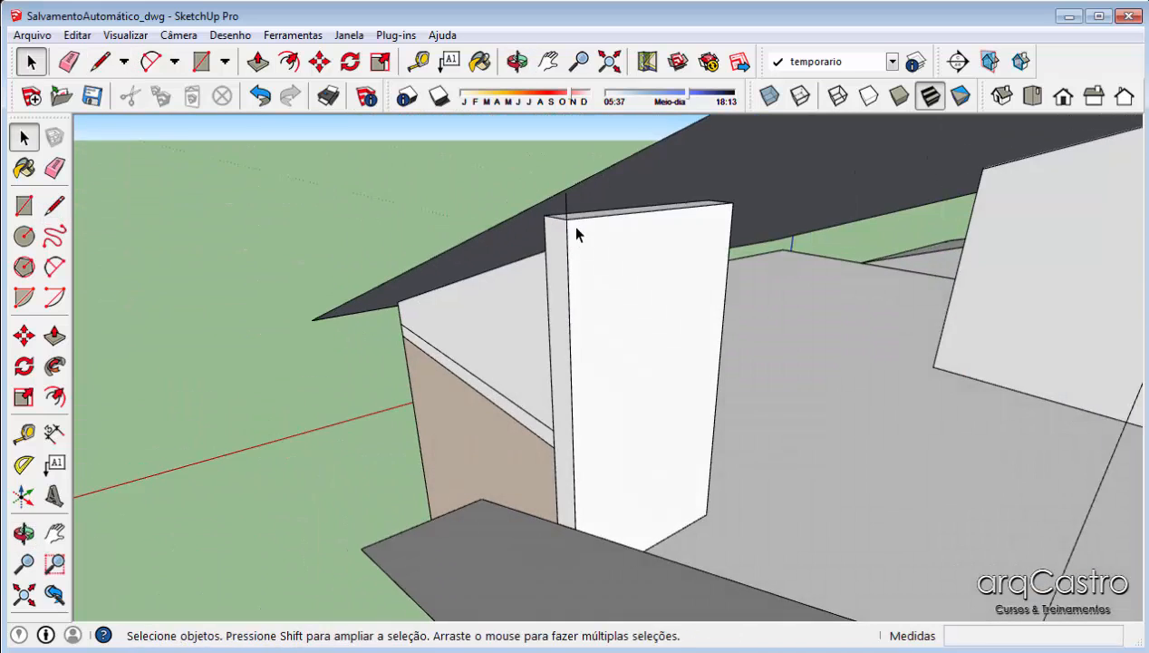
pyautogui.scroll(3, 574, 222)
pyautogui.press('e')
pyautogui.click(562, 200)
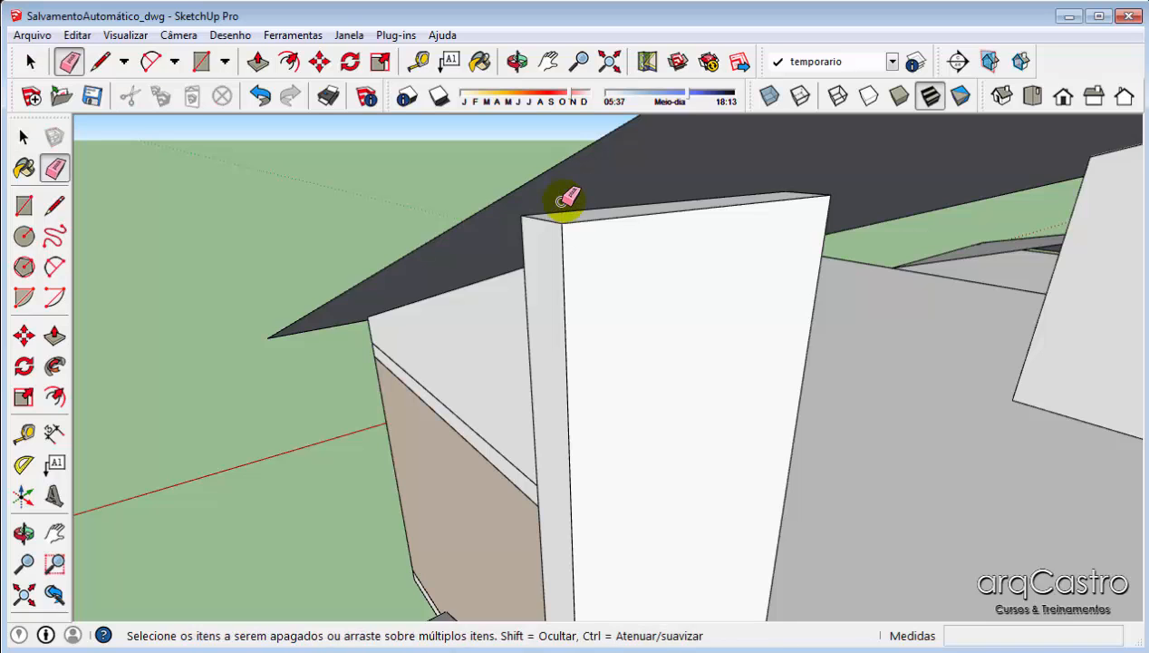
# Push/Pull the return wall's narrow end face slightly outward
pyautogui.press('space')
pyautogui.click(550, 255)
pyautogui.press('p')
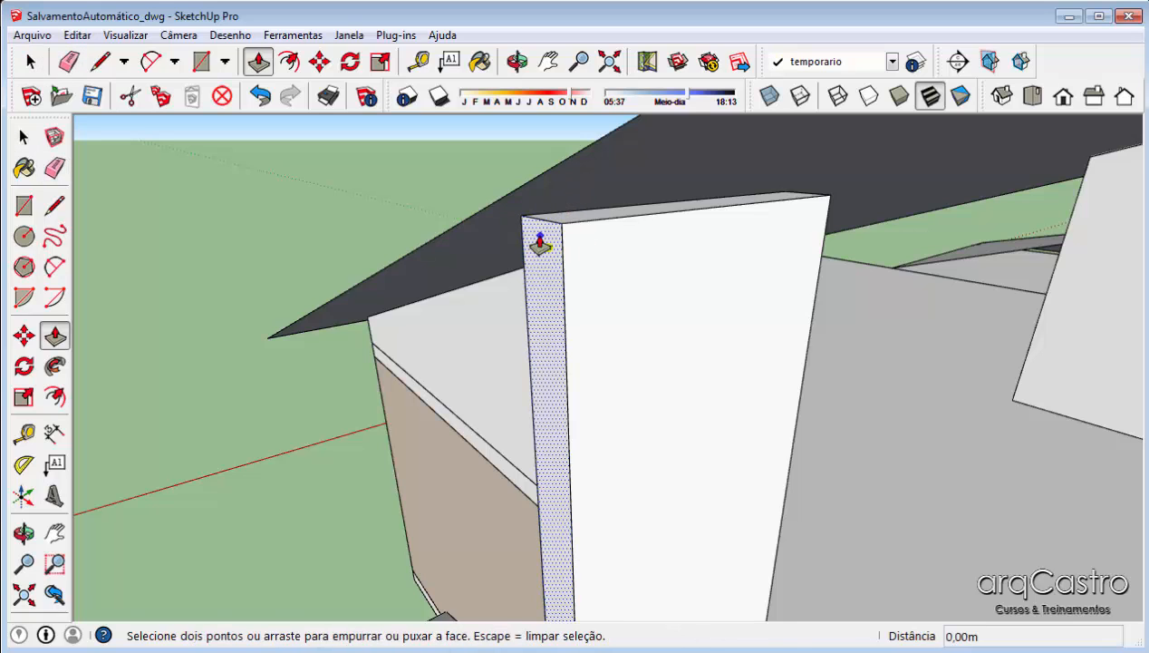
pyautogui.moveTo(544, 235); pyautogui.dragTo(513, 192)
# Draw lines from the return wall's top corner up to the roof underside and along it to the ridge, closing the gable face
pyautogui.moveTo(538, 238); pyautogui.dragTo(562, 259, button='middle')
pyautogui.press('l')
pyautogui.click(512, 219)
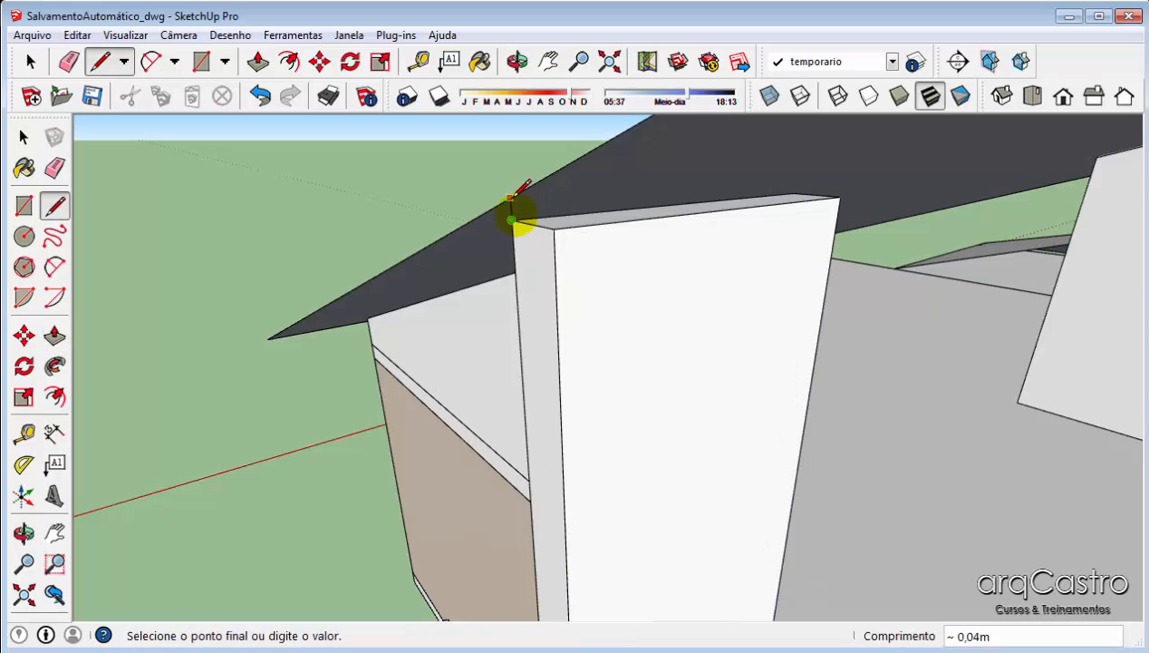
pyautogui.moveTo(513, 194); pyautogui.dragTo(686, 275, button='middle')
pyautogui.click(687, 299)
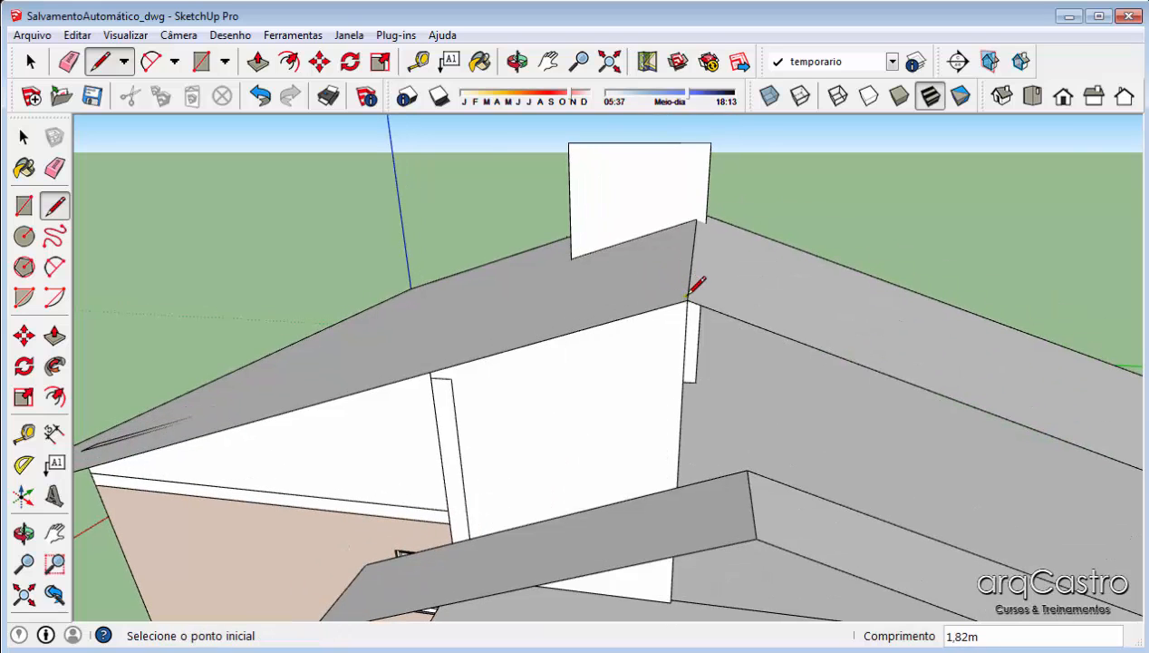
# Push/Pull the new gable face 0.15 m to form the wall beside the return wall
pyautogui.moveTo(521, 443); pyautogui.dragTo(513, 354, button='middle')
pyautogui.press('space')
pyautogui.scroll(3, 428, 387)
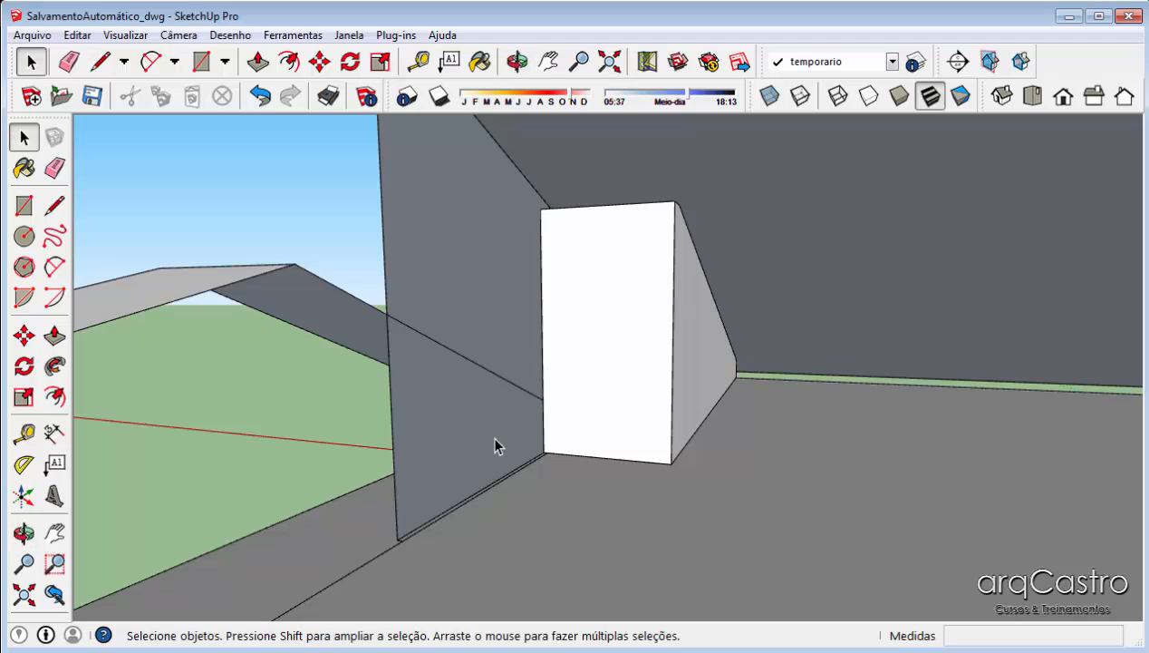
pyautogui.press('p')
pyautogui.click(481, 484)
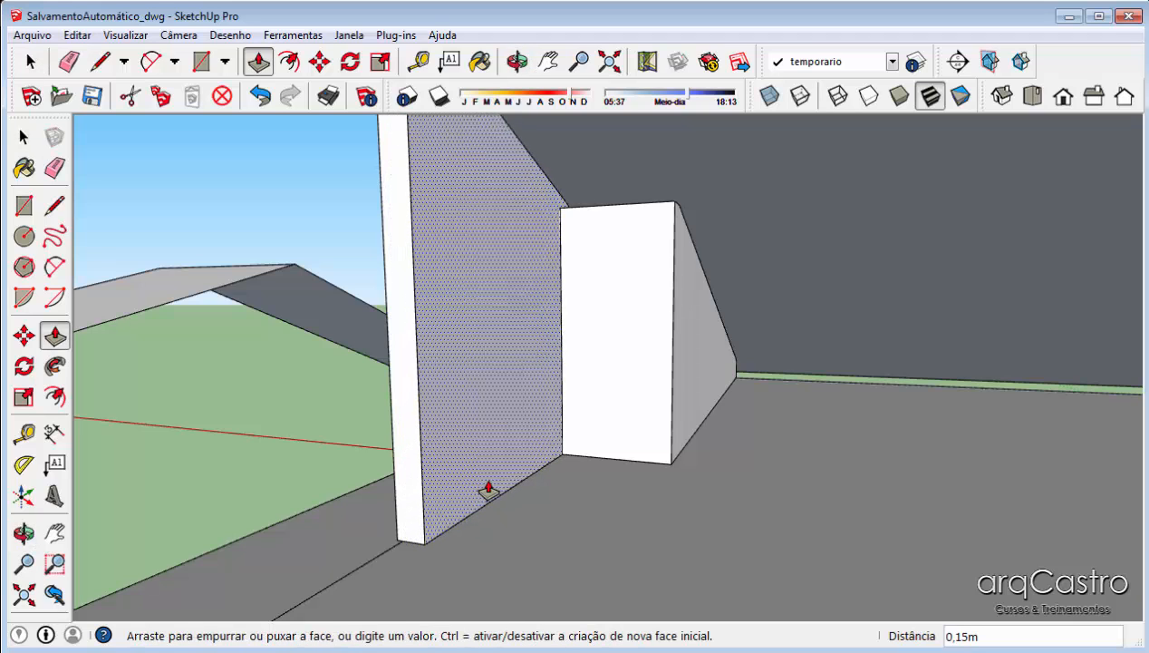
pyautogui.press('Return')
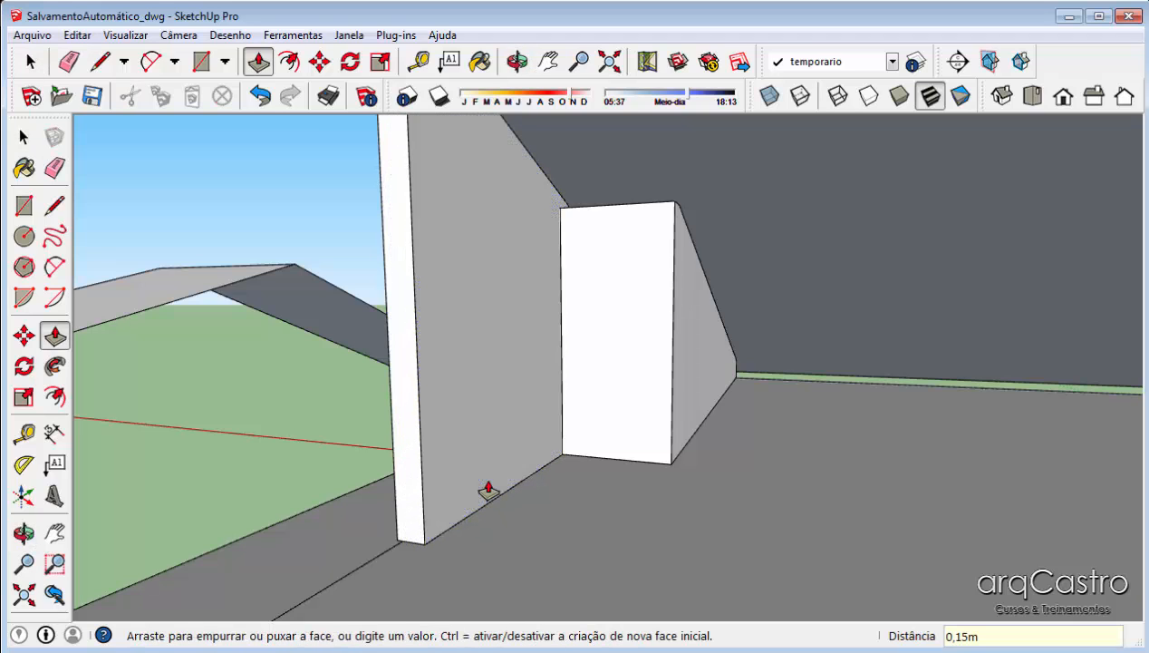
# Erase the leftover short edges at the outer top corner of the new gable wall
pyautogui.moveTo(487, 490)
pyautogui.mouseDown(button='middle')
pyautogui.moveTo(897, 568)
pyautogui.moveTo(538, 277)
pyautogui.moveTo(593, 293)
pyautogui.moveTo(726, 272)
pyautogui.mouseUp(button='middle')
pyautogui.press('e')
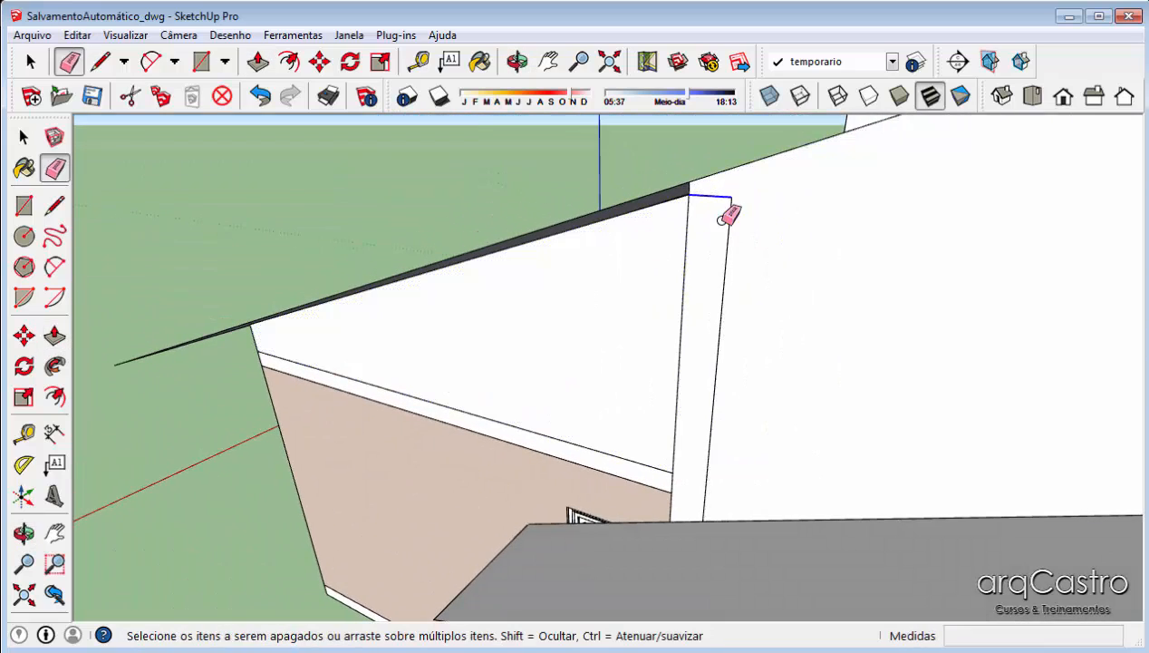
# Draw a line about 0.09 m from the return wall's top corner to the roof and Push/Pull the resulting face 0.80 m to fill the gap
pyautogui.moveTo(726, 217)
pyautogui.mouseDown(button='middle')
pyautogui.moveTo(729, 264)
pyautogui.moveTo(747, 257)
pyautogui.moveTo(903, 295)
pyautogui.moveTo(962, 239)
pyautogui.moveTo(776, 213)
pyautogui.moveTo(223, 300)
pyautogui.moveTo(390, 184)
pyautogui.mouseUp(button='middle')
pyautogui.scroll(3, 516, 169)
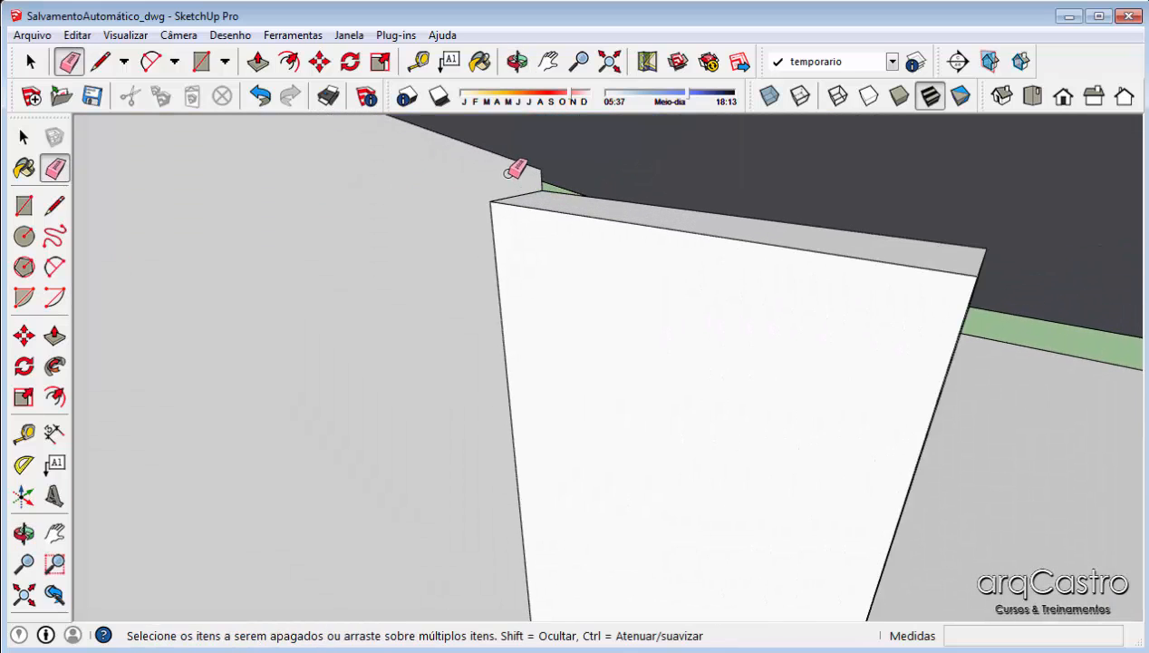
pyautogui.press('l')
pyautogui.click(496, 200)
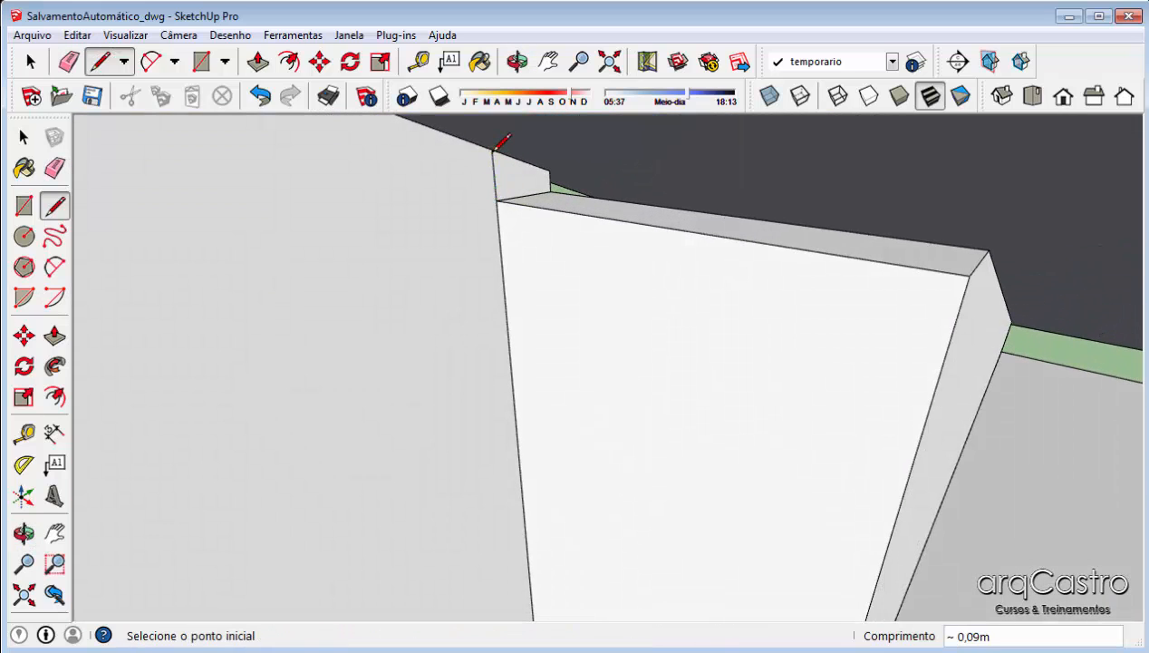
pyautogui.scroll(-2, 500, 143)
pyautogui.press('p')
pyautogui.click(507, 176)
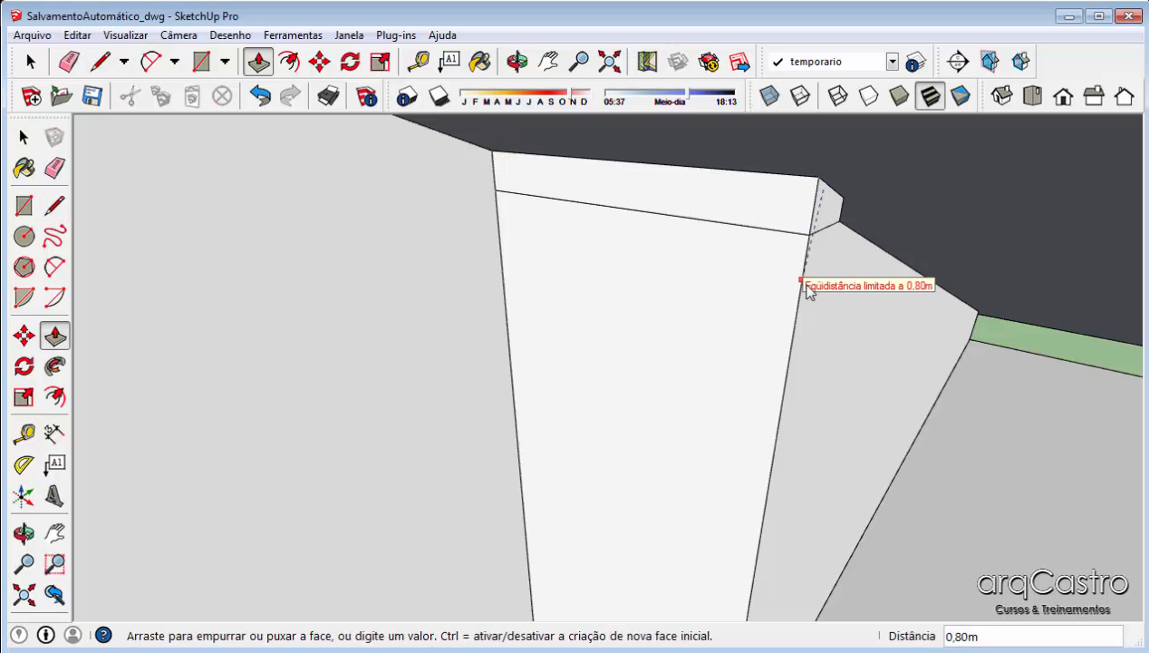
pyautogui.click(795, 347)
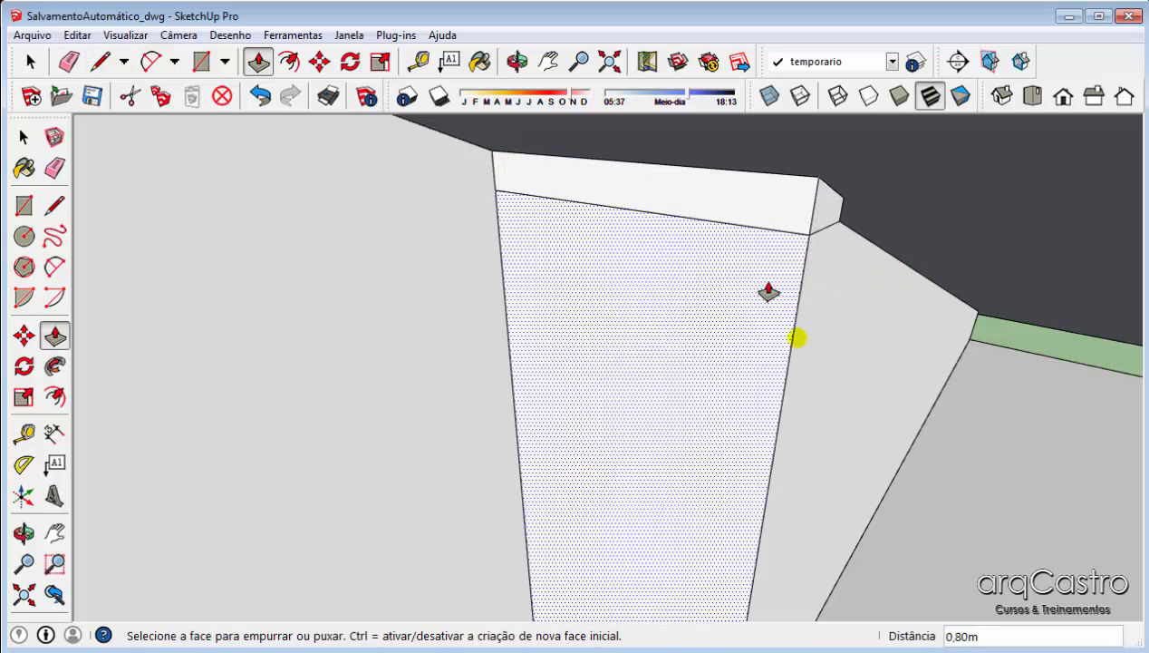
# Erase the seam left between the return wall and its new top piece
pyautogui.press('e')
pyautogui.moveTo(820, 224)
pyautogui.mouseDown(button='middle')
pyautogui.moveTo(775, 262)
pyautogui.moveTo(534, 249)
pyautogui.moveTo(551, 216)
pyautogui.moveTo(477, 216)
pyautogui.moveTo(508, 186)
pyautogui.mouseUp(button='middle')
pyautogui.press('space')
pyautogui.scroll(-5, 487, 334)
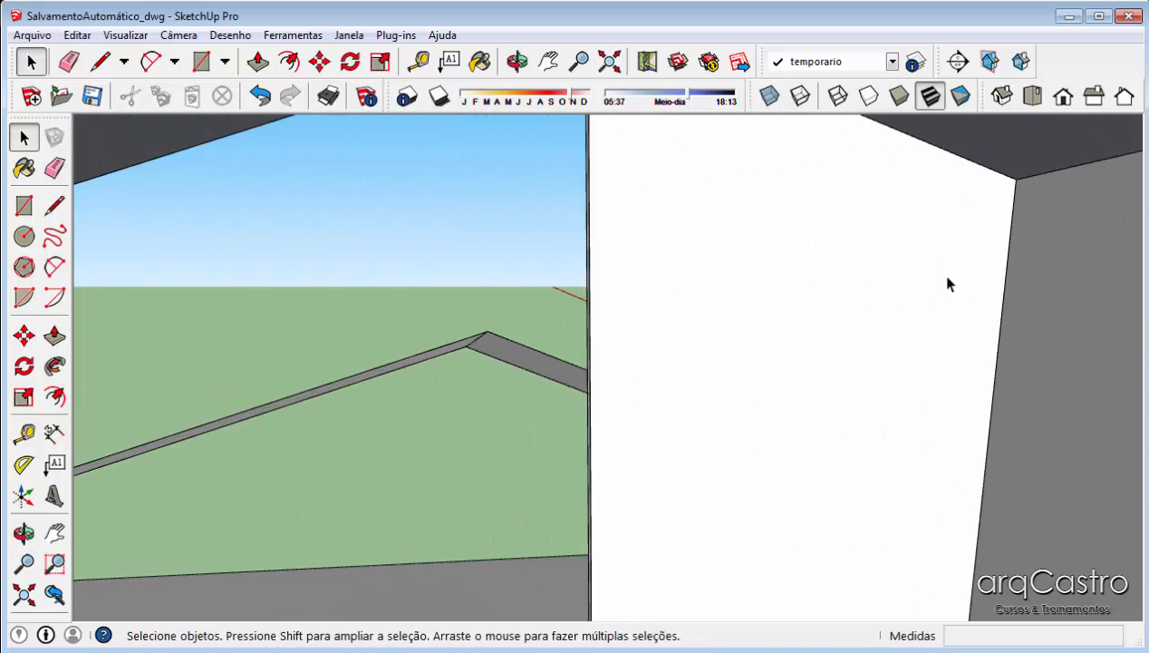
# Erase the stray lines crossing the outer wall corner beside the slab
pyautogui.moveTo(949, 281)
pyautogui.mouseDown(button='middle')
pyautogui.moveTo(775, 310)
pyautogui.moveTo(692, 270)
pyautogui.moveTo(918, 442)
pyautogui.moveTo(716, 343)
pyautogui.moveTo(495, 310)
pyautogui.moveTo(551, 397)
pyautogui.mouseUp(button='middle')
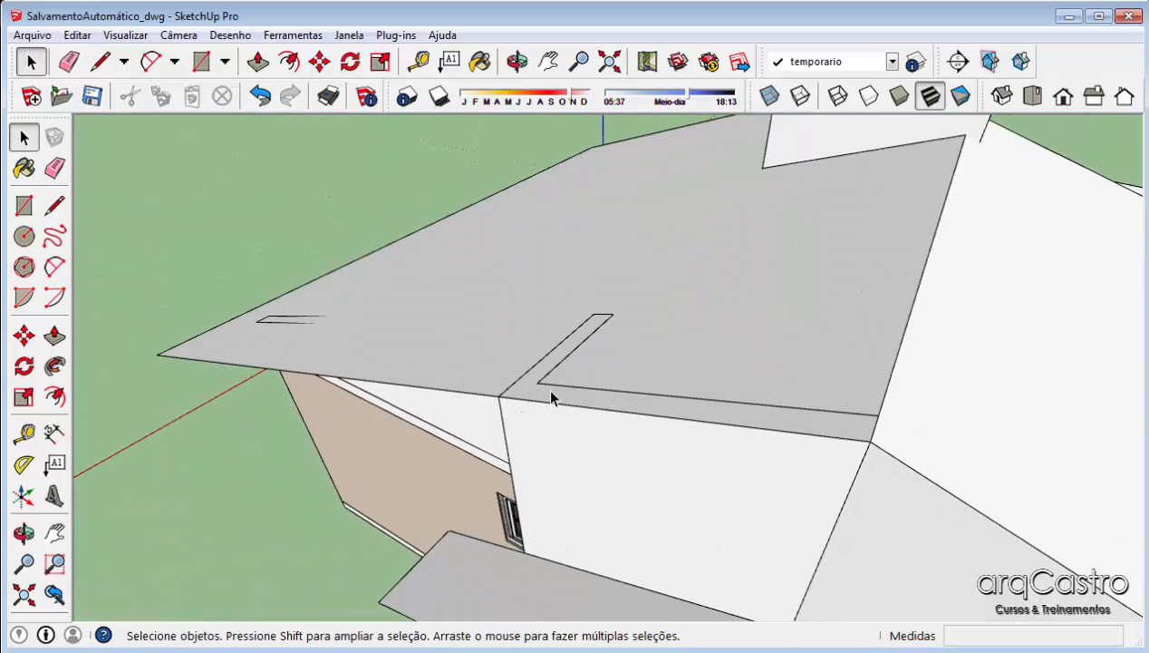
pyautogui.click(591, 362)
pyautogui.moveTo(592, 360); pyautogui.dragTo(629, 472, button='middle')
pyautogui.moveTo(577, 402); pyautogui.dragTo(1021, 382, button='middle')
pyautogui.press('e')
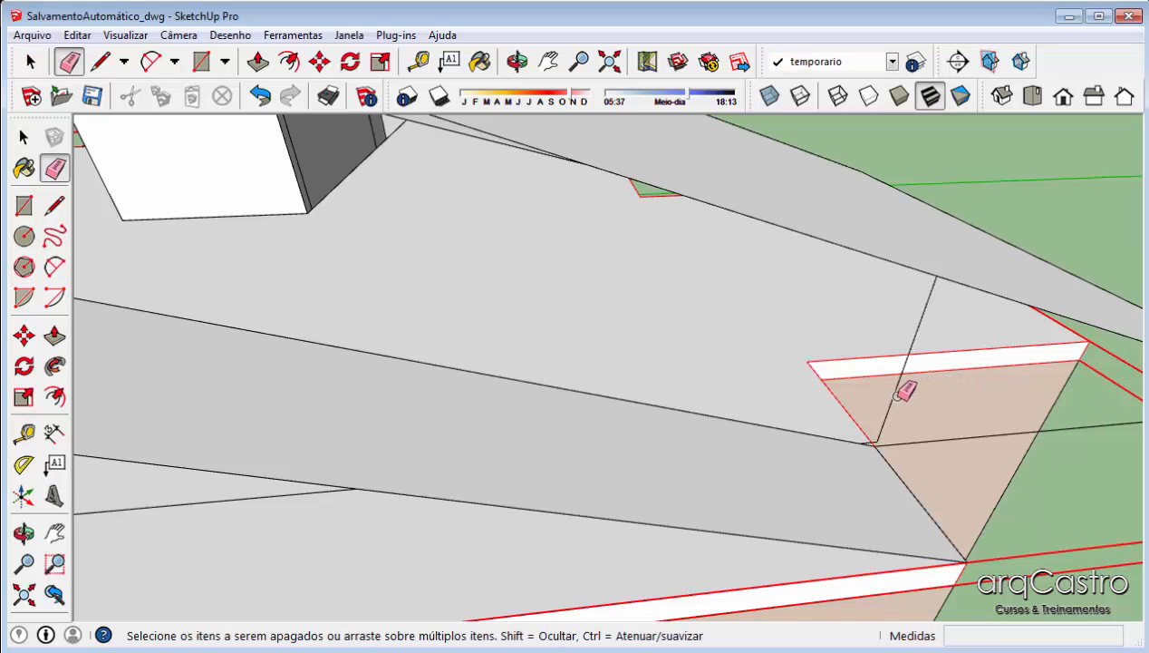
pyautogui.click(897, 390)
pyautogui.moveTo(898, 406); pyautogui.dragTo(898, 433, button='middle')
pyautogui.scroll(4, 890, 438)
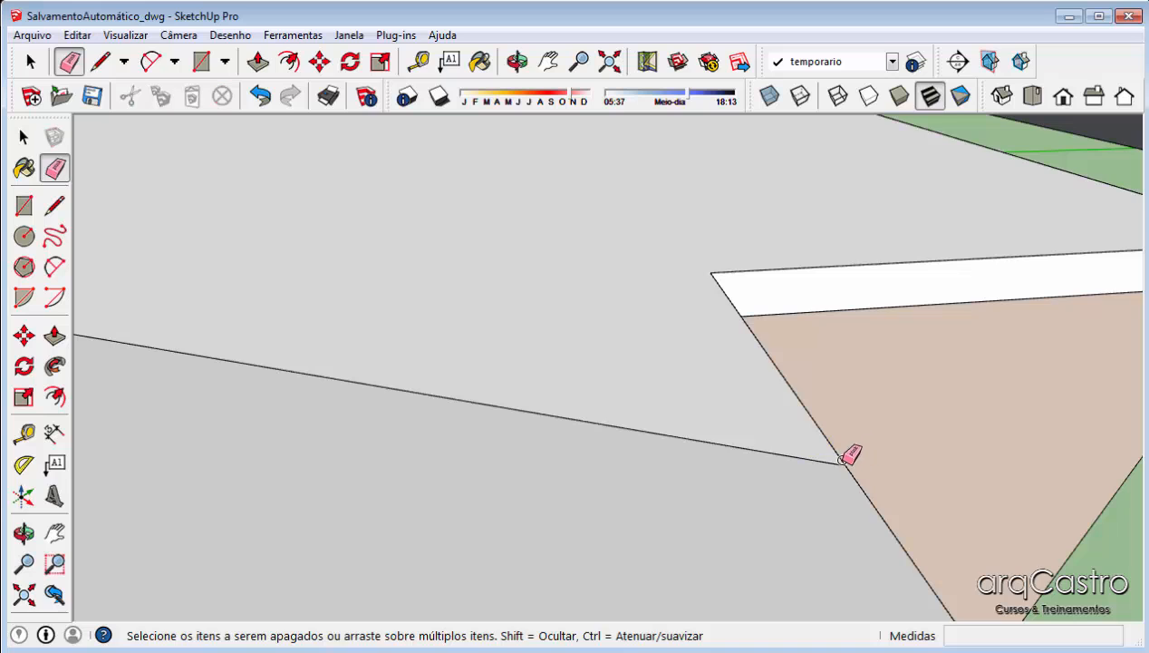
# Draw lines from the wall's base about 4.24 m to the slab corner, up to the roof and along it, closing the next gable face
pyautogui.moveTo(846, 457); pyautogui.dragTo(686, 445, button='middle')
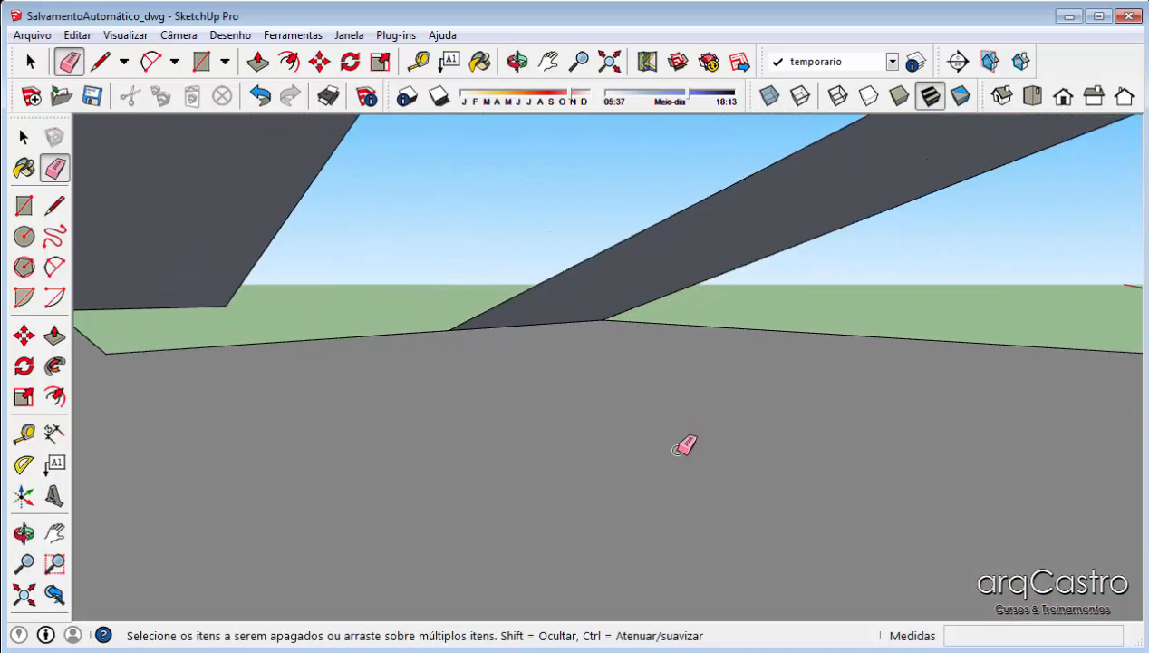
pyautogui.scroll(-5, 678, 449)
pyautogui.moveTo(660, 487)
pyautogui.mouseDown(button='middle')
pyautogui.moveTo(890, 436)
pyautogui.moveTo(527, 589)
pyautogui.moveTo(794, 482)
pyautogui.moveTo(764, 389)
pyautogui.moveTo(823, 279)
pyautogui.moveTo(897, 290)
pyautogui.mouseUp(button='middle')
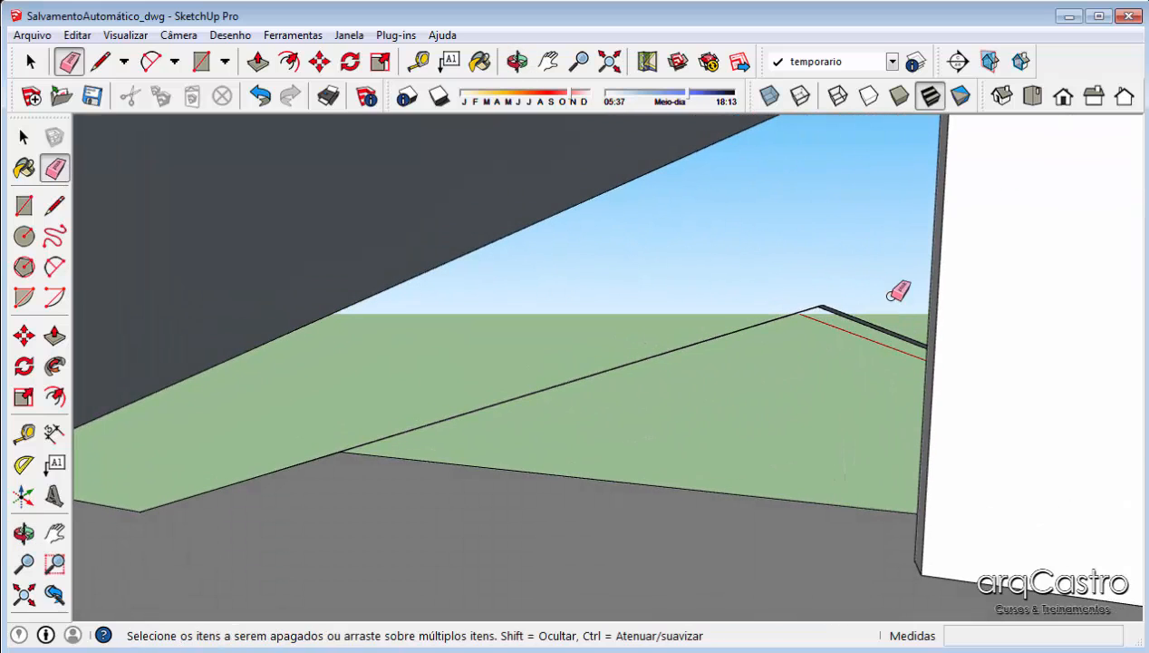
pyautogui.press('l')
pyautogui.moveTo(787, 503)
pyautogui.mouseDown(button='middle')
pyautogui.moveTo(898, 575)
pyautogui.moveTo(915, 515)
pyautogui.mouseUp(button='middle')
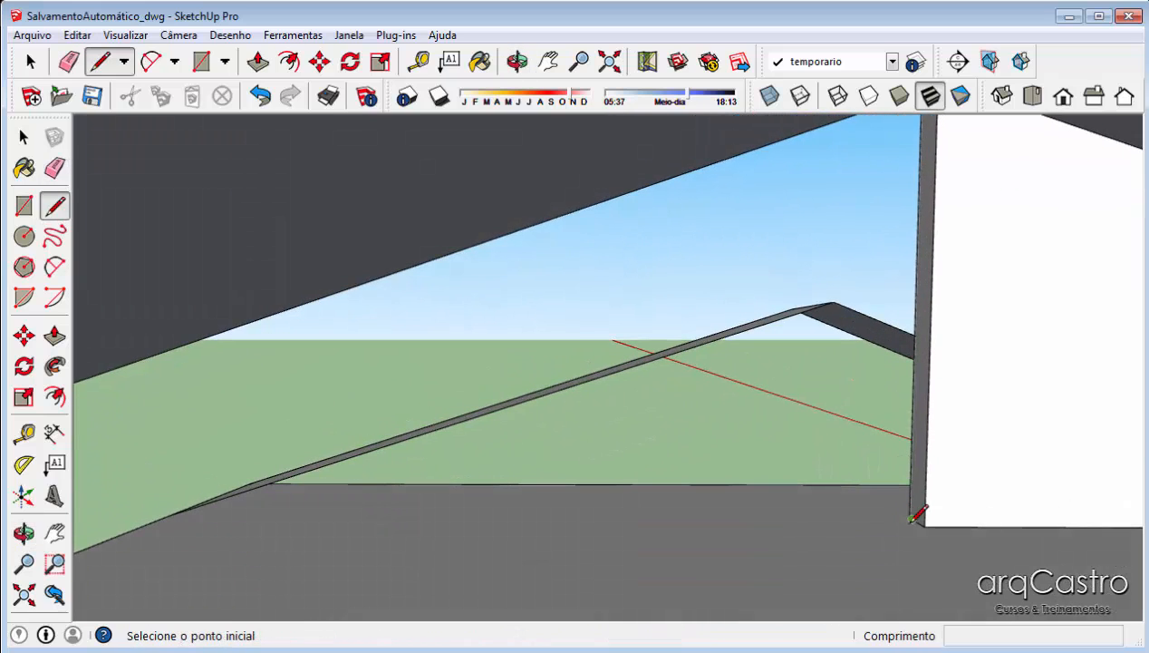
pyautogui.keyDown('shift'); pyautogui.moveTo(193, 514); pyautogui.dragTo(319, 505, button='middle'); pyautogui.keyUp('shift')
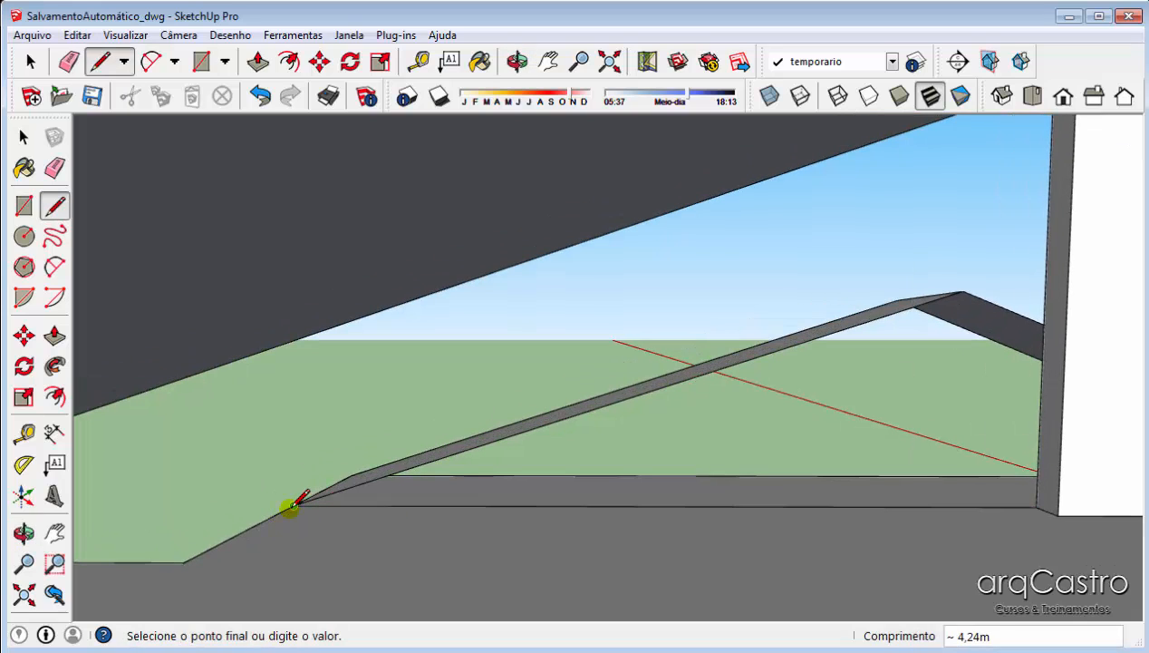
pyautogui.moveTo(675, 141); pyautogui.dragTo(392, 279, button='middle')
pyautogui.click(872, 175)
pyautogui.press('space')
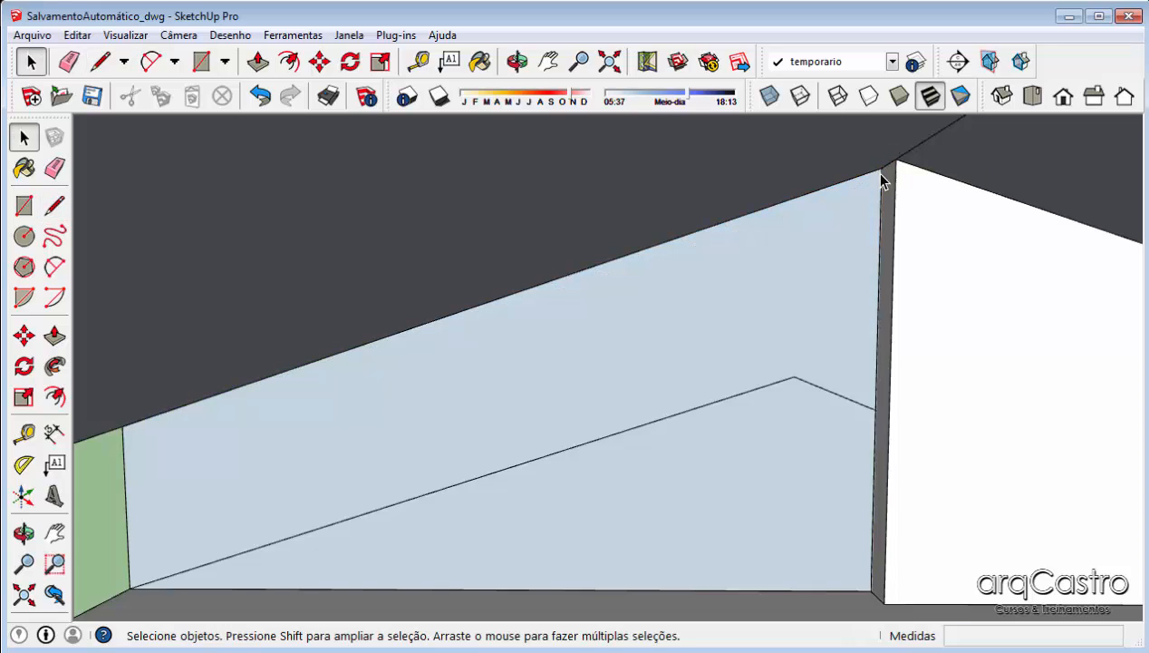
# Push/Pull the new gable face about 0.14 m, flush with the end of the adjoining wall
pyautogui.press('p')
pyautogui.click(881, 218)
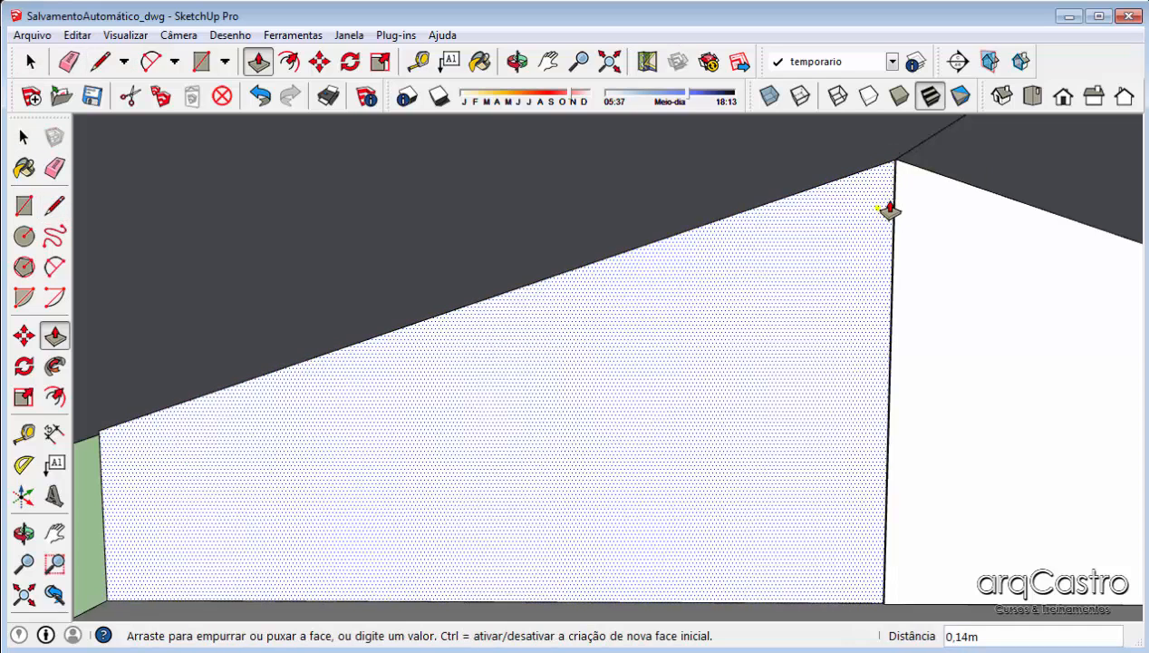
pyautogui.moveTo(890, 211); pyautogui.dragTo(297, 385, button='middle')
pyautogui.click(974, 288)
# Erase the vertical seam between the new gable wall and the adjoining wall
pyautogui.press('e')
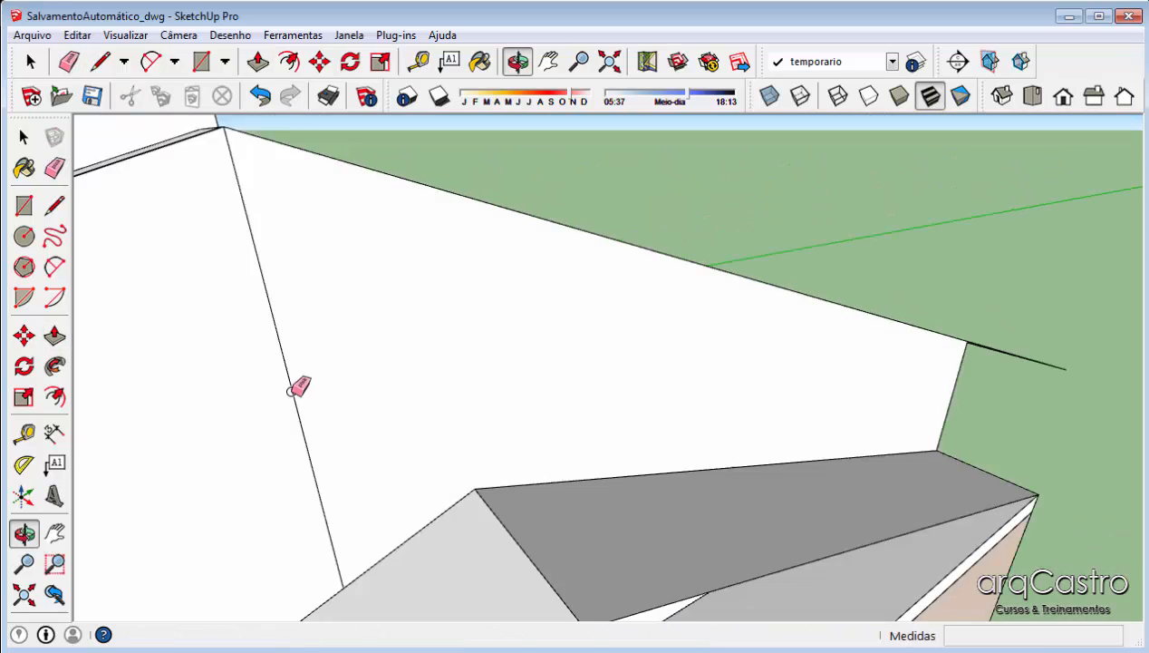
pyautogui.moveTo(395, 345)
pyautogui.mouseDown(button='middle')
pyautogui.moveTo(639, 316)
pyautogui.moveTo(754, 319)
pyautogui.moveTo(869, 385)
pyautogui.moveTo(788, 351)
pyautogui.moveTo(744, 360)
pyautogui.moveTo(492, 213)
pyautogui.moveTo(807, 241)
pyautogui.moveTo(710, 337)
pyautogui.moveTo(309, 313)
pyautogui.moveTo(408, 362)
pyautogui.mouseUp(button='middle')
pyautogui.press('space')
pyautogui.scroll(4, 521, 408)
# Draw a vertical line about 0.96 m long near the gable wall's outer end, from the slab up to the roof
pyautogui.moveTo(531, 415); pyautogui.dragTo(216, 392, button='middle')
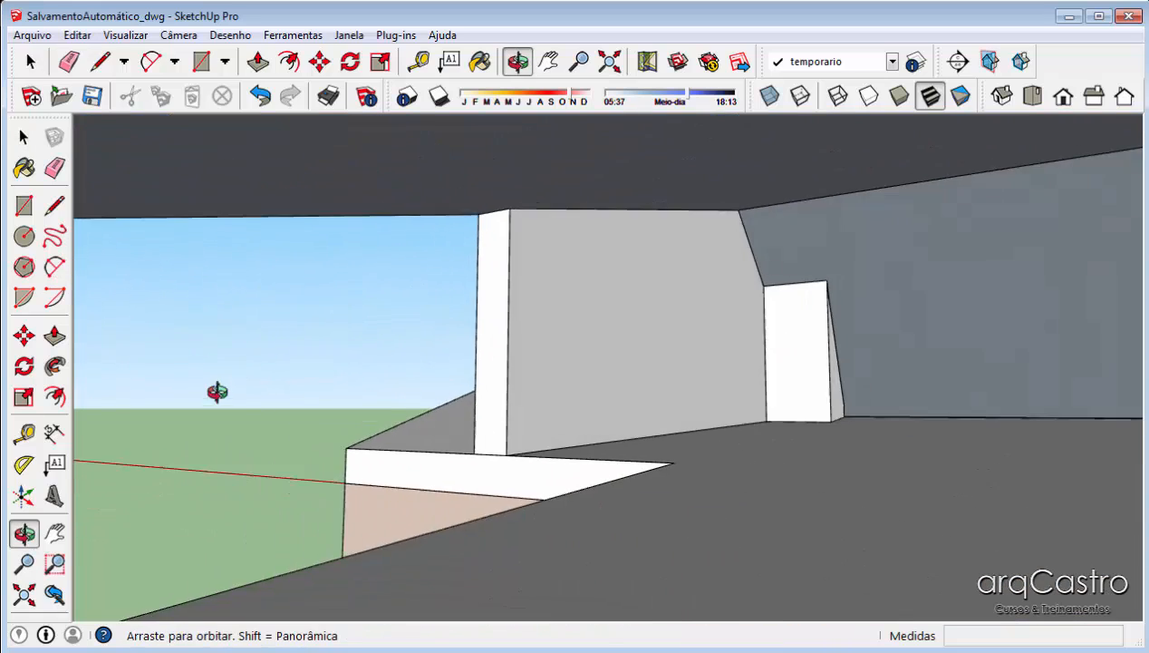
pyautogui.moveTo(798, 340)
pyautogui.mouseDown(button='middle')
pyautogui.moveTo(465, 494)
pyautogui.moveTo(411, 470)
pyautogui.moveTo(362, 495)
pyautogui.mouseUp(button='middle')
pyautogui.press('l')
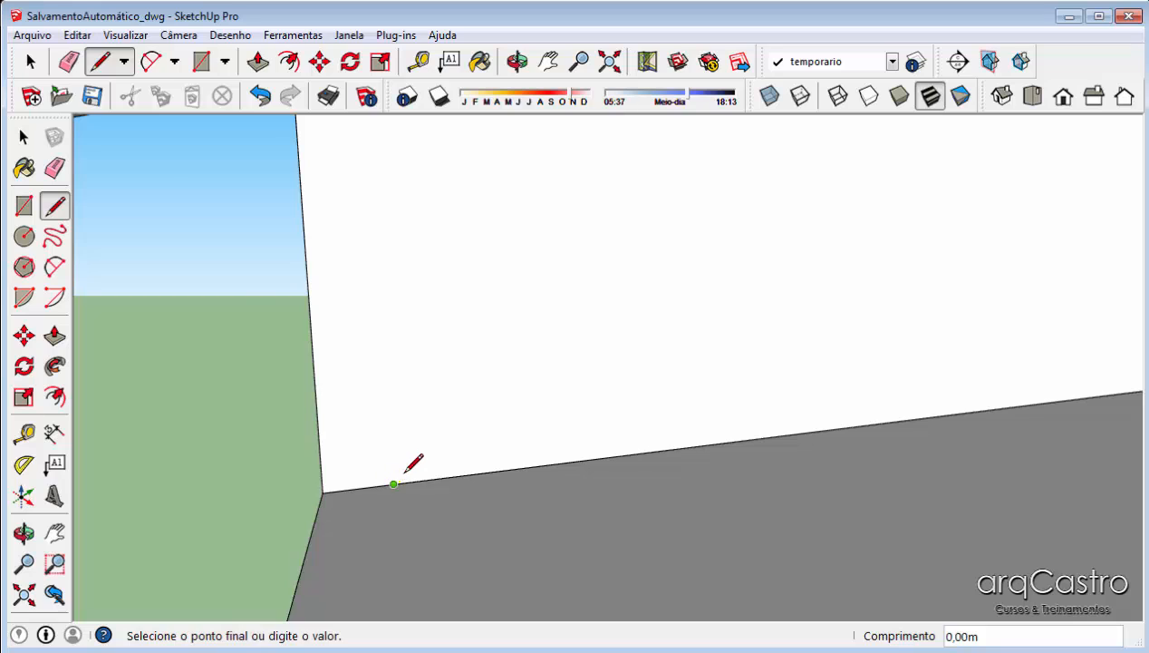
pyautogui.moveTo(406, 470); pyautogui.dragTo(374, 448, button='middle')
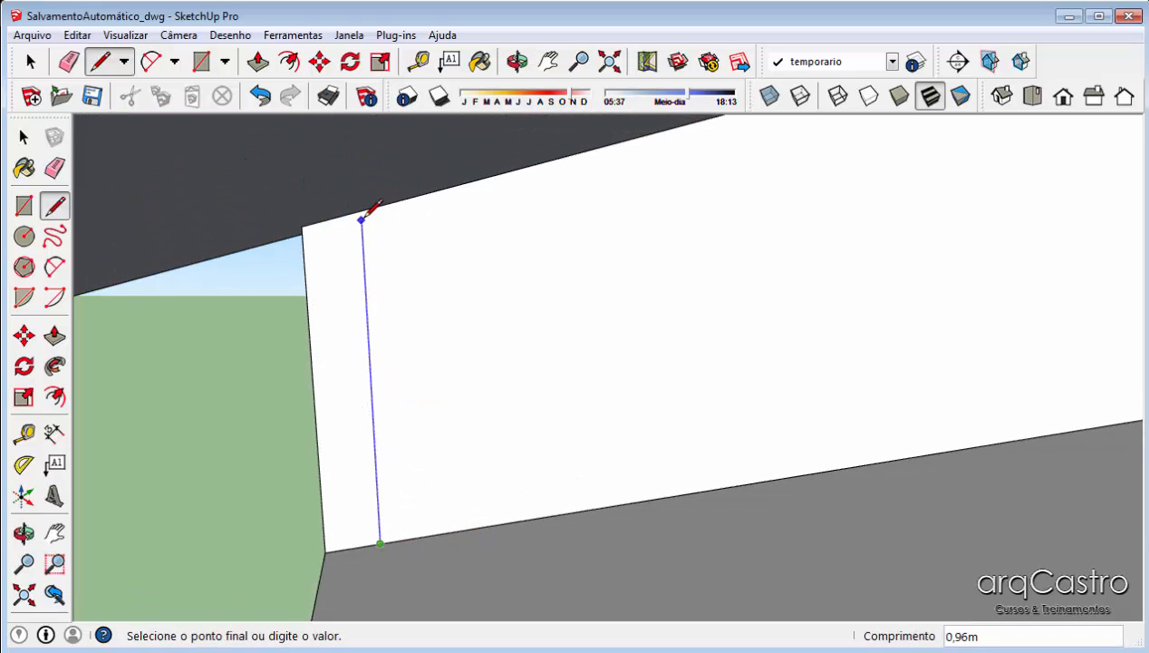
pyautogui.moveTo(371, 205); pyautogui.dragTo(513, 353, button='middle')
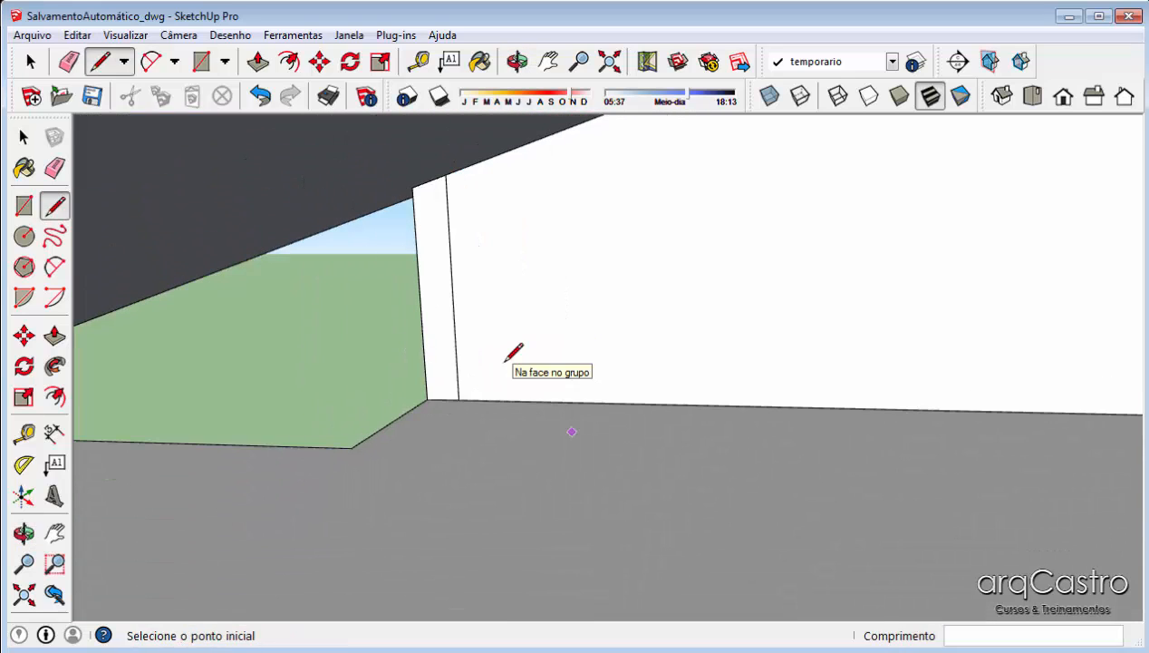
# Push/Pull the narrow end strip 0.65 m outward to the slab corner and extend its end face slightly further
pyautogui.press('p')
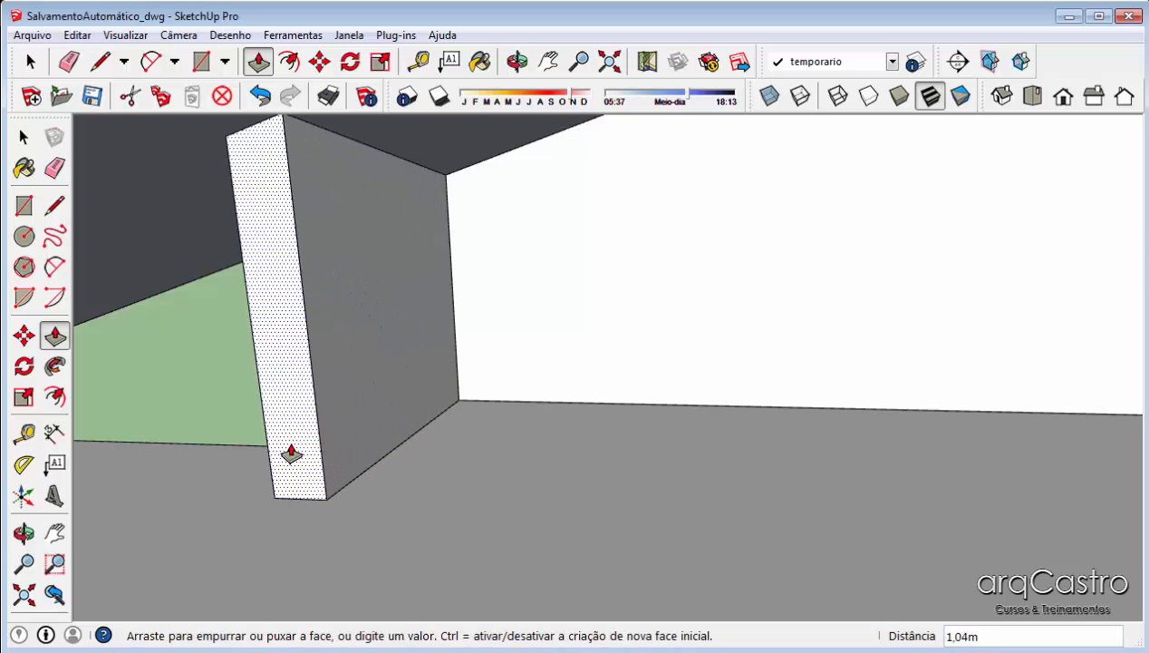
pyautogui.moveTo(290, 453); pyautogui.dragTo(698, 430, button='middle')
pyautogui.click(639, 435)
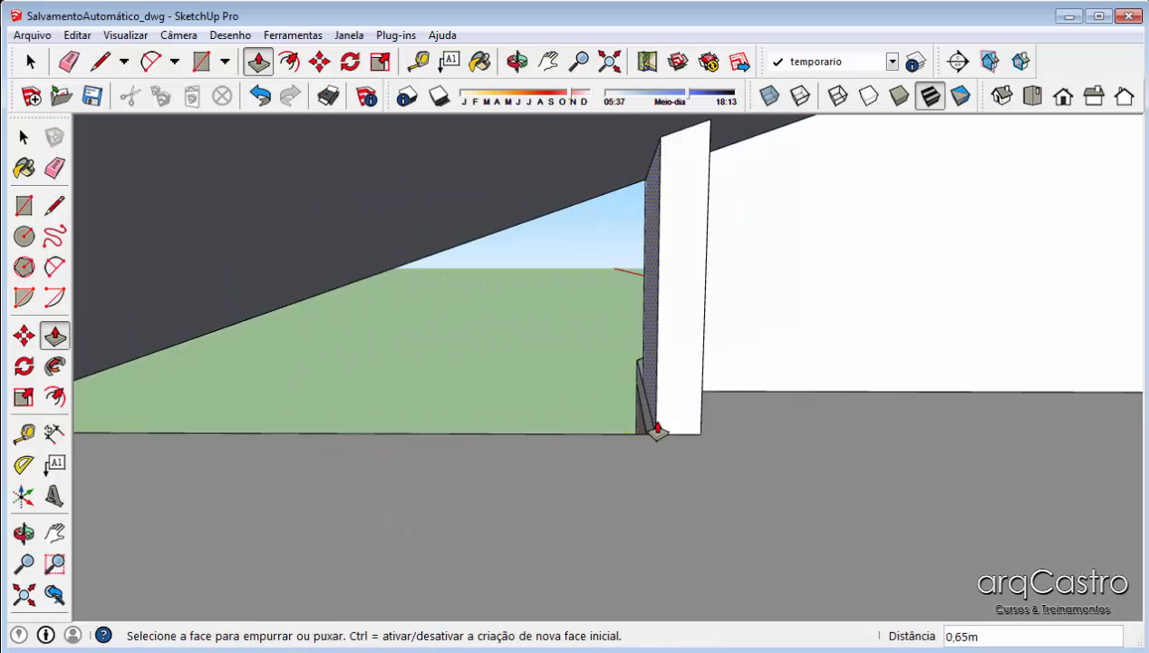
pyautogui.click(667, 421)
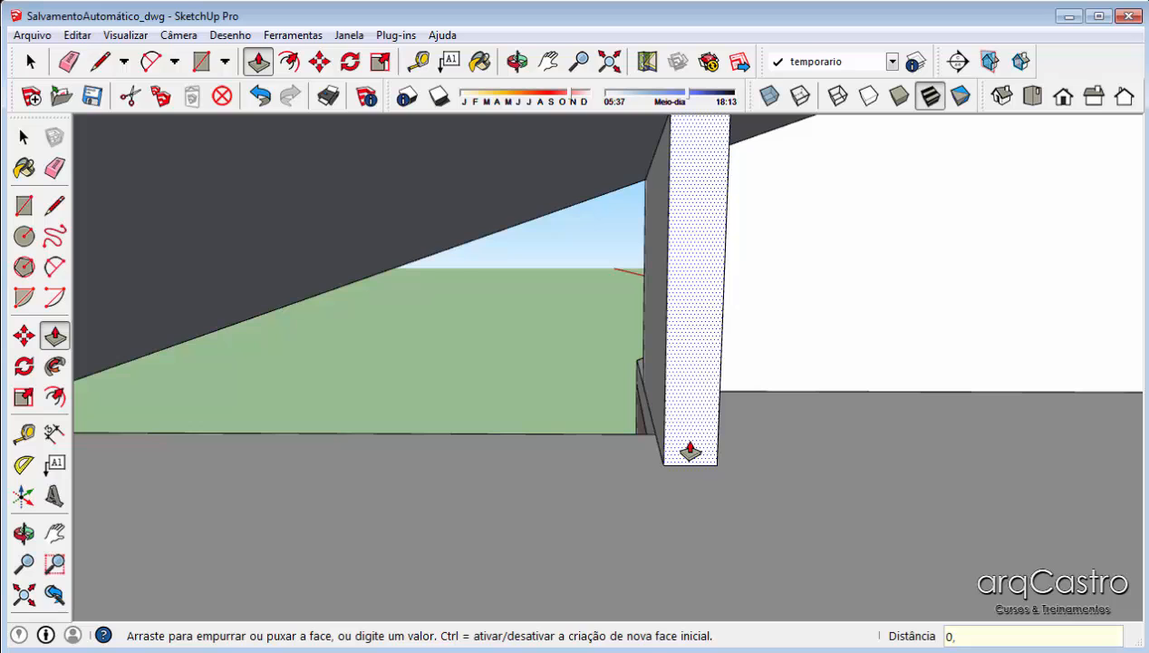
pyautogui.click(689, 449)
# Draw a 0.23 m vertical at the slab corner and connect it under the roof to the new wall's top, closing the low gable face
pyautogui.moveTo(688, 449)
pyautogui.mouseDown(button='middle')
pyautogui.moveTo(763, 449)
pyautogui.moveTo(719, 399)
pyautogui.moveTo(862, 398)
pyautogui.moveTo(859, 407)
pyautogui.mouseUp(button='middle')
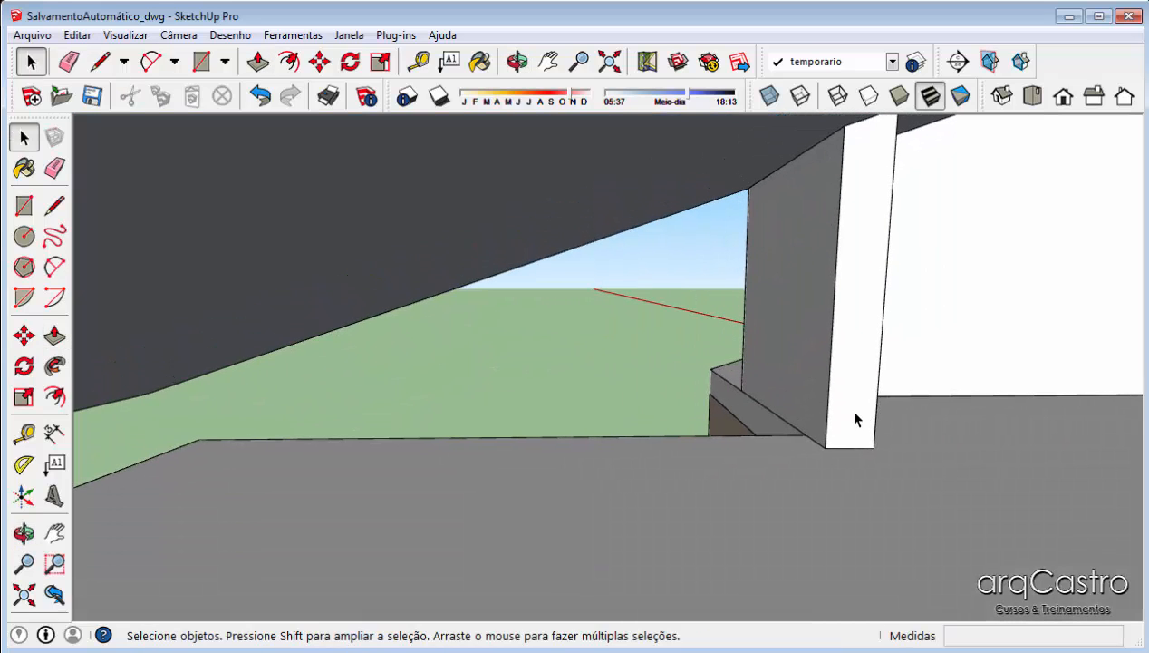
pyautogui.press('l')
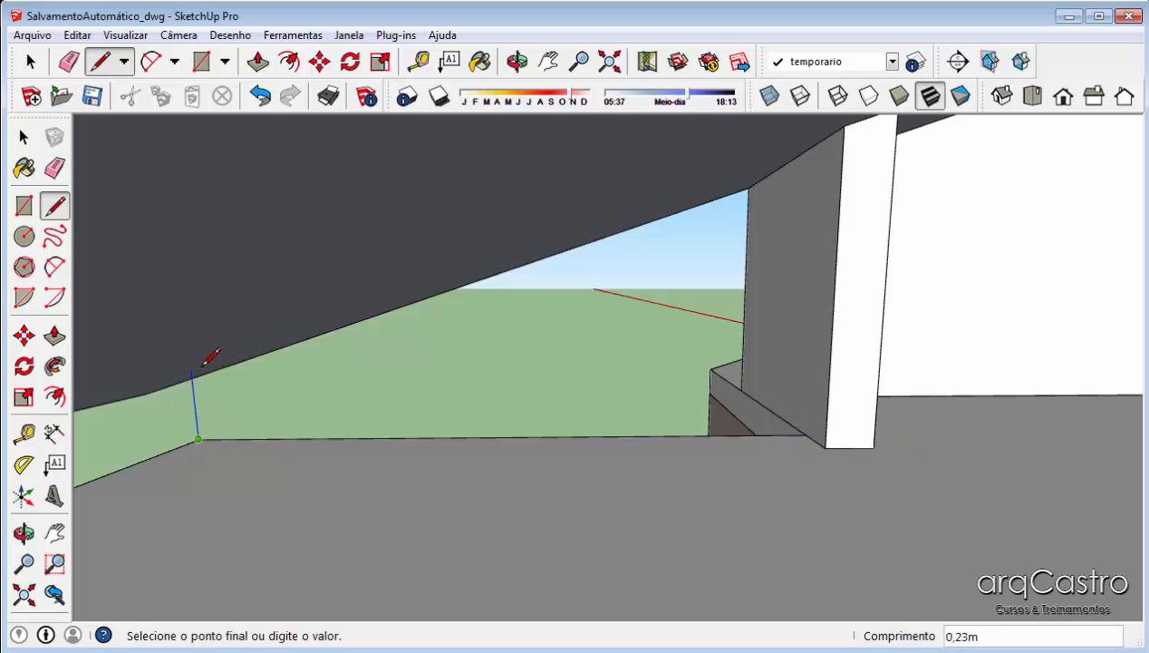
pyautogui.scroll(-1, 431, 243)
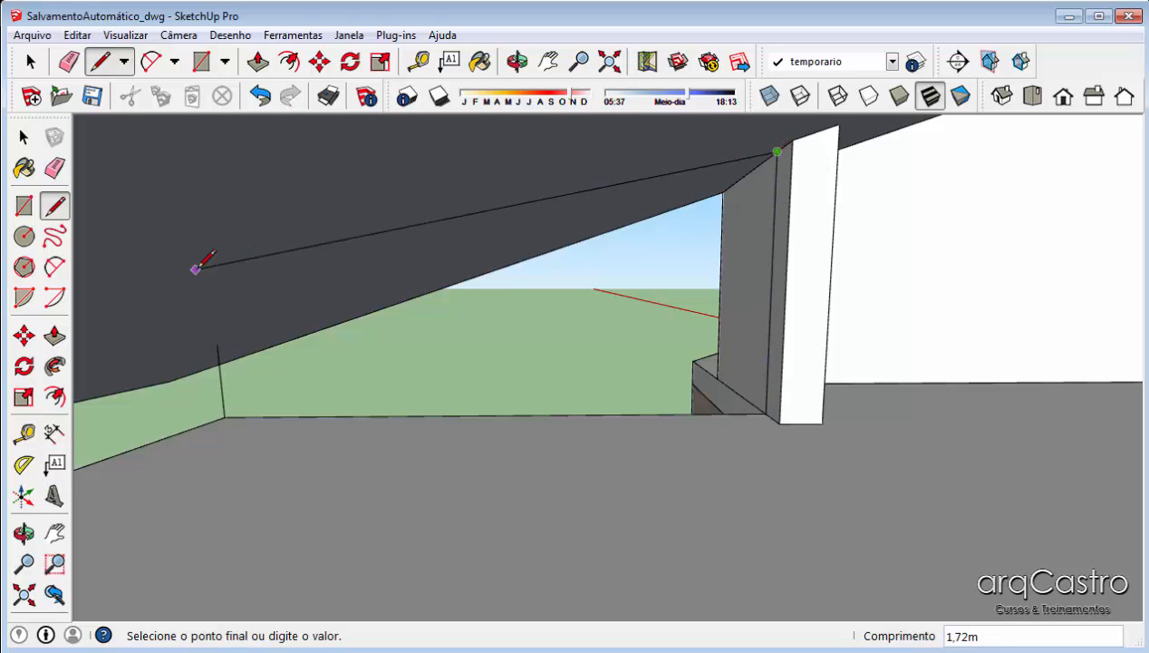
pyautogui.click(216, 344)
pyautogui.moveTo(707, 419); pyautogui.dragTo(731, 421, button='middle')
pyautogui.scroll(2, 736, 414)
pyautogui.press('space')
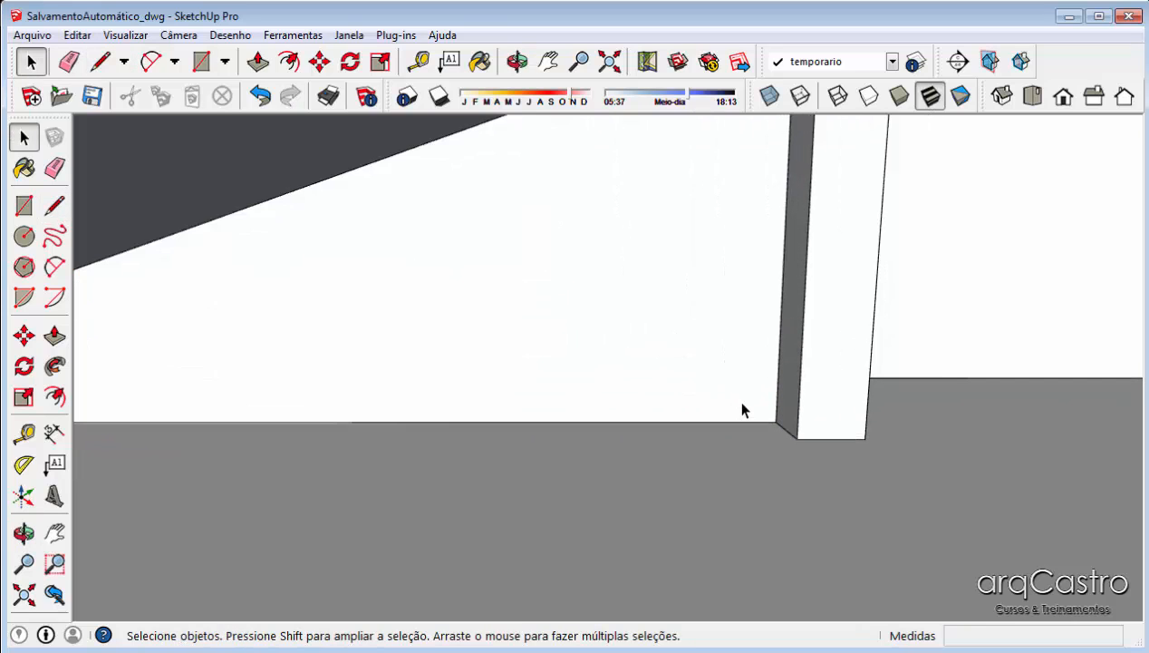
pyautogui.click(742, 408)
# Push/Pull the low gable face 0.15 m to give the wall thickness
pyautogui.press('p')
pyautogui.click(766, 419)
pyautogui.click(810, 365)
# Draw a vertical line about 0.30 m long near the low wall's outer end, from the slab to the roof
pyautogui.moveTo(807, 367); pyautogui.dragTo(253, 565, button='middle')
pyautogui.scroll(3, 895, 201)
pyautogui.scroll(5, 732, 238)
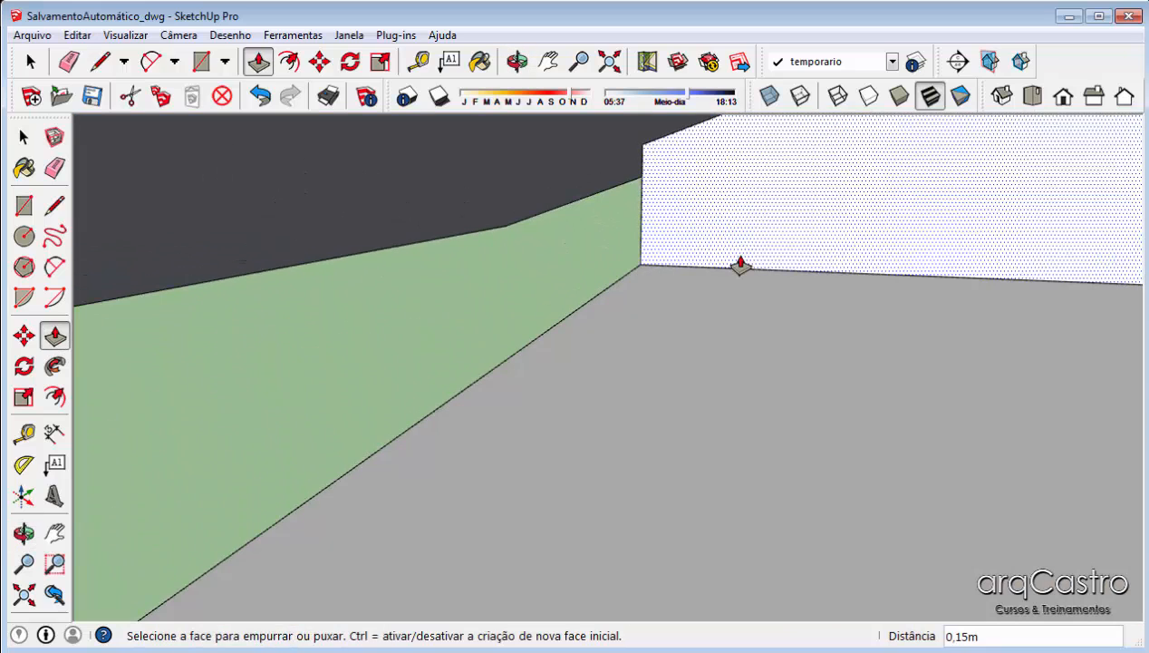
pyautogui.press('l')
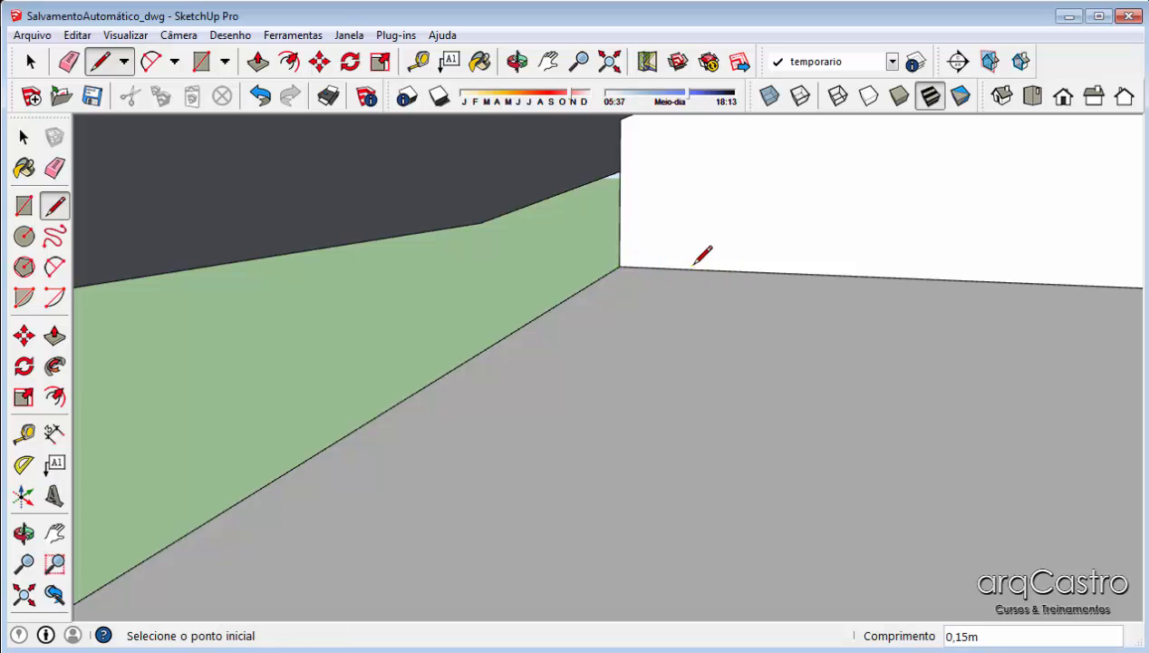
pyautogui.moveTo(699, 191); pyautogui.dragTo(685, 194, button='middle')
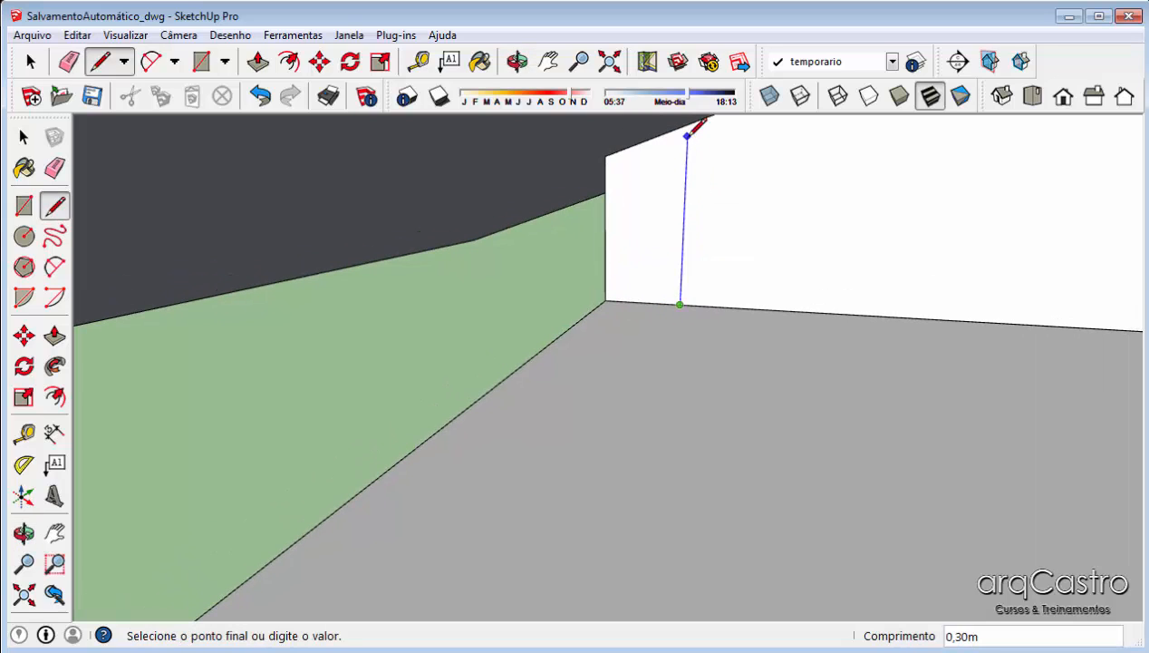
# Push/Pull the low wall's end strip along the slab edge to form the side wall under the eaves
pyautogui.press('p')
pyautogui.moveTo(693, 262); pyautogui.dragTo(529, 179, button='middle')
pyautogui.scroll(-2, 617, 357)
pyautogui.moveTo(454, 318); pyautogui.dragTo(1045, 355, button='middle')
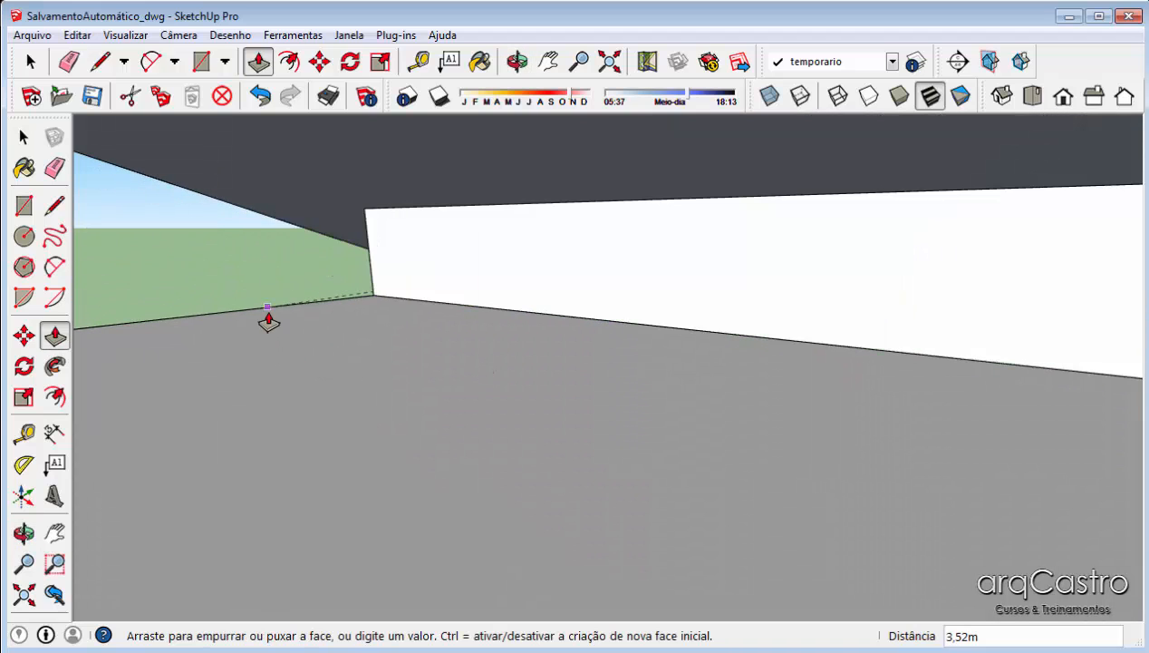
pyautogui.moveTo(426, 288)
pyautogui.mouseDown(button='middle')
pyautogui.moveTo(808, 281)
pyautogui.moveTo(985, 248)
pyautogui.moveTo(867, 318)
pyautogui.moveTo(964, 362)
pyautogui.moveTo(884, 399)
pyautogui.moveTo(962, 372)
pyautogui.moveTo(944, 403)
pyautogui.moveTo(228, 481)
pyautogui.moveTo(690, 336)
pyautogui.moveTo(572, 362)
pyautogui.moveTo(566, 344)
pyautogui.moveTo(711, 278)
pyautogui.moveTo(843, 247)
pyautogui.mouseUp(button='middle')
# Draw a line about 5.95 m long across the slab from its outer corner to the base corner of the existing wall
pyautogui.press('l')
pyautogui.click(838, 254)
pyautogui.moveTo(435, 343)
pyautogui.mouseDown(button='middle')
pyautogui.moveTo(426, 348)
pyautogui.moveTo(793, 349)
pyautogui.moveTo(643, 365)
pyautogui.mouseUp(button='middle')
pyautogui.moveTo(408, 373); pyautogui.dragTo(694, 332, button='middle')
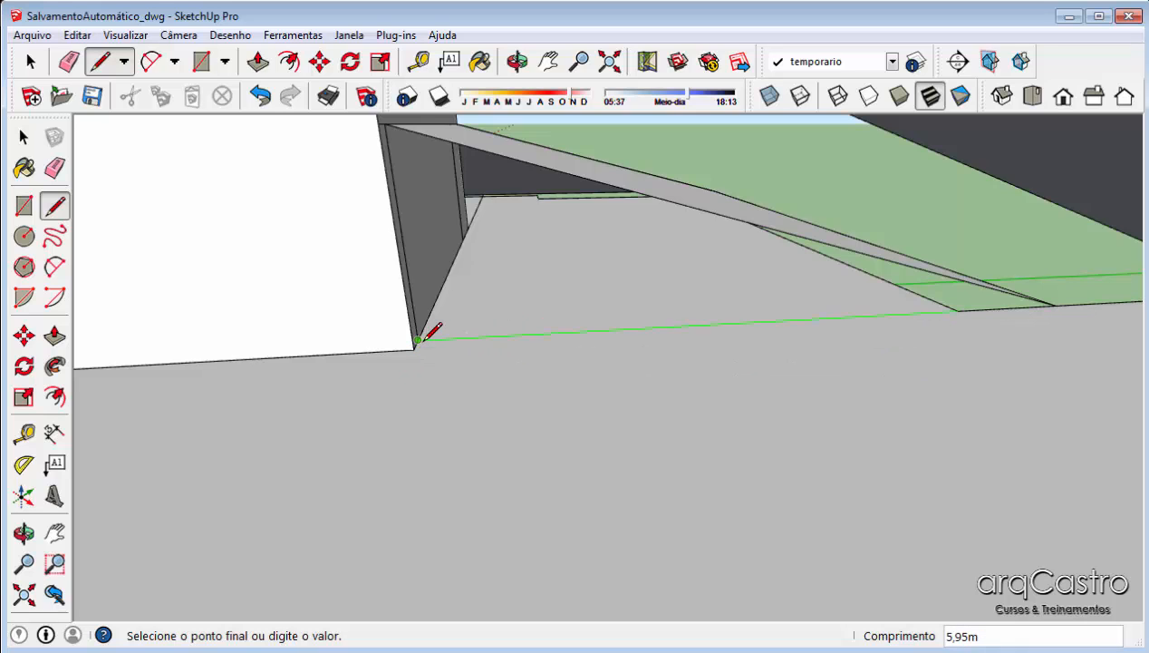
pyautogui.click(417, 340)
# Delete the misplaced triangular face created between the slab line and the lower roof edge
pyautogui.press('space')
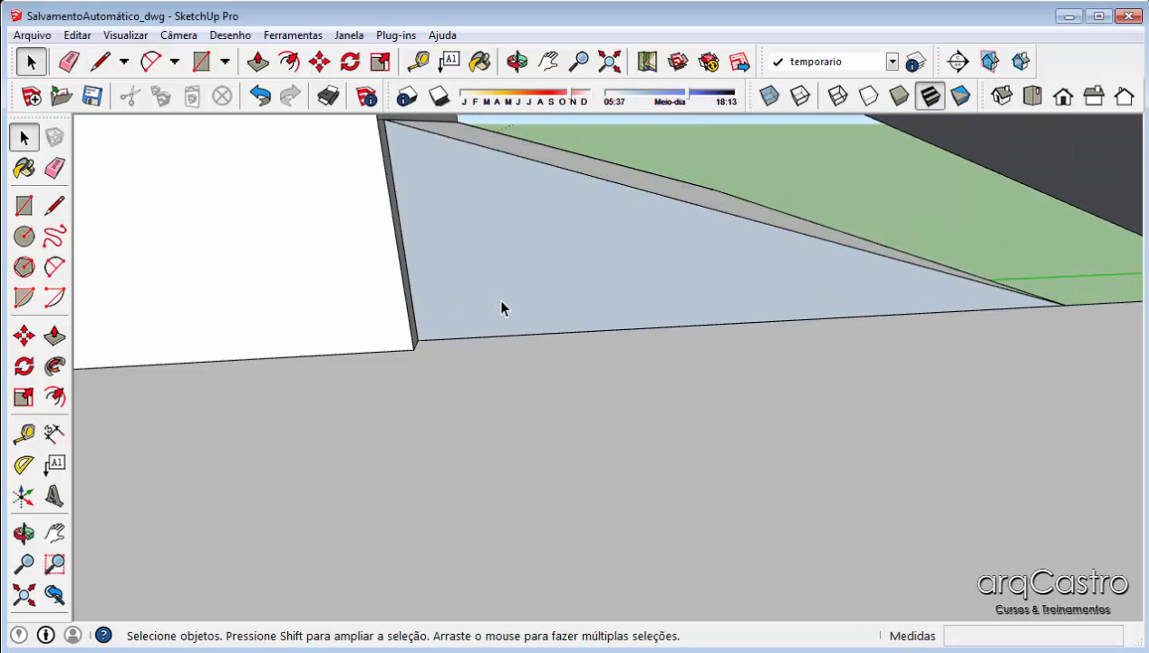
pyautogui.click(501, 307)
pyautogui.press('Delete')
# Draw a vertical line from the base corner of the existing wall to the roof, and a sloping line under the roof to the low wall
pyautogui.press('l')
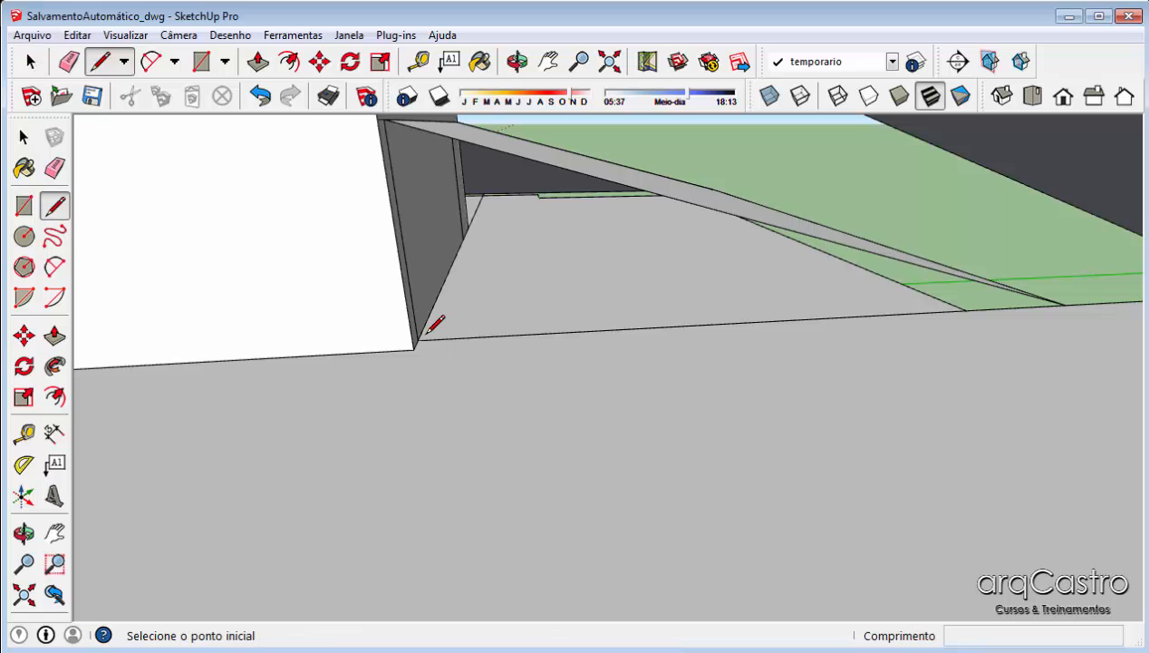
pyautogui.click(419, 342)
pyautogui.moveTo(422, 337)
pyautogui.mouseDown(button='middle')
pyautogui.moveTo(431, 262)
pyautogui.moveTo(458, 347)
pyautogui.moveTo(390, 285)
pyautogui.moveTo(393, 430)
pyautogui.moveTo(438, 296)
pyautogui.mouseUp(button='middle')
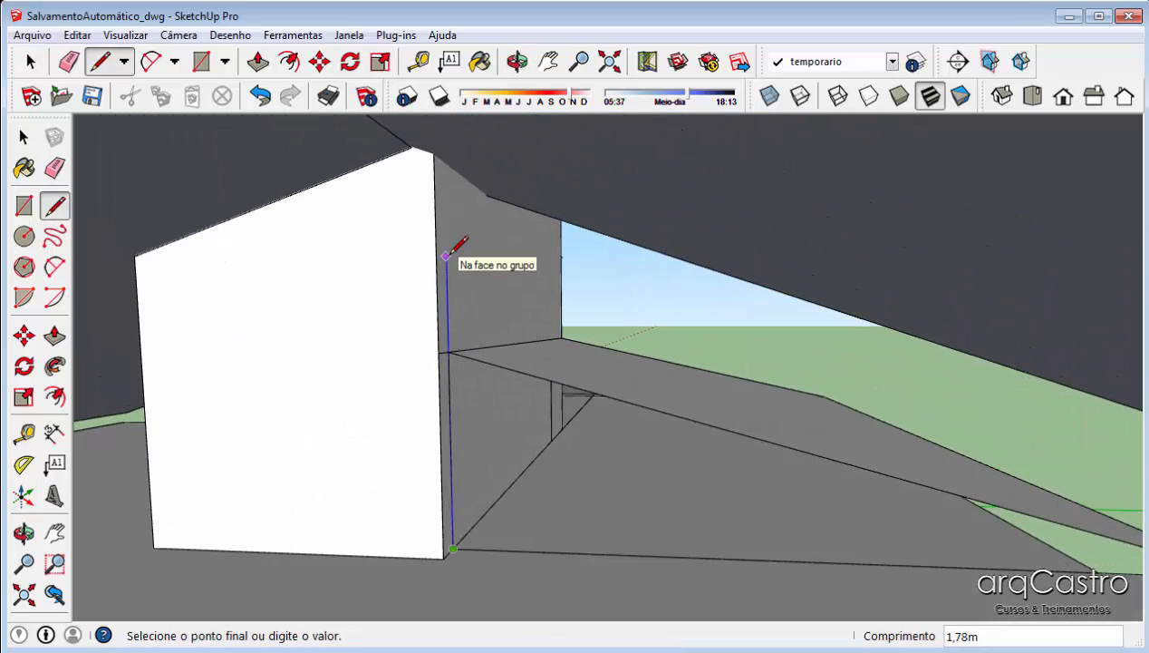
pyautogui.click(444, 163)
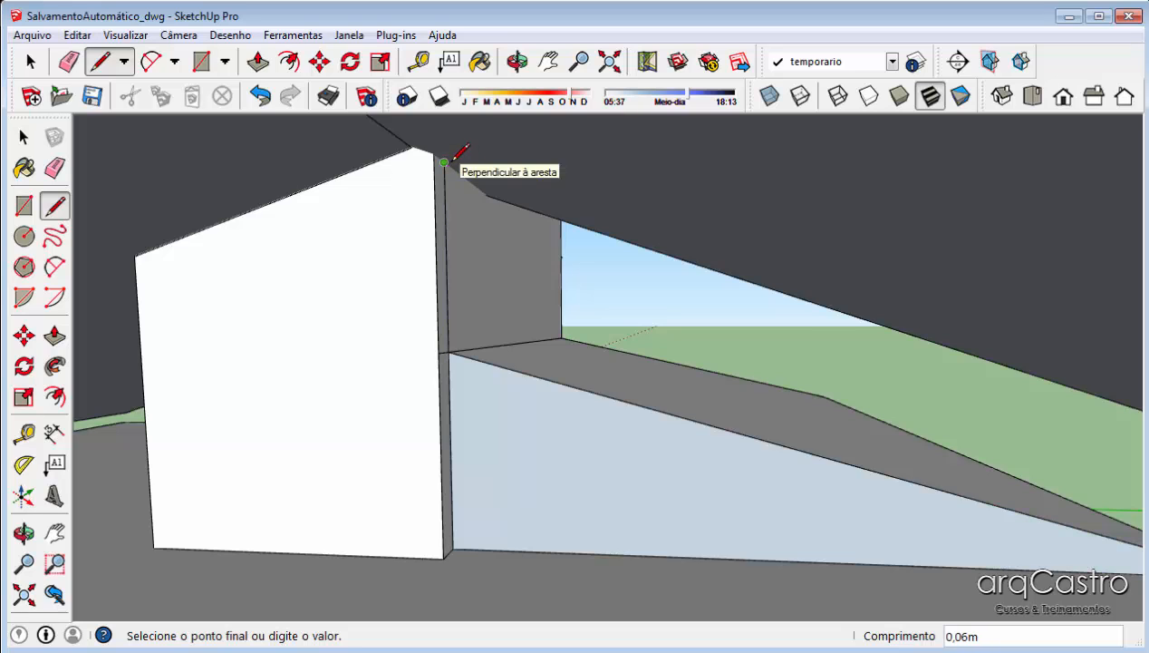
pyautogui.moveTo(444, 162); pyautogui.dragTo(947, 290, button='middle')
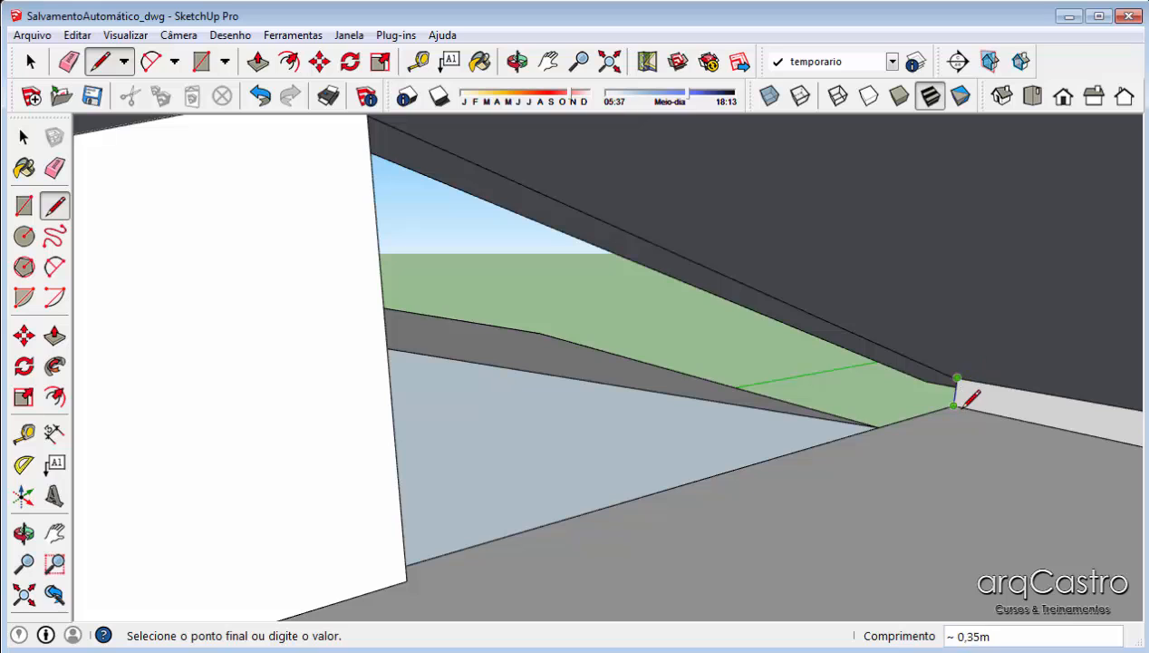
# Try deleting the triangular face formed between the slab line and the lower roof edge
pyautogui.press('space')
pyautogui.moveTo(929, 406); pyautogui.dragTo(347, 494, button='middle')
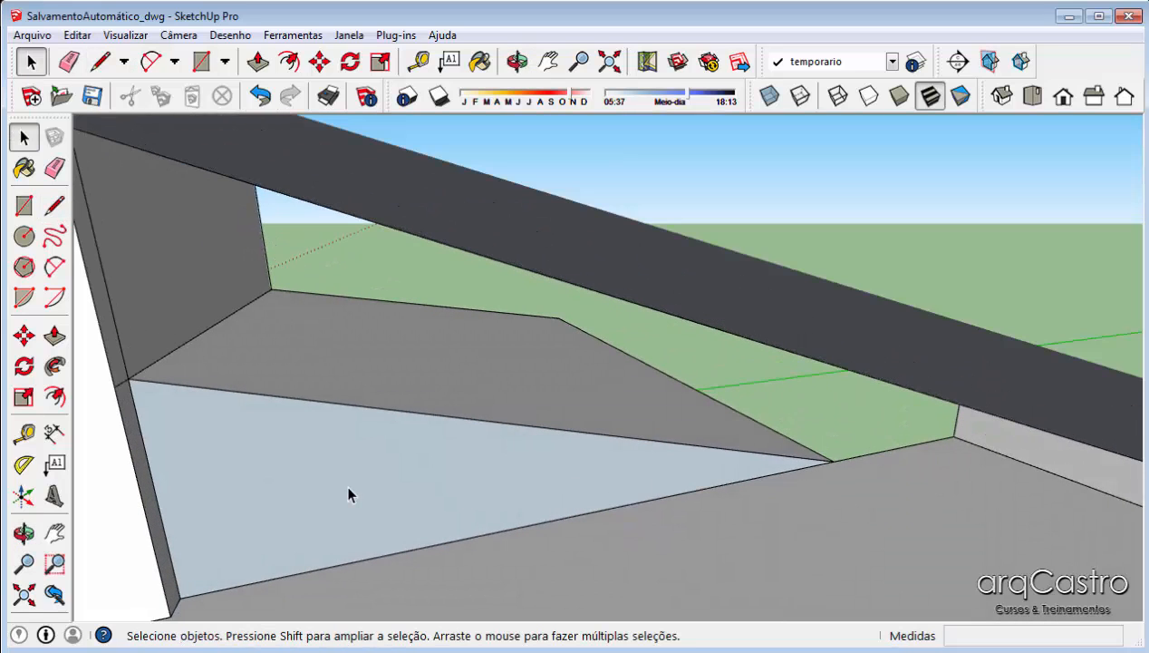
pyautogui.click(347, 494)
pyautogui.press('Delete')
pyautogui.hotkey('ctrl', 'z')
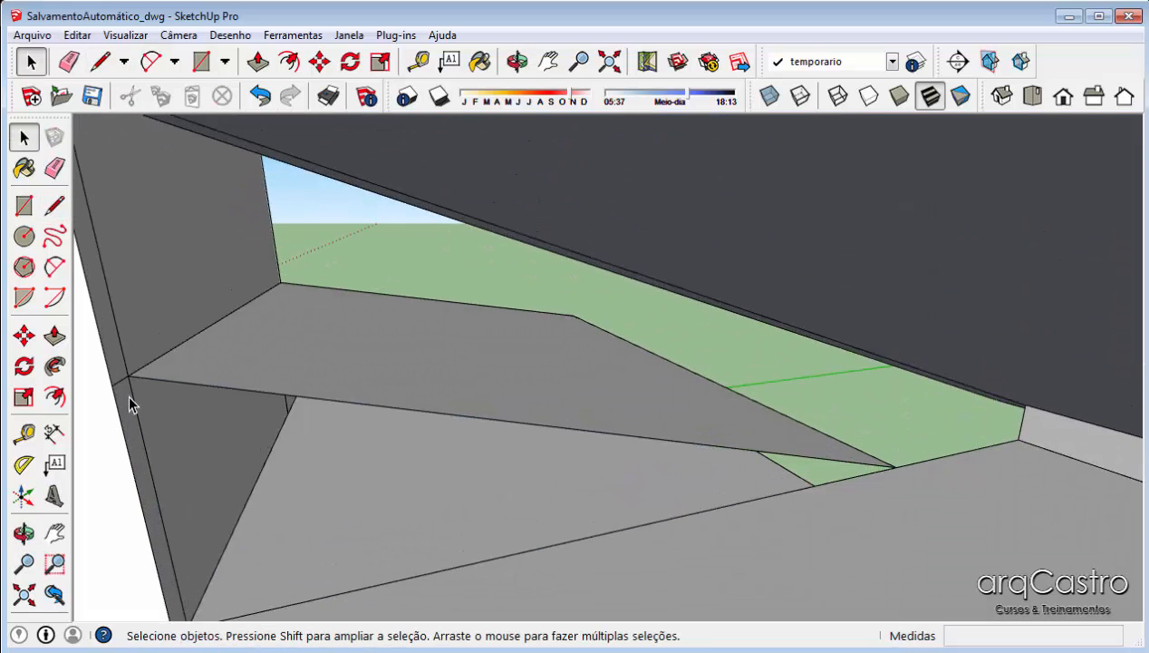
# Redraw the vertical line up from the slab at the existing wall's base corner to re-form the triangular face
pyautogui.press('e')
pyautogui.scroll(-2, 216, 433)
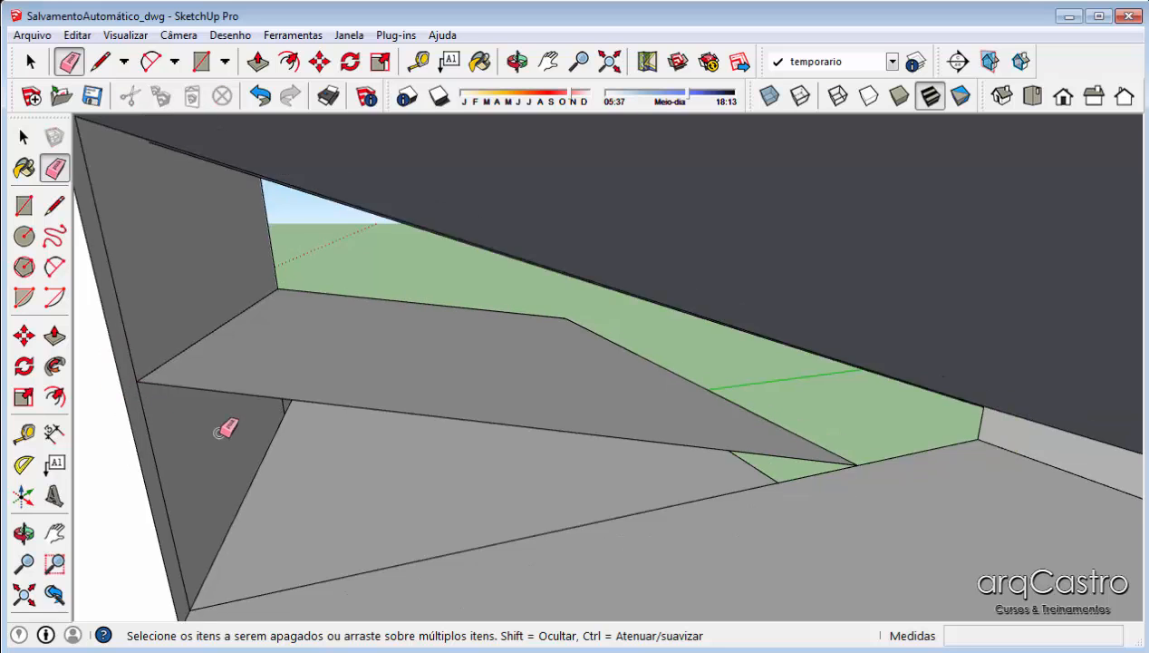
pyautogui.moveTo(345, 467); pyautogui.dragTo(359, 450, button='middle')
pyautogui.keyDown('shift'); pyautogui.moveTo(816, 236); pyautogui.dragTo(900, 203, button='middle'); pyautogui.keyUp('shift')
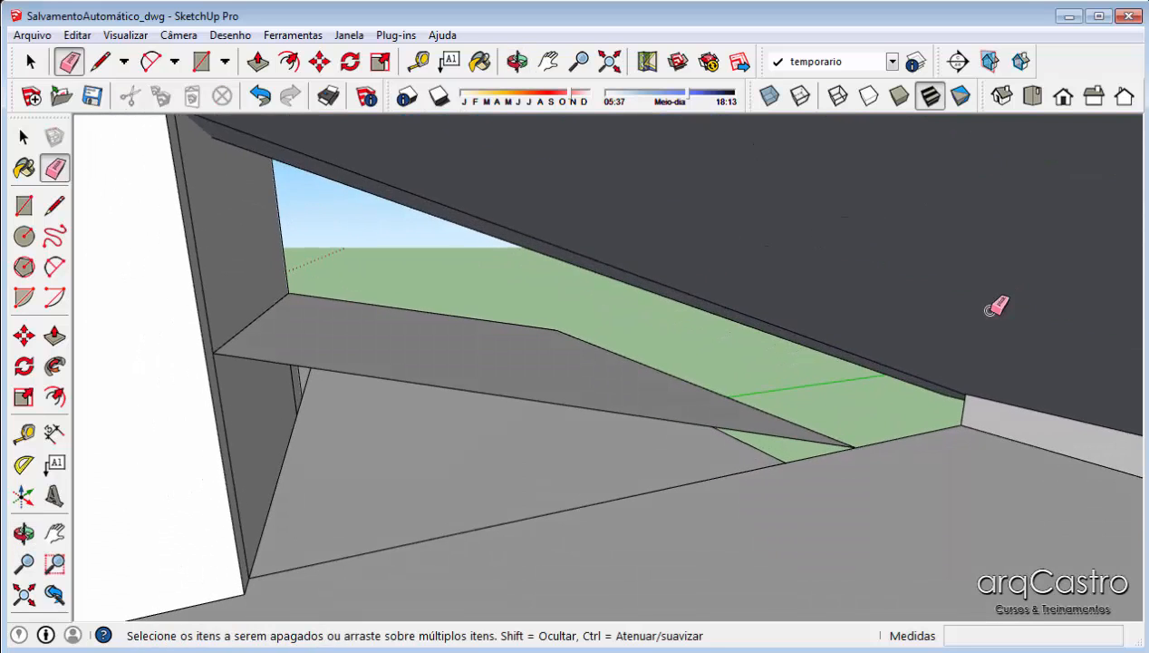
pyautogui.moveTo(991, 310)
pyautogui.mouseDown(button='middle')
pyautogui.moveTo(1047, 295)
pyautogui.moveTo(1065, 272)
pyautogui.mouseUp(button='middle')
pyautogui.moveTo(836, 458)
pyautogui.mouseDown(button='middle')
pyautogui.moveTo(895, 419)
pyautogui.moveTo(827, 456)
pyautogui.mouseUp(button='middle')
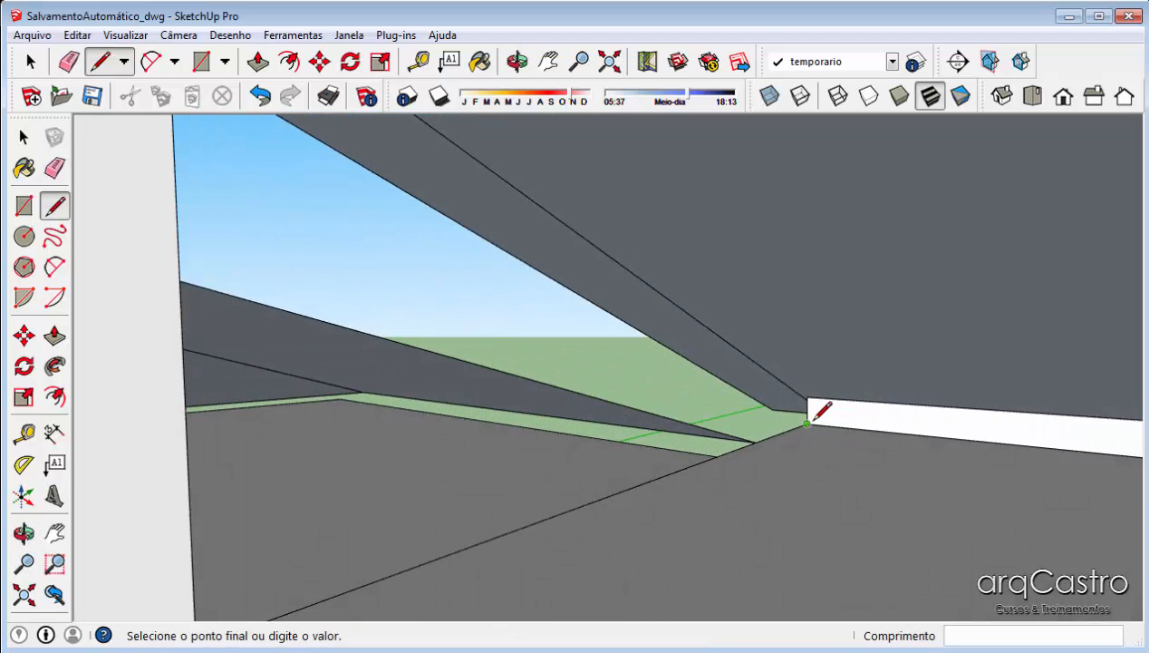
pyautogui.moveTo(494, 518)
pyautogui.mouseDown(button='middle')
pyautogui.moveTo(659, 462)
pyautogui.moveTo(438, 471)
pyautogui.mouseUp(button='middle')
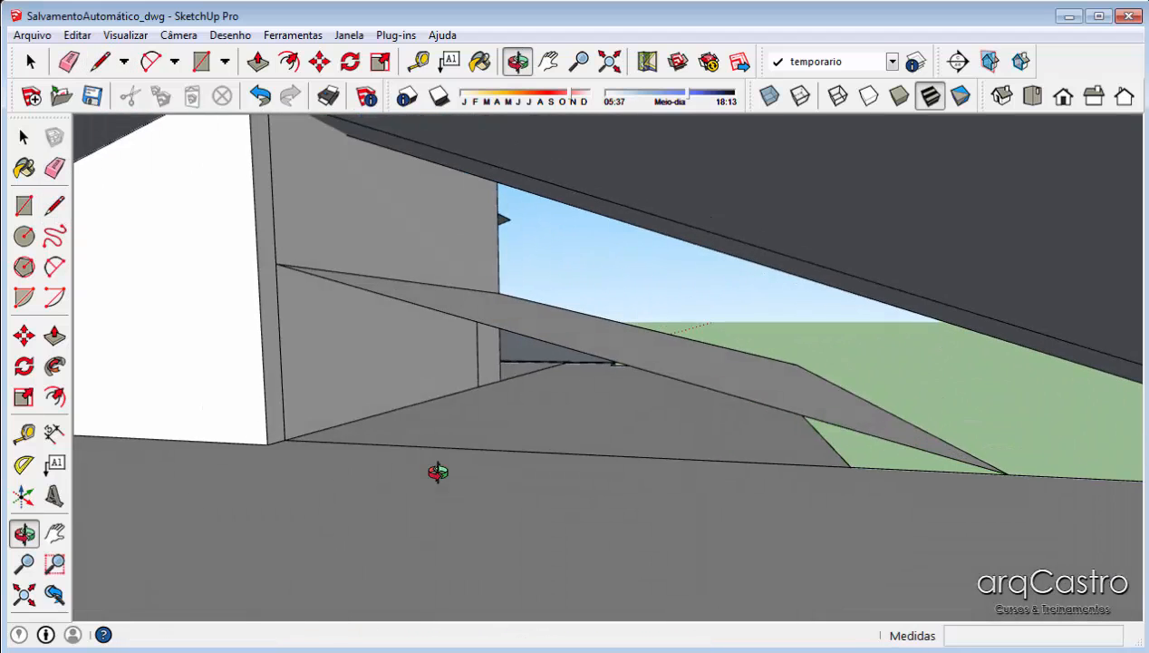
pyautogui.click(286, 438)
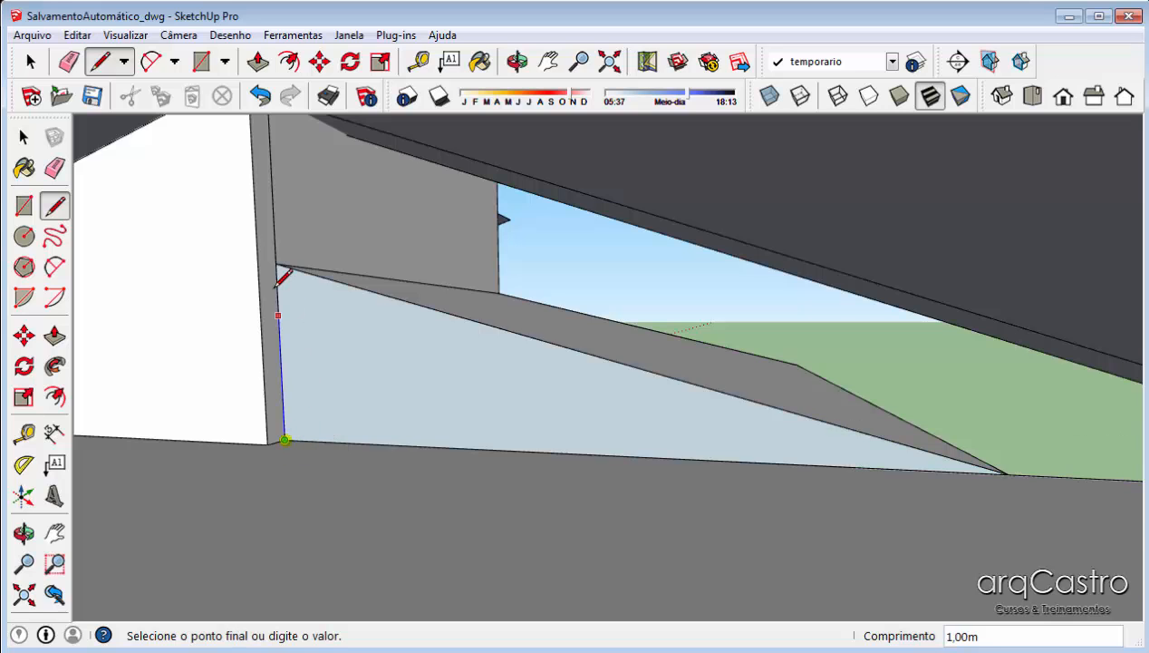
pyautogui.moveTo(284, 277); pyautogui.dragTo(308, 281, button='middle')
pyautogui.moveTo(290, 181)
pyautogui.mouseDown(button='middle')
pyautogui.moveTo(292, 136)
pyautogui.moveTo(359, 192)
pyautogui.moveTo(349, 172)
pyautogui.moveTo(458, 233)
pyautogui.moveTo(290, 117)
pyautogui.moveTo(451, 198)
pyautogui.moveTo(462, 269)
pyautogui.mouseUp(button='middle')
# Erase the stray sloping line running under the roof from the top of the existing wall
pyautogui.press('e')
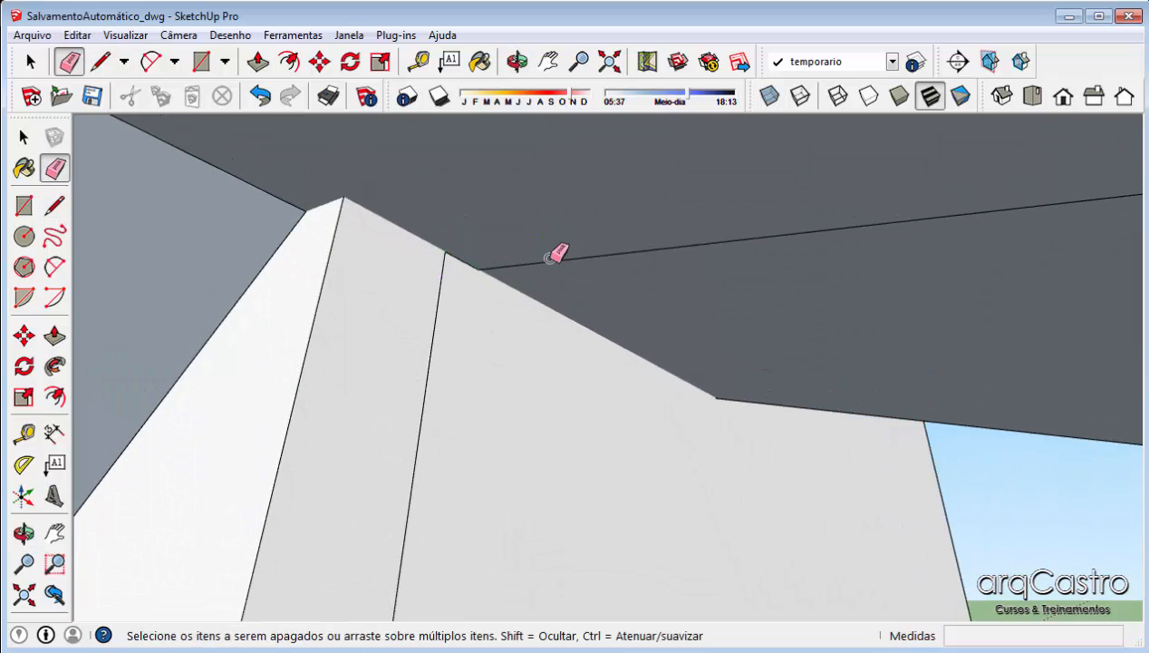
pyautogui.click(474, 269)
pyautogui.scroll(-4, 494, 271)
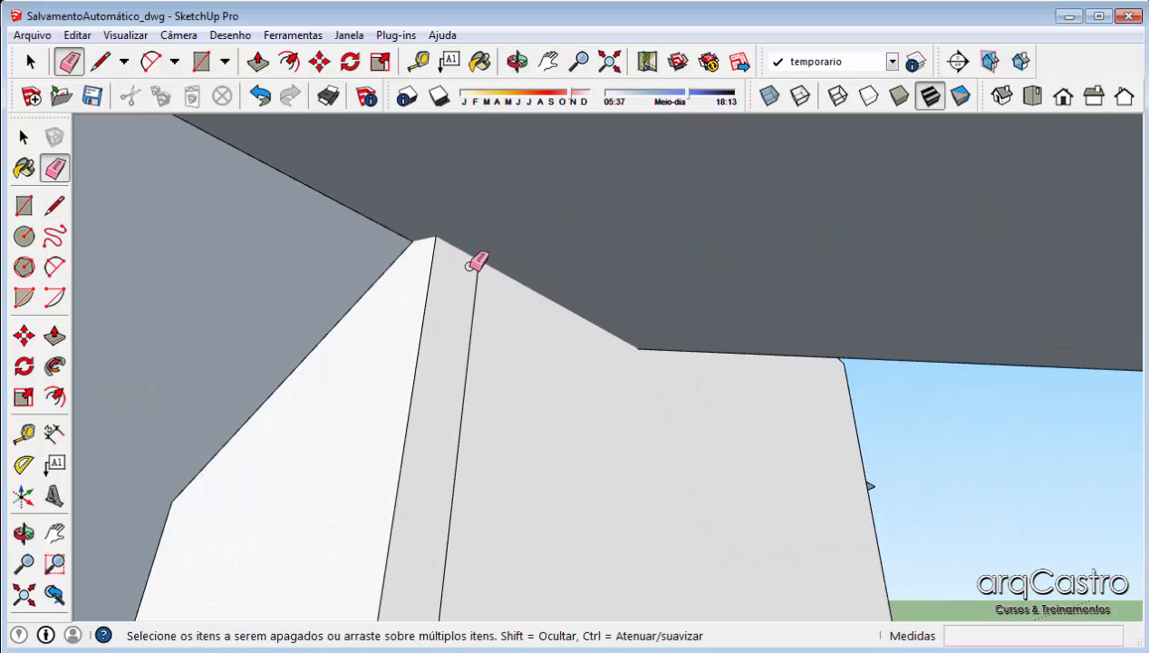
pyautogui.moveTo(525, 311); pyautogui.dragTo(580, 278, button='middle')
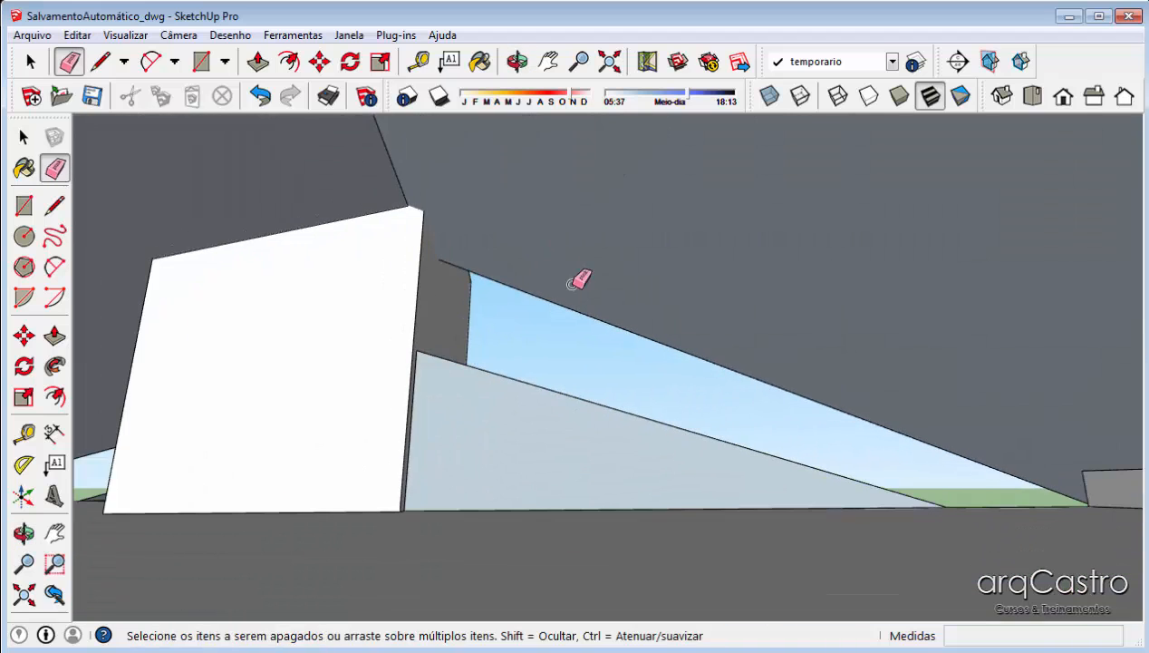
# Draw a vertical line about 2.32 m long from the wall's base corner to the roof and a roofline edge to the low wall's top corner
pyautogui.moveTo(675, 305); pyautogui.dragTo(610, 337, button='middle')
pyautogui.moveTo(942, 339)
pyautogui.mouseDown(button='middle')
pyautogui.moveTo(1007, 351)
pyautogui.moveTo(661, 359)
pyautogui.moveTo(816, 310)
pyautogui.moveTo(846, 325)
pyautogui.moveTo(466, 539)
pyautogui.moveTo(642, 469)
pyautogui.moveTo(431, 549)
pyautogui.moveTo(714, 493)
pyautogui.moveTo(810, 537)
pyautogui.moveTo(827, 527)
pyautogui.moveTo(810, 534)
pyautogui.mouseUp(button='middle')
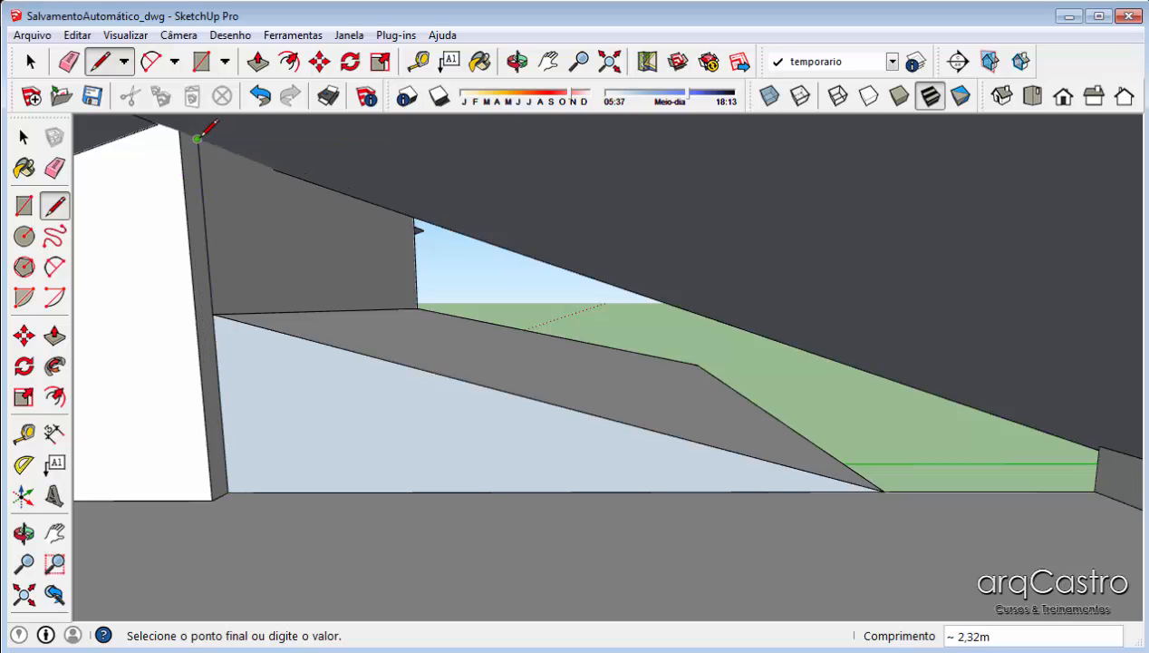
pyautogui.moveTo(350, 173); pyautogui.dragTo(580, 247, button='middle')
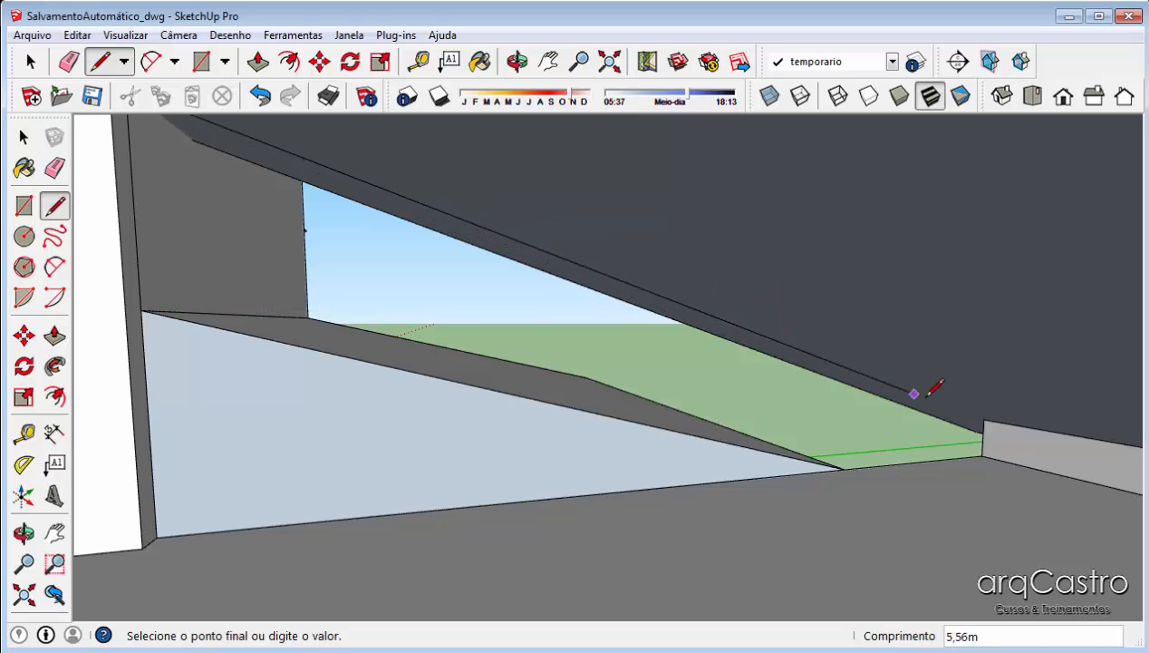
pyautogui.moveTo(932, 390); pyautogui.dragTo(1098, 392, button='middle')
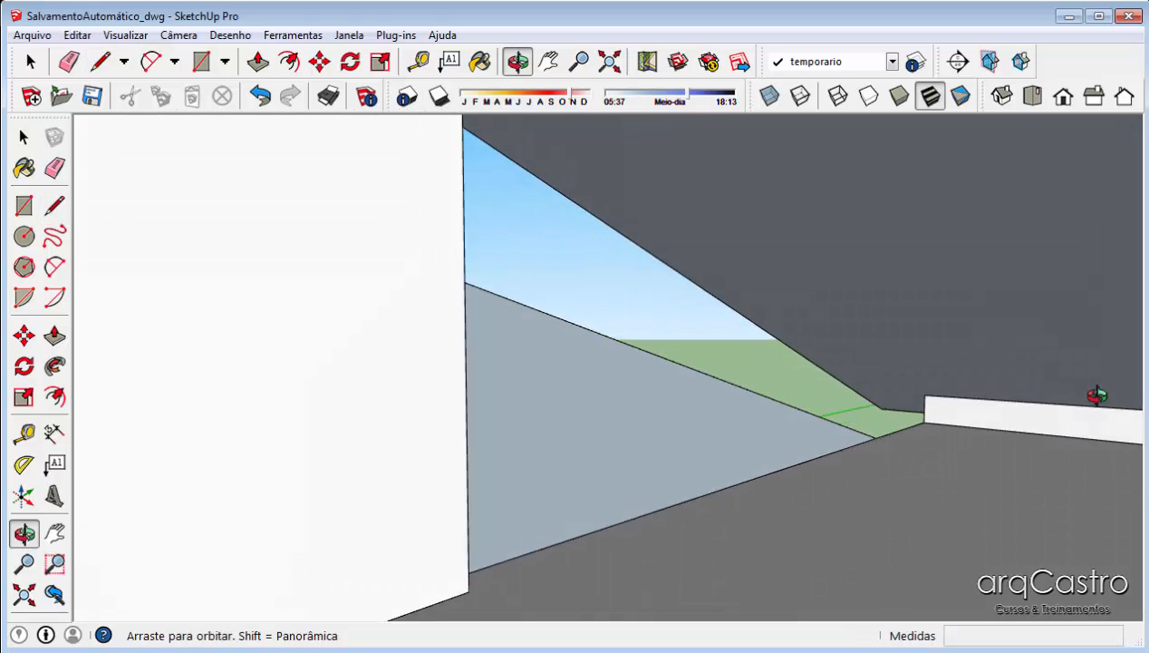
pyautogui.click(928, 396)
pyautogui.moveTo(937, 398)
pyautogui.mouseDown(button='middle')
pyautogui.moveTo(910, 415)
pyautogui.moveTo(918, 402)
pyautogui.mouseUp(button='middle')
# Push/Pull both gable faces, above and below the sloping seam, by 0.15 m
pyautogui.press('space')
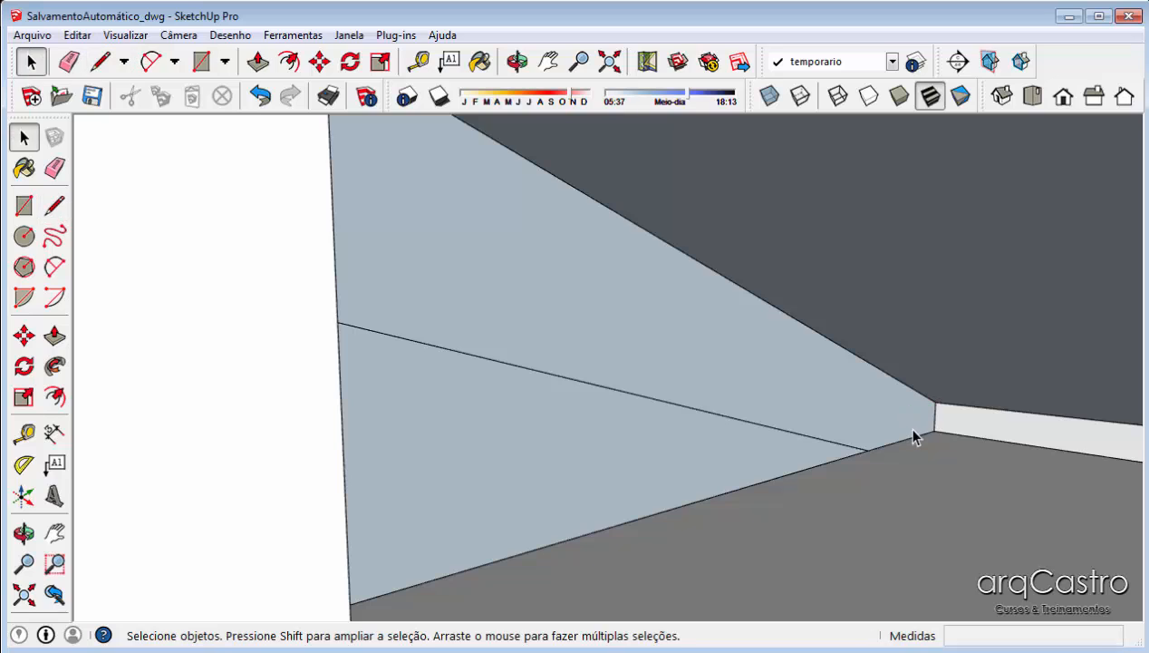
pyautogui.click(906, 424)
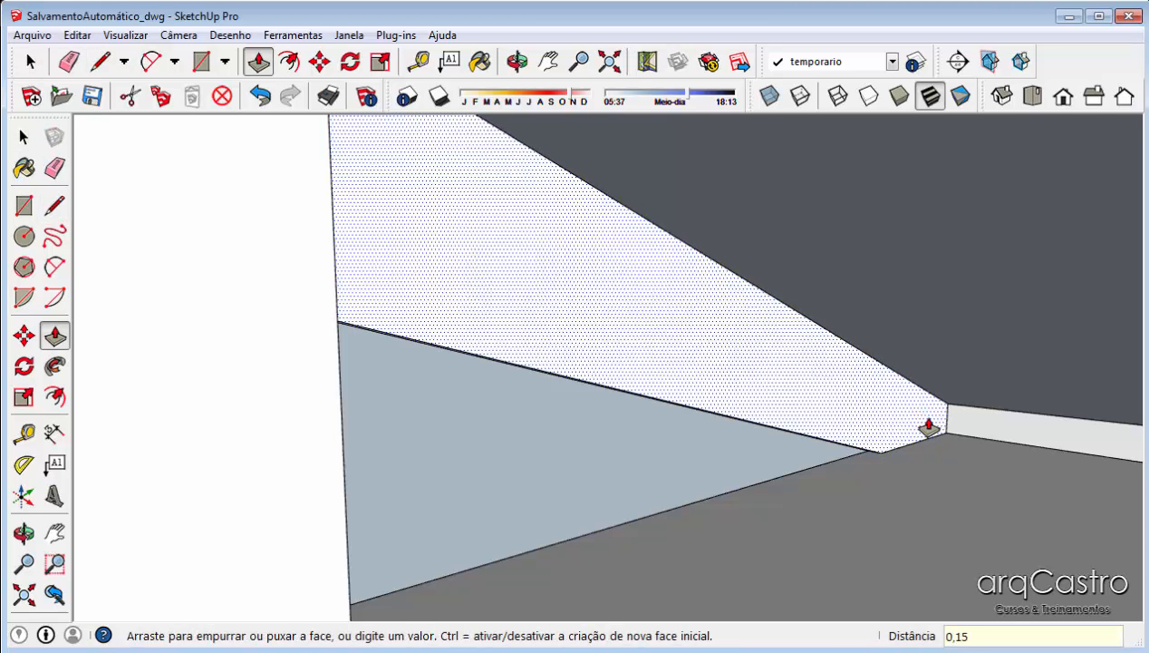
pyautogui.click(930, 426)
pyautogui.doubleClick(796, 428)
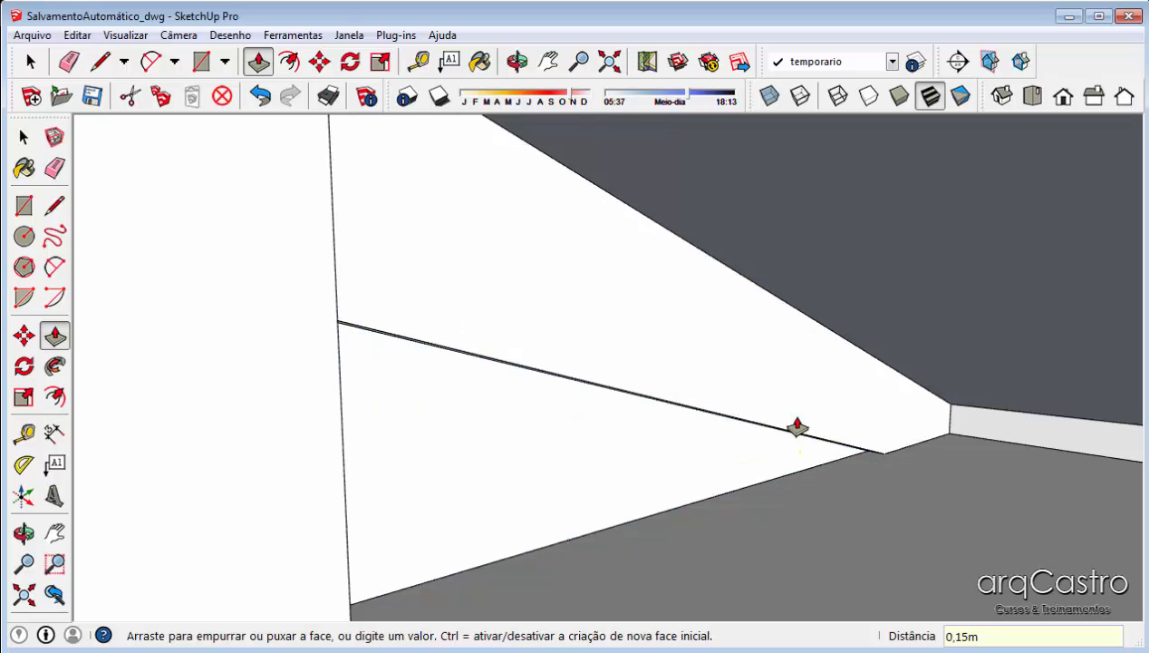
# Erase the sloping seam between the two gable faces and the leftover vertical line on the wall's outer side
pyautogui.press('e')
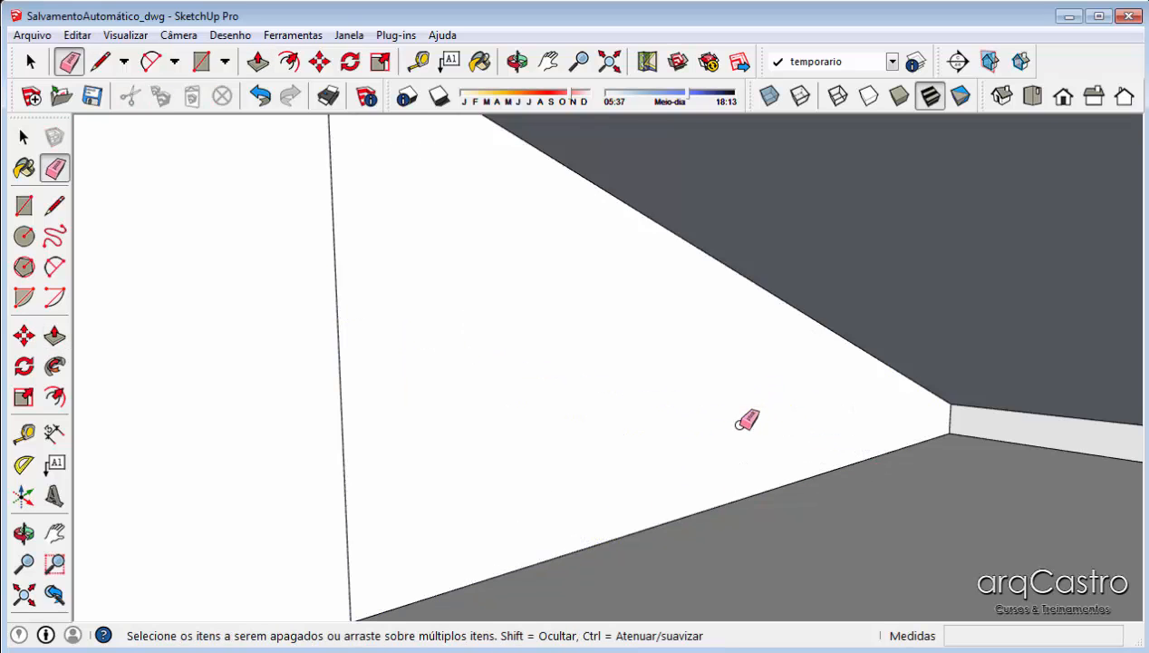
pyautogui.moveTo(713, 392)
pyautogui.mouseDown(button='middle')
pyautogui.moveTo(1088, 514)
pyautogui.moveTo(808, 434)
pyautogui.moveTo(436, 402)
pyautogui.moveTo(534, 380)
pyautogui.moveTo(503, 301)
pyautogui.mouseUp(button='middle')
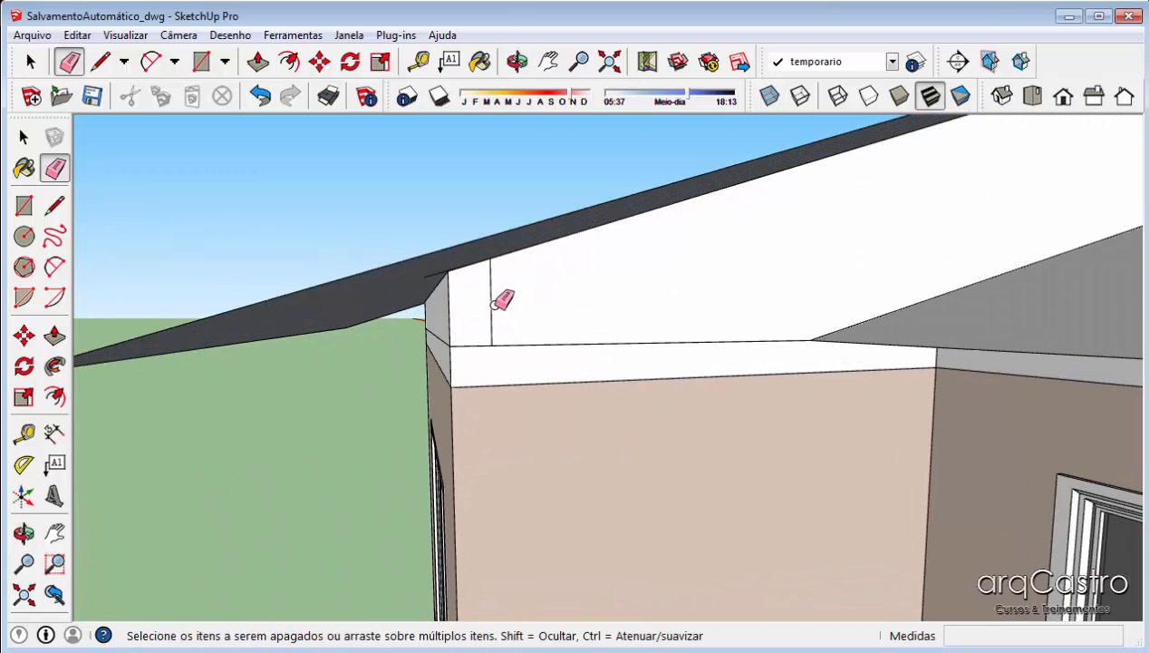
pyautogui.moveTo(544, 338)
pyautogui.mouseDown(button='middle')
pyautogui.moveTo(606, 446)
pyautogui.moveTo(618, 360)
pyautogui.mouseUp(button='middle')
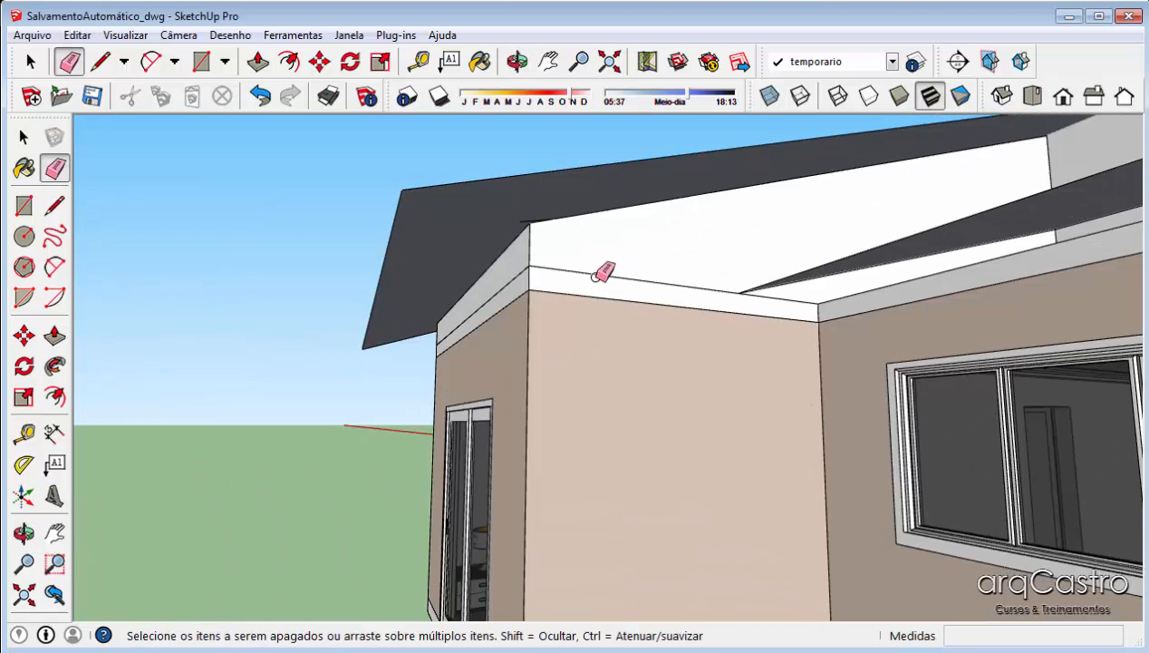
# Draw two vertical lines from slab to roof on the white wall, one about 0.26 m long, and Push/Pull the strip between them
pyautogui.moveTo(609, 288)
pyautogui.mouseDown(button='middle')
pyautogui.moveTo(619, 423)
pyautogui.moveTo(531, 467)
pyautogui.moveTo(508, 432)
pyautogui.moveTo(794, 411)
pyautogui.mouseUp(button='middle')
pyautogui.press('space')
pyautogui.scroll(3, 509, 432)
pyautogui.moveTo(688, 448); pyautogui.dragTo(538, 261, button='middle')
pyautogui.scroll(4, 538, 288)
pyautogui.press('l')
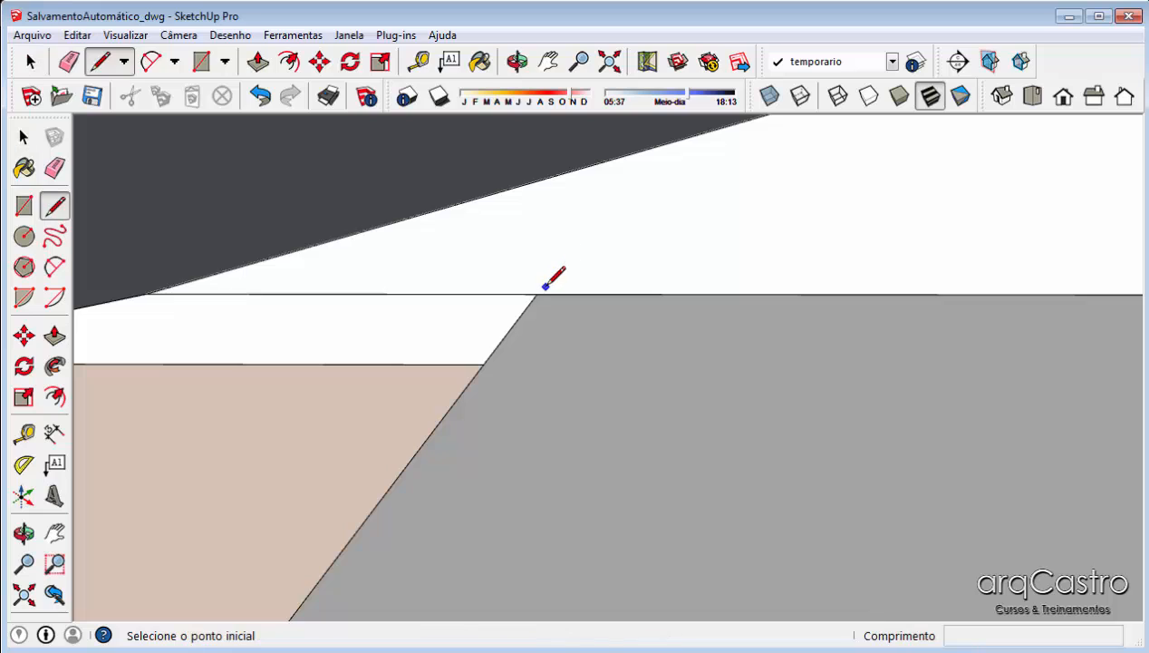
pyautogui.click(538, 294)
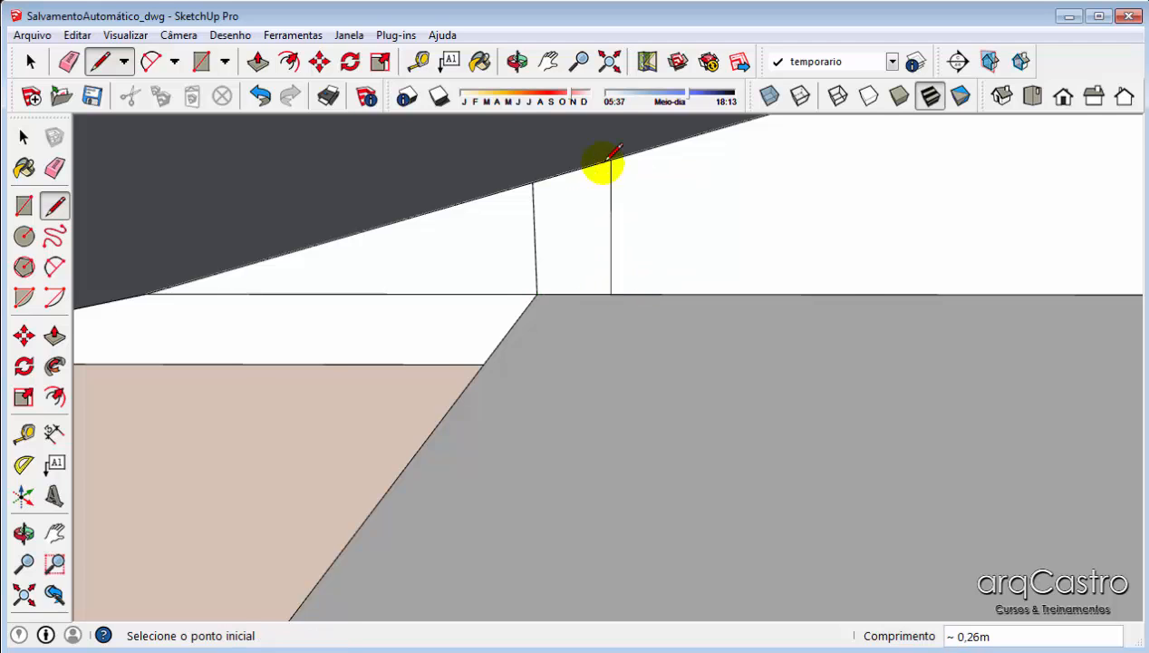
pyautogui.scroll(-1, 610, 172)
pyautogui.press('p')
pyautogui.moveTo(594, 247); pyautogui.dragTo(775, 234, button='middle')
pyautogui.press('space')
# Draw a vertical line about 0.32 m long near the end of the low wall above the window, from slab to roof
pyautogui.scroll(10, 775, 227)
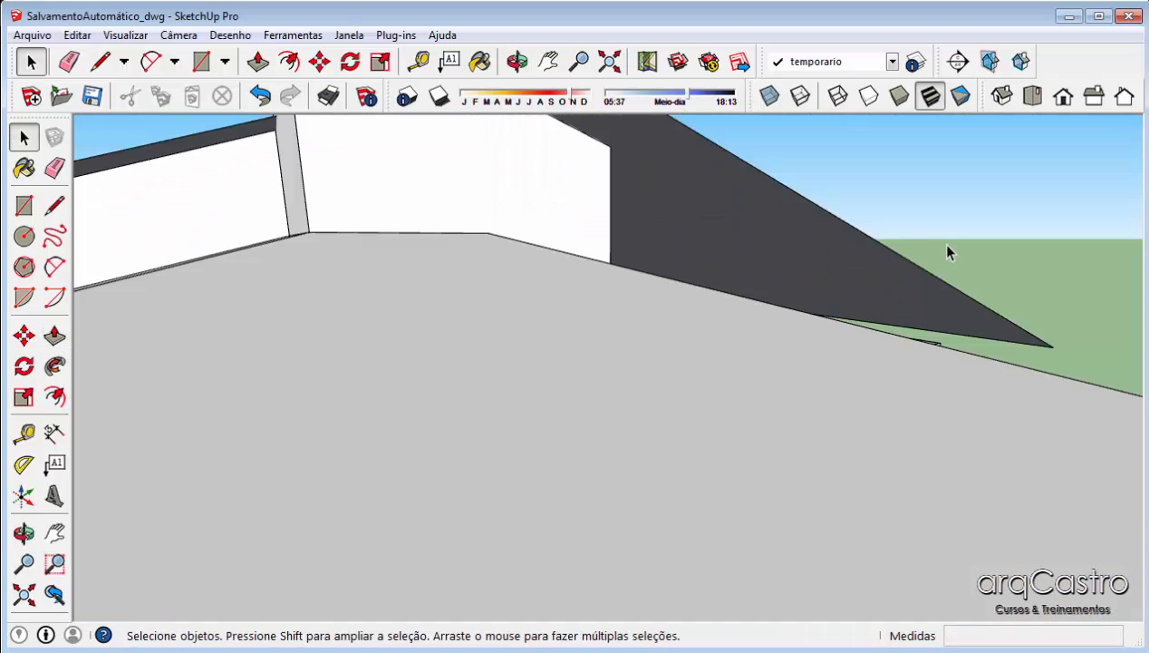
pyautogui.moveTo(489, 317); pyautogui.dragTo(535, 342, button='middle')
pyautogui.scroll(-5, 640, 288)
pyautogui.keyDown('shift'); pyautogui.moveTo(653, 340); pyautogui.dragTo(399, 192, button='middle'); pyautogui.keyUp('shift')
pyautogui.scroll(4, 720, 315)
pyautogui.scroll(5, 767, 300)
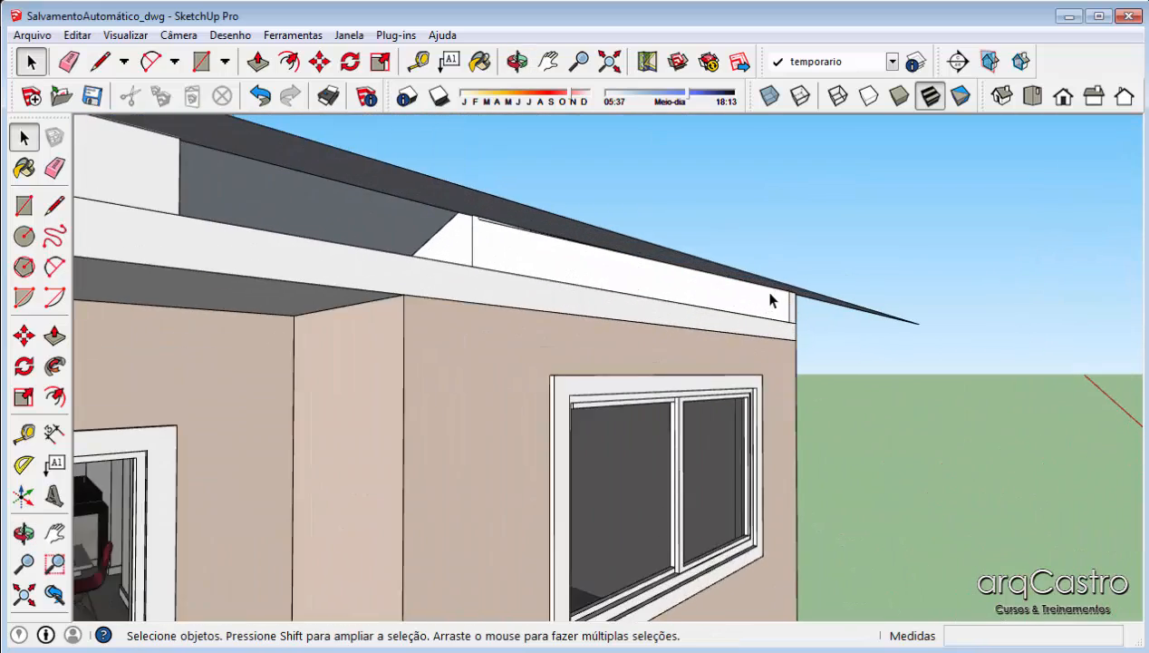
pyautogui.moveTo(764, 316)
pyautogui.mouseDown(button='middle')
pyautogui.moveTo(880, 328)
pyautogui.moveTo(778, 398)
pyautogui.mouseUp(button='middle')
pyautogui.scroll(2, 811, 343)
pyautogui.press('l')
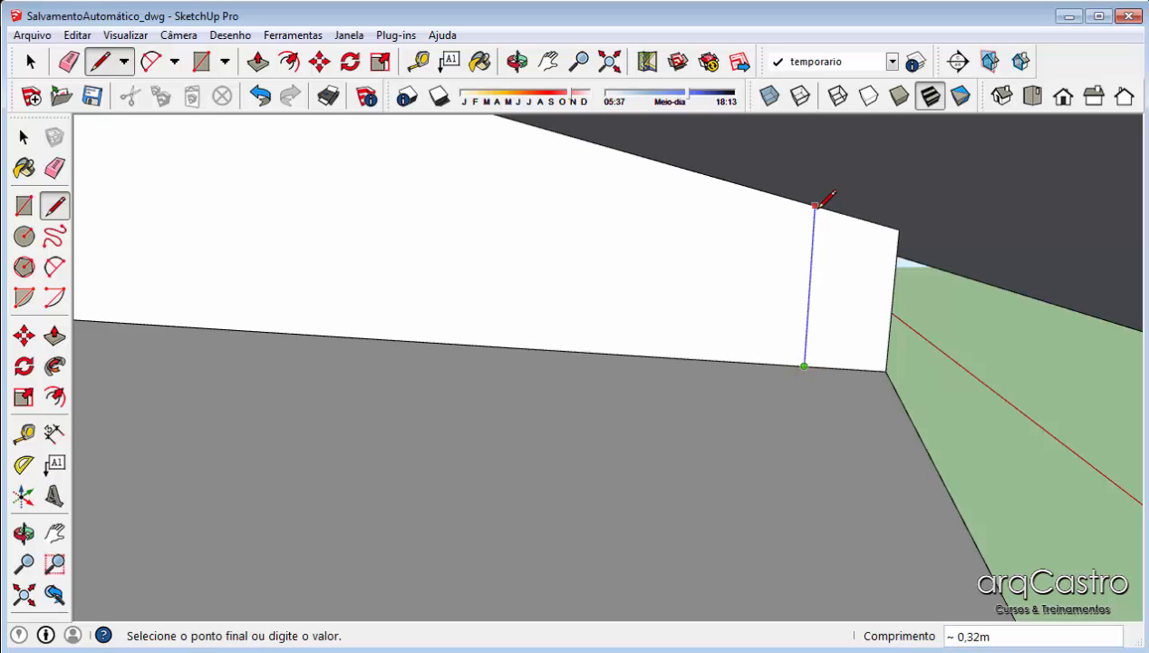
pyautogui.scroll(-1, 816, 208)
# Push/Pull the low wall's end strip about 7.42 m along the slab edge to form the side wall under the eaves
pyautogui.press('p')
pyautogui.moveTo(831, 339); pyautogui.dragTo(272, 479, button='middle')
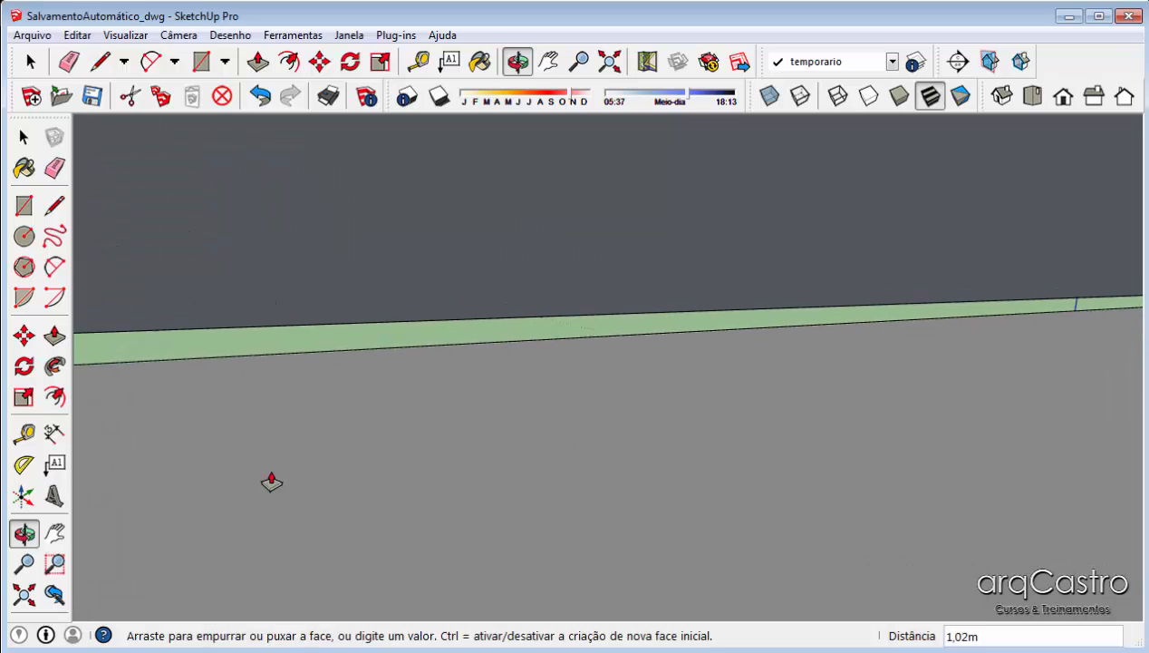
pyautogui.keyDown('shift'); pyautogui.moveTo(761, 359); pyautogui.dragTo(394, 400, button='middle'); pyautogui.keyUp('shift')
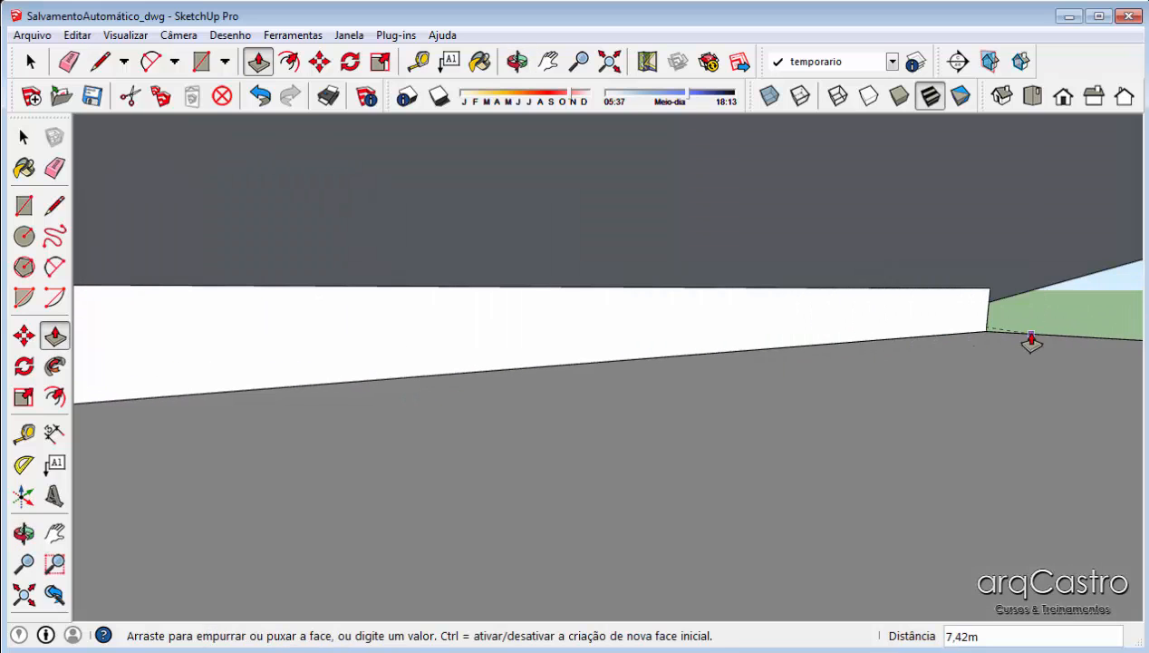
pyautogui.click(1032, 342)
pyautogui.moveTo(931, 325); pyautogui.dragTo(897, 405, button='middle')
# Draw a vertical line about 1.78 m long at the existing wall's base corner and a sloping roofline edge about 4.59 m long to the low wall
pyautogui.scroll(5, 677, 345)
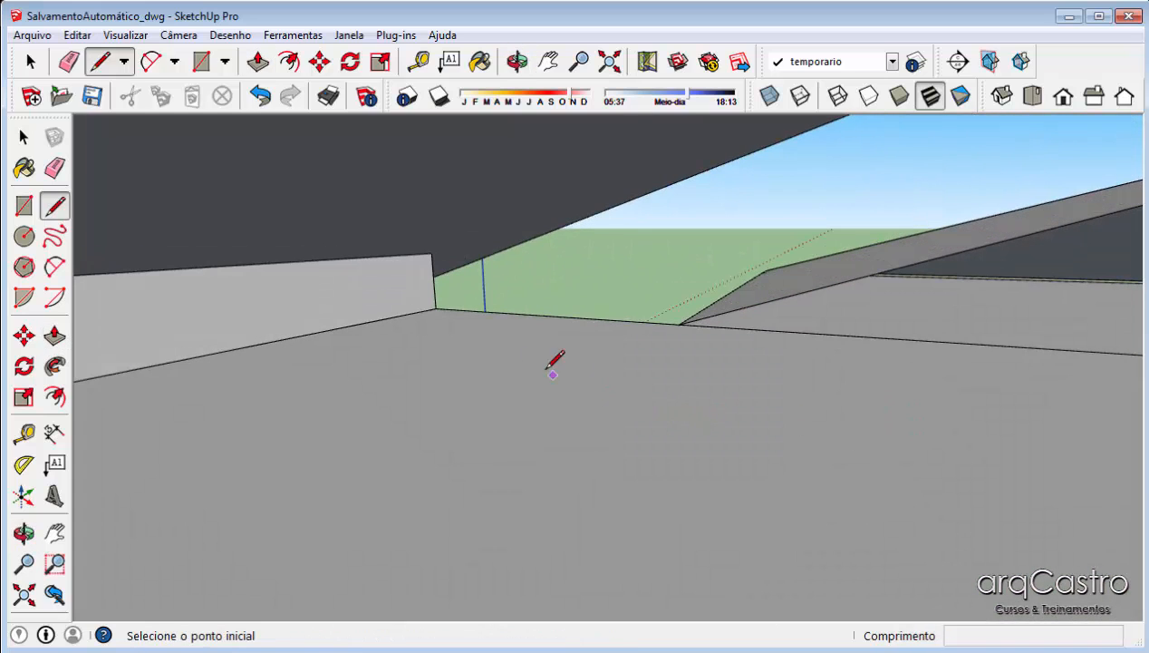
pyautogui.moveTo(692, 323); pyautogui.dragTo(526, 326, button='middle')
pyautogui.moveTo(907, 326); pyautogui.dragTo(457, 365, button='middle')
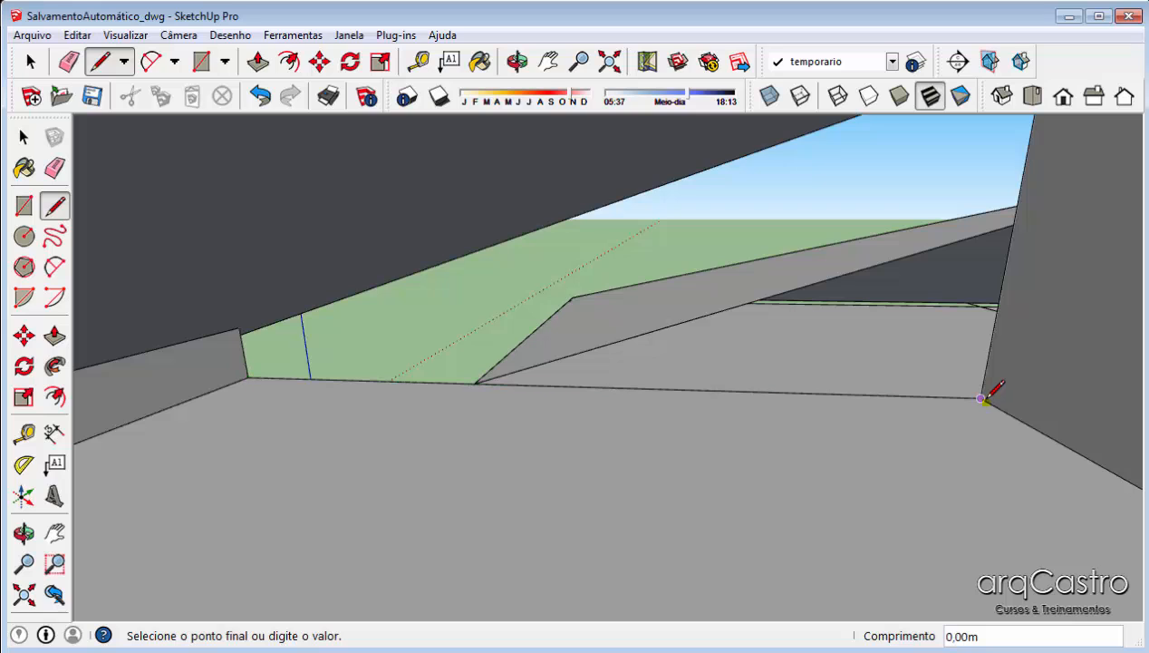
pyautogui.moveTo(998, 310); pyautogui.dragTo(901, 192, button='middle')
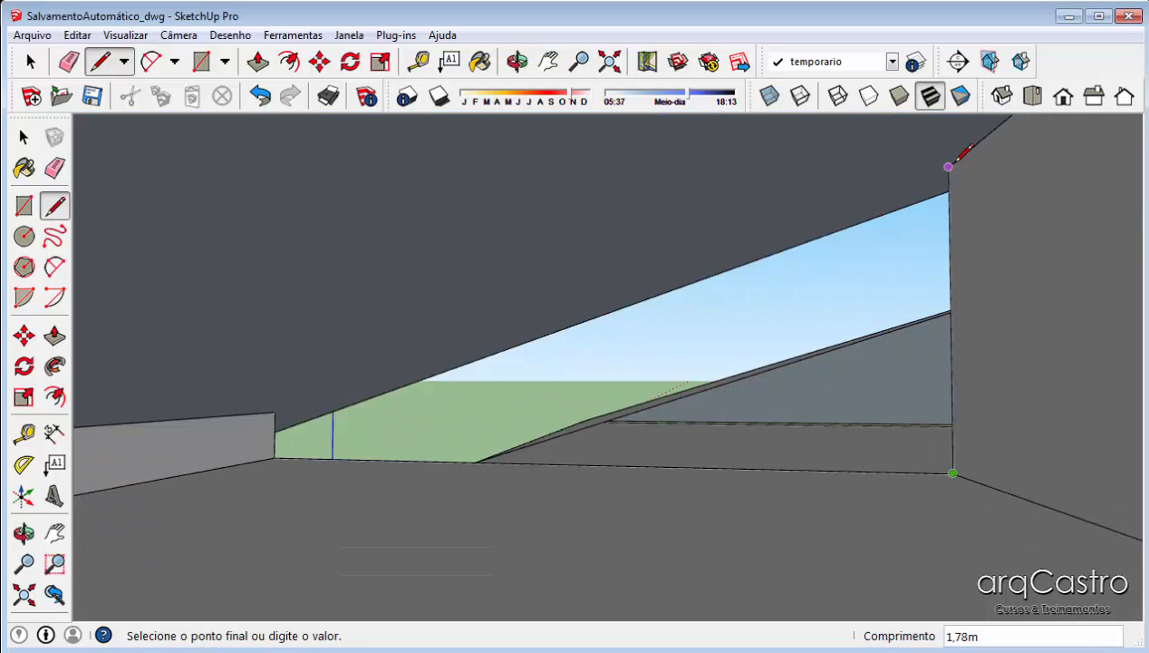
pyautogui.click(285, 411)
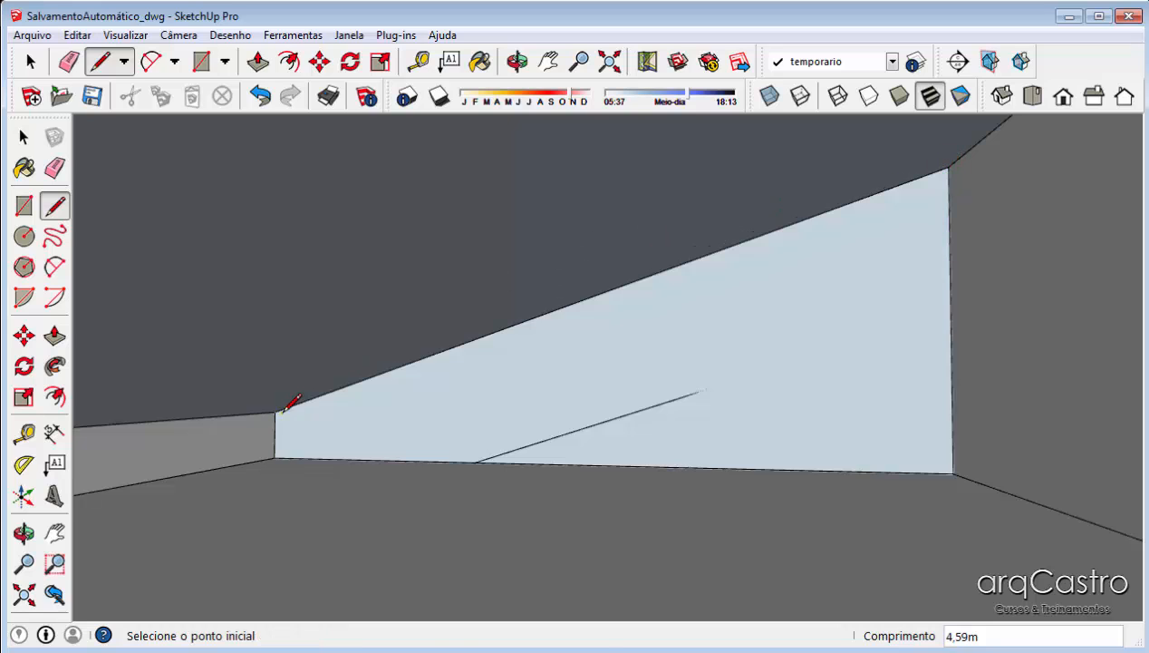
# Push/Pull the new gable face between the slab and the roof by 0.15 m
pyautogui.moveTo(292, 407); pyautogui.dragTo(364, 439, button='middle')
pyautogui.press('space')
pyautogui.press('p')
pyautogui.click(361, 444)
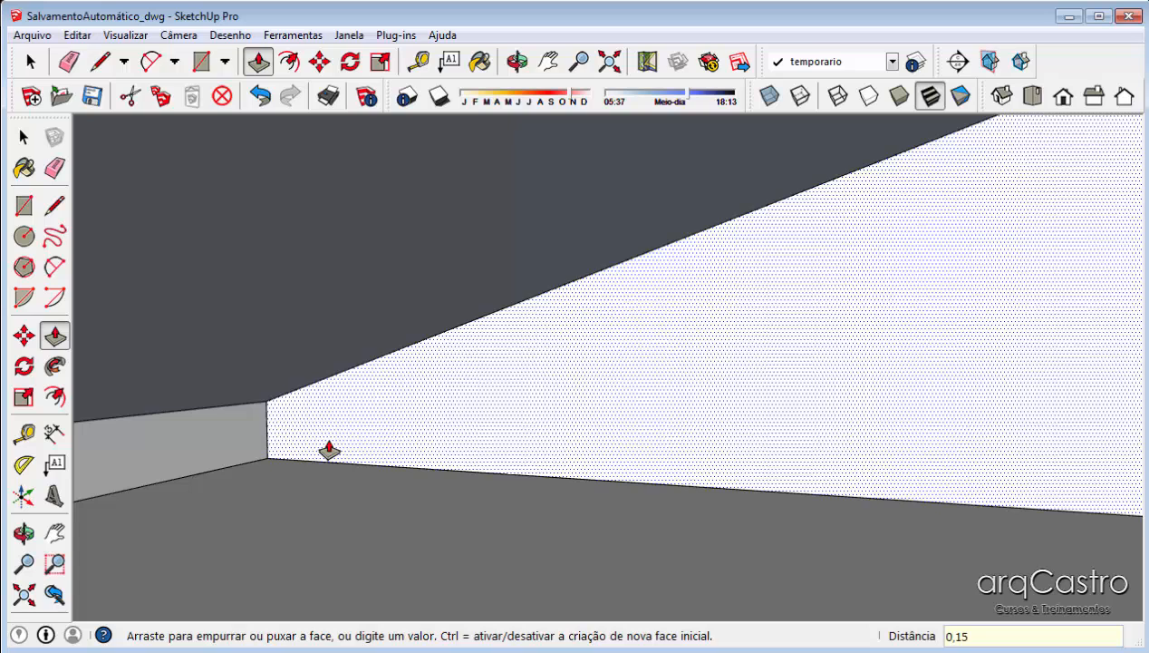
# Set the gable wall's extrusion to 0.15 m and erase the leftover vertical seam near its outer end
pyautogui.write('0,15')
pyautogui.press('Return')
pyautogui.moveTo(442, 358); pyautogui.dragTo(902, 381, button='middle')
pyautogui.scroll(4, 902, 376)
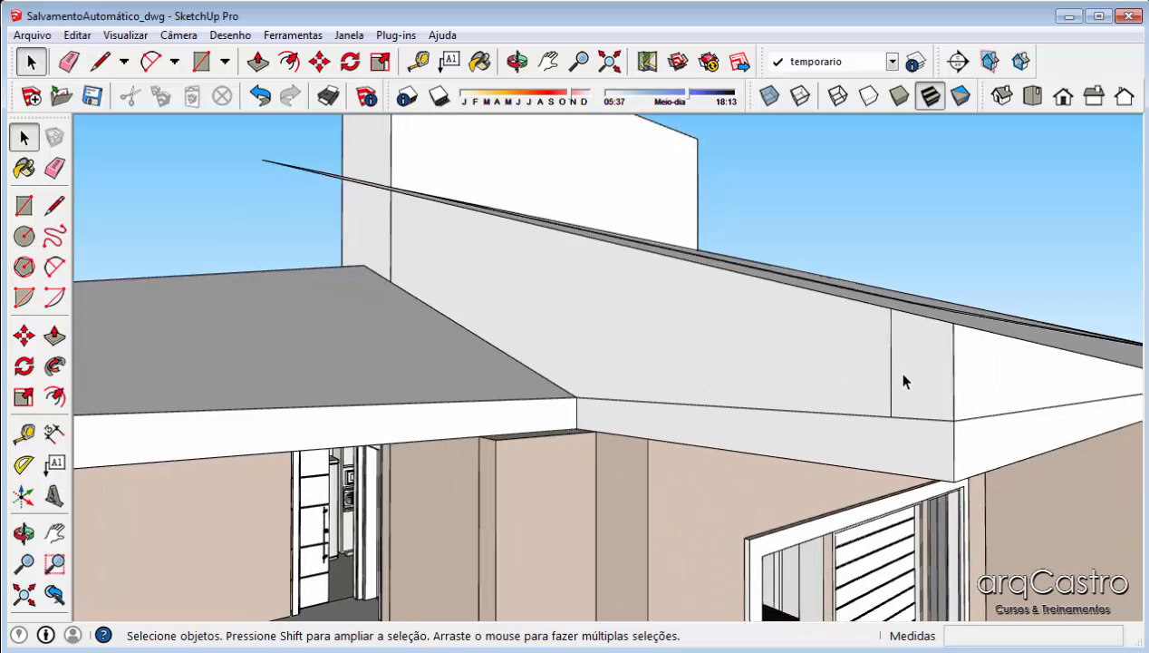
pyautogui.press('e')
pyautogui.click(891, 364)
pyautogui.scroll(-4, 893, 364)
pyautogui.press('space')
pyautogui.scroll(-4, 859, 402)
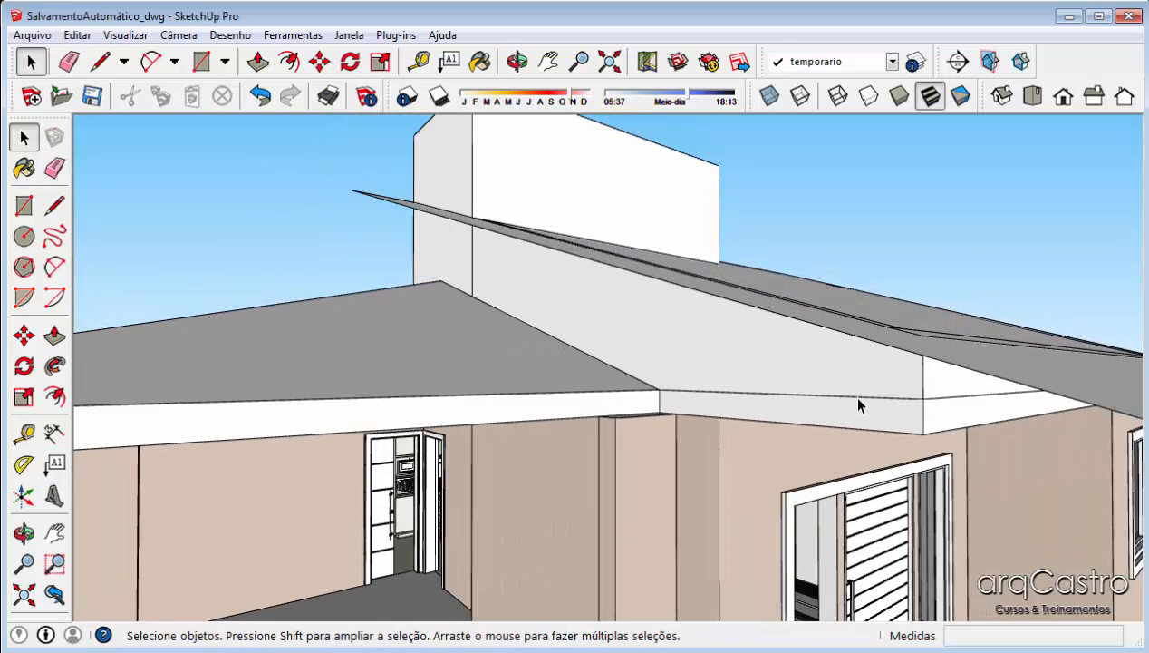
# Draw an upright face between slab and roof from the low wall's corner, about 0.30 m high there, to the adjacent slab corner
pyautogui.moveTo(859, 403); pyautogui.dragTo(447, 429, button='middle')
pyautogui.scroll(3, 518, 367)
pyautogui.moveTo(517, 367); pyautogui.dragTo(89, 339, button='middle')
pyautogui.scroll(3, 252, 305)
pyautogui.scroll(2, 395, 325)
pyautogui.moveTo(399, 324); pyautogui.dragTo(1033, 326, button='middle')
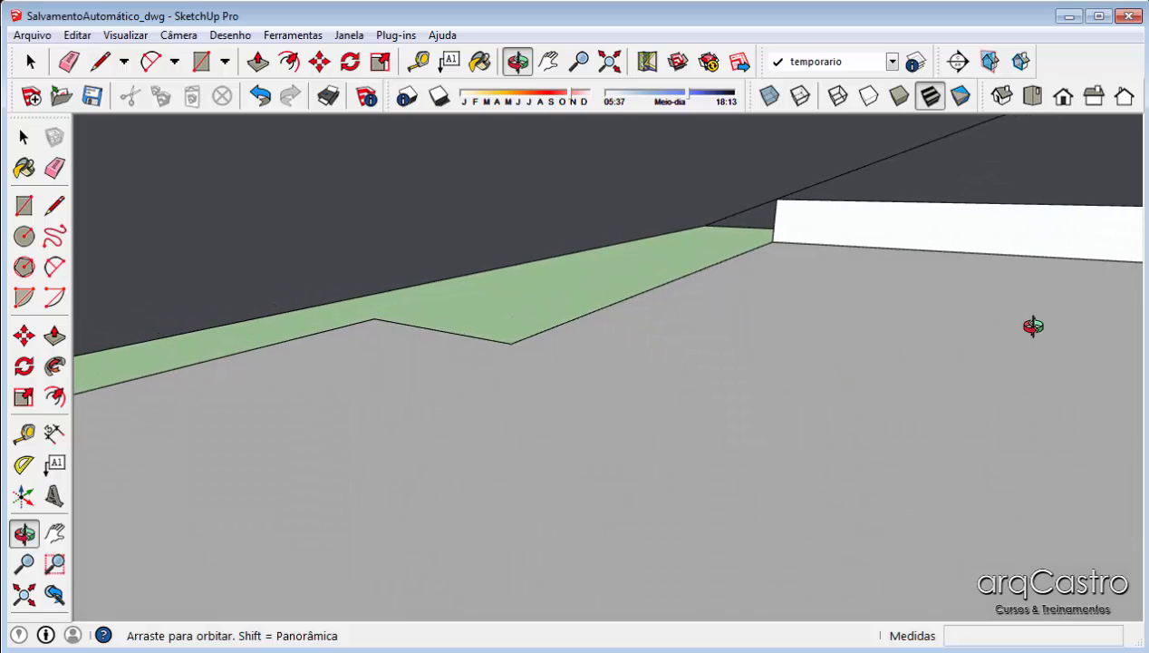
pyautogui.press('l')
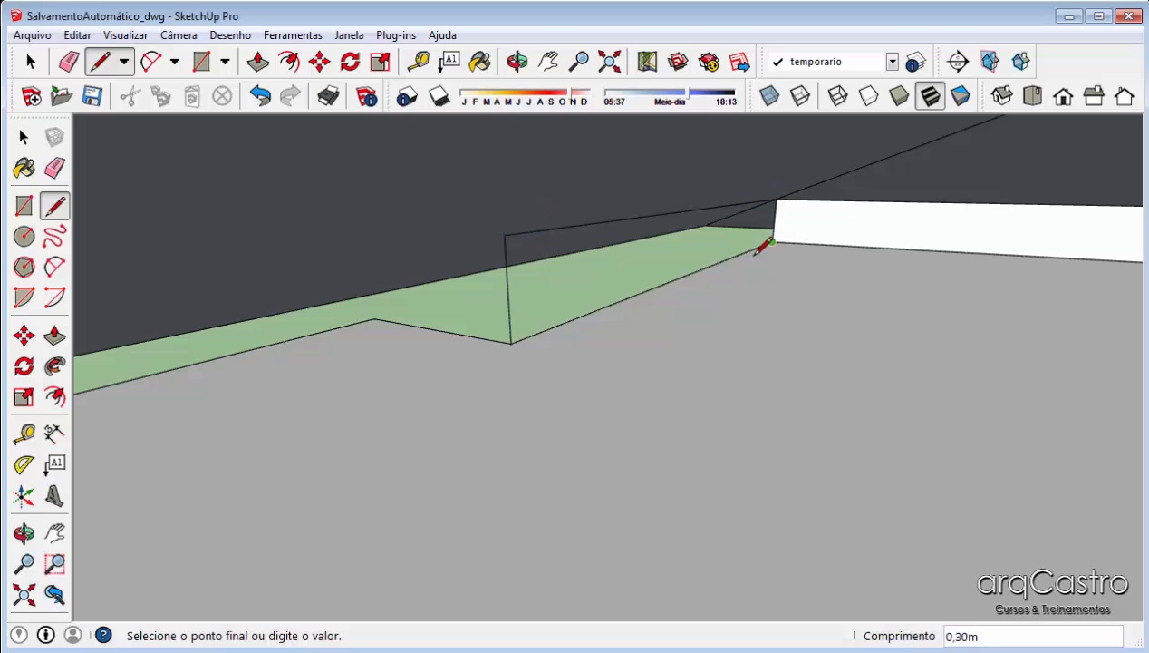
pyautogui.click(512, 342)
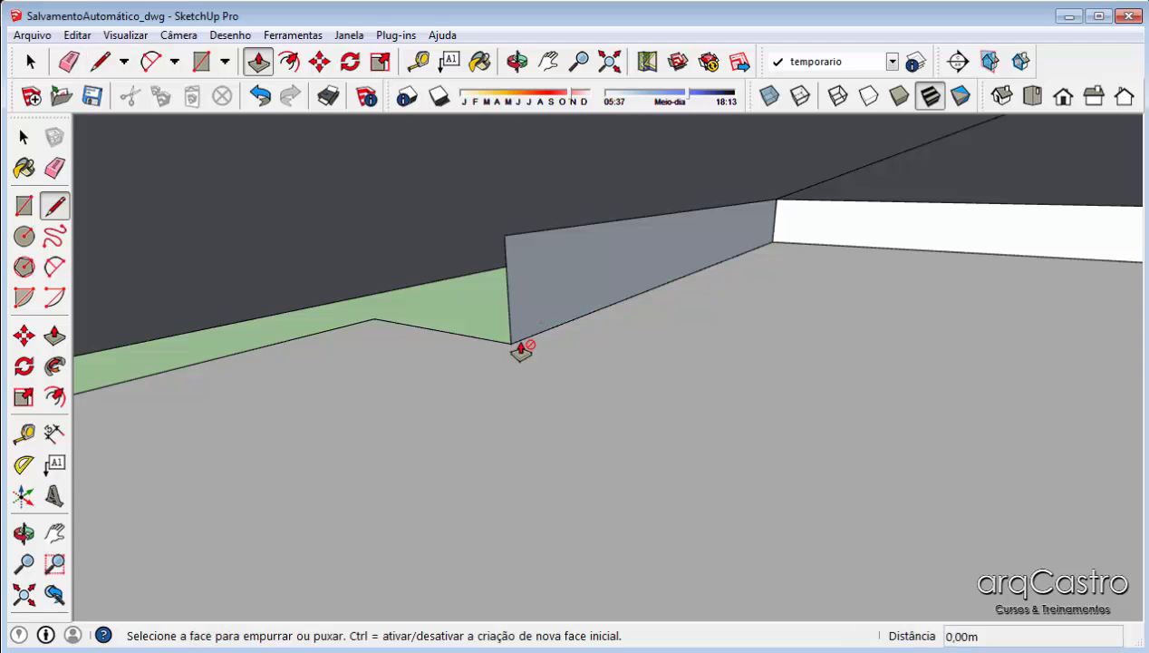
# Push/Pull the new upright face by 0.15 m and extend the wall's free end by another 0.15 m
pyautogui.click(571, 312)
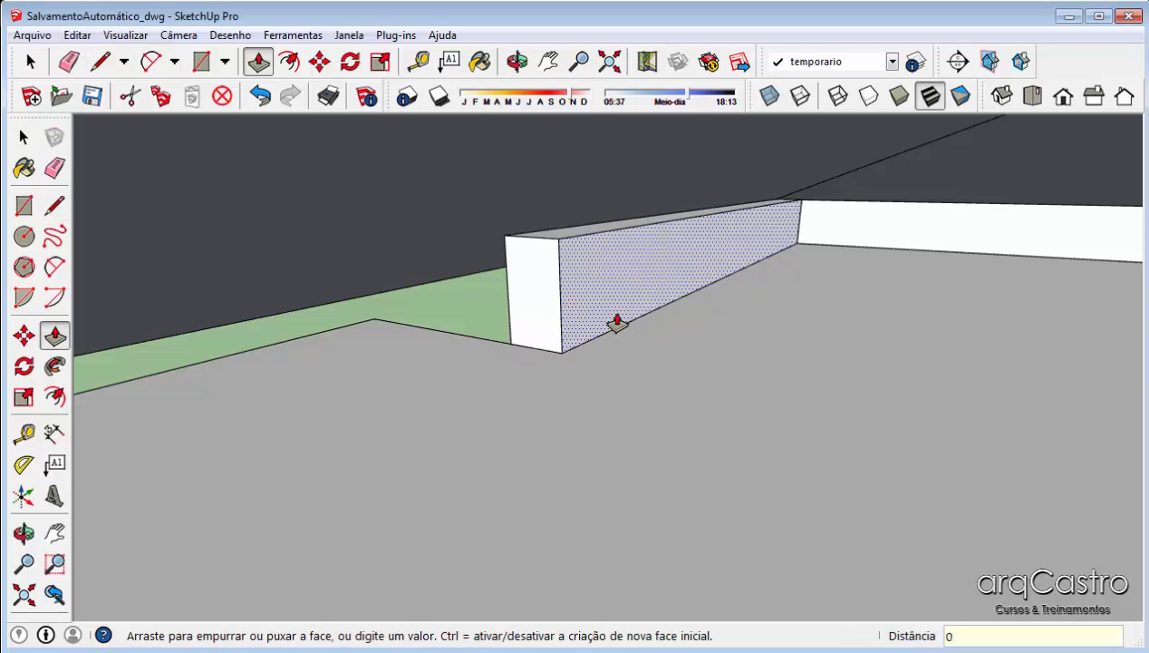
pyautogui.click(617, 324)
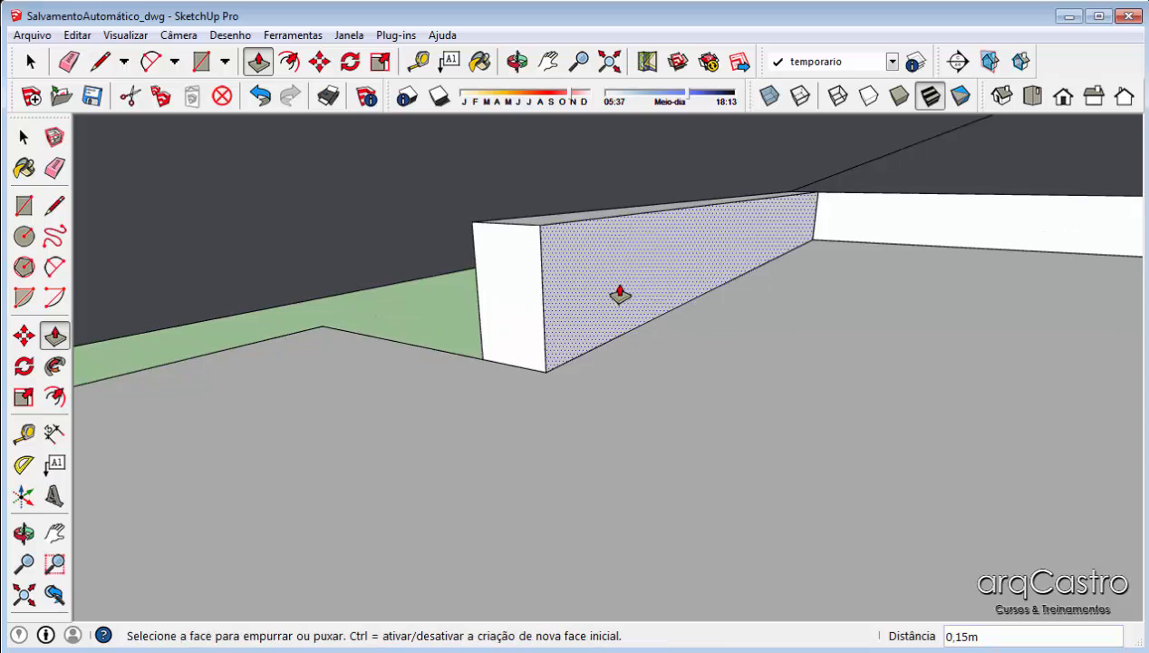
pyautogui.moveTo(618, 295); pyautogui.dragTo(835, 315, button='middle')
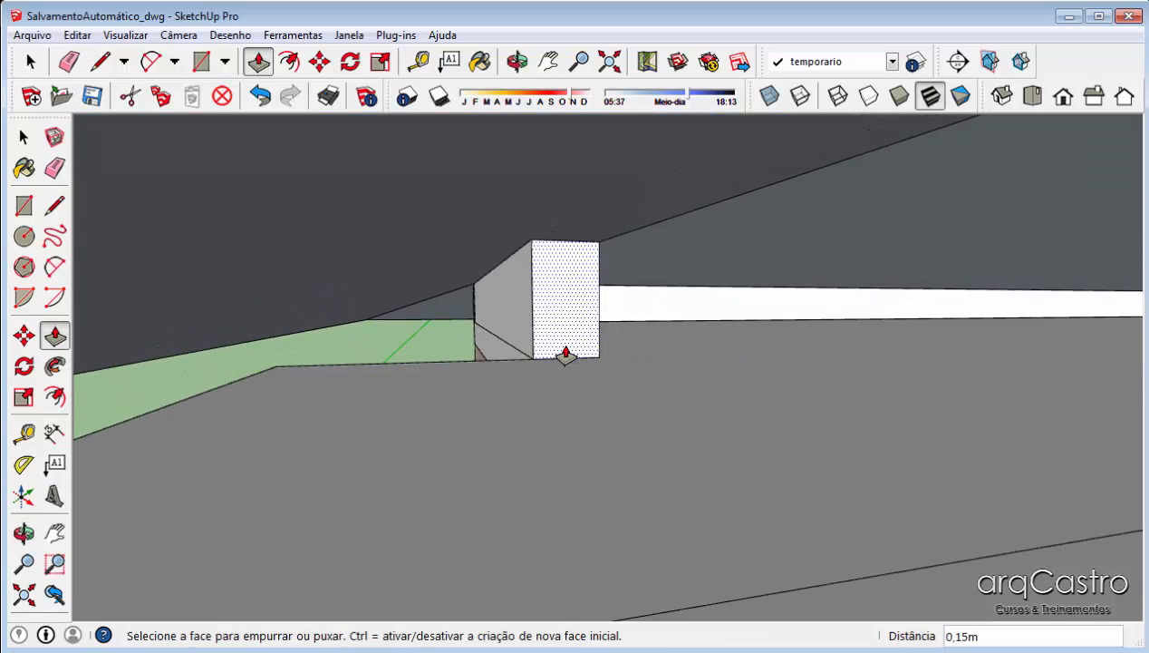
pyautogui.moveTo(562, 352); pyautogui.dragTo(495, 338, button='middle')
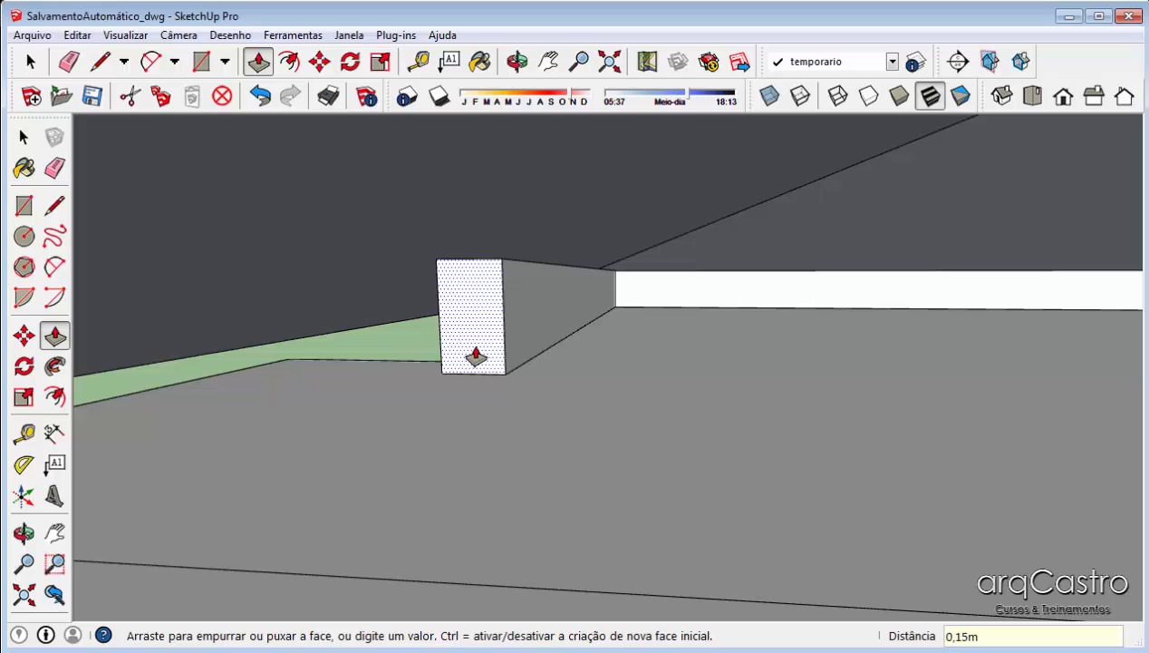
# Draw a vertical line from slab to roof on the short wall's side face where it meets the slab corner
pyautogui.moveTo(467, 356); pyautogui.dragTo(541, 367, button='middle')
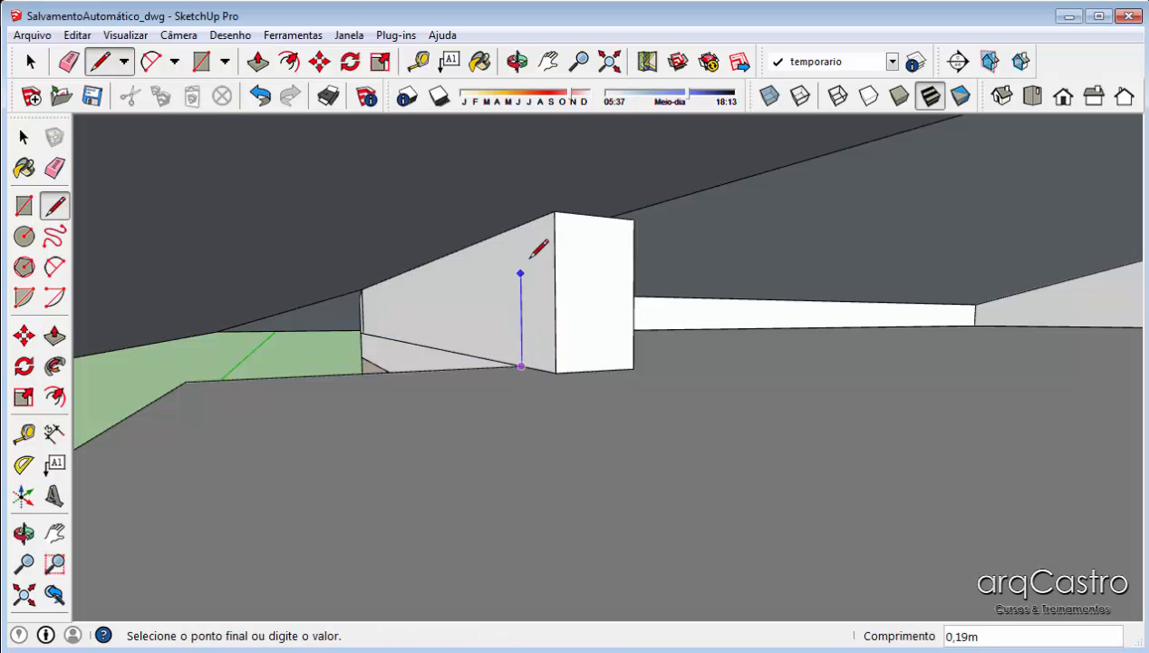
pyautogui.press('p')
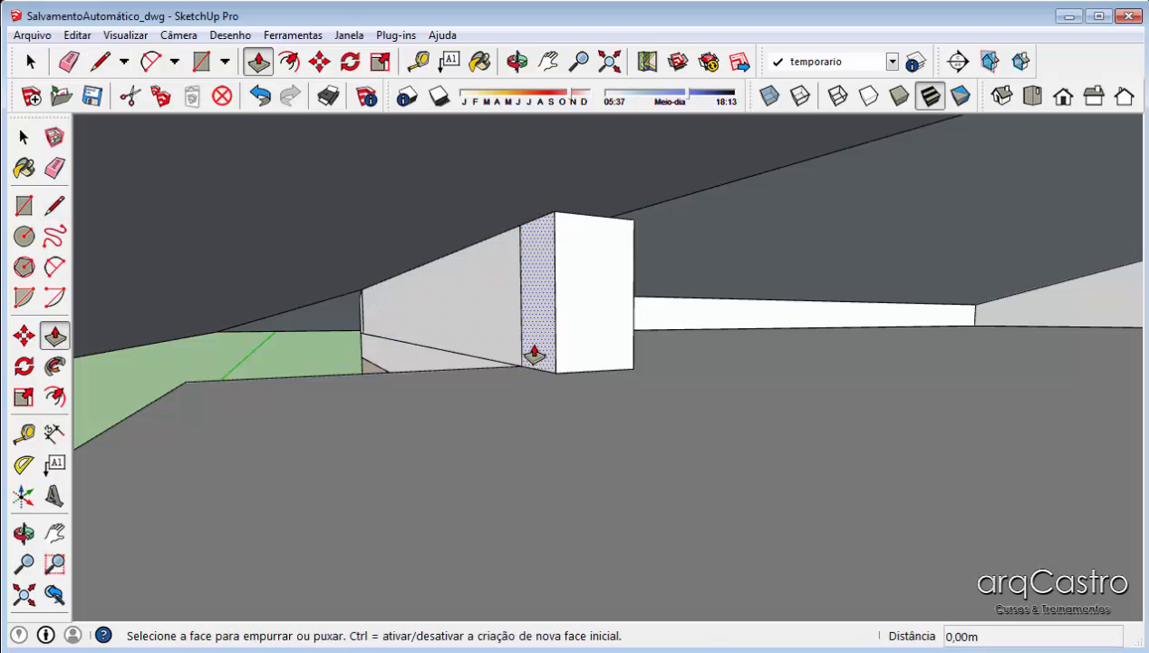
pyautogui.moveTo(535, 354); pyautogui.dragTo(403, 385, button='middle')
pyautogui.press('Escape')
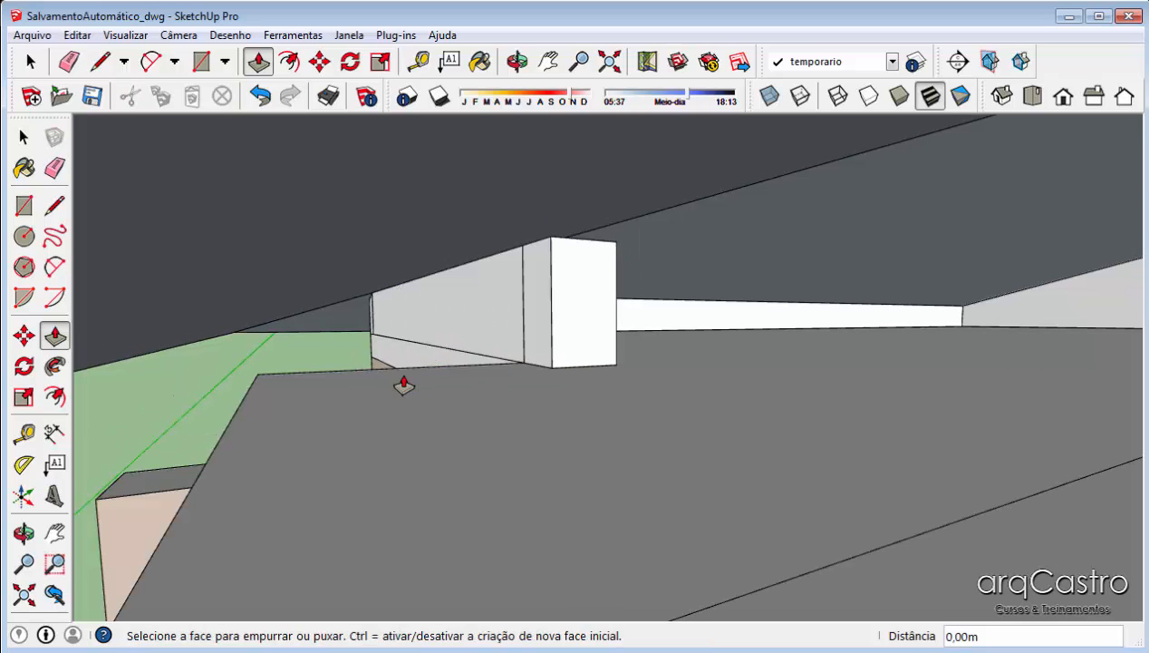
# Draw a face about 0.50 m long between slab and roof, from the vertical split line to the next slab corner
pyautogui.press('l')
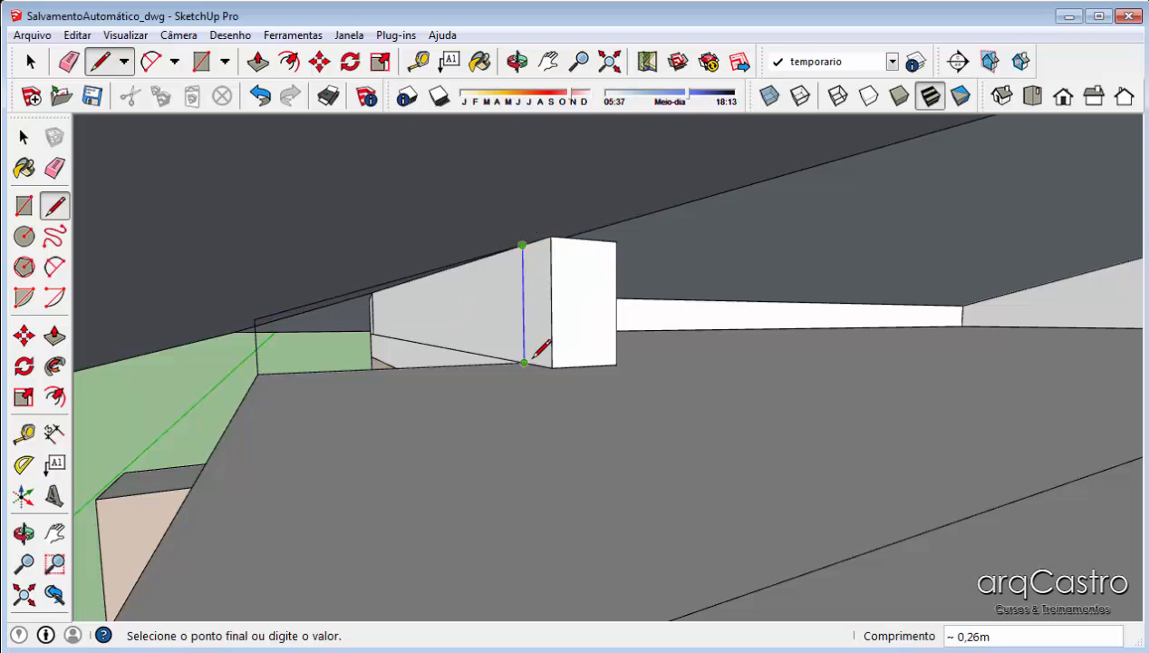
pyautogui.click(258, 373)
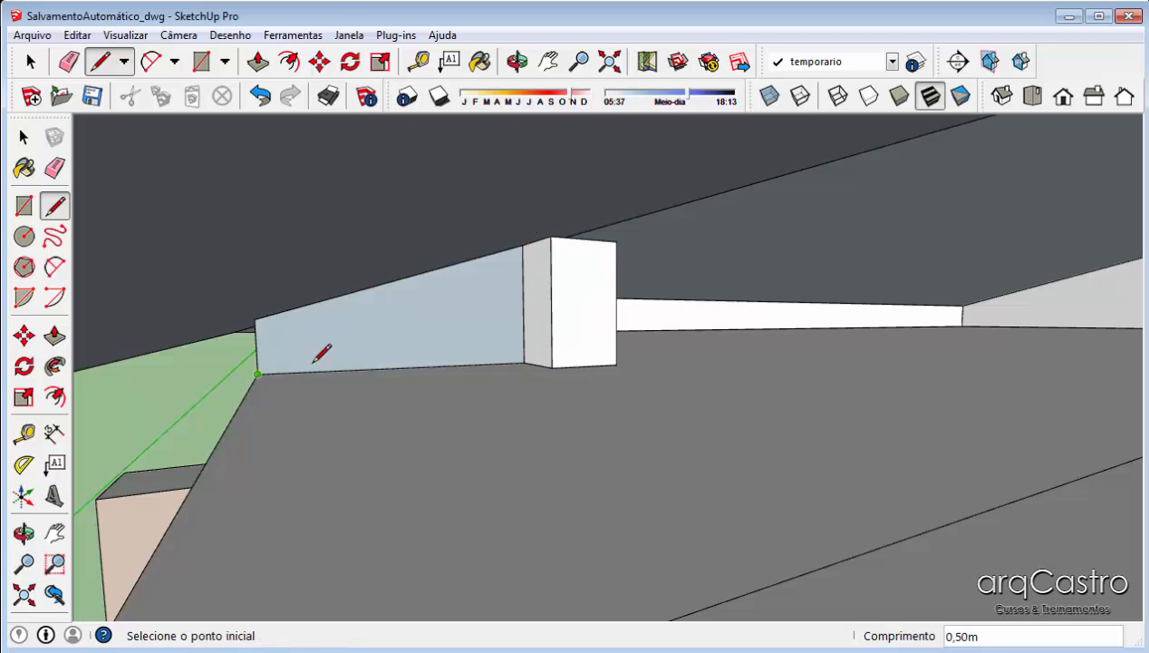
pyautogui.moveTo(312, 359); pyautogui.dragTo(471, 311, button='middle')
pyautogui.moveTo(598, 226); pyautogui.dragTo(572, 256, button='middle')
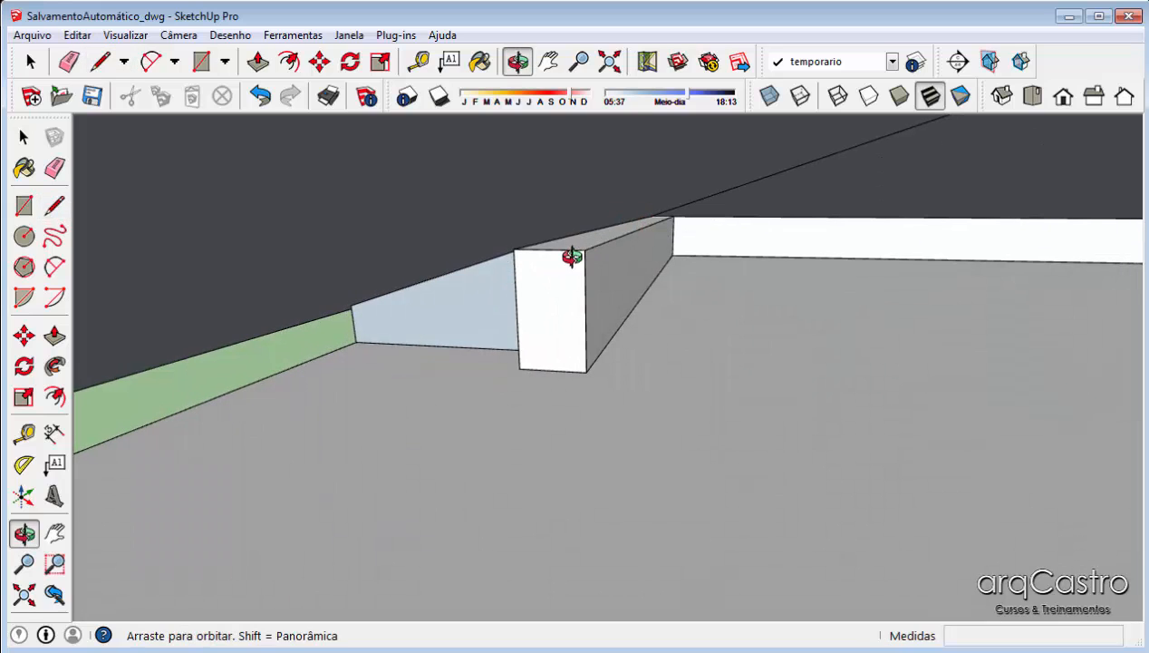
# Push/Pull the new face flush with the adjoining wall's end and split off its outer end with a vertical line
pyautogui.press('p')
pyautogui.moveTo(512, 286); pyautogui.dragTo(526, 264)
pyautogui.press('l')
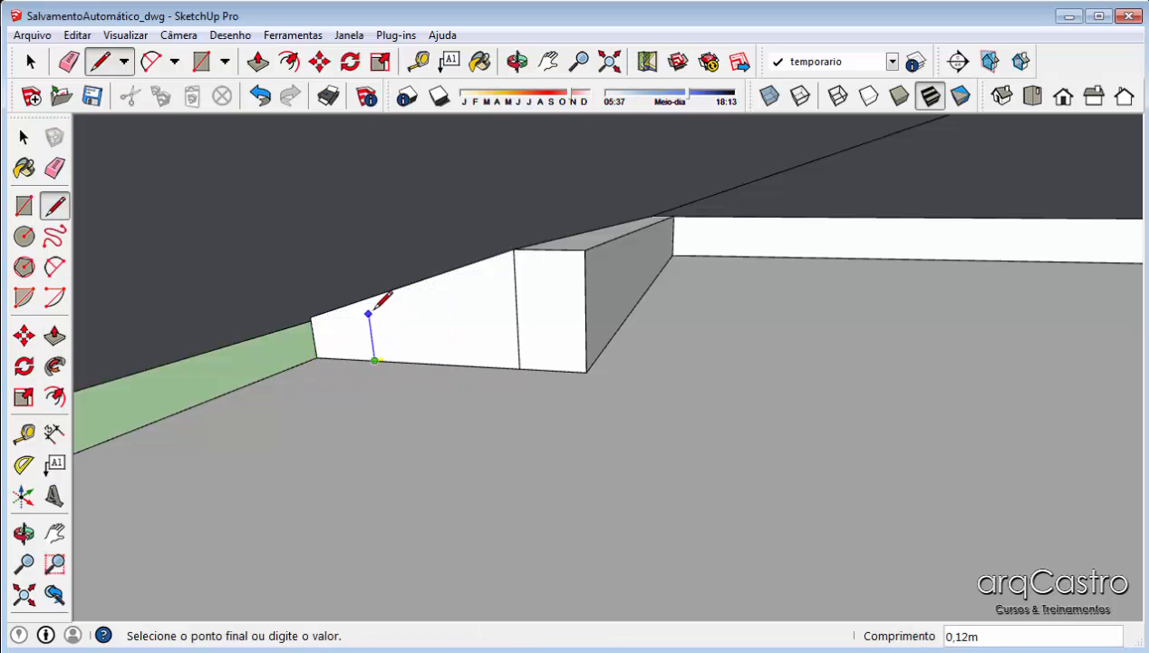
# Push/Pull the split end strip 5.59 m along the slab's front edge
pyautogui.press('p')
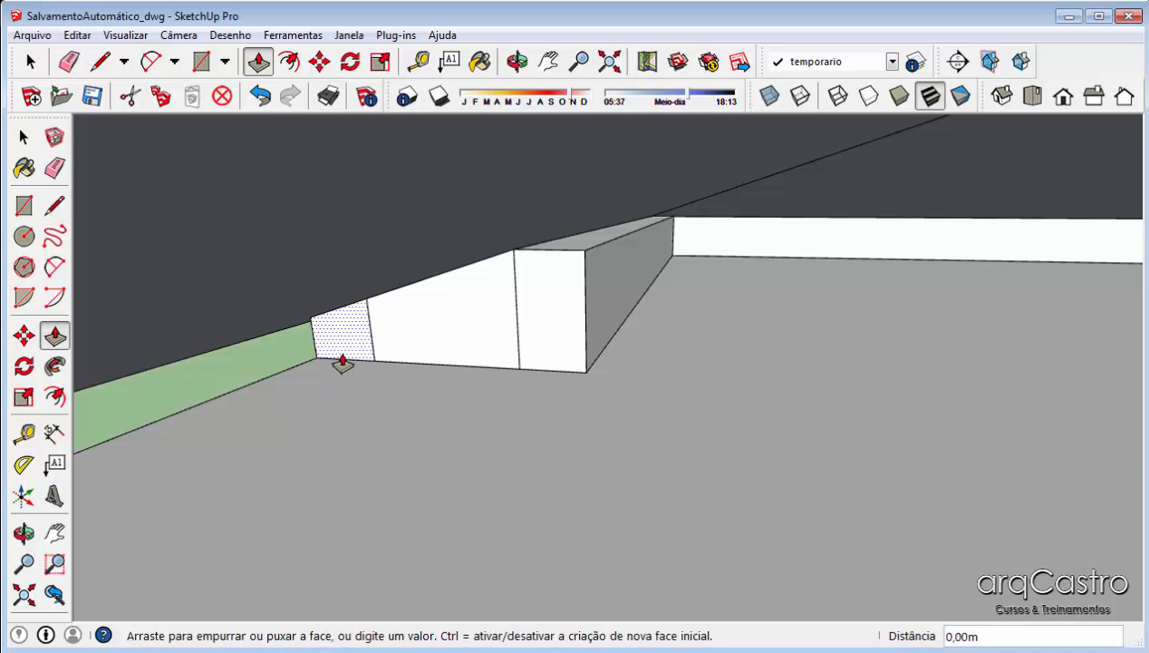
pyautogui.moveTo(342, 363); pyautogui.dragTo(319, 308, button='middle')
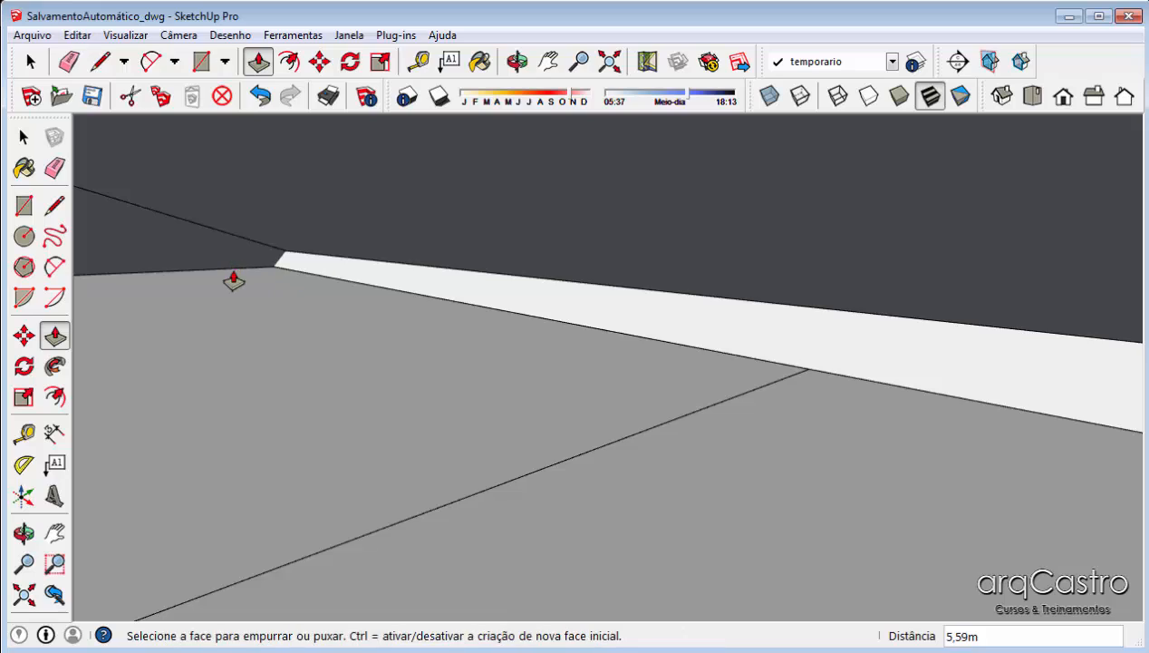
pyautogui.moveTo(233, 281); pyautogui.dragTo(96, 385, button='middle')
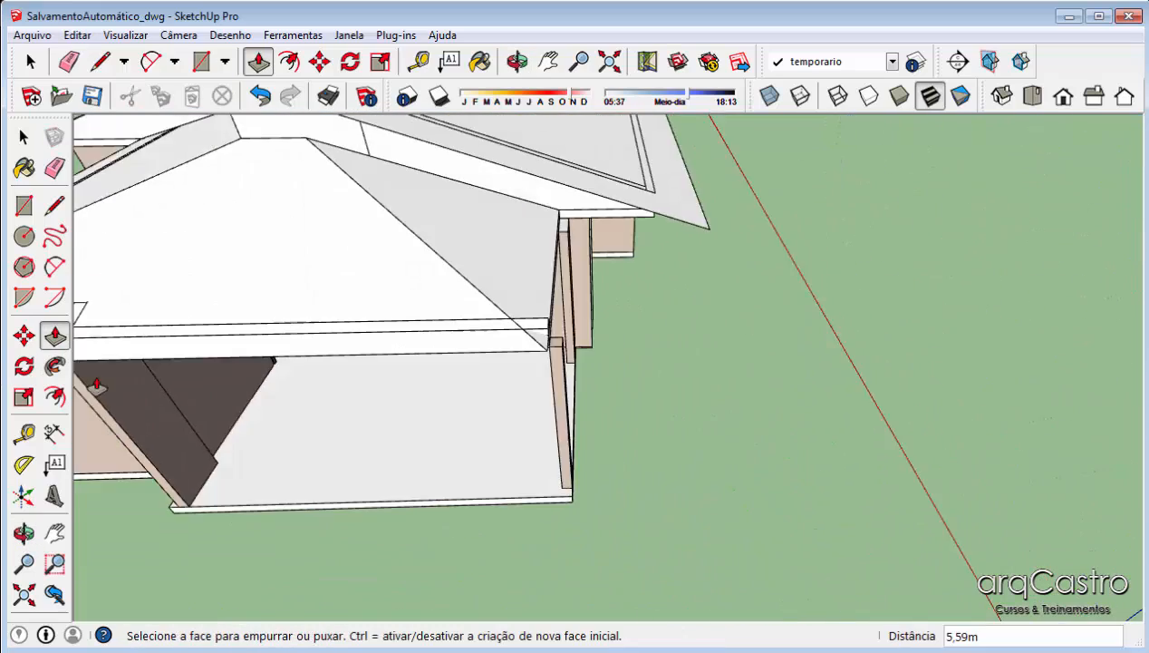
# Try to push back the front wall's end protruding through the roof, and undo the wall's extrusion
pyautogui.moveTo(580, 363); pyautogui.dragTo(459, 220, button='middle')
pyautogui.scroll(5, 454, 217)
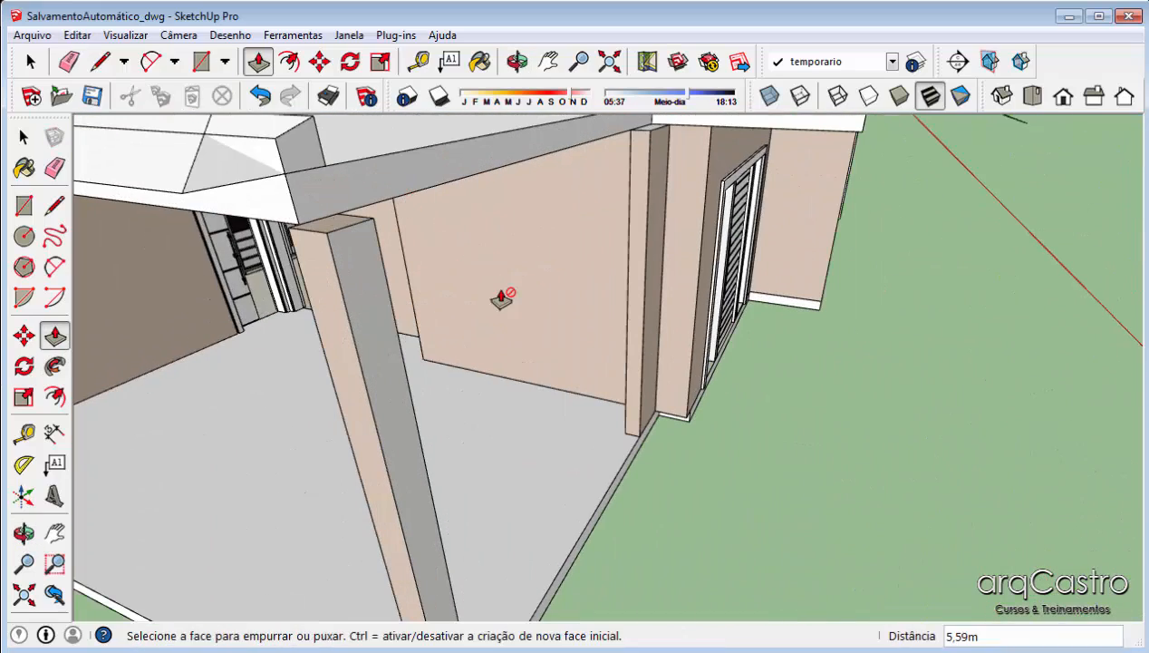
pyautogui.moveTo(502, 299); pyautogui.dragTo(449, 274, button='middle')
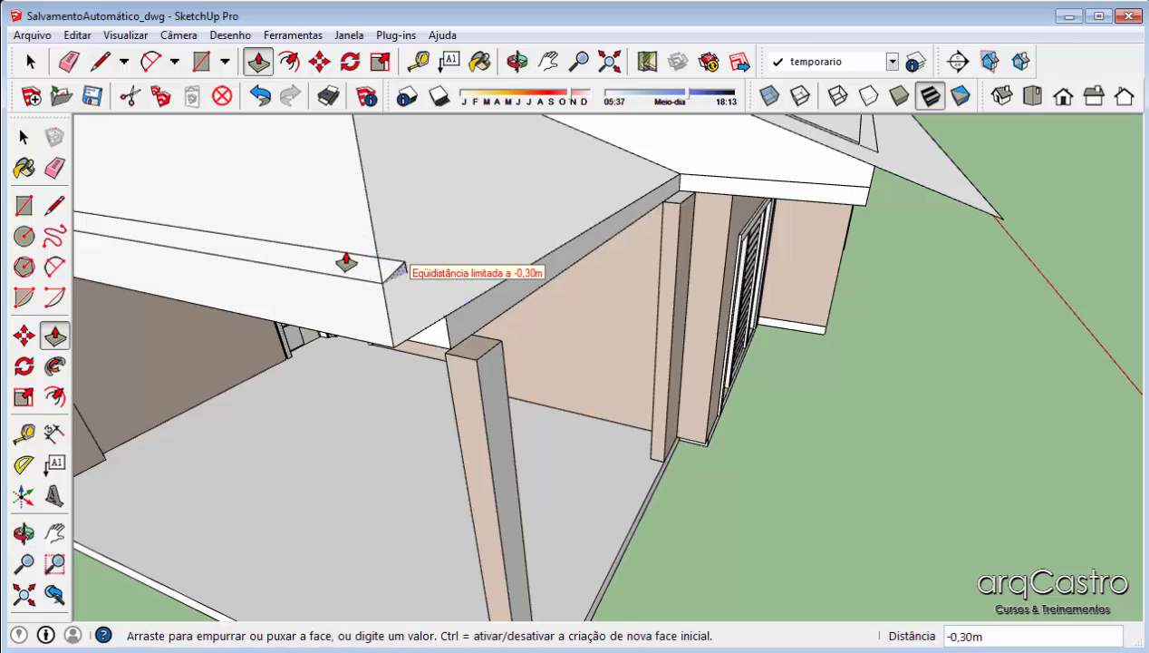
pyautogui.scroll(3, 353, 263)
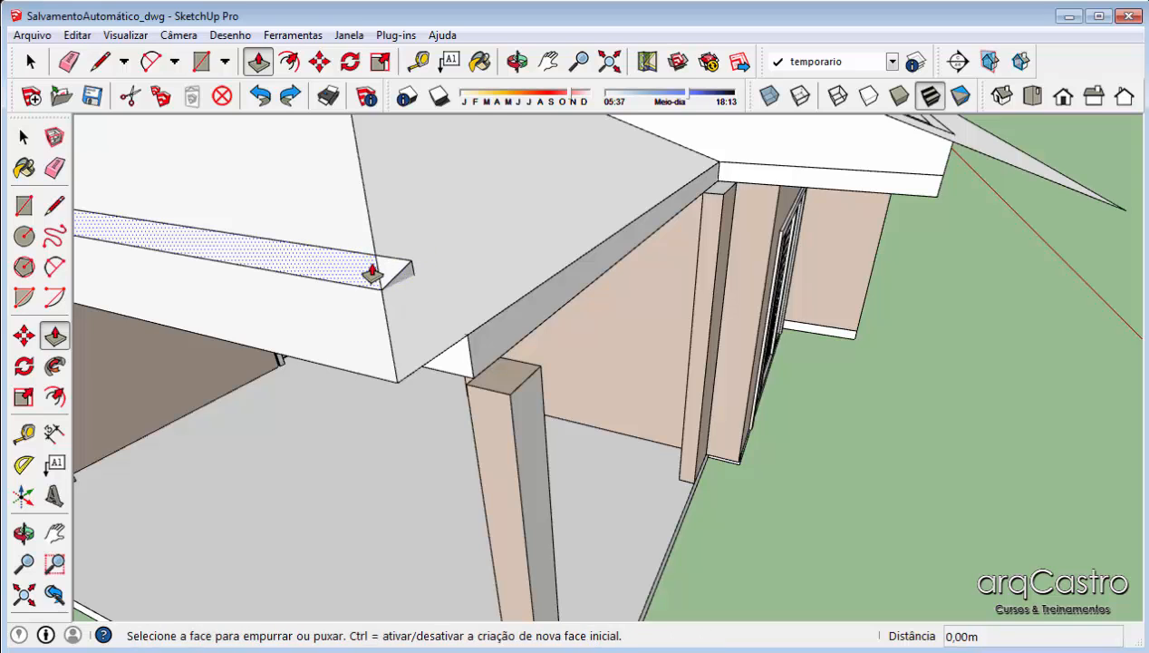
pyautogui.moveTo(232, 266); pyautogui.dragTo(684, 290, button='middle')
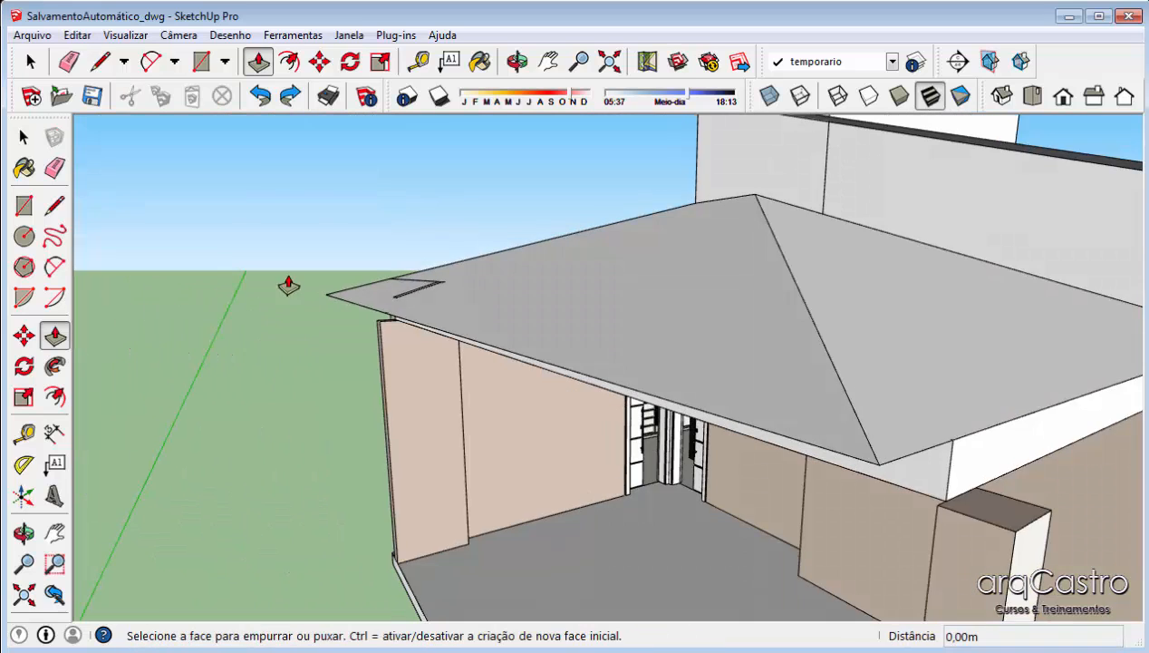
# Push/Pull the split end strip about 5.07 m along the front slab edge to form the wall under the eaves
pyautogui.scroll(2, 288, 284)
pyautogui.moveTo(453, 401); pyautogui.dragTo(808, 286, button='middle')
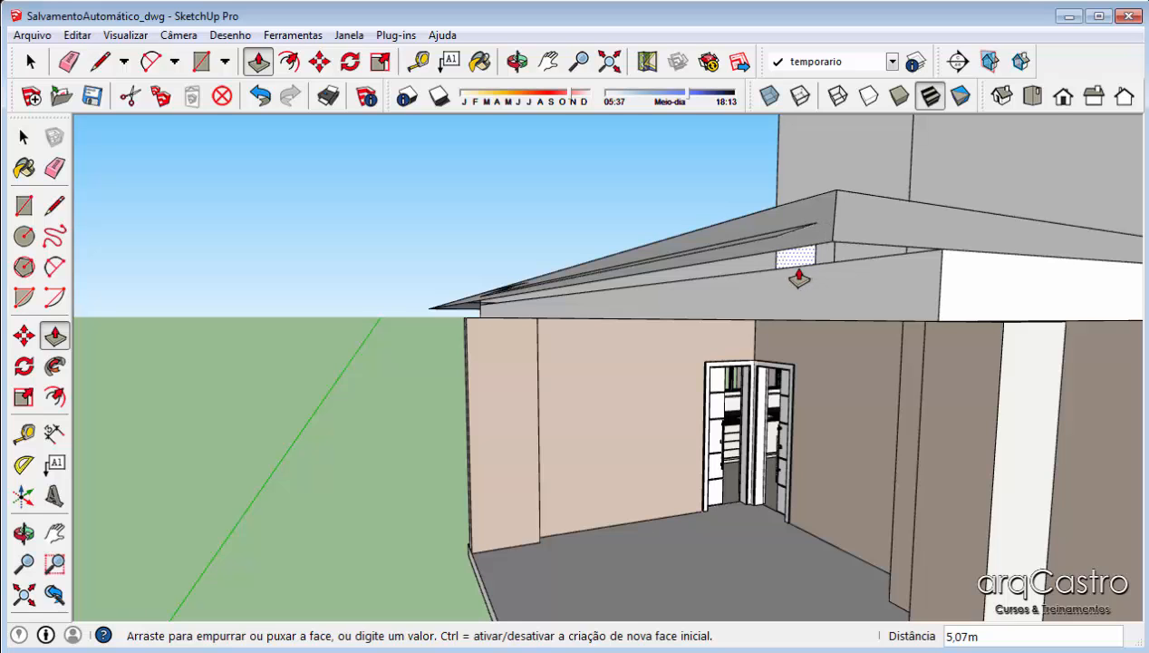
pyautogui.press('space')
pyautogui.scroll(5, 805, 255)
pyautogui.moveTo(808, 249); pyautogui.dragTo(725, 389, button='middle')
pyautogui.scroll(-5, 728, 380)
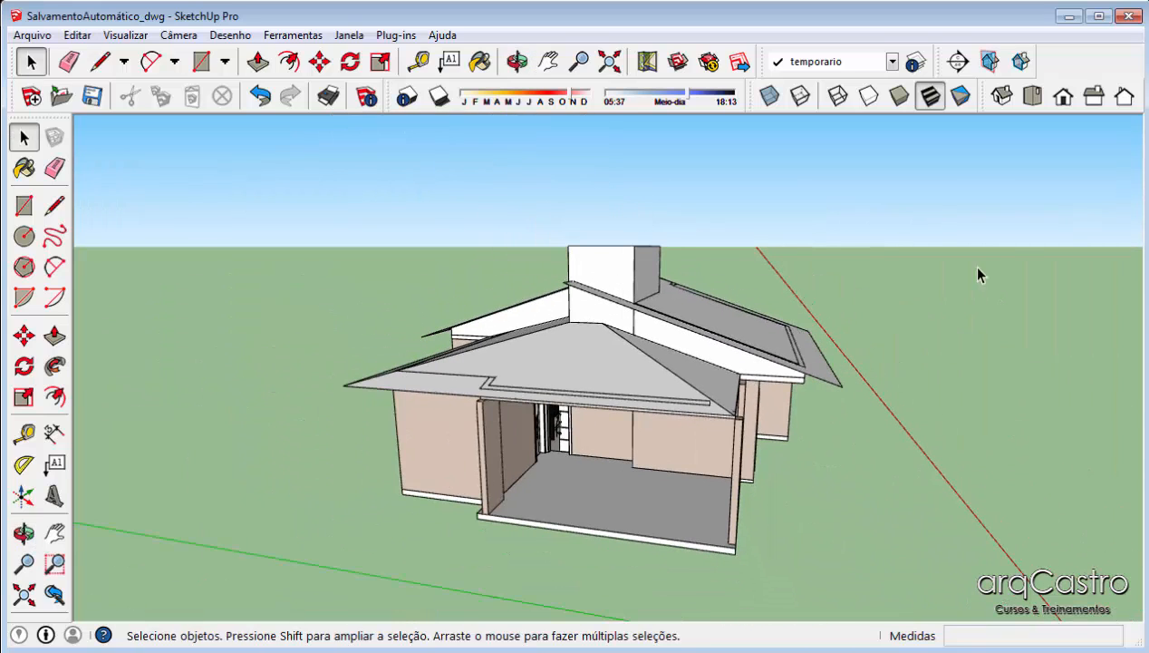
# Turn on the visibility of the Estrutura telhado layer
pyautogui.click(893, 62)
pyautogui.click(918, 64)
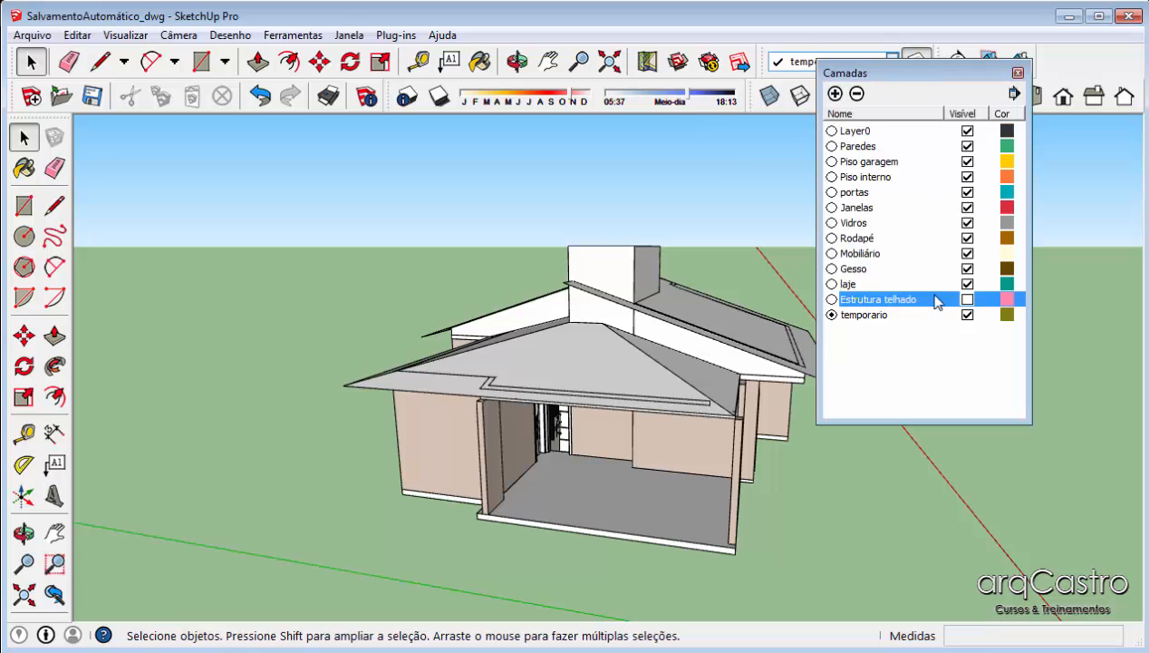
pyautogui.click(967, 299)
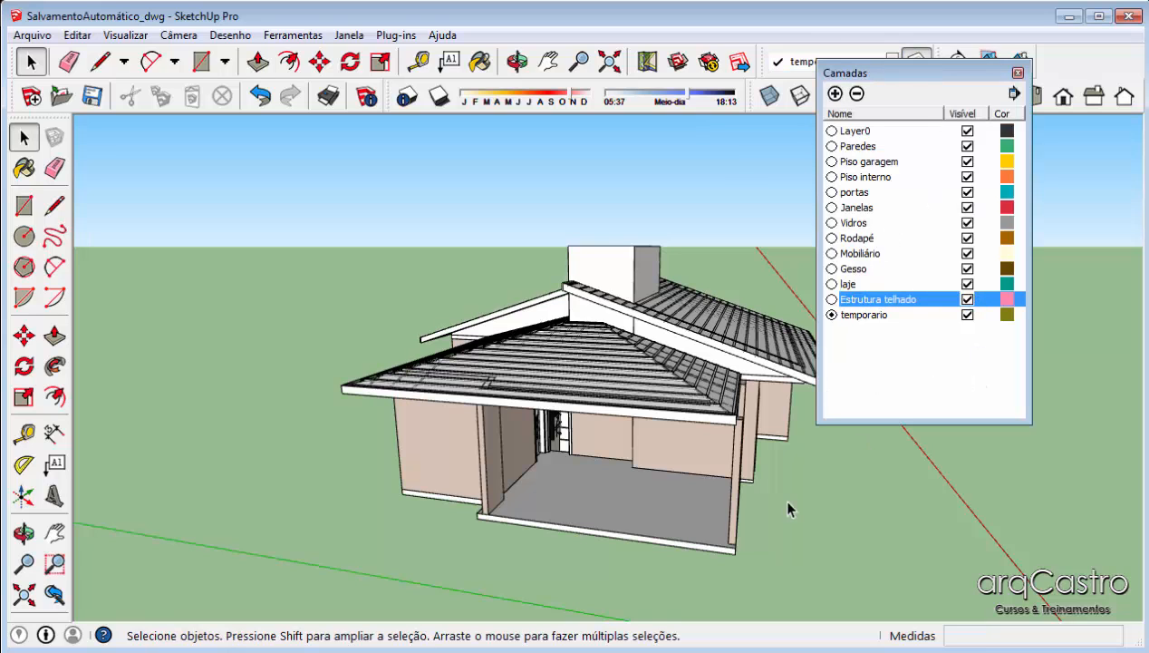
# Make Estrutura telhado the current layer and delete the temporario layer, moving its contents to the current layer
pyautogui.moveTo(760, 480); pyautogui.dragTo(551, 261, button='middle')
pyautogui.scroll(3, 646, 335)
pyautogui.scroll(2, 496, 286)
pyautogui.moveTo(496, 286); pyautogui.dragTo(649, 495, button='middle')
pyautogui.scroll(-4, 647, 472)
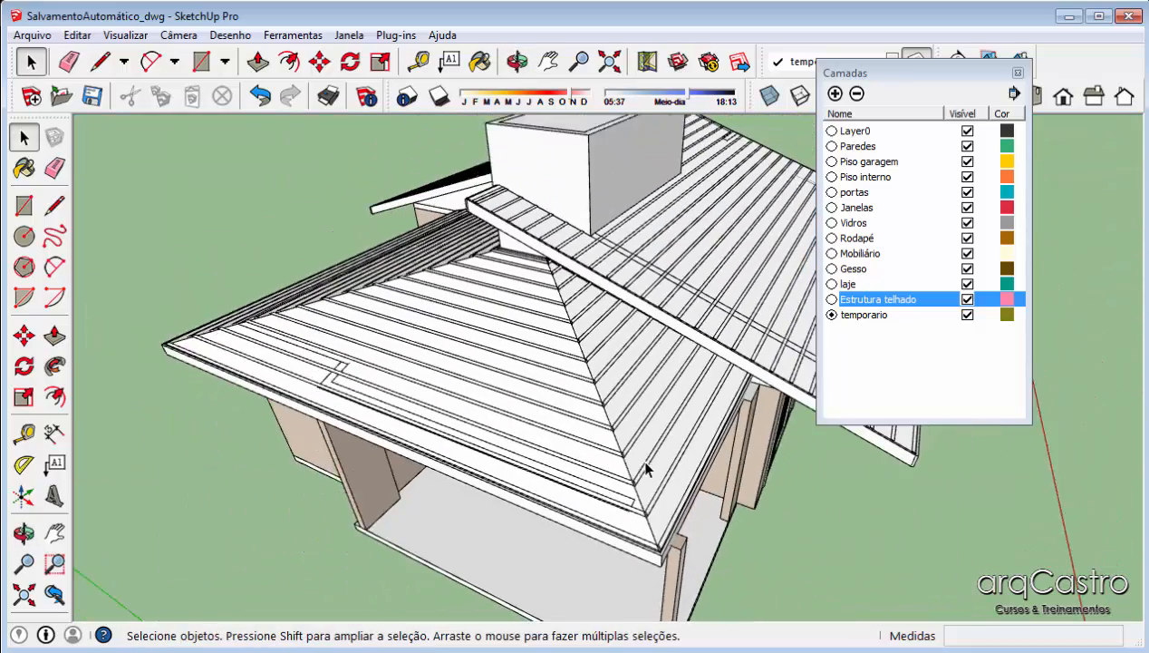
pyautogui.moveTo(278, 352); pyautogui.dragTo(692, 321, button='middle')
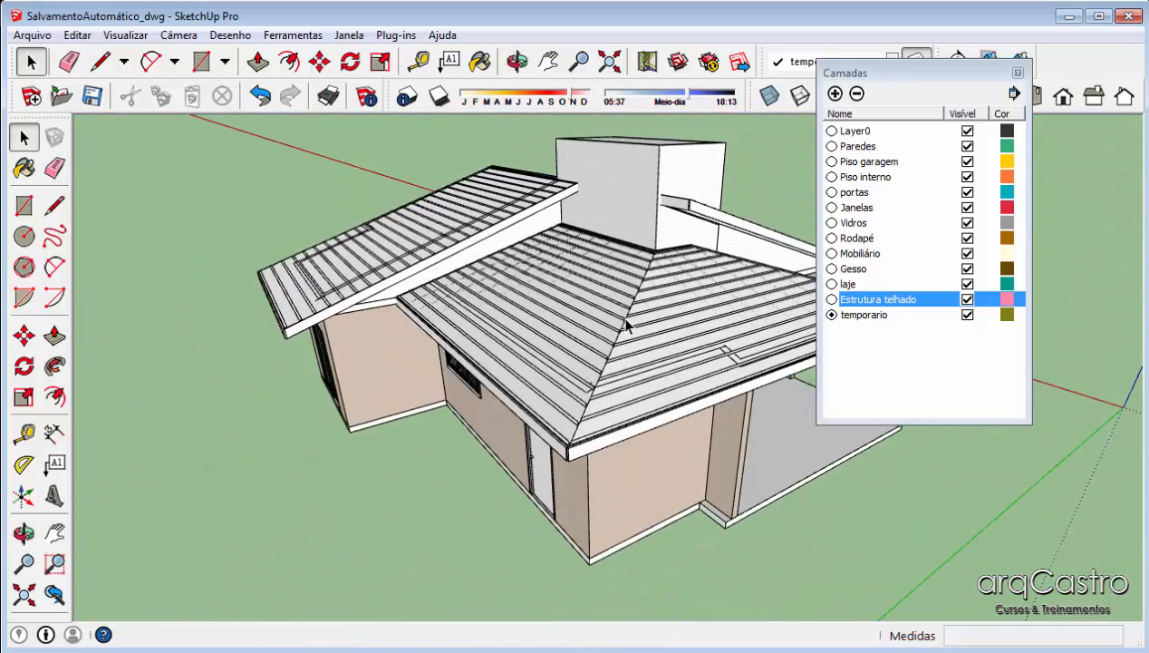
pyautogui.scroll(3, 692, 320)
pyautogui.click(832, 300)
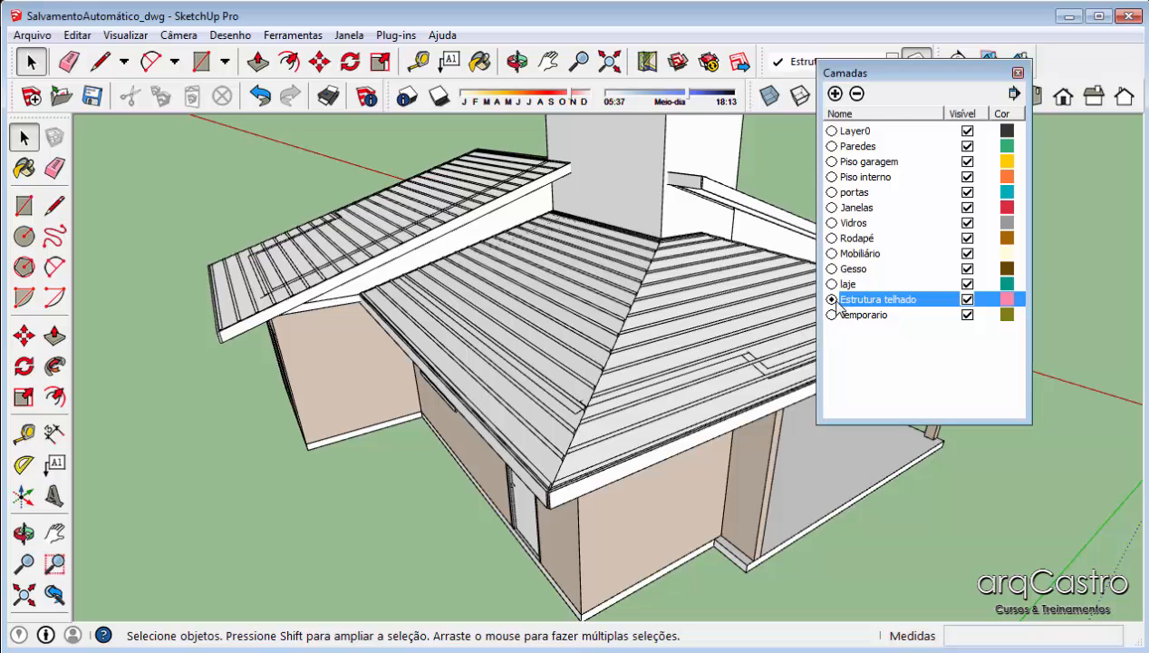
pyautogui.click(870, 315)
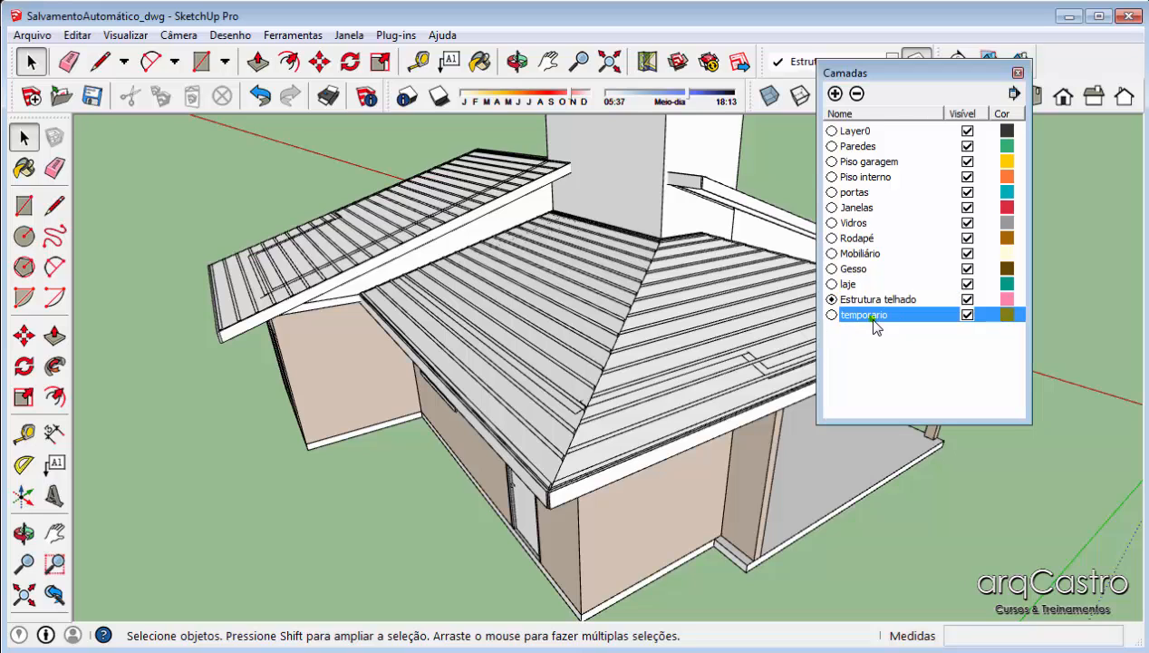
pyautogui.click(858, 94)
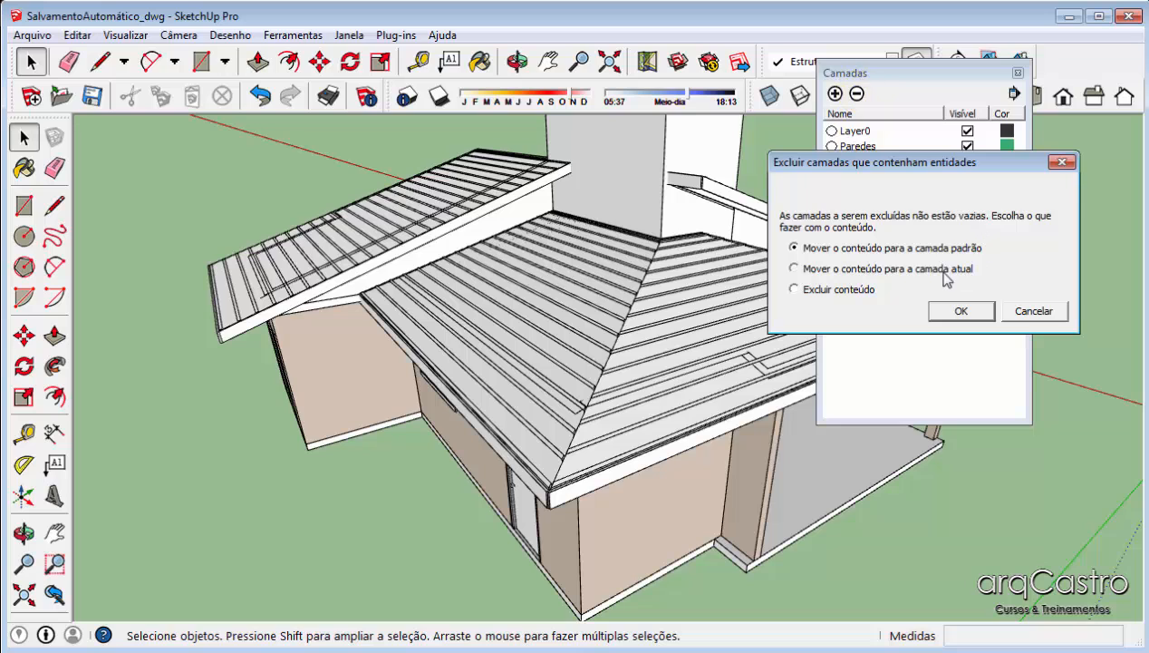
pyautogui.click(983, 317)
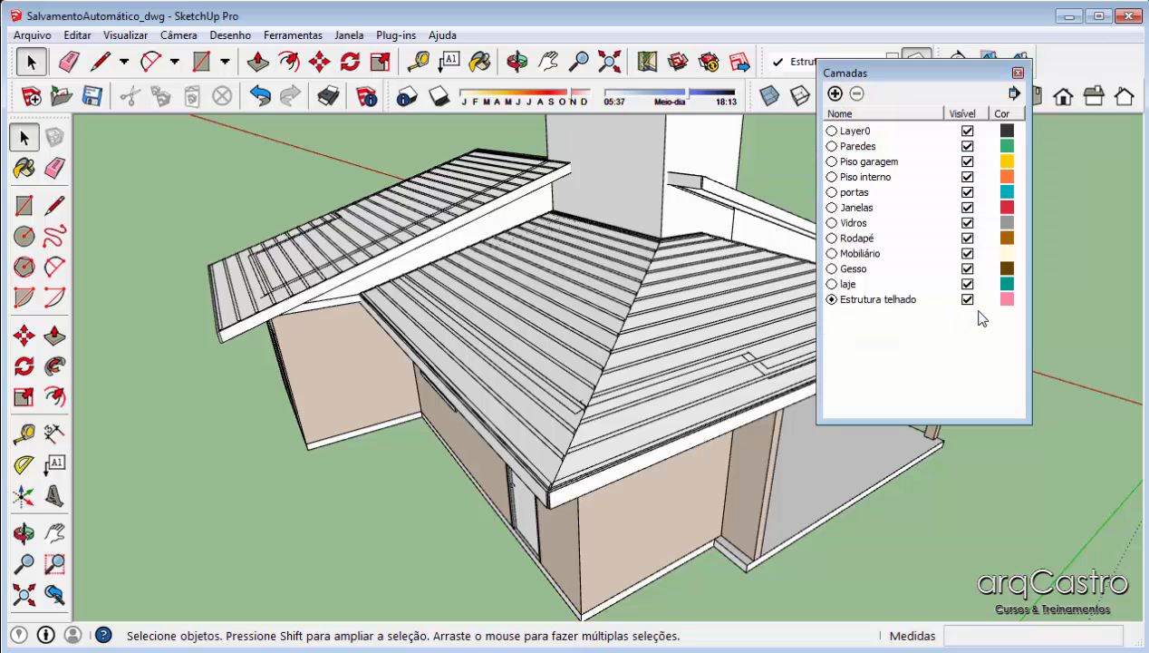
# Display the model coloured by layer and close the layer manager
pyautogui.click(1015, 92)
pyautogui.click(1051, 143)
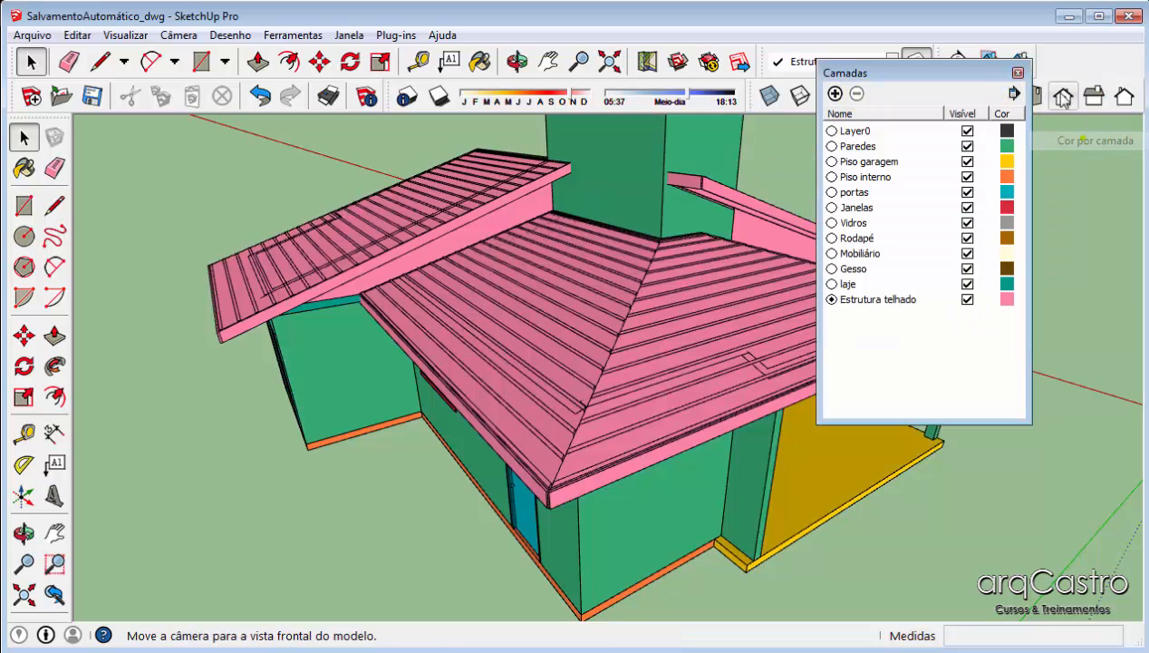
pyautogui.click(1018, 72)
pyautogui.moveTo(808, 426); pyautogui.dragTo(56, 333, button='middle')
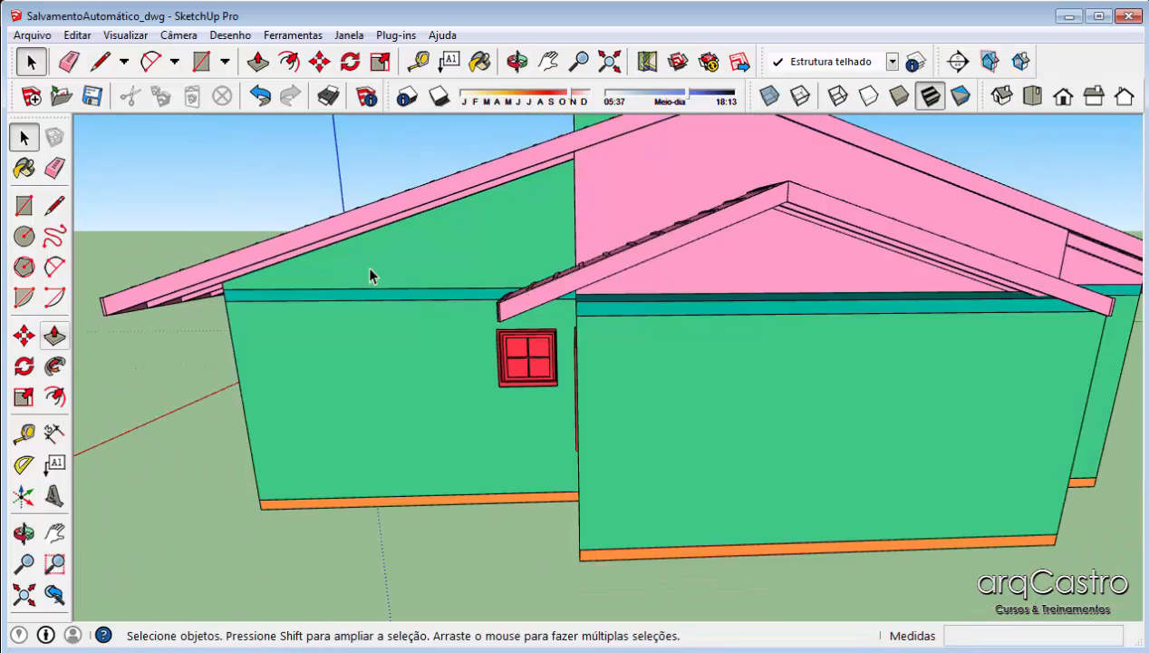
# Assign the gable wall and the remaining wall pieces beneath the main roof to the Paredes layer
pyautogui.click(618, 169)
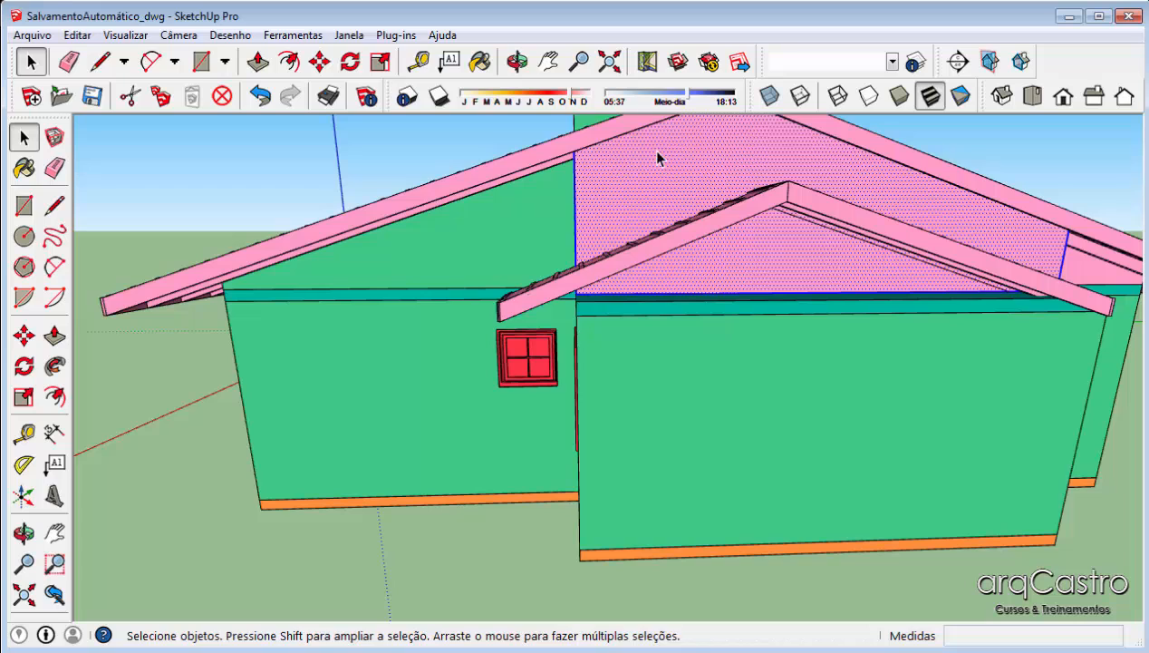
pyautogui.click(892, 62)
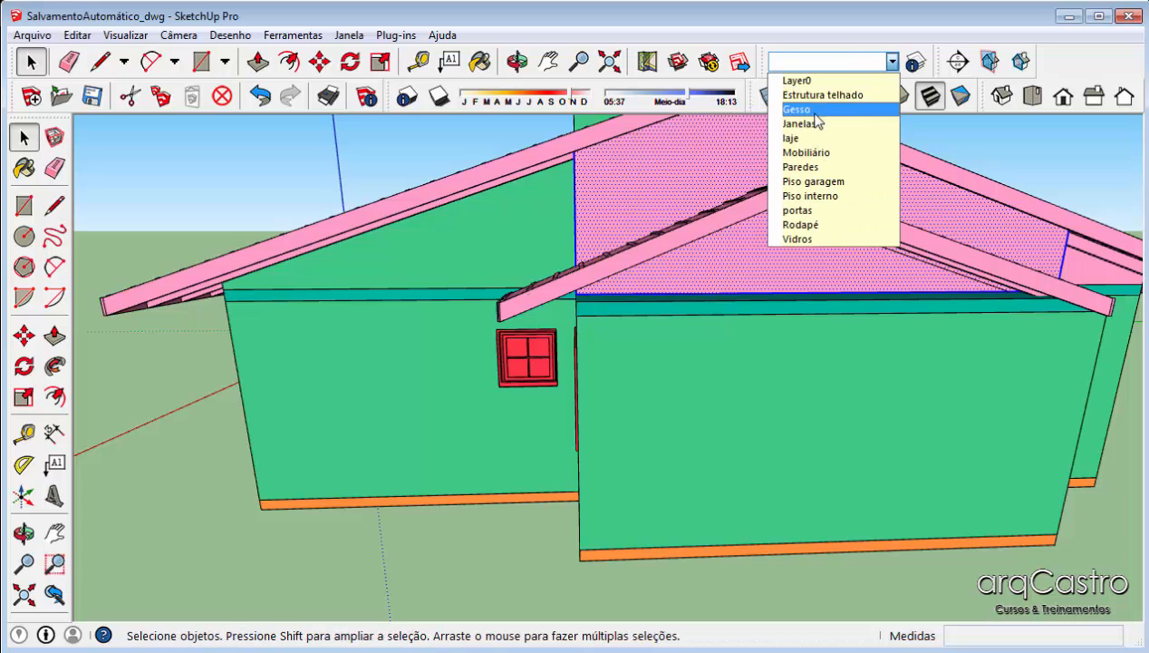
pyautogui.click(802, 167)
pyautogui.moveTo(713, 286); pyautogui.dragTo(685, 299, button='middle')
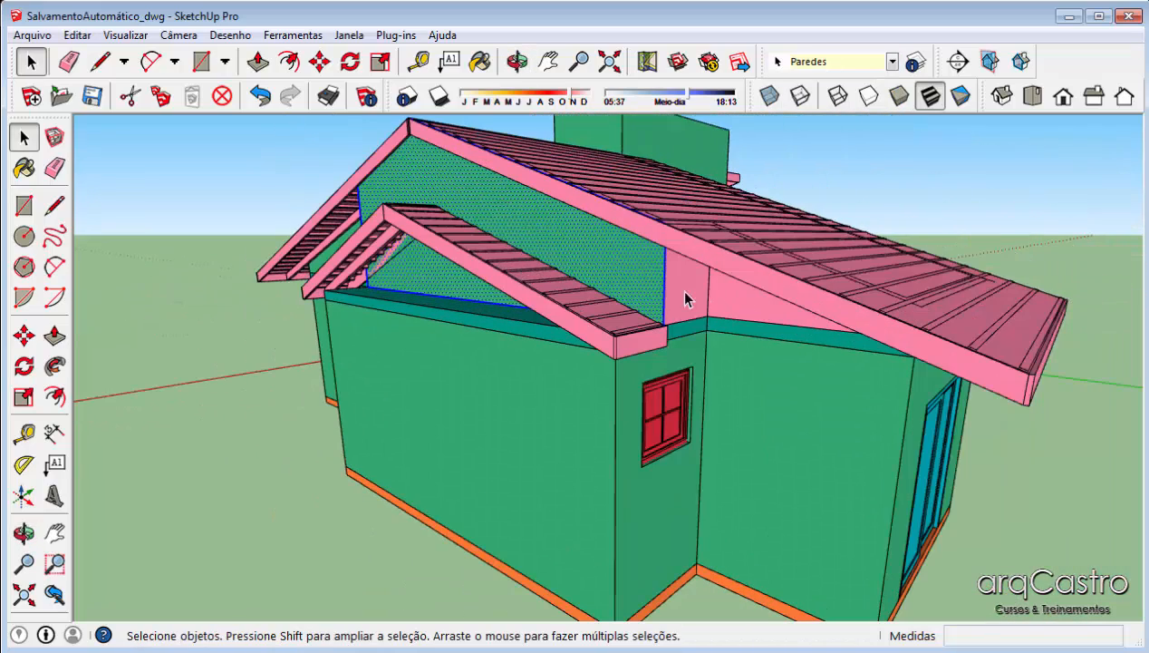
pyautogui.tripleClick(680, 281)
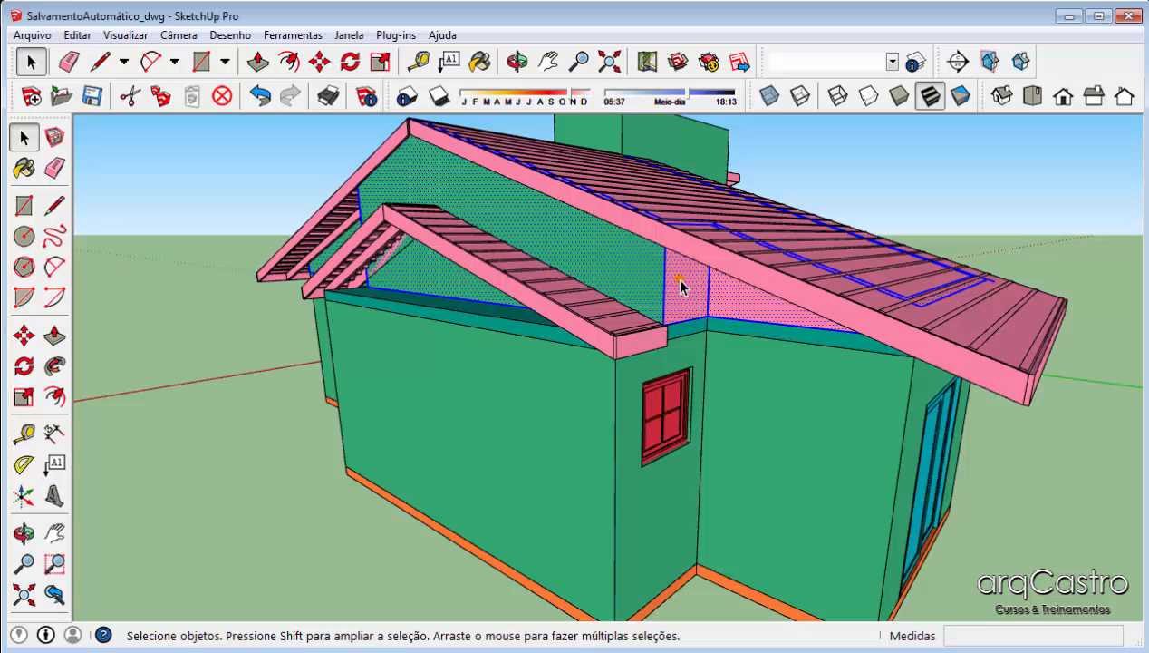
pyautogui.moveTo(890, 294); pyautogui.dragTo(507, 308, button='middle')
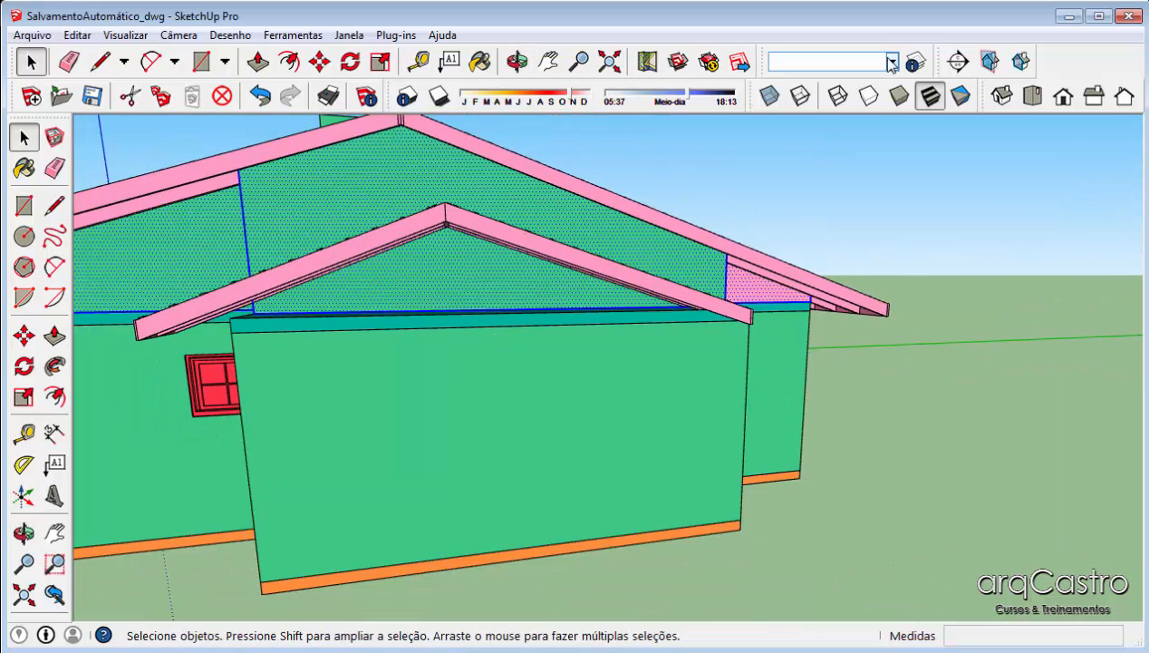
pyautogui.click(890, 61)
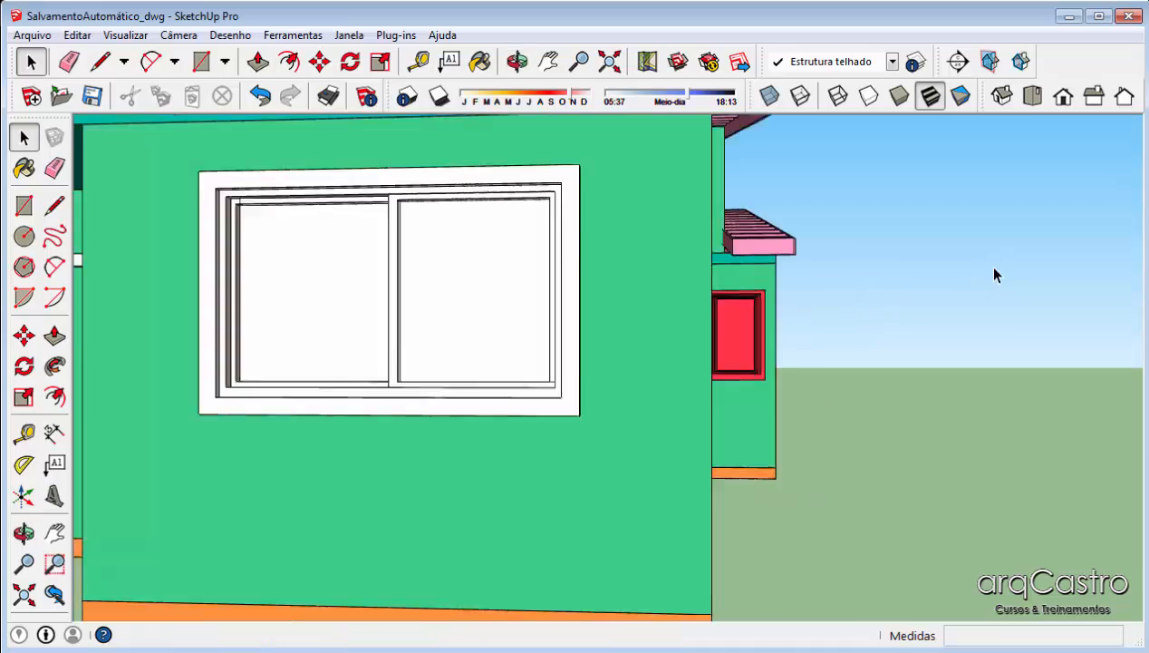
# Examine the walls and roof edges around the house, finishing at the gable end of the small lower roof
pyautogui.scroll(-2, 996, 274)
pyautogui.moveTo(746, 262); pyautogui.dragTo(610, 286, button='middle')
pyautogui.scroll(-2, 610, 287)
pyautogui.moveTo(418, 324); pyautogui.dragTo(769, 325, button='middle')
pyautogui.scroll(-4, 544, 234)
pyautogui.moveTo(353, 244); pyautogui.dragTo(89, 301, button='middle')
pyautogui.moveTo(829, 309); pyautogui.dragTo(544, 292, button='middle')
pyautogui.scroll(4, 956, 263)
pyautogui.moveTo(610, 305); pyautogui.dragTo(444, 319, button='middle')
pyautogui.scroll(5, 451, 305)
pyautogui.moveTo(647, 306); pyautogui.dragTo(797, 272, button='middle')
pyautogui.keyDown('shift'); pyautogui.moveTo(797, 272); pyautogui.dragTo(547, 405, button='middle'); pyautogui.keyUp('shift')
pyautogui.press('space')
# Add a new layer in the layer manager and make it the current layer
pyautogui.click(915, 61)
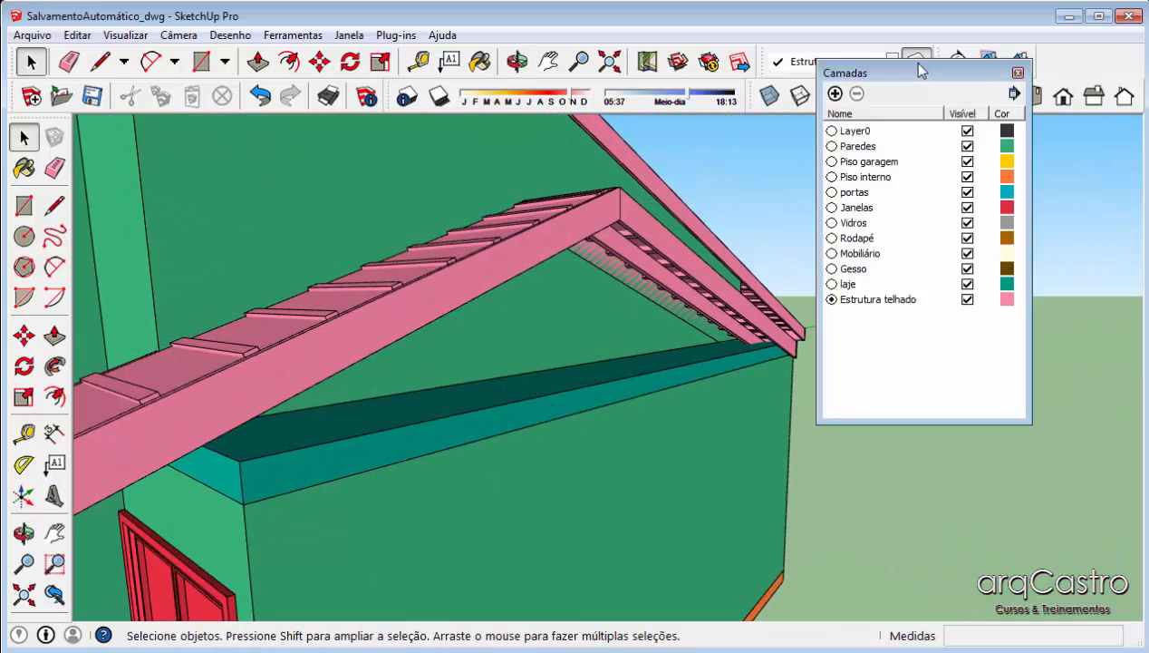
pyautogui.click(893, 371)
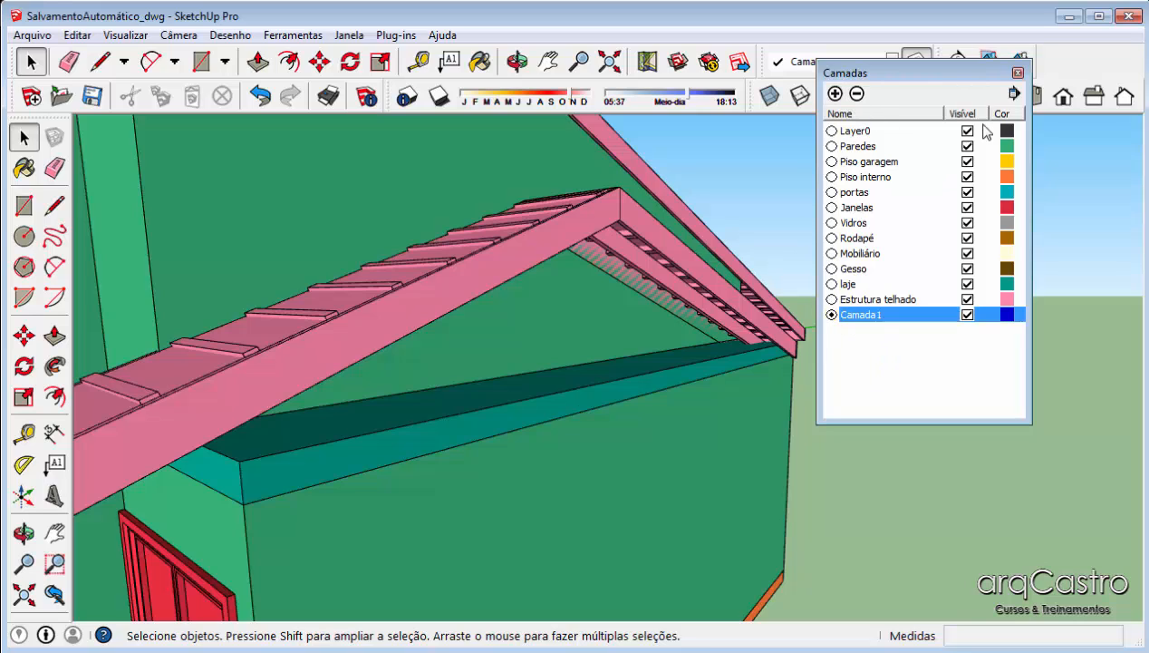
pyautogui.click(967, 300)
pyautogui.click(967, 300)
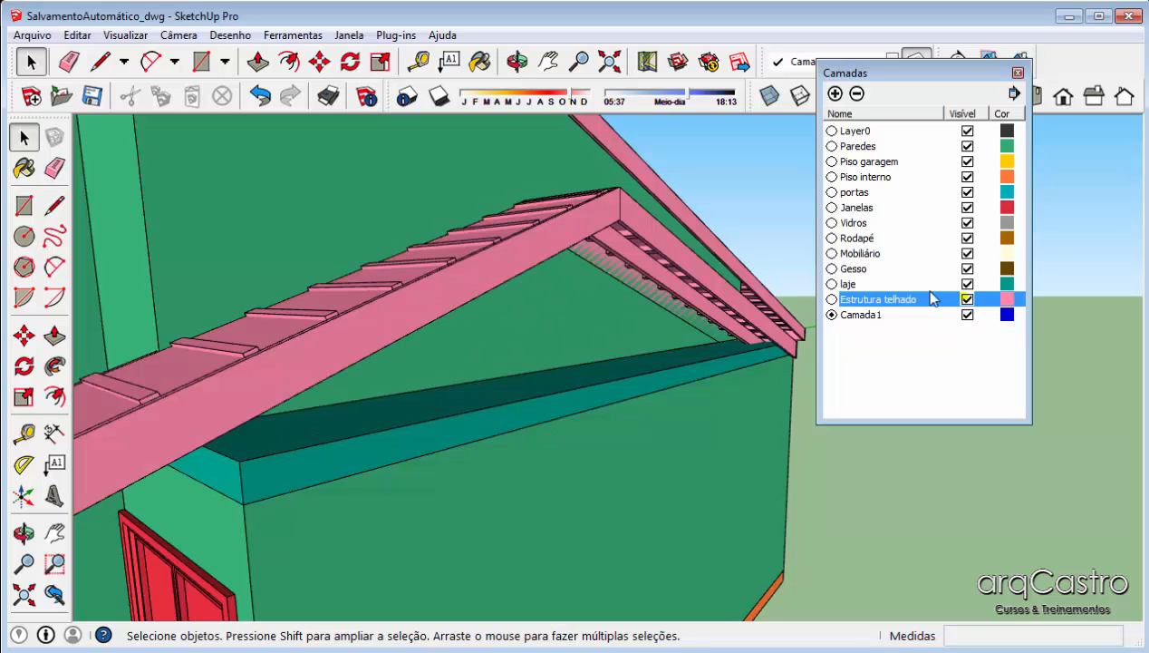
# Assign the small roof's two sloping planes to the Camada1 layer and hide the Estrutura telhado layer
pyautogui.scroll(5, 527, 255)
pyautogui.click(514, 260)
pyautogui.doubleClick(514, 260)
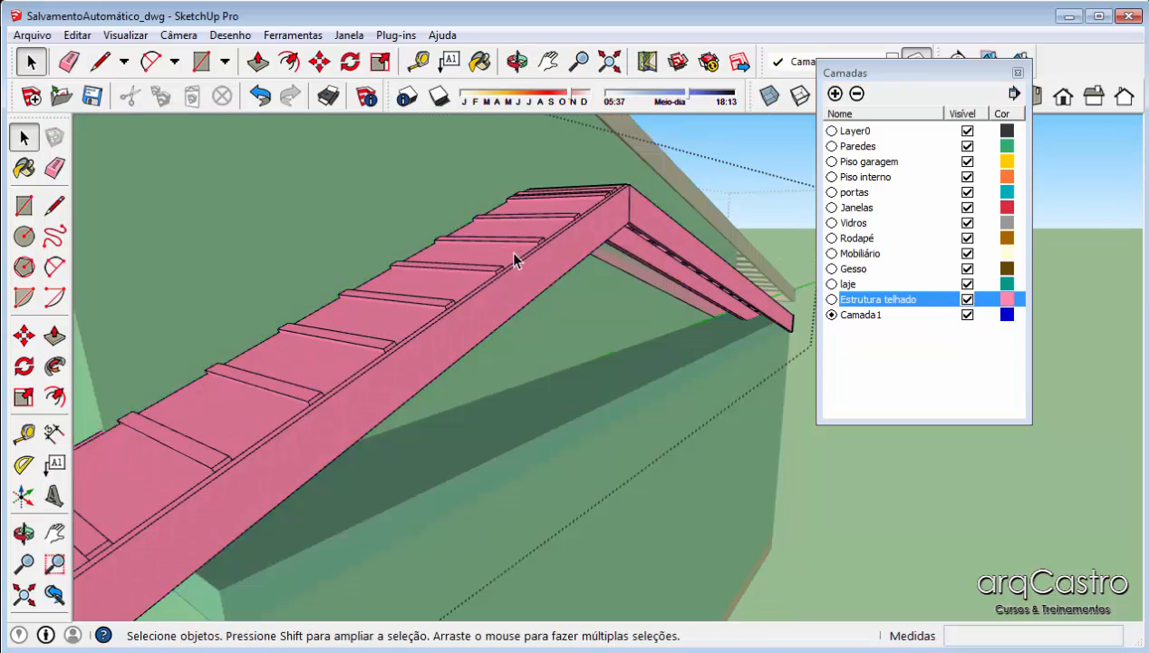
pyautogui.doubleClick(515, 259)
pyautogui.moveTo(545, 239); pyautogui.dragTo(693, 202, button='middle')
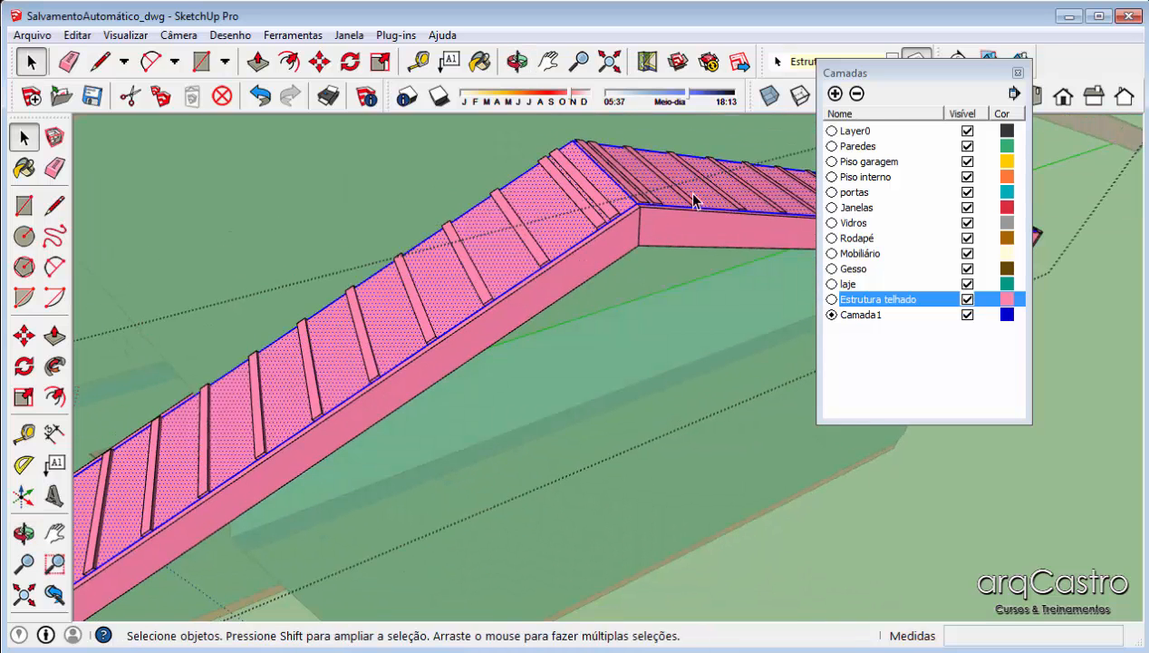
pyautogui.moveTo(836, 66); pyautogui.dragTo(847, 163)
pyautogui.click(825, 60)
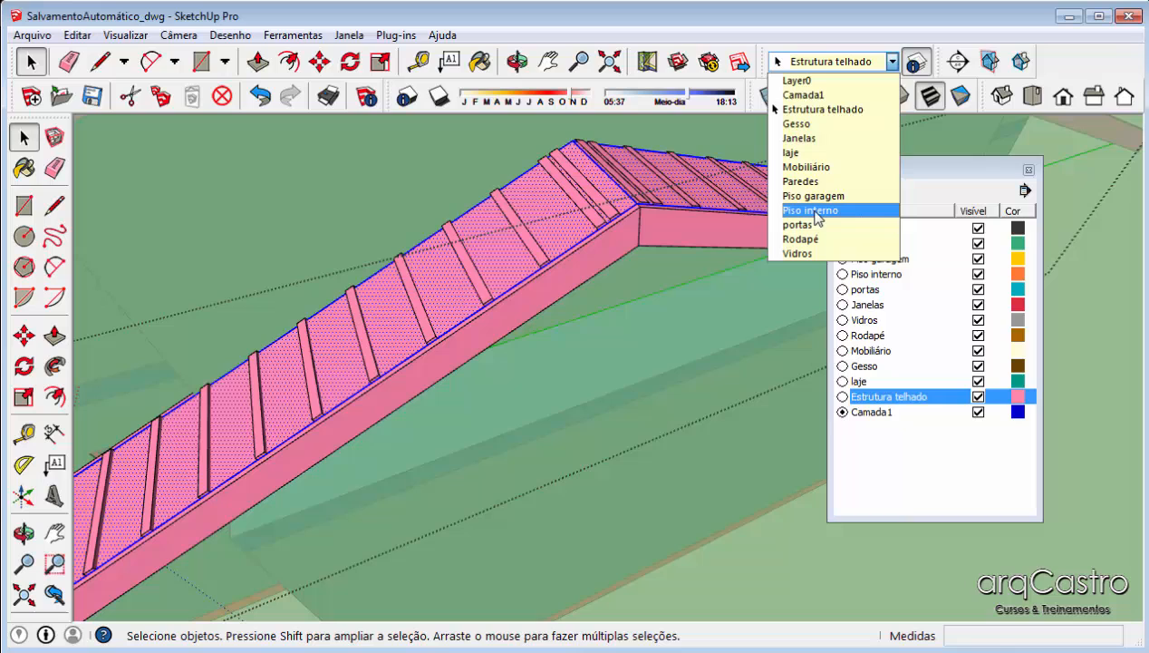
pyautogui.click(811, 94)
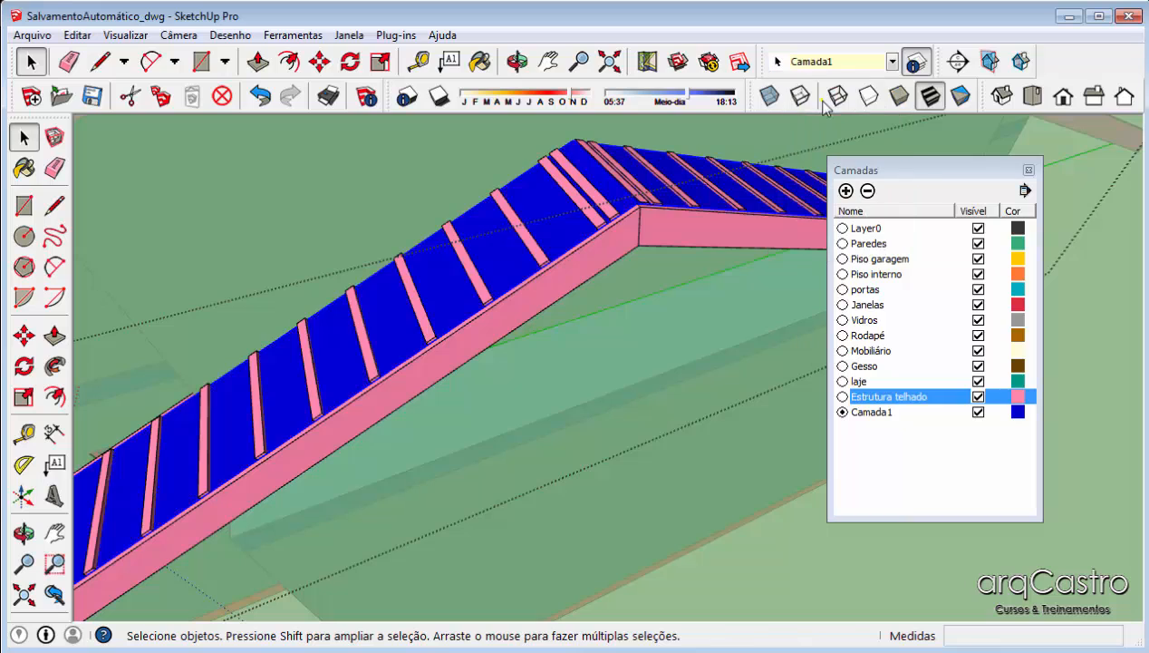
pyautogui.click(979, 397)
pyautogui.click(1029, 170)
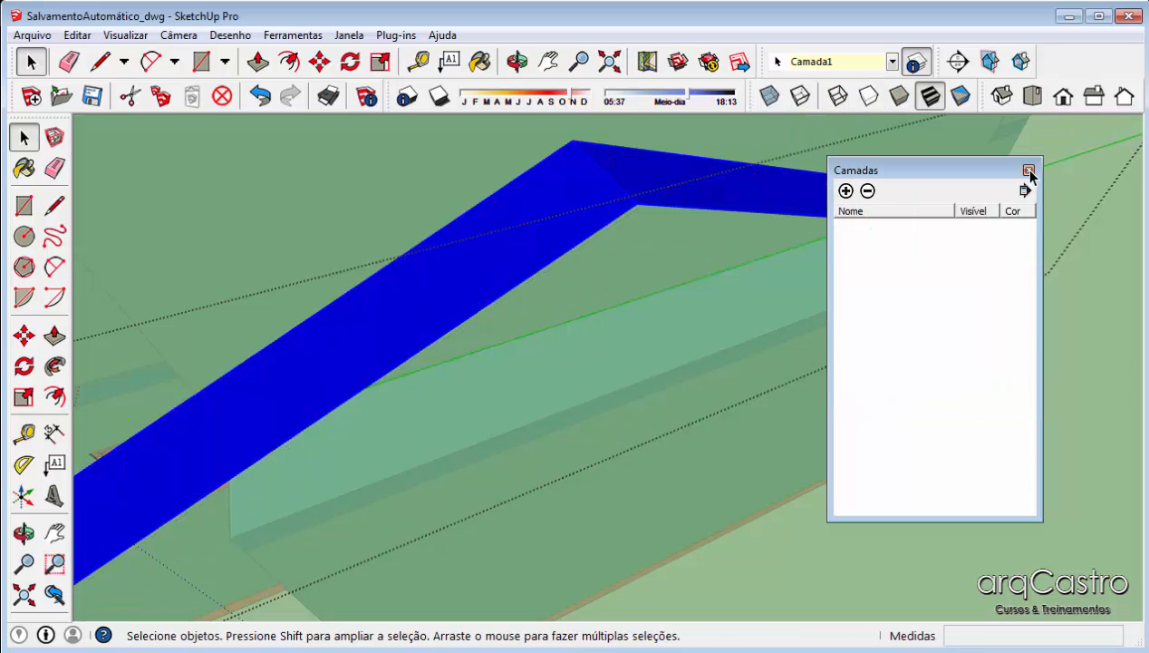
pyautogui.click(892, 61)
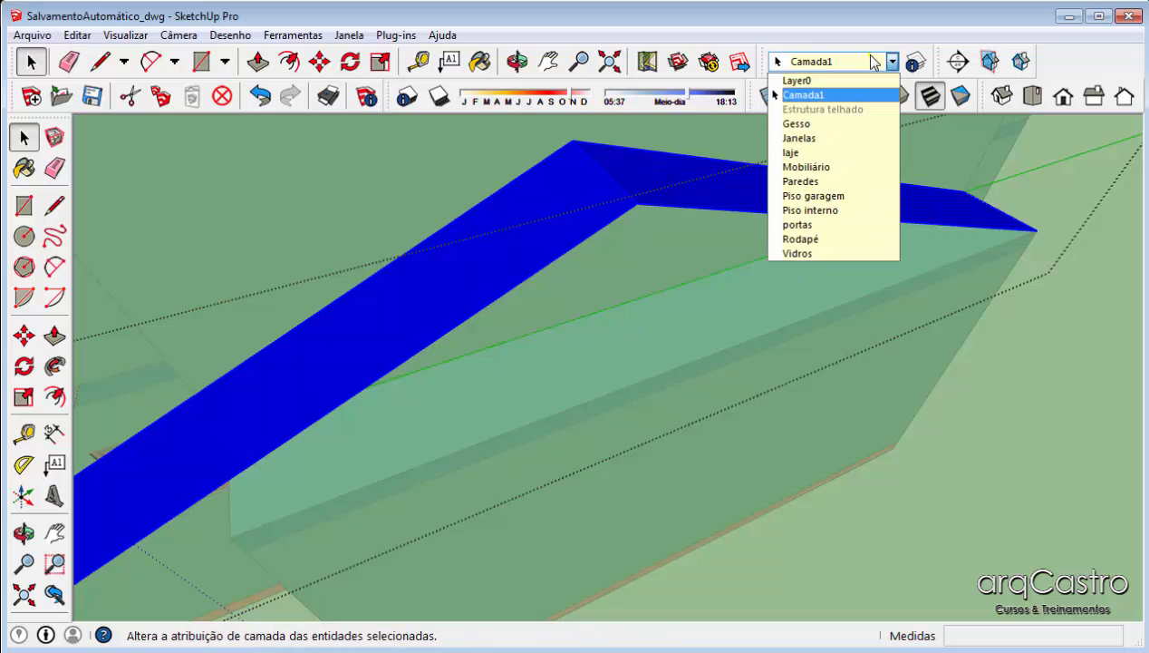
pyautogui.click(835, 184)
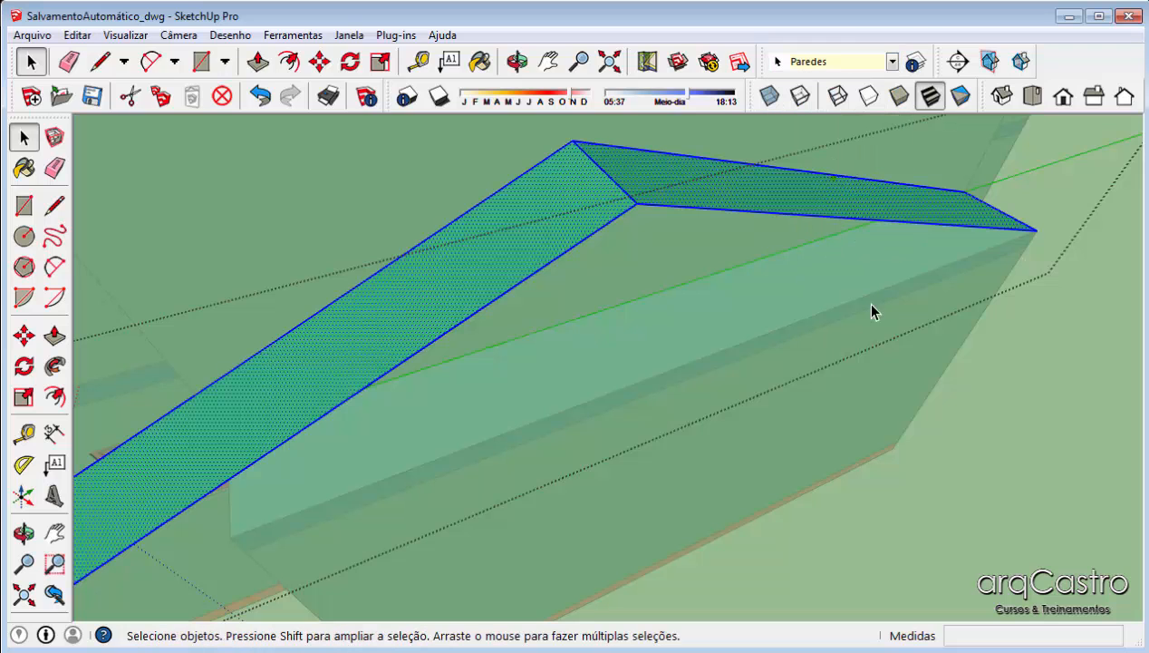
pyautogui.click(841, 61)
pyautogui.click(838, 97)
# Make Paredes the current layer and draw a triangular half-gable face between the small roof's peak and the front slab edge
pyautogui.click(916, 401)
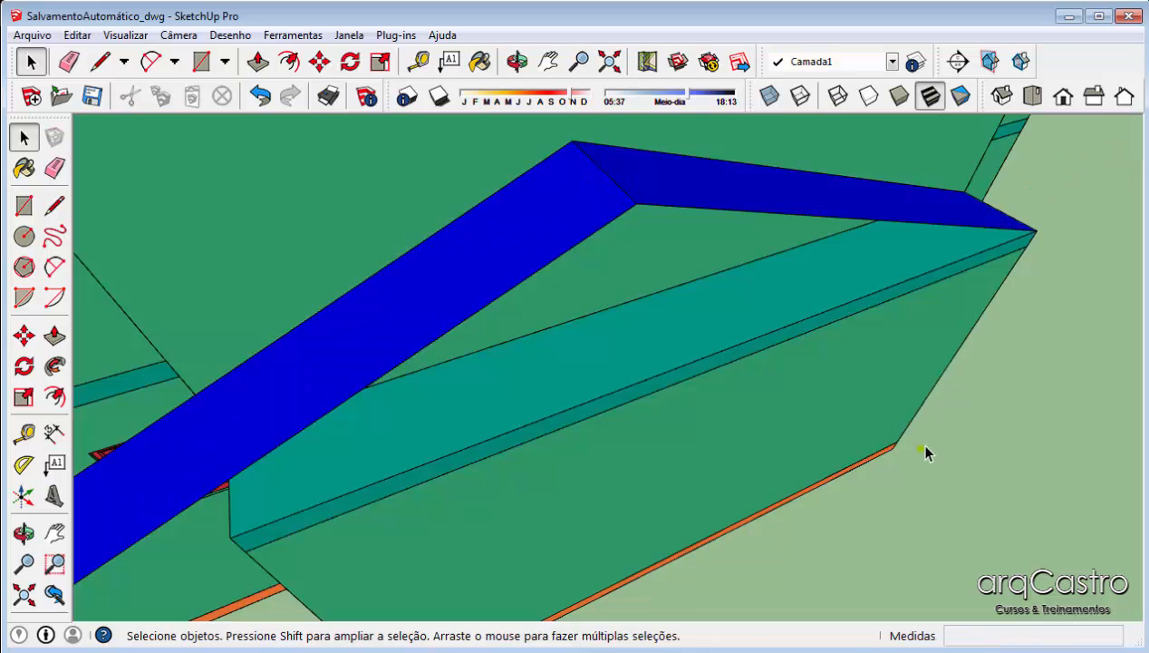
pyautogui.click(843, 62)
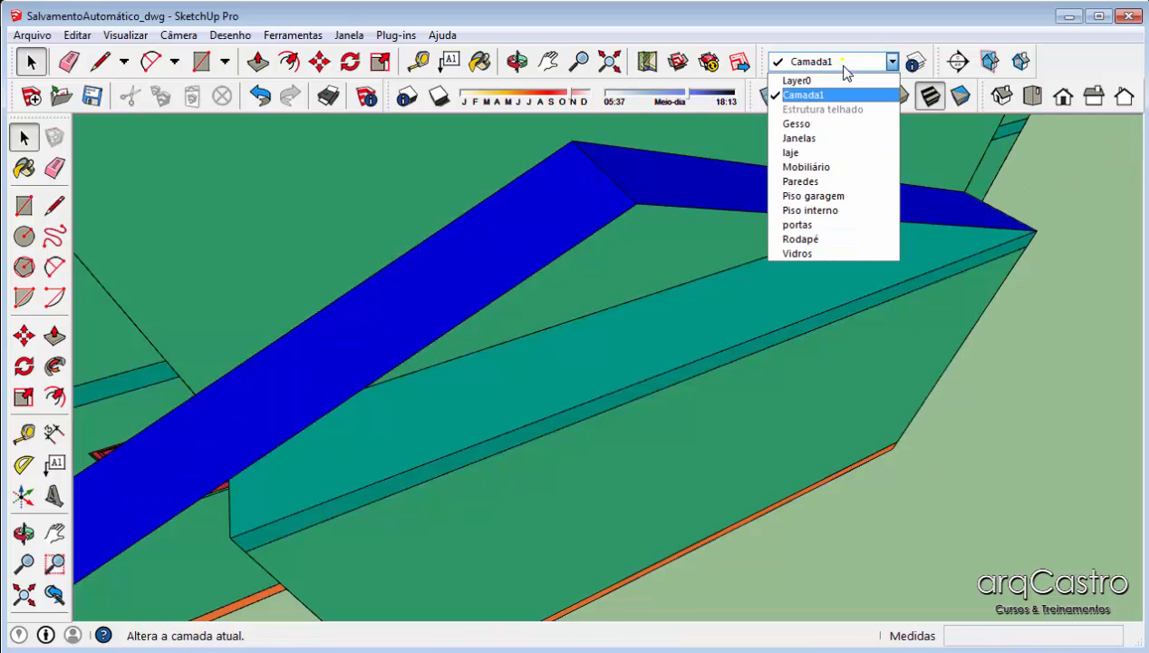
pyautogui.click(823, 181)
pyautogui.moveTo(818, 174); pyautogui.dragTo(634, 234, button='middle')
pyautogui.press('l')
pyautogui.click(580, 187)
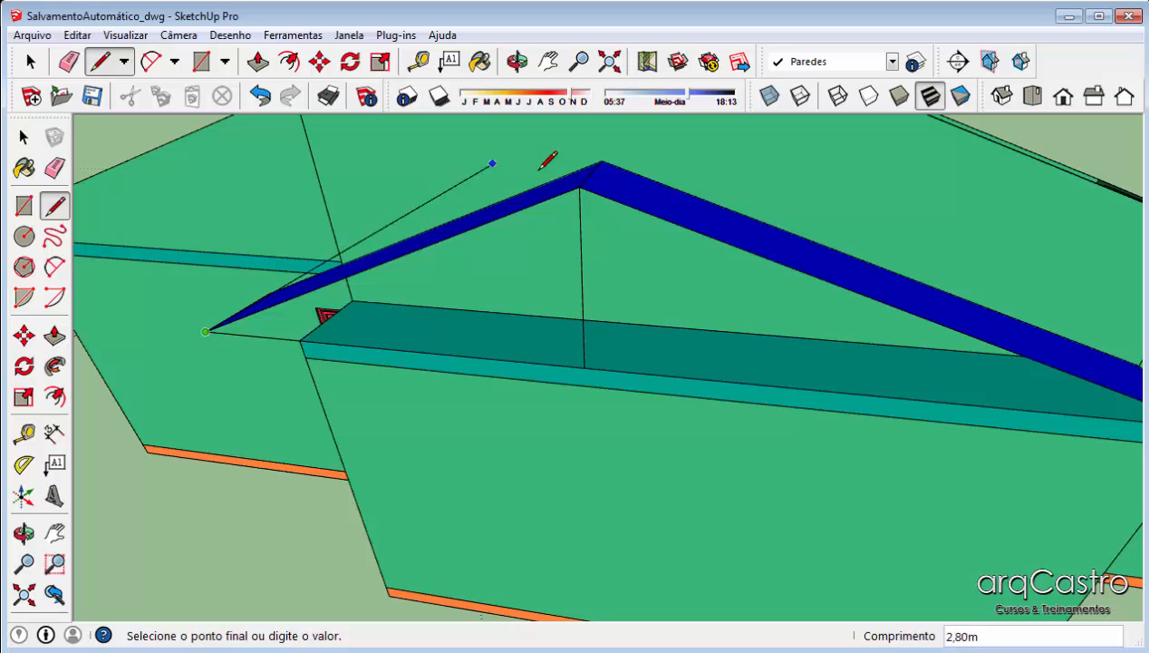
pyautogui.click(579, 185)
pyautogui.press('space')
# Push/Pull the first half-gable face 0.15 m to give the wall its thickness
pyautogui.moveTo(505, 329); pyautogui.dragTo(448, 343, button='middle')
pyautogui.click(479, 331)
pyautogui.press('p')
pyautogui.moveTo(478, 343); pyautogui.dragTo(493, 339)
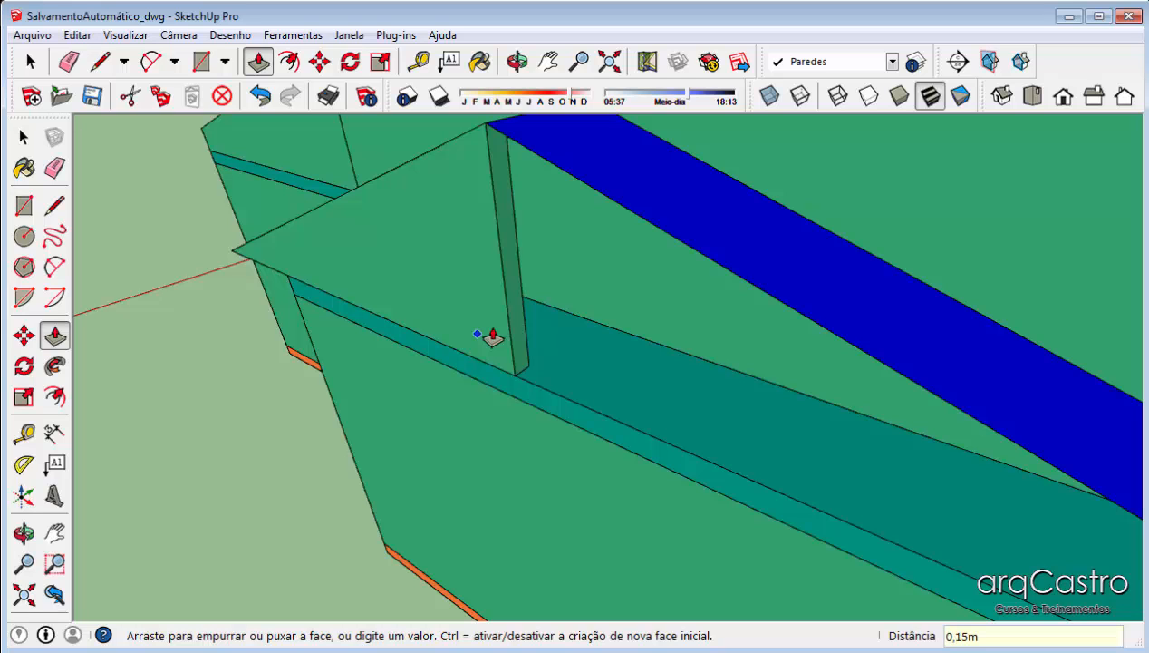
pyautogui.moveTo(494, 337); pyautogui.dragTo(436, 341)
# Draw the line along the slab edge from the first half-gable to the opposite eave corner, closing the second half-gable face
pyautogui.press('l')
pyautogui.moveTo(436, 341); pyautogui.dragTo(782, 374, button='middle')
pyautogui.click(624, 377)
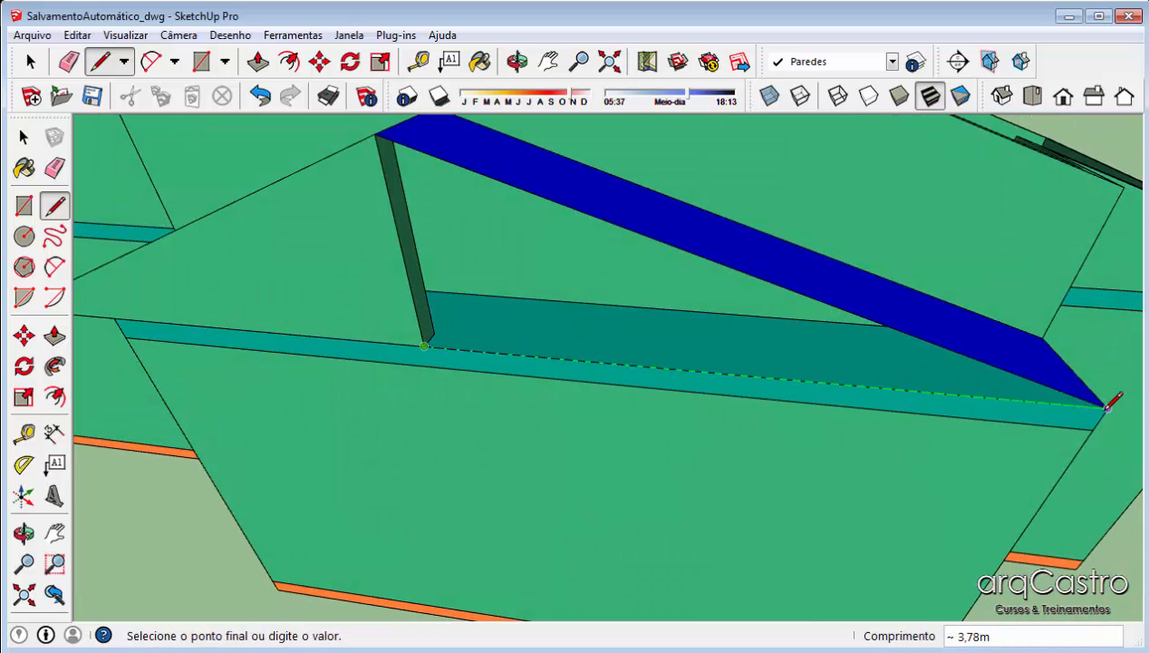
pyautogui.click(375, 133)
pyautogui.press('space')
# Push/Pull the second half-gable face 0.15 m
pyautogui.scroll(3, 441, 265)
pyautogui.press('p')
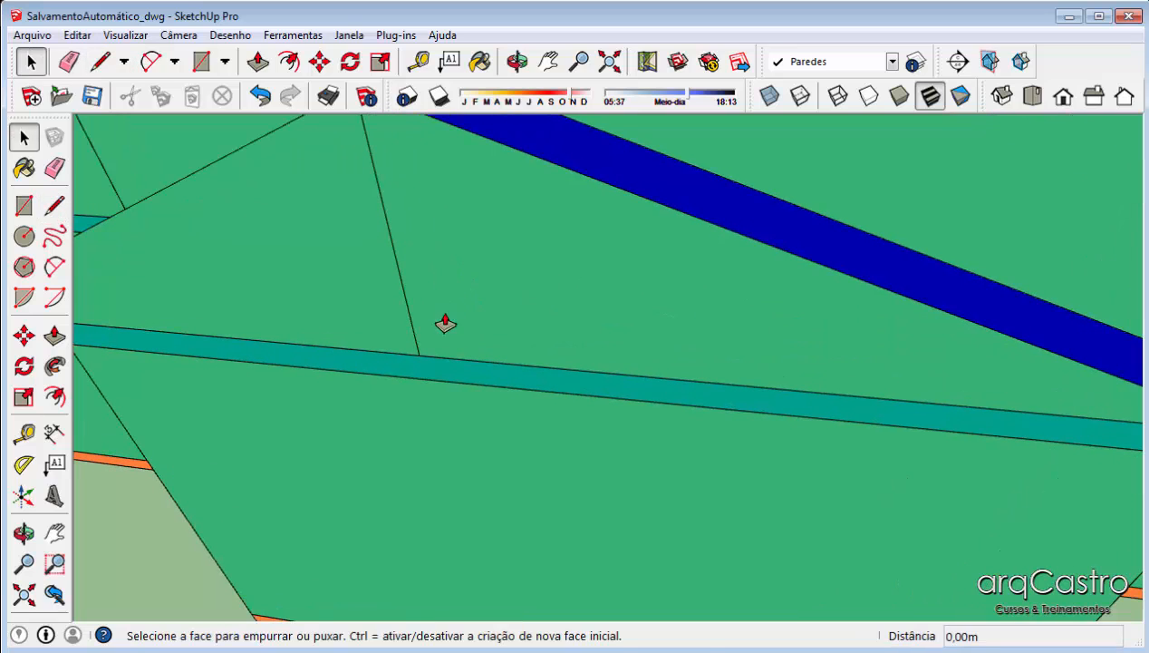
pyautogui.click(433, 342)
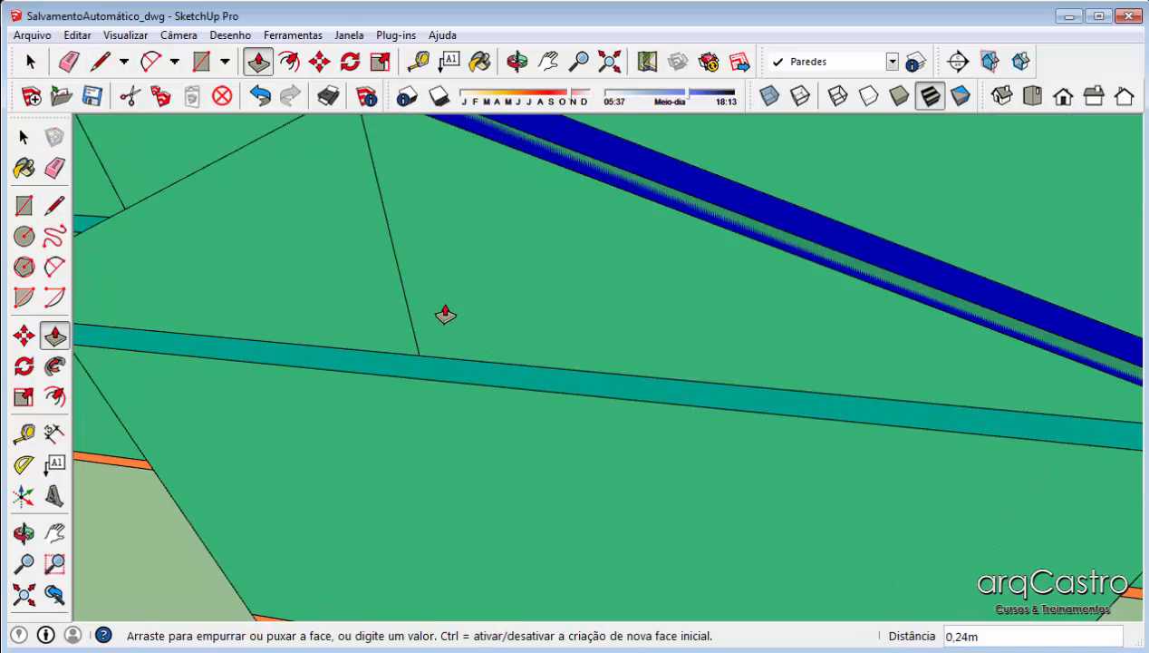
pyautogui.write(',15')
pyautogui.press('Return')
pyautogui.press('space')
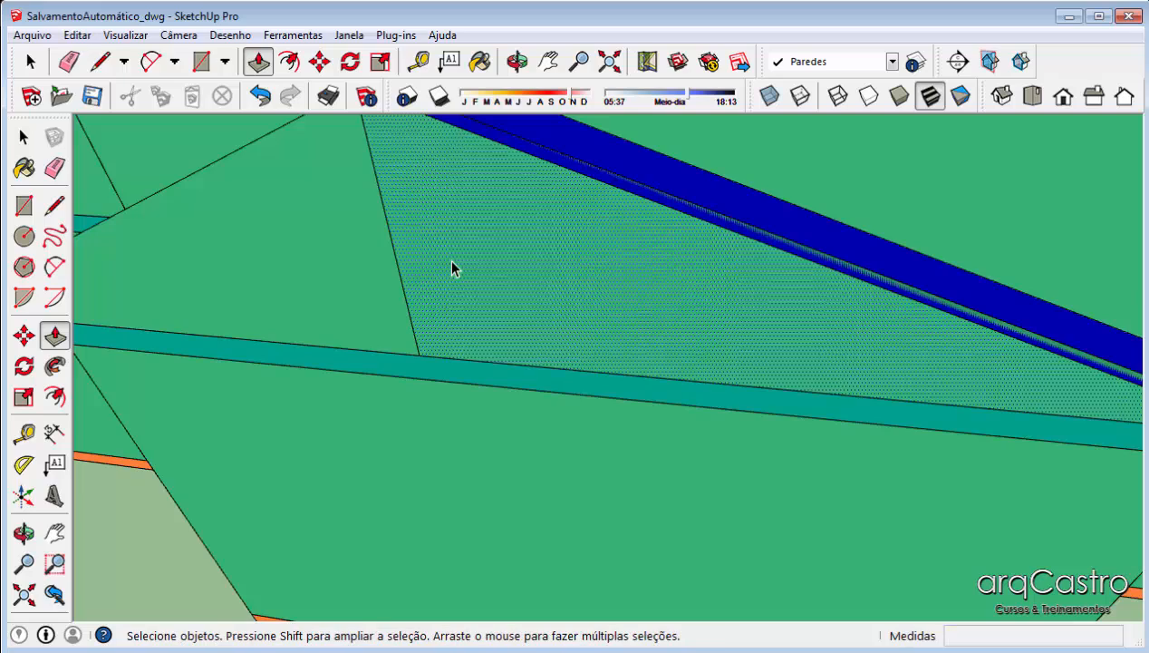
# Draw a vertical line under the small roof to split a narrow strip off the wall face at the slab corner
pyautogui.scroll(-4, 451, 261)
pyautogui.moveTo(410, 349); pyautogui.dragTo(800, 282, button='middle')
pyautogui.scroll(2, 803, 225)
pyautogui.moveTo(803, 226)
pyautogui.mouseDown(button='middle')
pyautogui.moveTo(704, 259)
pyautogui.moveTo(704, 247)
pyautogui.moveTo(831, 236)
pyautogui.moveTo(685, 244)
pyautogui.moveTo(755, 256)
pyautogui.moveTo(908, 337)
pyautogui.mouseUp(button='middle')
pyautogui.scroll(2, 704, 247)
pyautogui.click(685, 244)
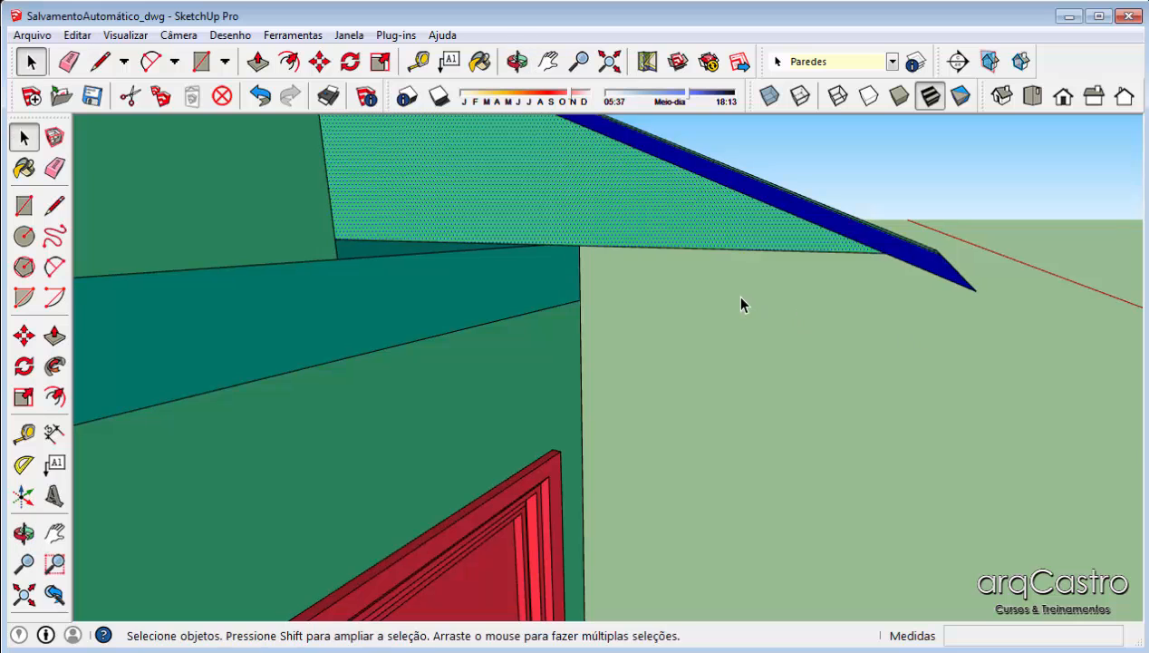
pyautogui.moveTo(504, 249); pyautogui.dragTo(122, 135, button='middle')
pyautogui.moveTo(122, 135); pyautogui.dragTo(80, 123)
pyautogui.scroll(2, 471, 212)
pyautogui.moveTo(470, 212); pyautogui.dragTo(458, 192, button='middle')
pyautogui.scroll(3, 539, 174)
pyautogui.press('l')
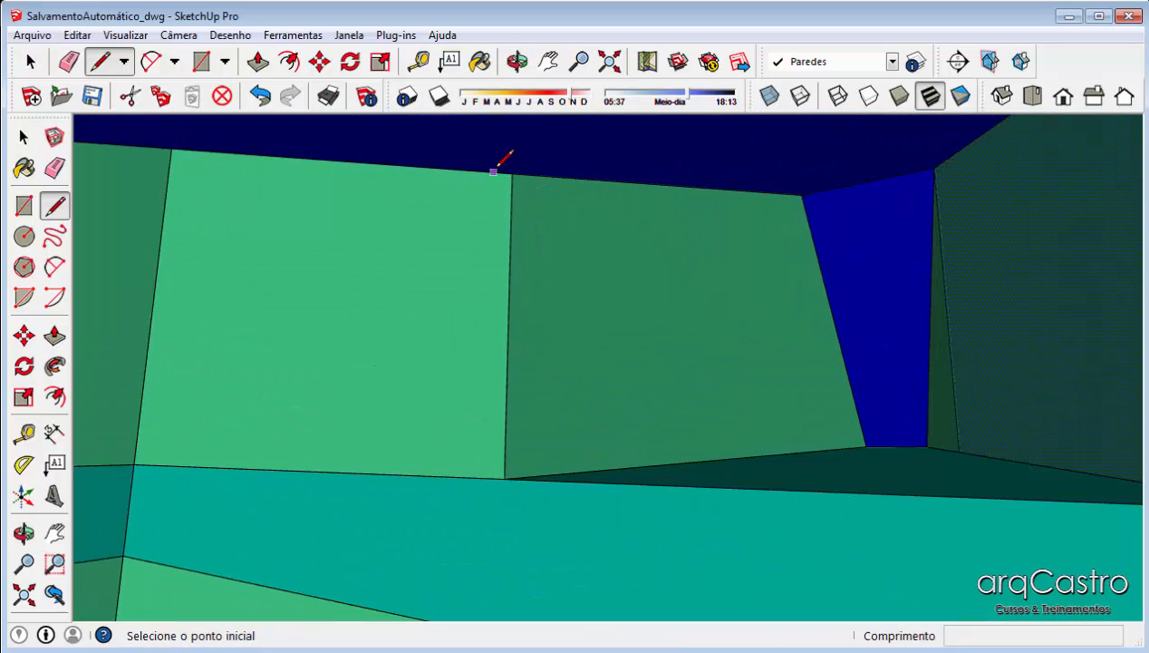
pyautogui.click(504, 477)
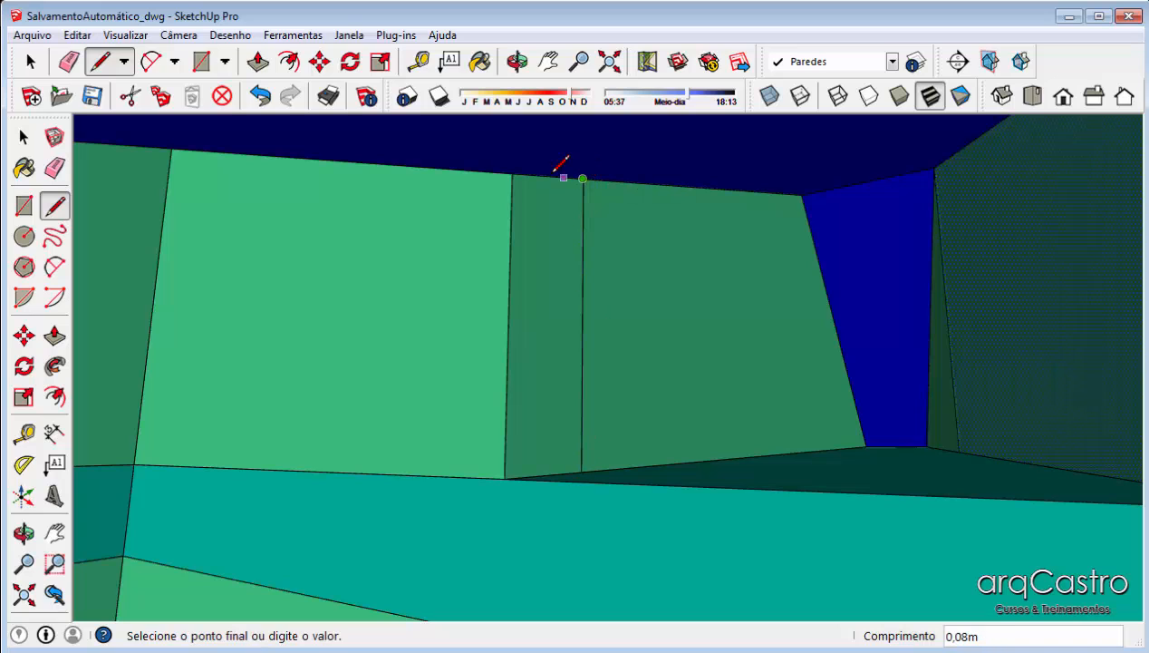
# Push/Pull the narrow strip along the side slab edge to the front gable wall, closing the gap beneath the small roof
pyautogui.press('p')
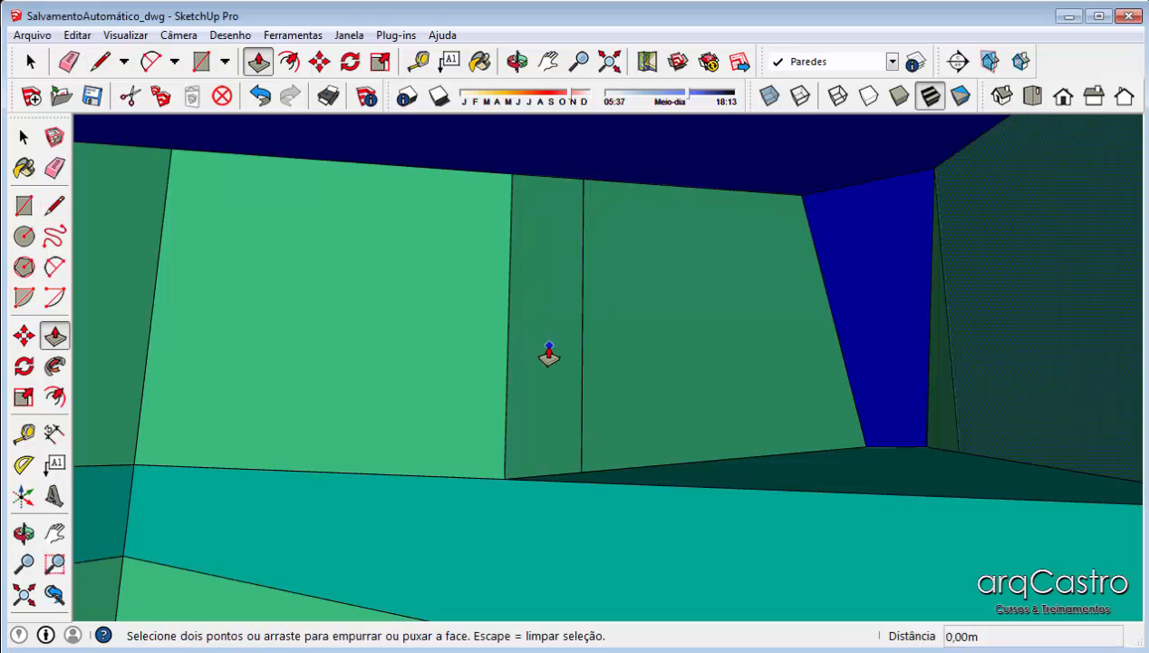
pyautogui.click(537, 365)
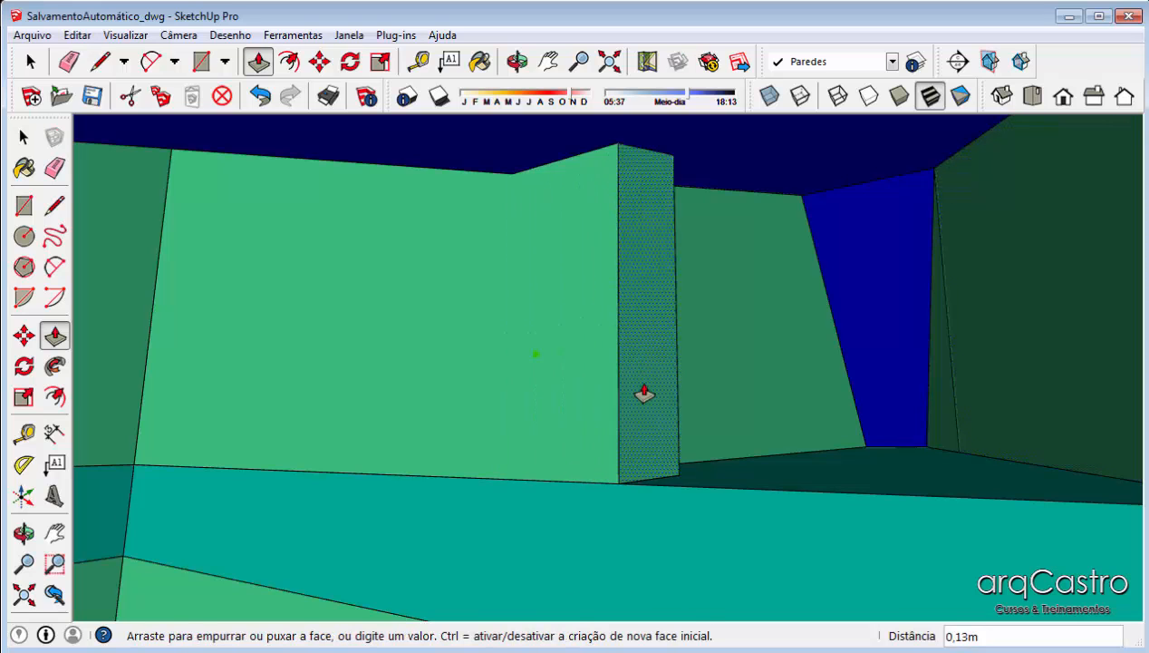
pyautogui.scroll(-4, 644, 392)
pyautogui.moveTo(815, 419); pyautogui.dragTo(875, 412, button='middle')
pyautogui.click(886, 432)
pyautogui.scroll(-3, 543, 349)
pyautogui.press('space')
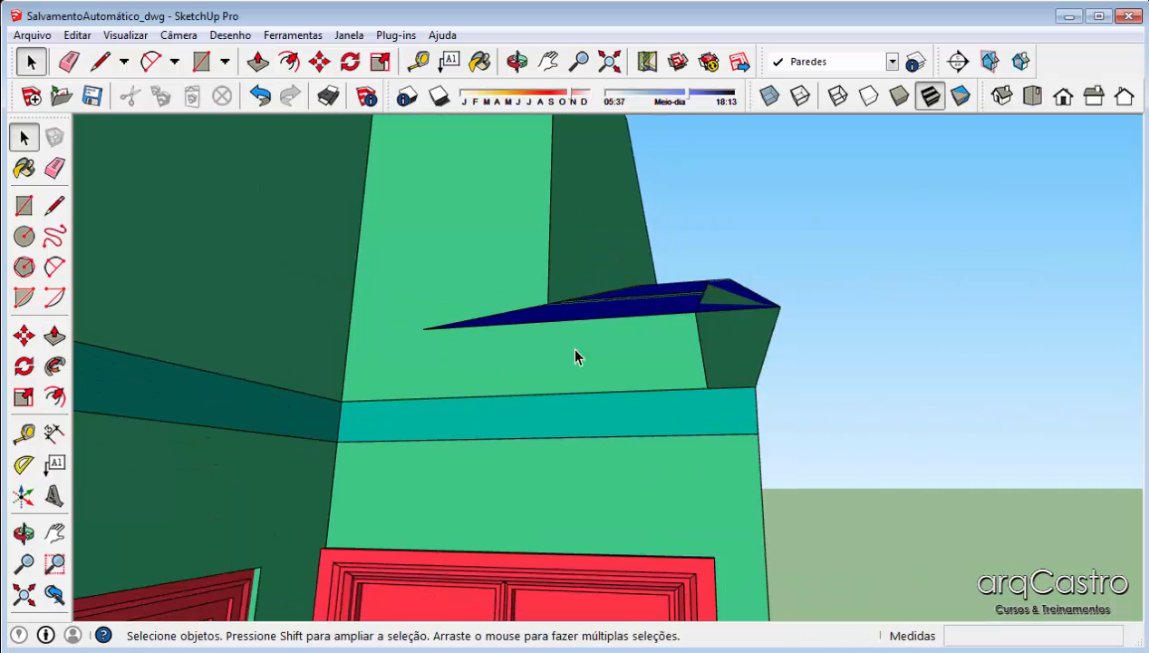
# Turn on the visibility of the Estrutura telhado layer and make it the current layer
pyautogui.moveTo(813, 265); pyautogui.dragTo(575, 526, button='middle')
pyautogui.scroll(-4, 580, 516)
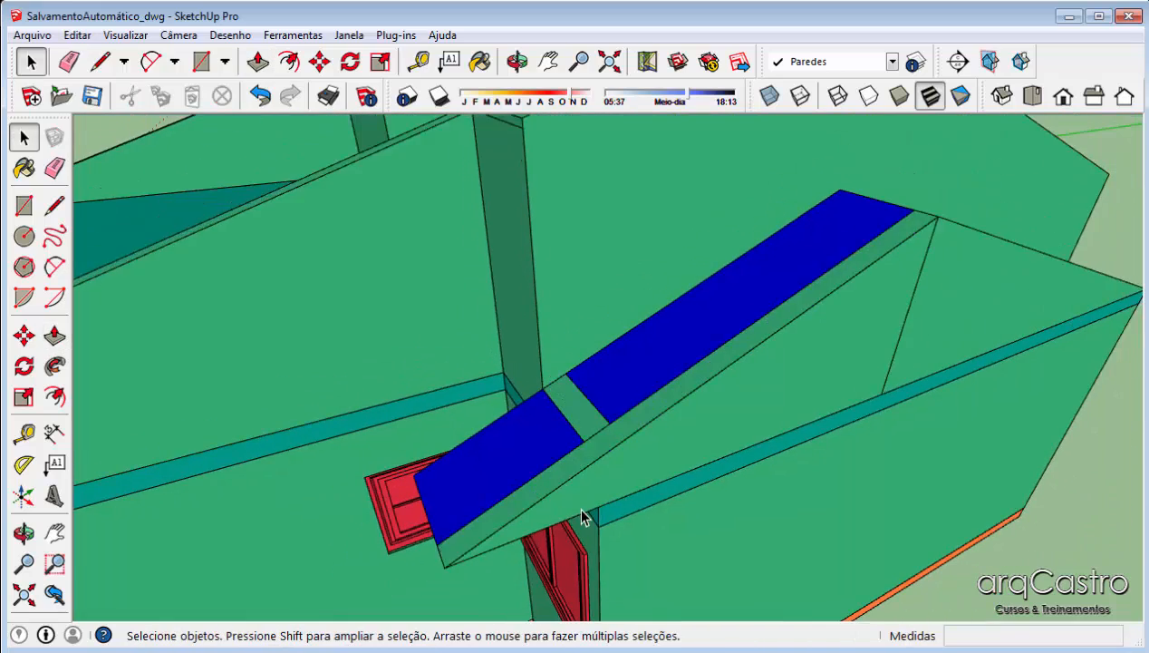
pyautogui.scroll(-1, 666, 374)
pyautogui.click(893, 62)
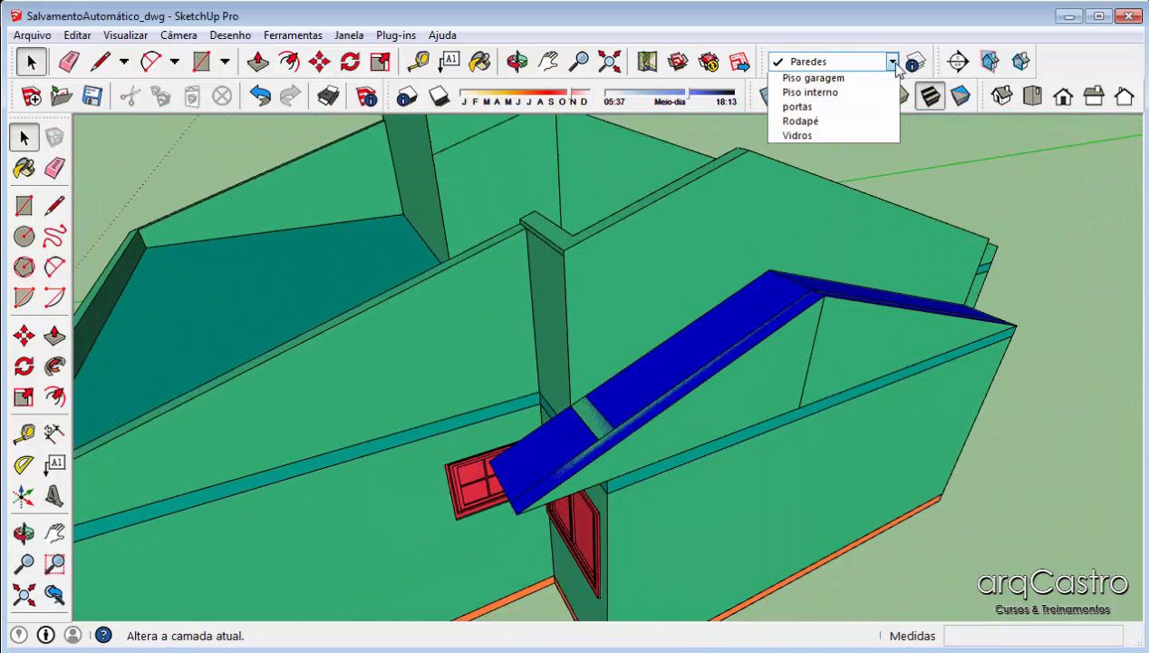
pyautogui.click(916, 61)
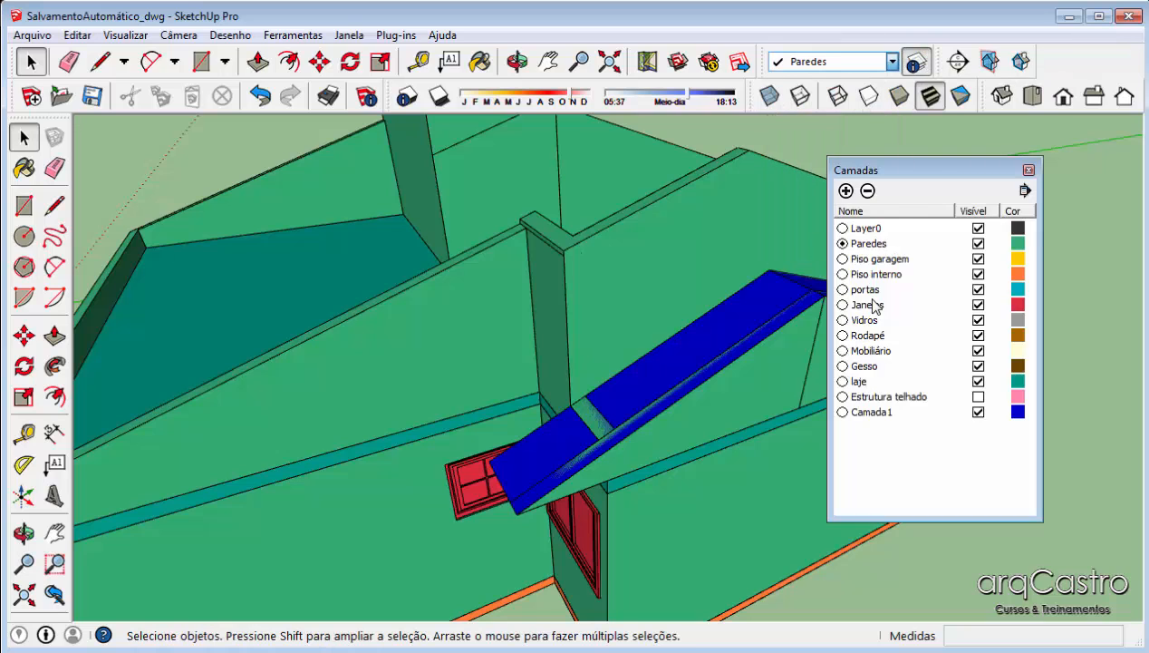
pyautogui.click(979, 397)
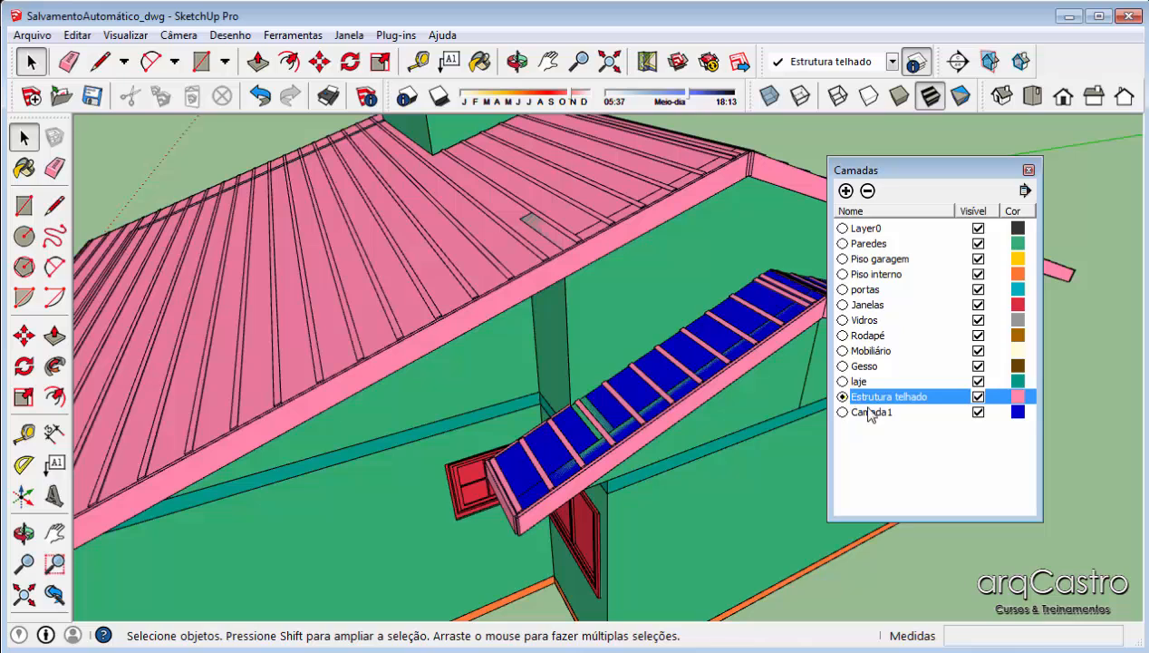
# Delete the Camada1 layer, moving its contents to the default layer, and close the layer list
pyautogui.doubleClick(872, 413)
pyautogui.click(868, 192)
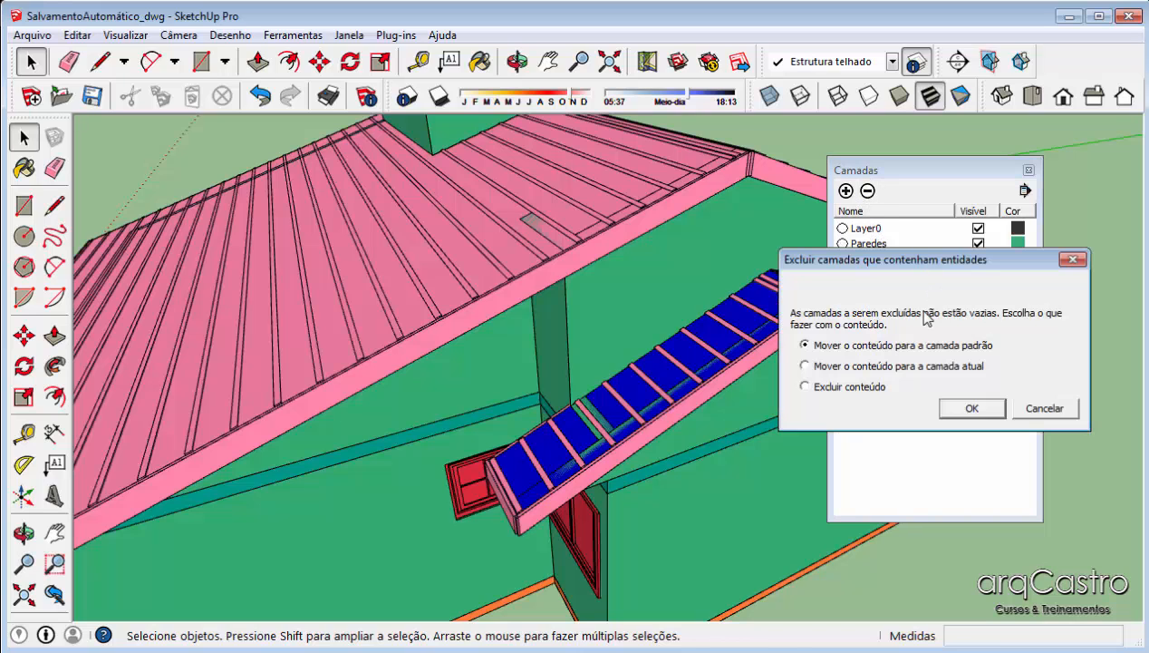
pyautogui.click(966, 408)
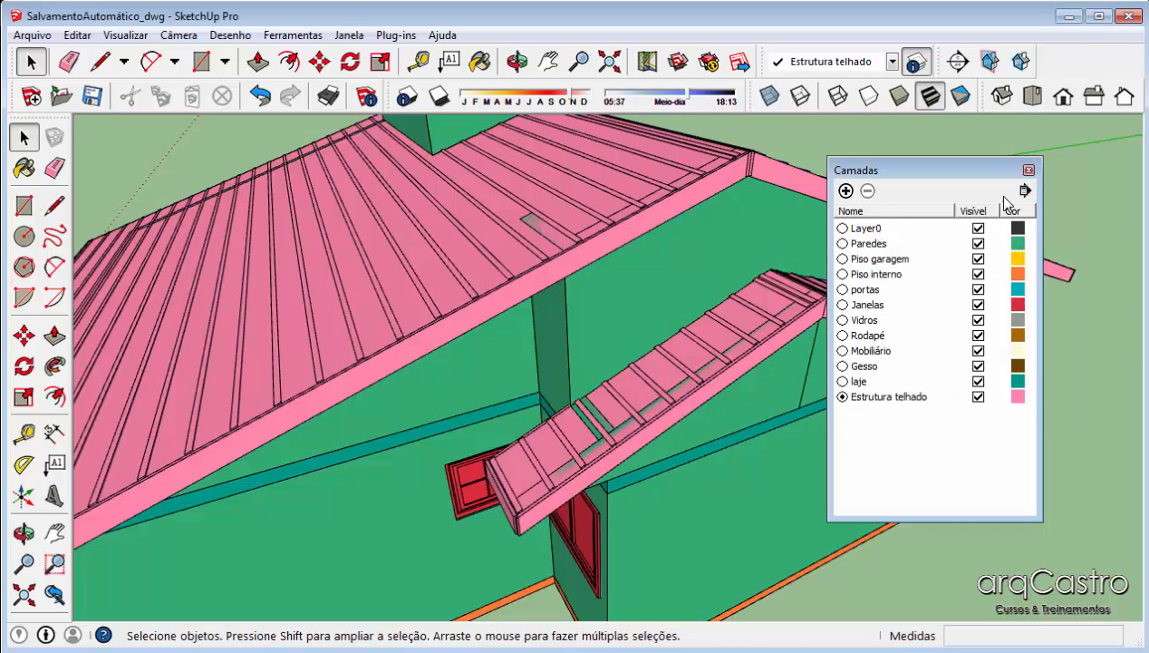
pyautogui.click(1029, 170)
# Examine the main and small roof structures from above for remaining gaps or stray geometry
pyautogui.scroll(-3, 1001, 236)
pyautogui.moveTo(988, 321); pyautogui.dragTo(467, 318, button='middle')
pyautogui.scroll(-4, 470, 321)
pyautogui.scroll(-2, 489, 331)
pyautogui.moveTo(883, 451); pyautogui.dragTo(557, 217, button='middle')
pyautogui.scroll(-2, 558, 217)
pyautogui.moveTo(736, 301); pyautogui.dragTo(606, 263, button='middle')
pyautogui.scroll(5, 605, 263)
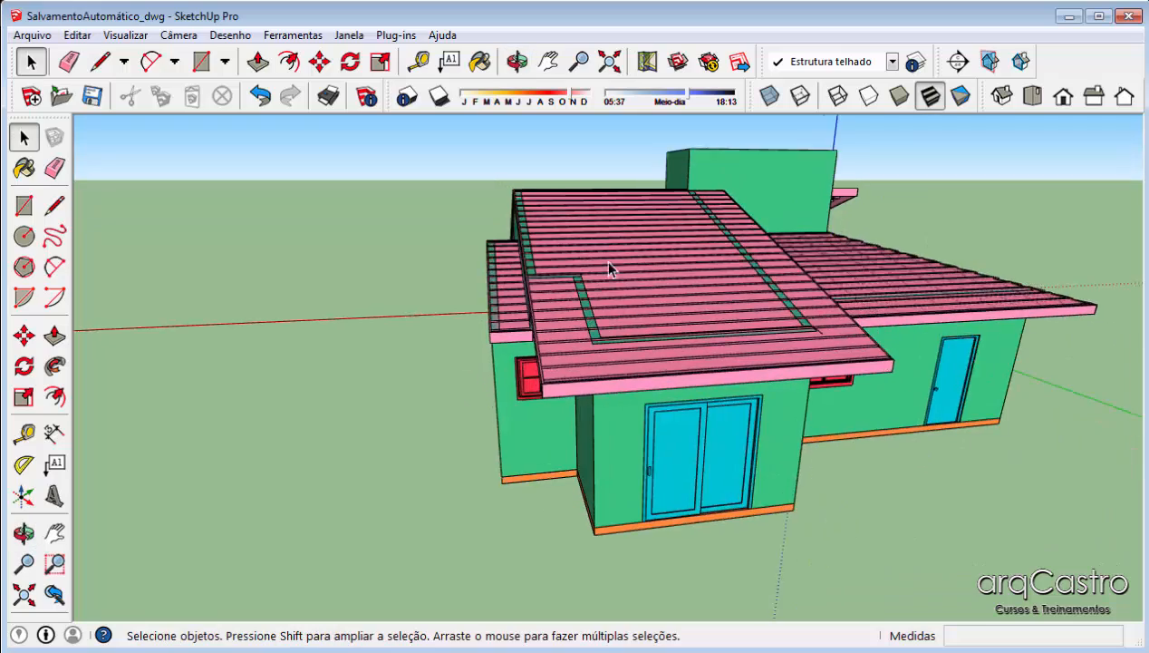
pyautogui.scroll(2, 503, 246)
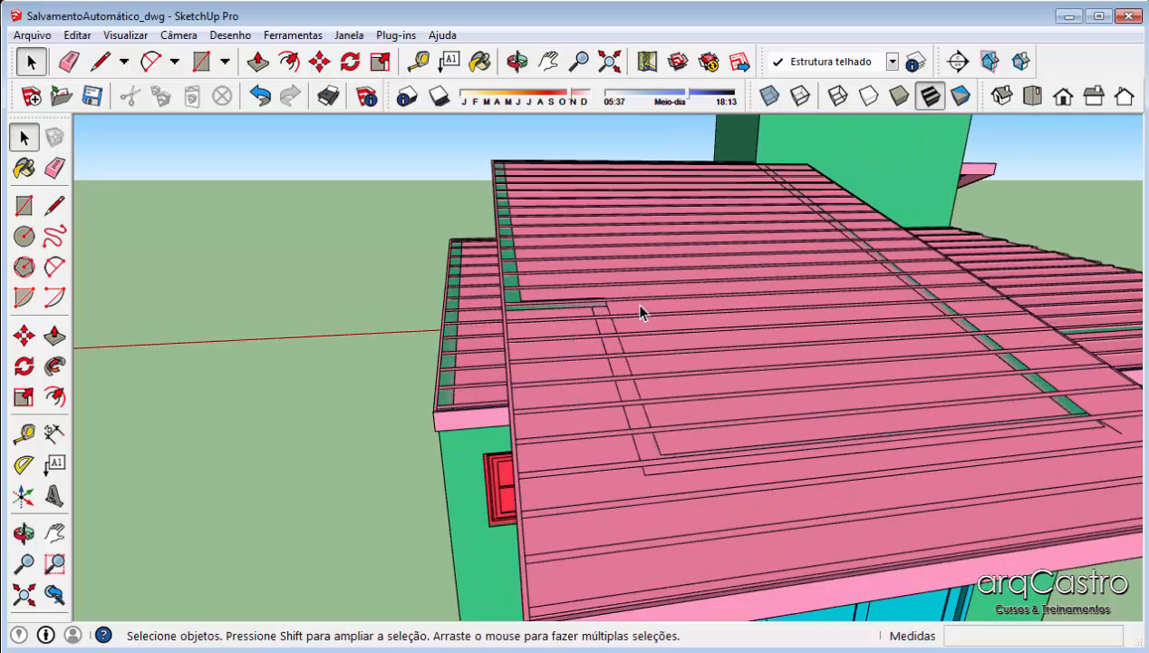
# Erase the vertical seam line on the gable wall beneath the small roof's ridge
pyautogui.scroll(-3, 687, 467)
pyautogui.moveTo(639, 467); pyautogui.dragTo(643, 316, button='middle')
pyautogui.scroll(7, 648, 319)
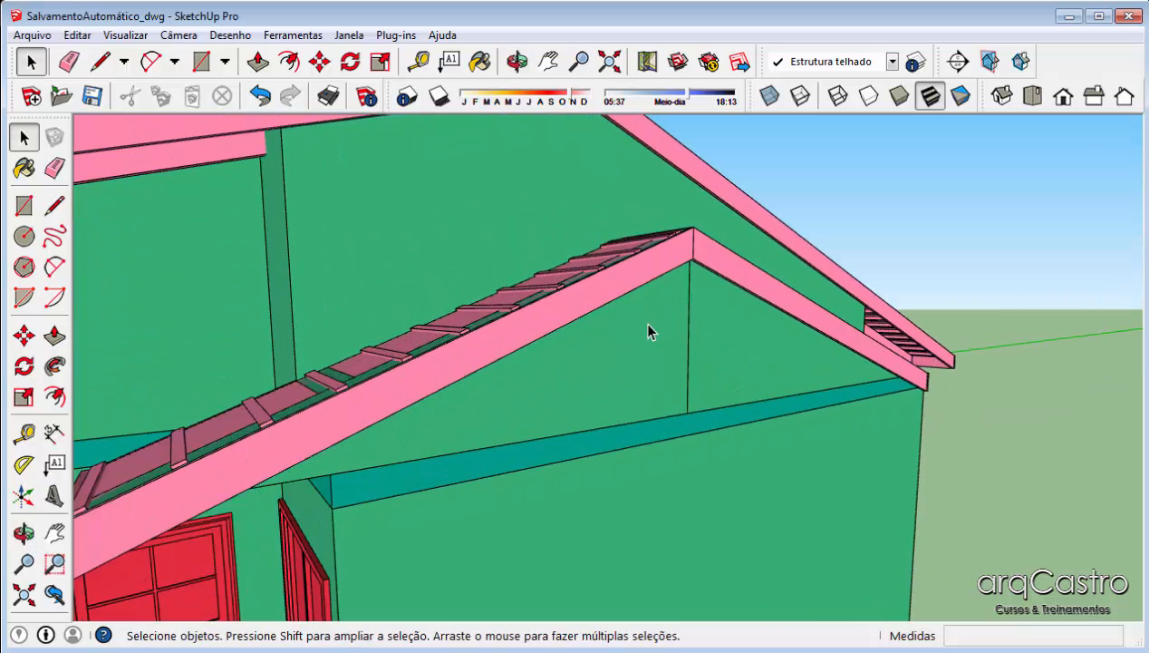
pyautogui.press('e')
pyautogui.click(688, 349)
pyautogui.scroll(-5, 707, 340)
pyautogui.press('space')
# Split the wall face beneath the small roof with a vertical line about 0.13 m long from the slab corner and one about 0.34 m along the roof edge
pyautogui.moveTo(568, 397)
pyautogui.mouseDown(button='middle')
pyautogui.moveTo(607, 295)
pyautogui.moveTo(525, 236)
pyautogui.moveTo(568, 254)
pyautogui.mouseUp(button='middle')
pyautogui.scroll(6, 588, 274)
pyautogui.click(568, 254)
pyautogui.scroll(2, 566, 256)
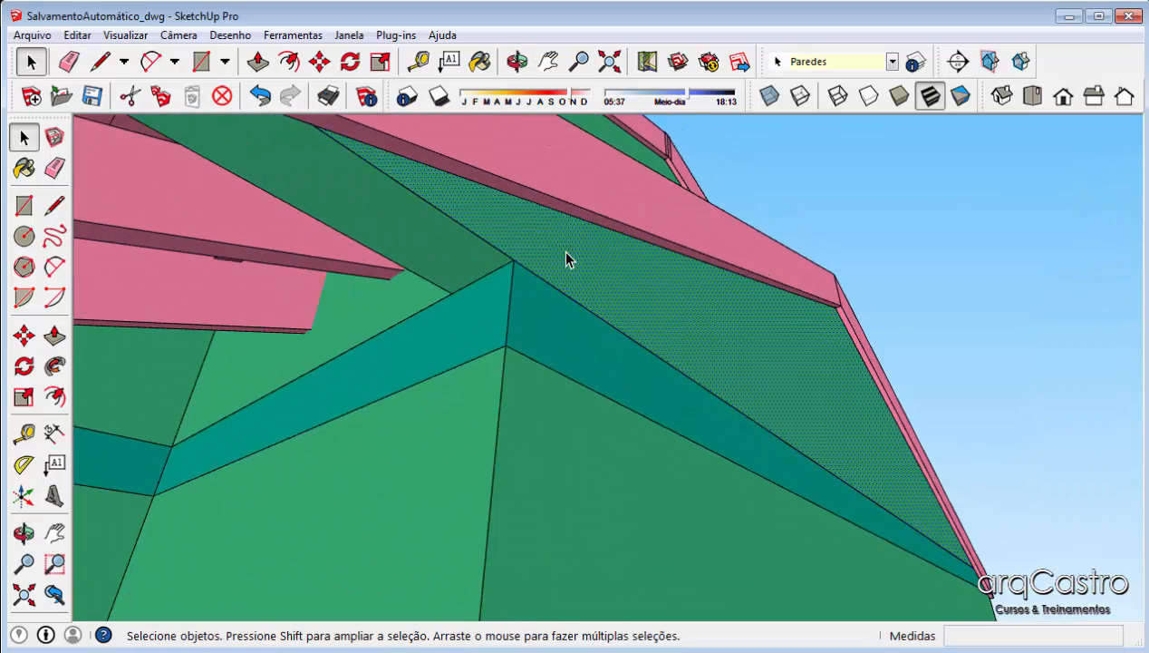
pyautogui.scroll(1, 565, 259)
pyautogui.press('l')
pyautogui.click(504, 263)
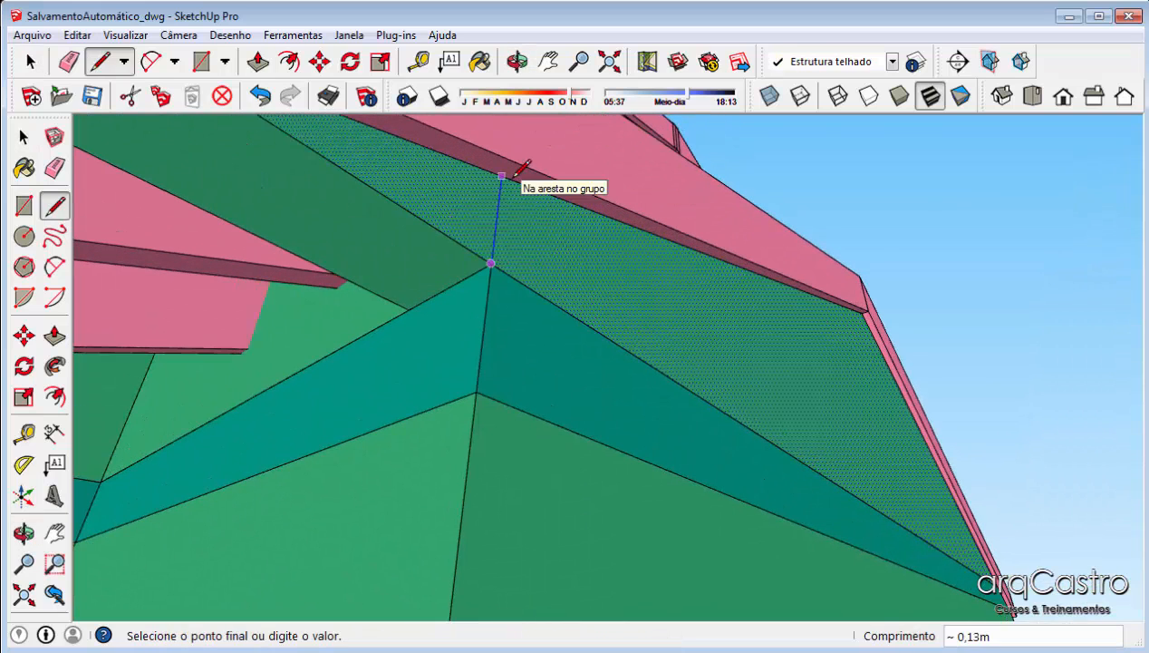
pyautogui.moveTo(511, 174); pyautogui.dragTo(426, 222, button='middle')
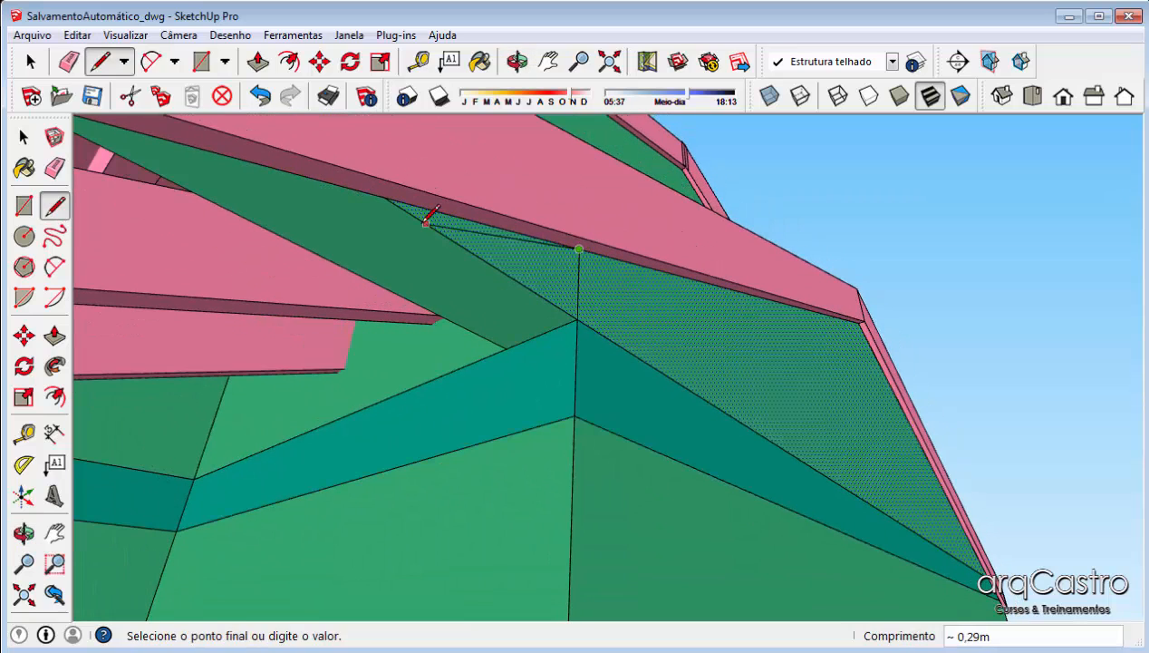
pyautogui.click(389, 200)
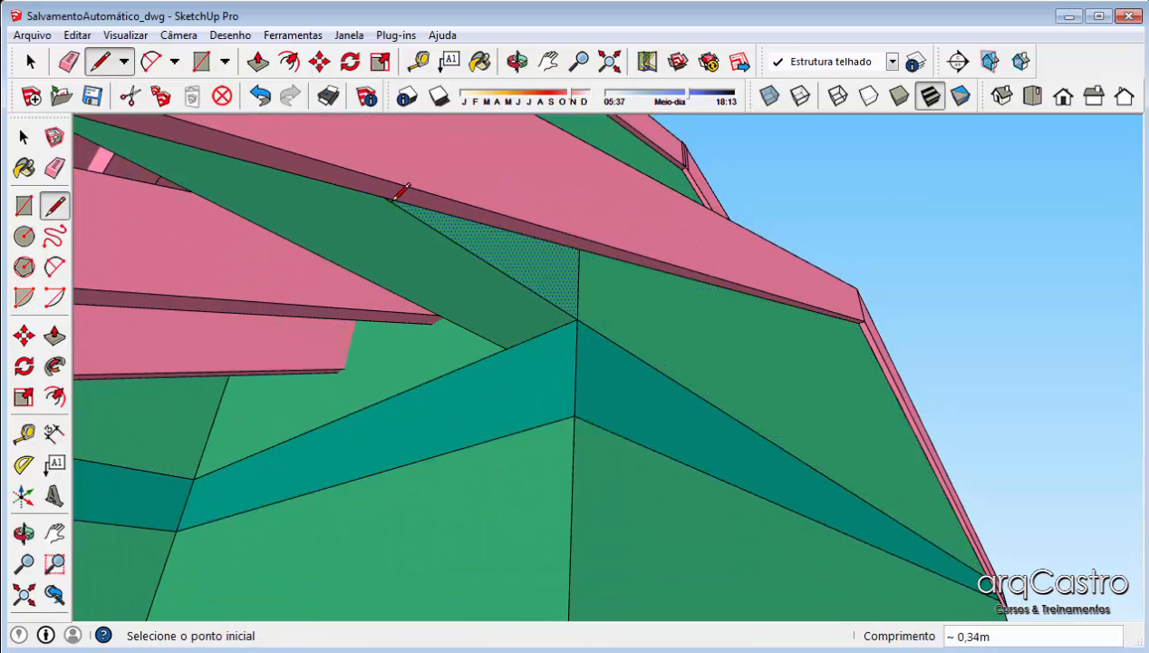
# Push/Pull the split-off triangle inward 0.15 m and push the exposed inner face back to the wall corner, removing the excess wall beneath the small roof
pyautogui.press('p')
pyautogui.moveTo(480, 259); pyautogui.dragTo(368, 295)
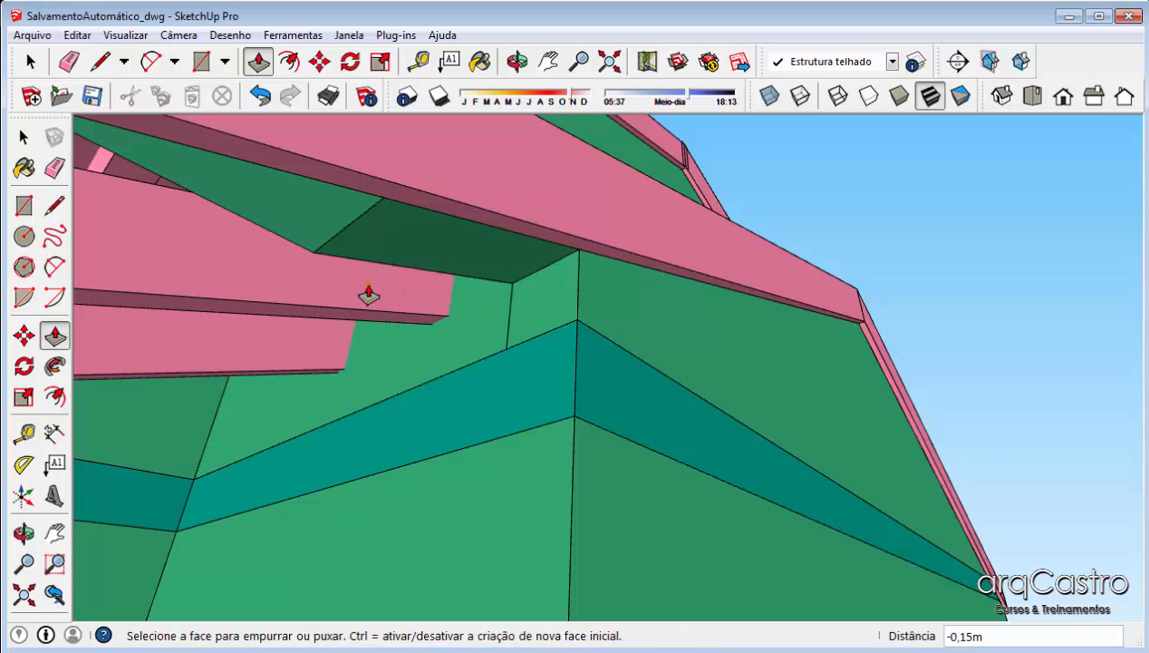
pyautogui.moveTo(368, 295); pyautogui.dragTo(700, 217, button='middle')
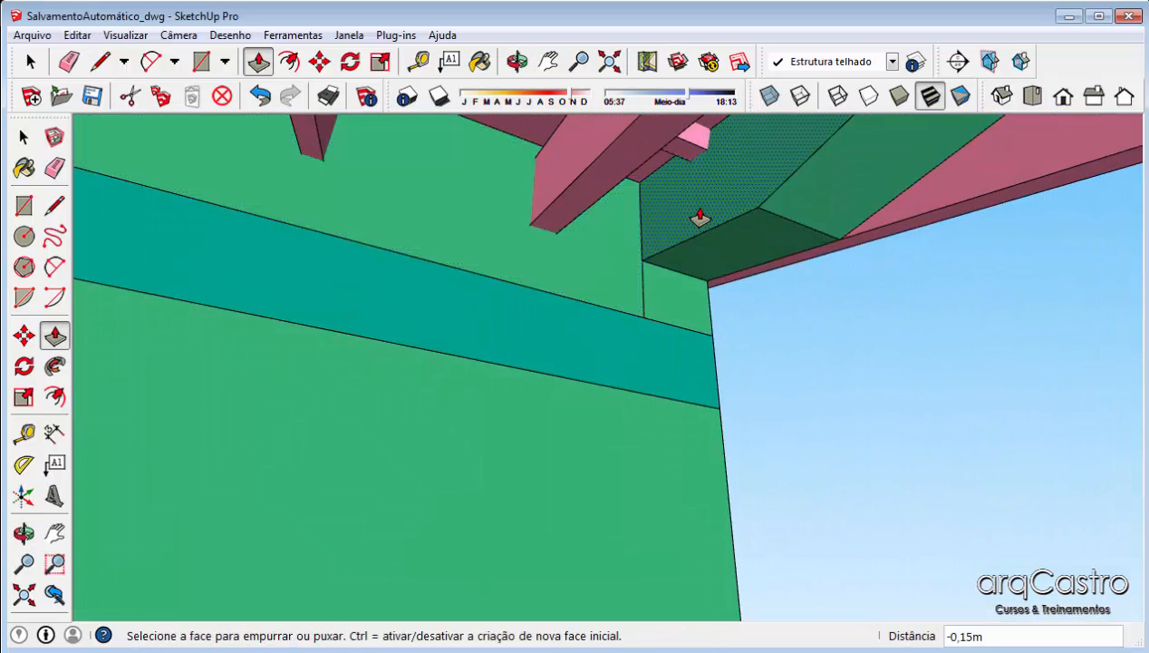
pyautogui.moveTo(700, 218)
pyautogui.mouseDown()
pyautogui.moveTo(766, 245)
pyautogui.moveTo(846, 228)
pyautogui.mouseUp()
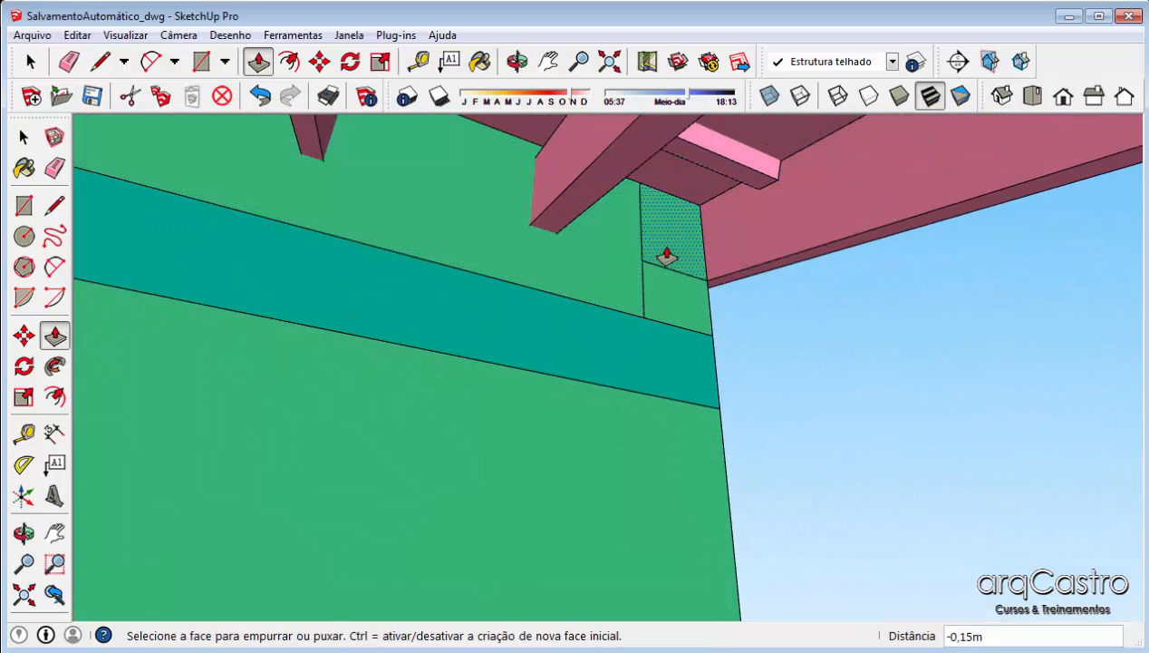
pyautogui.press('e')
# Examine the house from all sides, checking the gable walls, garage and roof structures for open gaps
pyautogui.moveTo(666, 257)
pyautogui.mouseDown(button='middle')
pyautogui.moveTo(671, 242)
pyautogui.moveTo(346, 259)
pyautogui.moveTo(557, 310)
pyautogui.moveTo(661, 282)
pyautogui.moveTo(433, 476)
pyautogui.moveTo(372, 410)
pyautogui.moveTo(237, 336)
pyautogui.moveTo(600, 392)
pyautogui.mouseUp(button='middle')
pyautogui.scroll(-3, 610, 422)
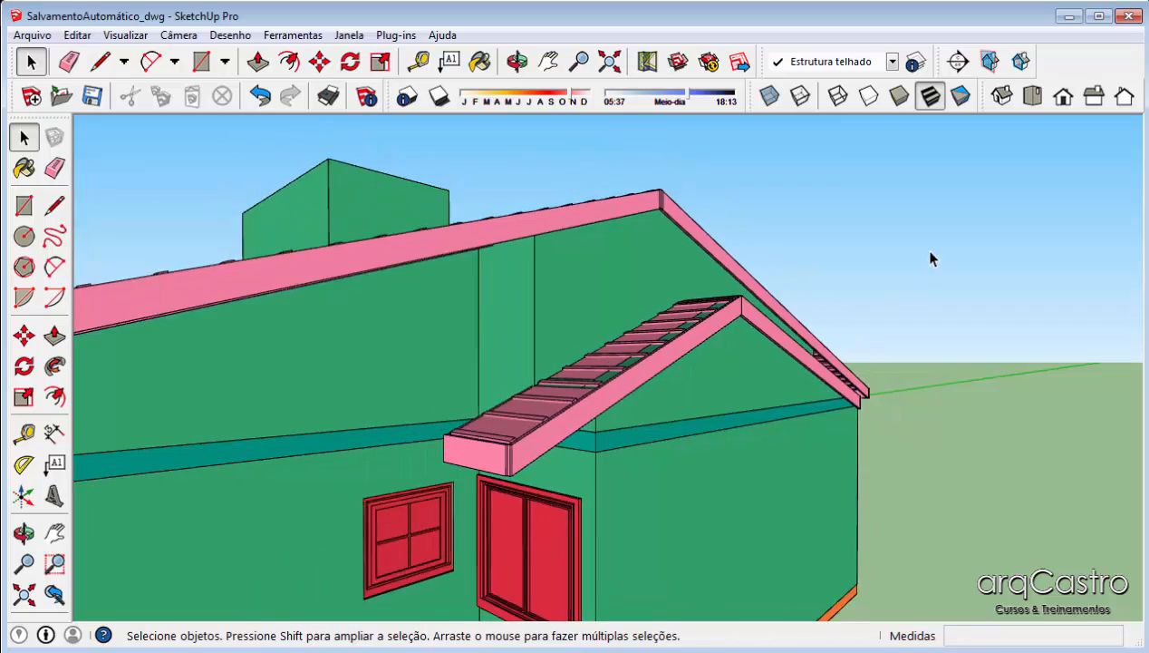
pyautogui.scroll(-3, 931, 255)
pyautogui.moveTo(626, 498)
pyautogui.mouseDown(button='middle')
pyautogui.moveTo(552, 531)
pyautogui.moveTo(326, 575)
pyautogui.mouseUp(button='middle')
pyautogui.moveTo(689, 392); pyautogui.dragTo(572, 177, button='middle')
pyautogui.moveTo(503, 190); pyautogui.dragTo(244, 372, button='middle')
pyautogui.moveTo(785, 402); pyautogui.dragTo(546, 251, button='middle')
pyautogui.scroll(5, 606, 390)
pyautogui.scroll(-3, 606, 390)
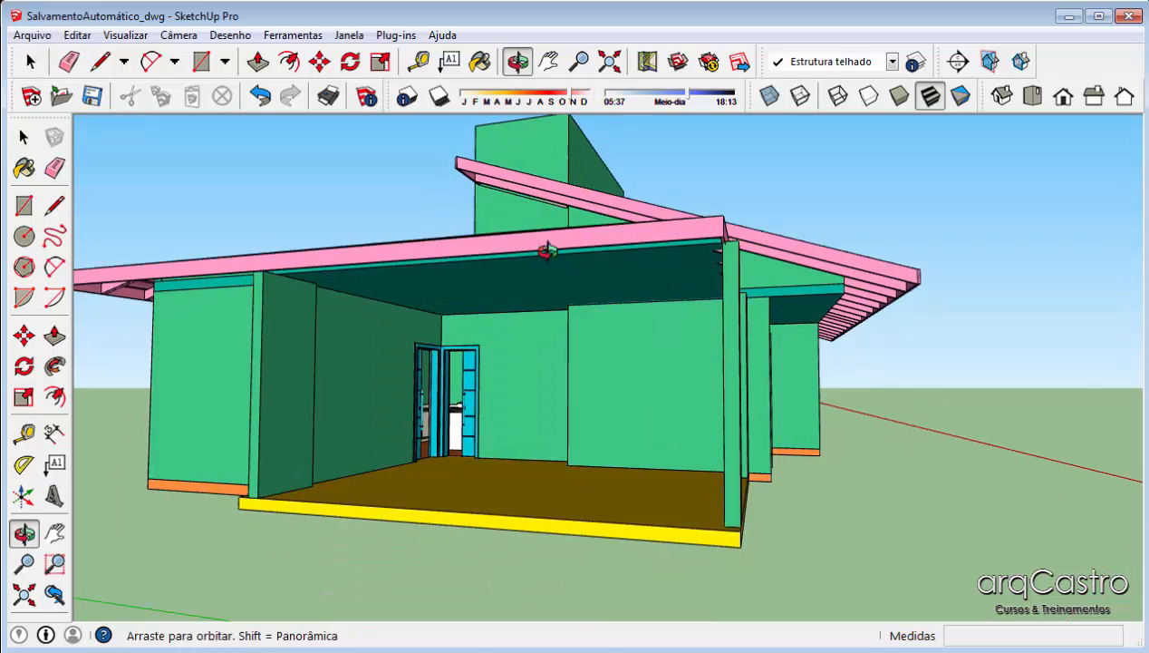
pyautogui.moveTo(535, 290); pyautogui.dragTo(615, 381, button='middle')
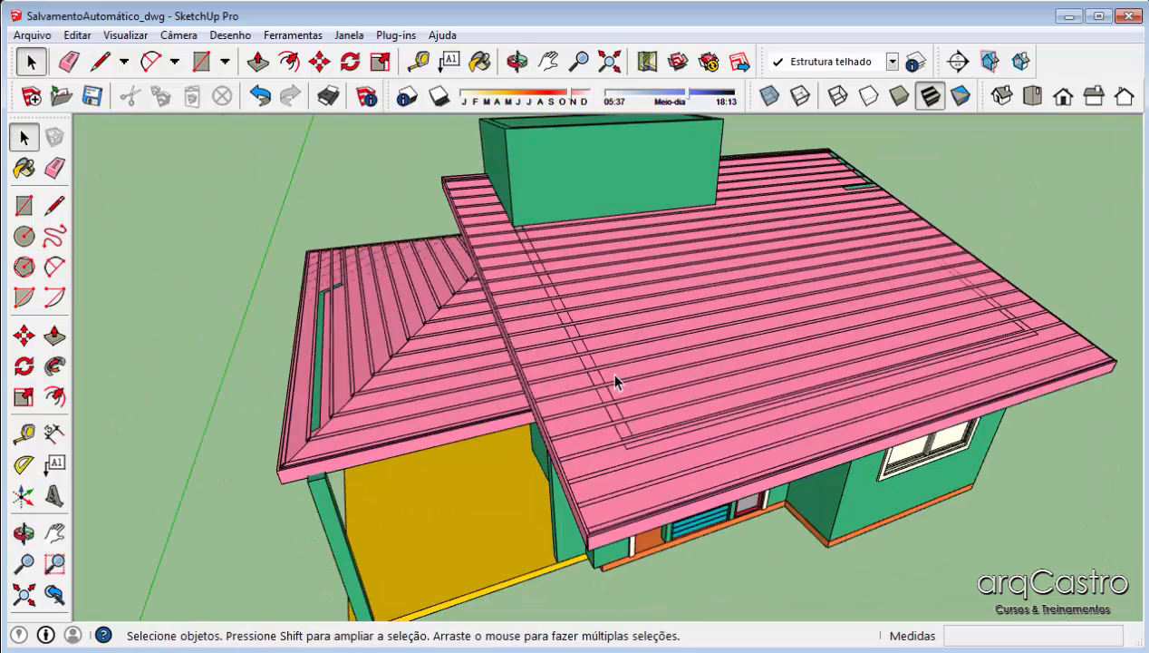
pyautogui.moveTo(623, 537); pyautogui.dragTo(1006, 276, button='middle')
pyautogui.moveTo(744, 375); pyautogui.dragTo(886, 408, button='middle')
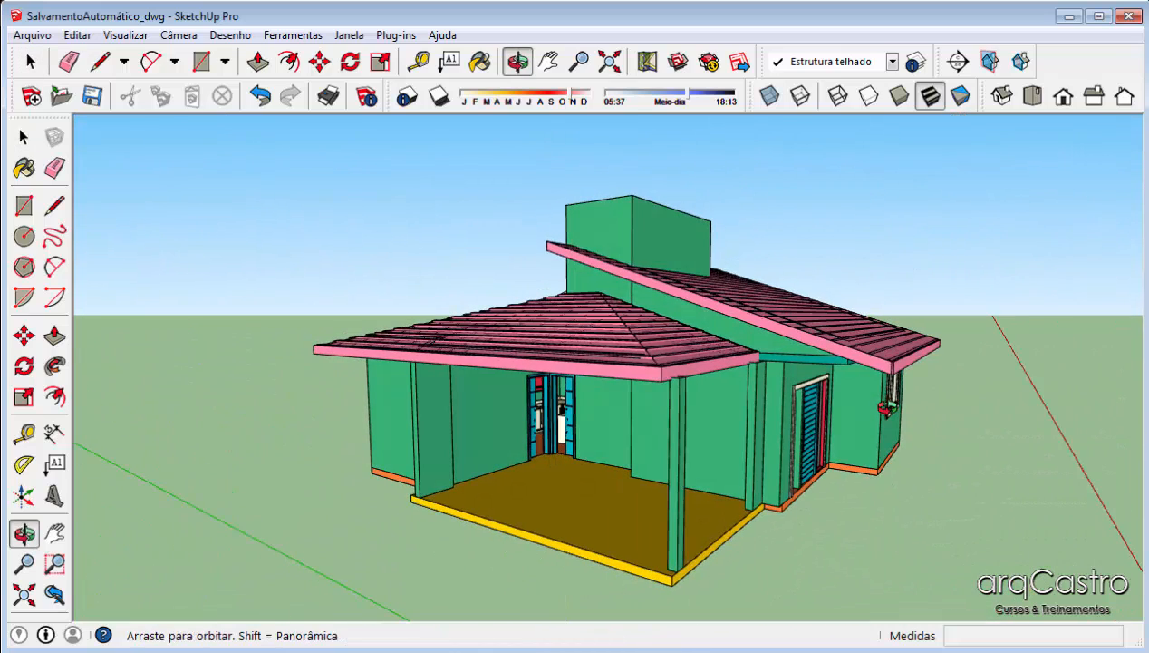